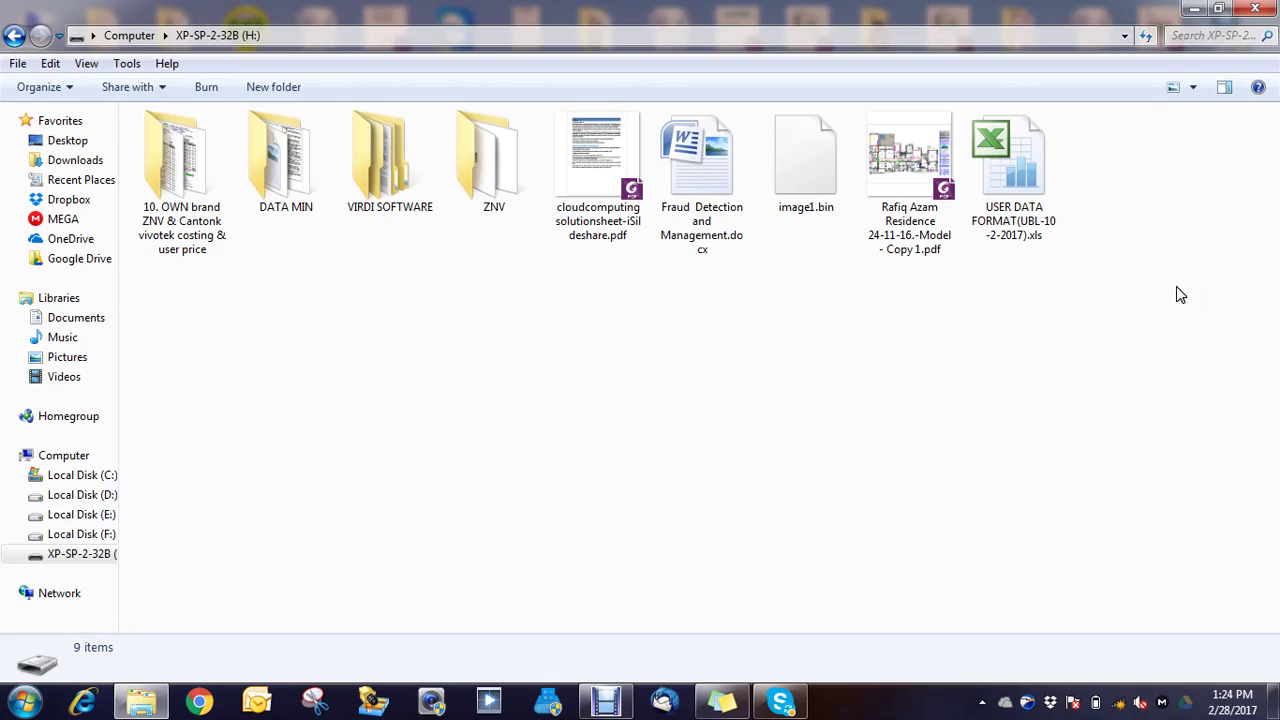
Step: Open FPWork_V9 For UNIS.zip from H:\VIRDI SOFTWARE in WinRAR
key(Right)
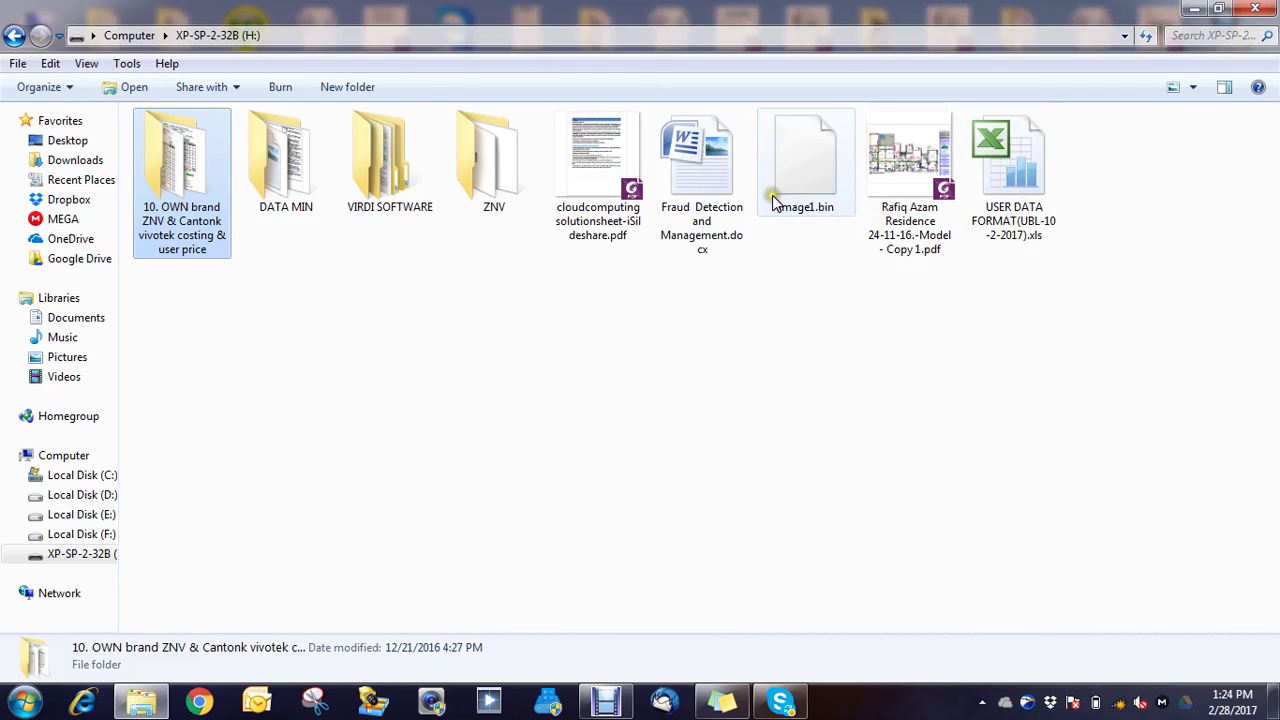
double_click(398, 190)
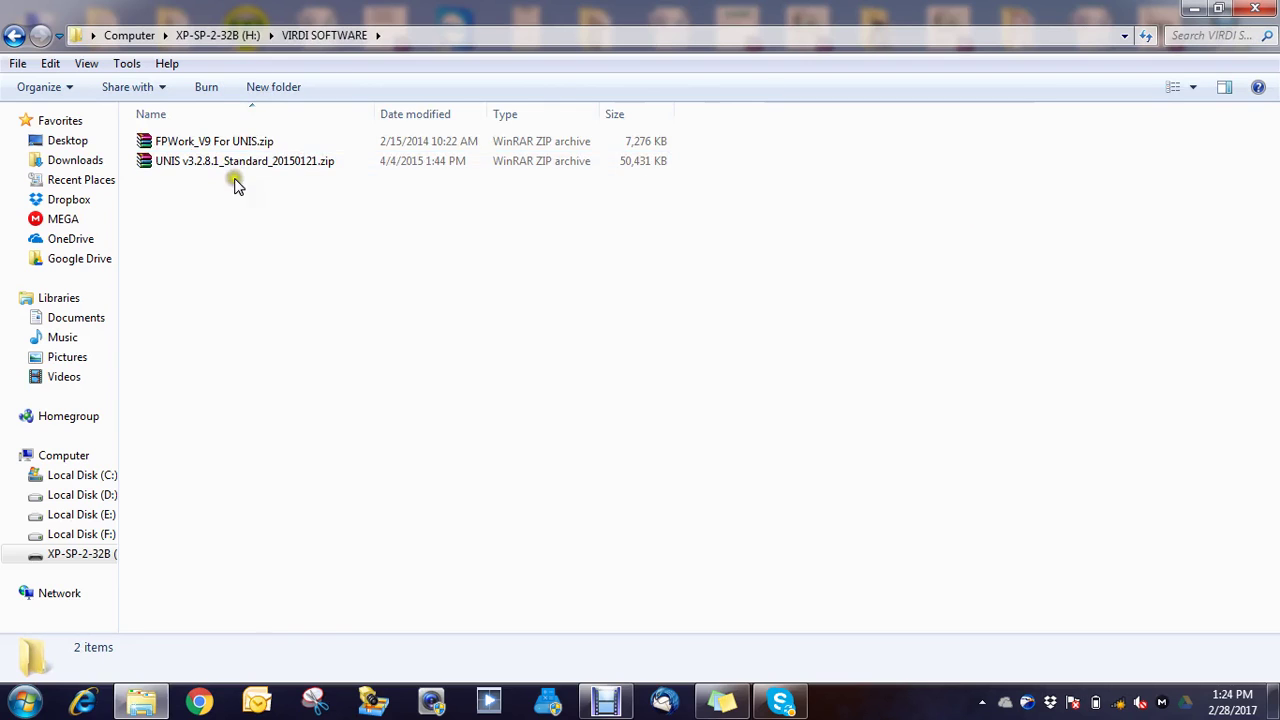
double_click(228, 143)
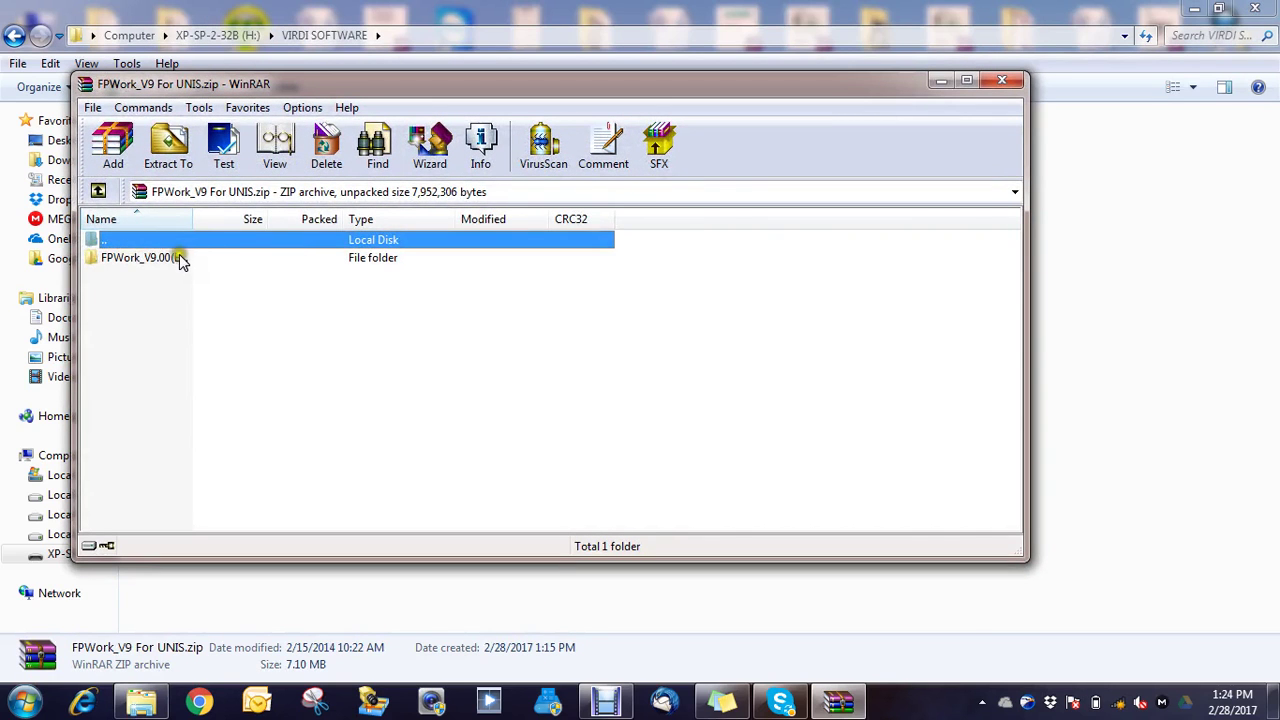
Step: Launch Setup.exe from the archive's FPWork_V9.00(Eng)_UNIS\Setup folder
double_click(178, 258)
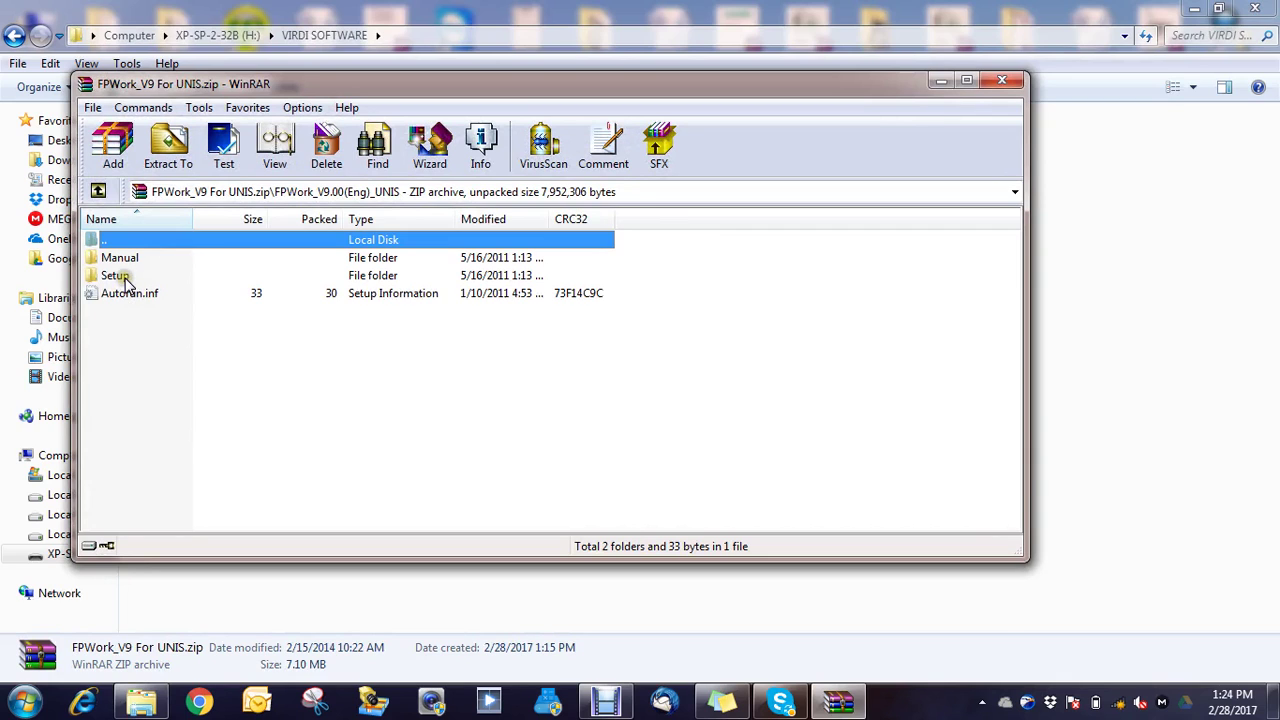
double_click(125, 276)
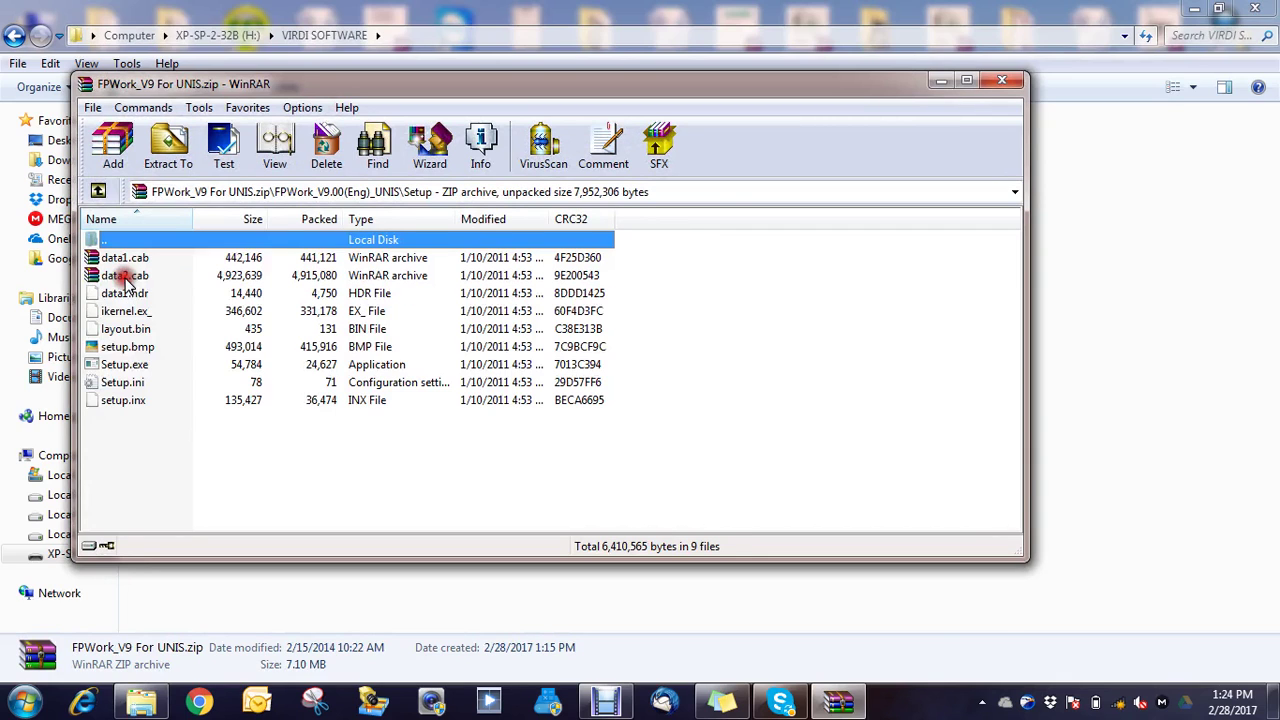
click(125, 366)
double_click(125, 366)
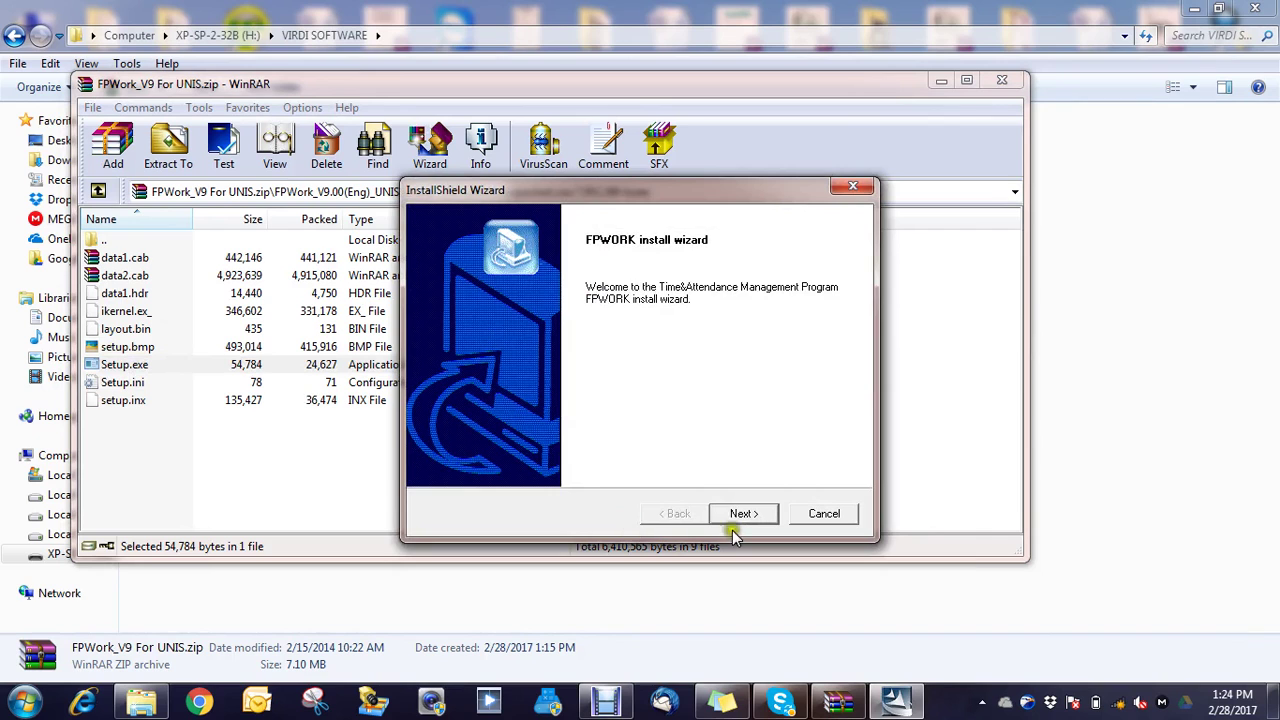
Step: Accept the license and default directory, and finish the FpWork InstallShield Wizard
click(738, 514)
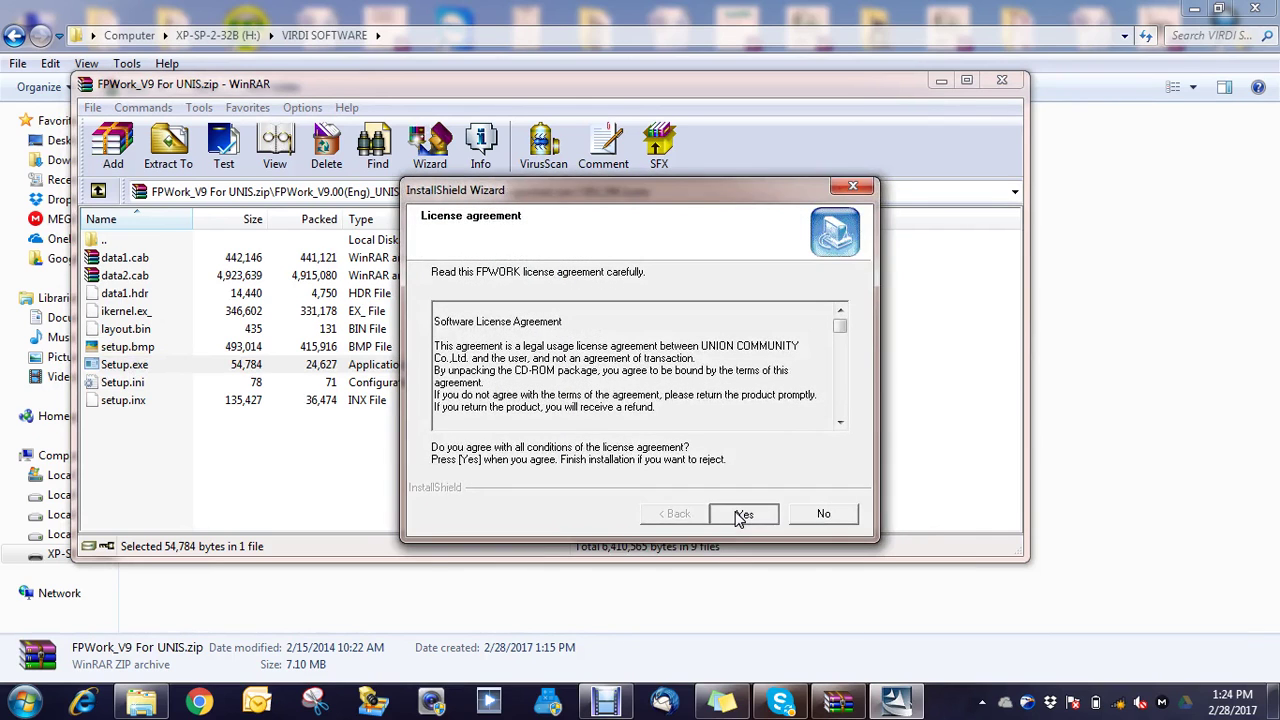
click(738, 514)
click(741, 514)
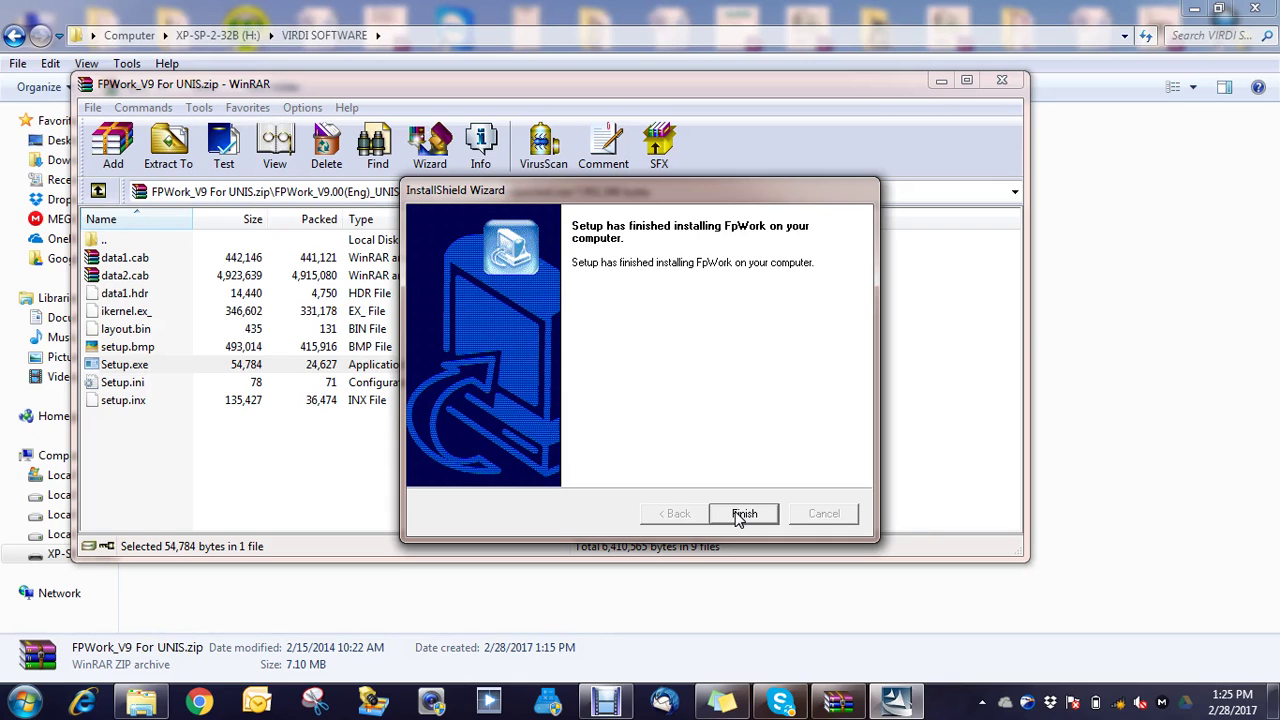
click(742, 514)
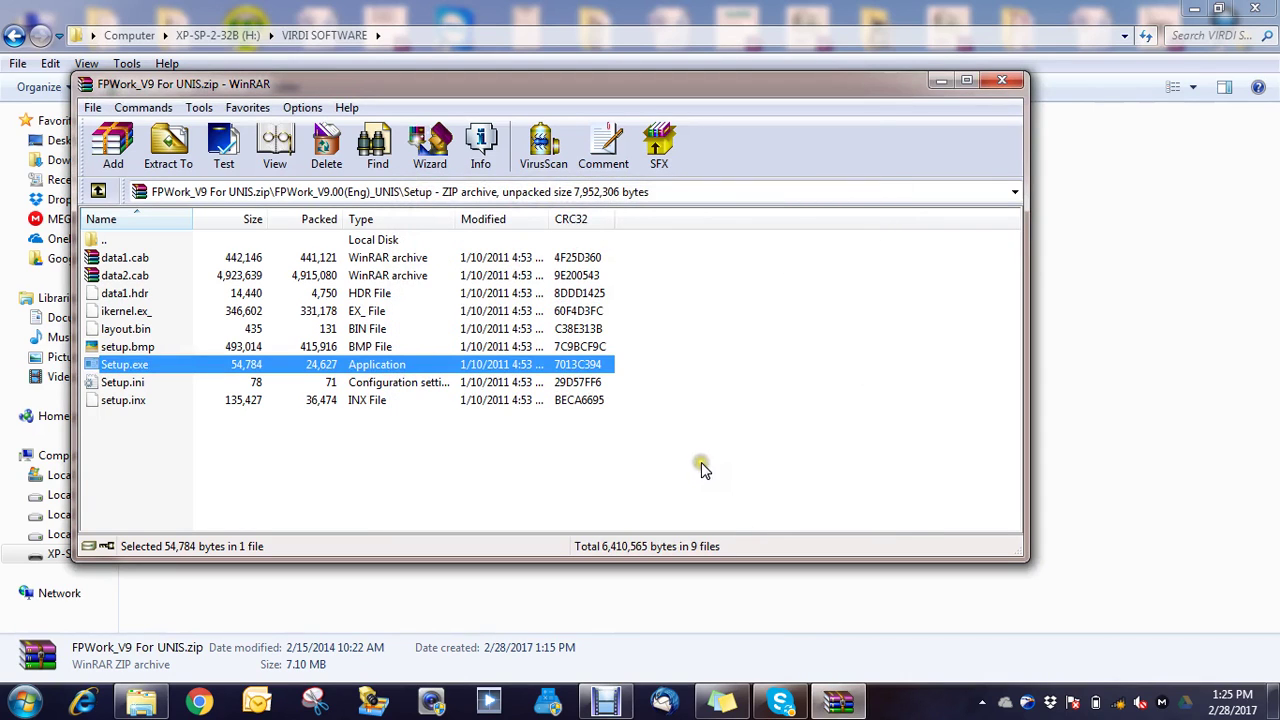
Step: Close the FPWork archive and launch setup.exe from the UNIS v3.2.8.1 archive's Setup folder
click(1004, 80)
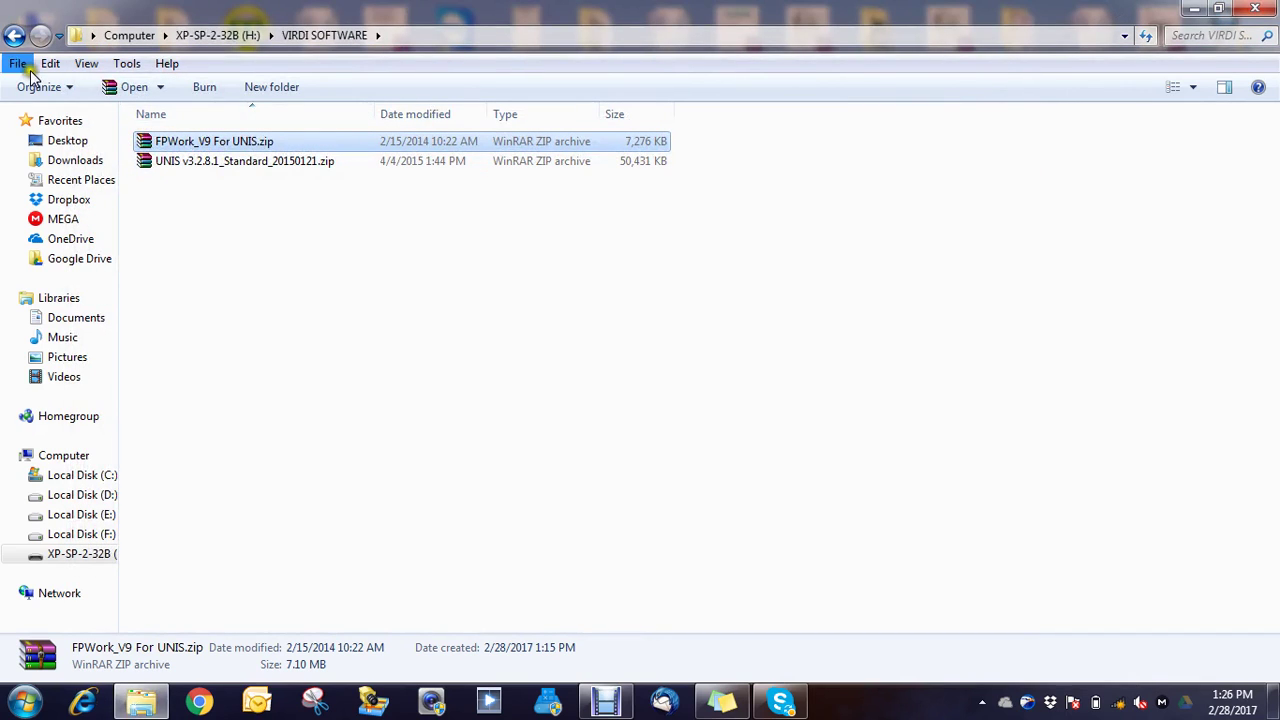
double_click(222, 164)
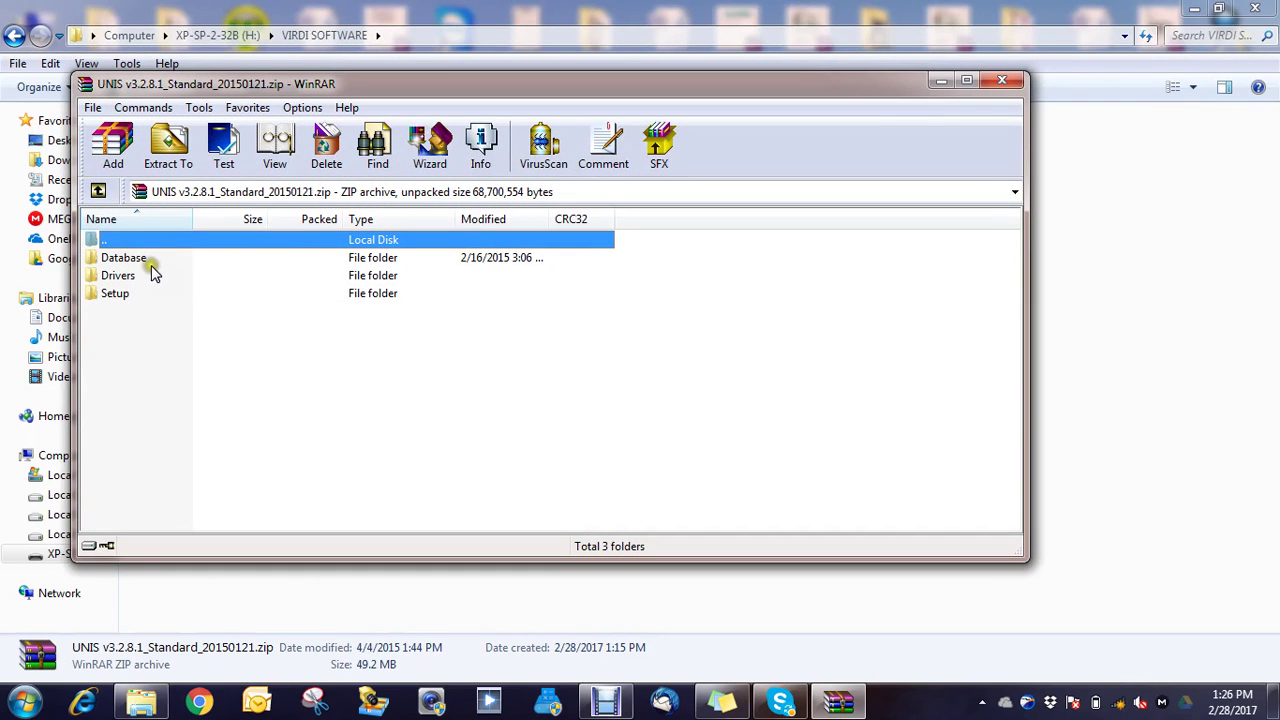
click(114, 305)
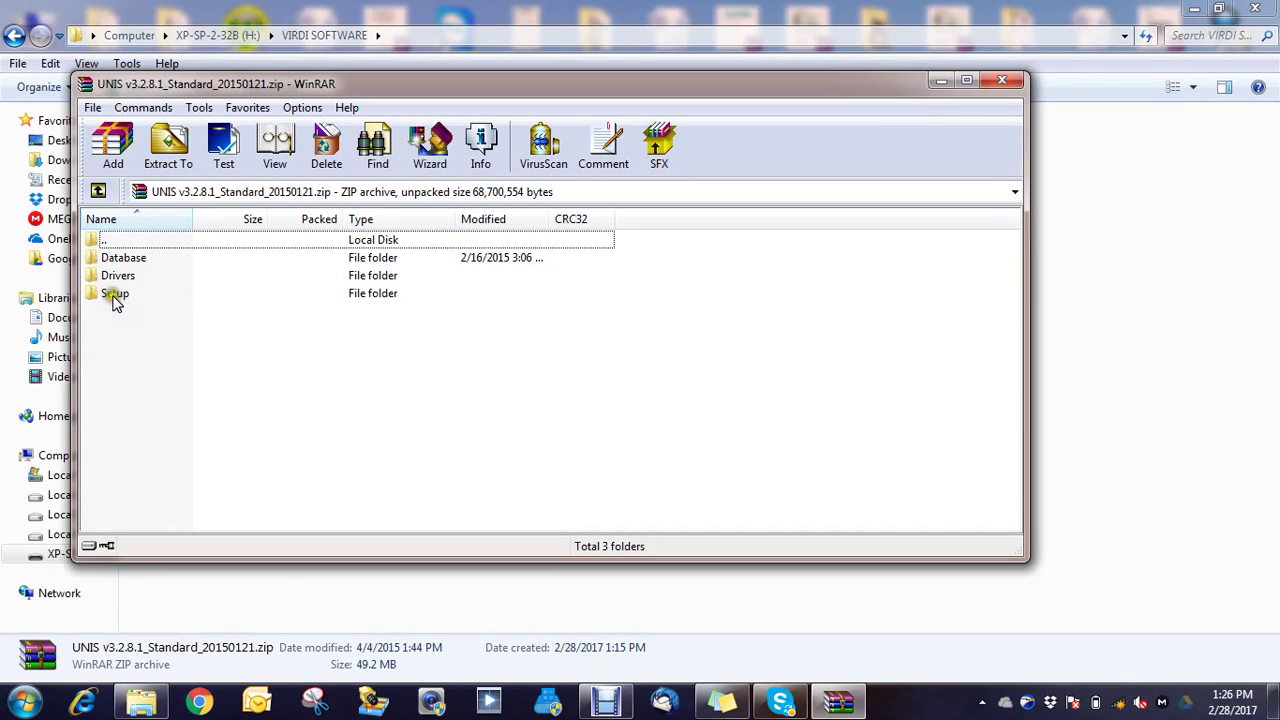
double_click(114, 296)
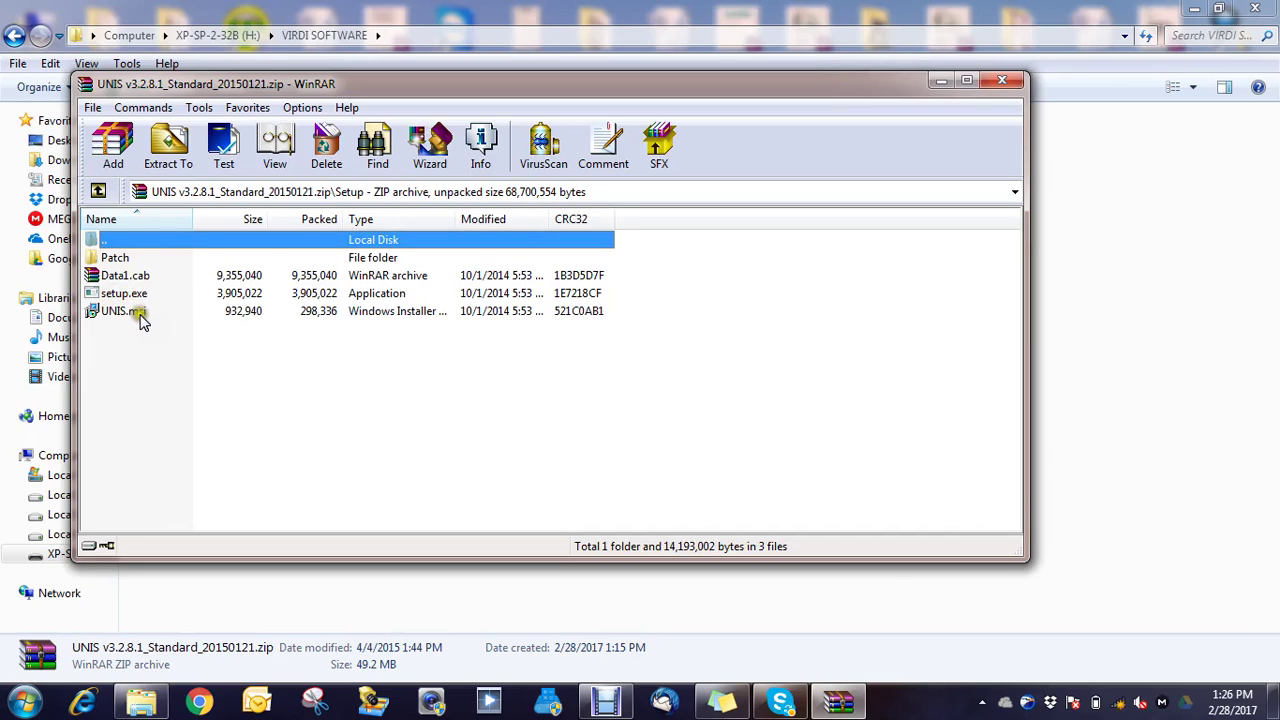
click(133, 295)
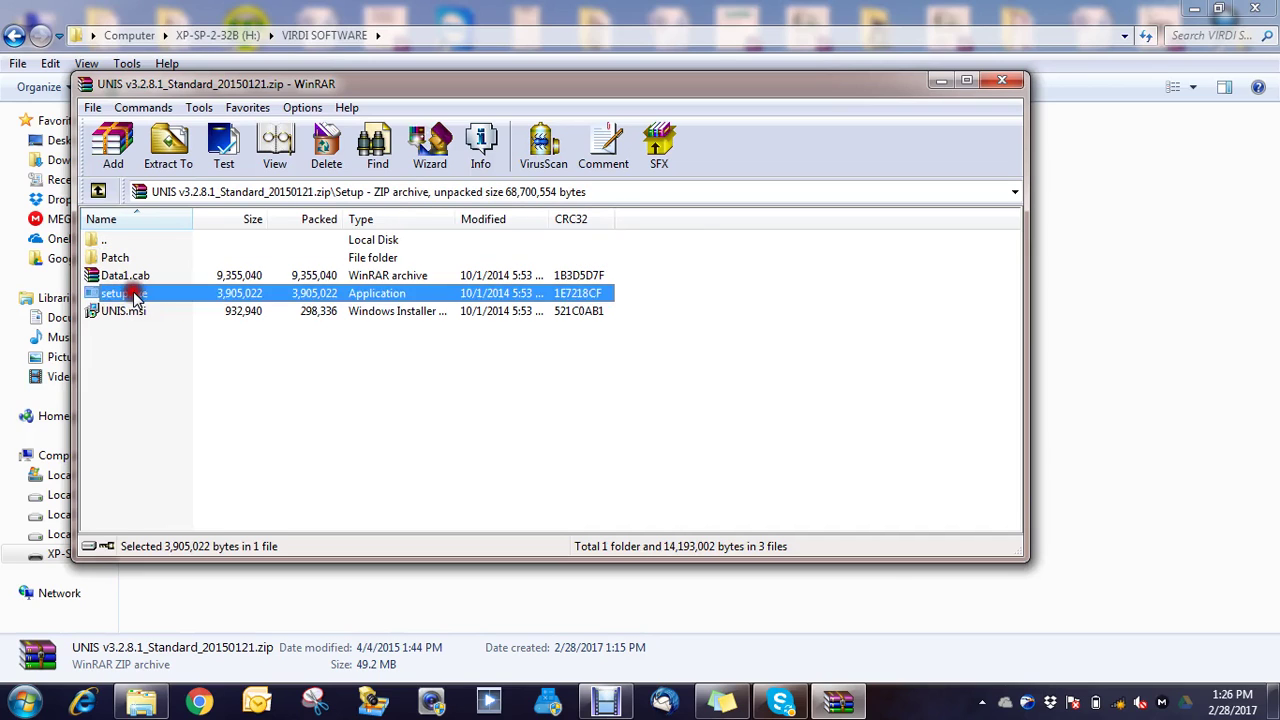
double_click(135, 295)
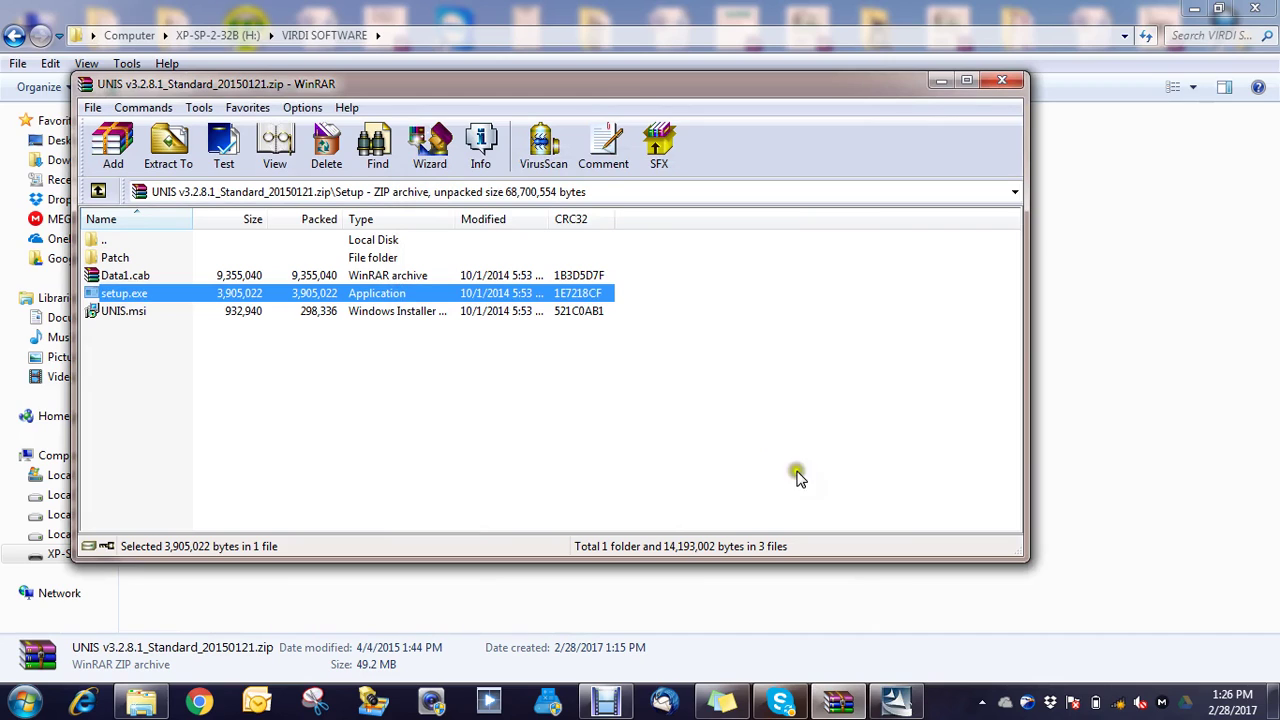
Step: Repair the existing UNIS installation, finish the wizard, and close the archive
click(896, 706)
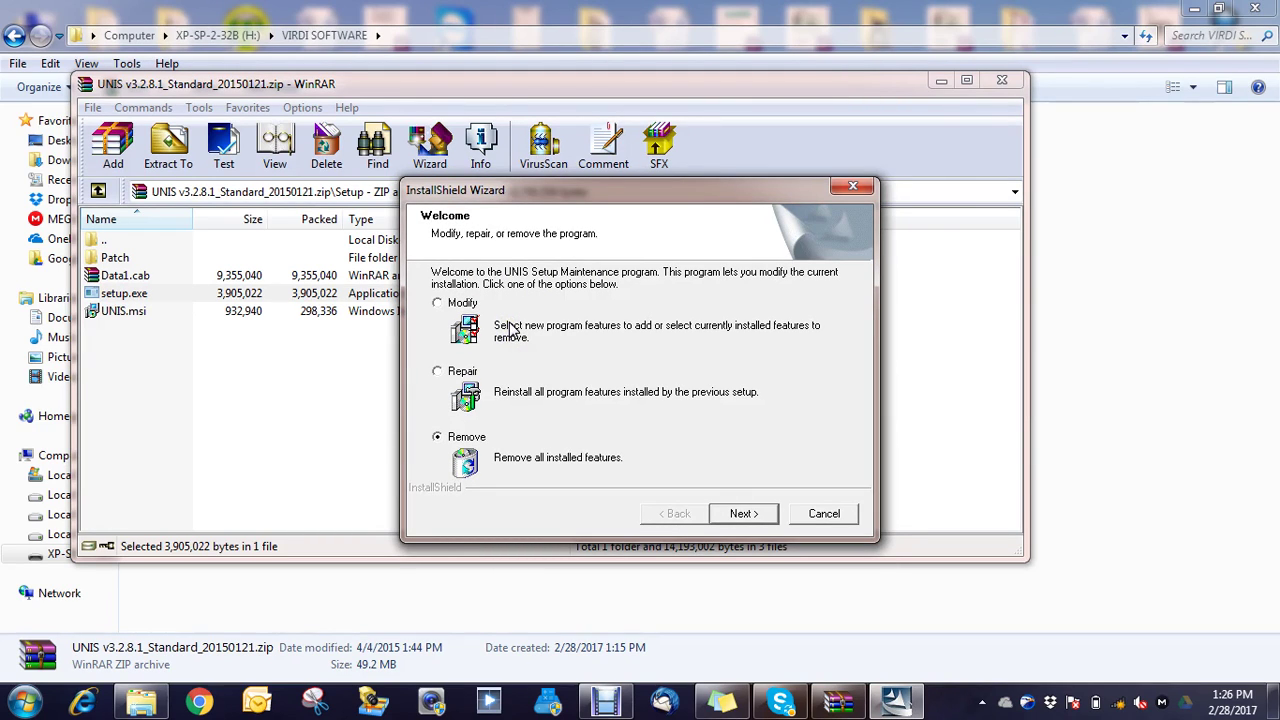
click(437, 371)
click(744, 513)
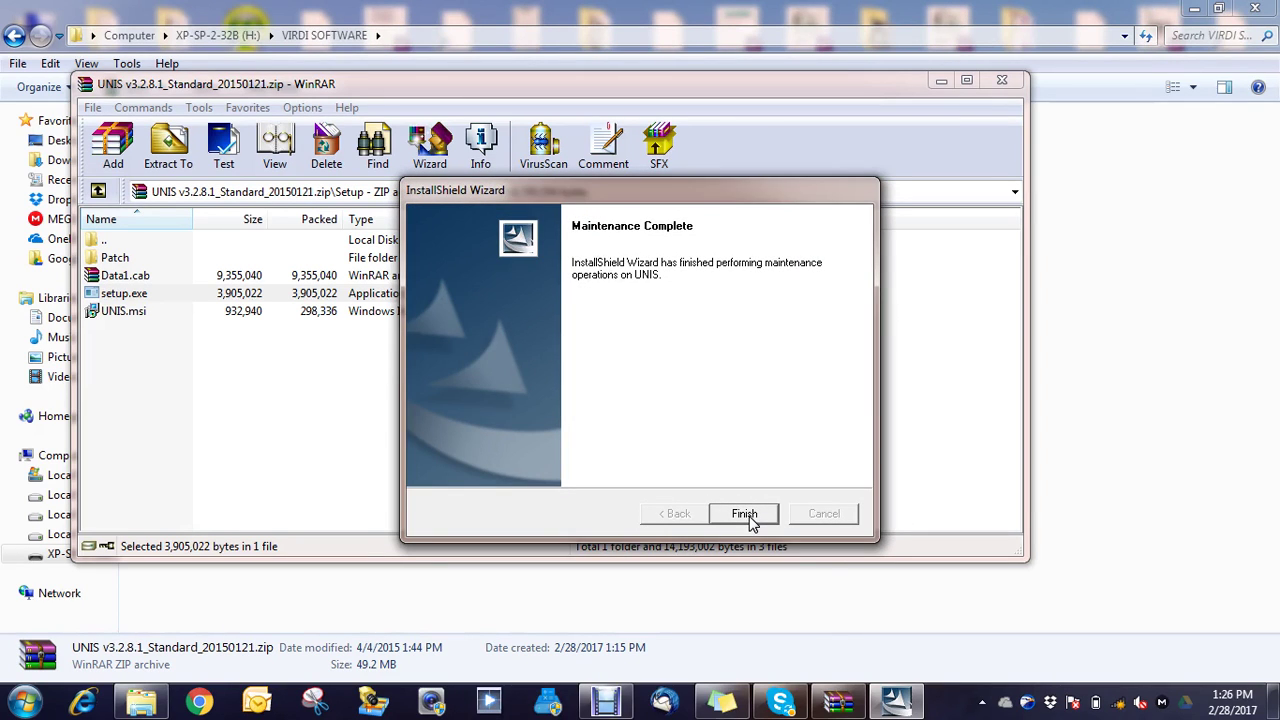
click(752, 520)
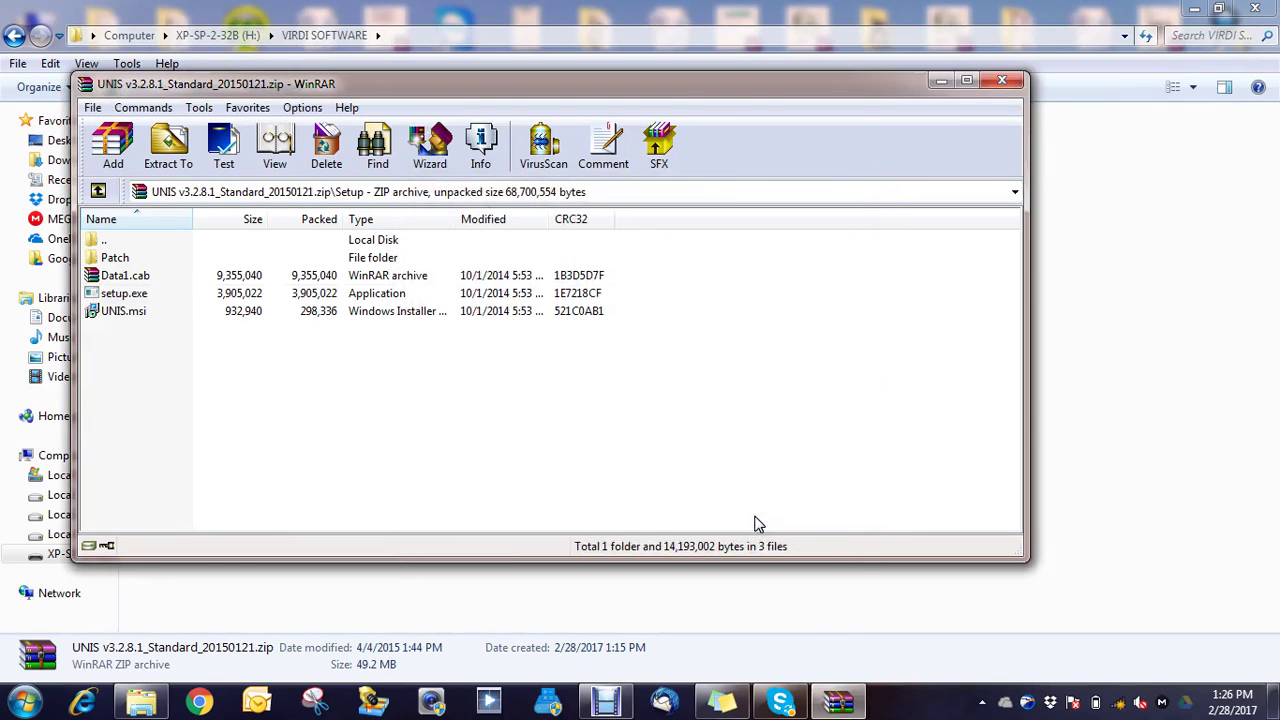
click(1002, 82)
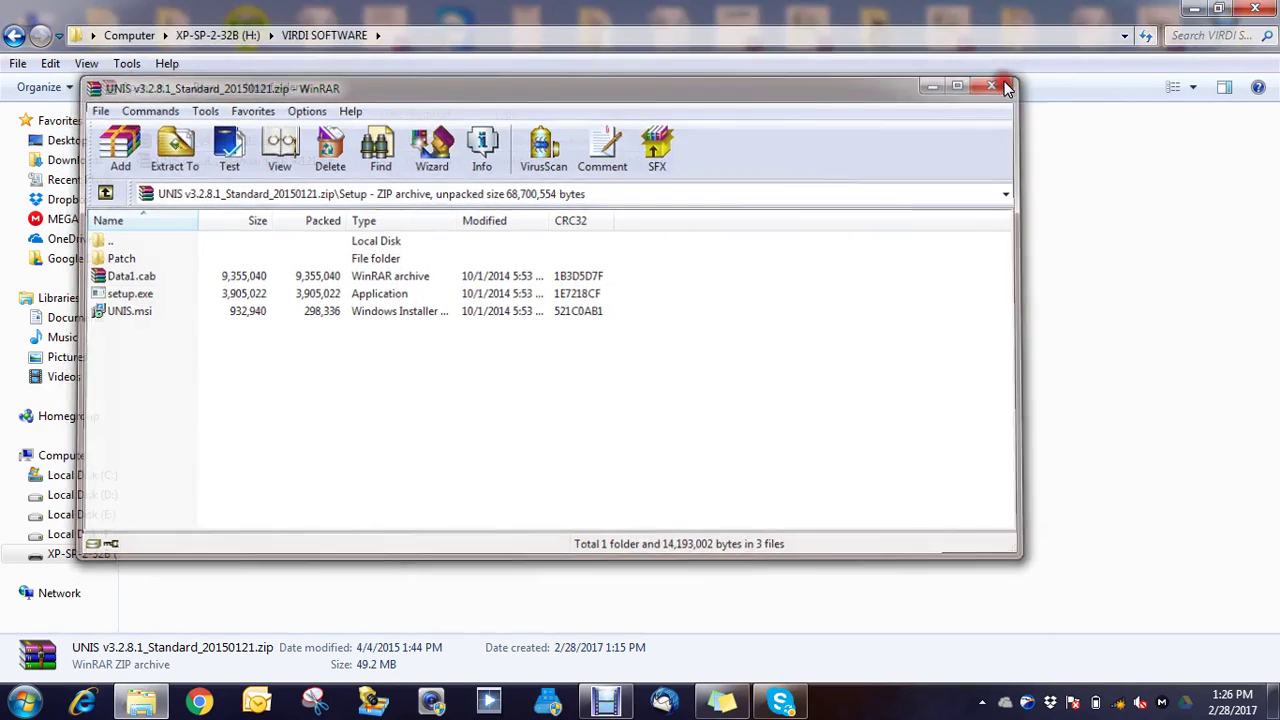
Step: Close Explorer and move the UNIS Remote Manager shortcut beside FpWork in the desktop's bottom row
click(1256, 10)
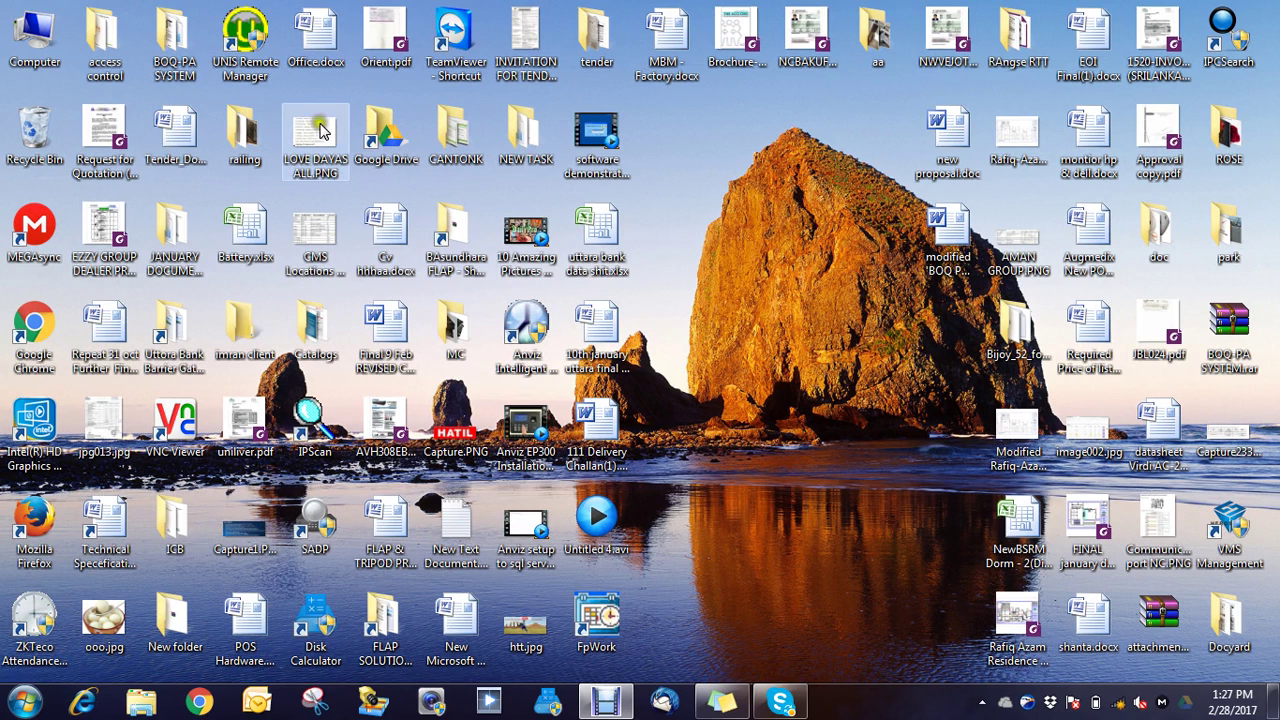
click(243, 55)
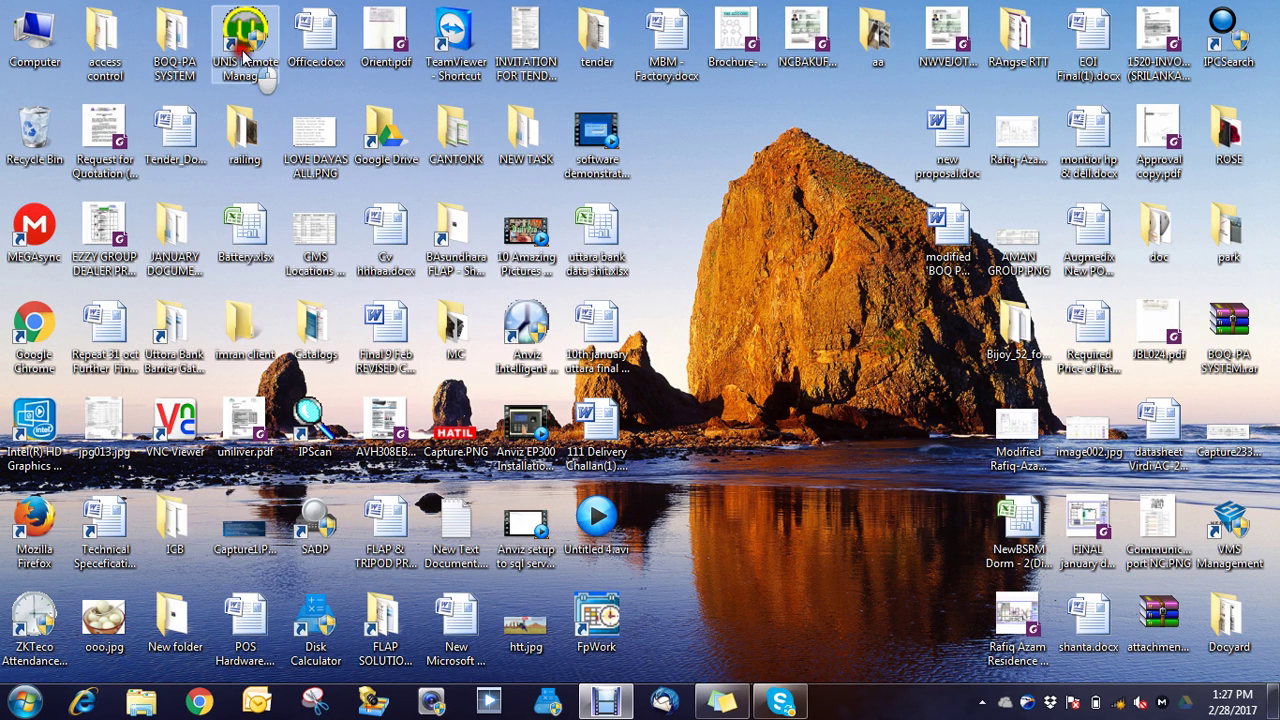
drag(243, 55, 663, 622)
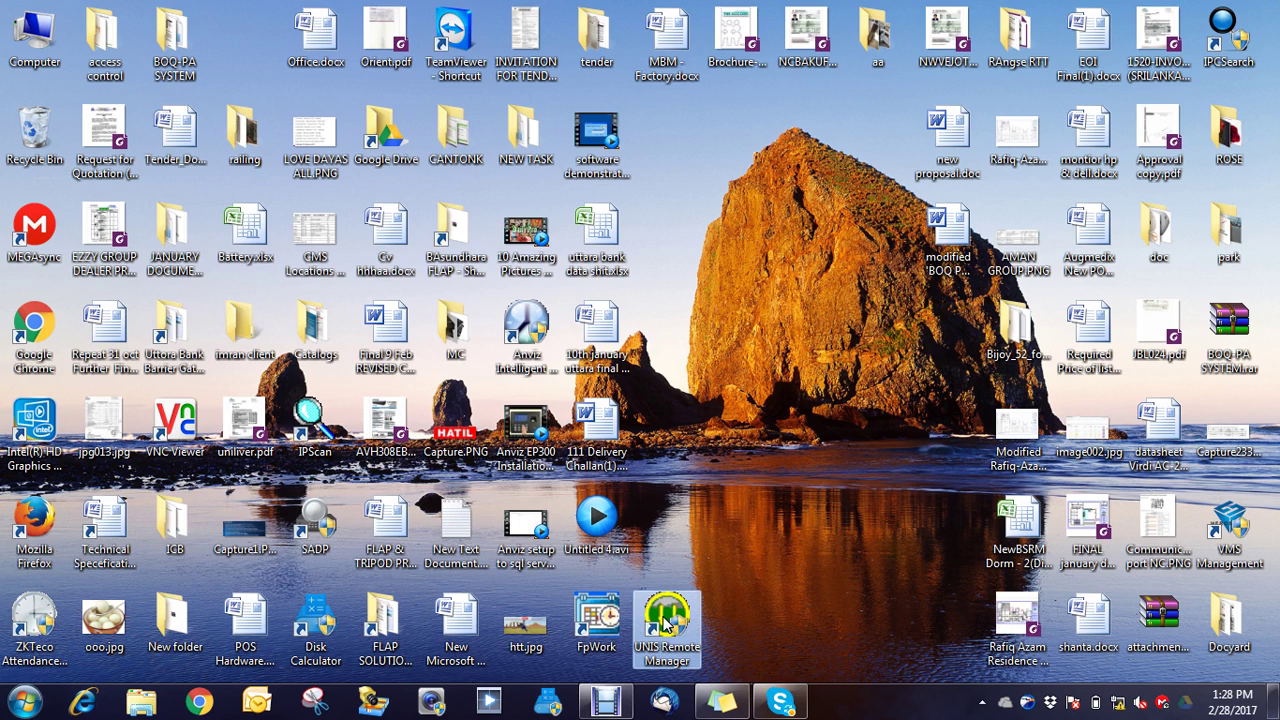
click(664, 622)
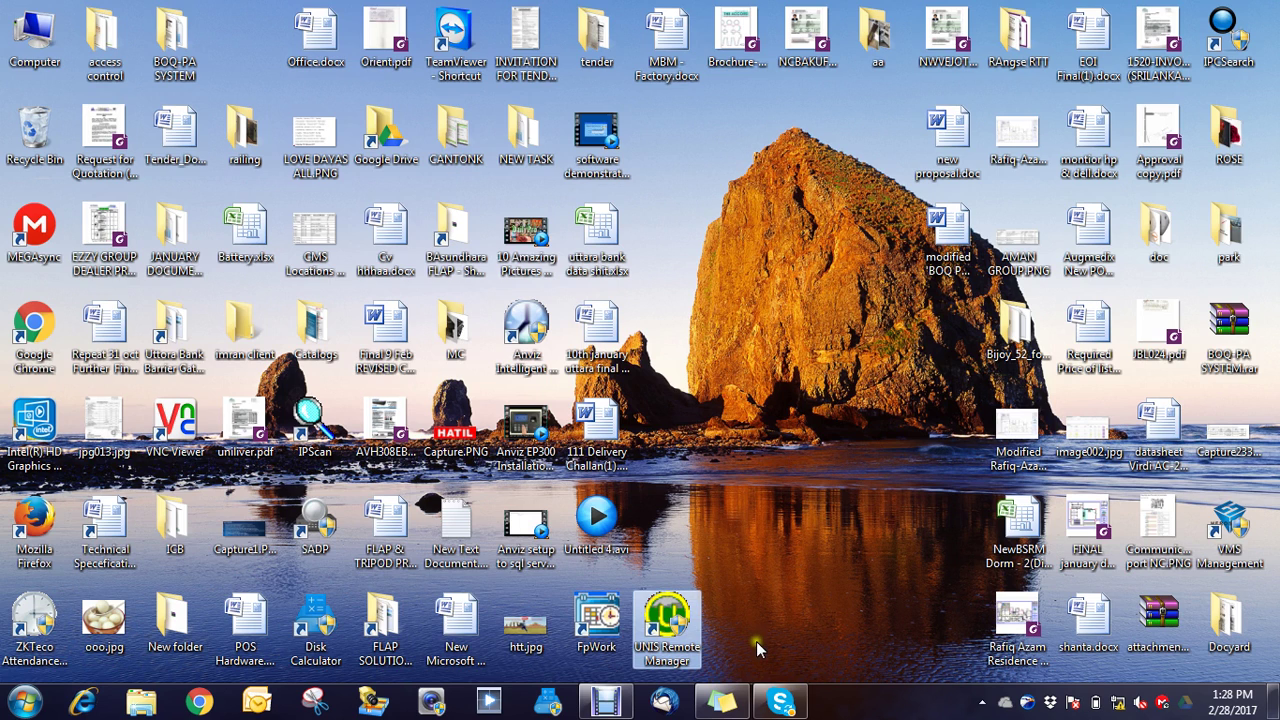
Step: Open the Local Area Connection status from the Network and Sharing Center's adapter settings
click(1117, 706)
click(1100, 650)
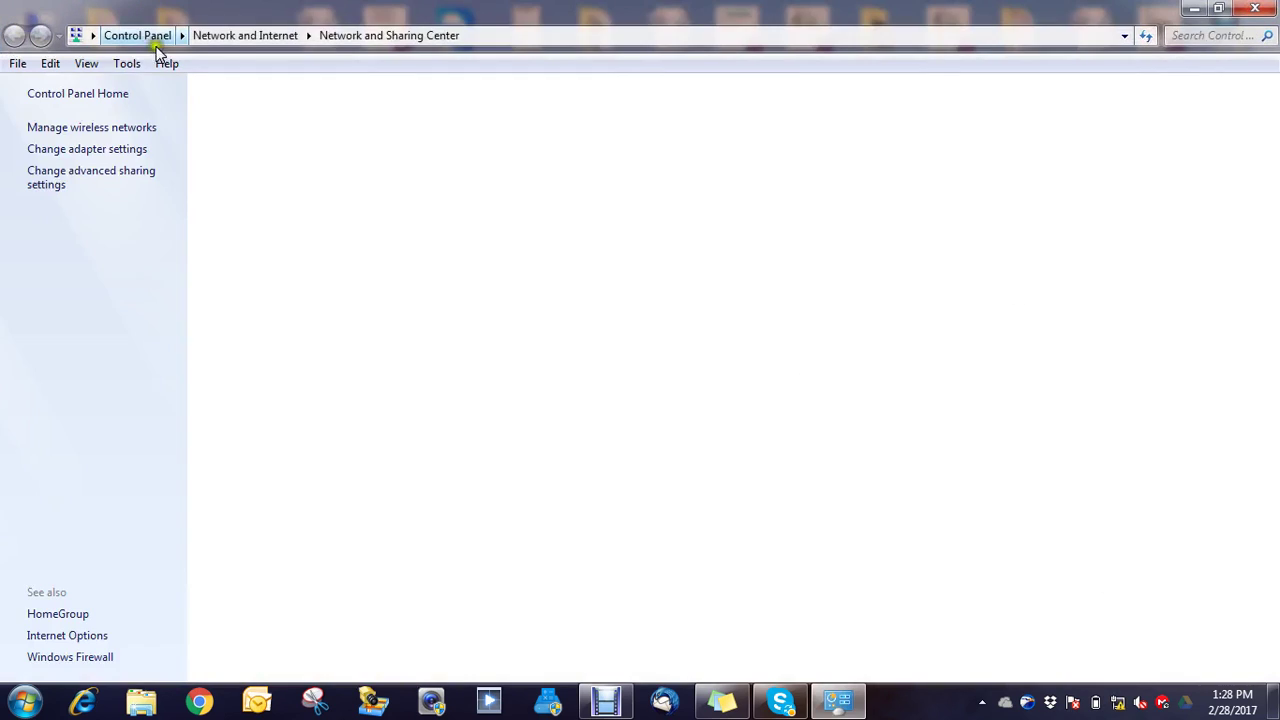
click(80, 152)
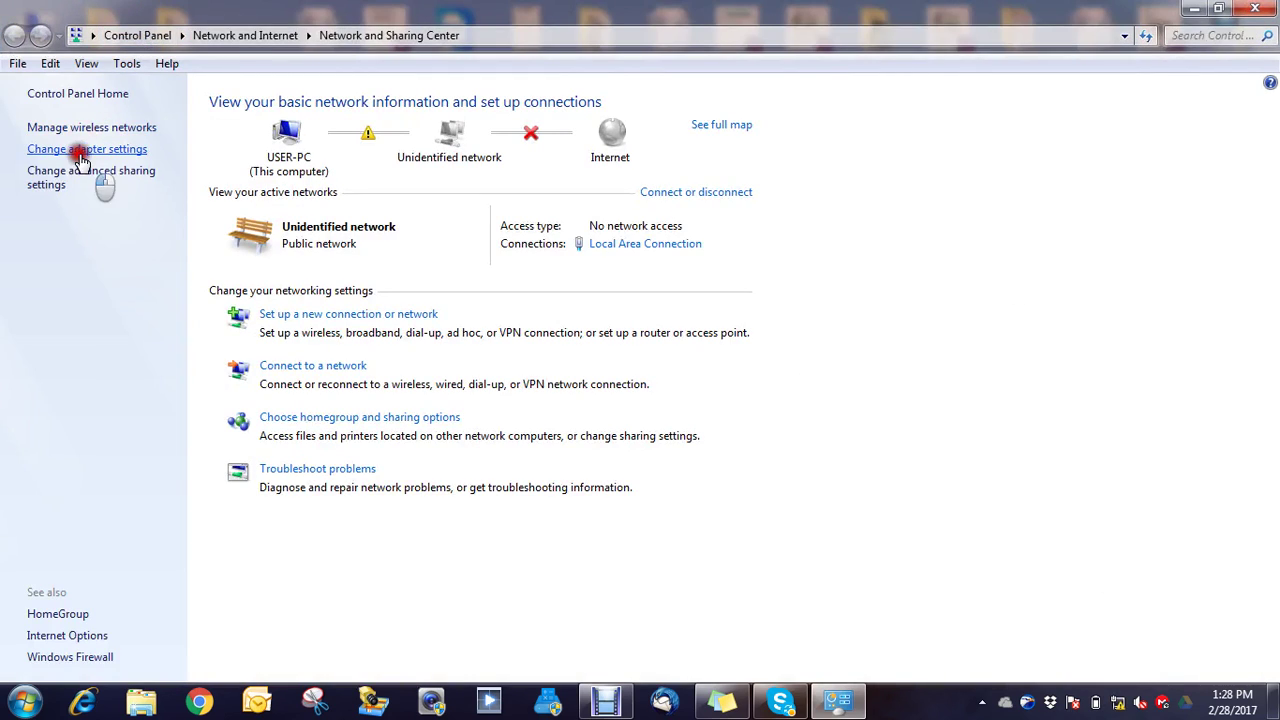
double_click(371, 130)
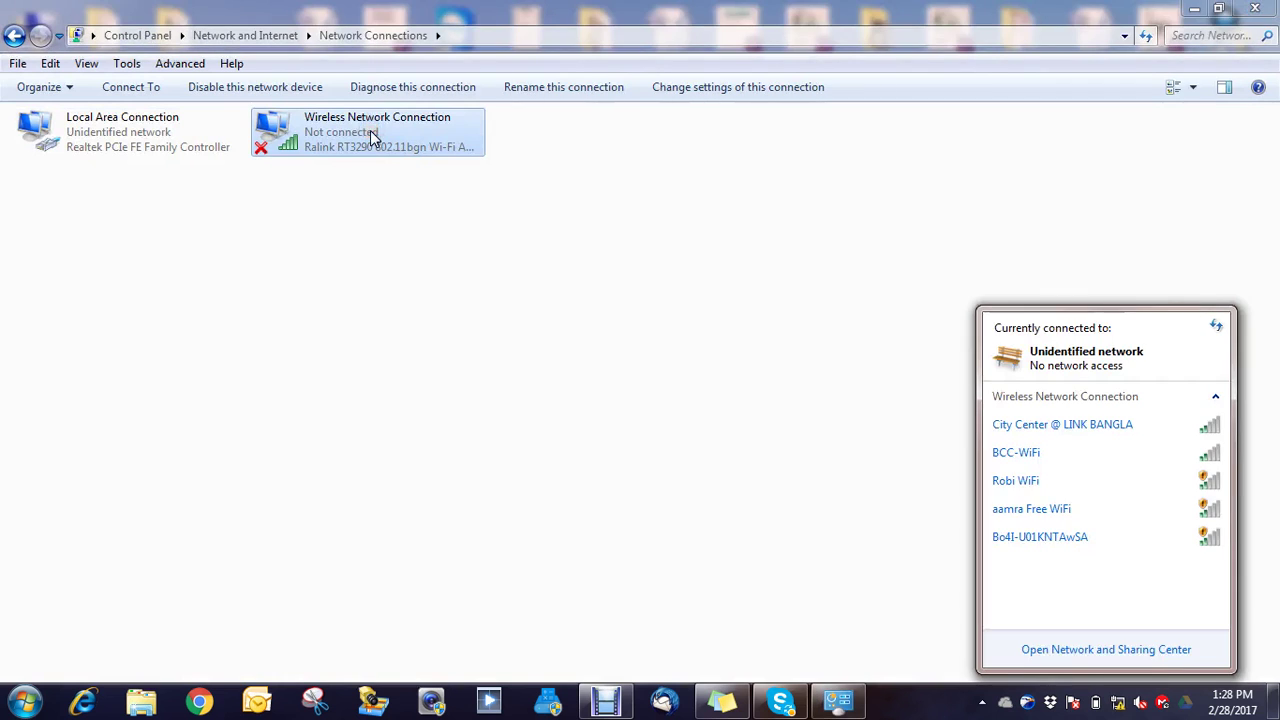
click(1066, 651)
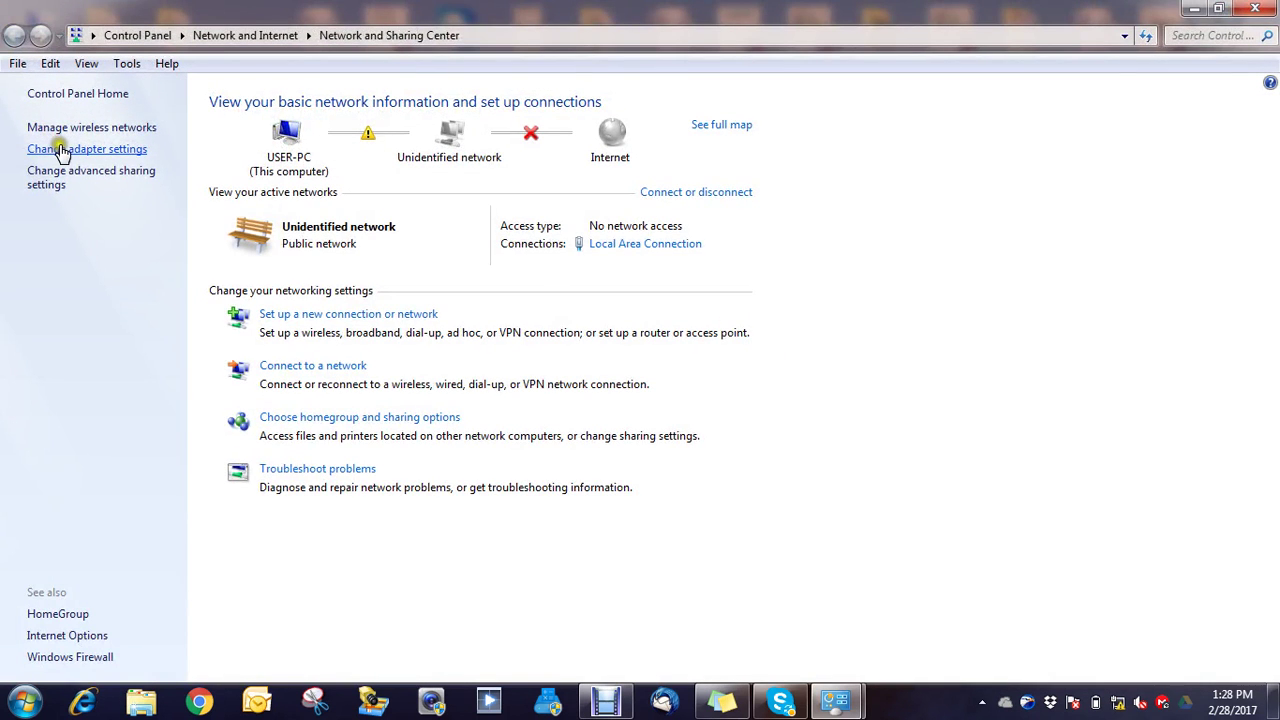
click(60, 150)
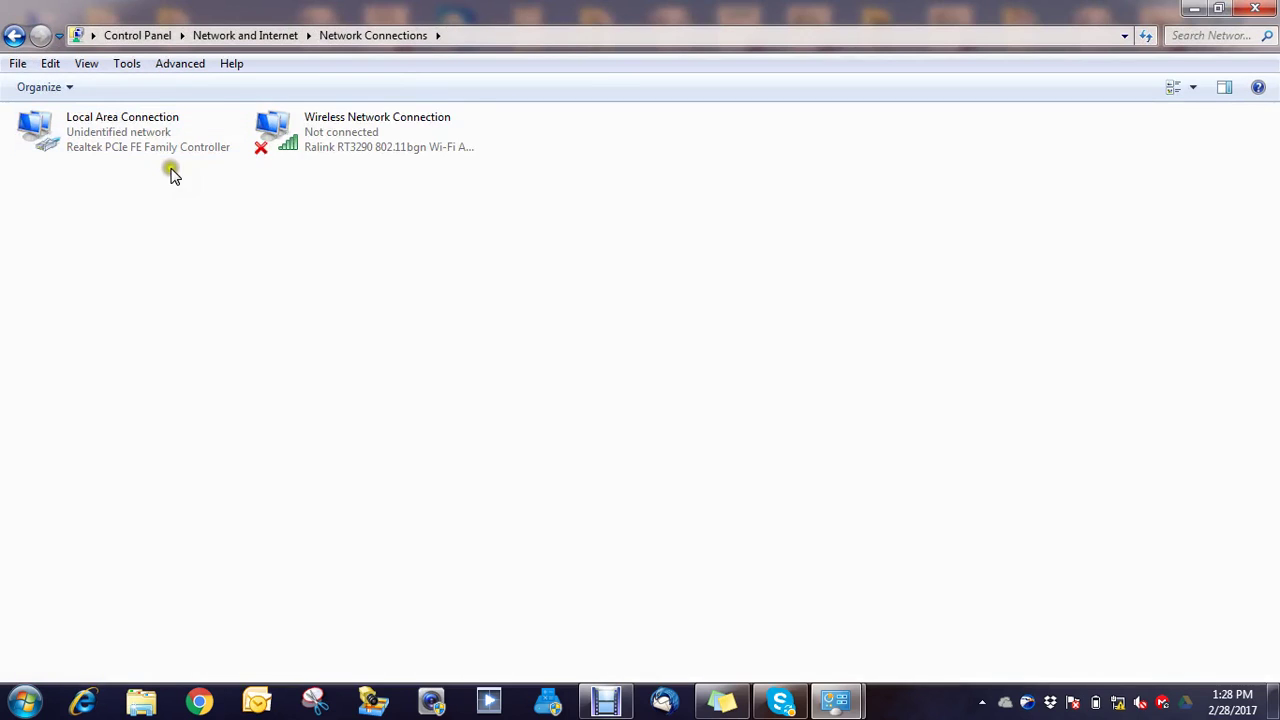
double_click(128, 130)
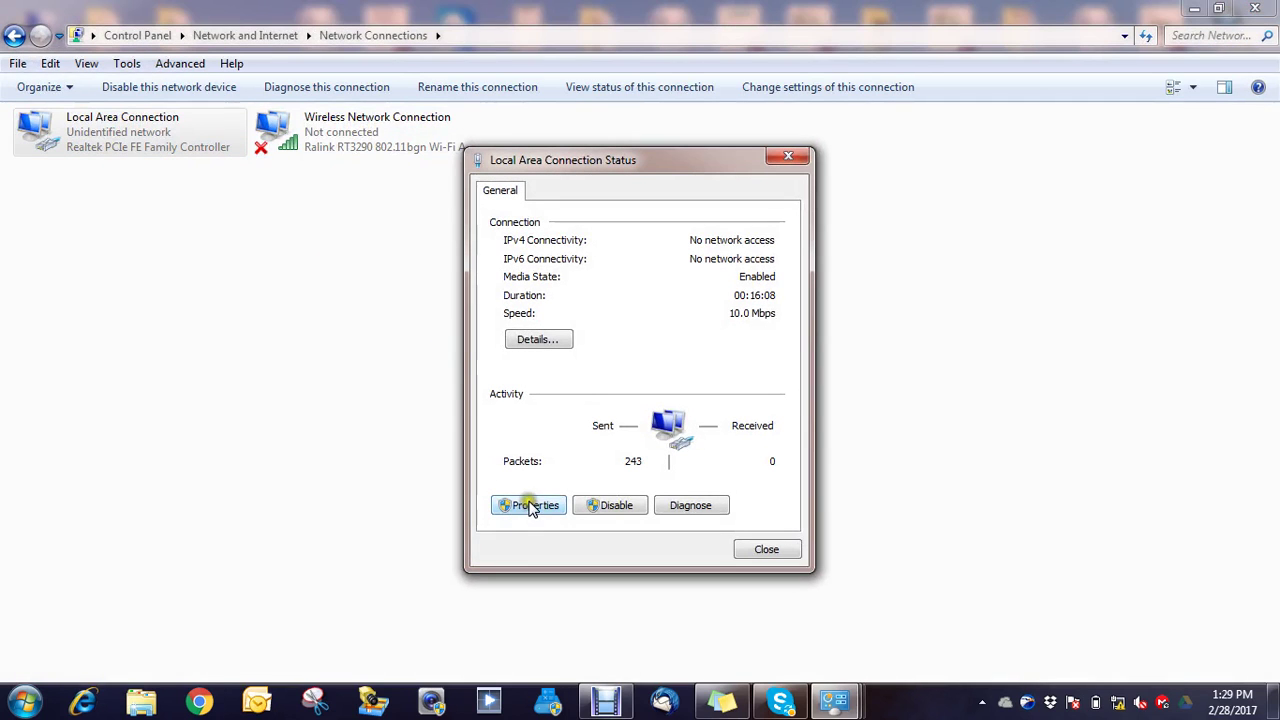
Step: Change the connection's IPv4 address to 192.168.10.120, confirm, and close Network Connections
click(529, 505)
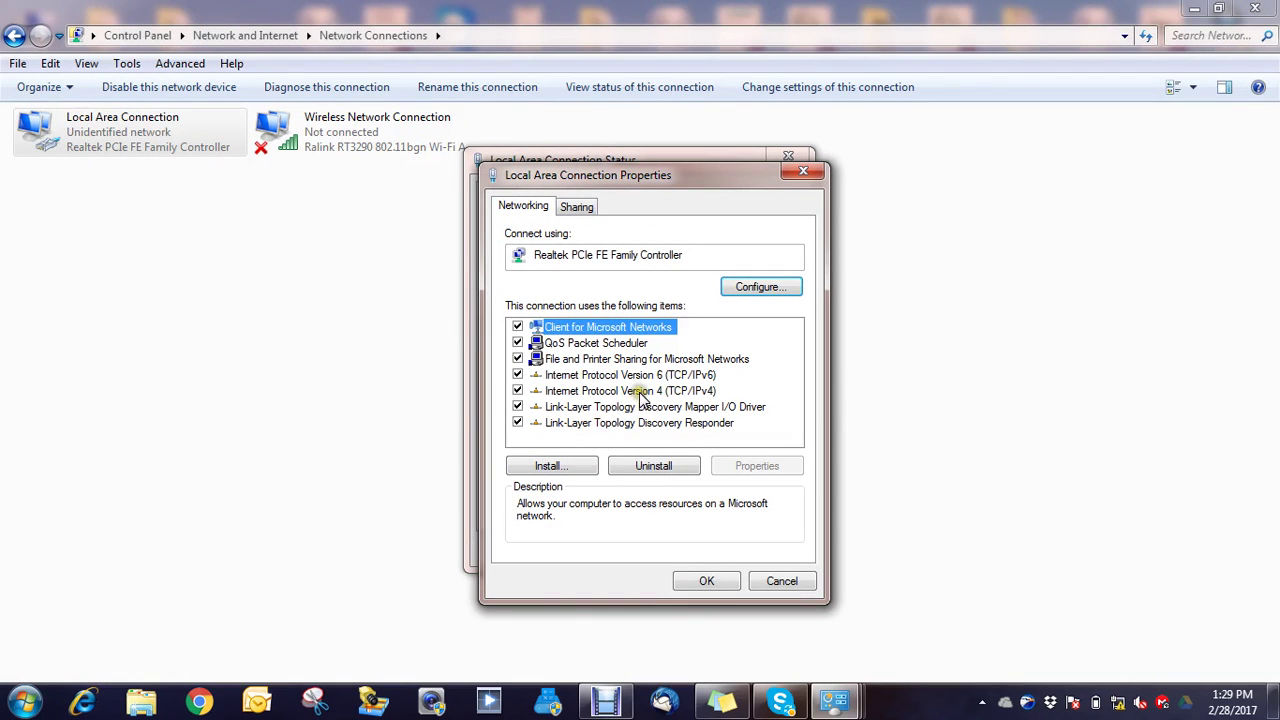
double_click(640, 393)
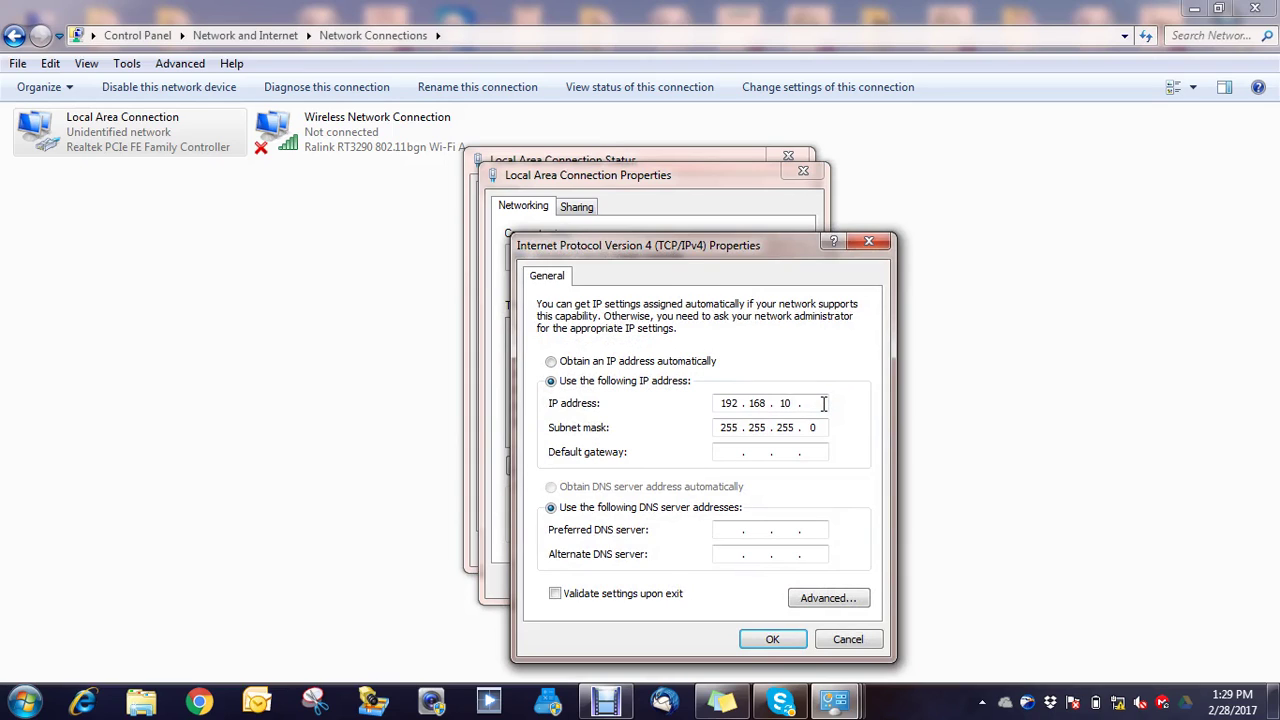
click(822, 403)
text(120)
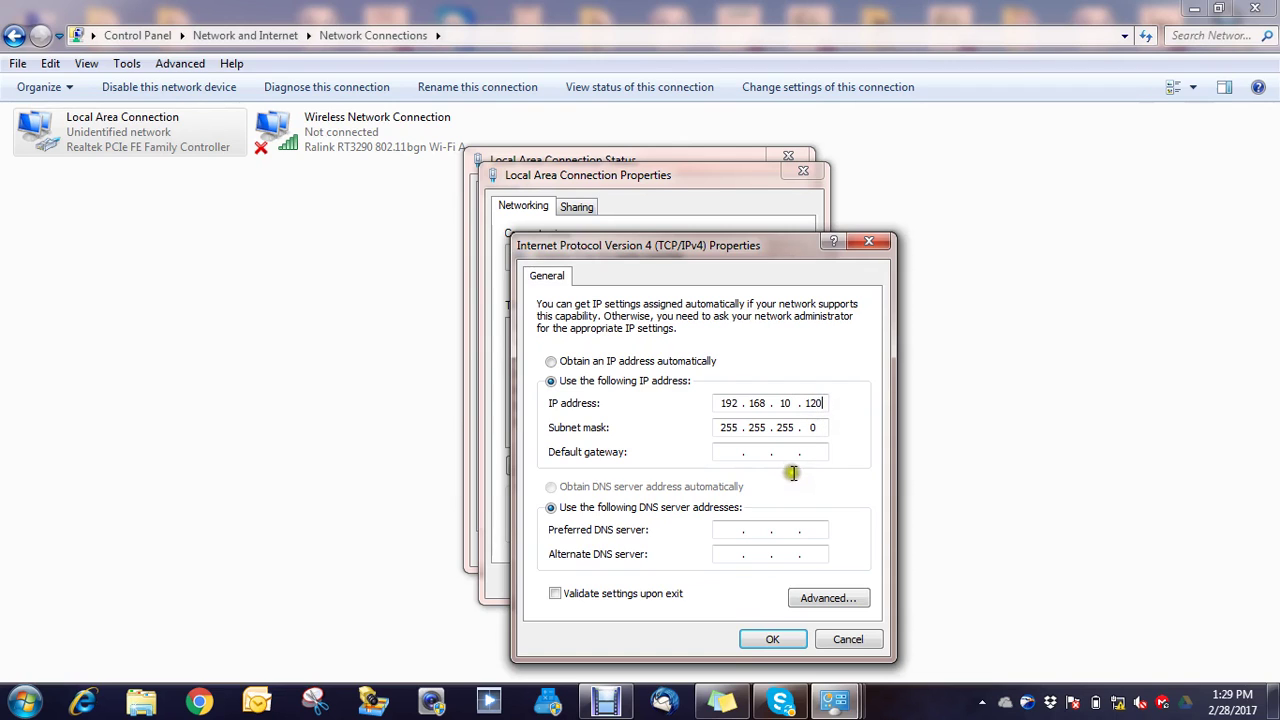
click(772, 642)
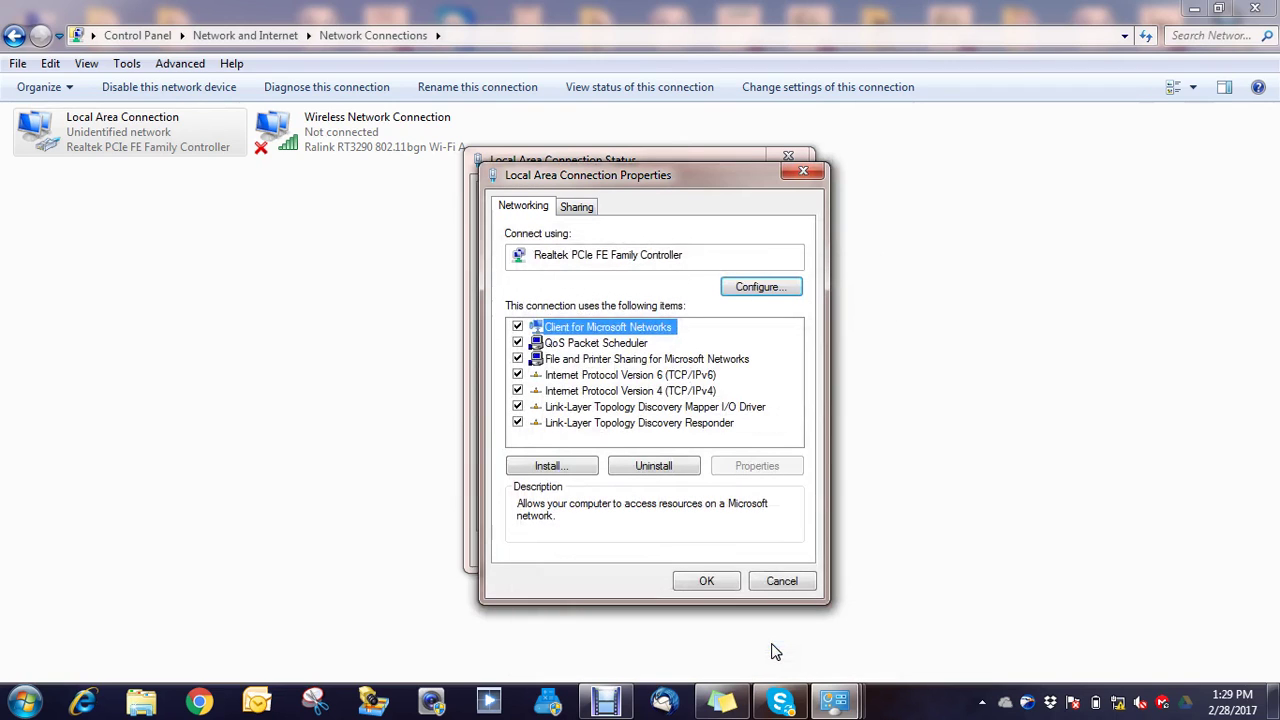
click(712, 581)
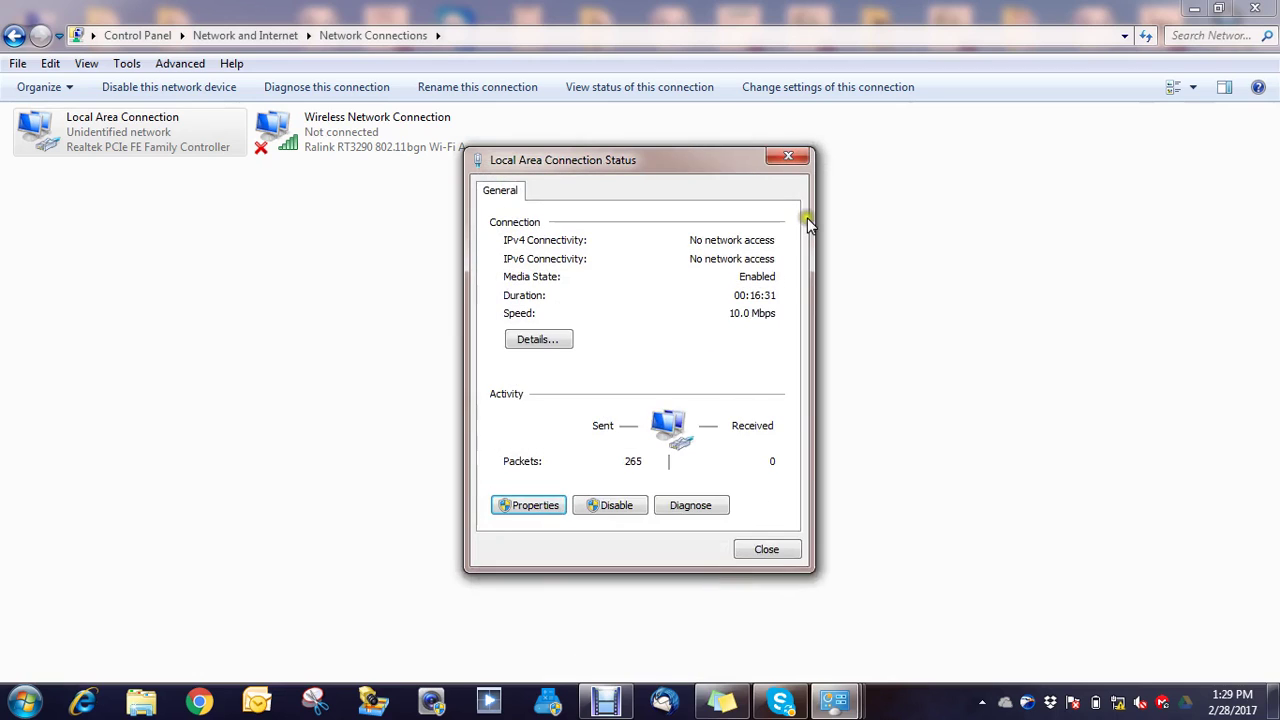
click(770, 552)
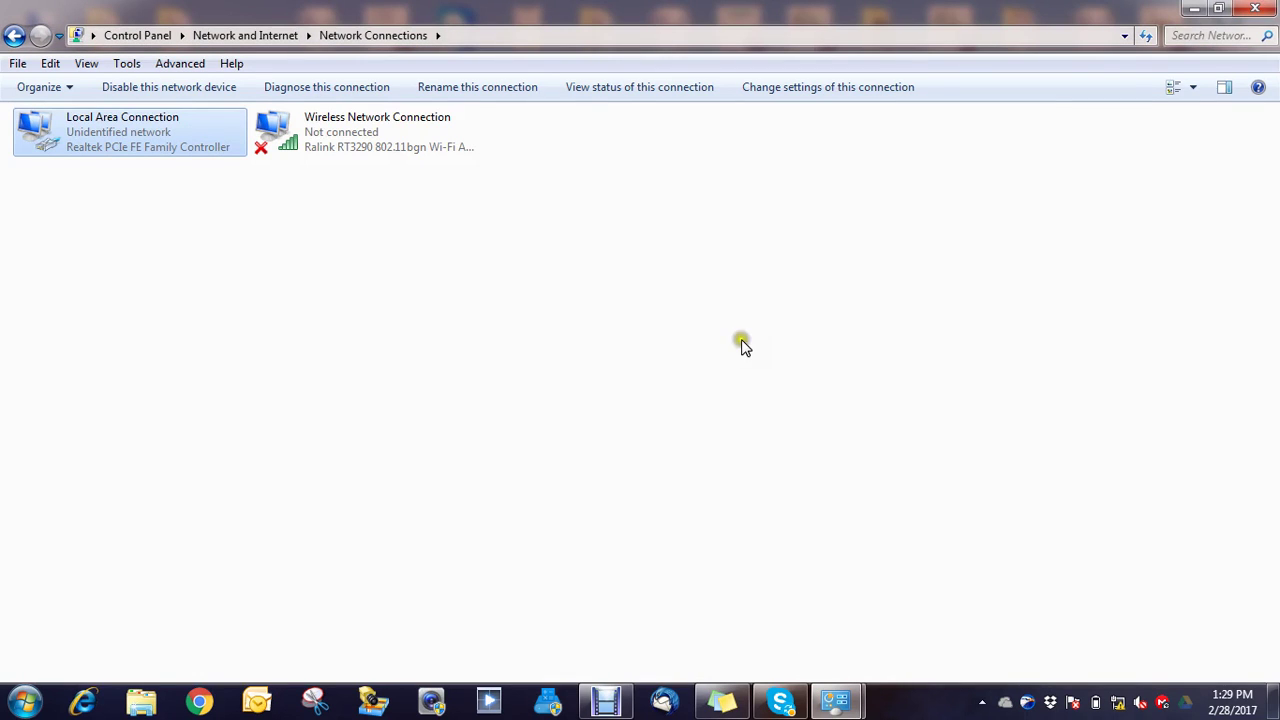
click(377, 131)
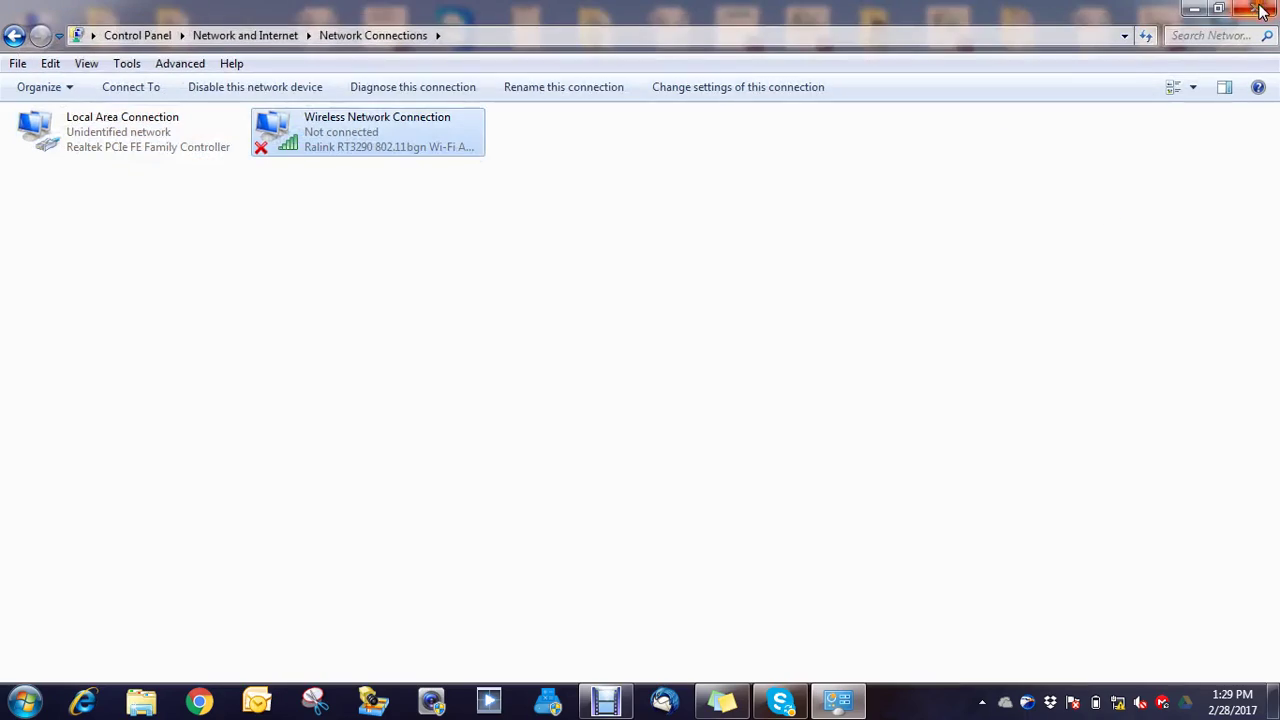
click(1255, 8)
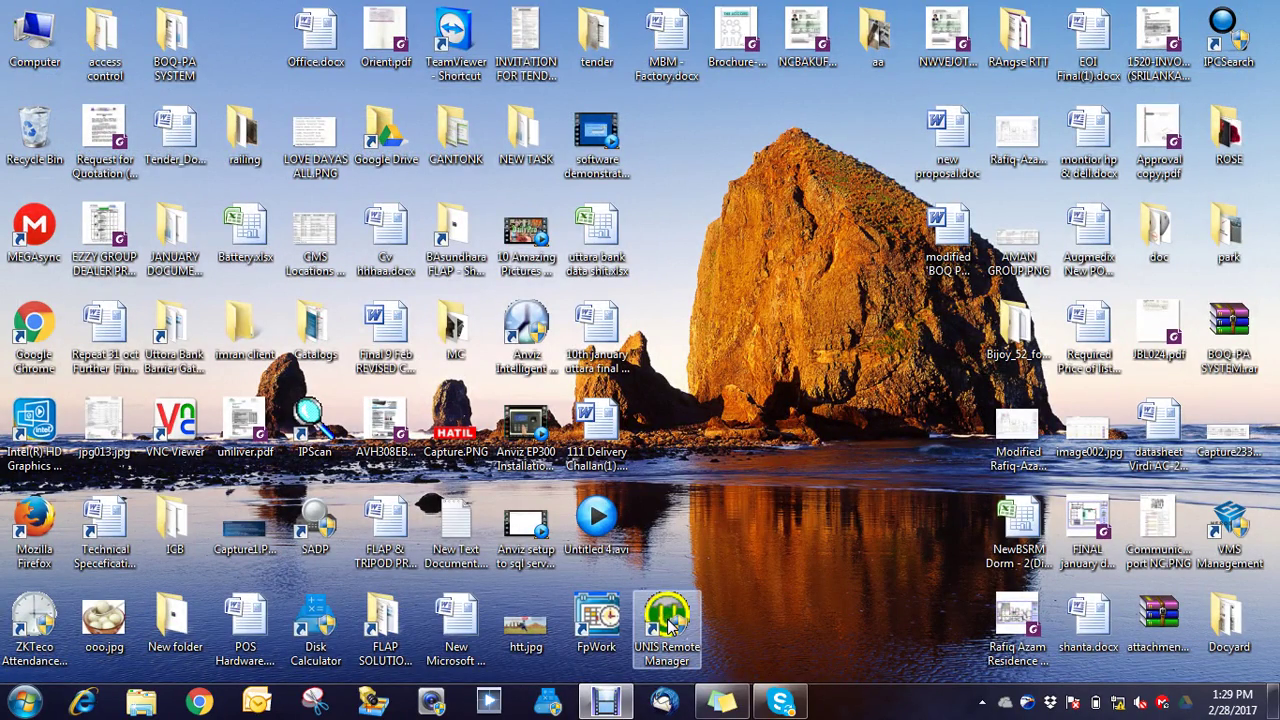
Step: Launch UNIS Remote Manager, dismiss the multiple-servers warning, and sign in with Master Logon
double_click(668, 622)
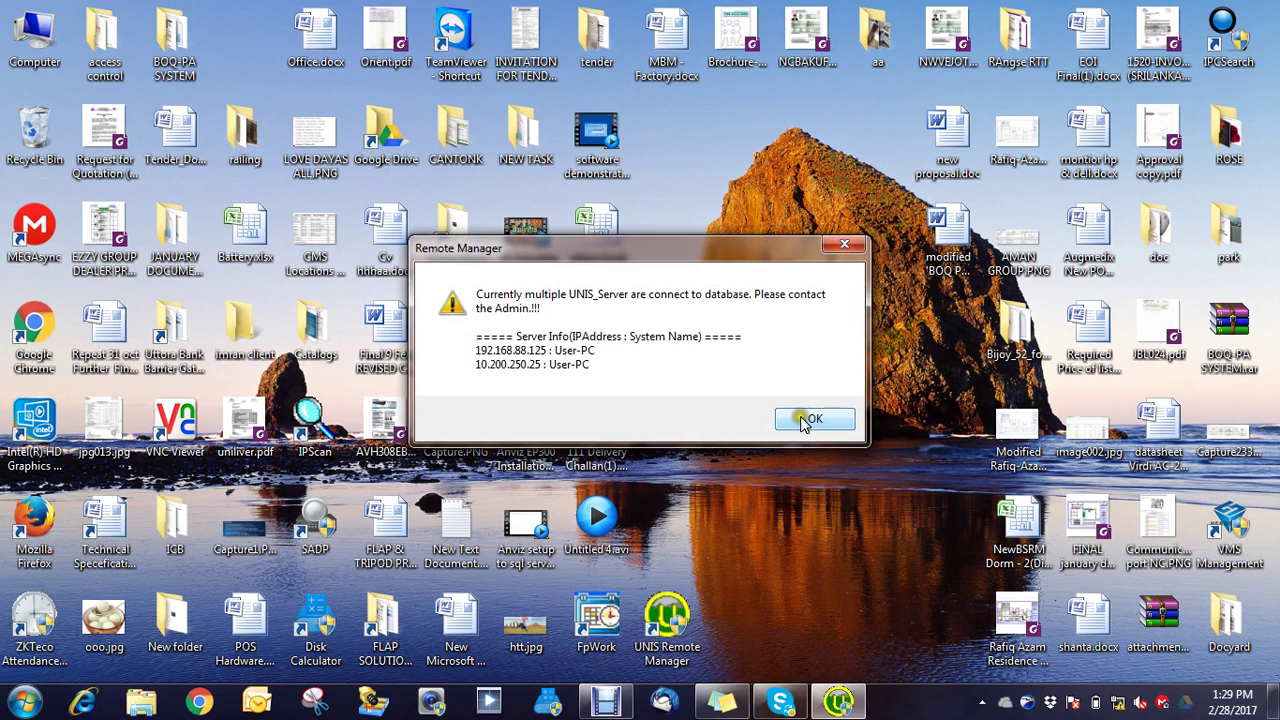
click(812, 421)
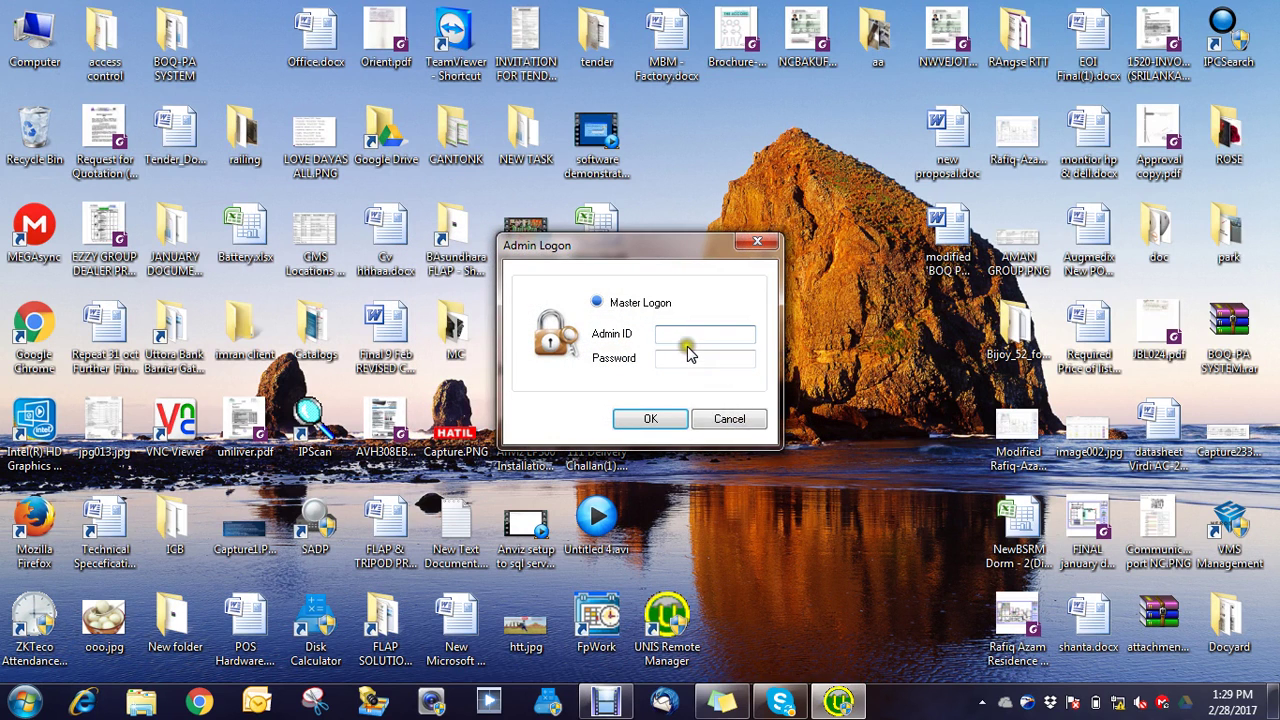
click(597, 302)
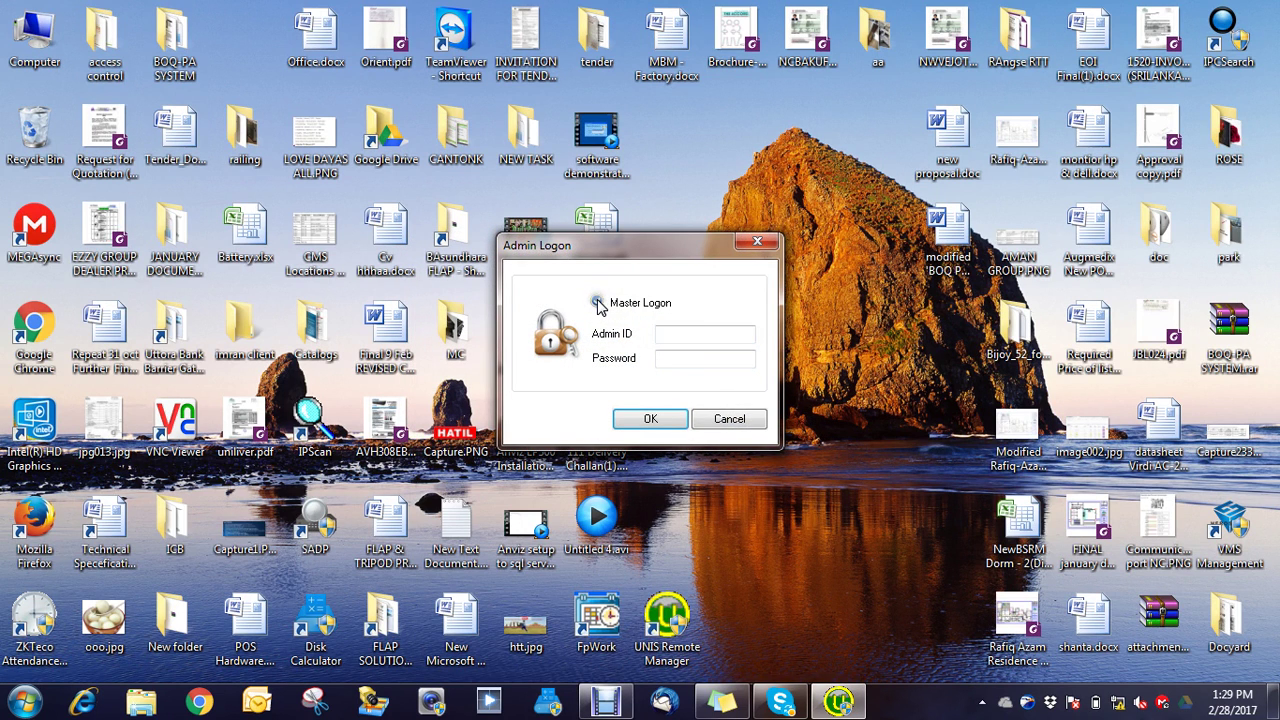
click(664, 358)
click(658, 419)
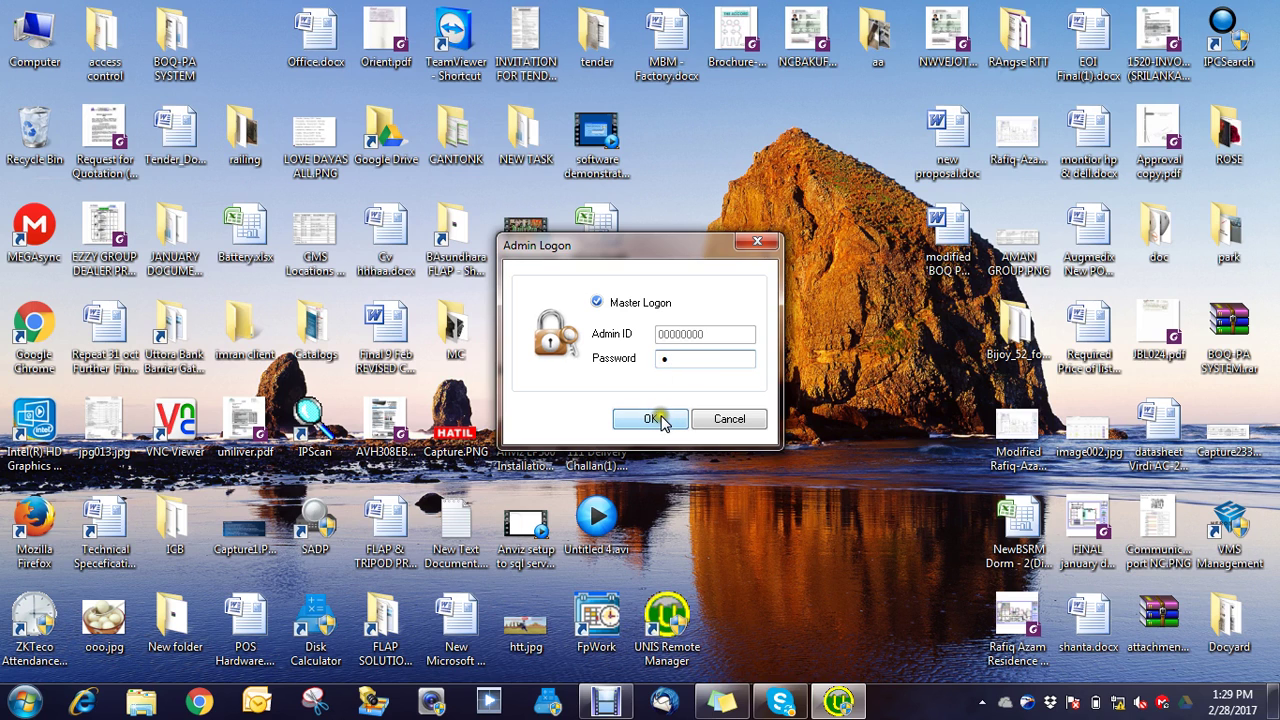
click(659, 419)
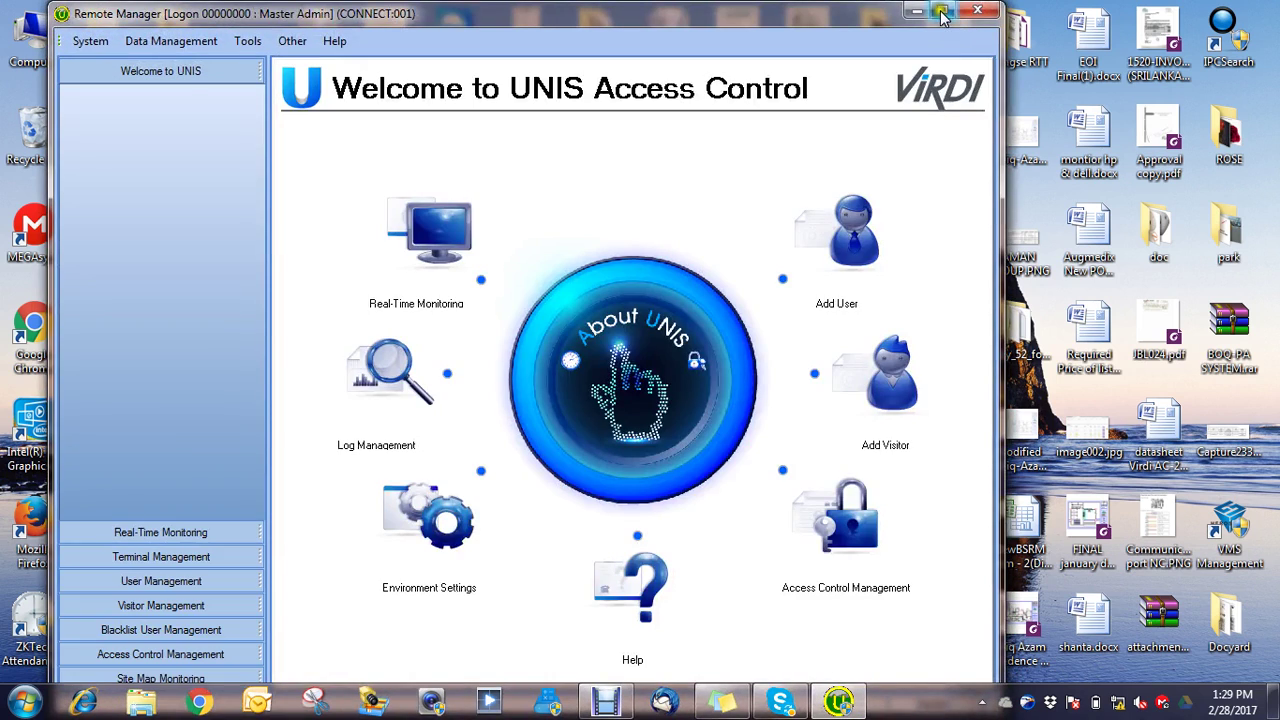
click(942, 14)
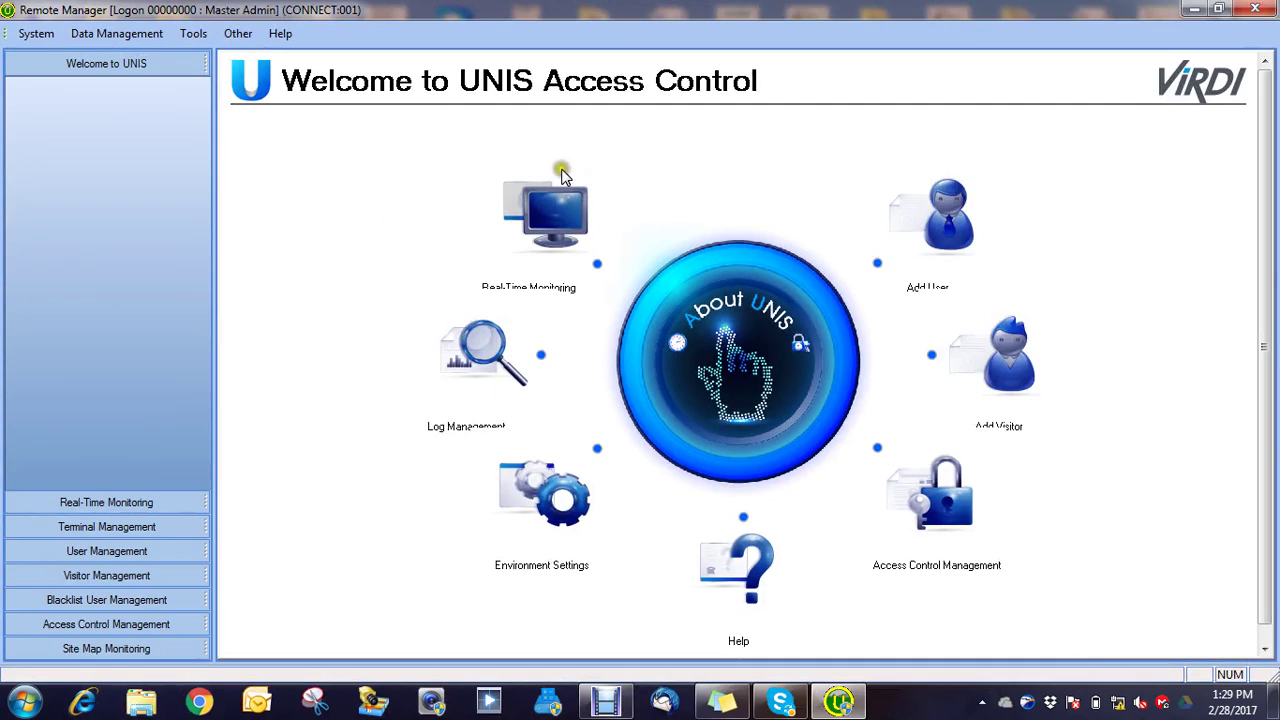
Step: Add terminal 0001 'Uttara' with TNA and the Astana, Dhaka time zone enabled
click(104, 527)
click(100, 528)
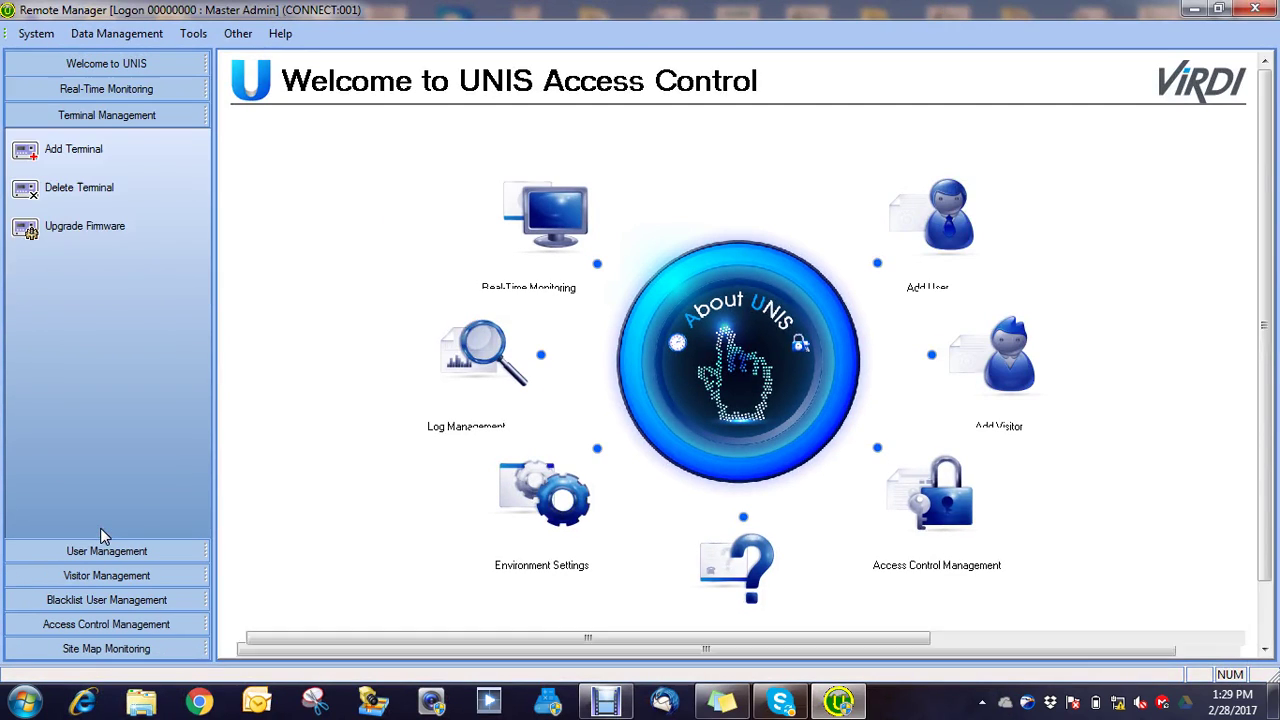
click(73, 151)
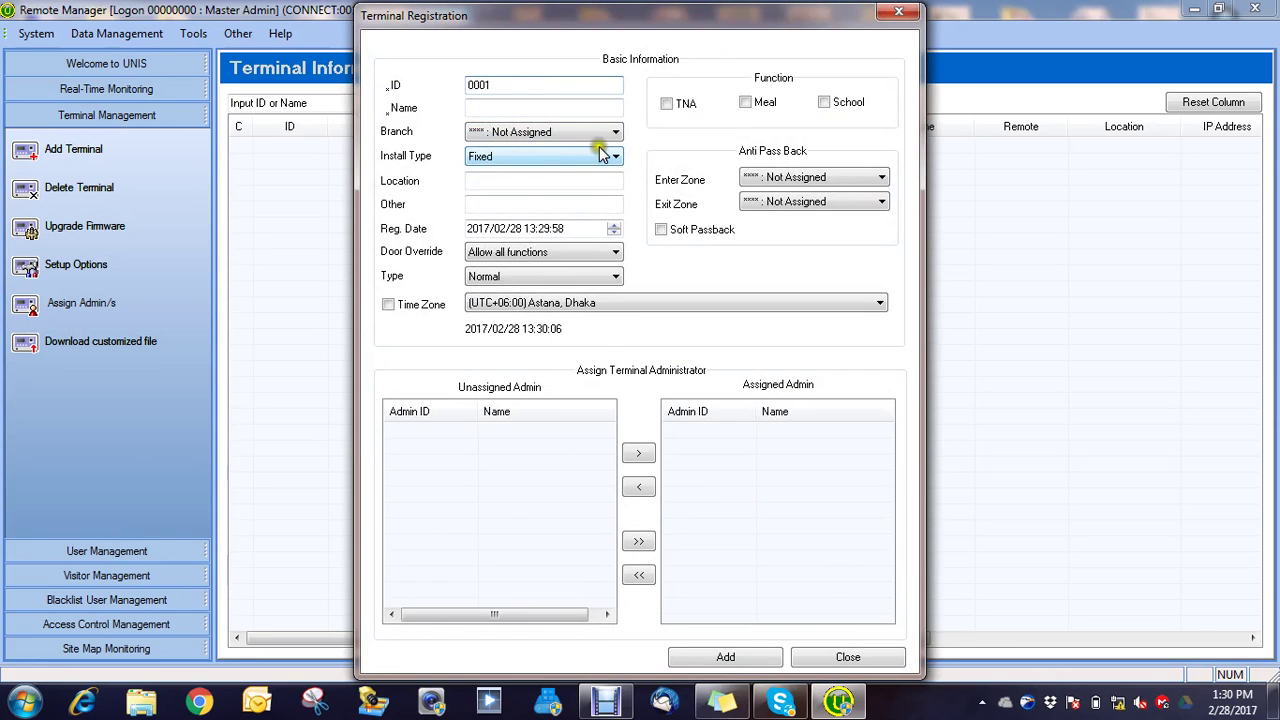
click(558, 108)
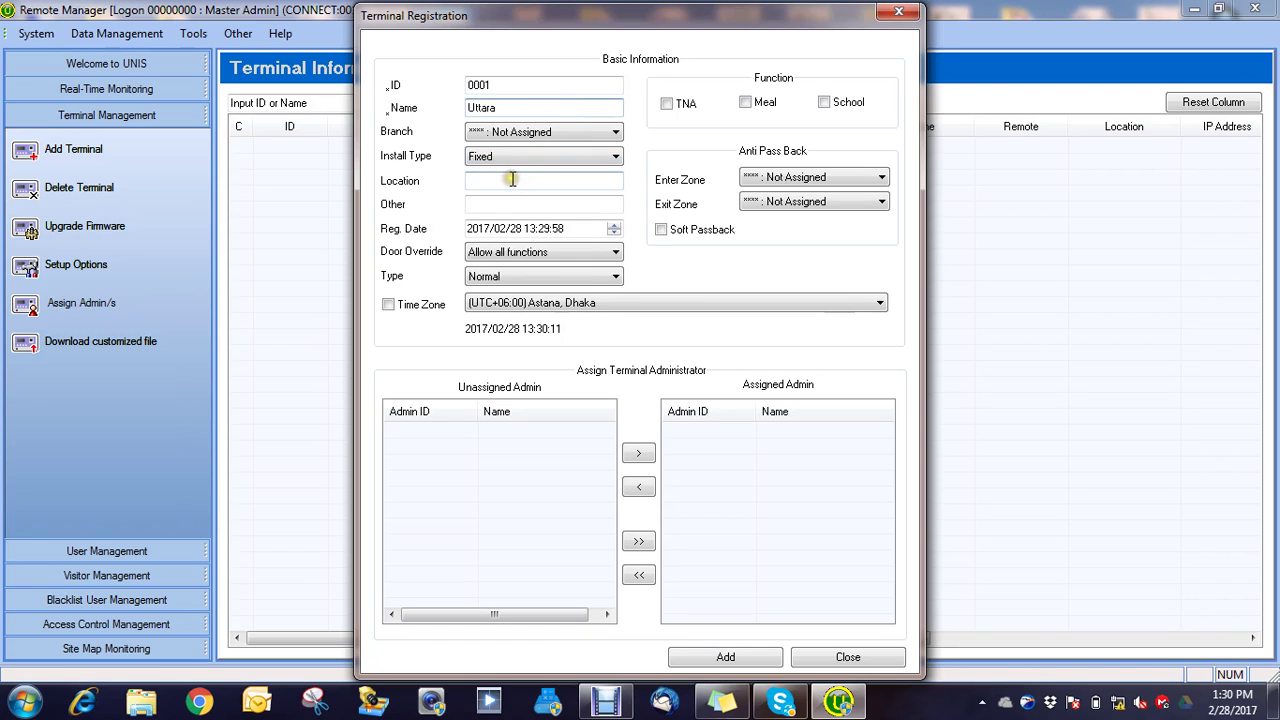
click(672, 104)
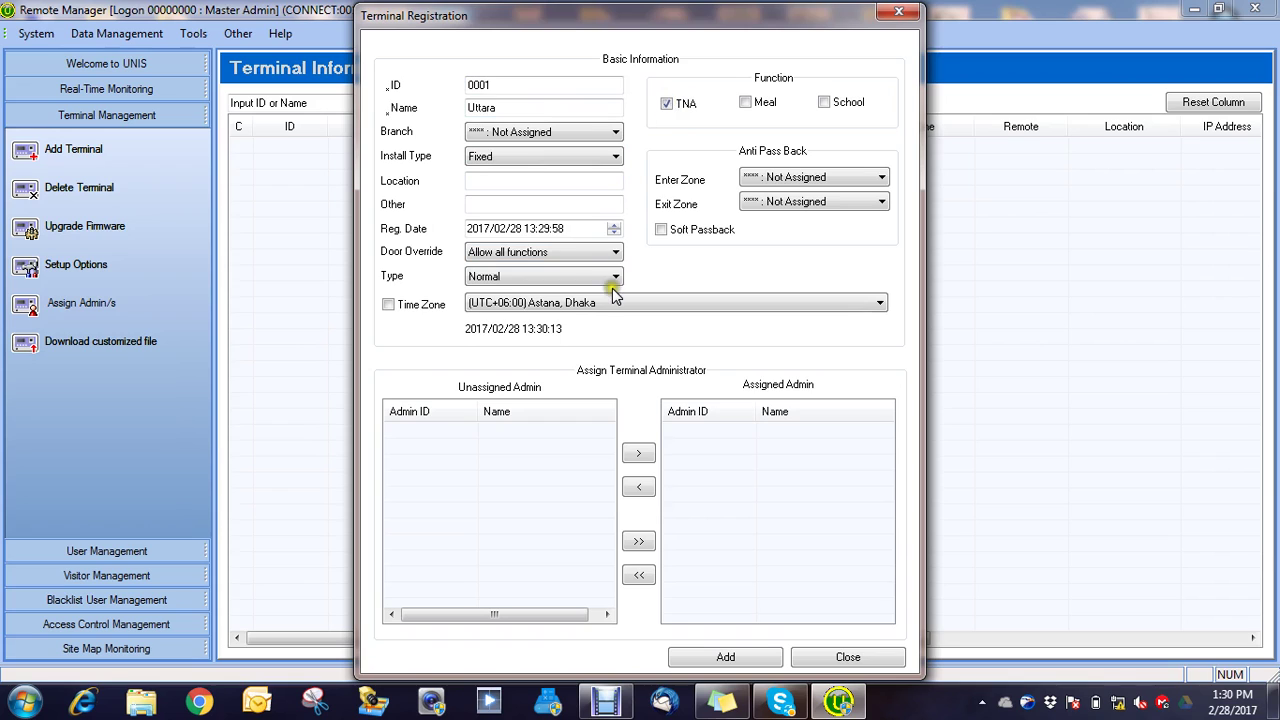
click(614, 278)
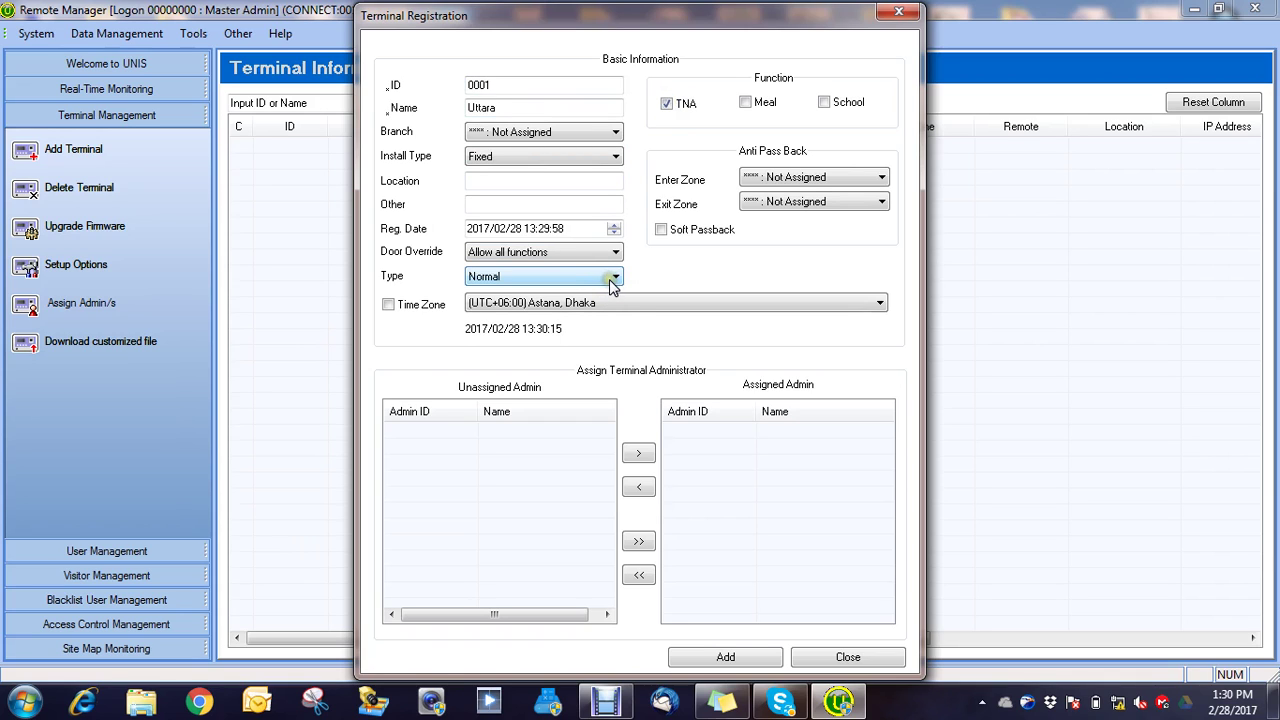
click(616, 311)
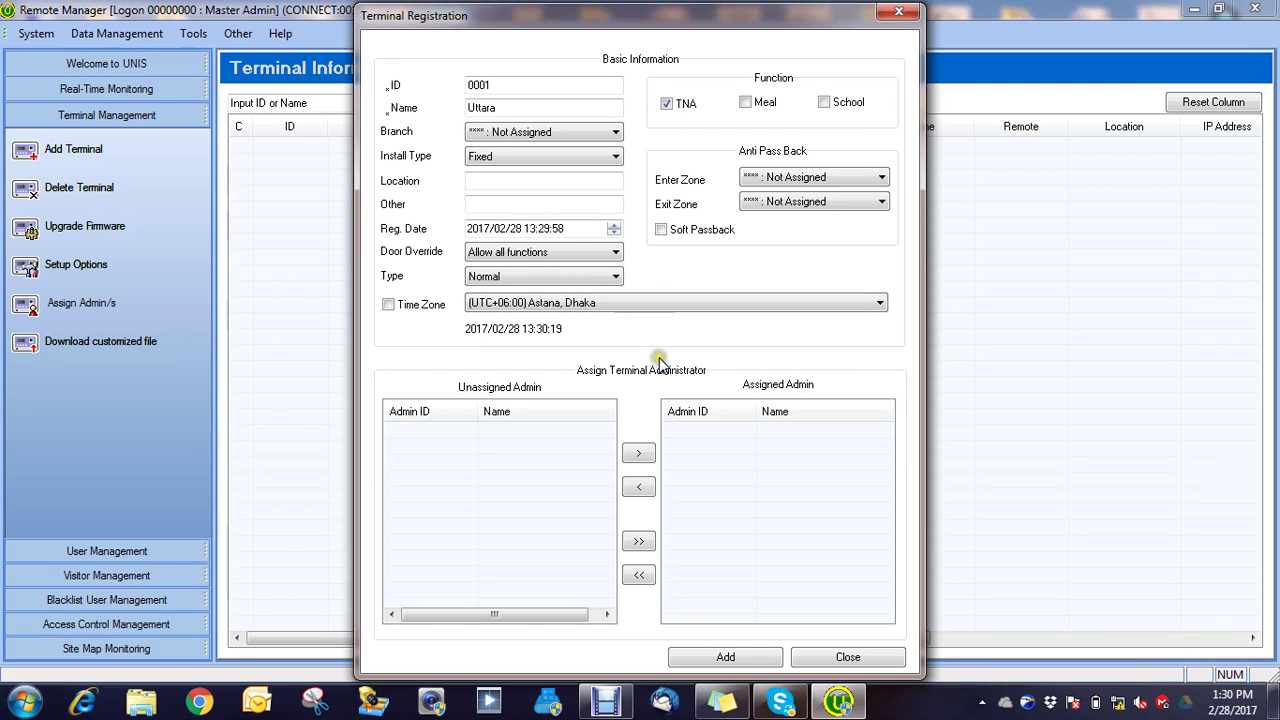
click(389, 305)
click(745, 658)
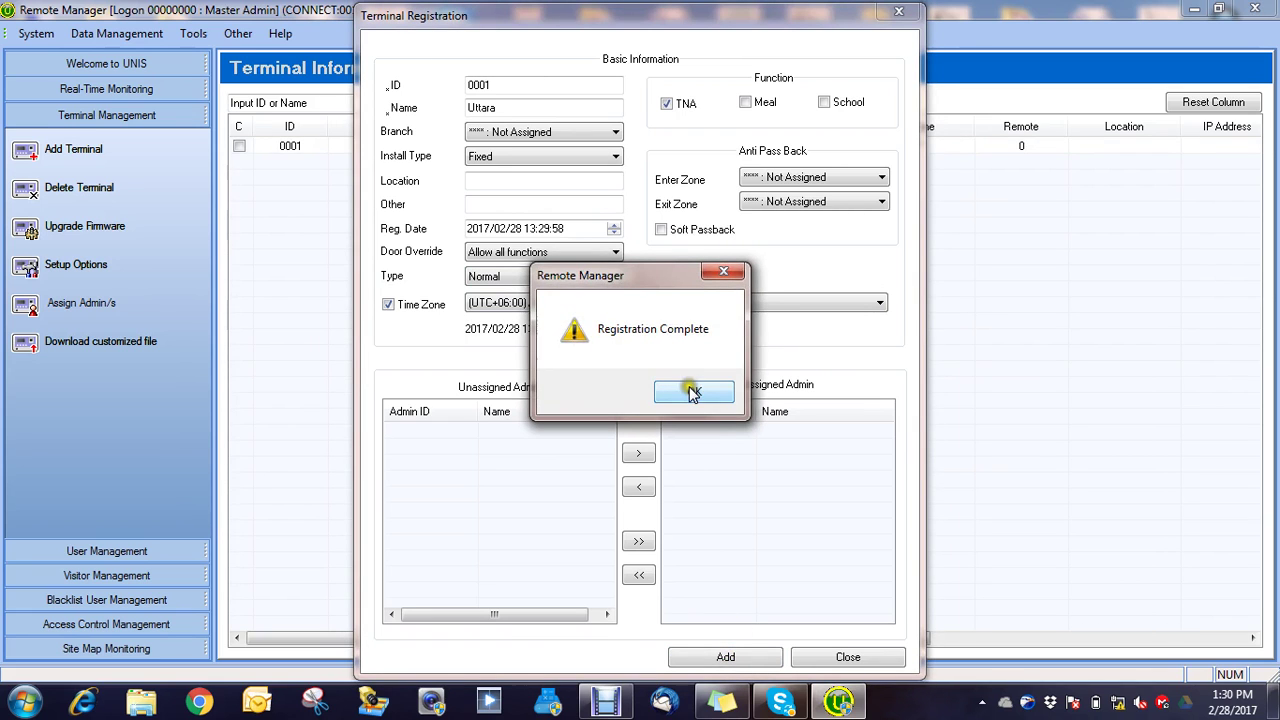
click(691, 390)
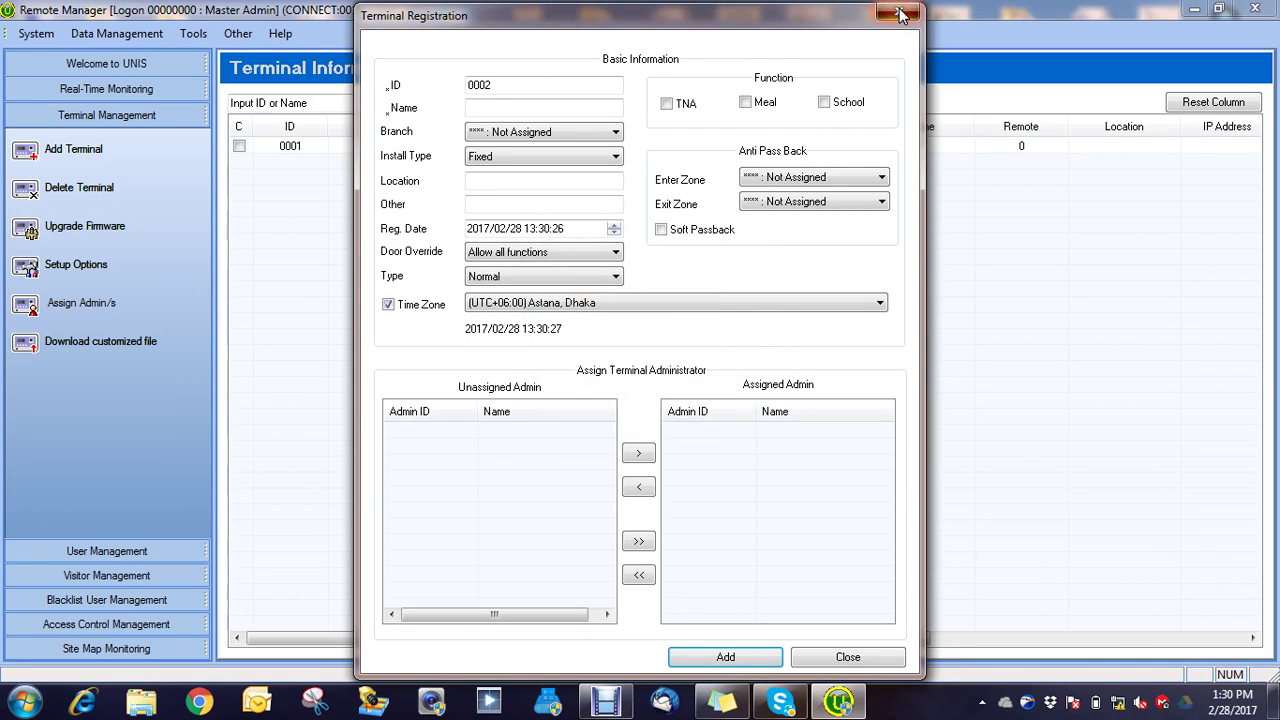
click(903, 12)
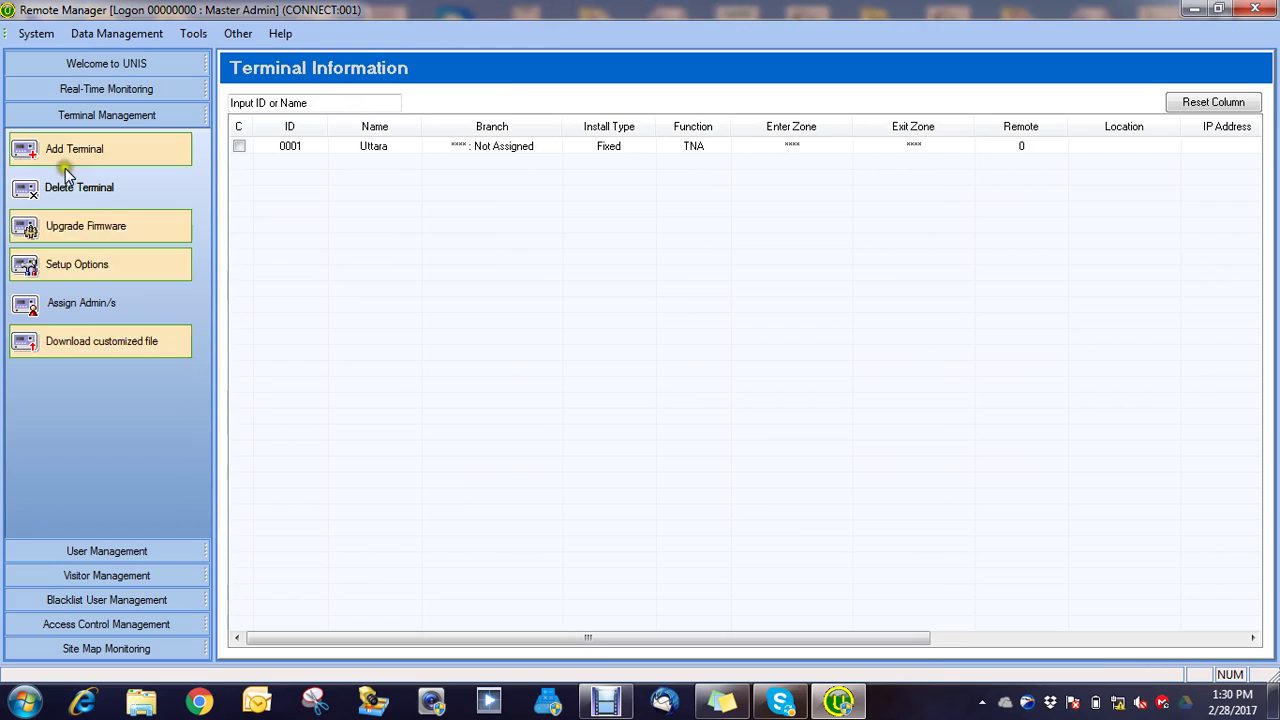
Step: Turn Windows Firewall off for home/work and public networks via the Network and Sharing Center
click(92, 91)
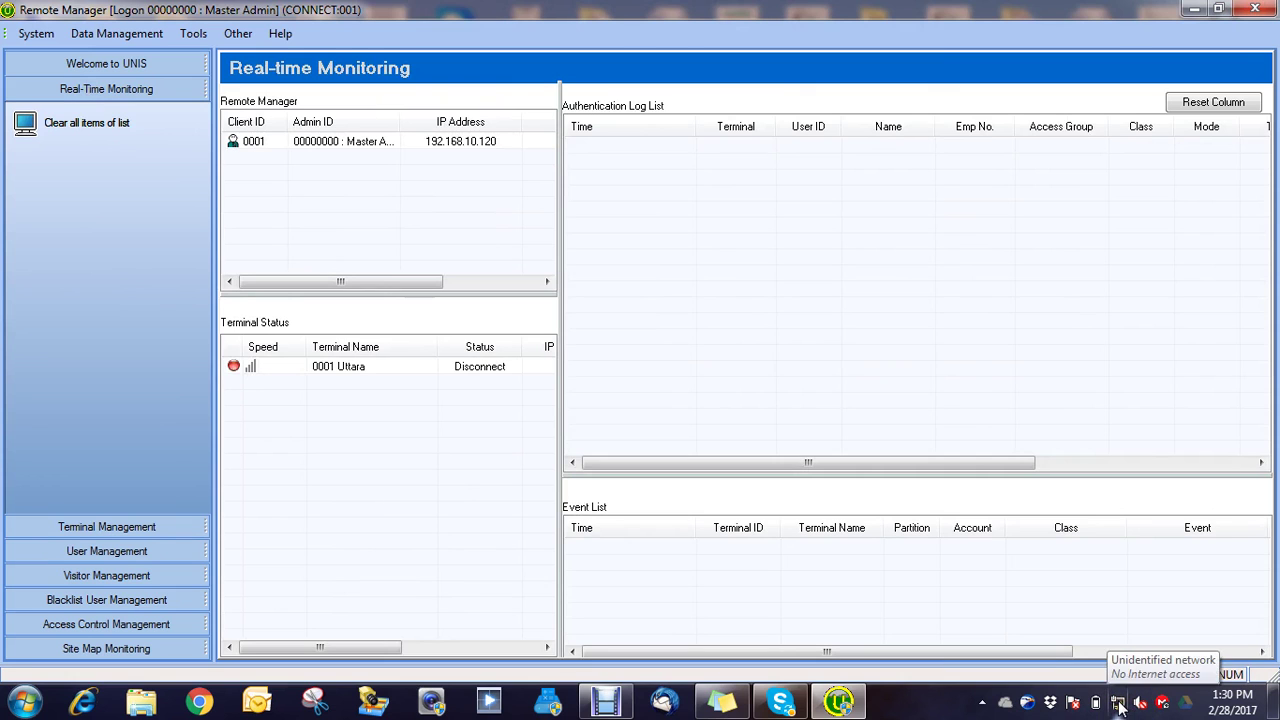
click(1119, 704)
click(1091, 652)
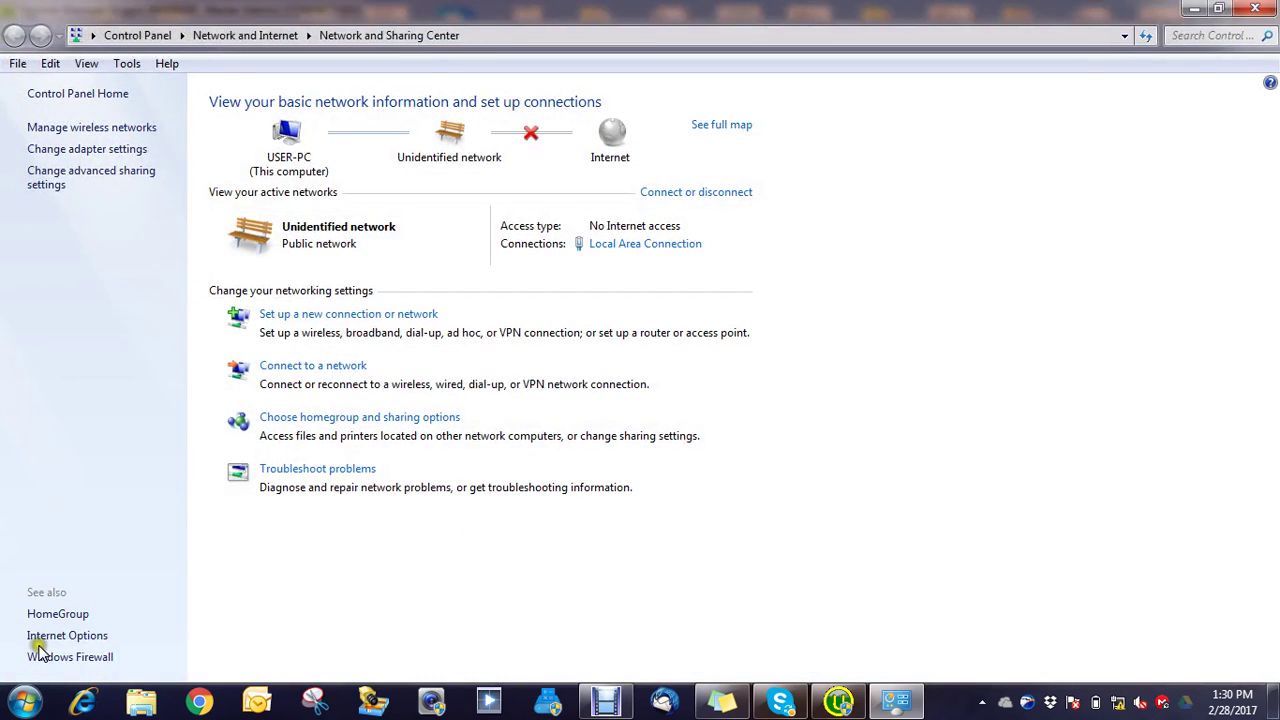
click(40, 656)
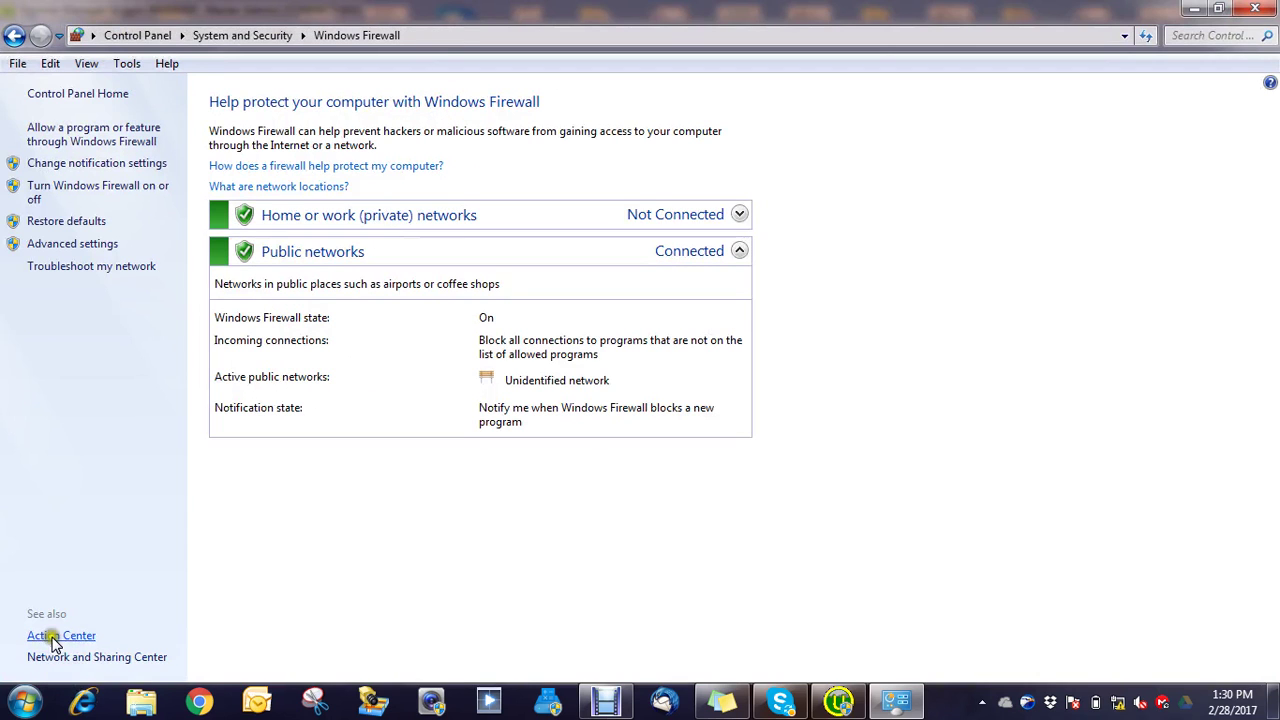
click(62, 192)
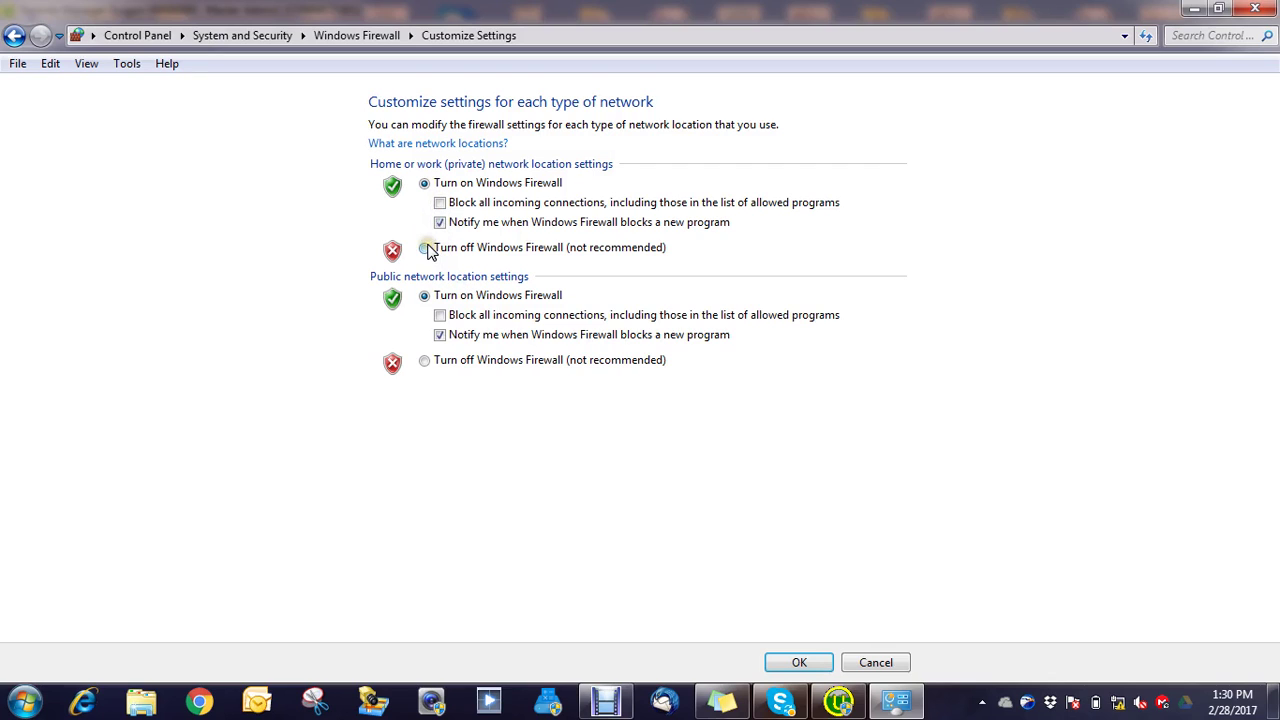
click(426, 249)
click(424, 362)
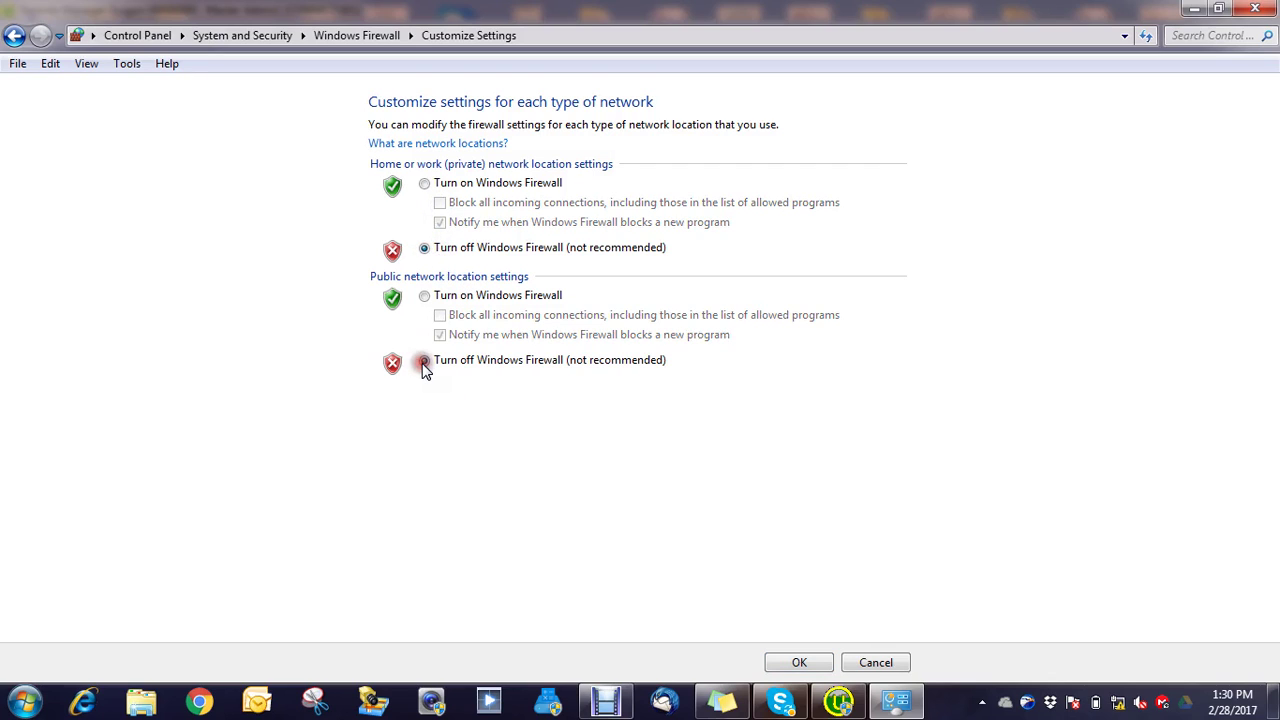
click(799, 664)
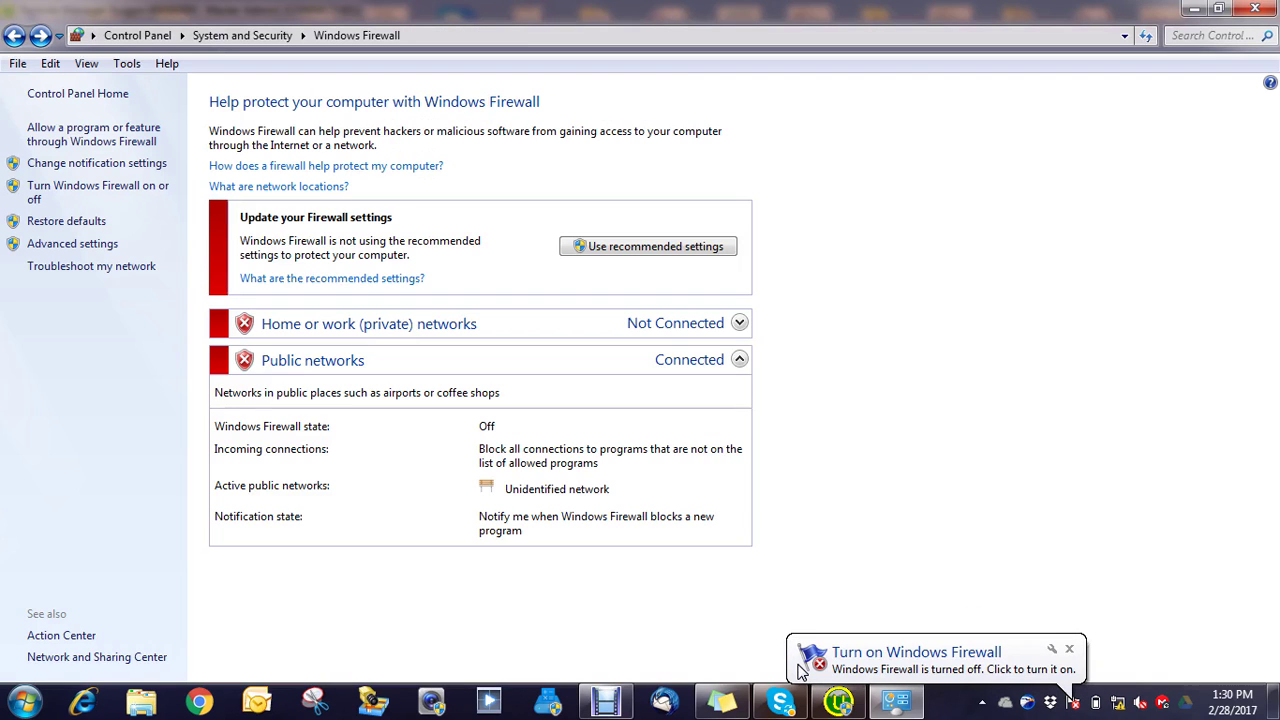
click(848, 706)
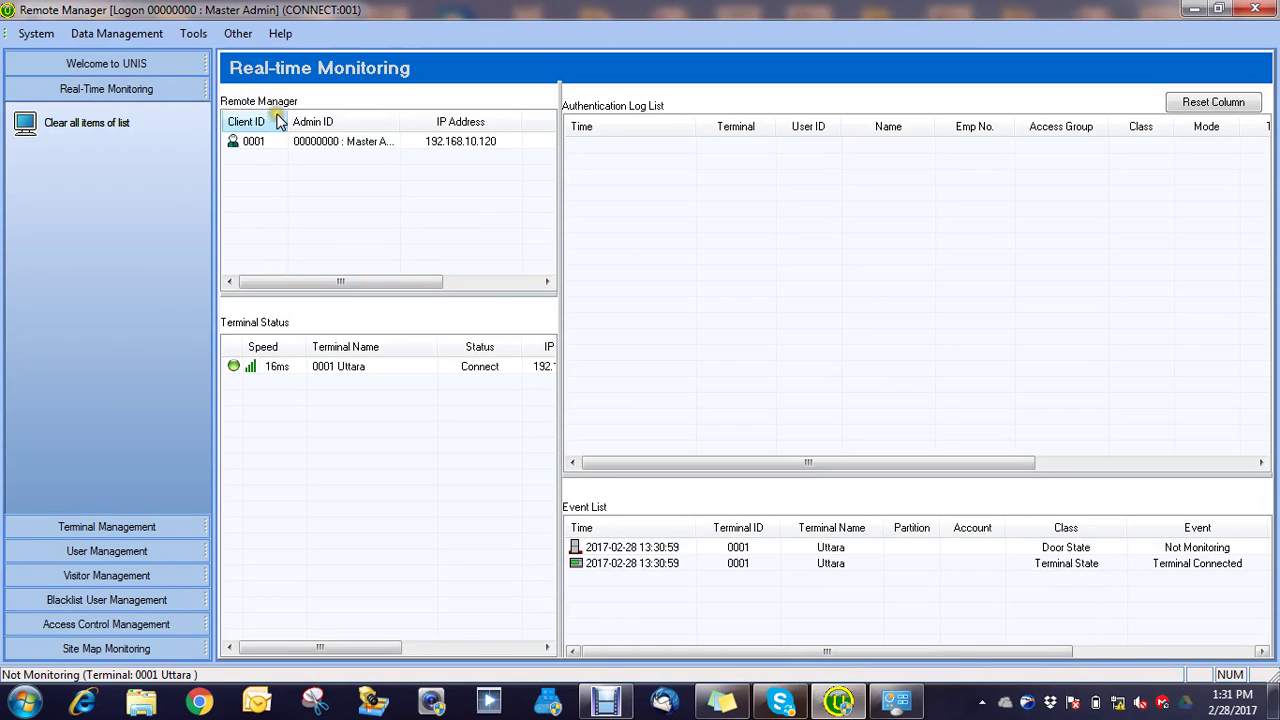
Step: Close the Data Management menu and minimize Remote Manager and the Windows Firewall window
click(130, 38)
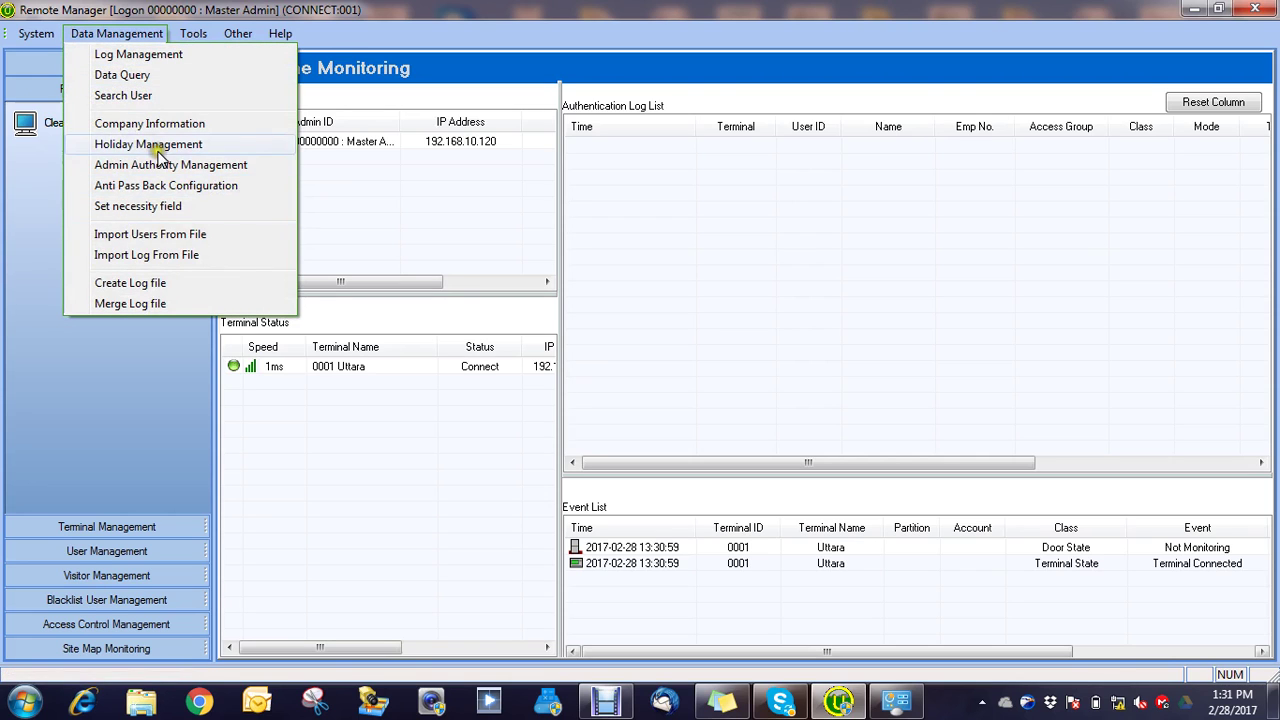
click(1193, 10)
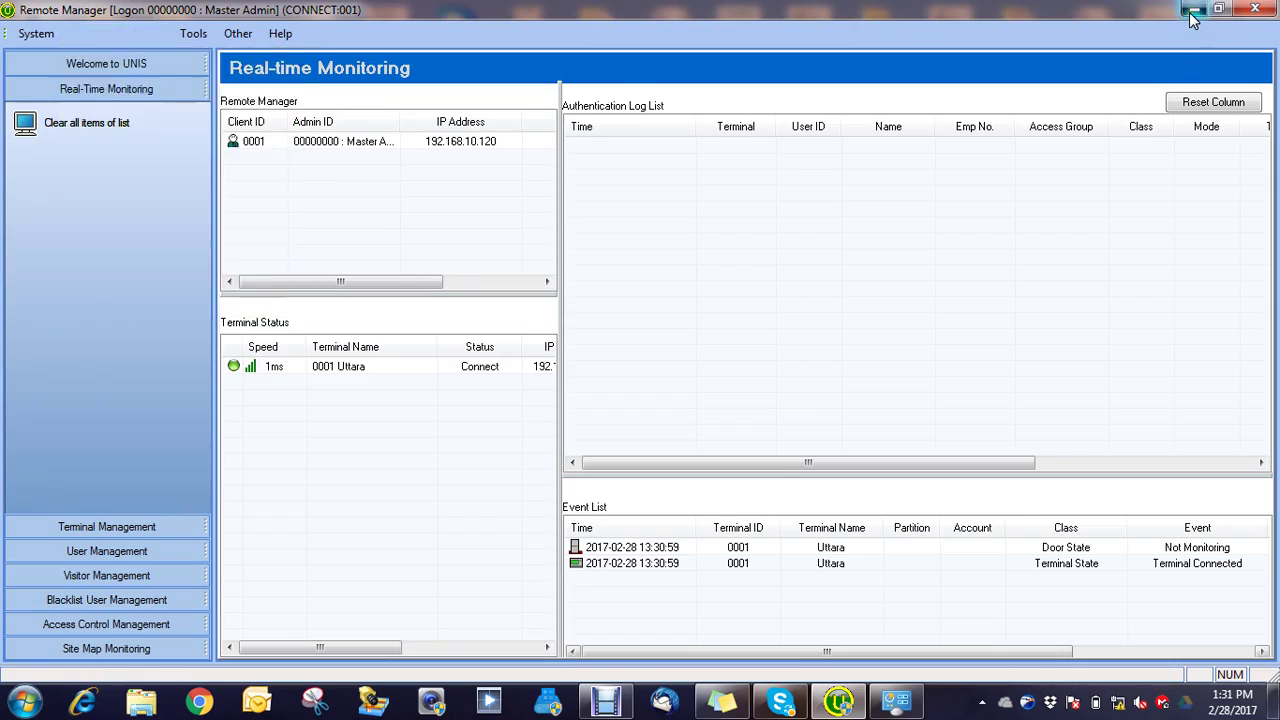
click(1193, 11)
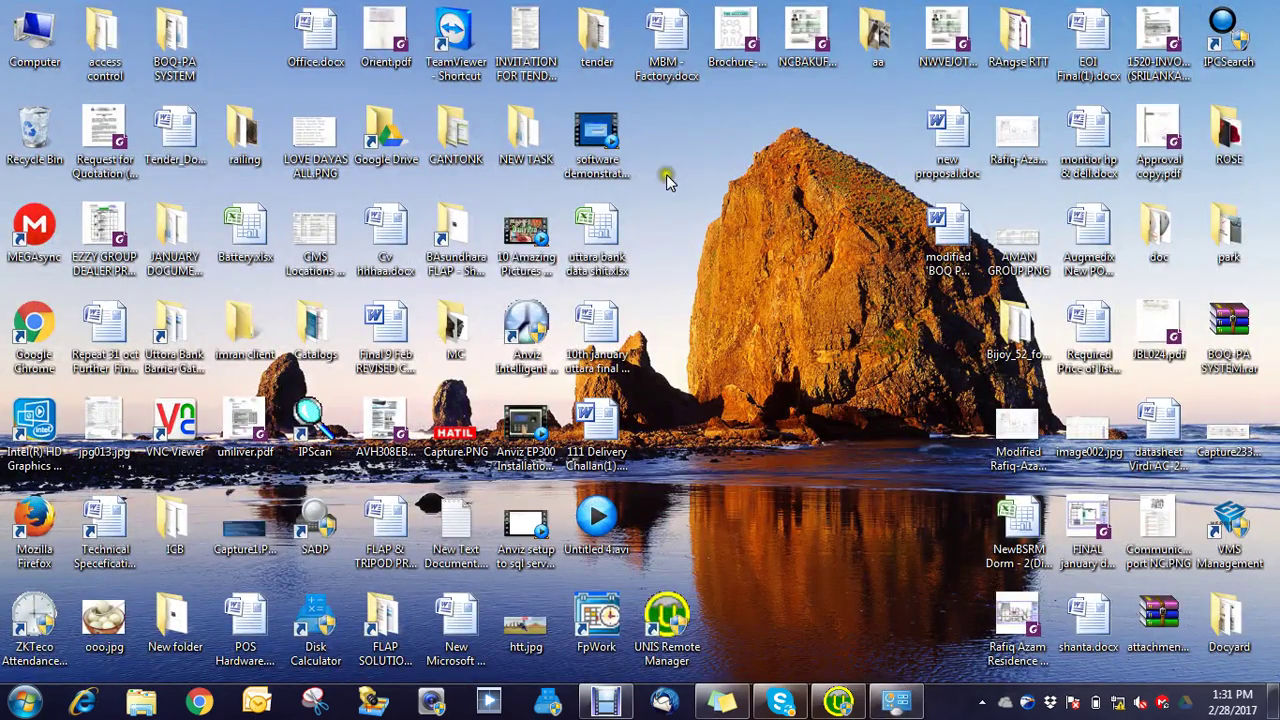
Step: Create a new text document on the desktop, keeping its default name
right_click(749, 271)
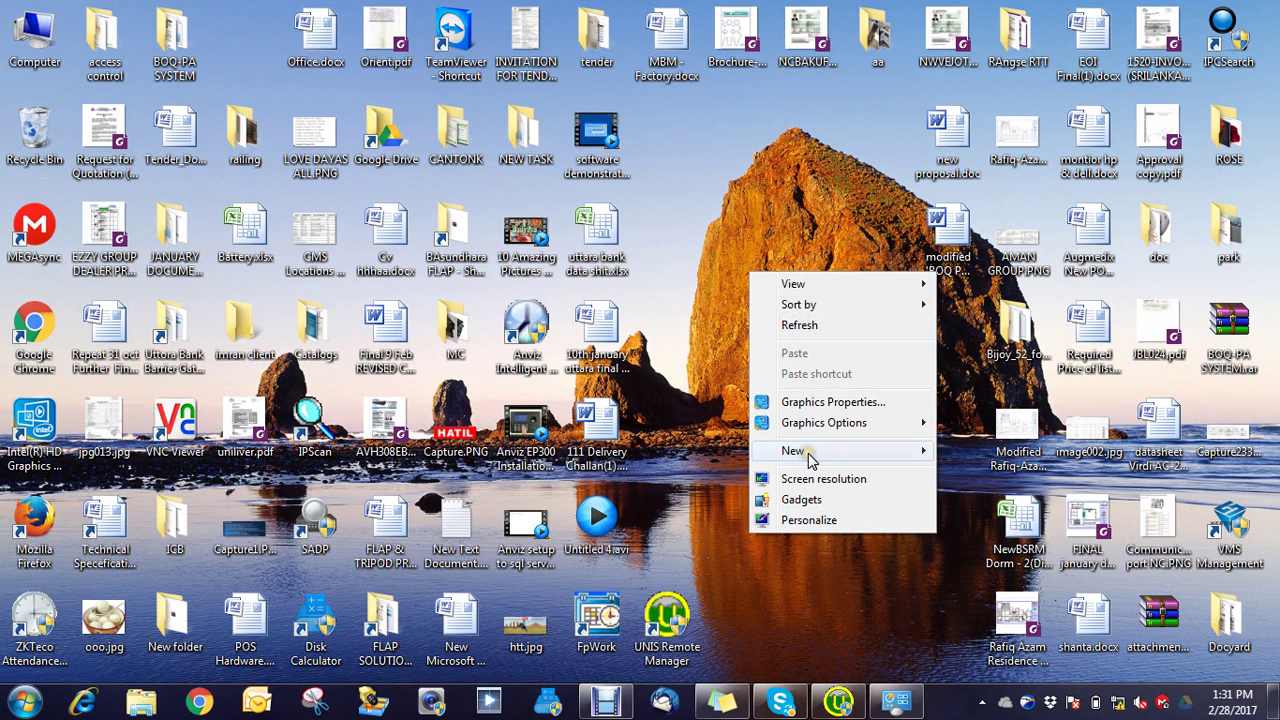
mouse_move(808, 452)
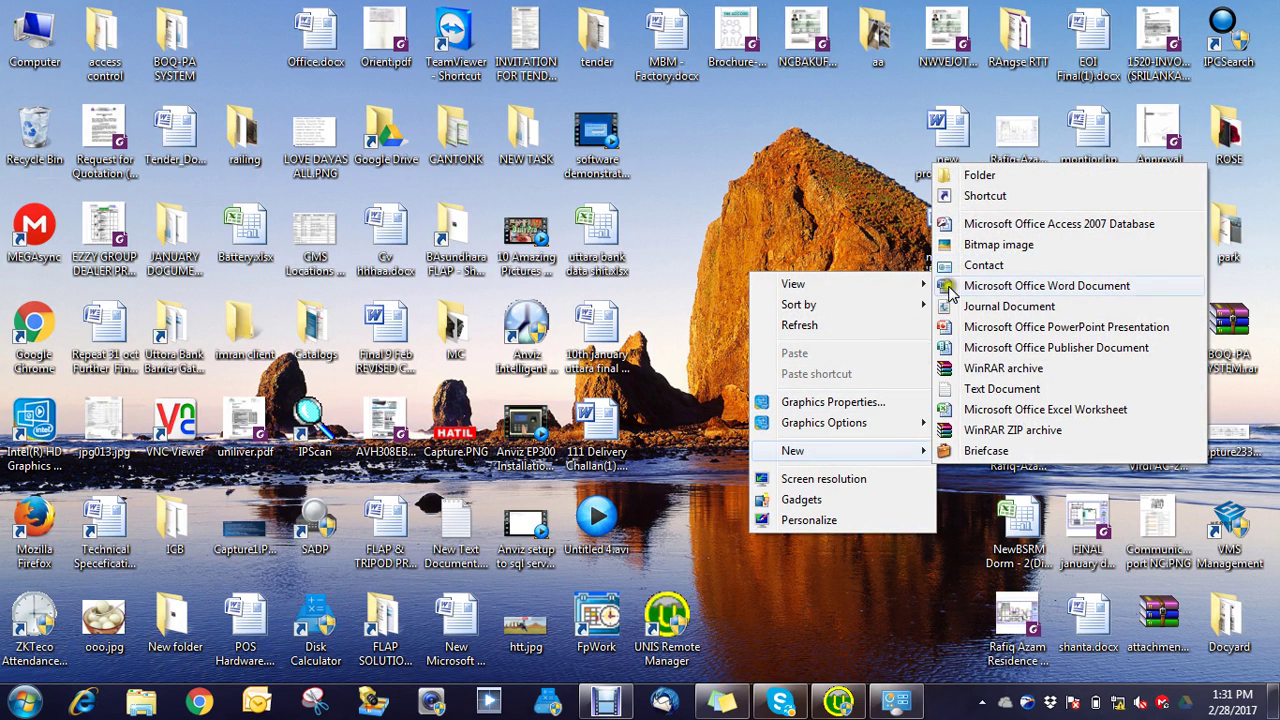
click(987, 392)
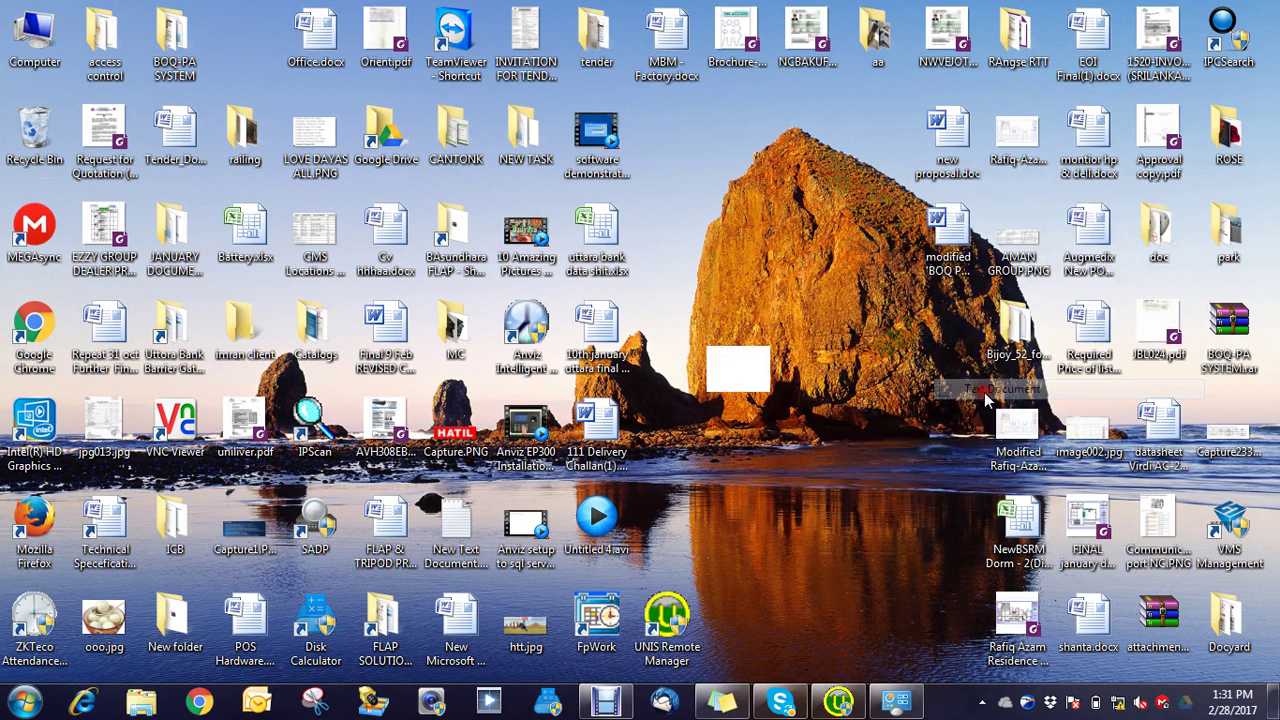
click(760, 458)
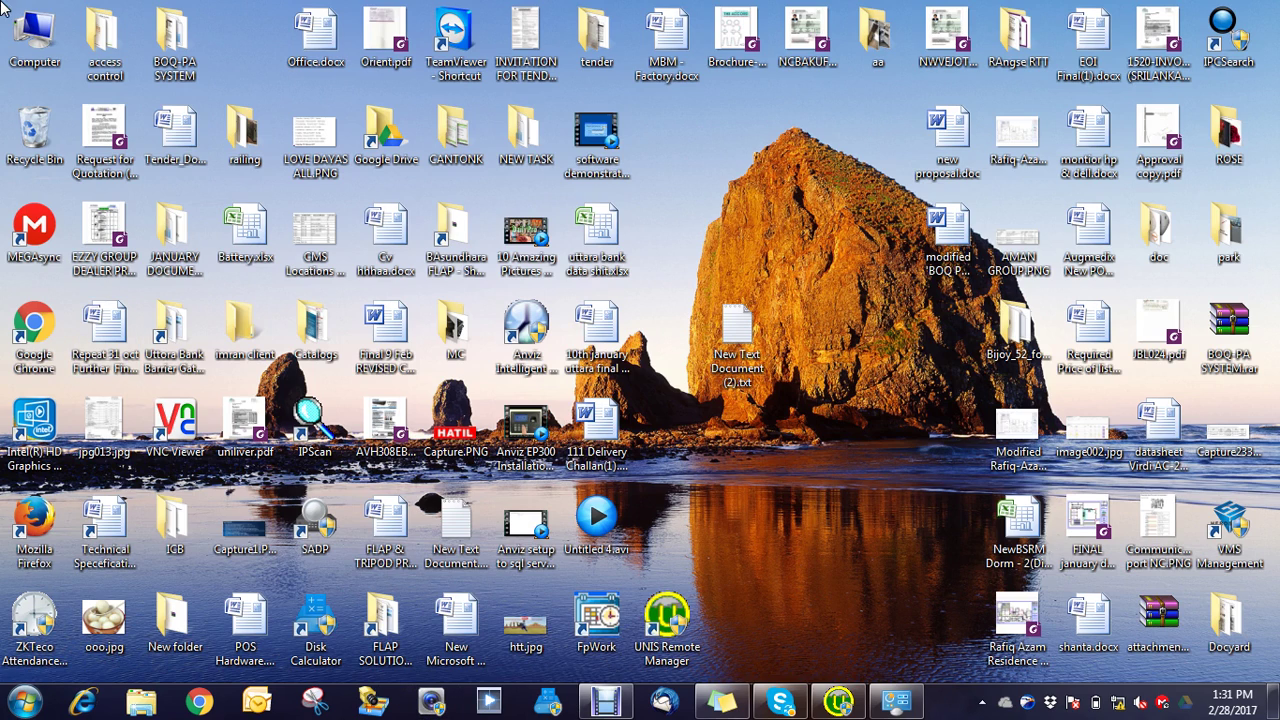
Step: Browse the XP-SP-2-32B (H:) drive and select USER DATA FORMAT(UBL-10-2-2017).xls
double_click(35, 38)
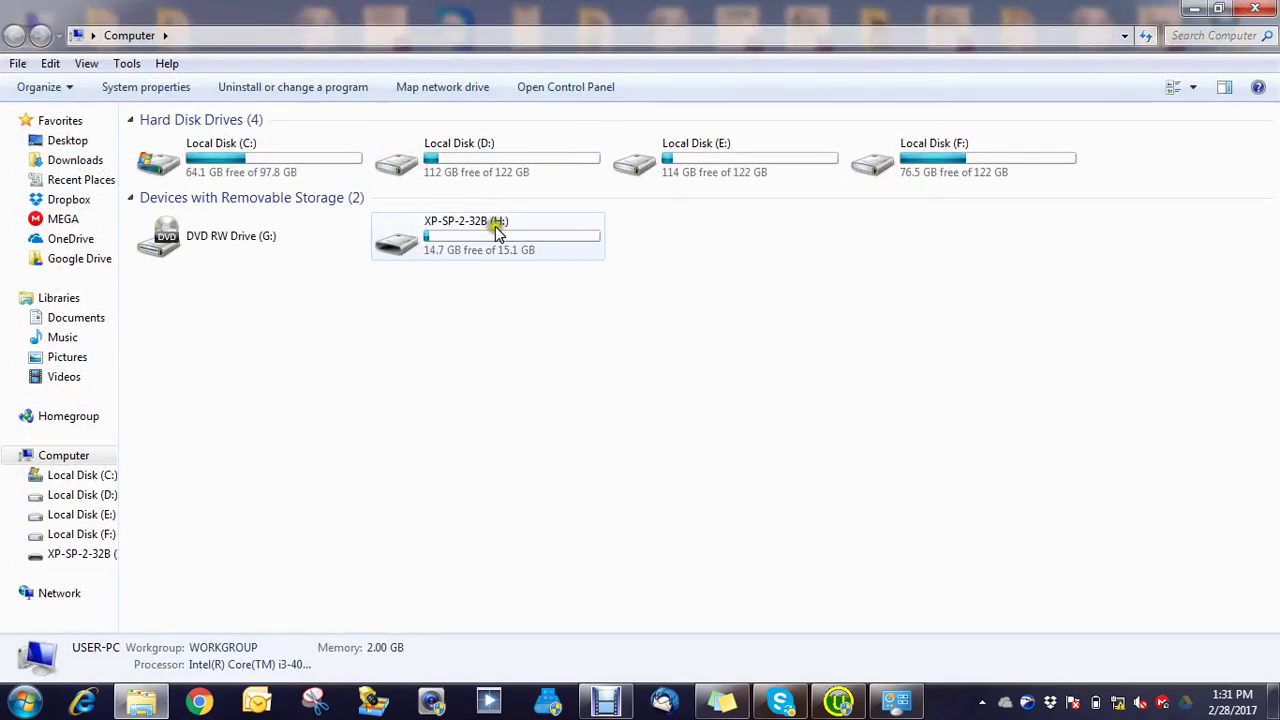
double_click(491, 223)
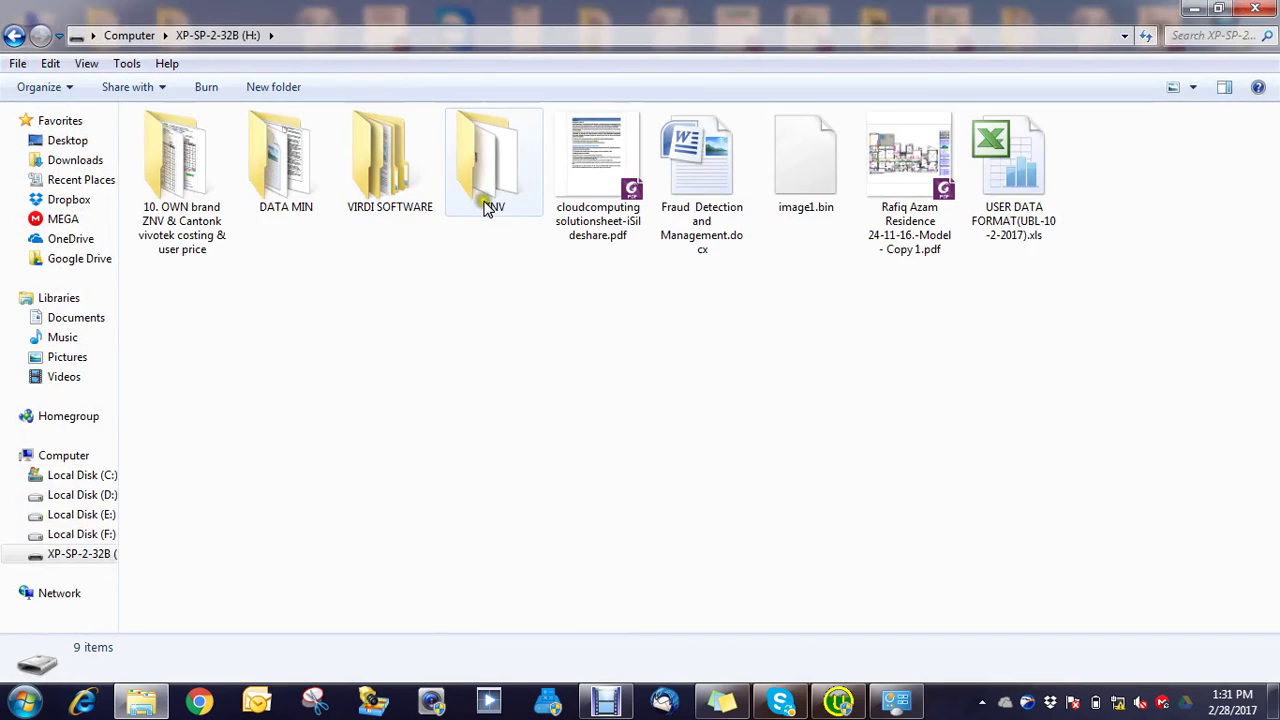
double_click(362, 180)
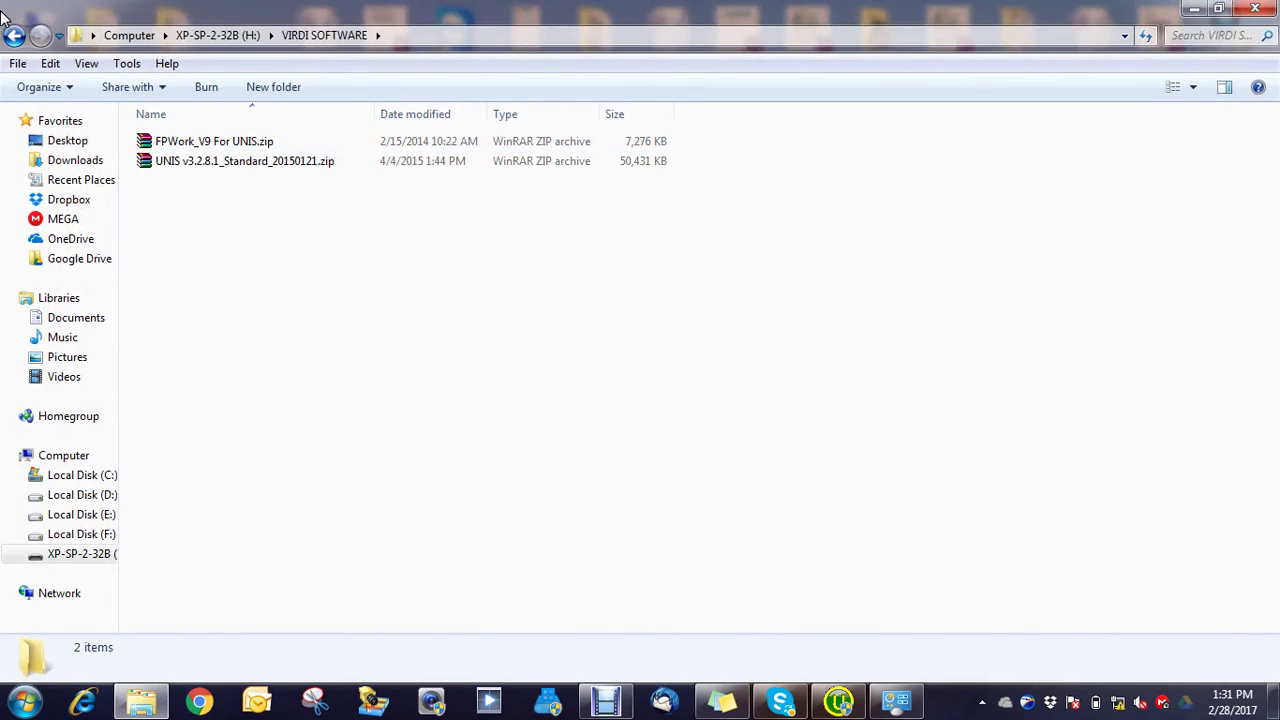
click(14, 35)
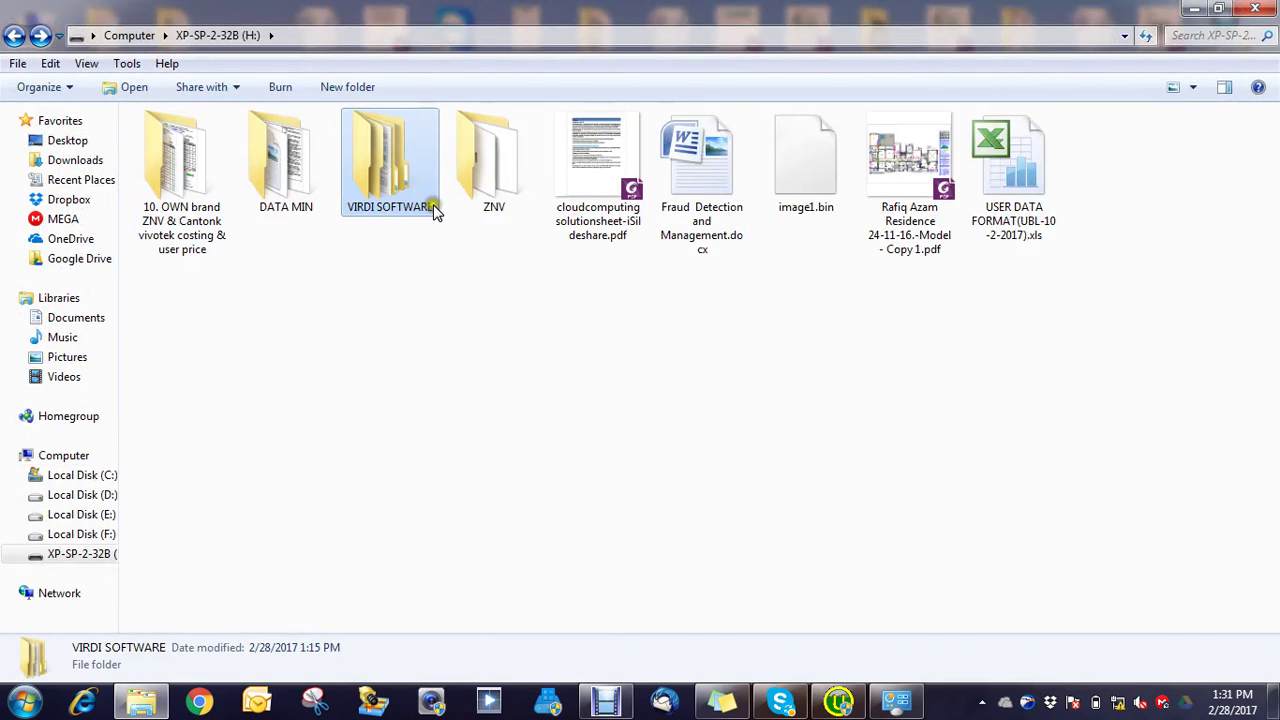
click(1035, 193)
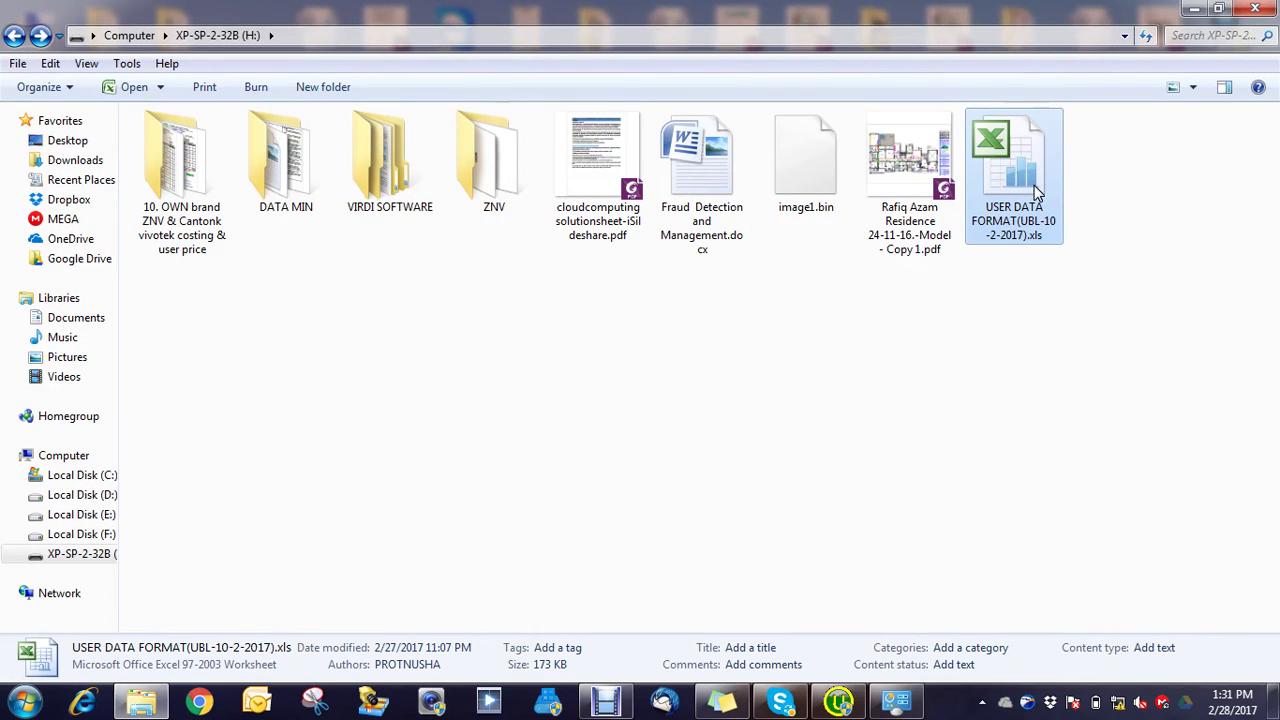
Step: Open USER DATA FORMAT(UBL-10-2-2017).xls in Excel, scroll to the bottom, and select cell A422
double_click(1035, 193)
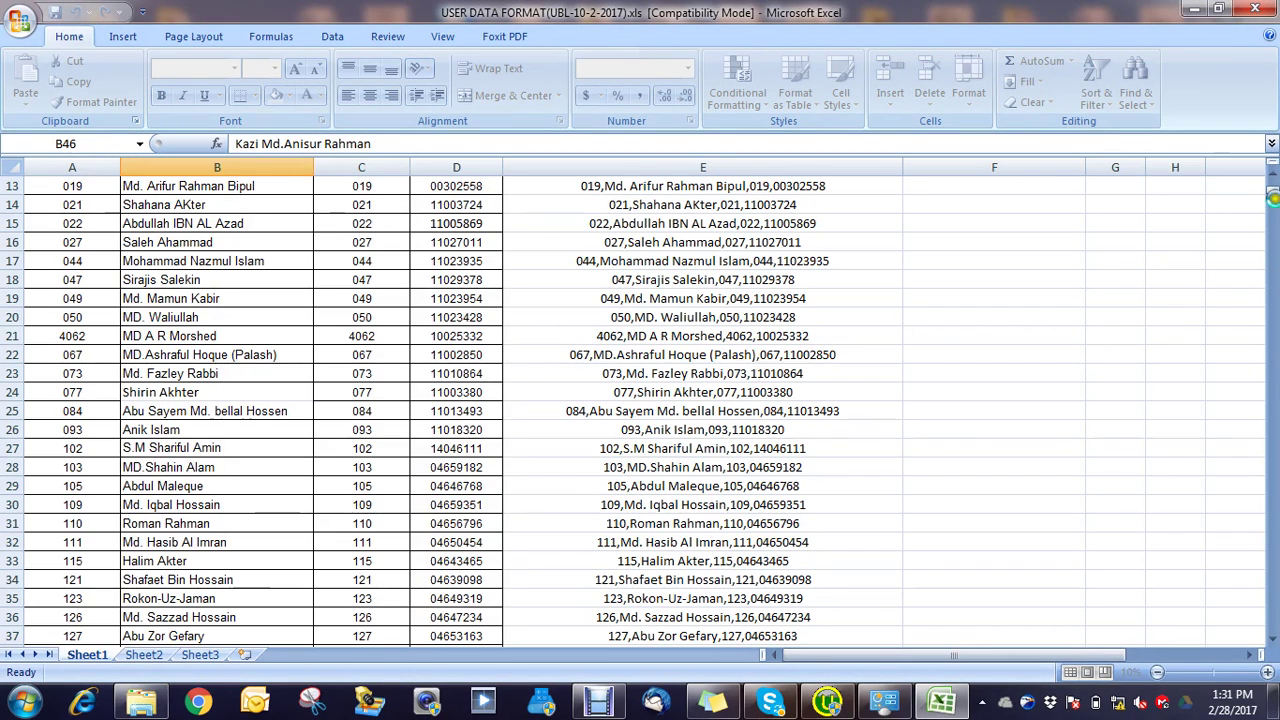
drag(1273, 195, 1268, 346)
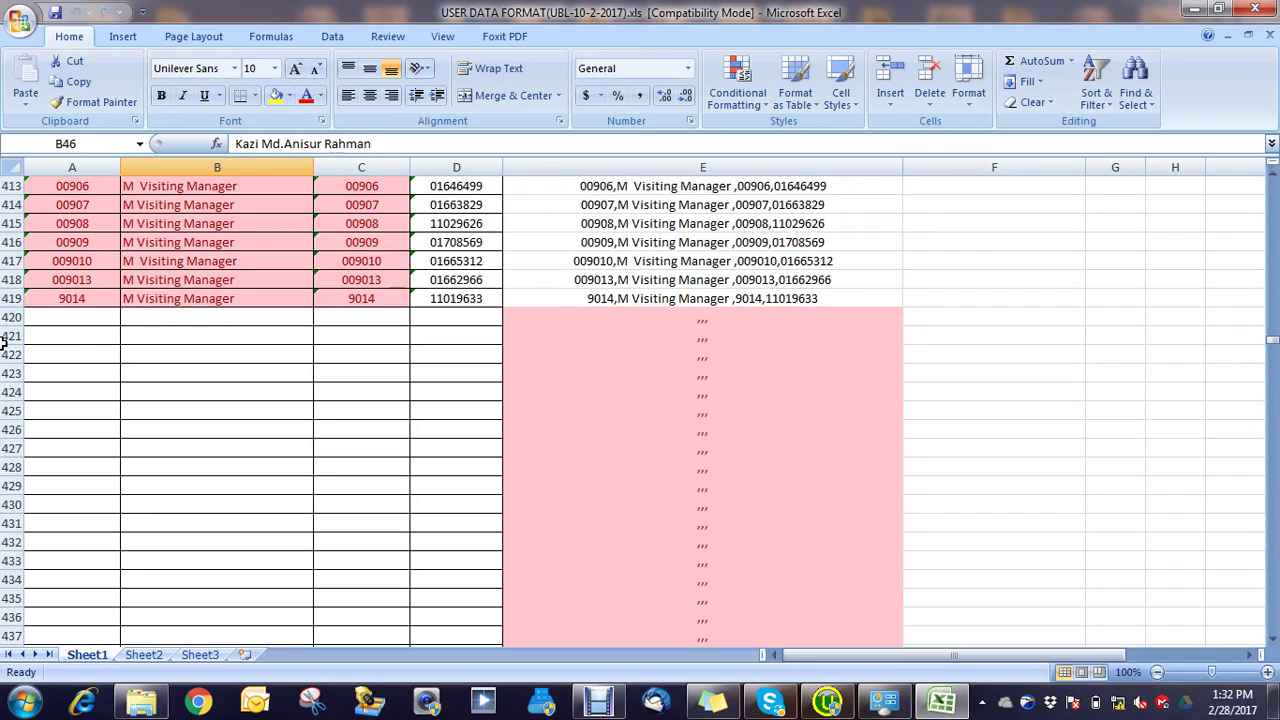
click(70, 351)
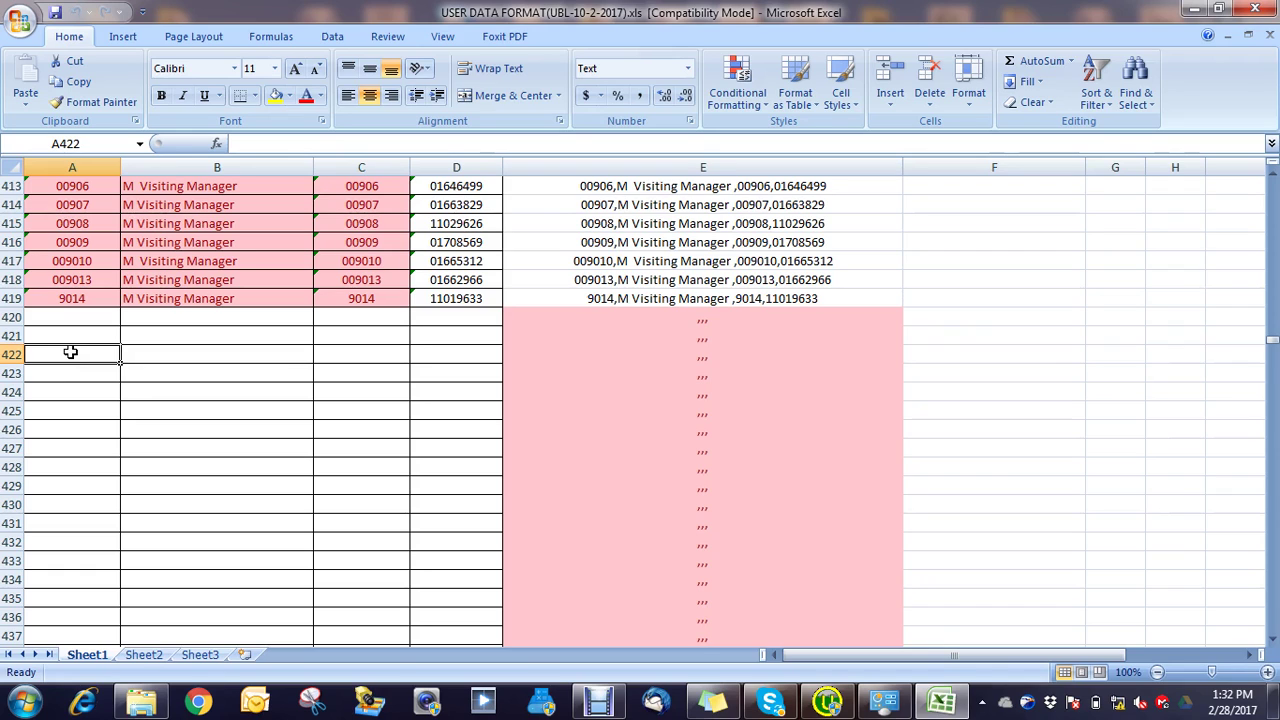
Step: Enter the ID in A422 and copy the name M Visiting Manager from B419 into B422
text(0001)
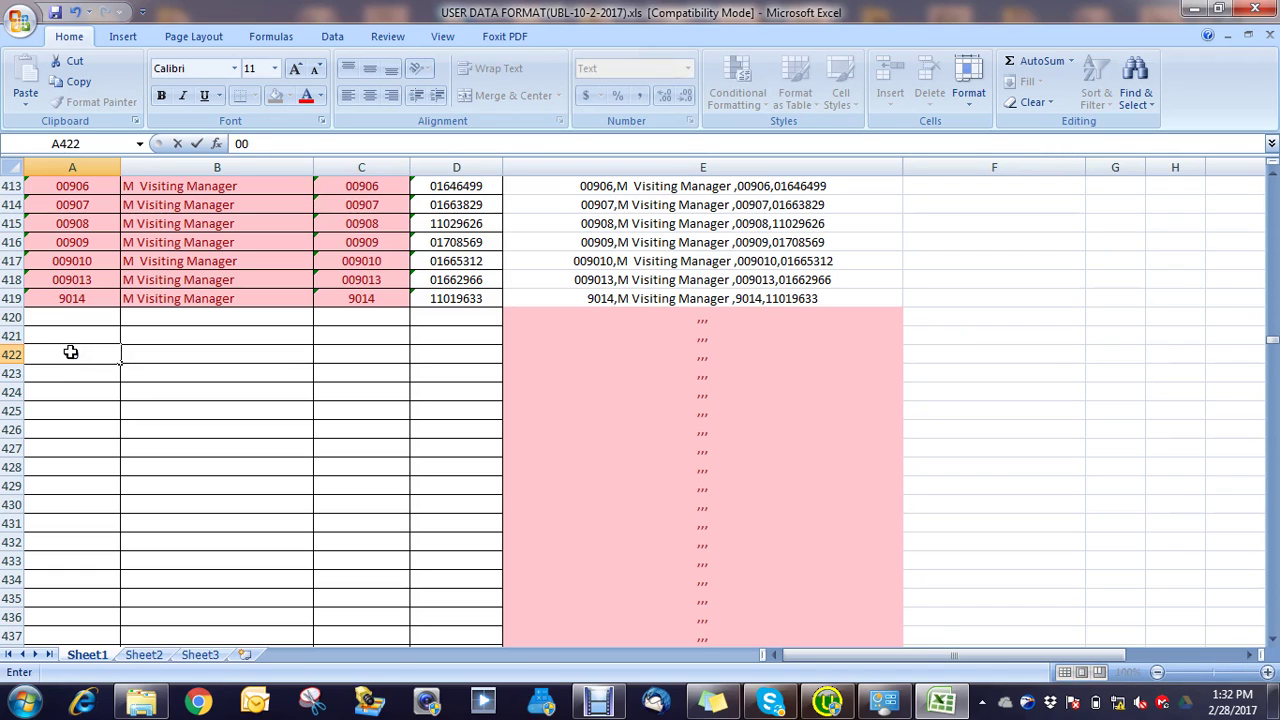
click(183, 356)
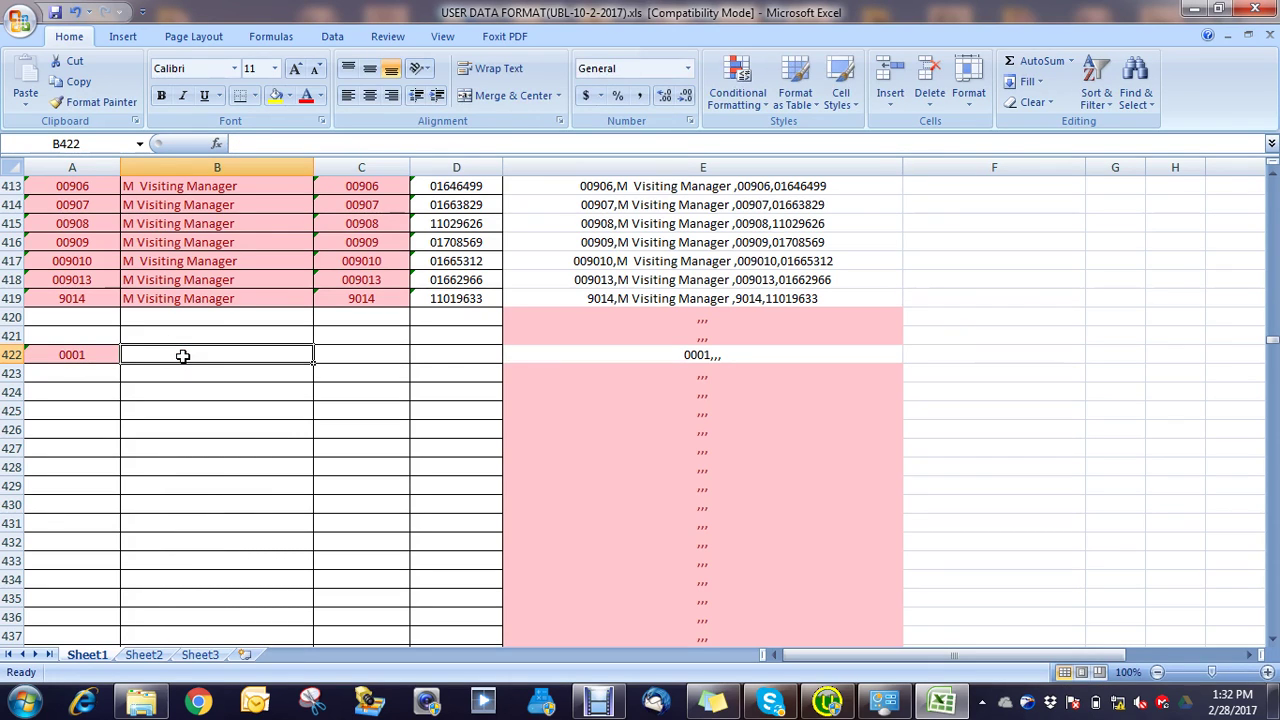
double_click(240, 299)
drag(240, 299, 125, 300)
key(ctrl+c)
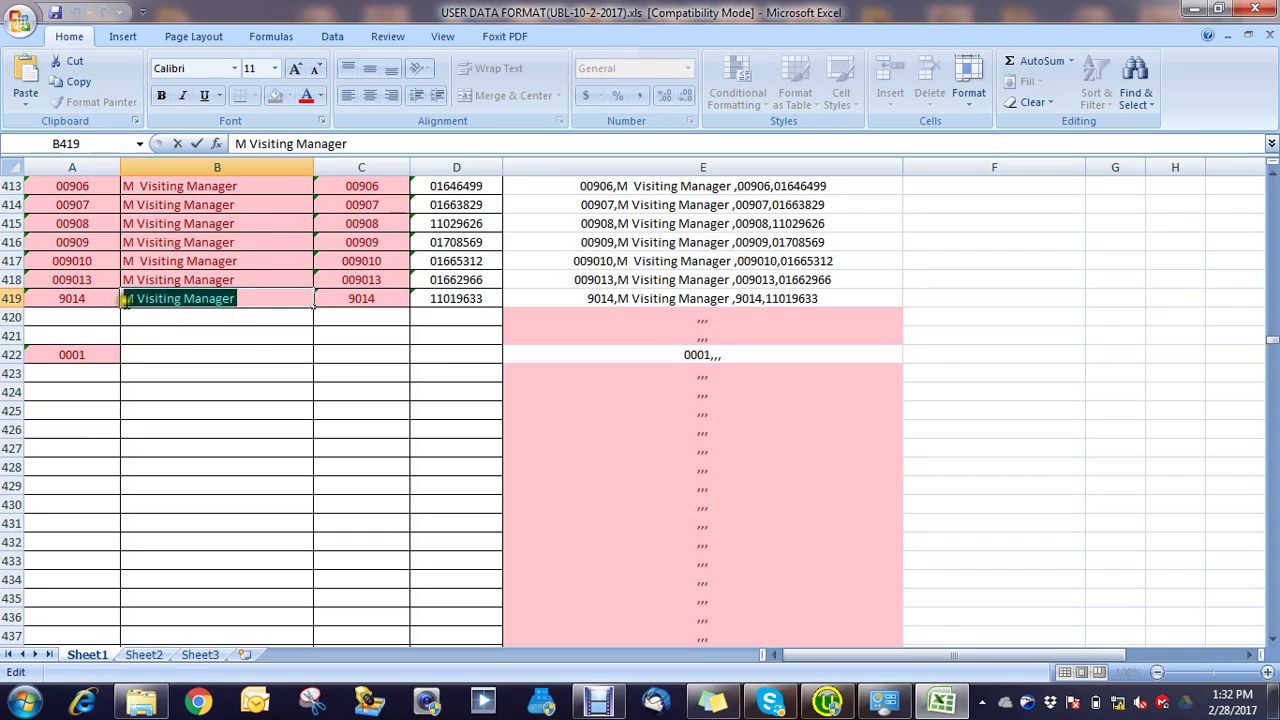
click(175, 355)
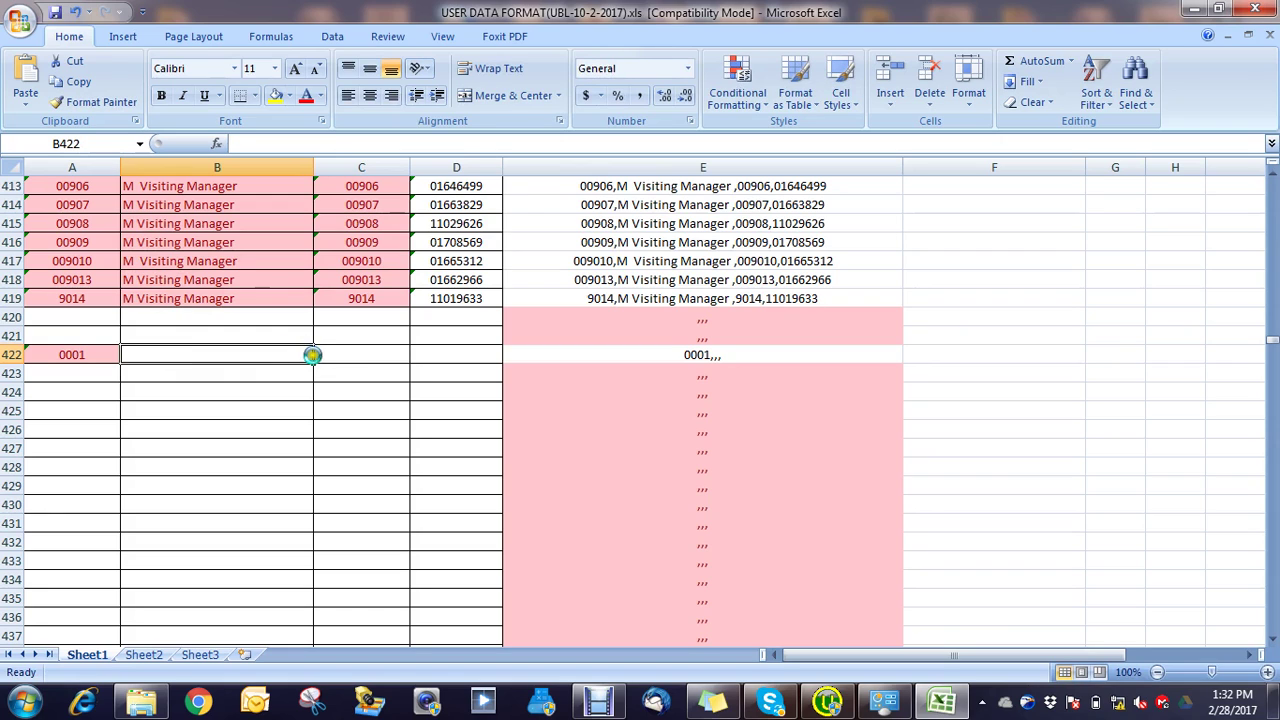
key(ctrl+v)
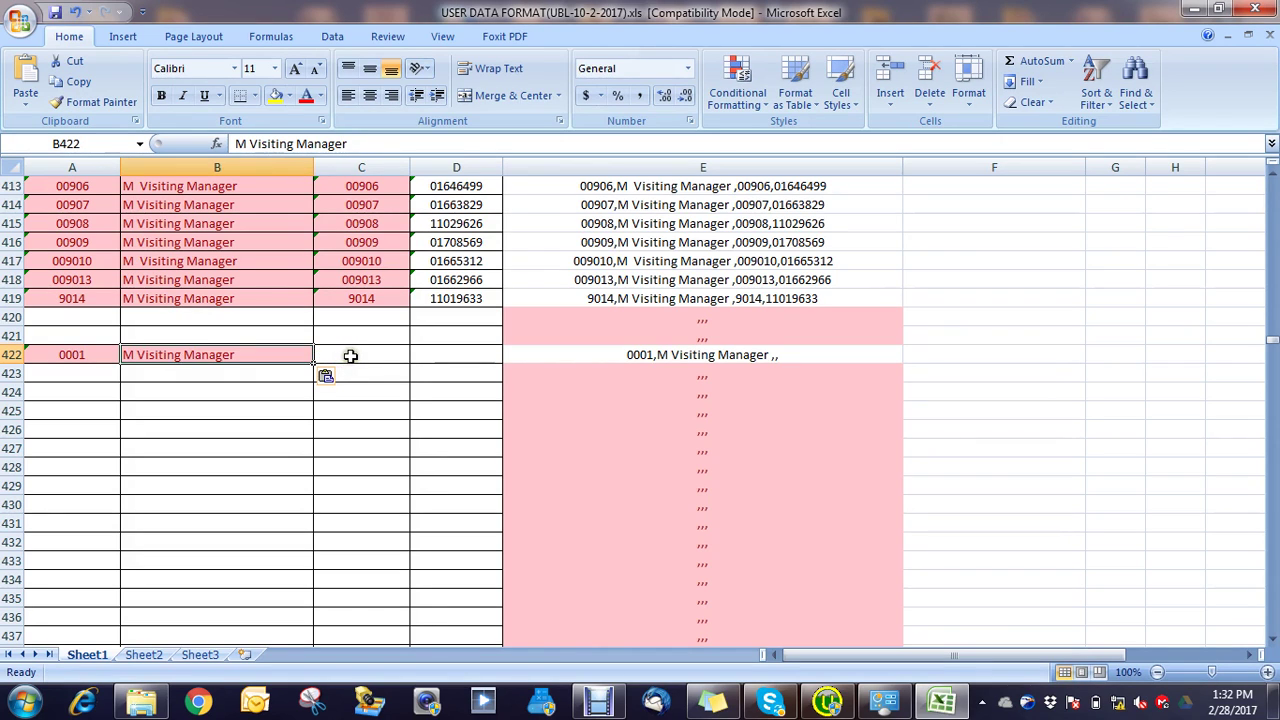
Step: Enter 0001 in C422 and the card number in D422, then copy E422's combined line
click(350, 356)
text(00)
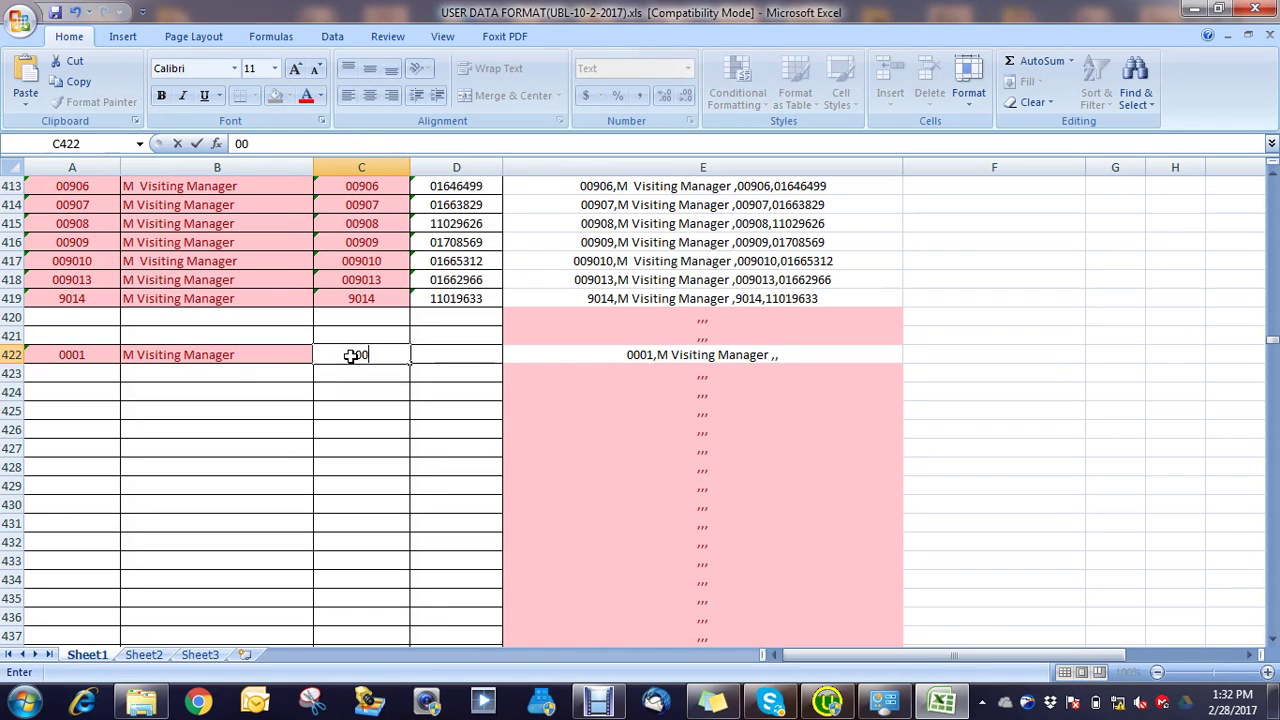
text(01)
click(452, 356)
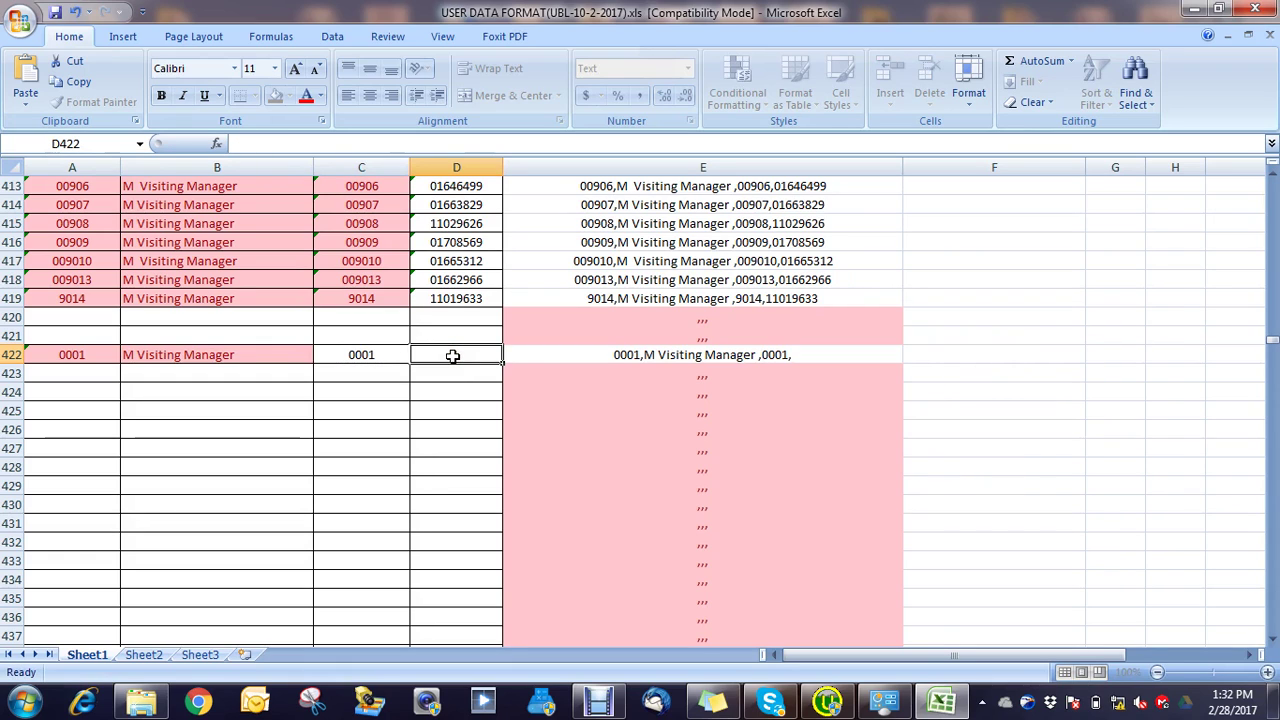
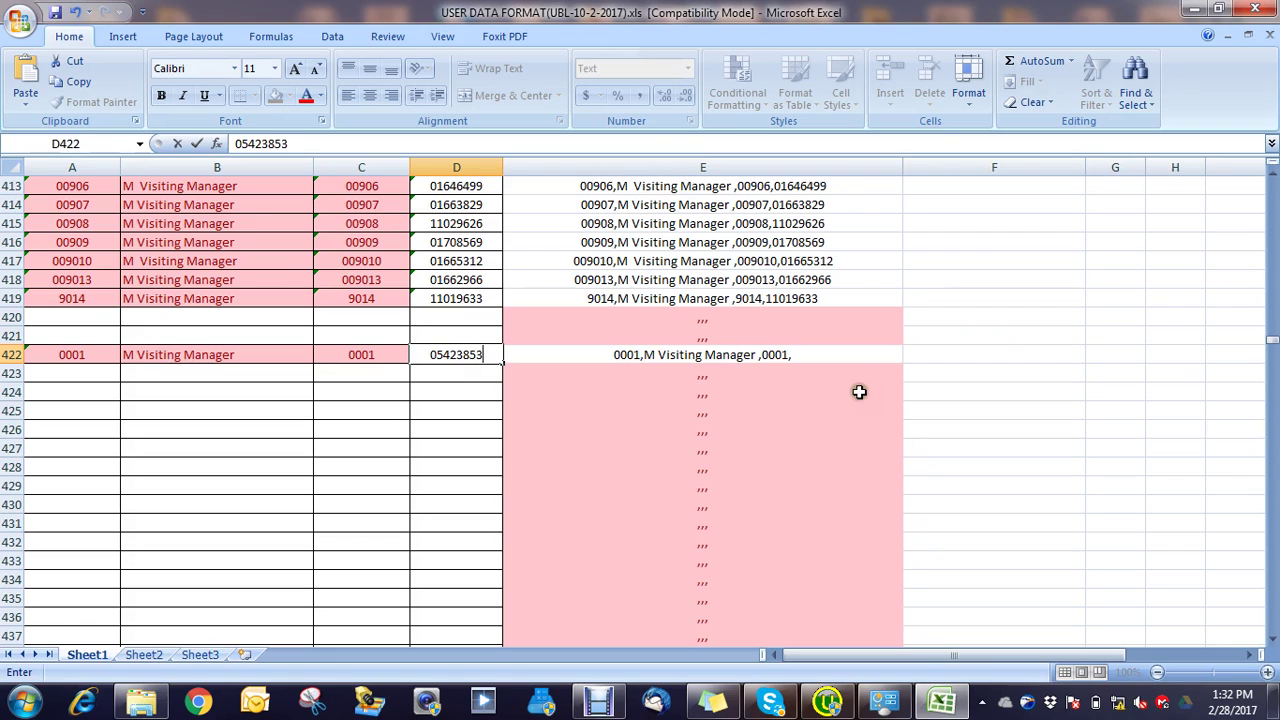
click(791, 397)
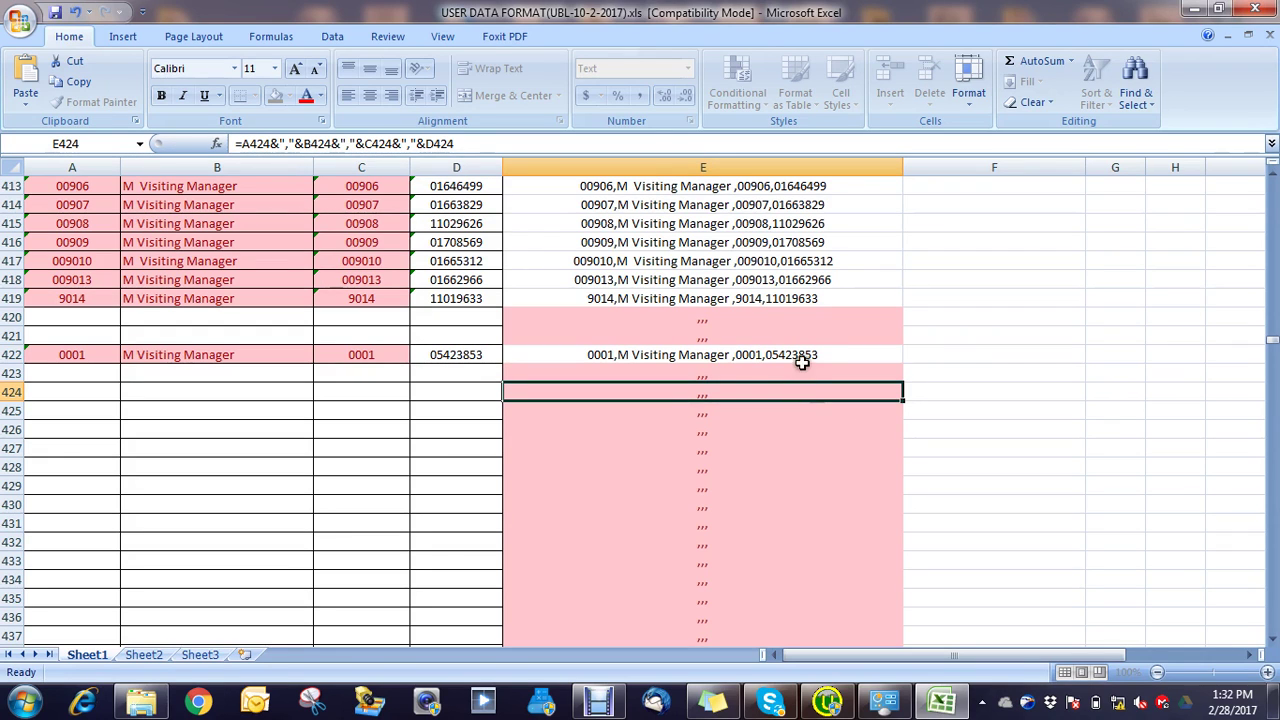
key(F2)
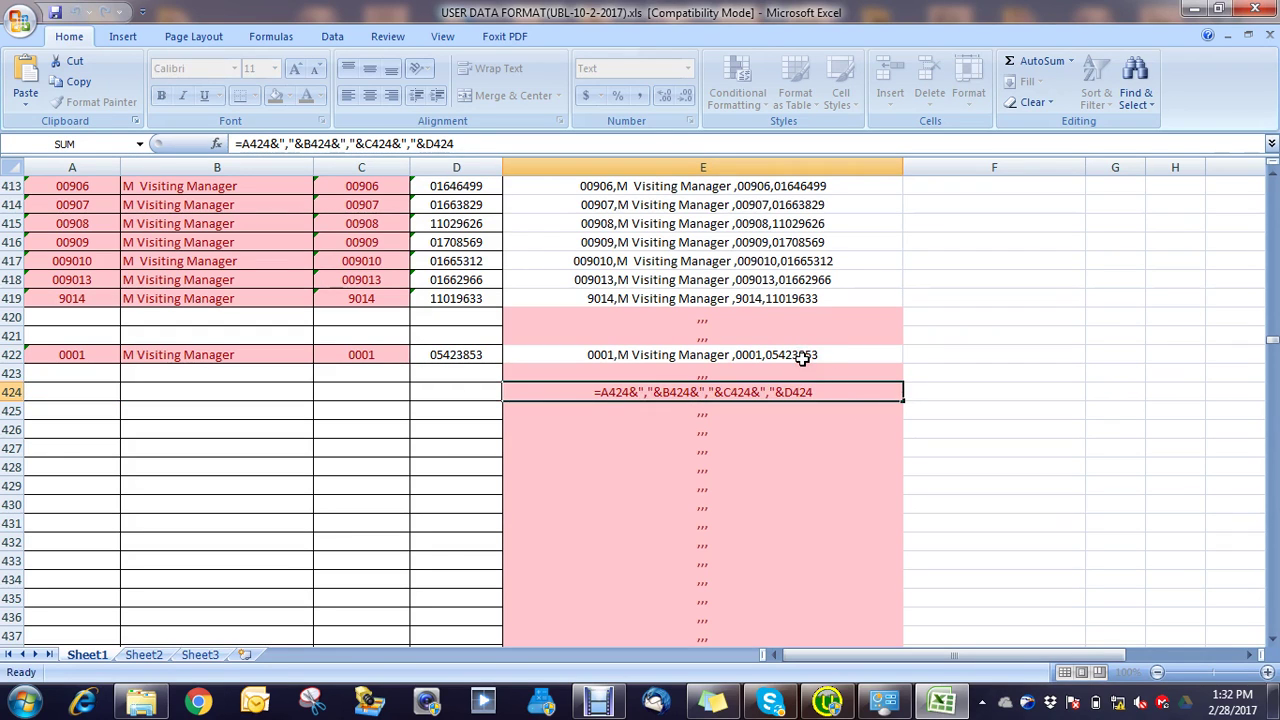
click(805, 356)
key(ctrl+c)
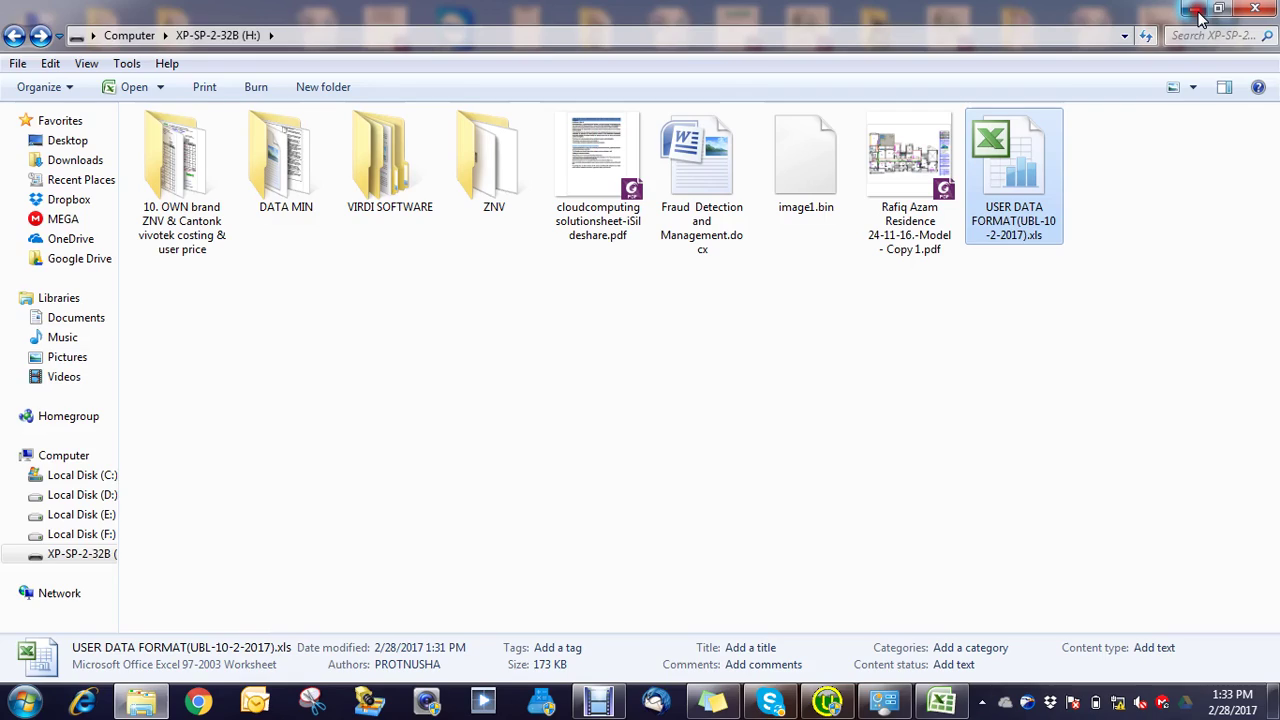
Step: Paste the copied M Visiting Manager line into New Text Document (2).txt, then return to UNIS Remote Manager
click(1195, 9)
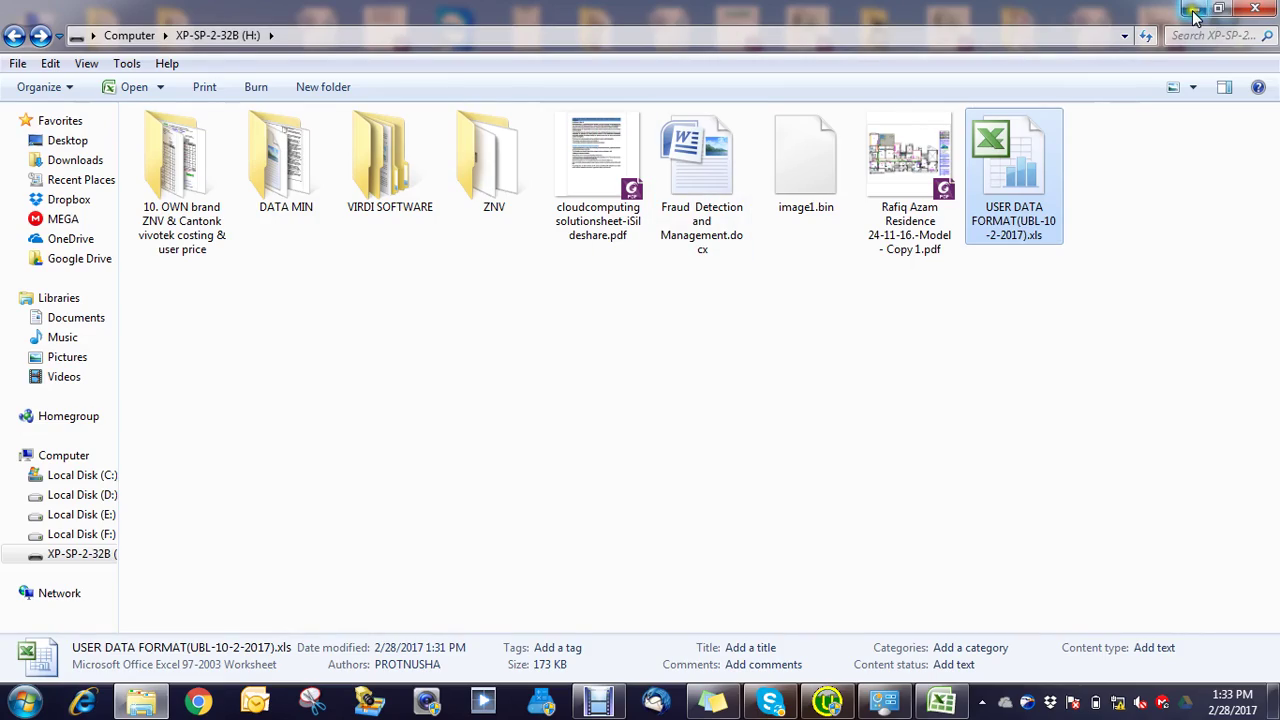
click(1195, 10)
double_click(730, 333)
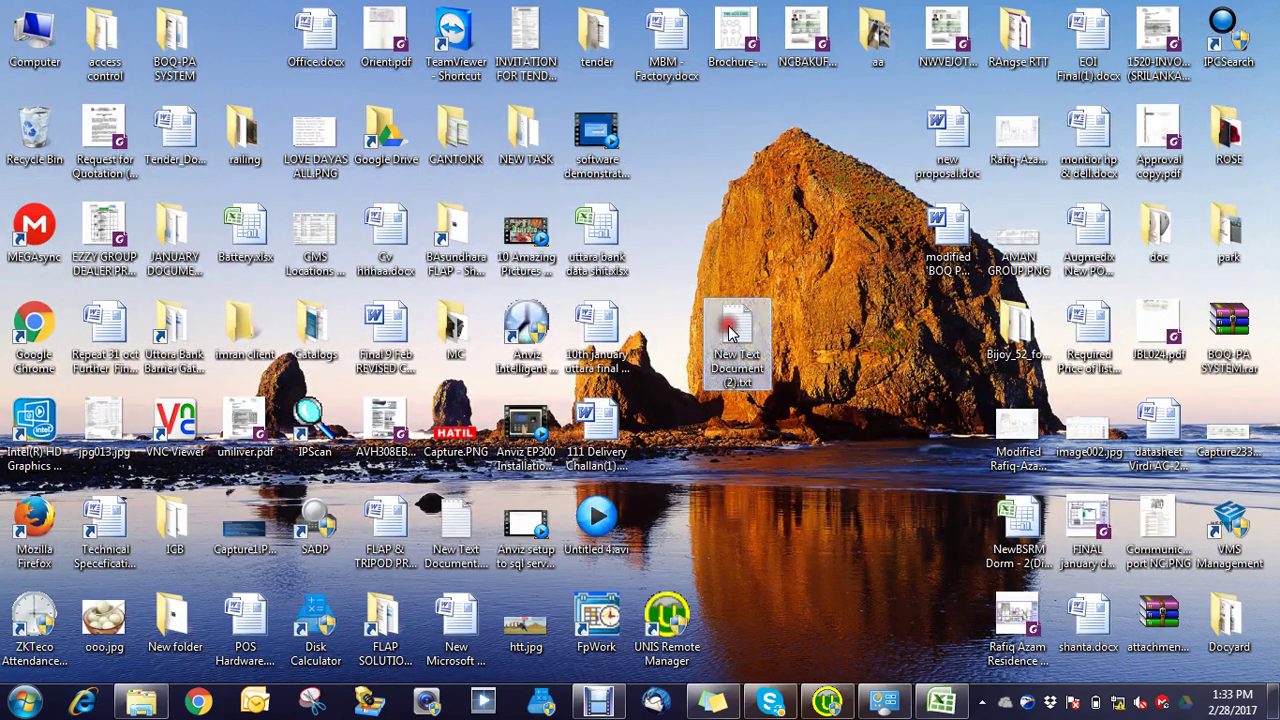
click(656, 246)
key(ctrl+v)
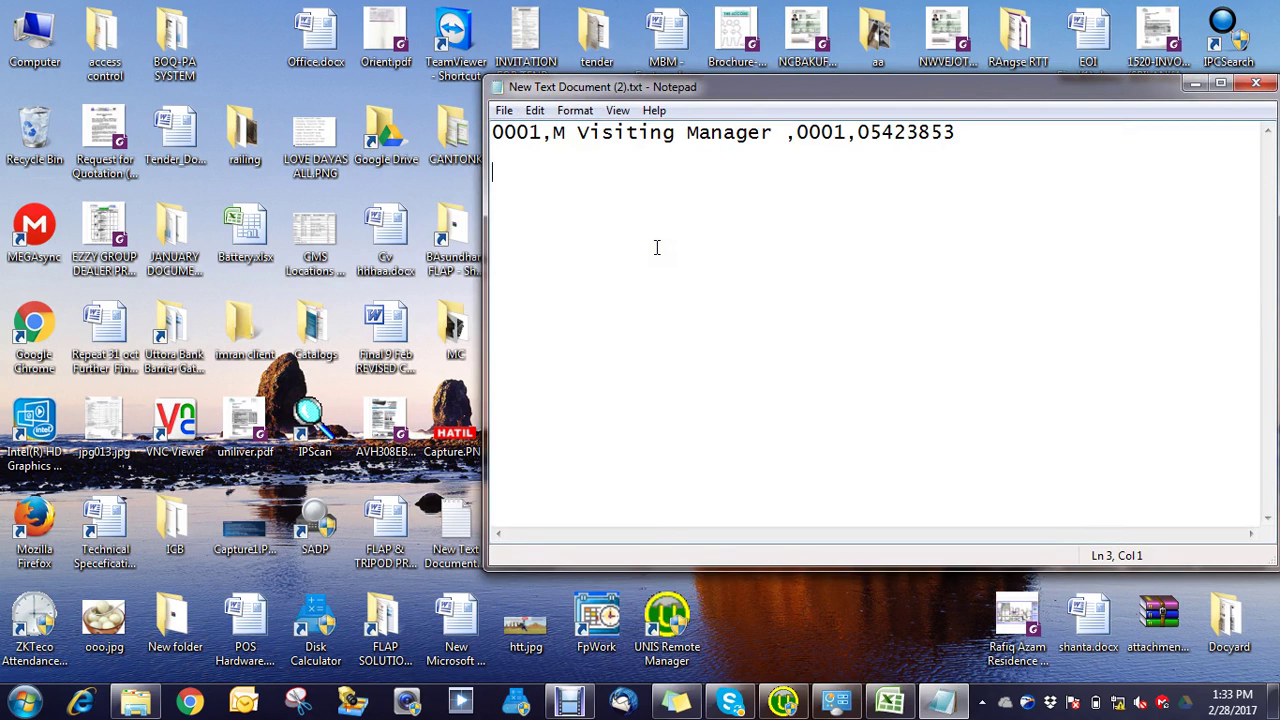
click(1257, 84)
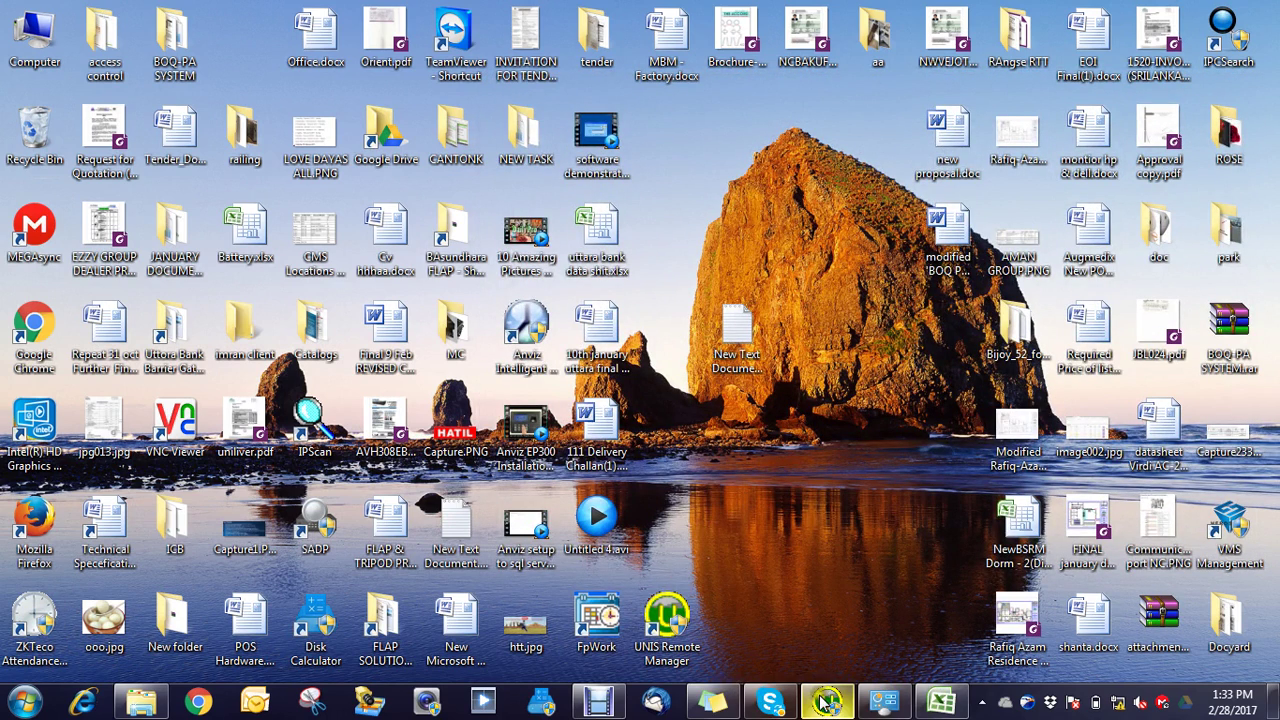
click(826, 703)
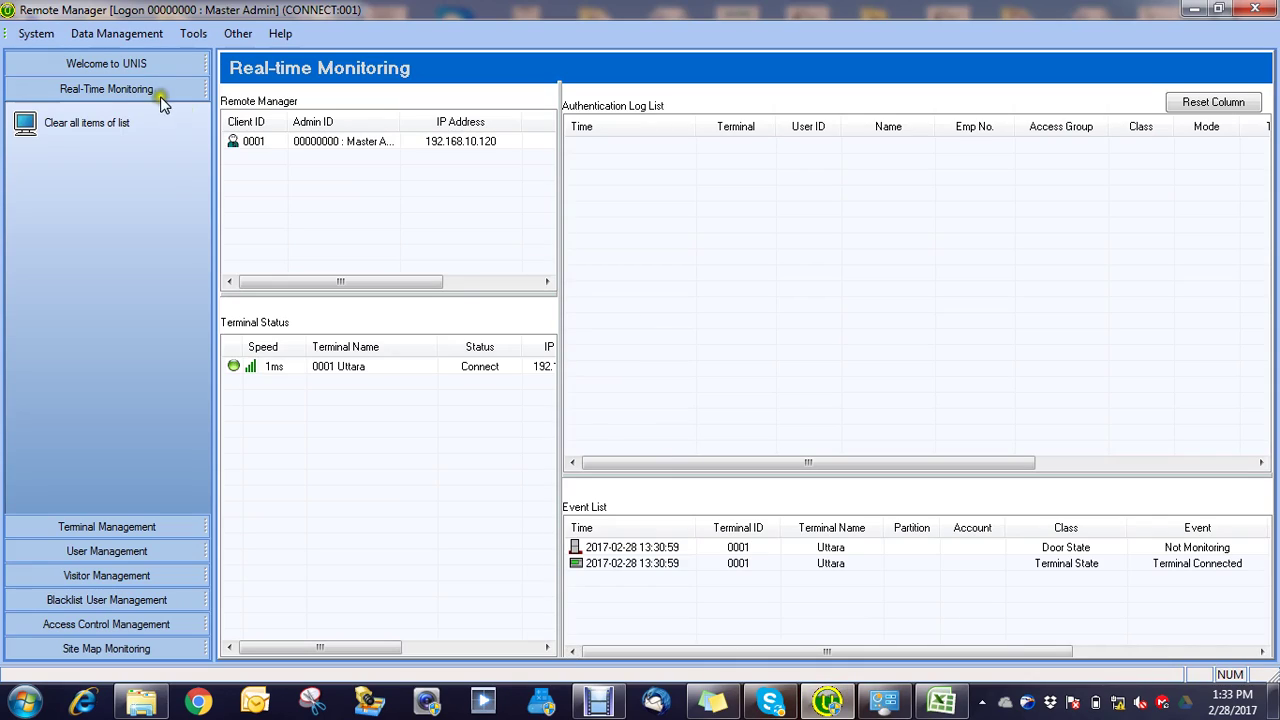
Step: Start Import Users From File and browse to the Desktop folder
click(114, 34)
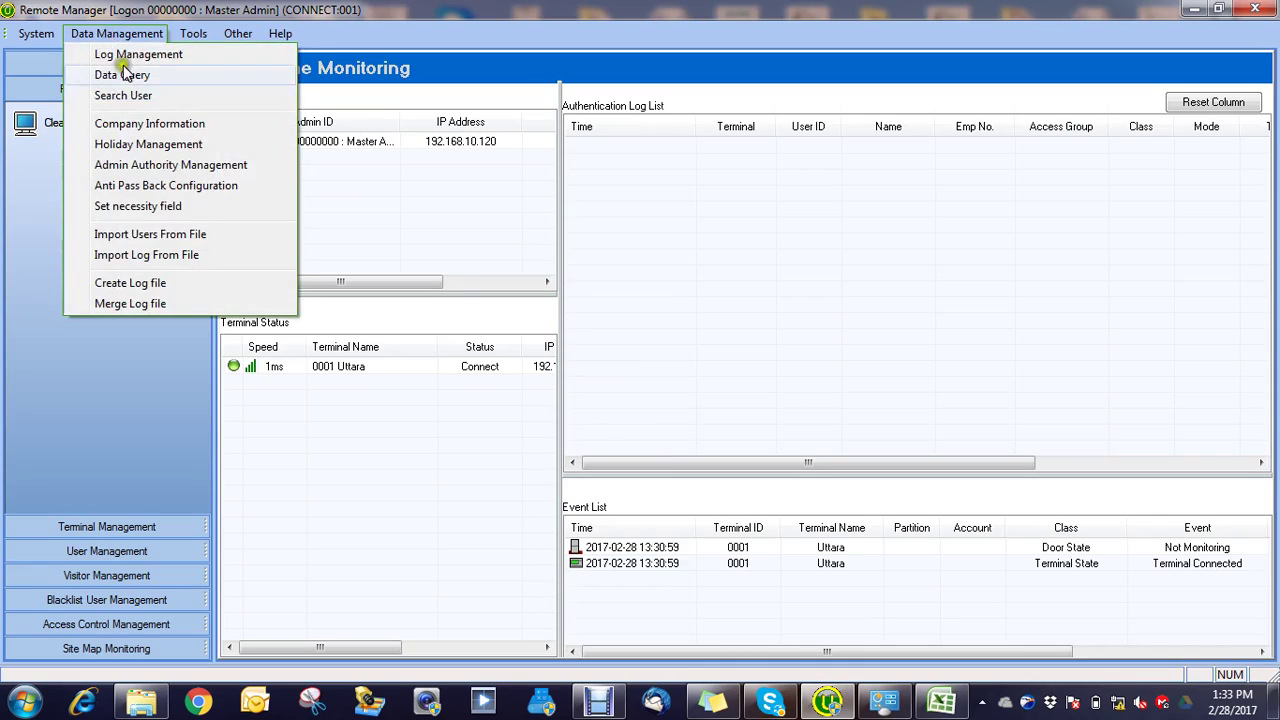
click(131, 236)
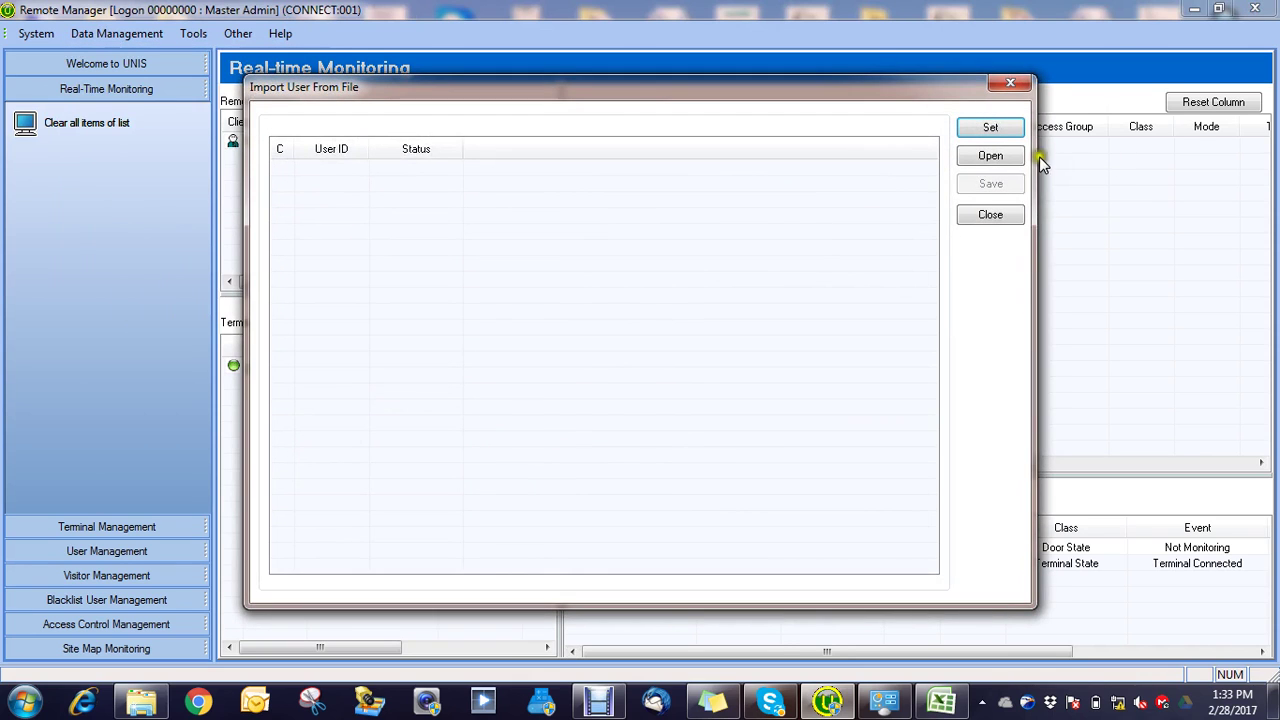
click(992, 157)
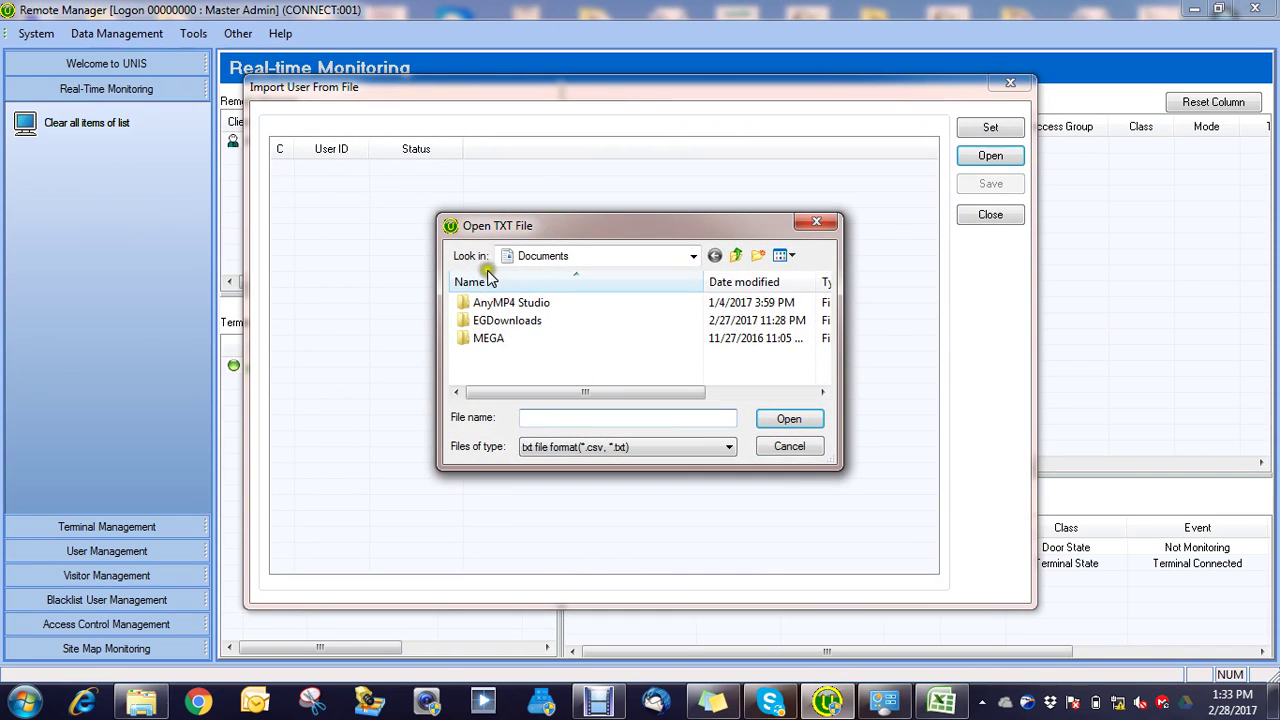
click(692, 256)
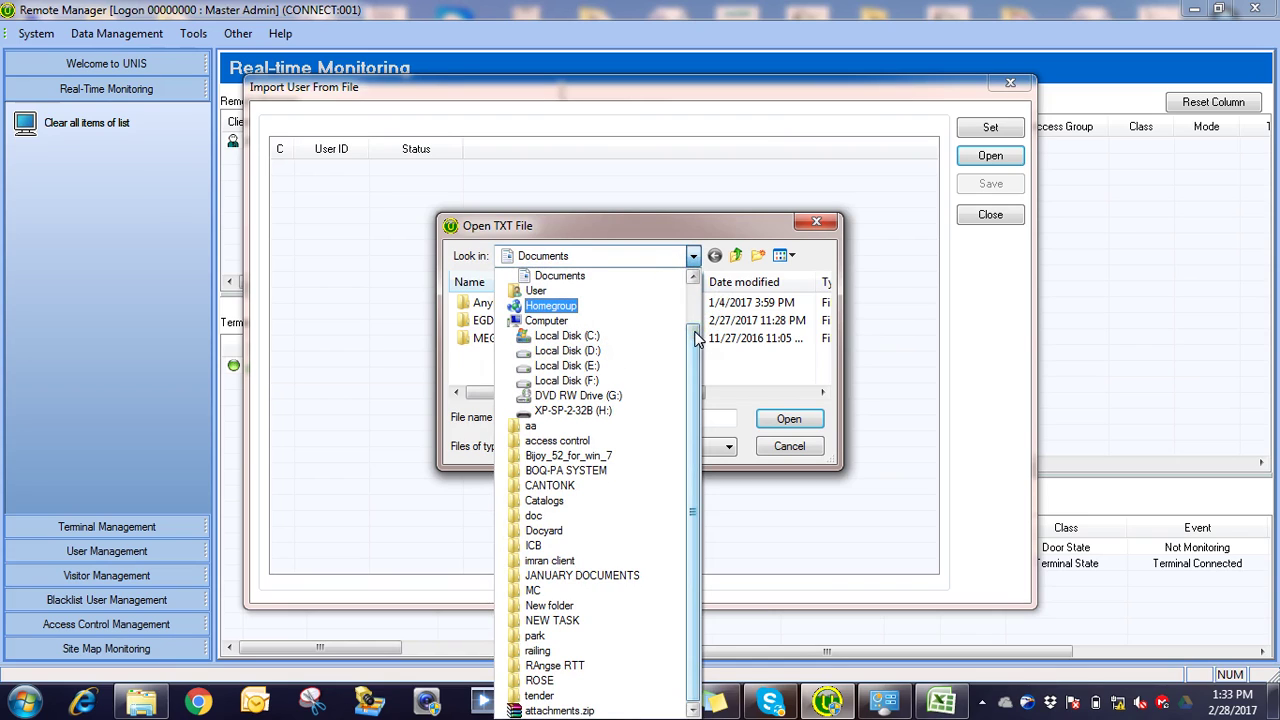
drag(697, 340, 697, 298)
click(558, 278)
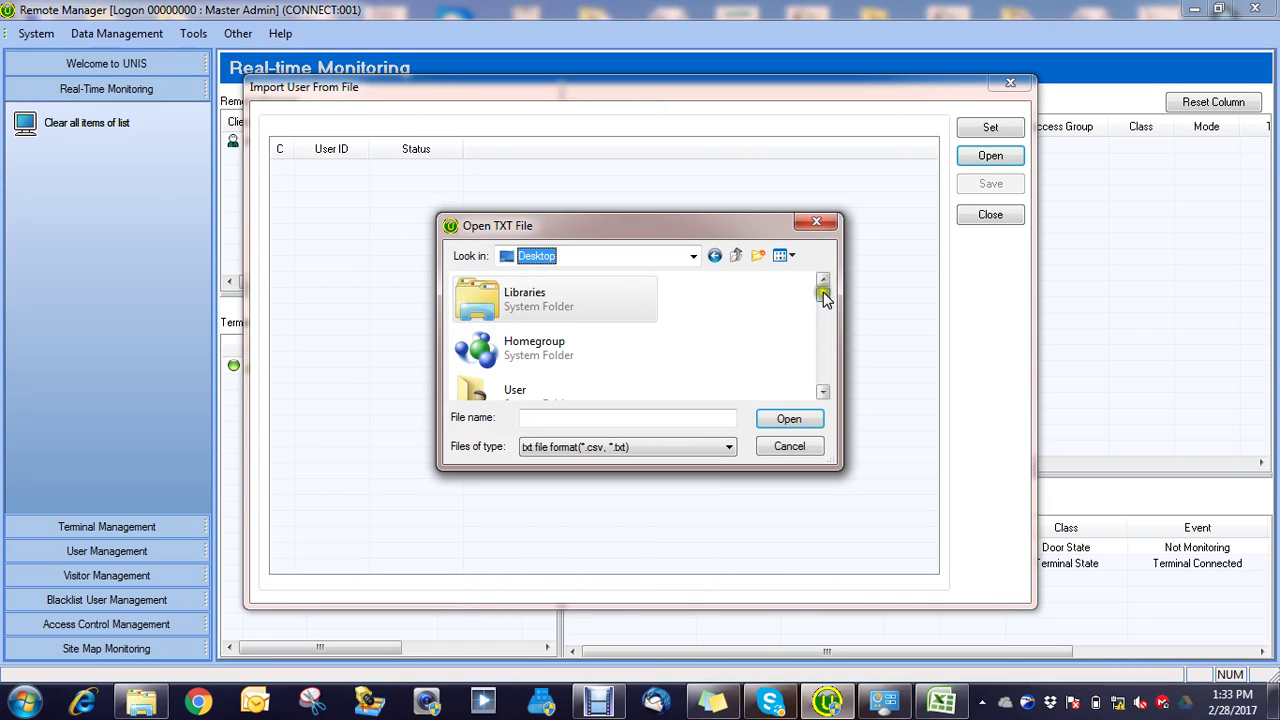
drag(823, 296, 823, 373)
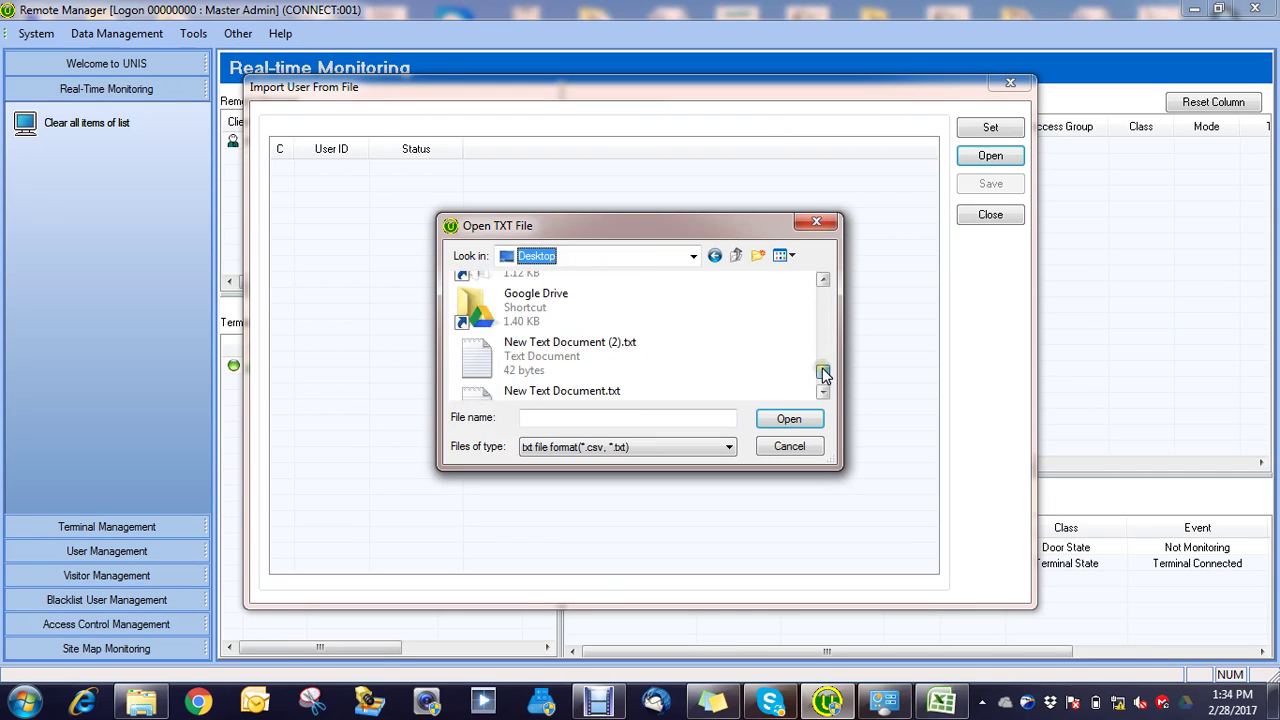
Step: Select New Text Document (2).txt and load it into the import list
click(524, 360)
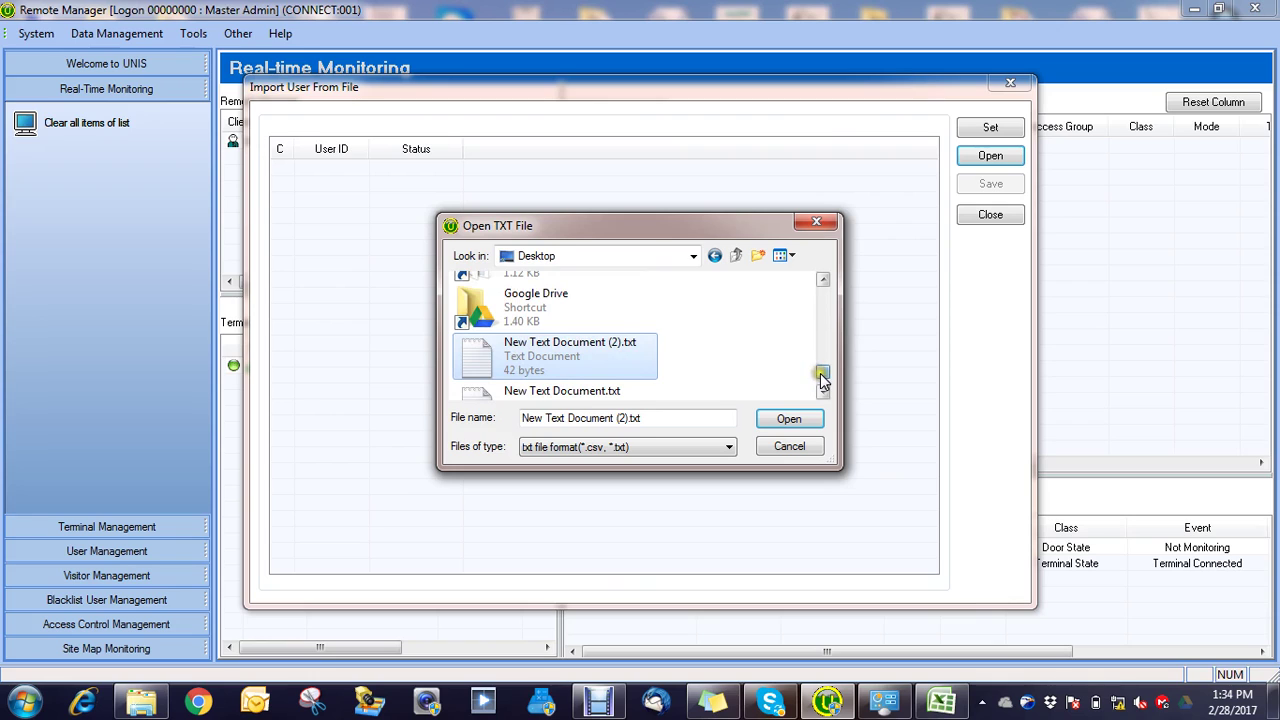
drag(822, 380, 823, 374)
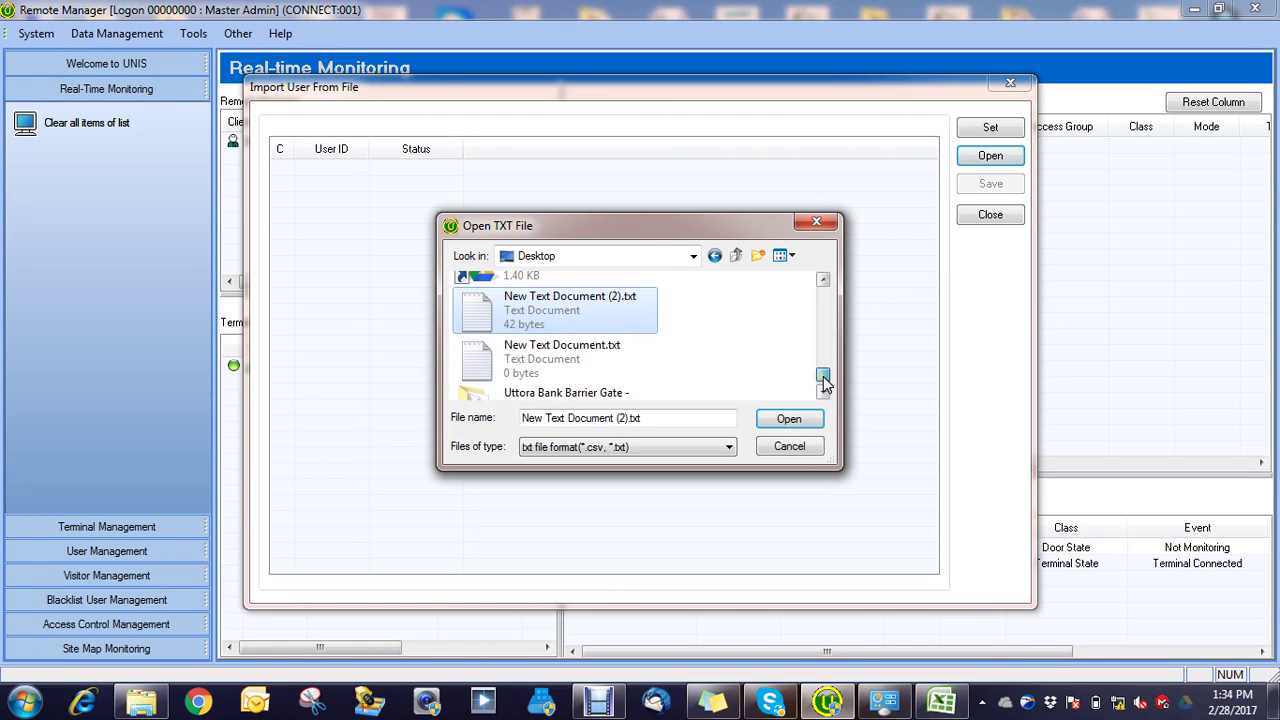
click(560, 292)
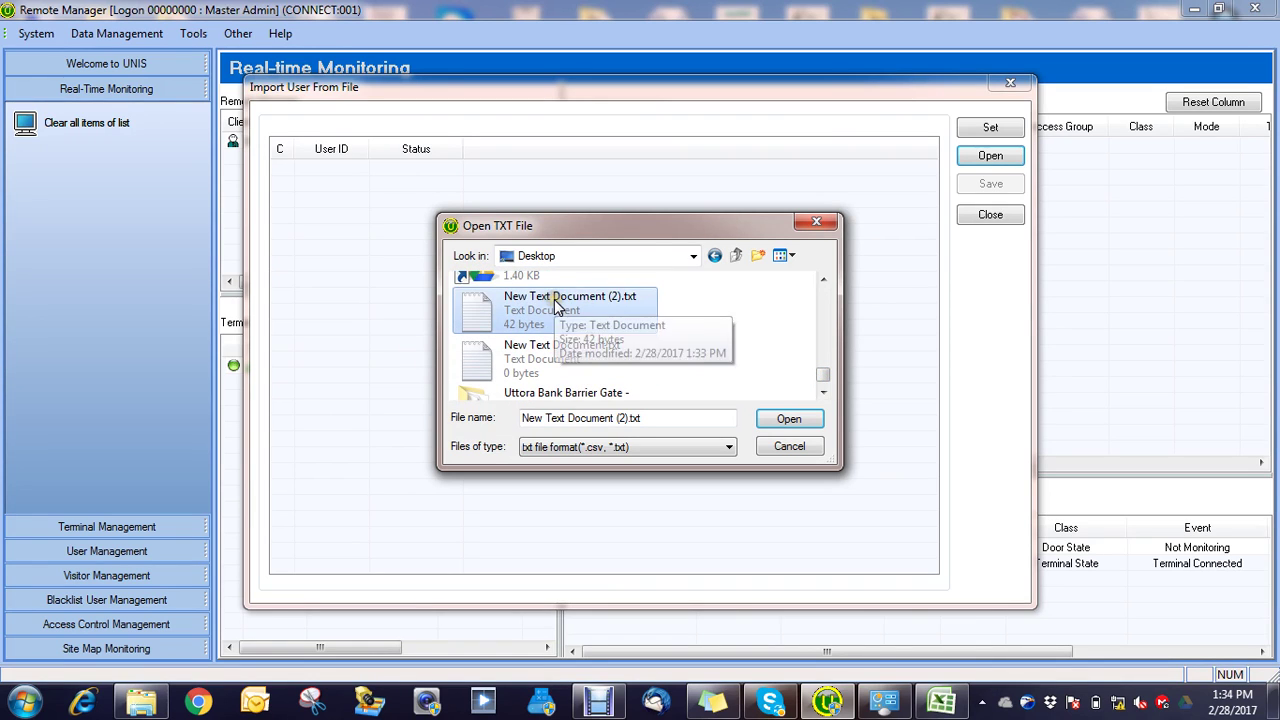
click(788, 421)
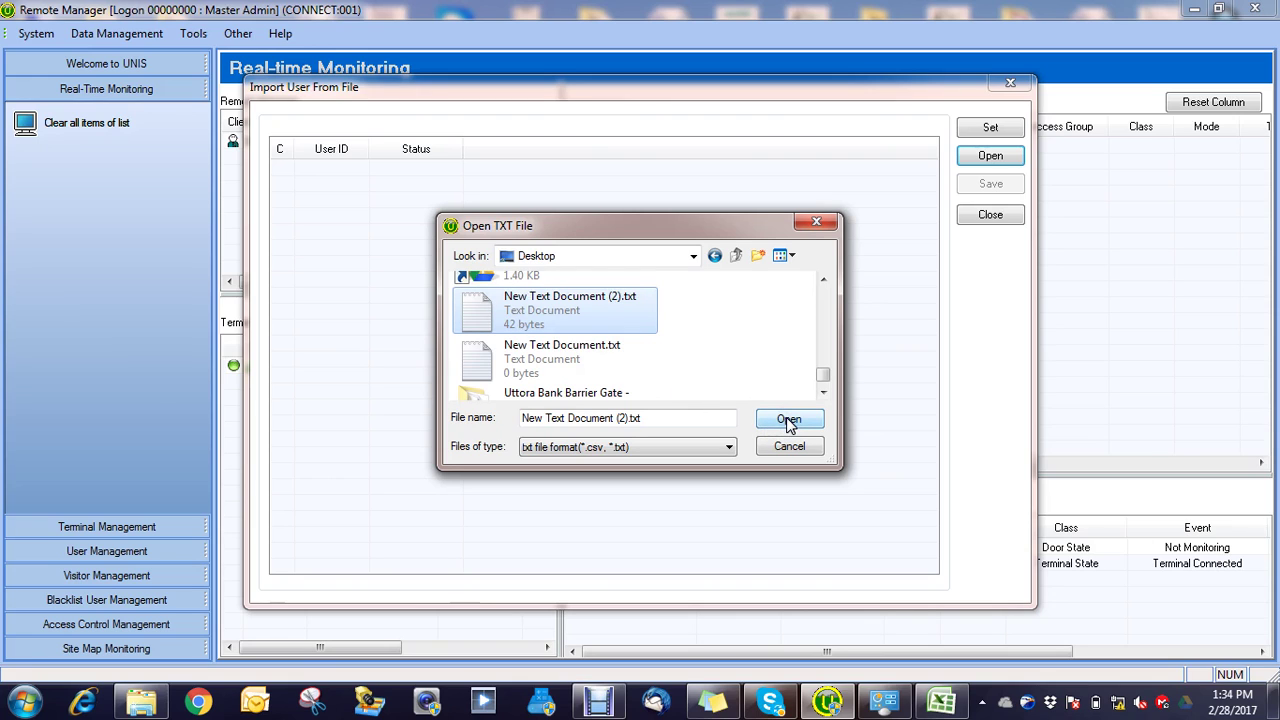
click(577, 330)
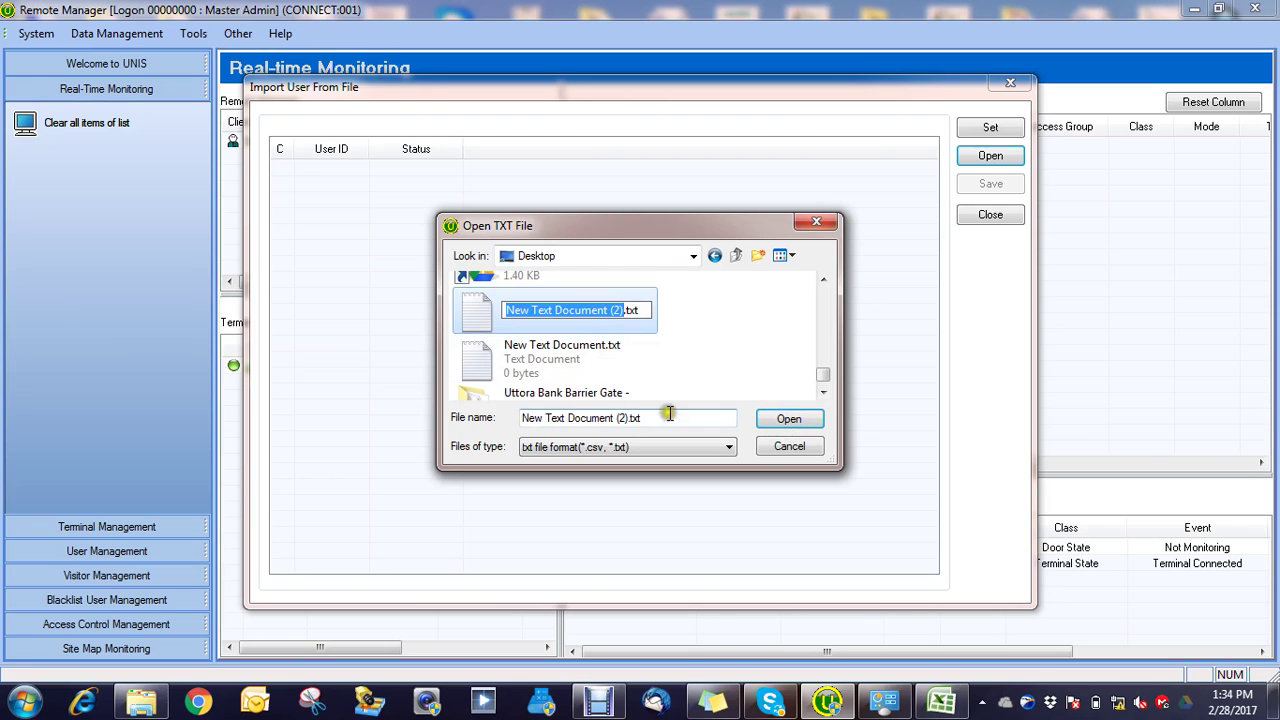
click(788, 418)
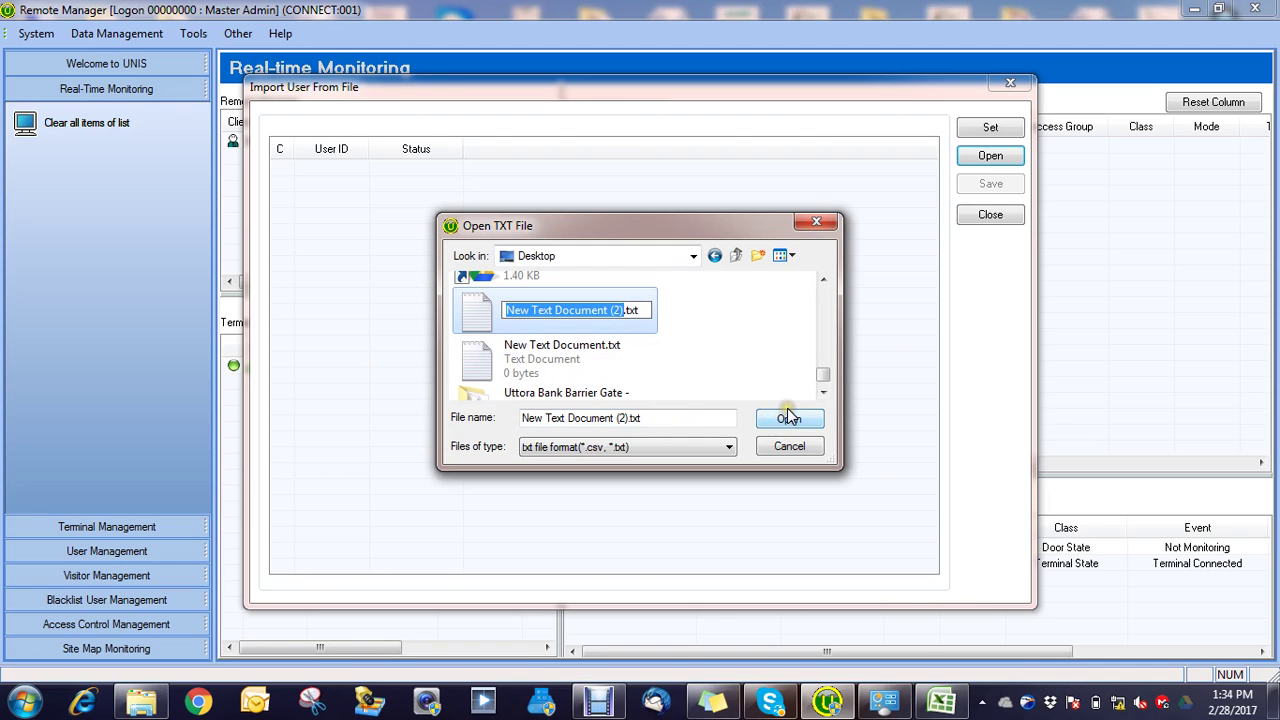
click(789, 419)
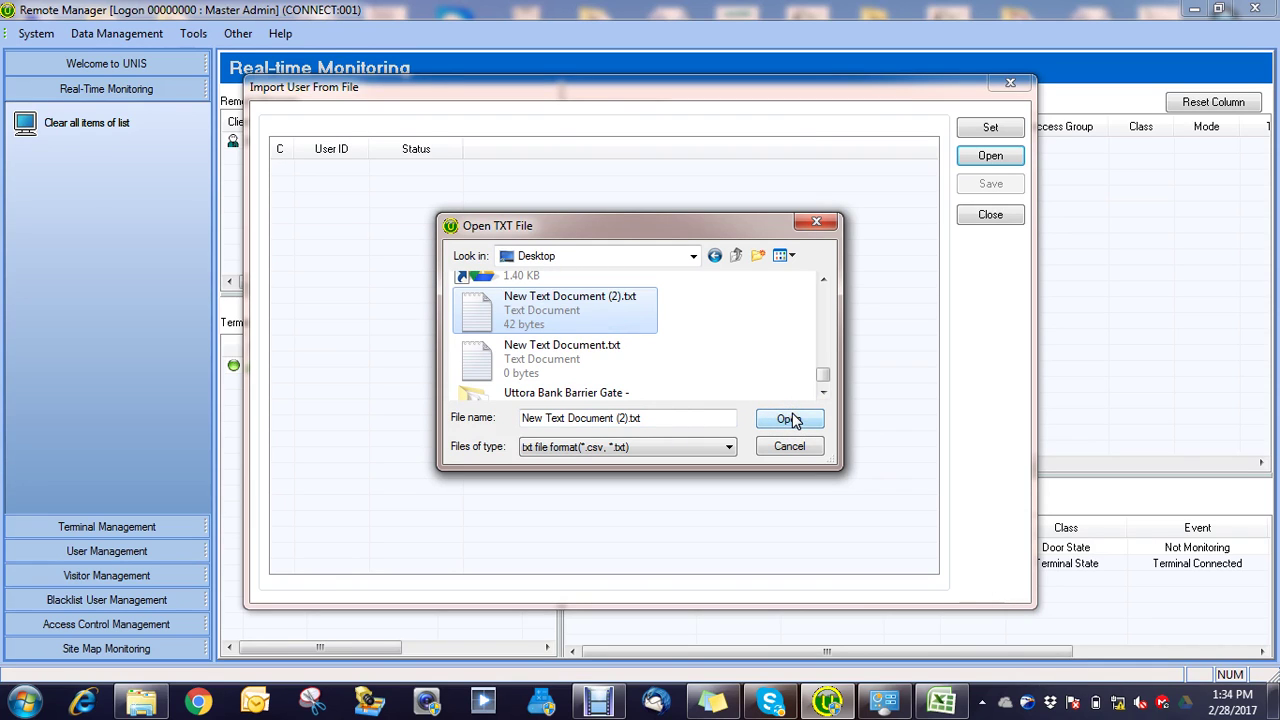
click(789, 419)
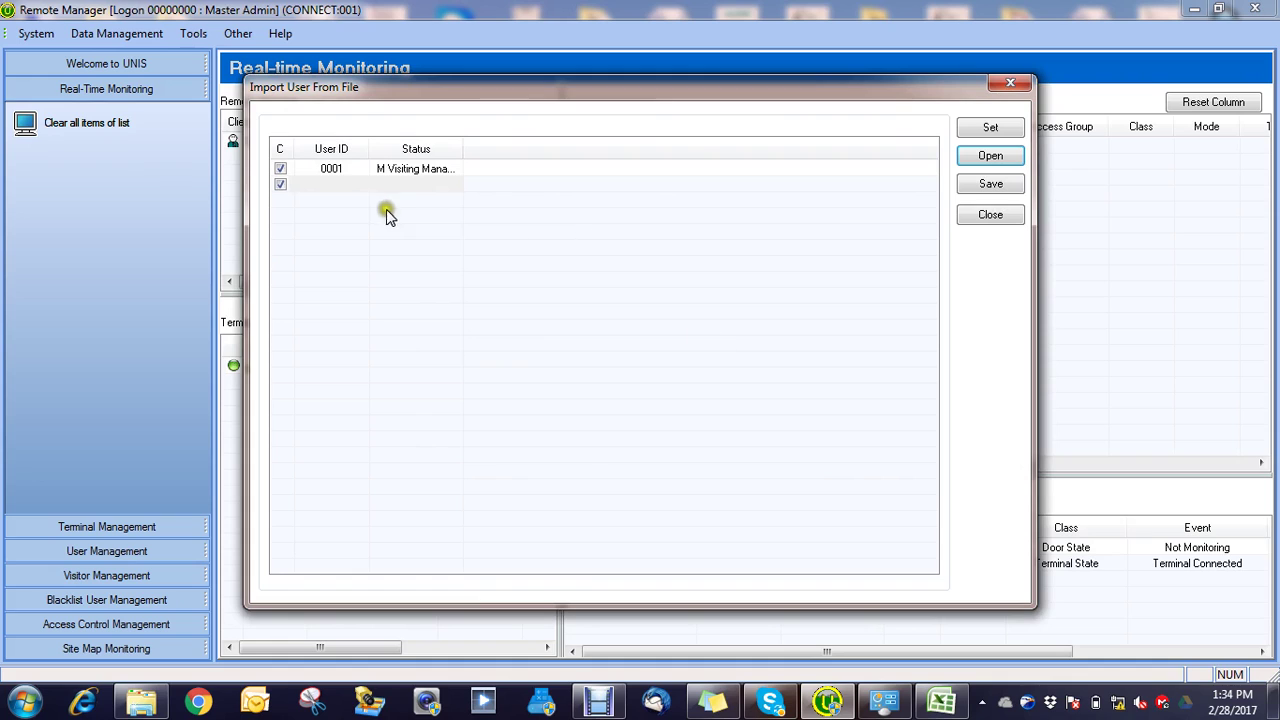
Step: Untick the empty second row, save user 0001, and close the import window
click(283, 188)
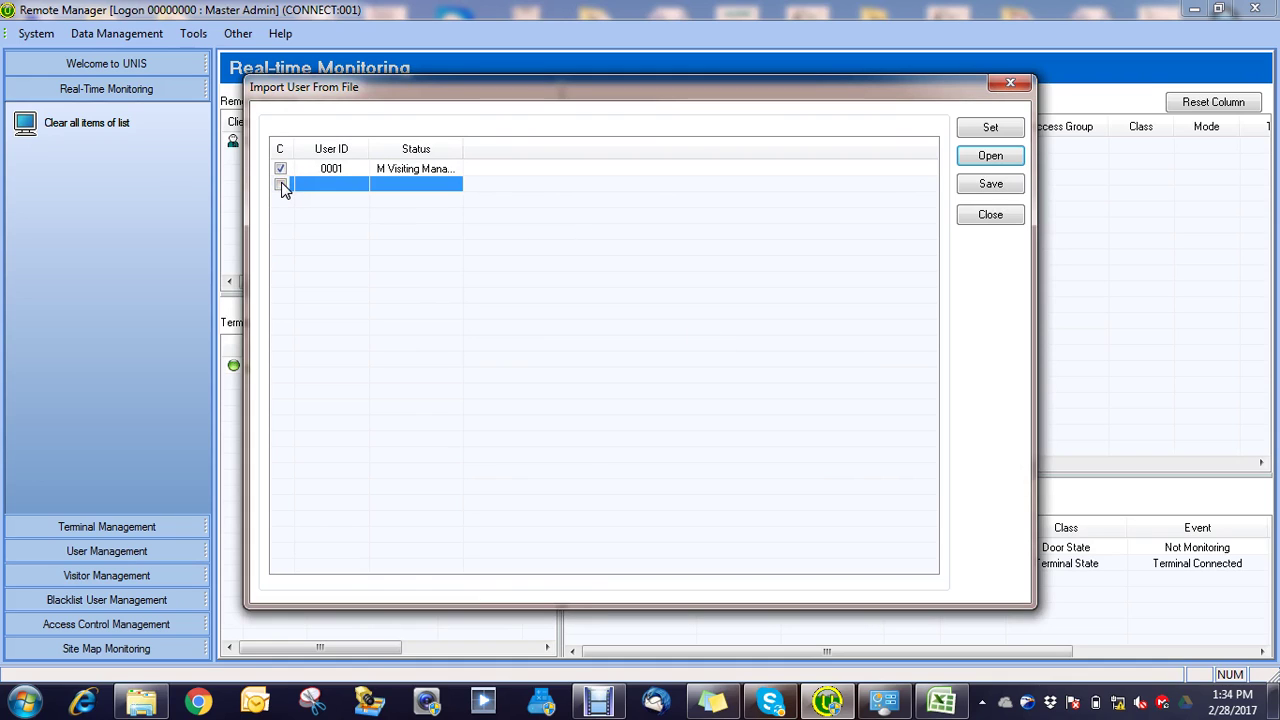
click(989, 186)
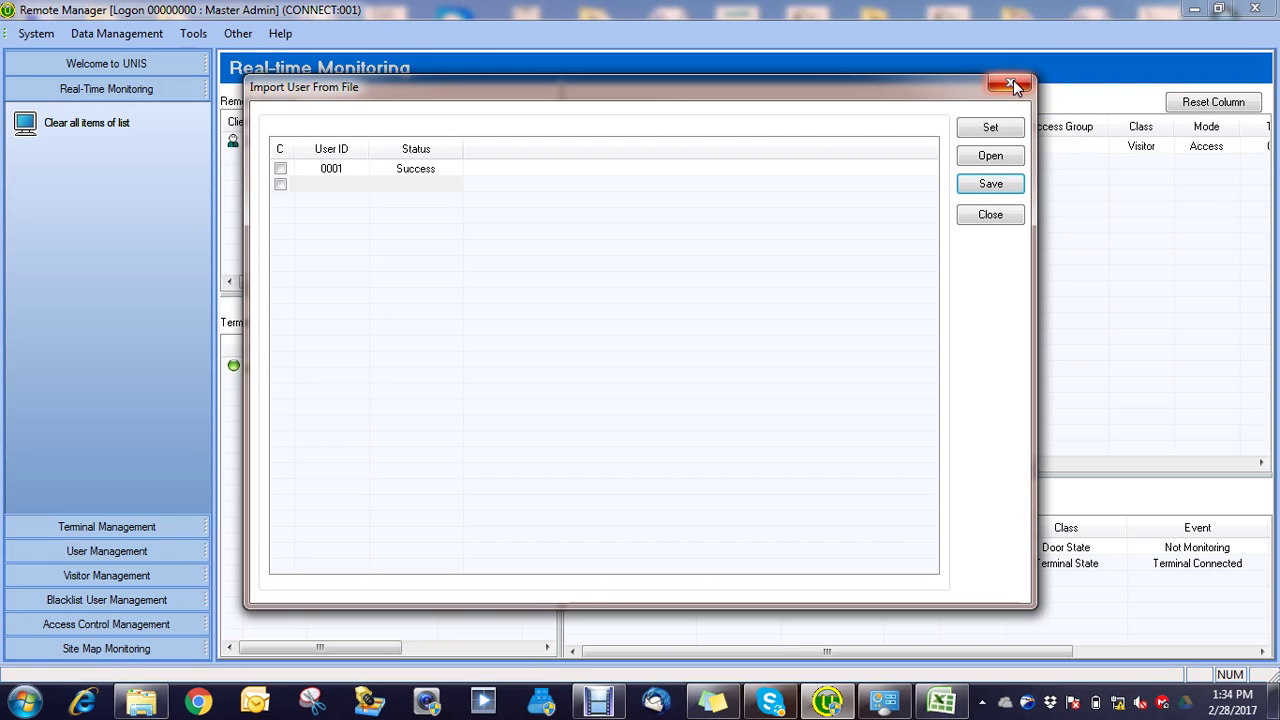
click(1013, 82)
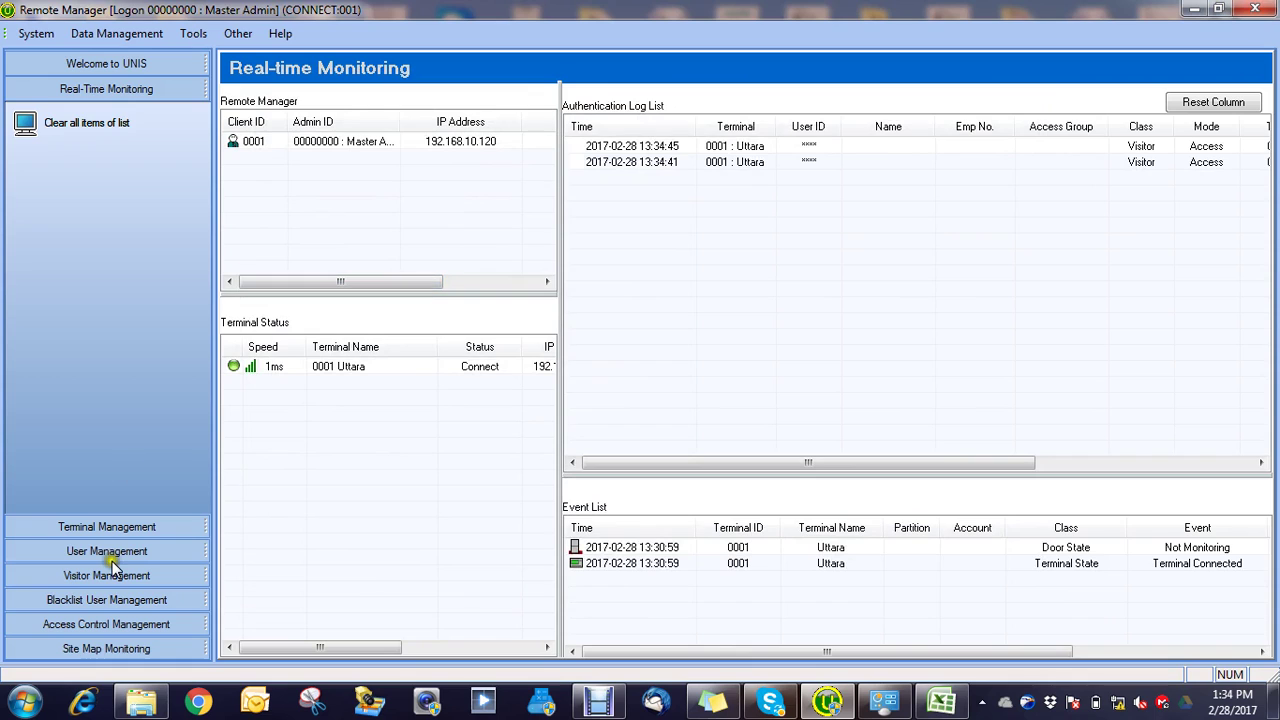
Step: Tick all users in User Management and send them to terminal 0001 Uttara
click(100, 552)
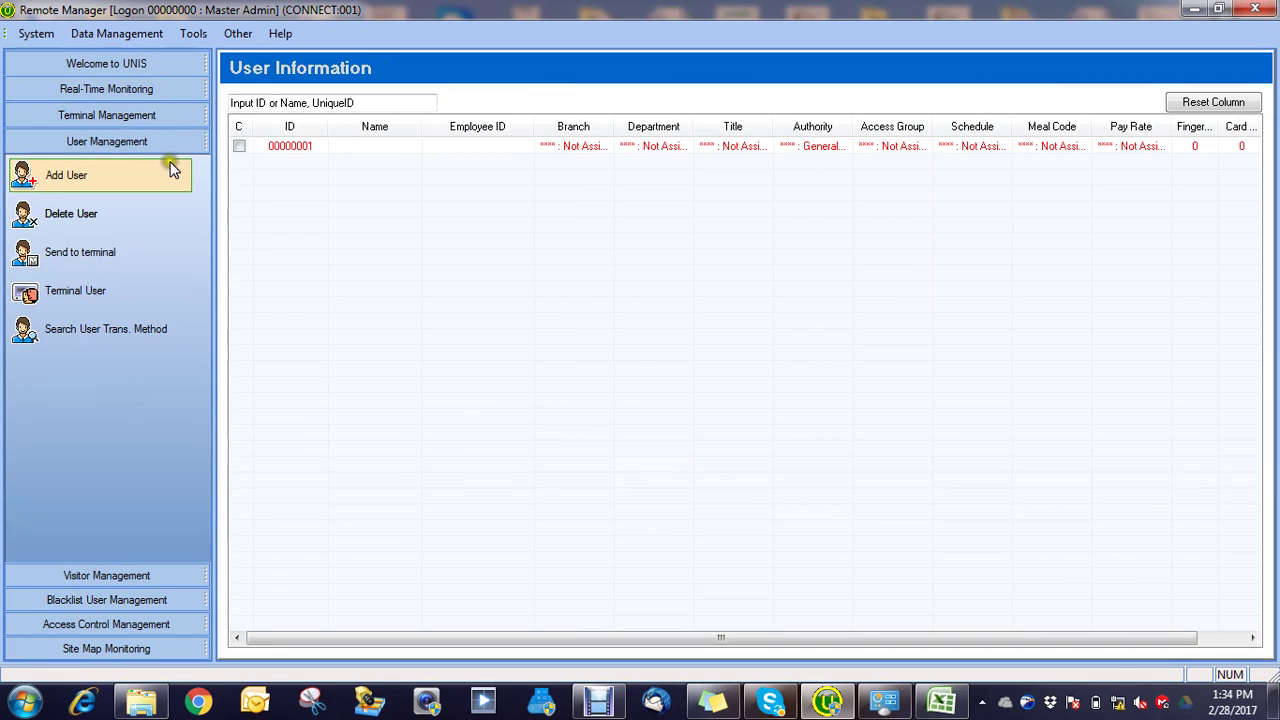
click(239, 131)
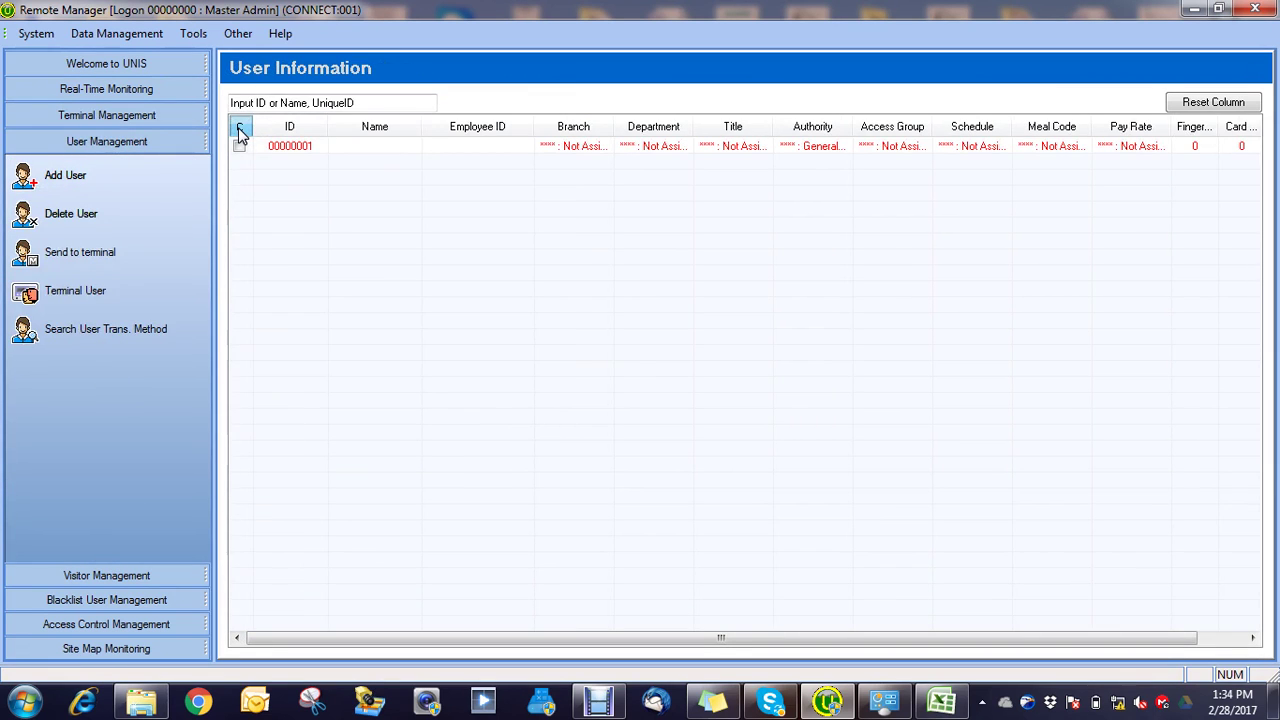
click(68, 256)
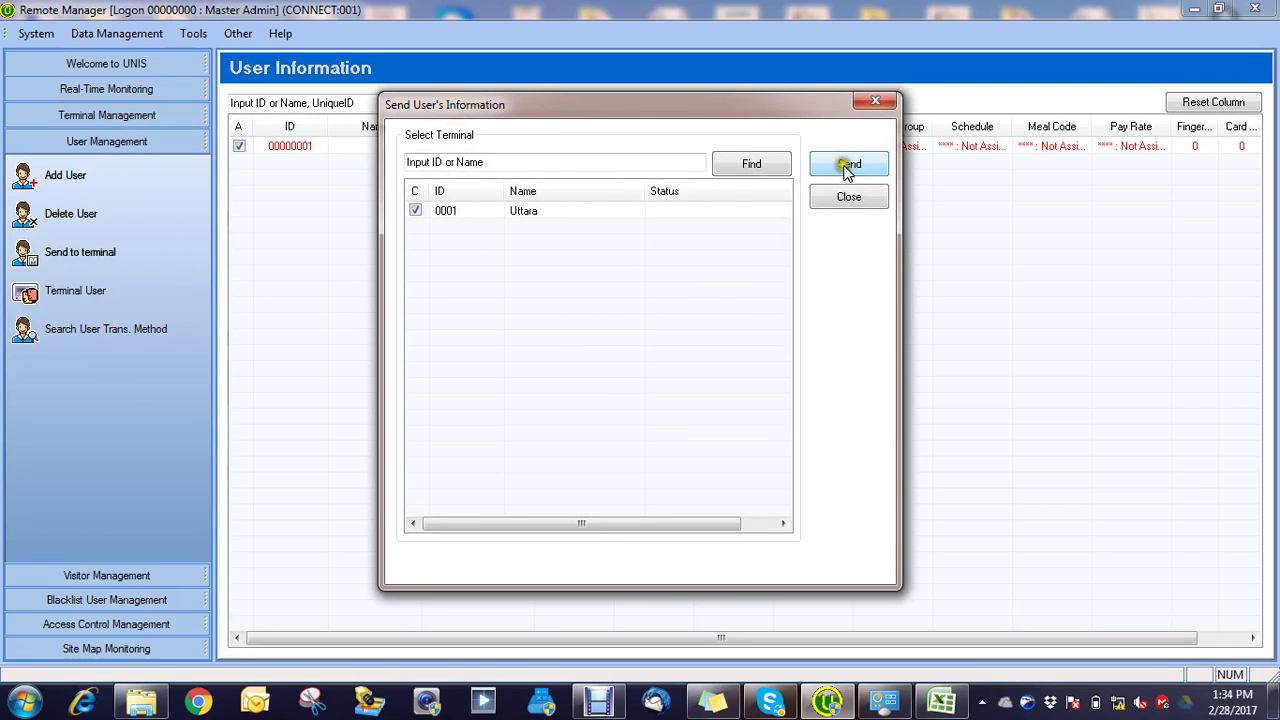
click(846, 168)
click(870, 104)
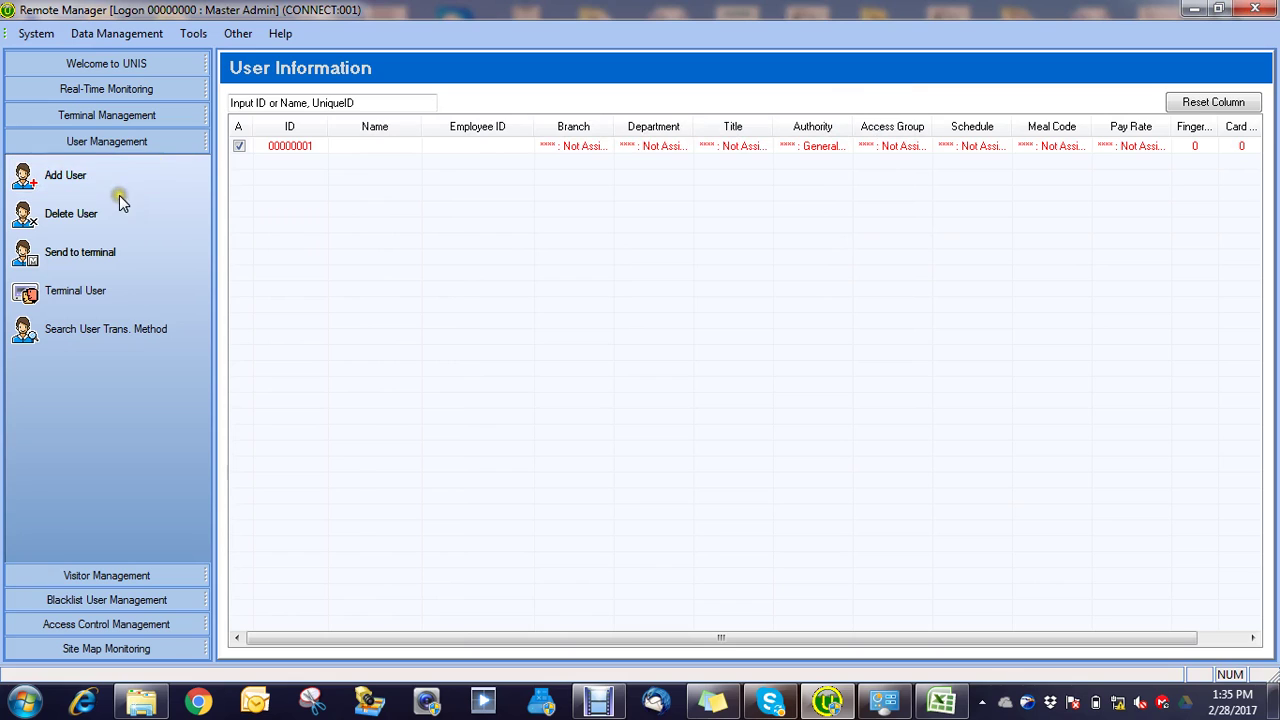
Step: Reopen Import Users From File and open the CSV file format settings
click(114, 33)
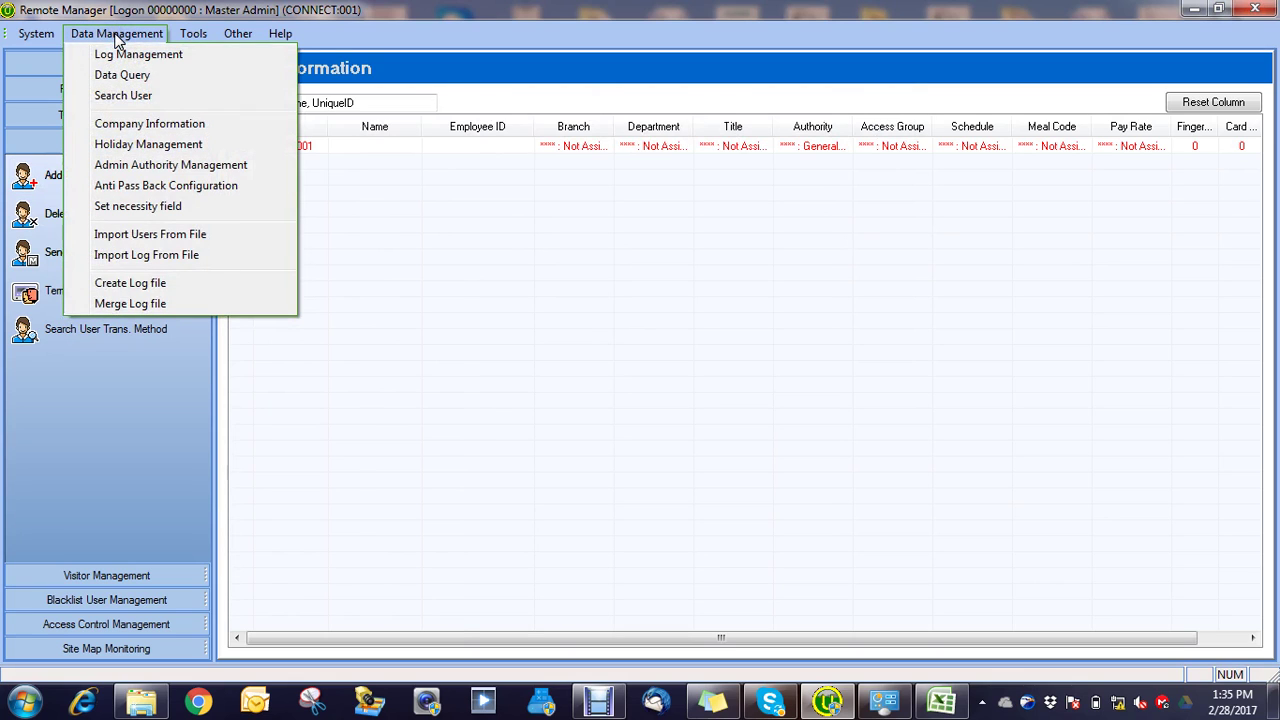
click(156, 236)
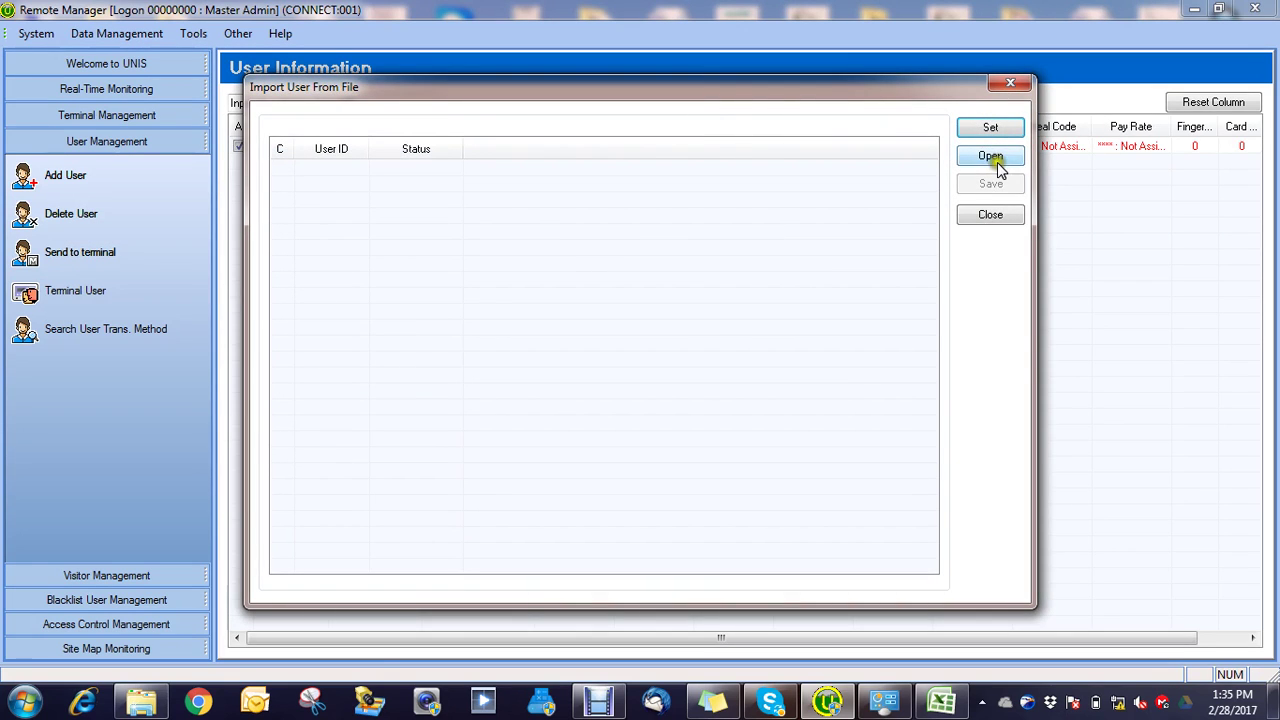
click(993, 158)
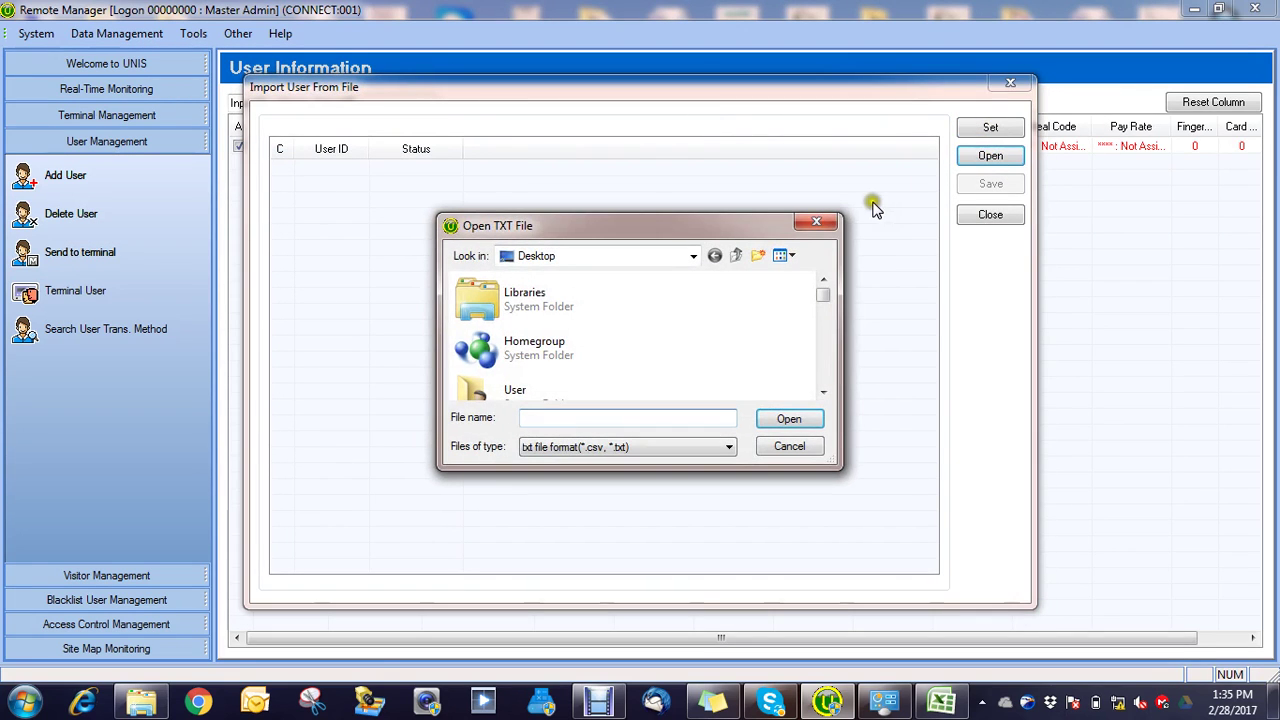
click(817, 224)
click(988, 128)
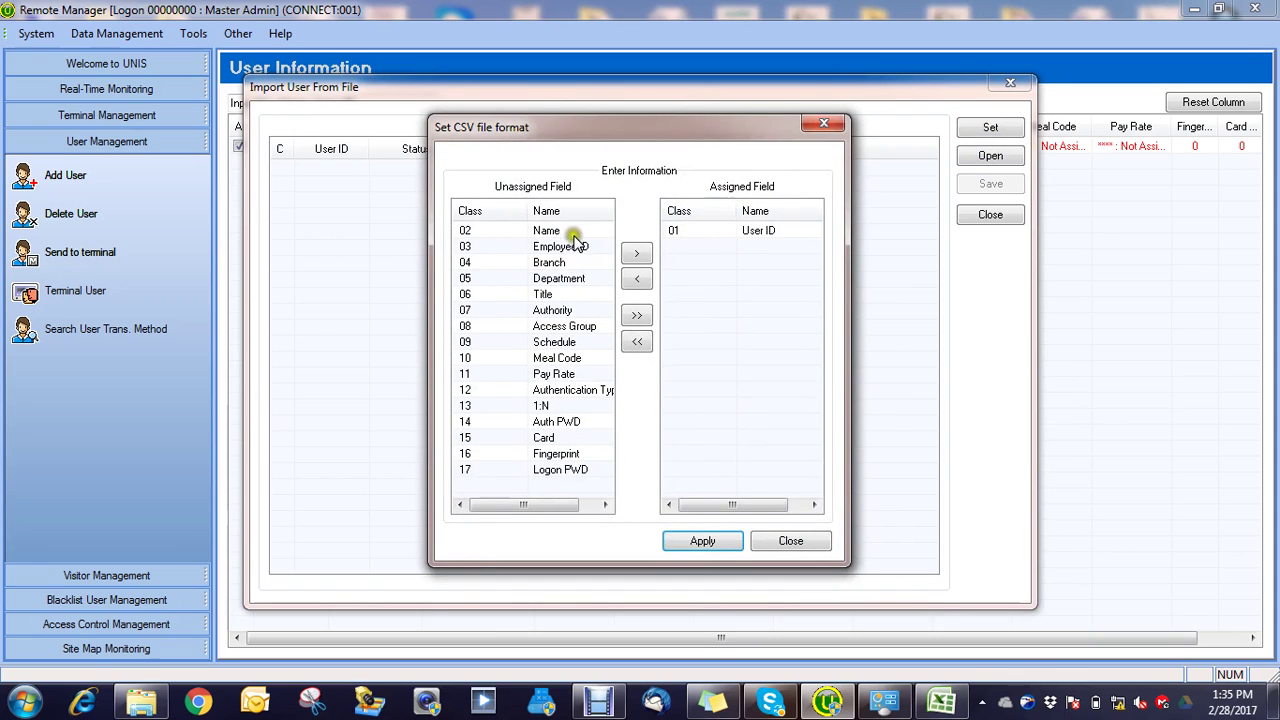
Step: Try assigning Name and Employee ID, then move Name back to the unassigned fields
click(568, 232)
click(638, 255)
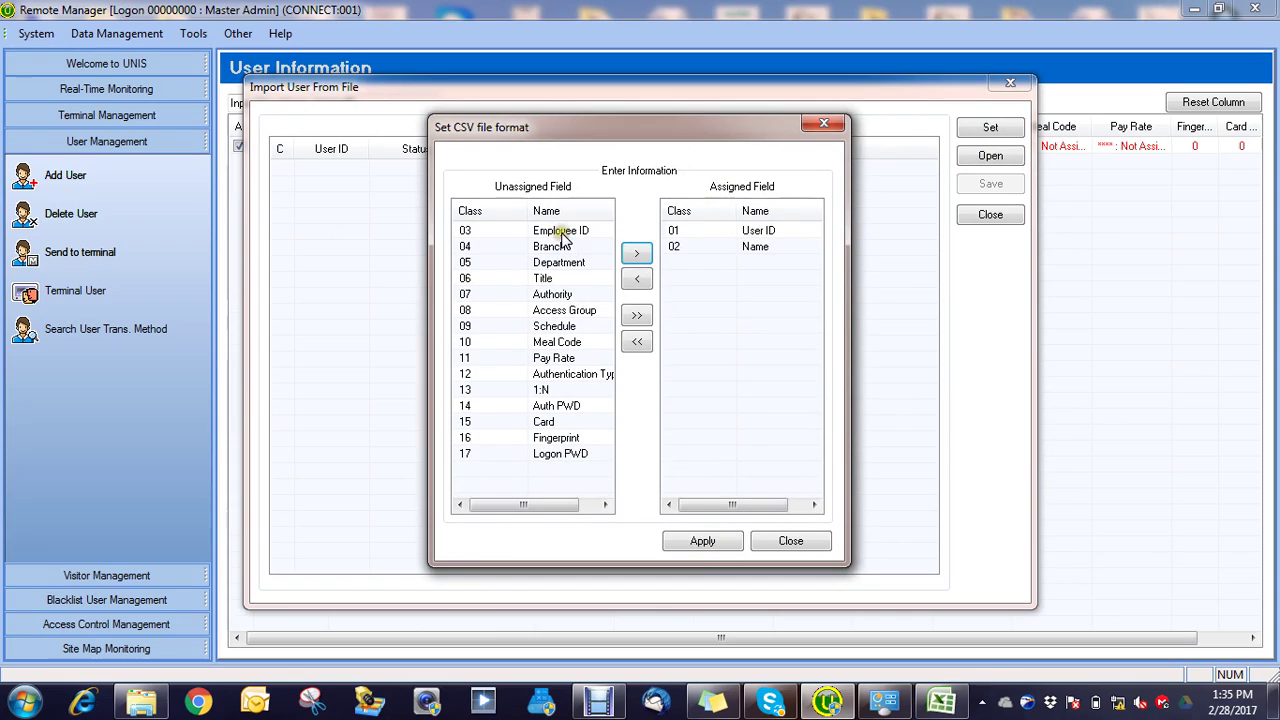
click(562, 234)
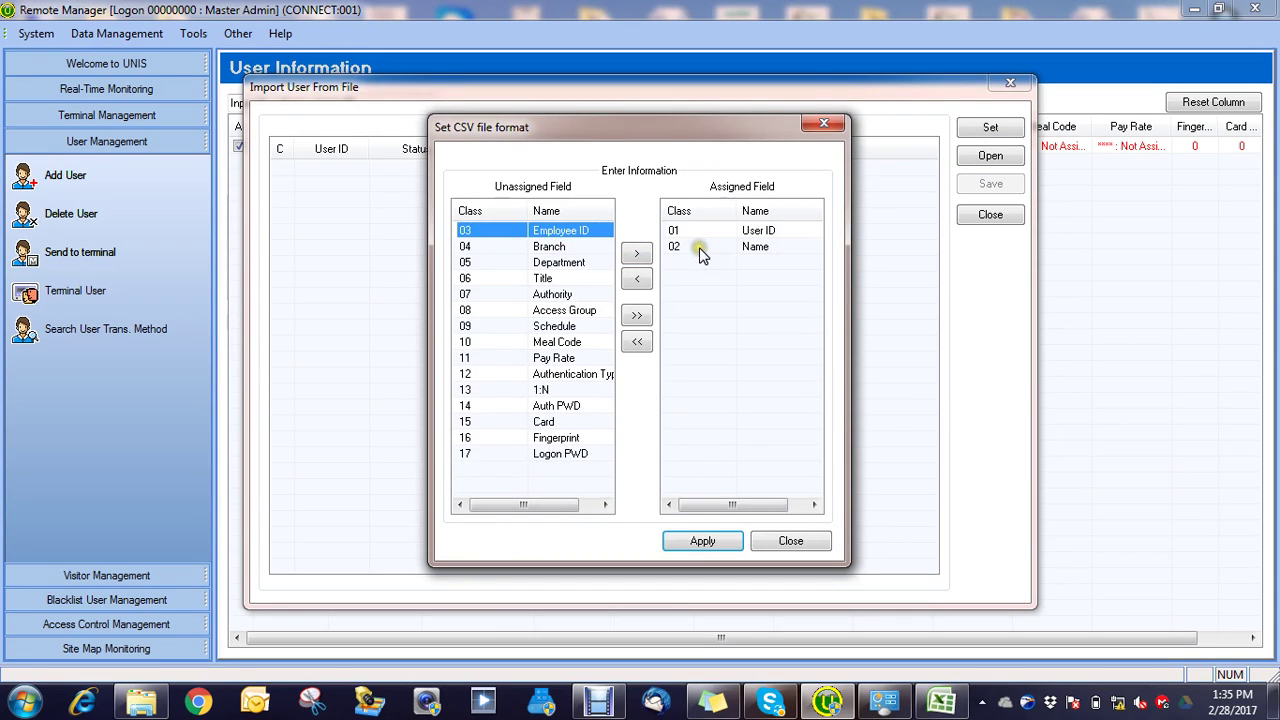
click(637, 278)
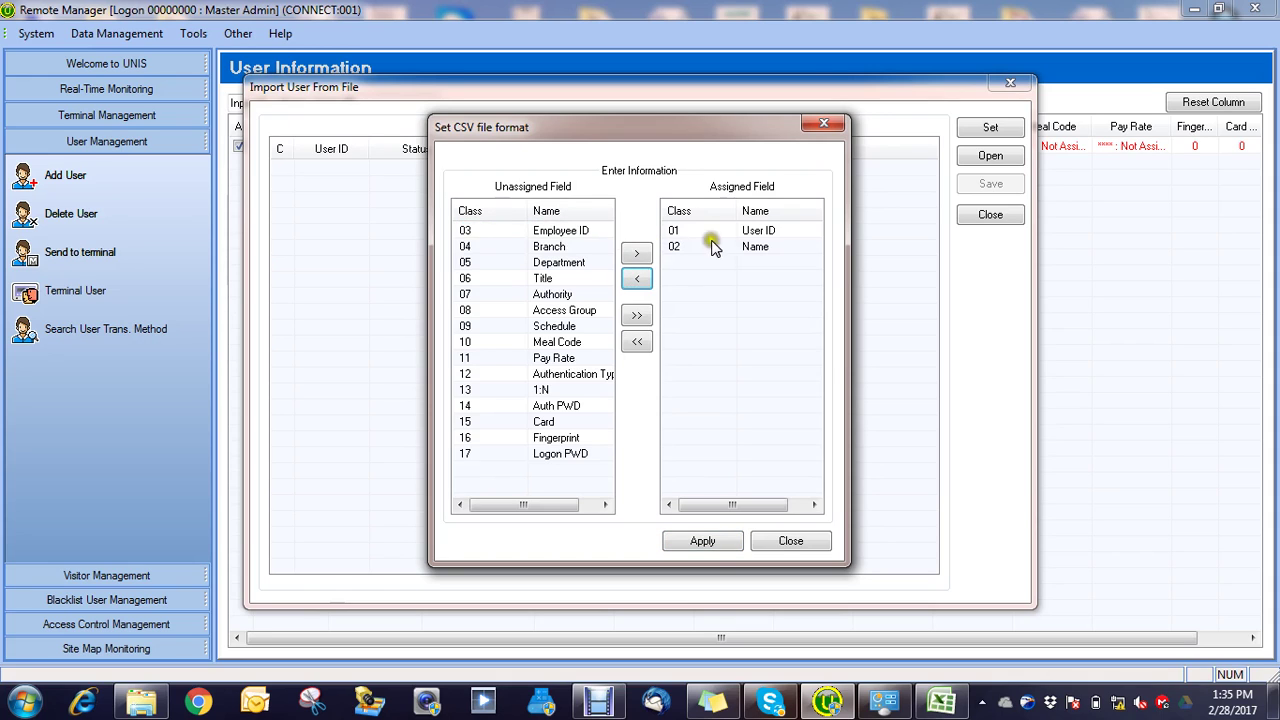
click(734, 232)
click(639, 279)
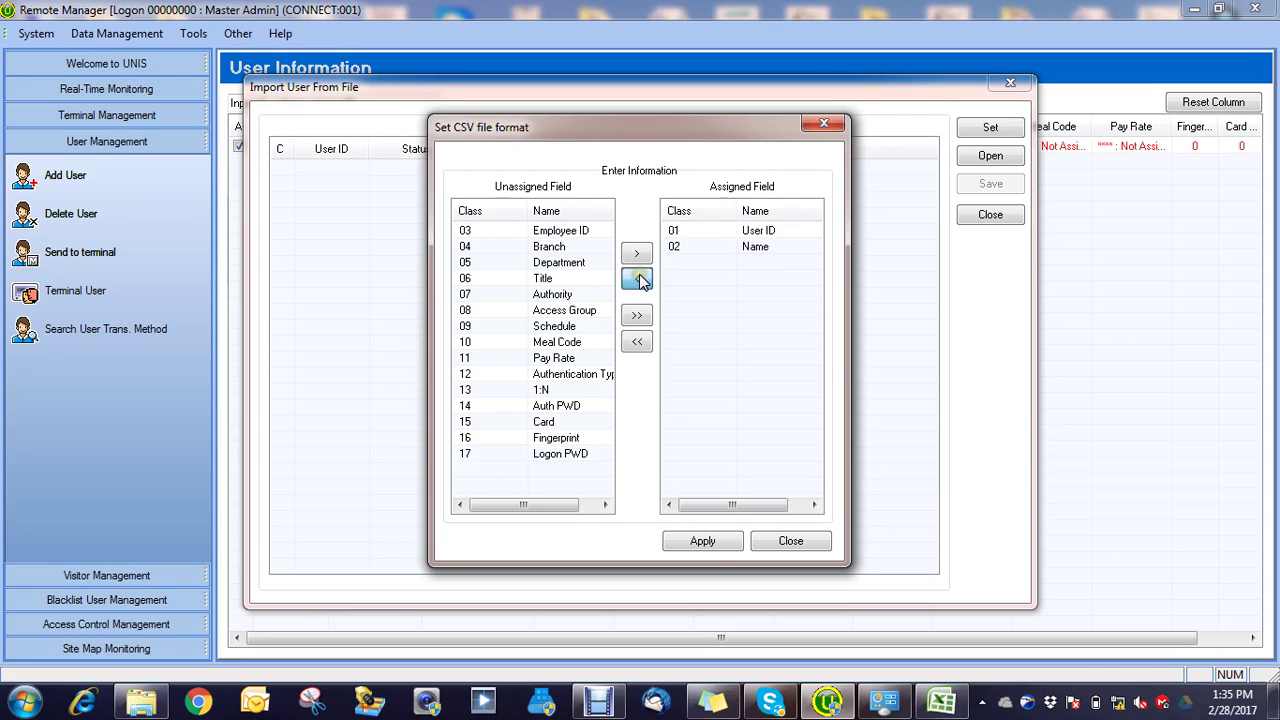
click(722, 247)
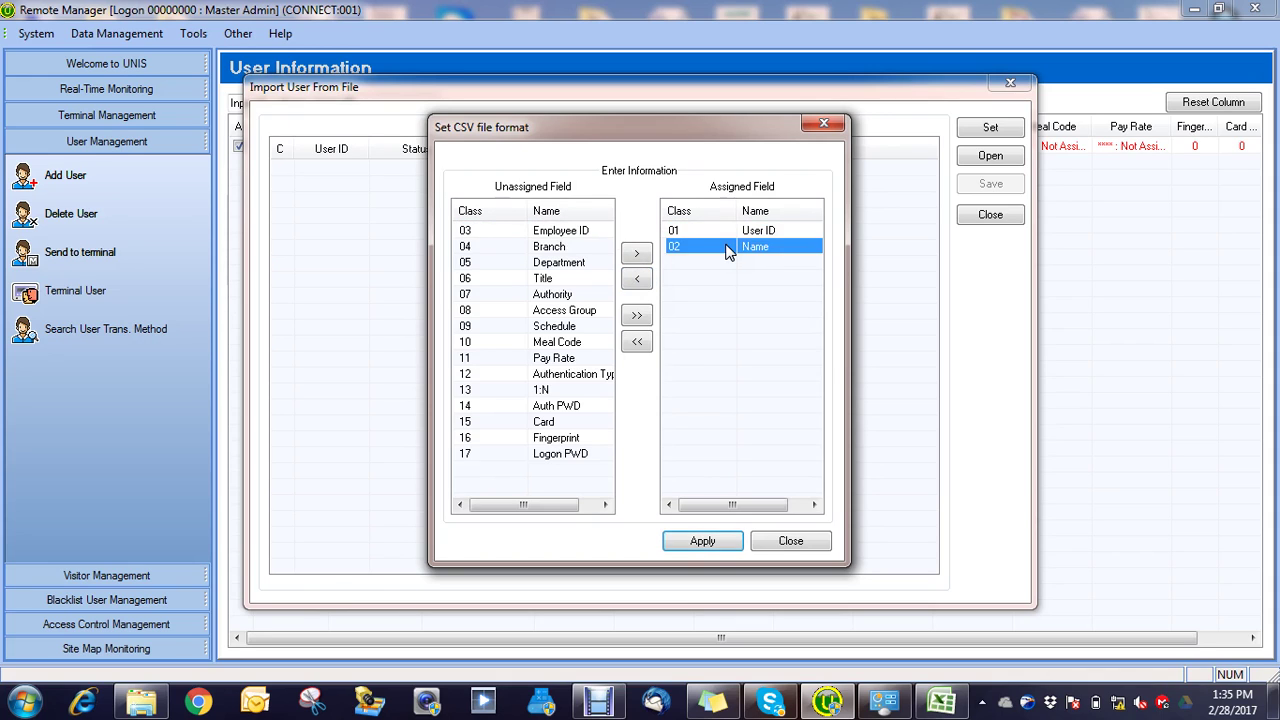
click(640, 278)
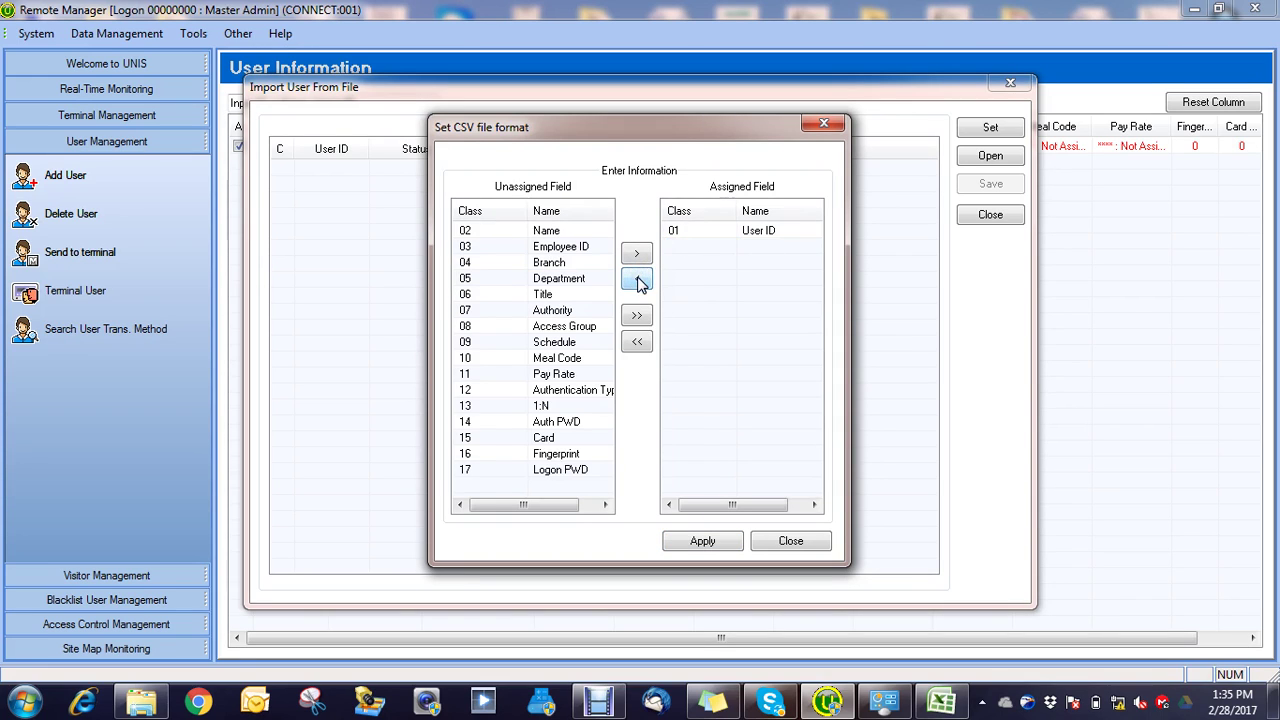
click(716, 233)
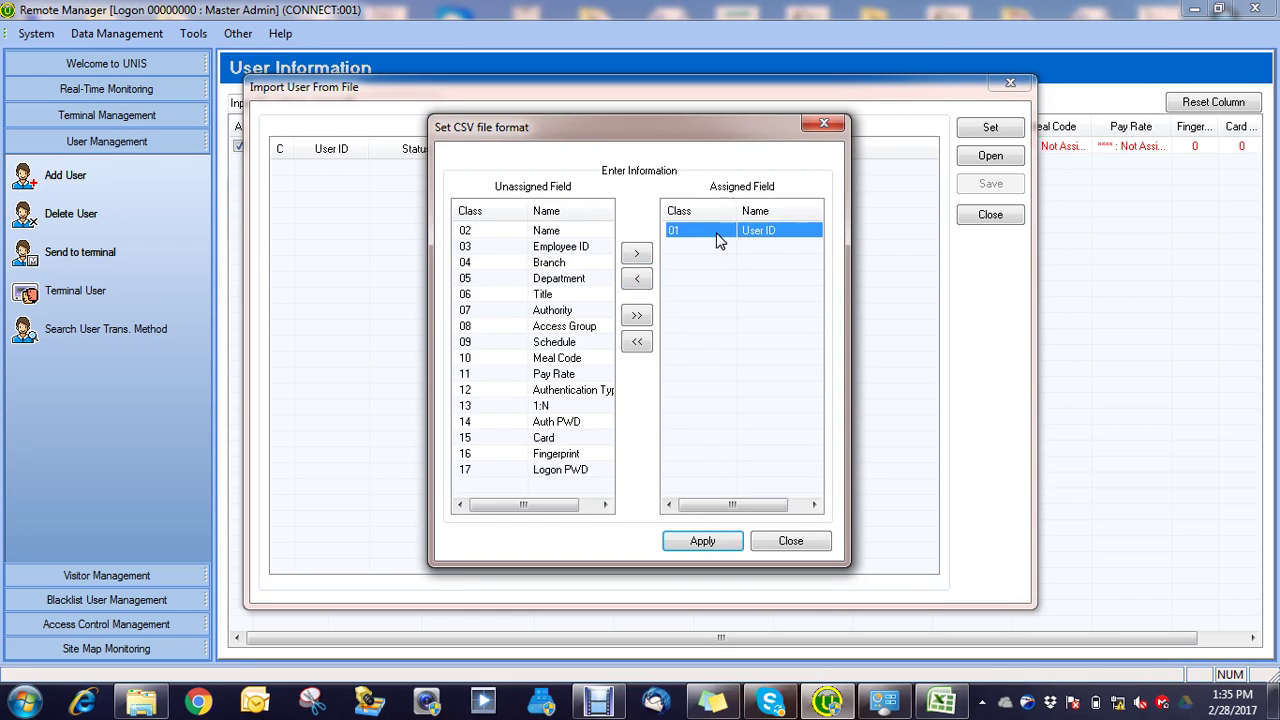
click(638, 281)
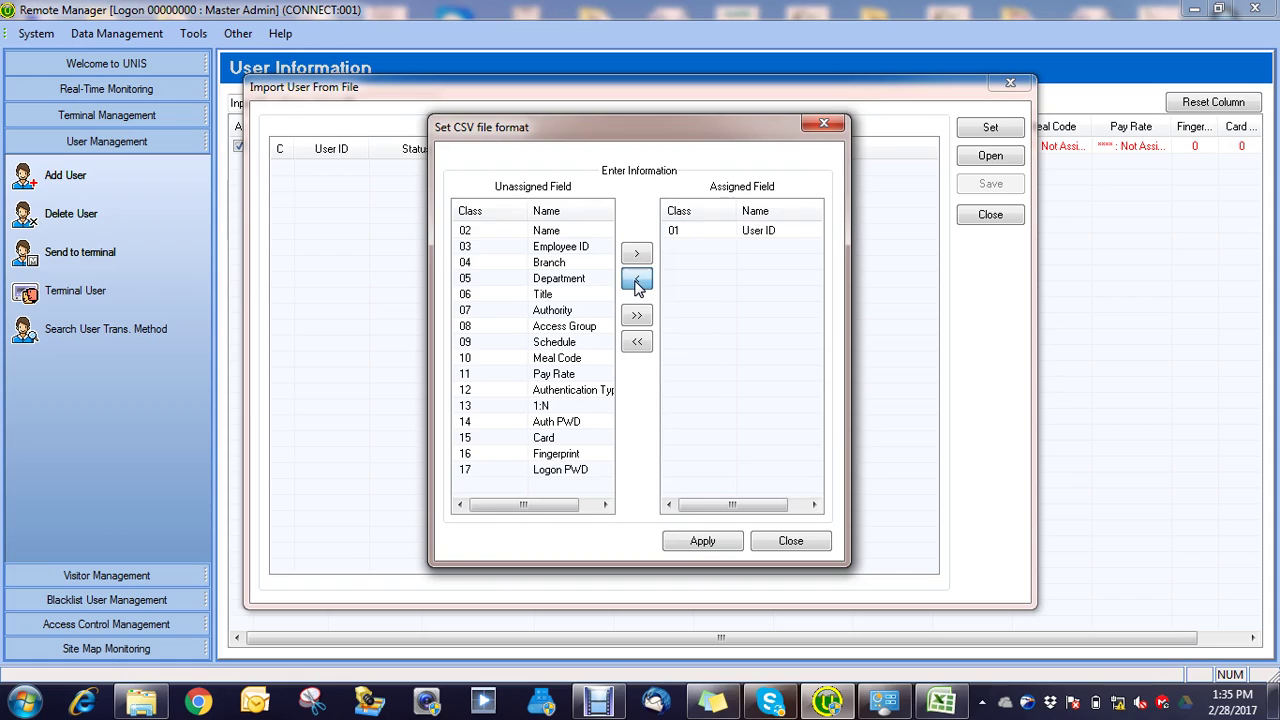
Step: Assign Name, Employee ID and Card after User ID, and apply the layout
click(541, 234)
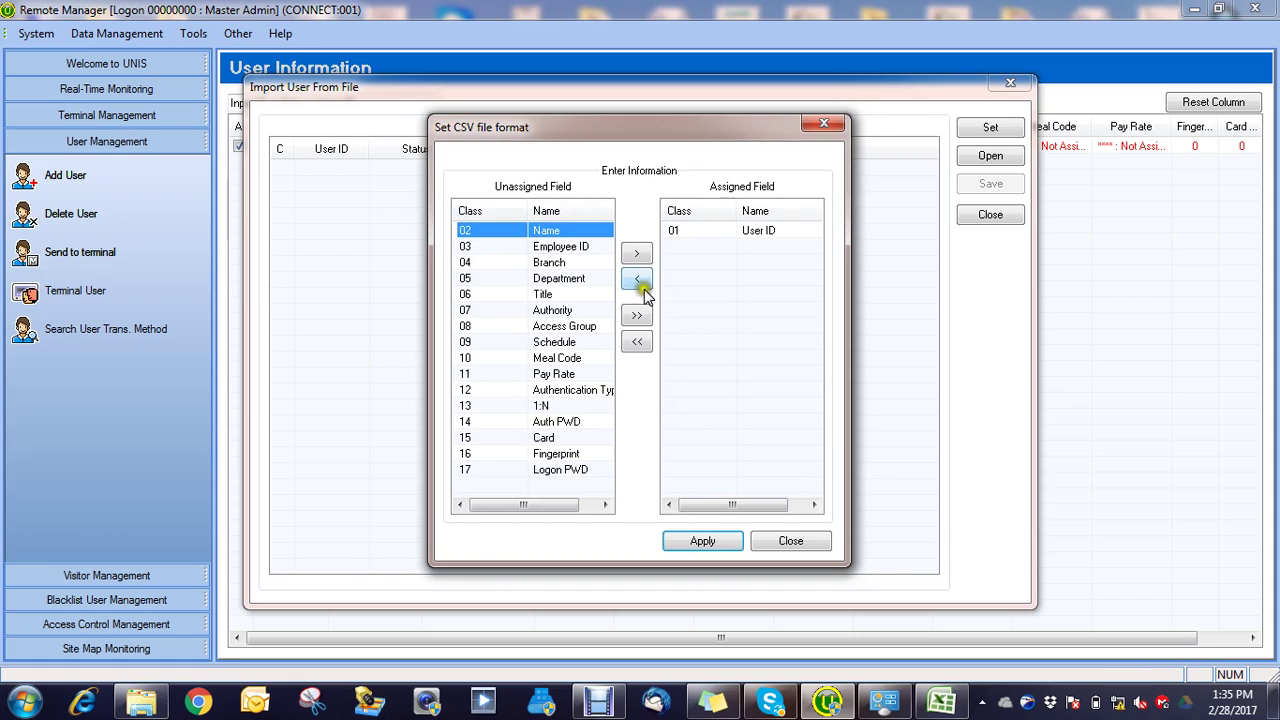
click(637, 255)
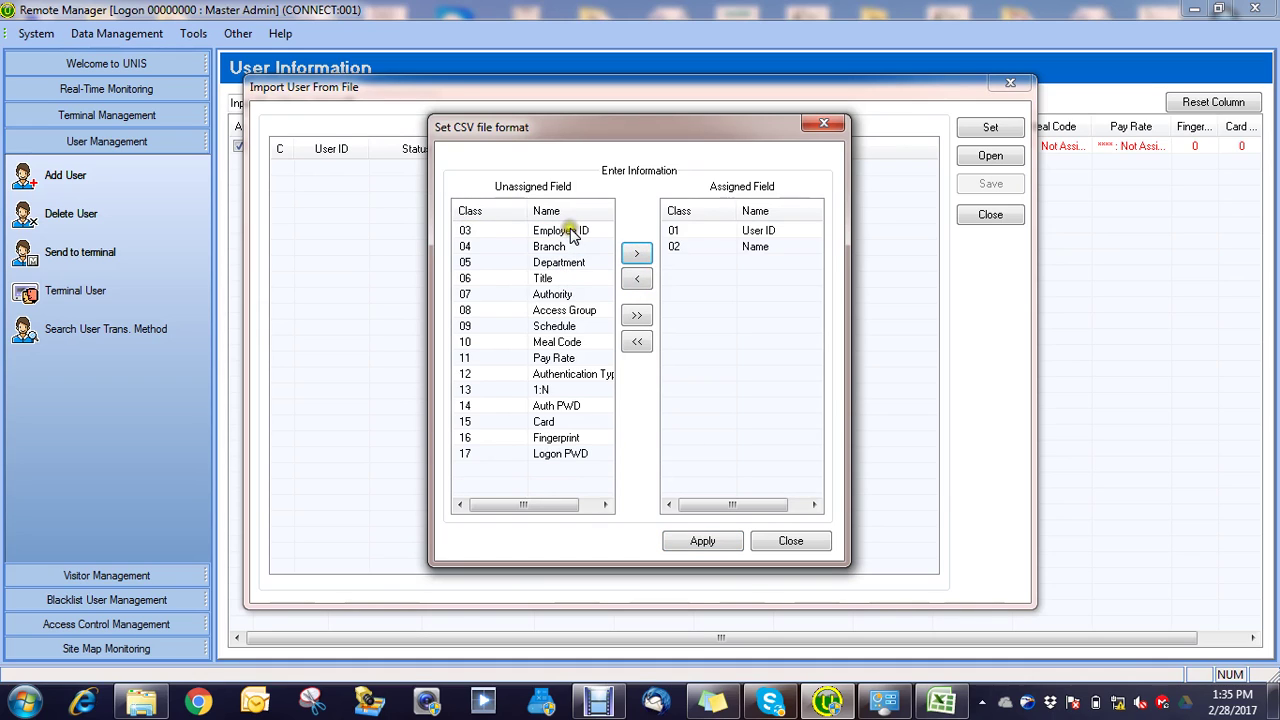
click(570, 233)
click(638, 256)
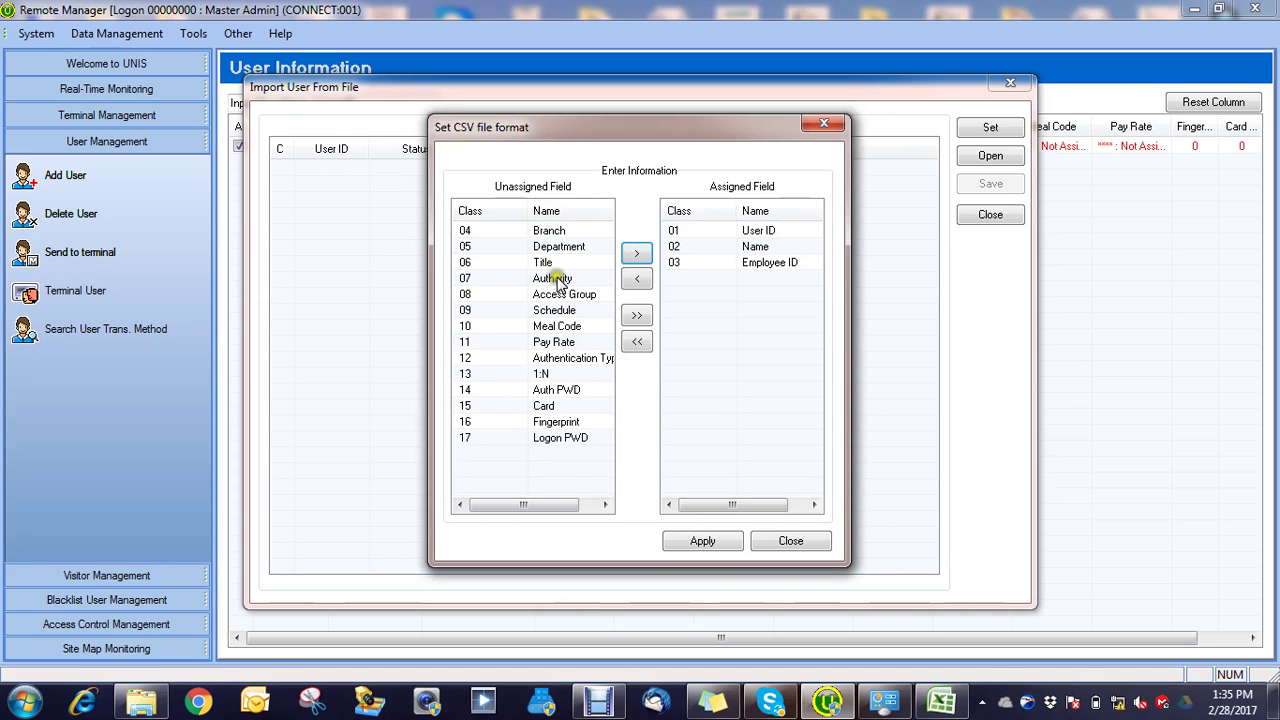
click(545, 410)
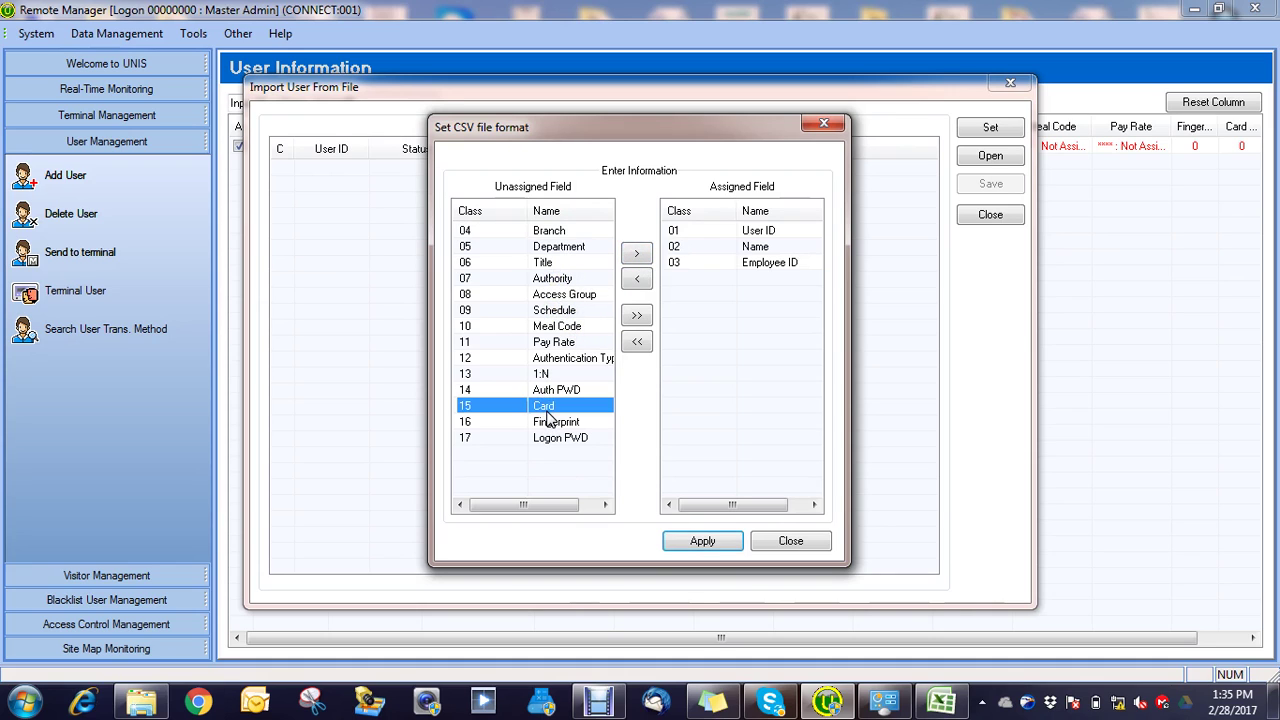
click(638, 256)
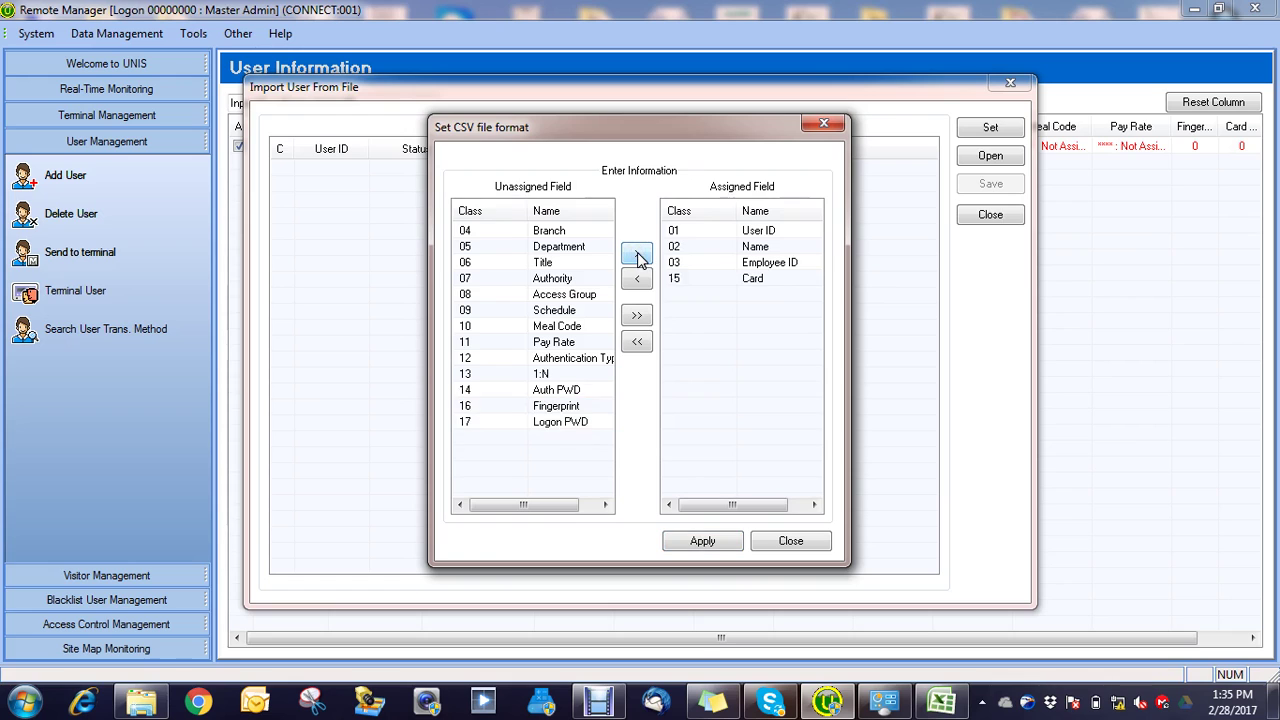
click(700, 543)
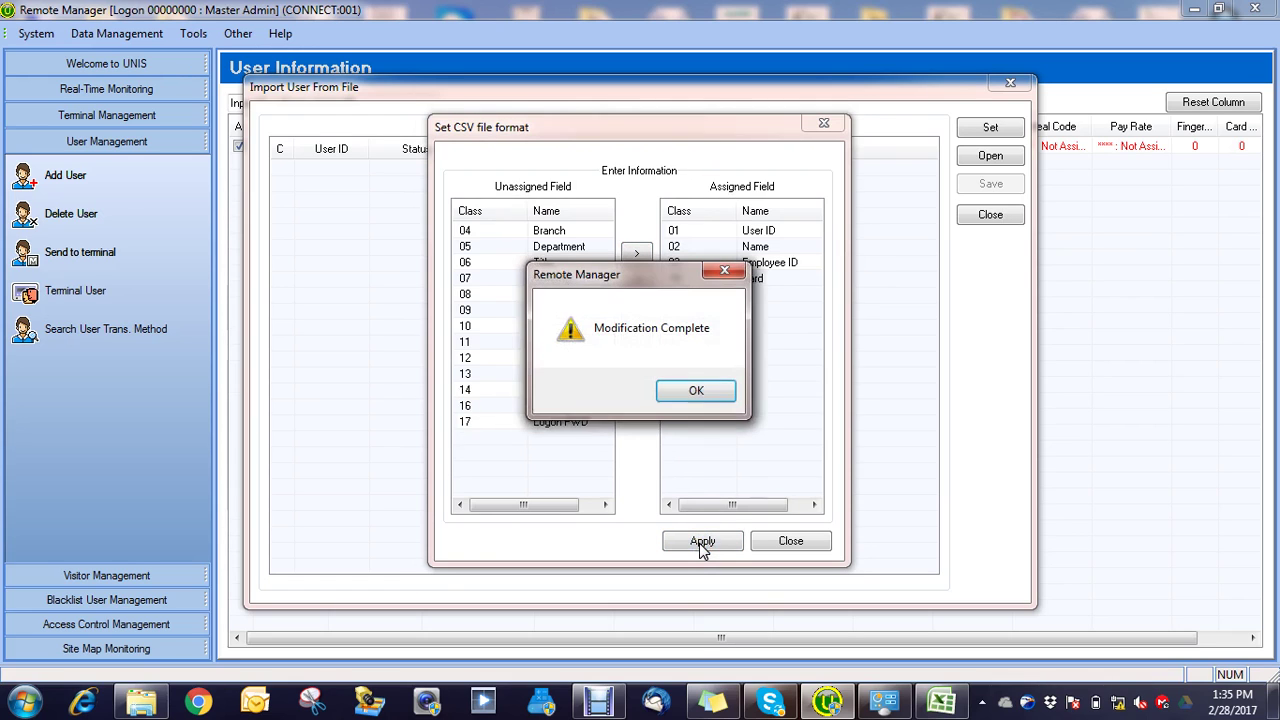
click(694, 391)
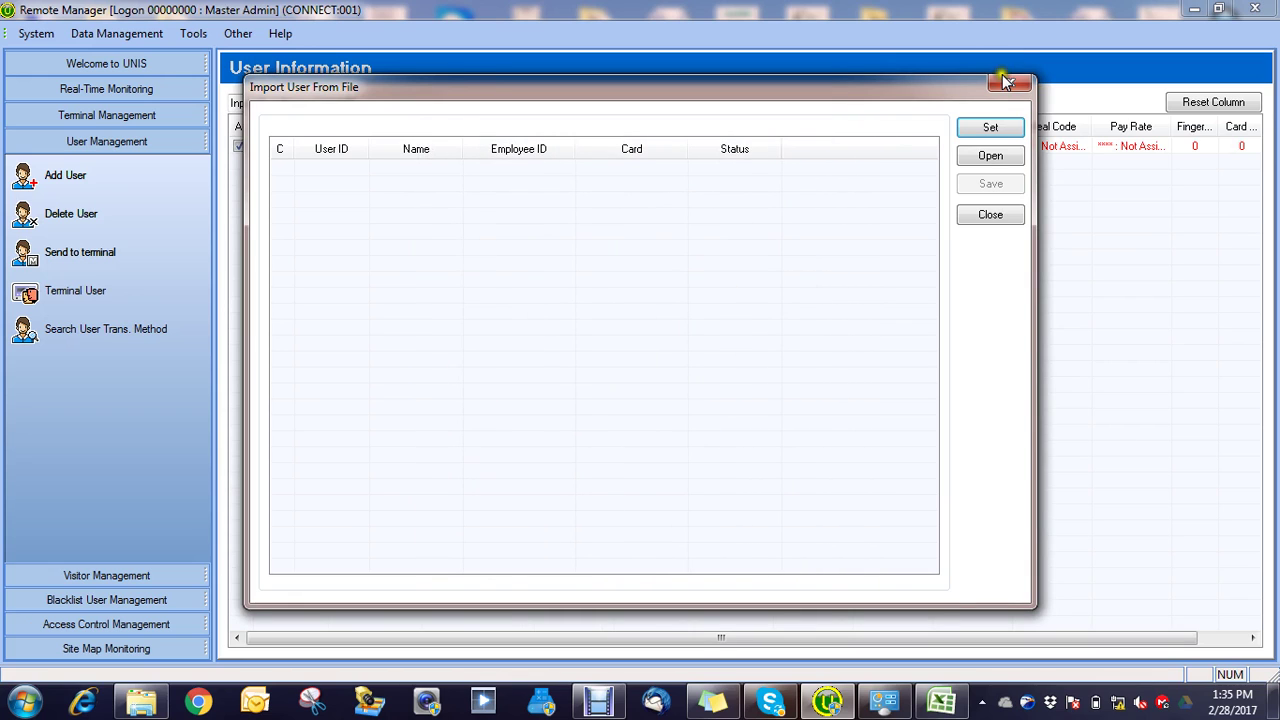
Step: Load New Text Document (2).txt, save user 0001 with Employee ID and Card, and close the window
click(988, 157)
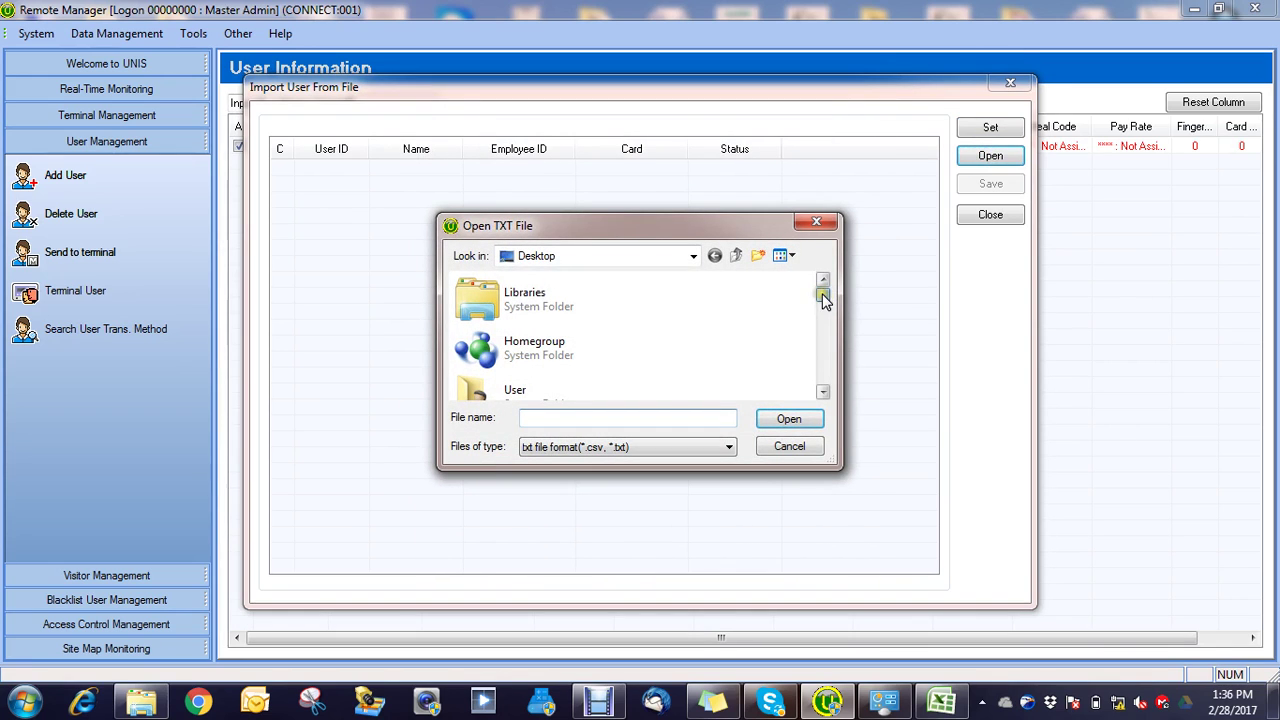
drag(823, 296, 826, 373)
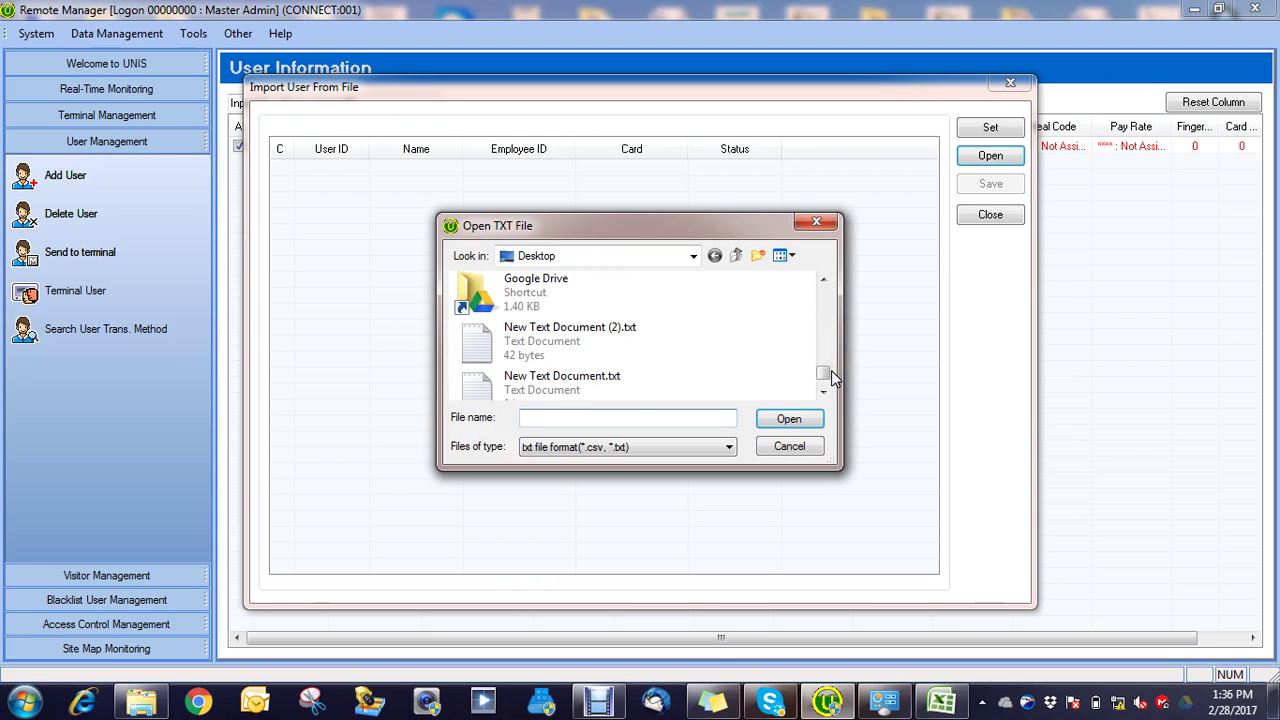
click(578, 333)
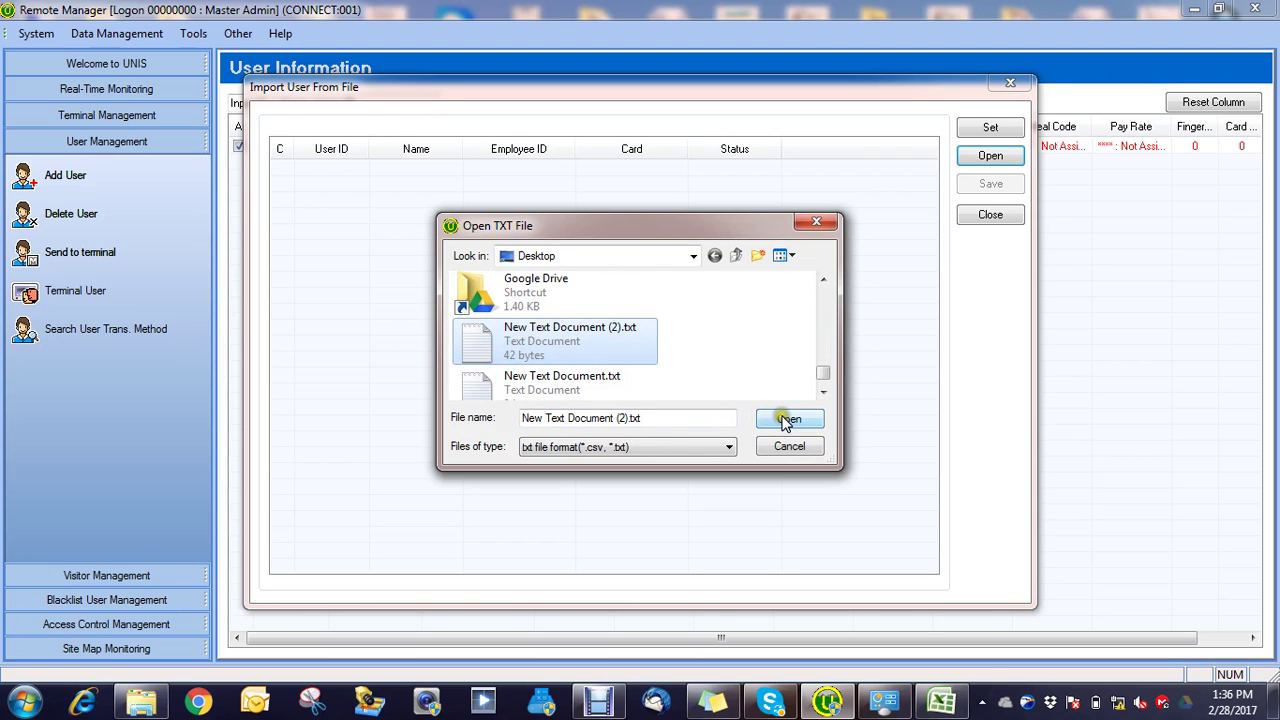
click(778, 420)
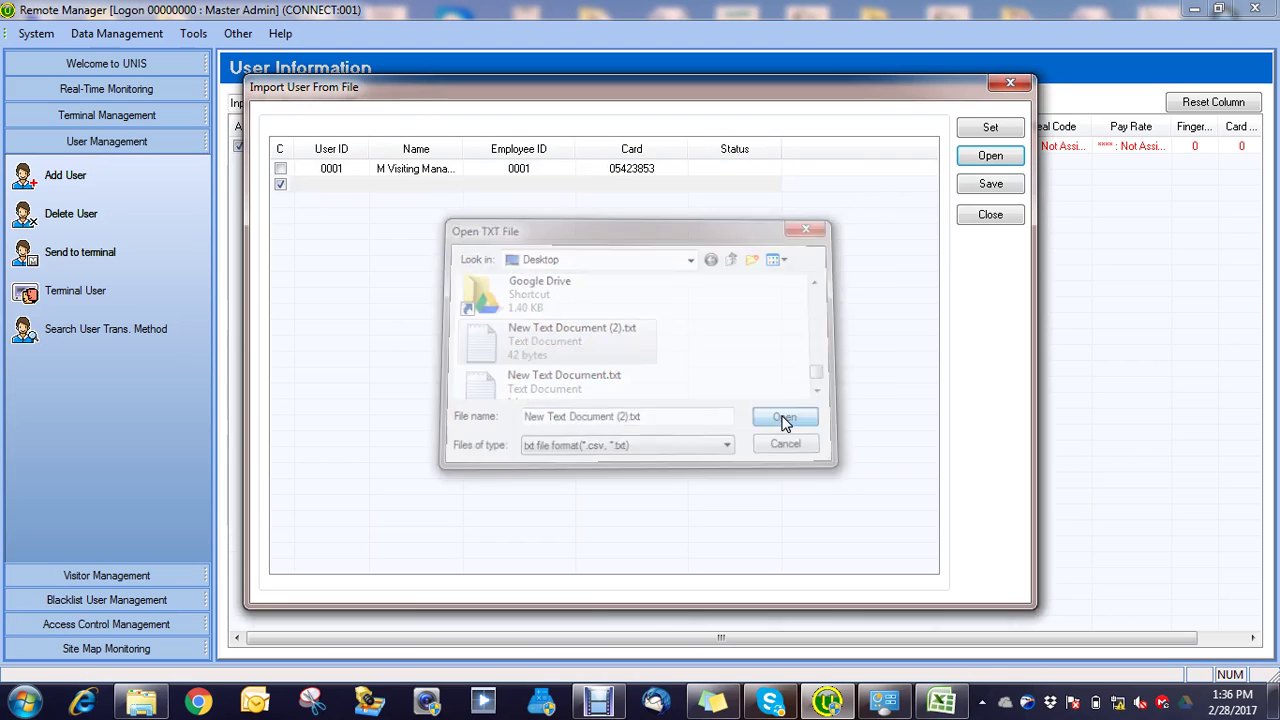
click(991, 186)
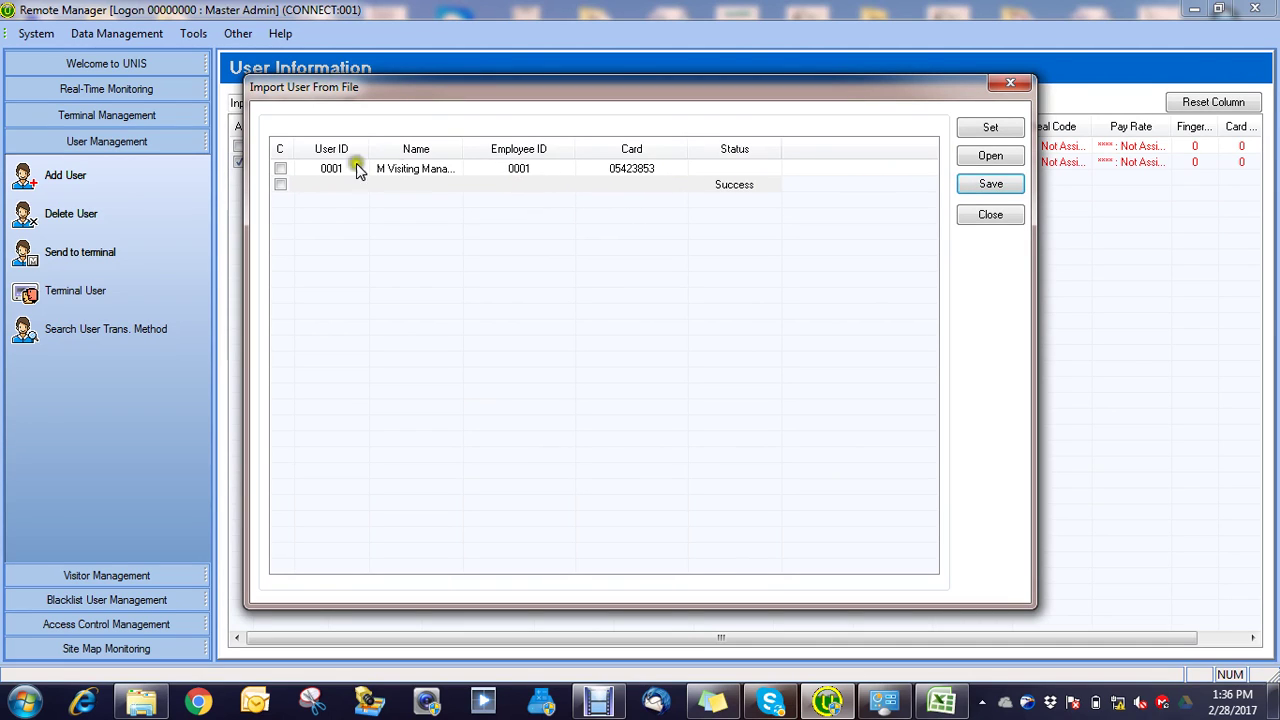
click(281, 184)
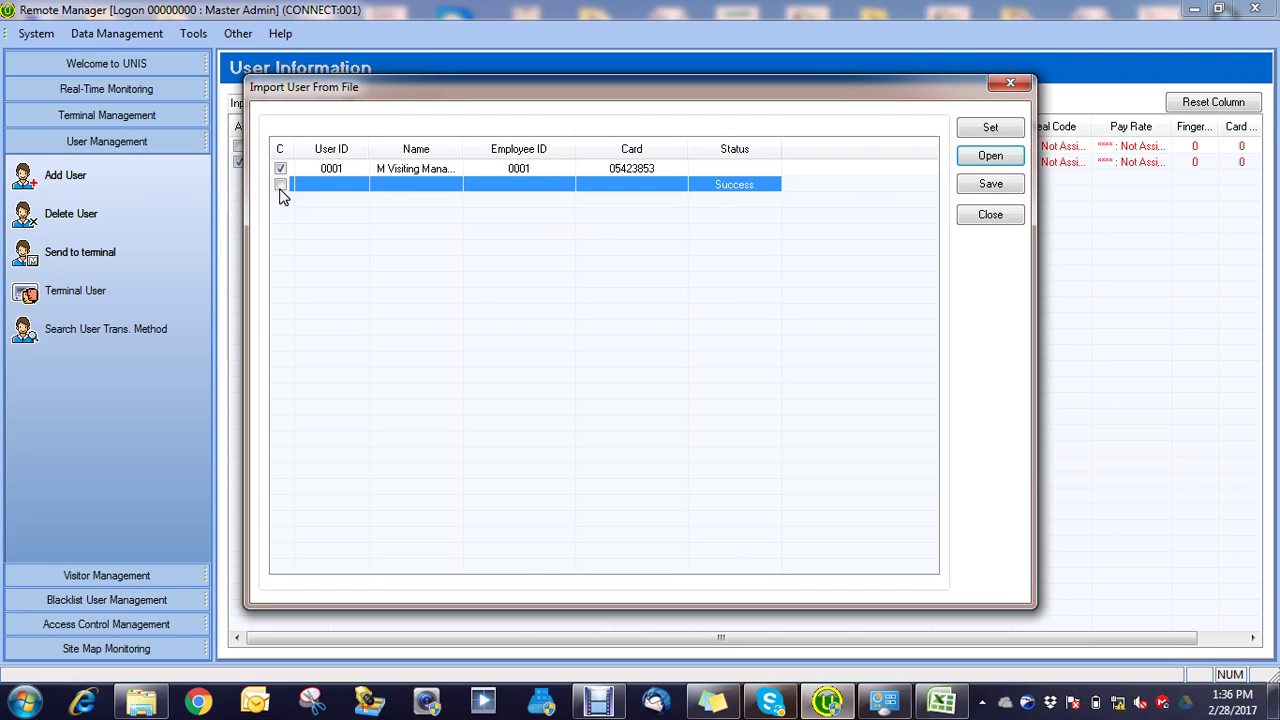
click(990, 214)
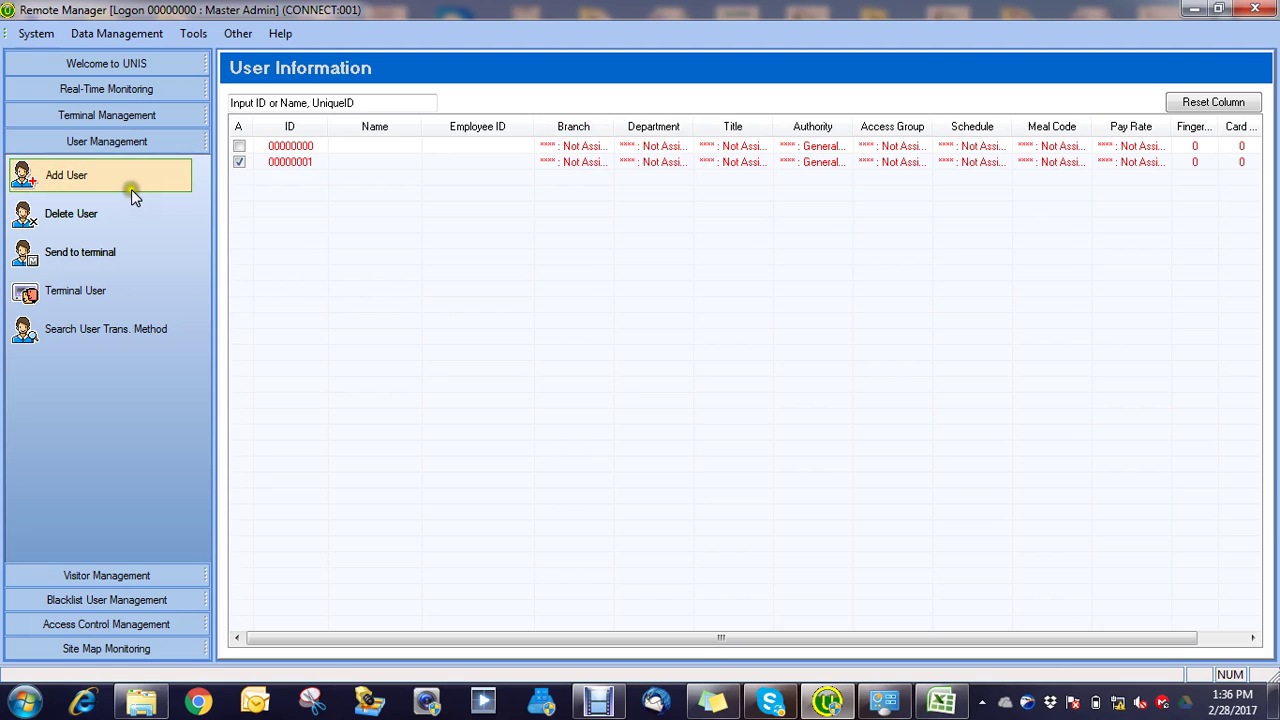
Step: Resend the checked user 00000001 to terminal 0001 Uttara and close the dialog
click(84, 252)
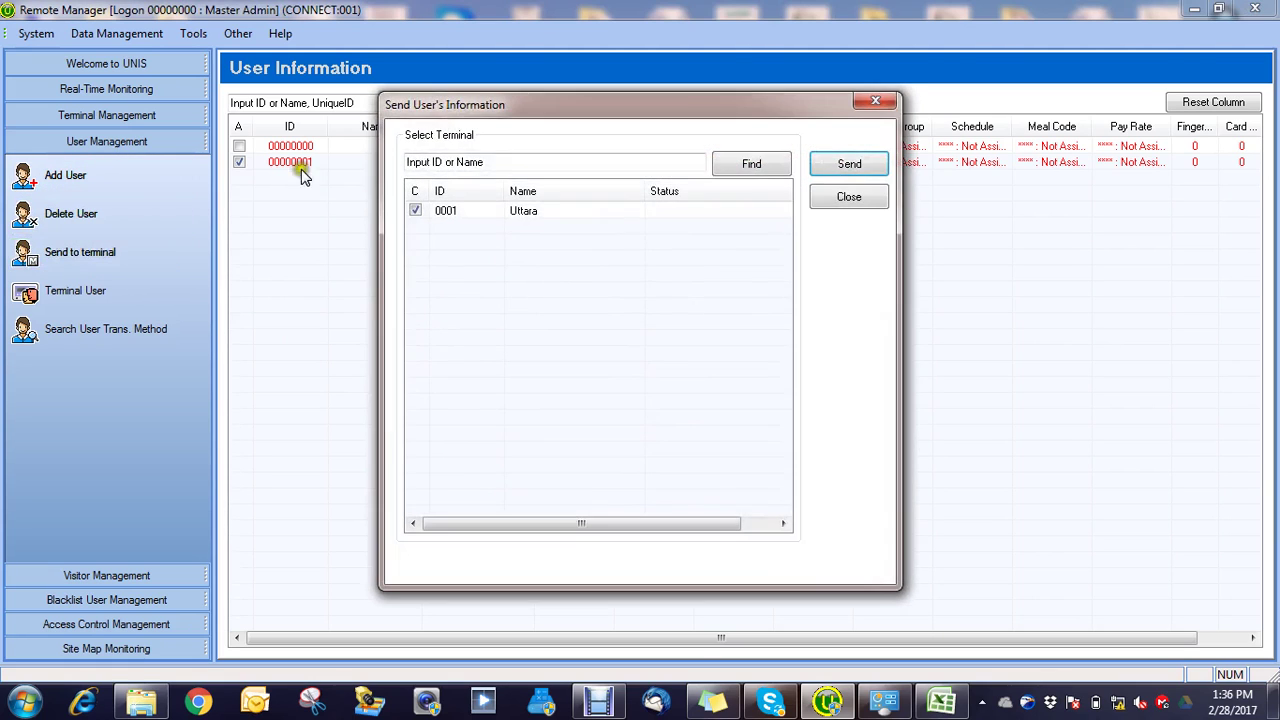
click(840, 165)
click(876, 101)
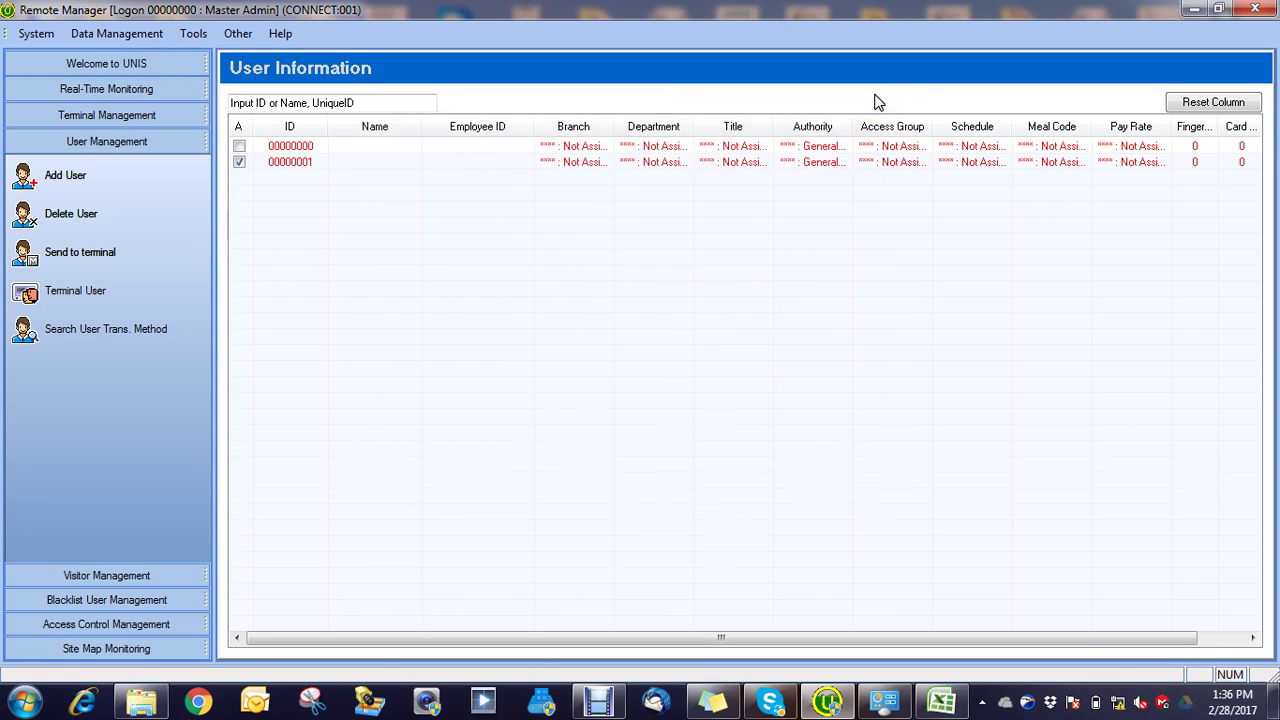
Step: Delete users 00000000 and 00000001 from the list, then minimize UNIS Remote Manager
click(240, 146)
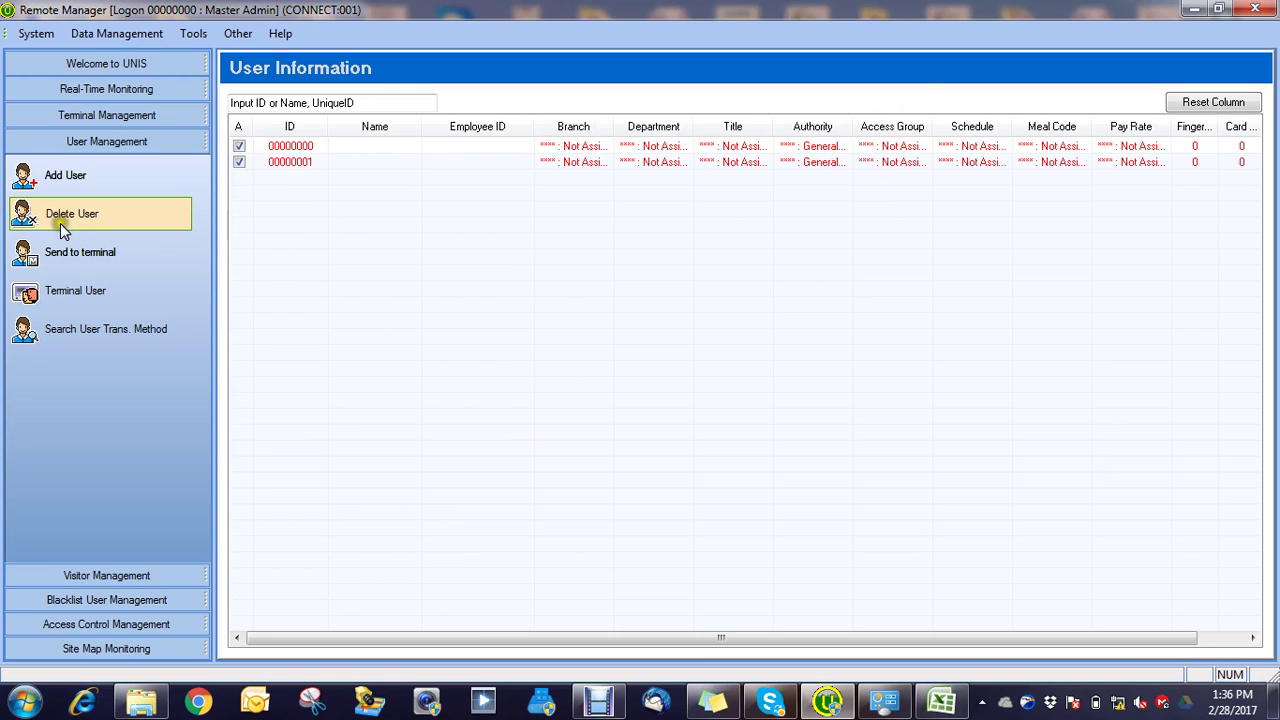
click(60, 218)
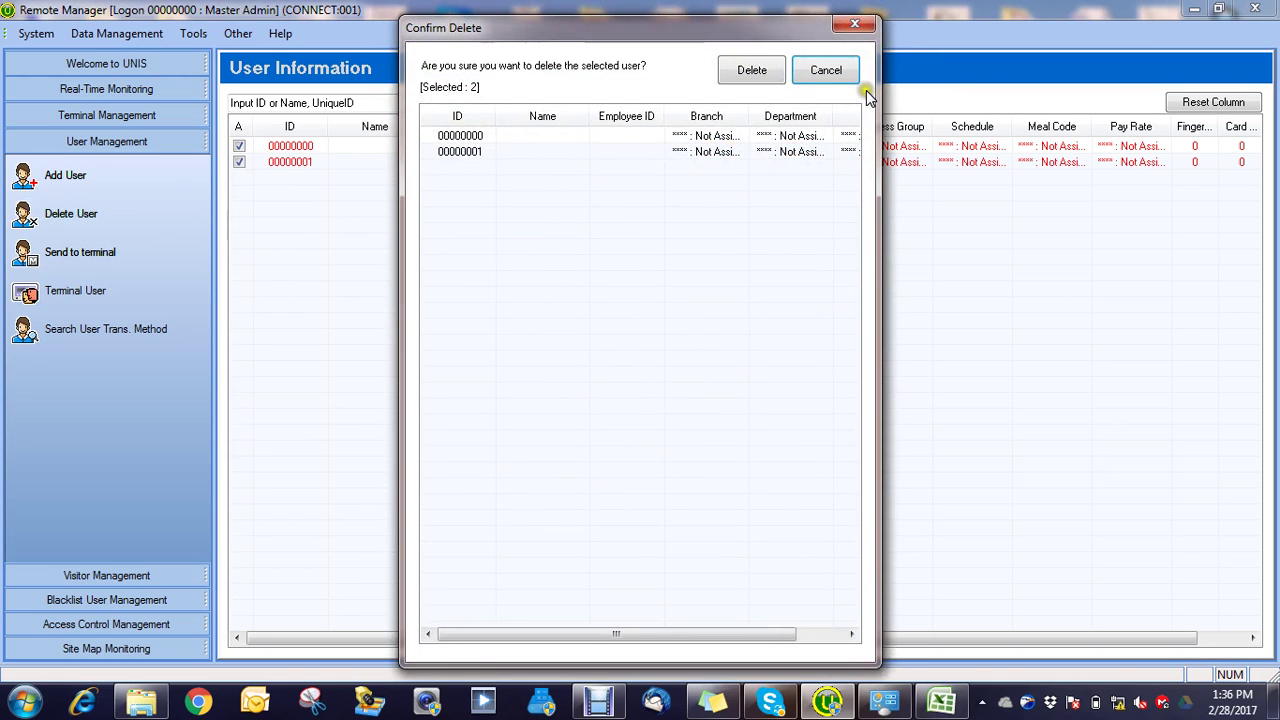
click(762, 74)
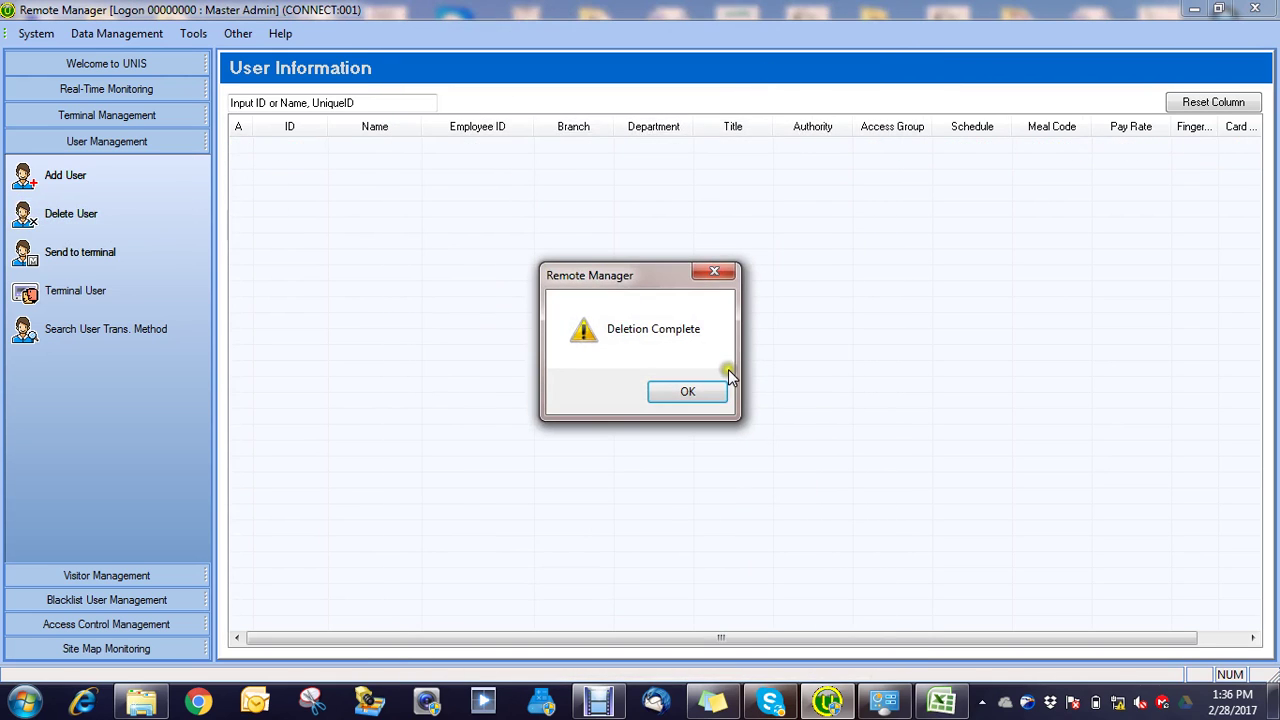
click(707, 401)
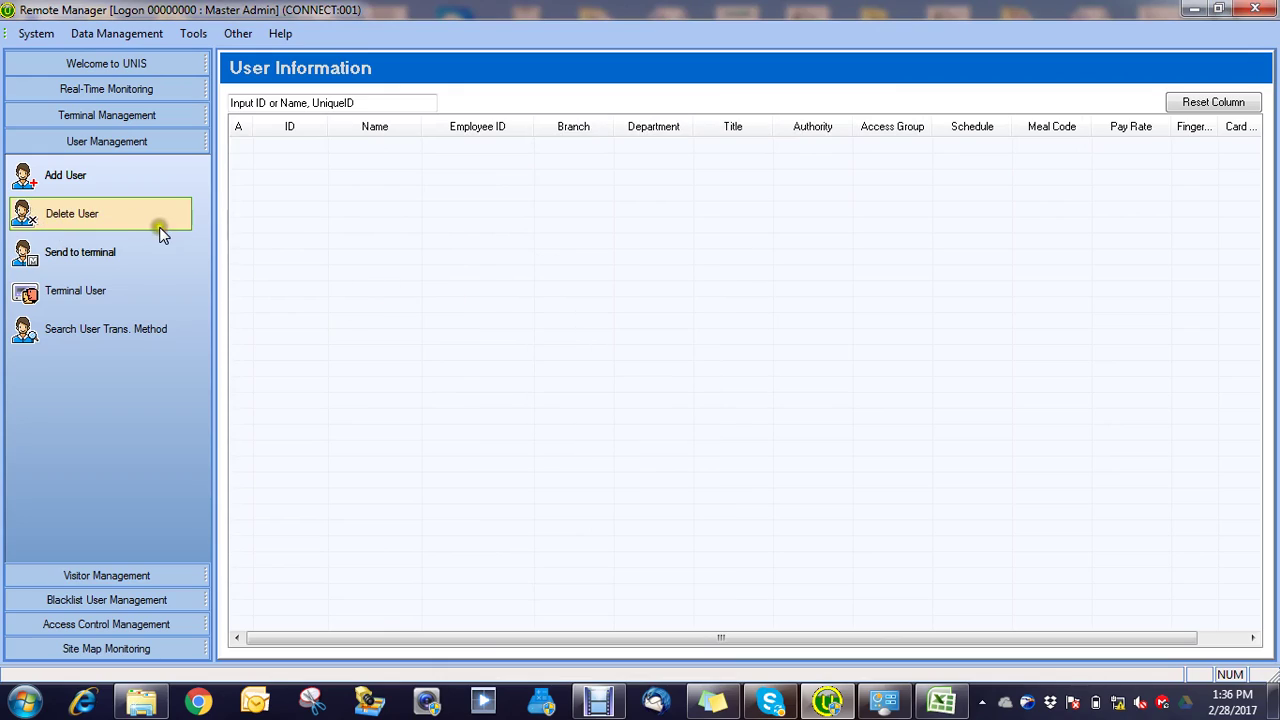
click(1194, 9)
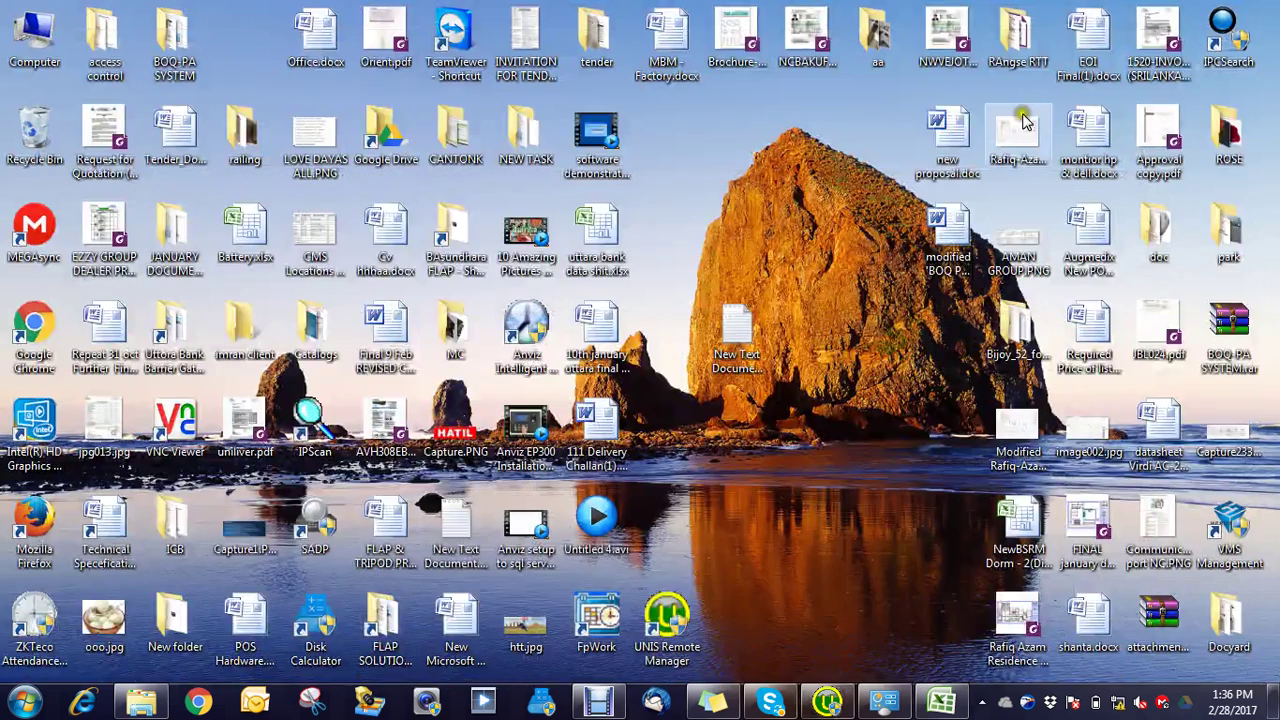
Step: Check and close New Text Document (2).txt, then open the empty New Text Document
double_click(737, 369)
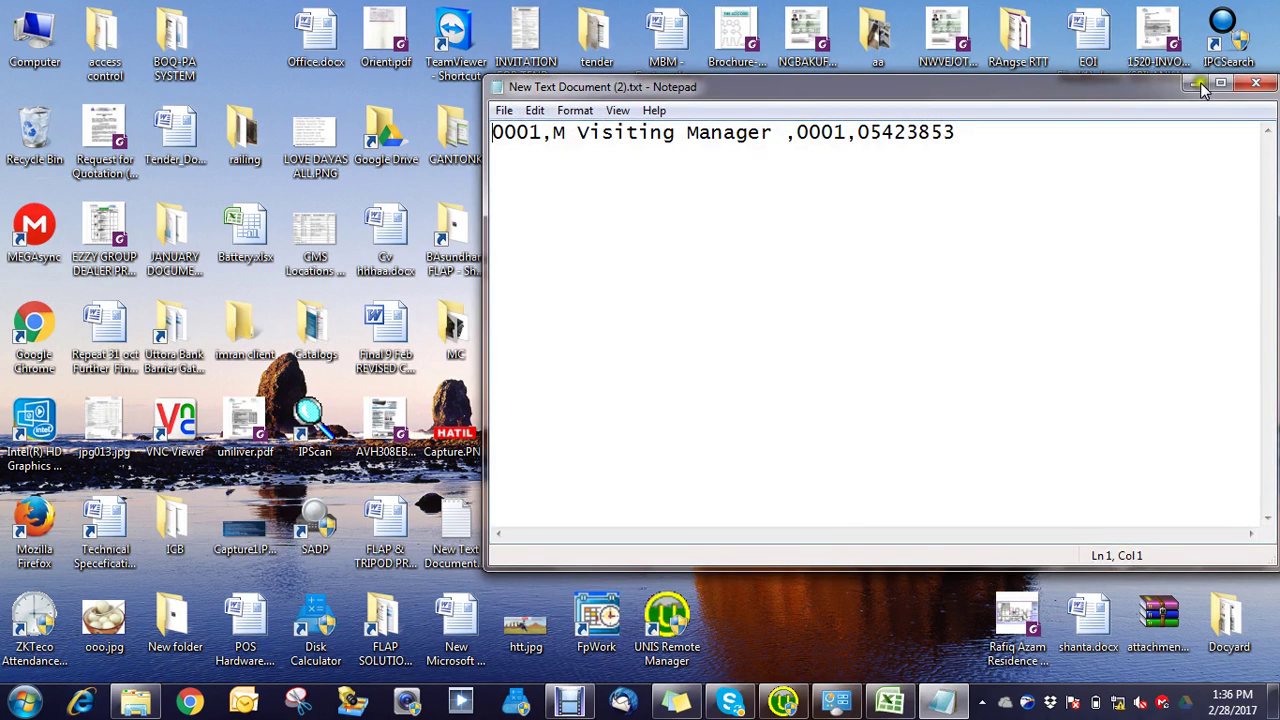
click(1256, 81)
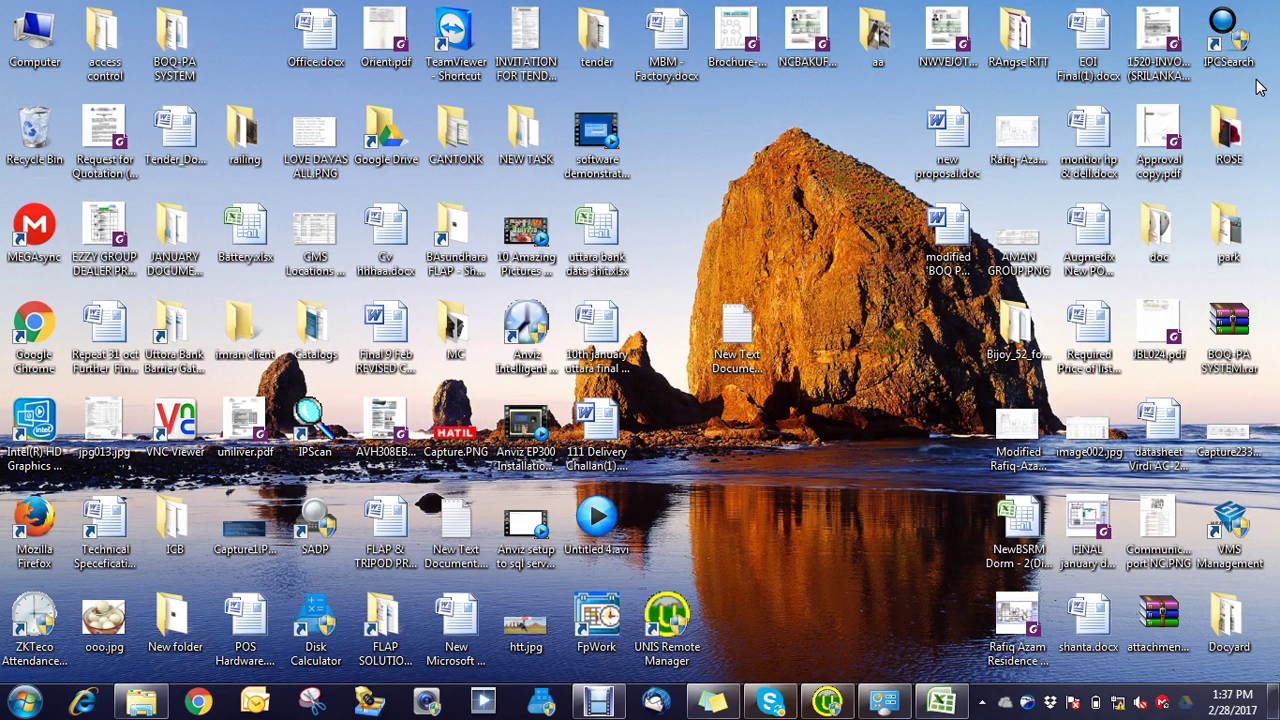
double_click(750, 343)
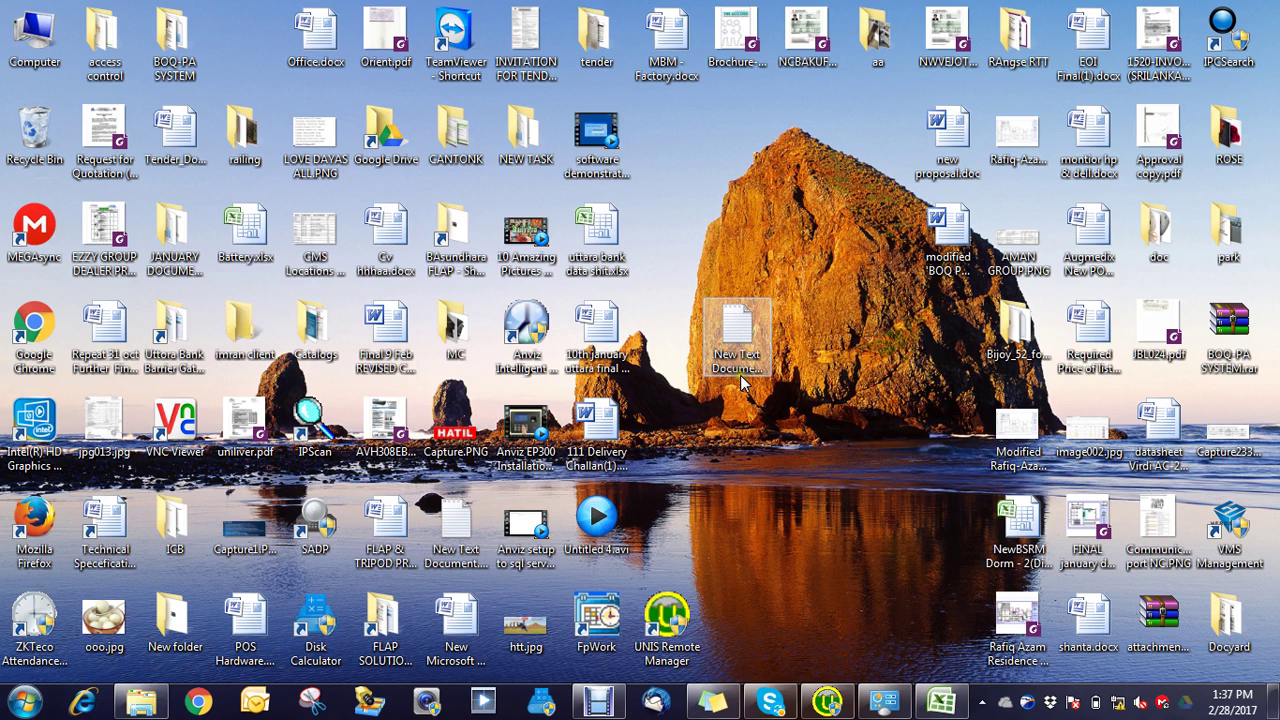
Step: Delete the empty New Text Document.txt to the Recycle Bin and refresh the desktop
right_click(464, 534)
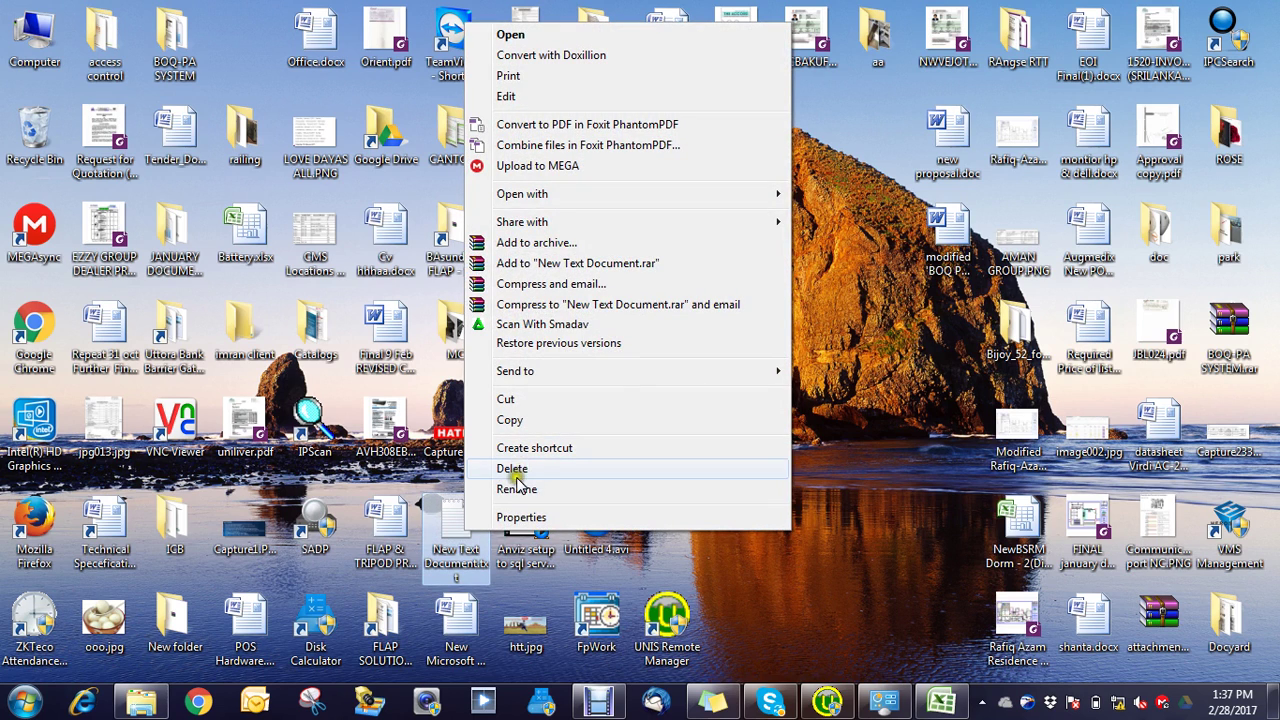
click(514, 470)
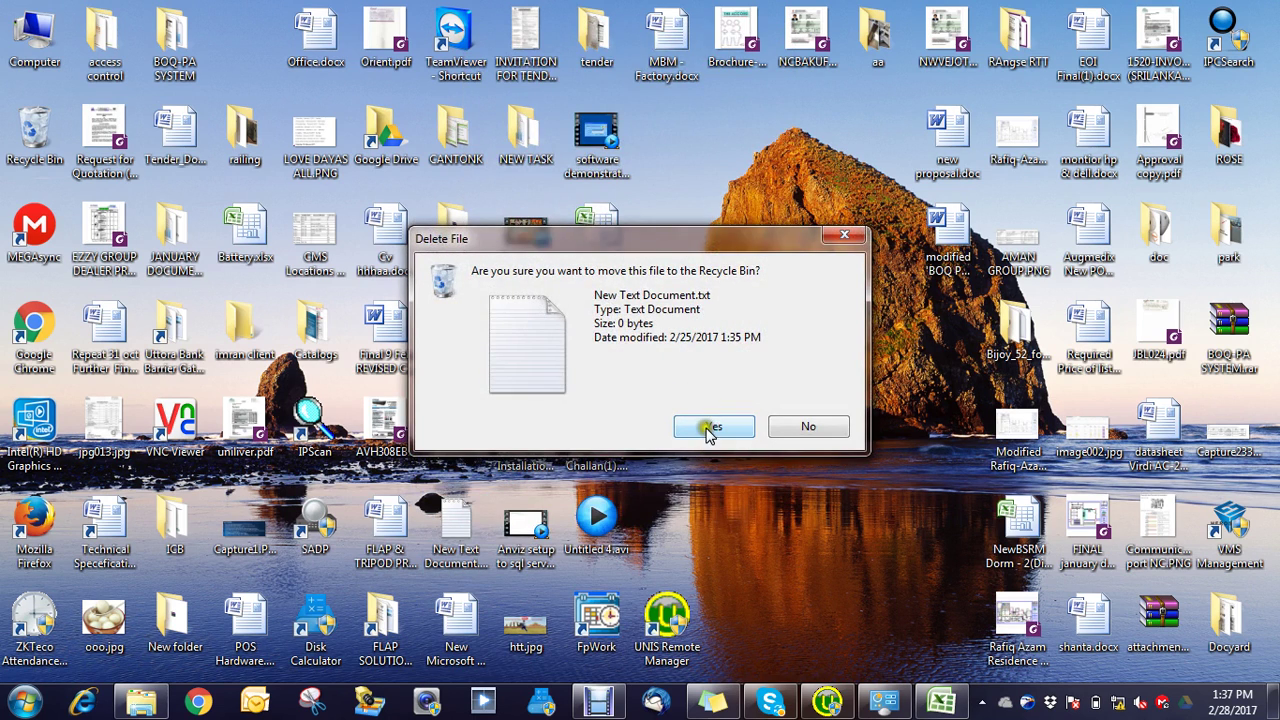
click(709, 428)
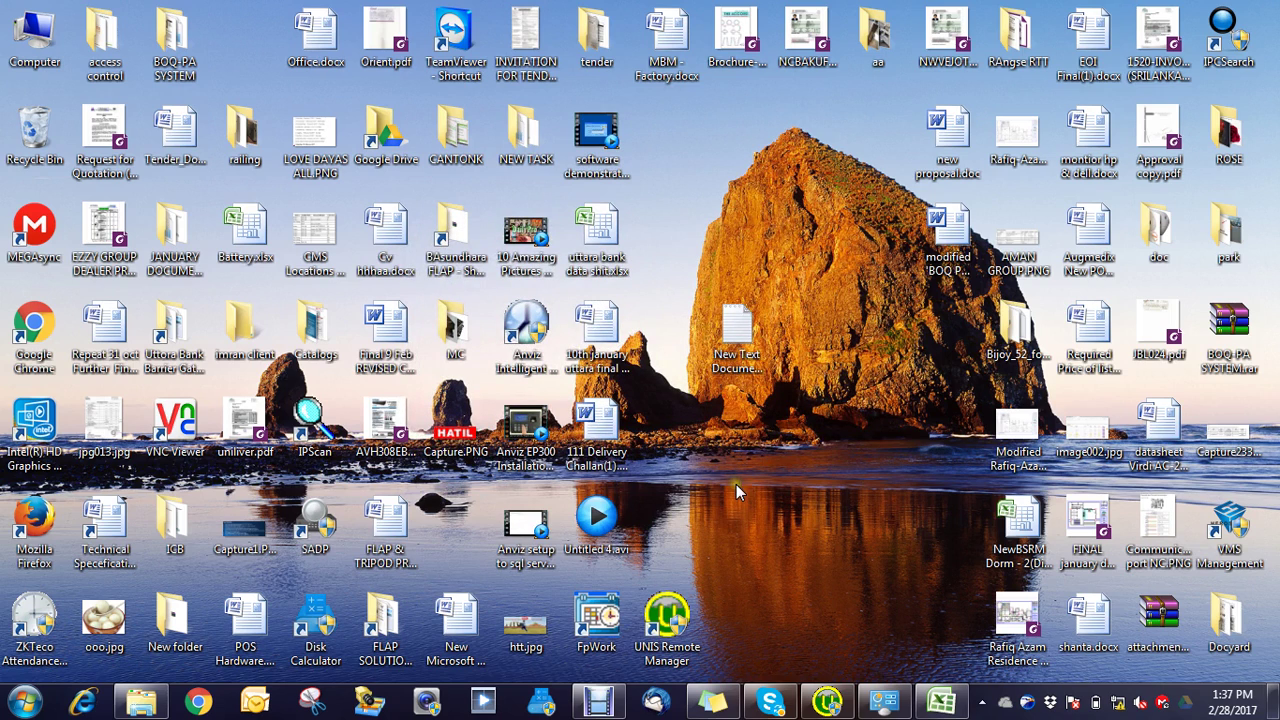
right_click(831, 452)
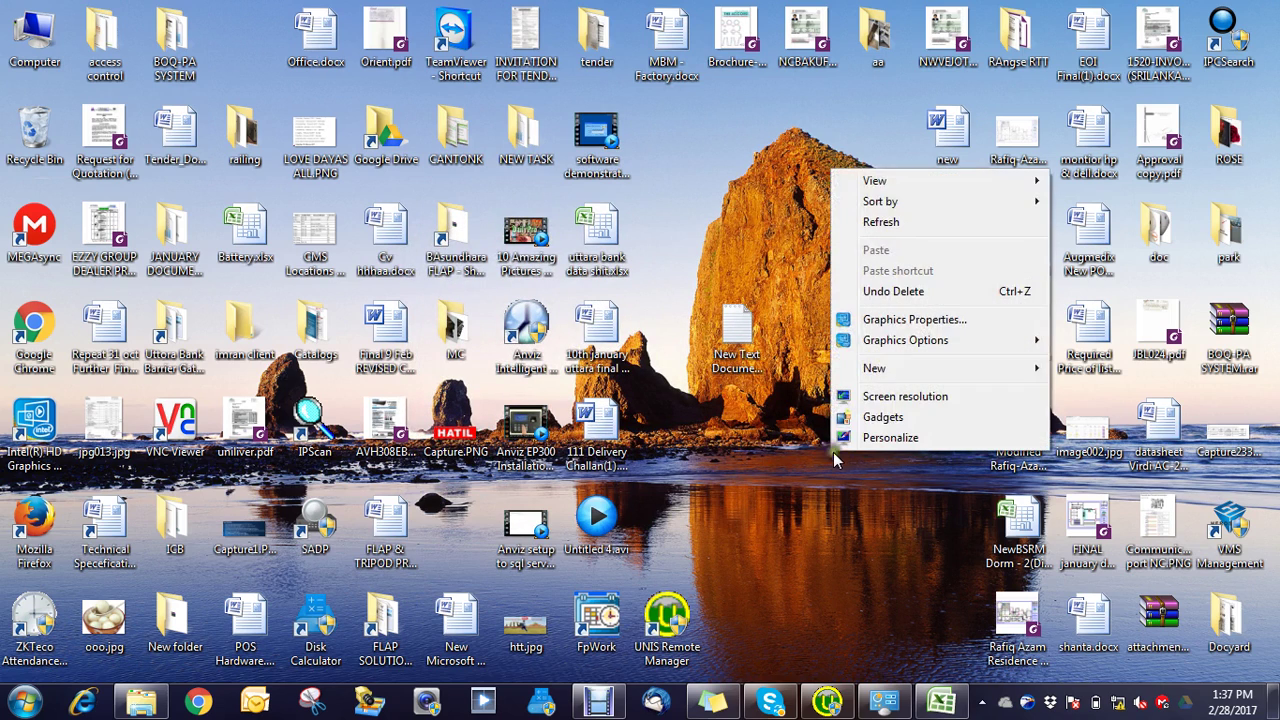
click(882, 221)
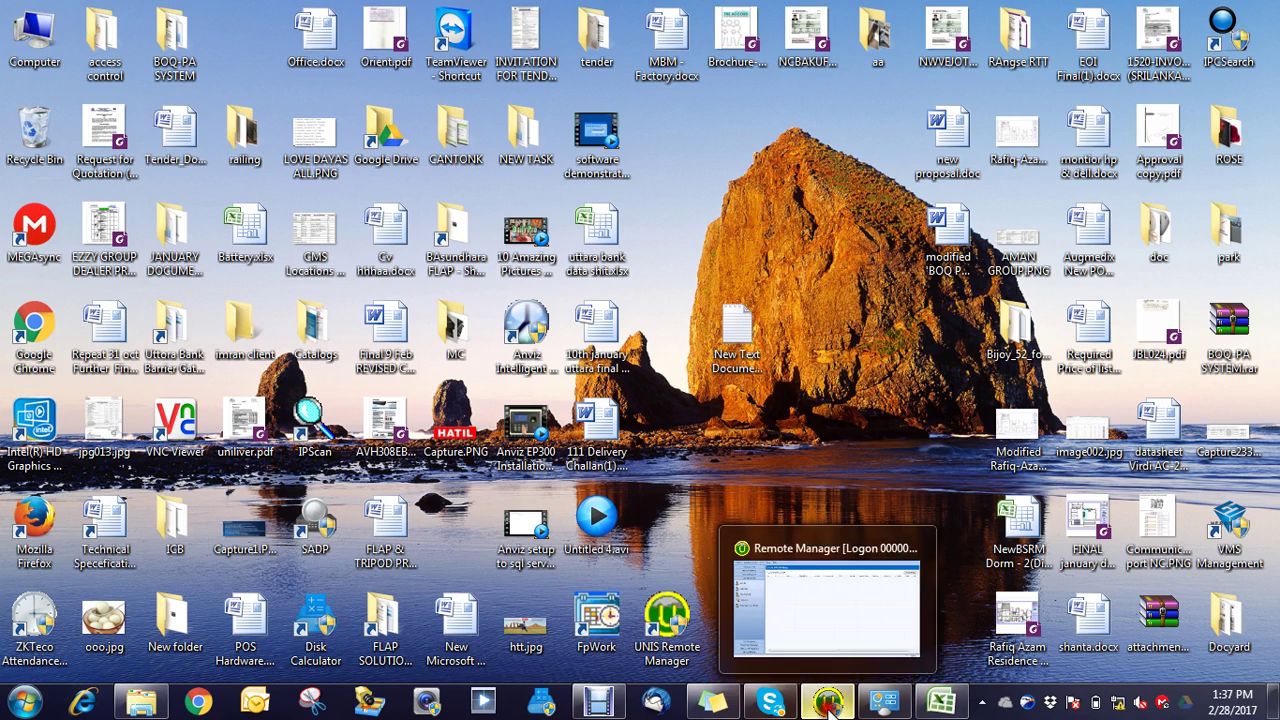
Step: Re-import New Text Document (2).txt via Import Users From File, save it, and close the window
click(827, 703)
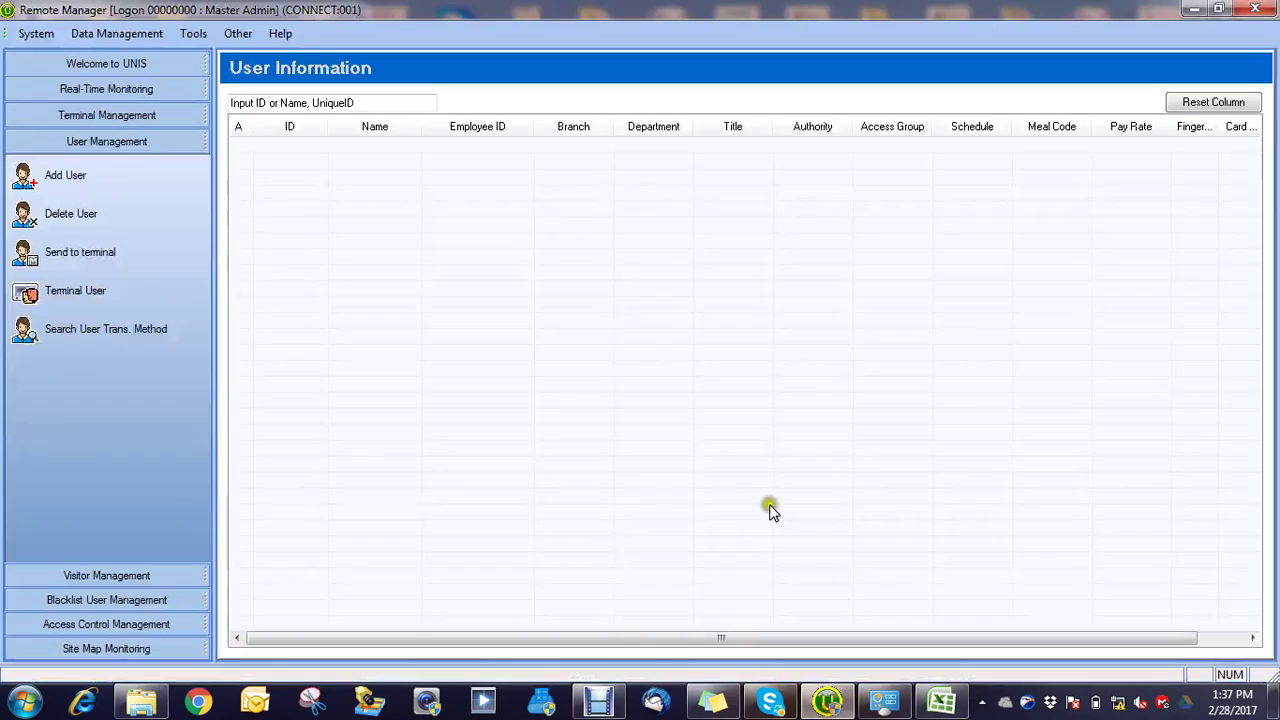
click(107, 33)
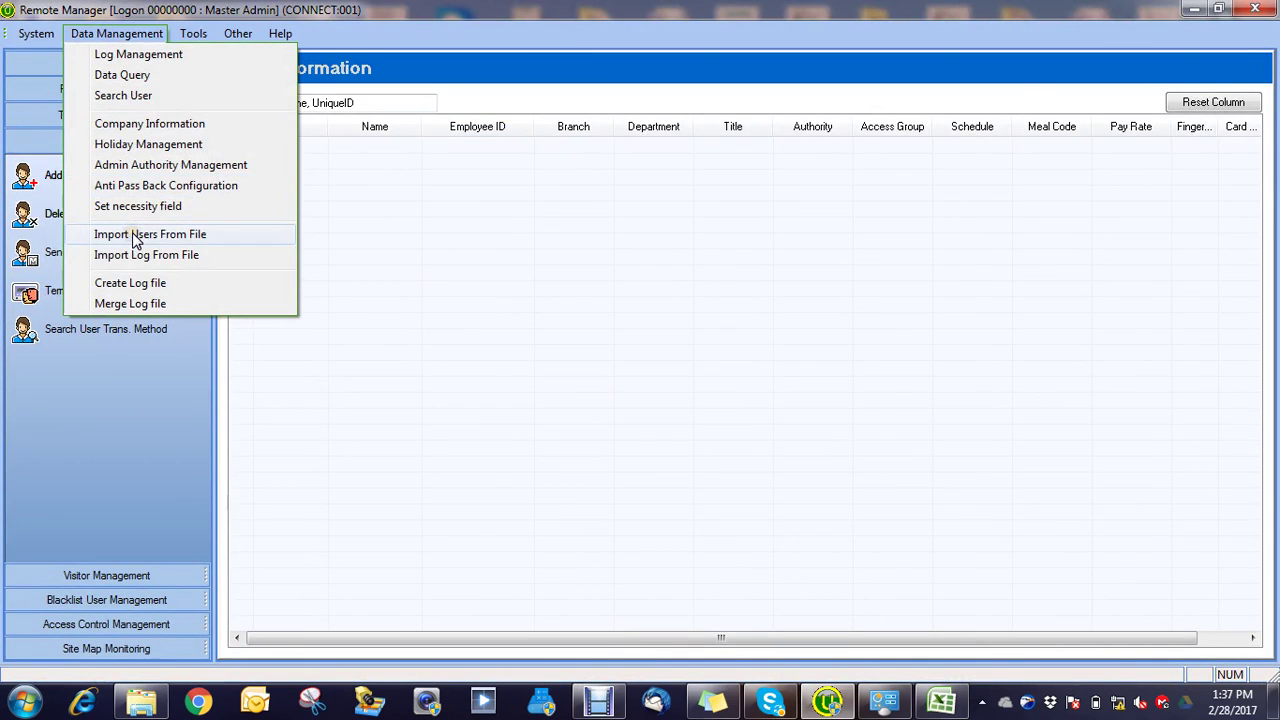
click(137, 241)
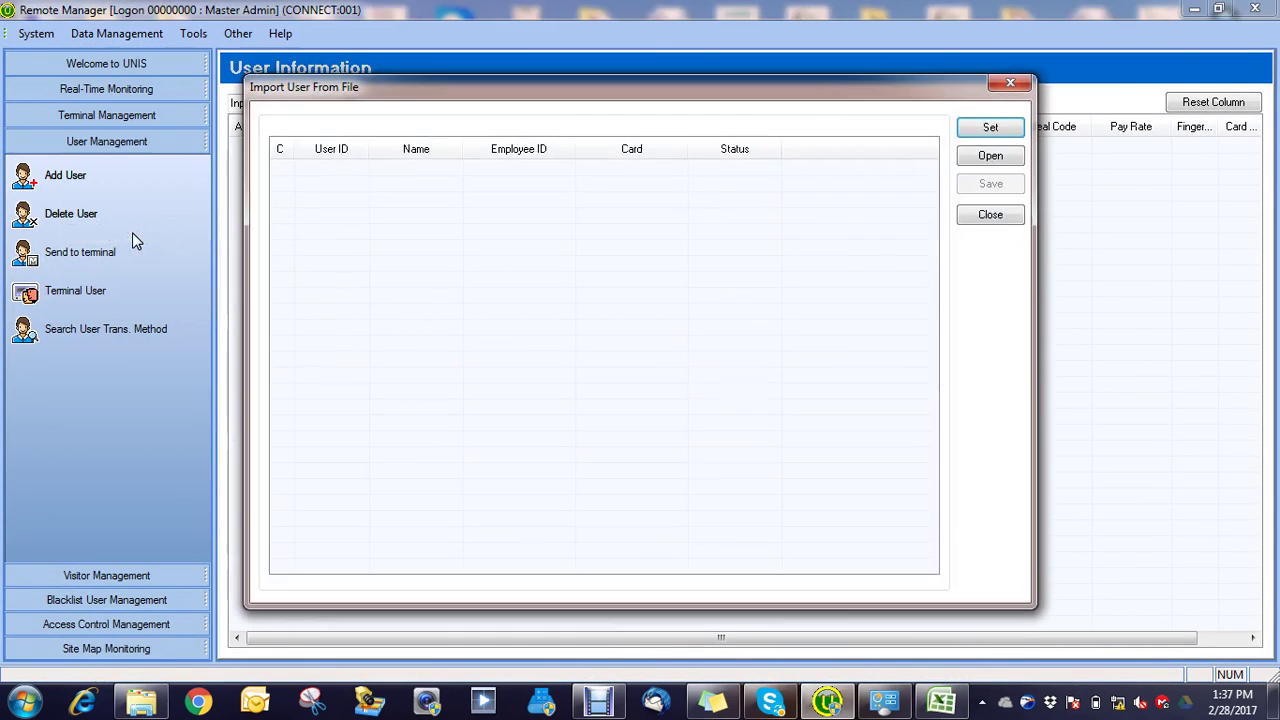
click(992, 158)
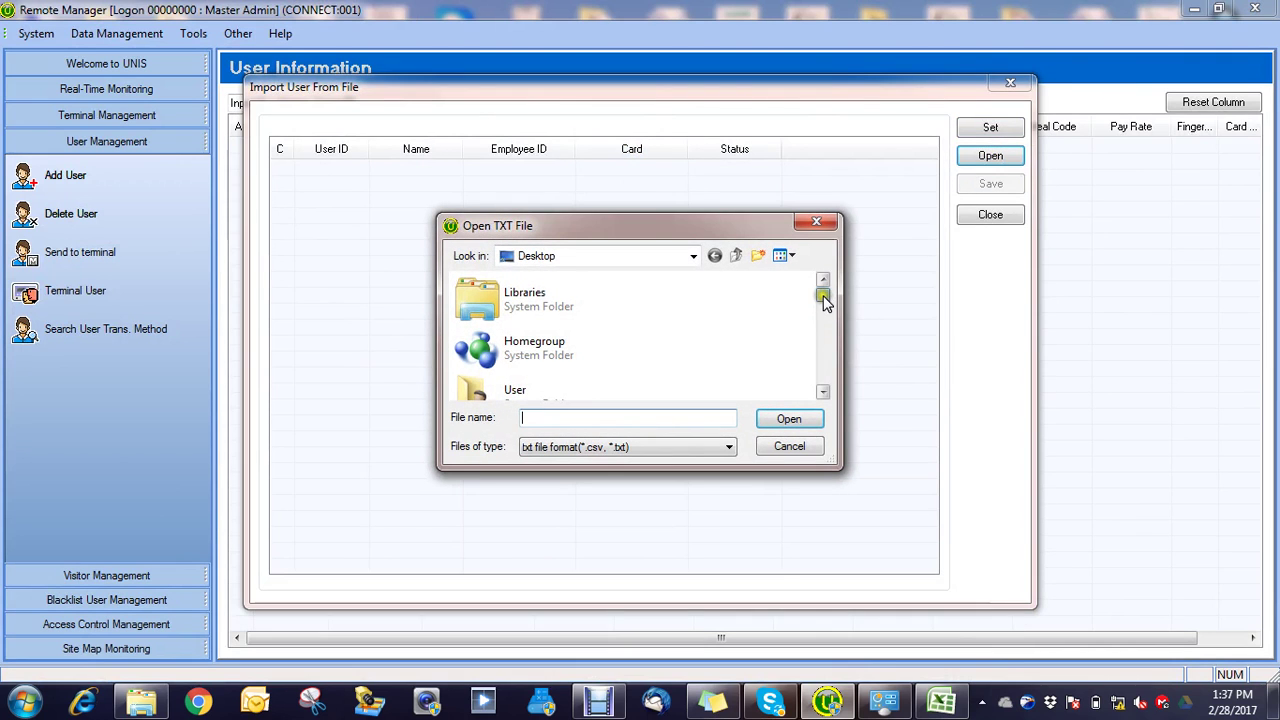
drag(824, 300, 827, 383)
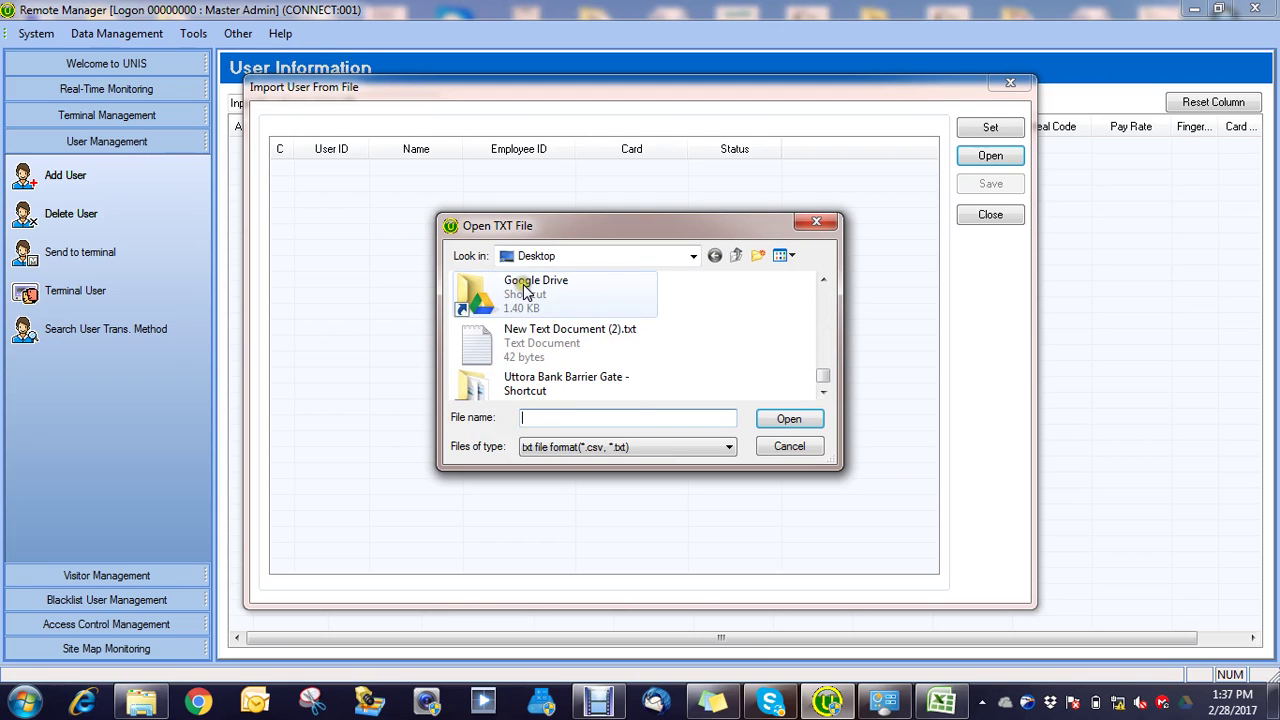
click(530, 335)
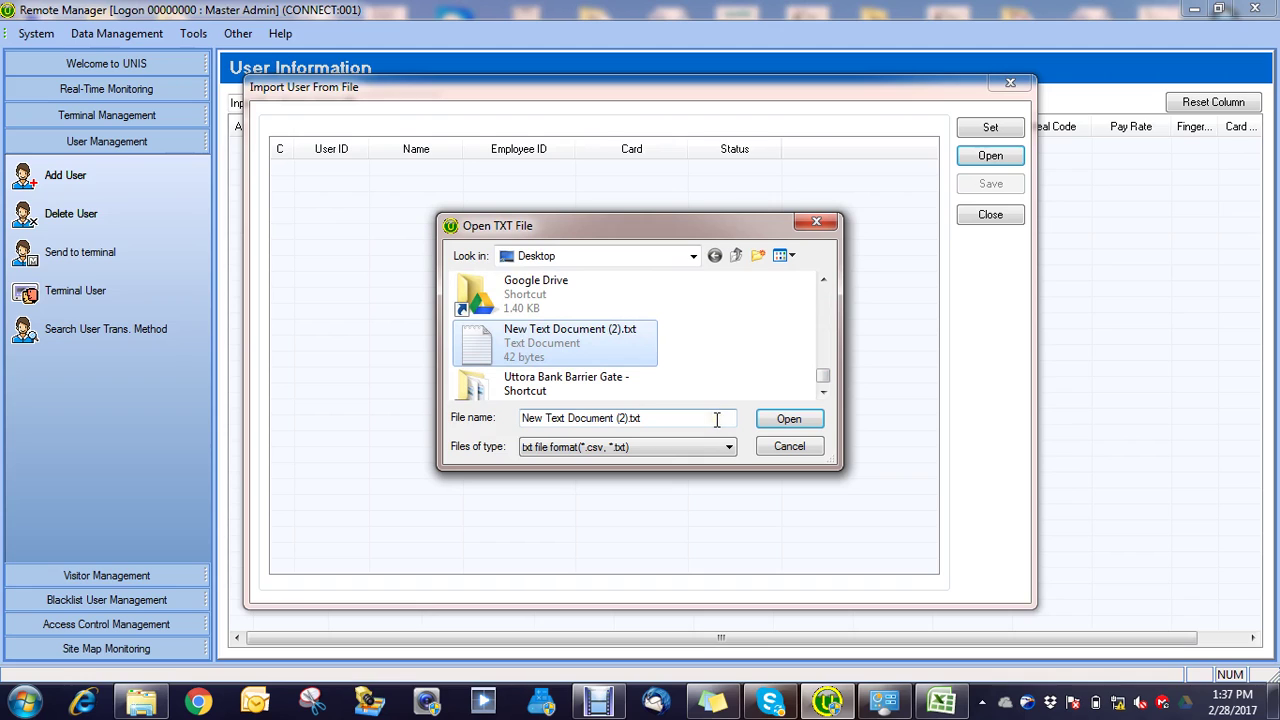
click(789, 420)
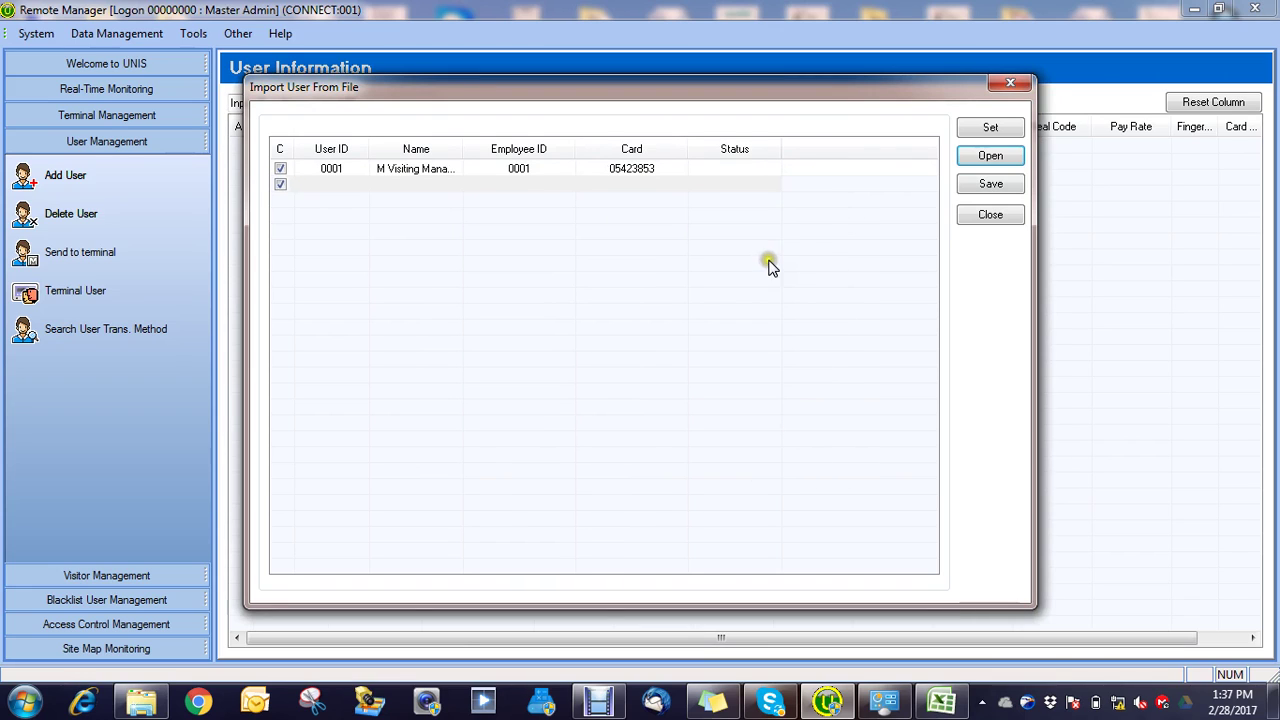
click(988, 185)
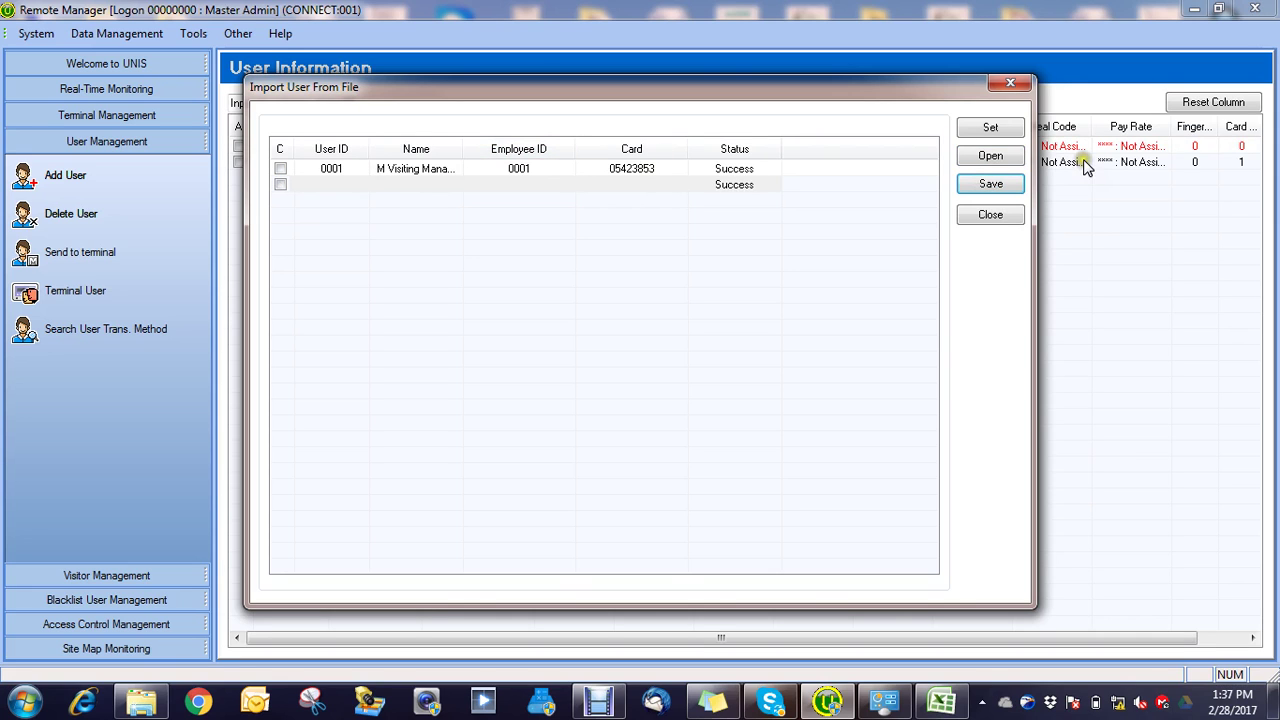
click(1012, 84)
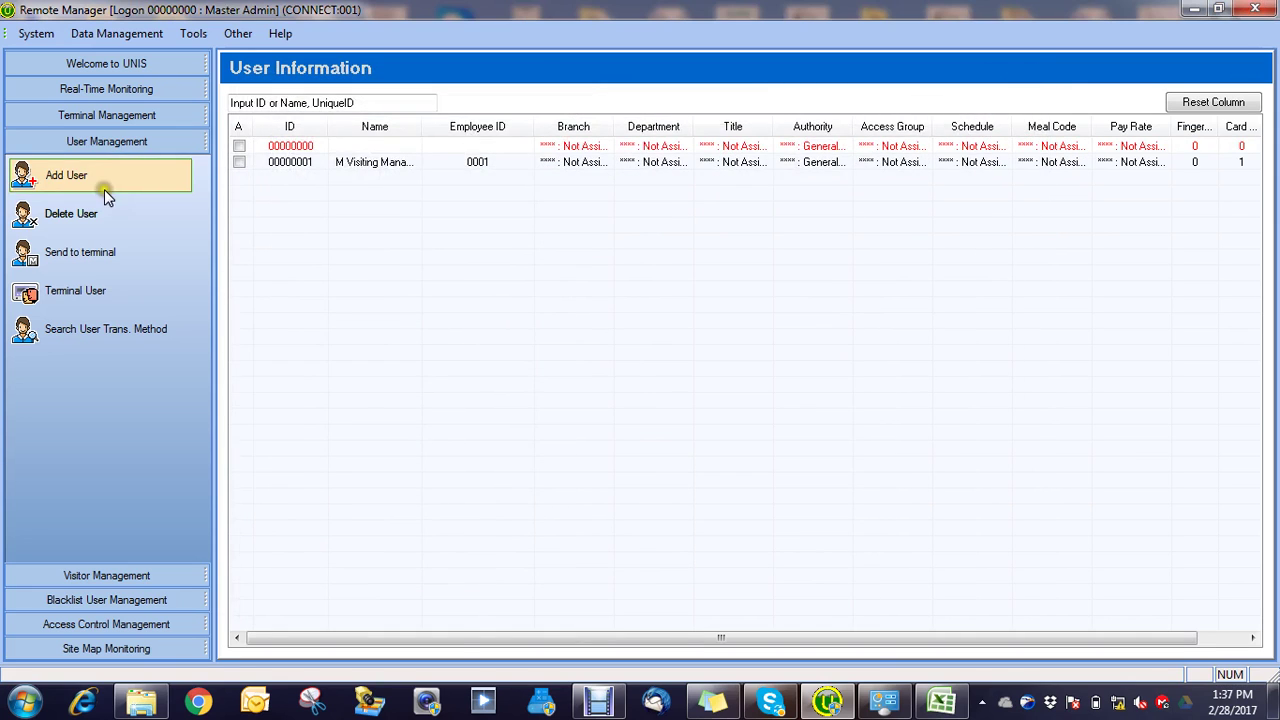
Step: Send user 00000001 to terminal 0001 Uttara, confirming 1/1 users received
click(85, 252)
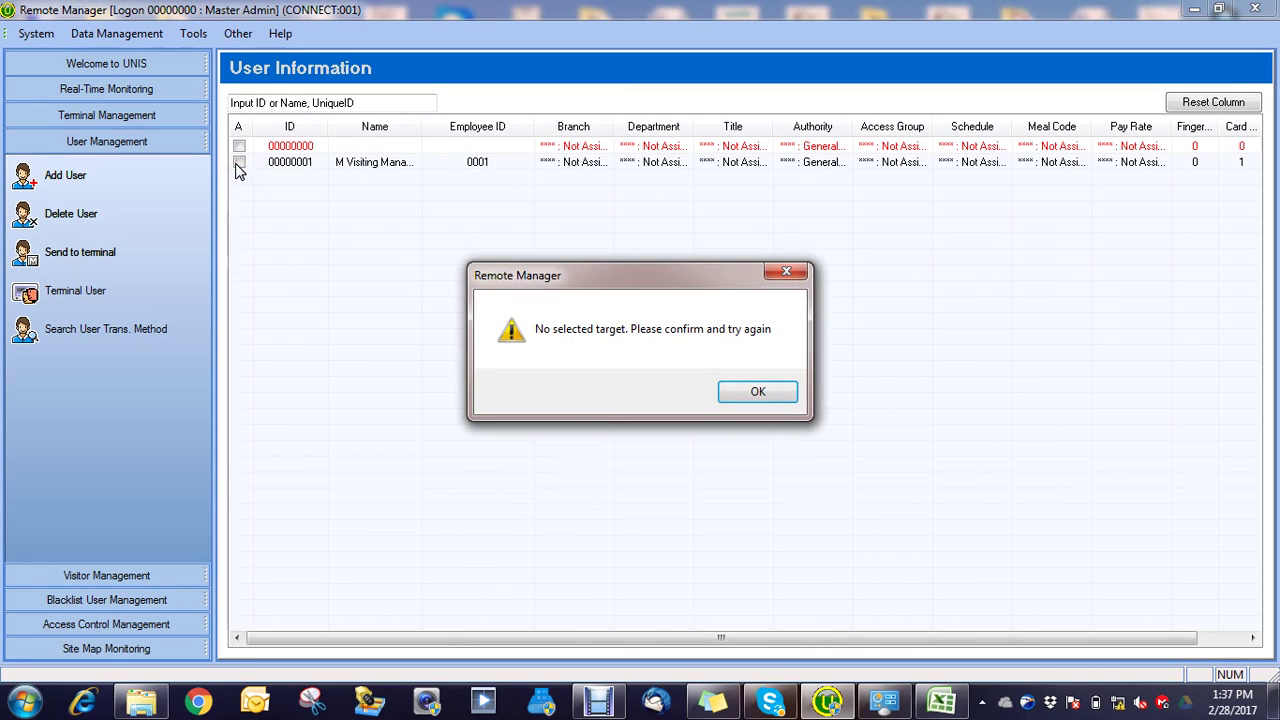
click(786, 272)
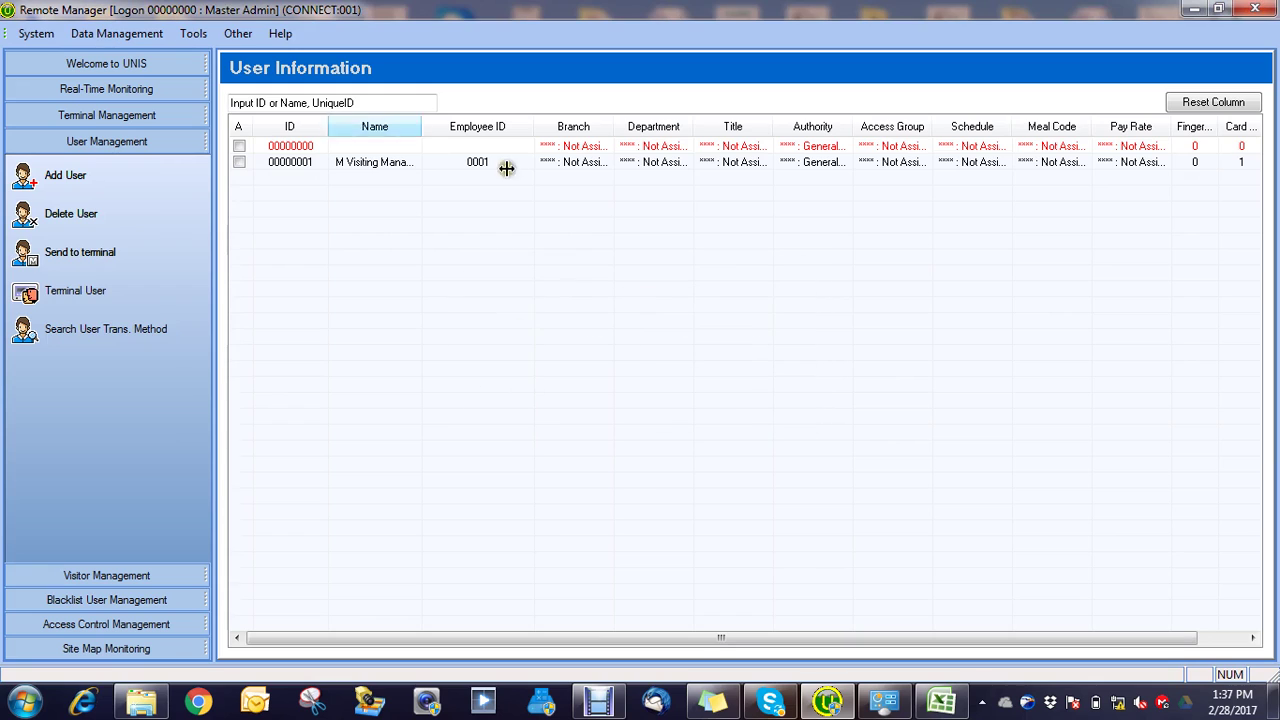
click(240, 163)
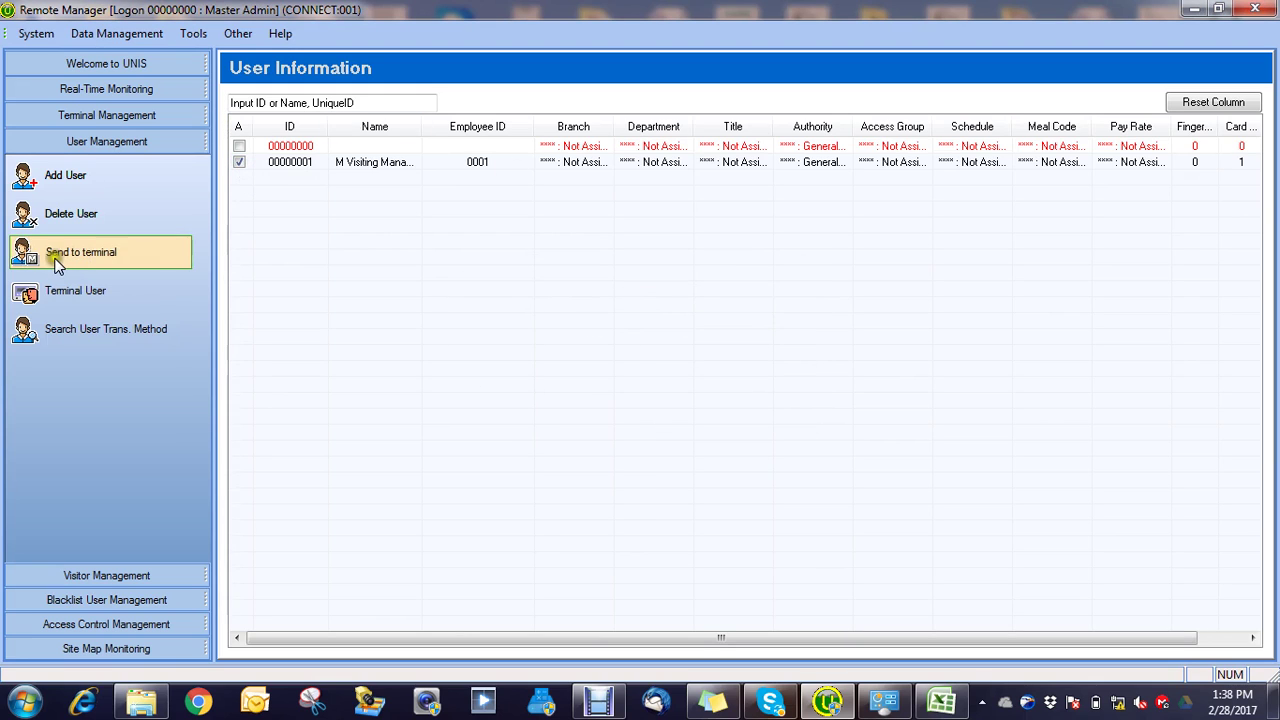
click(62, 255)
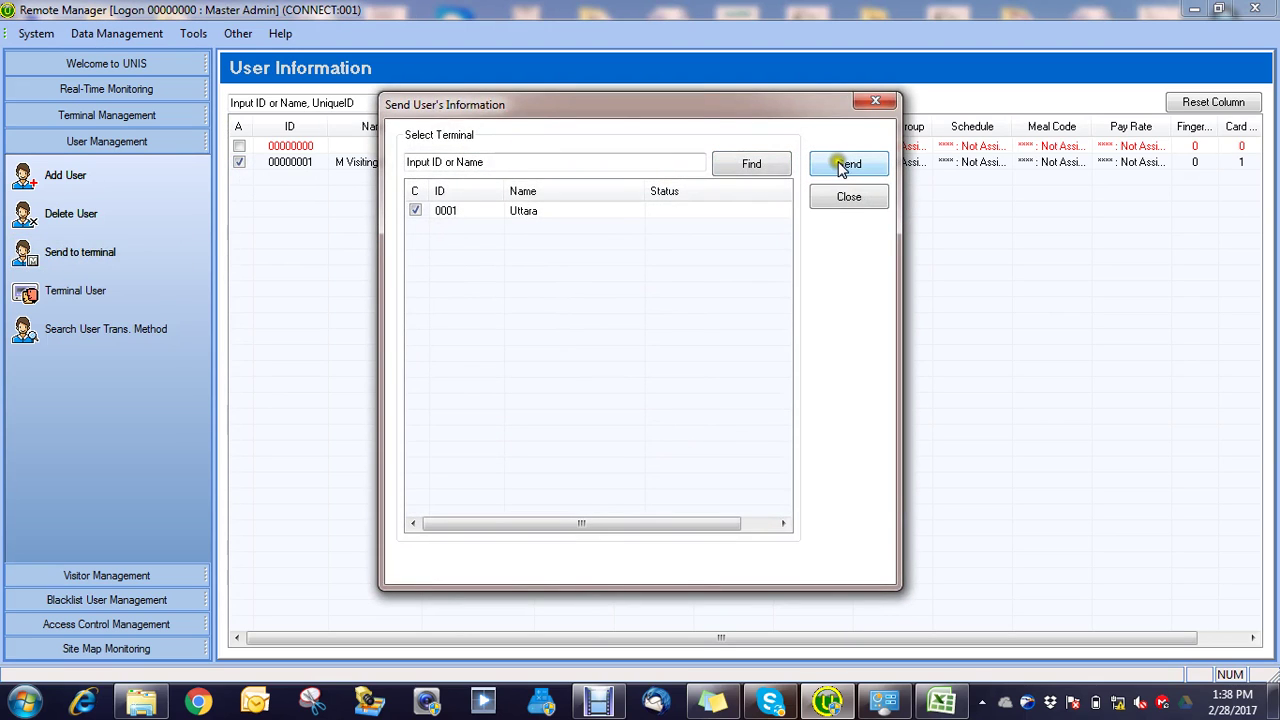
click(848, 167)
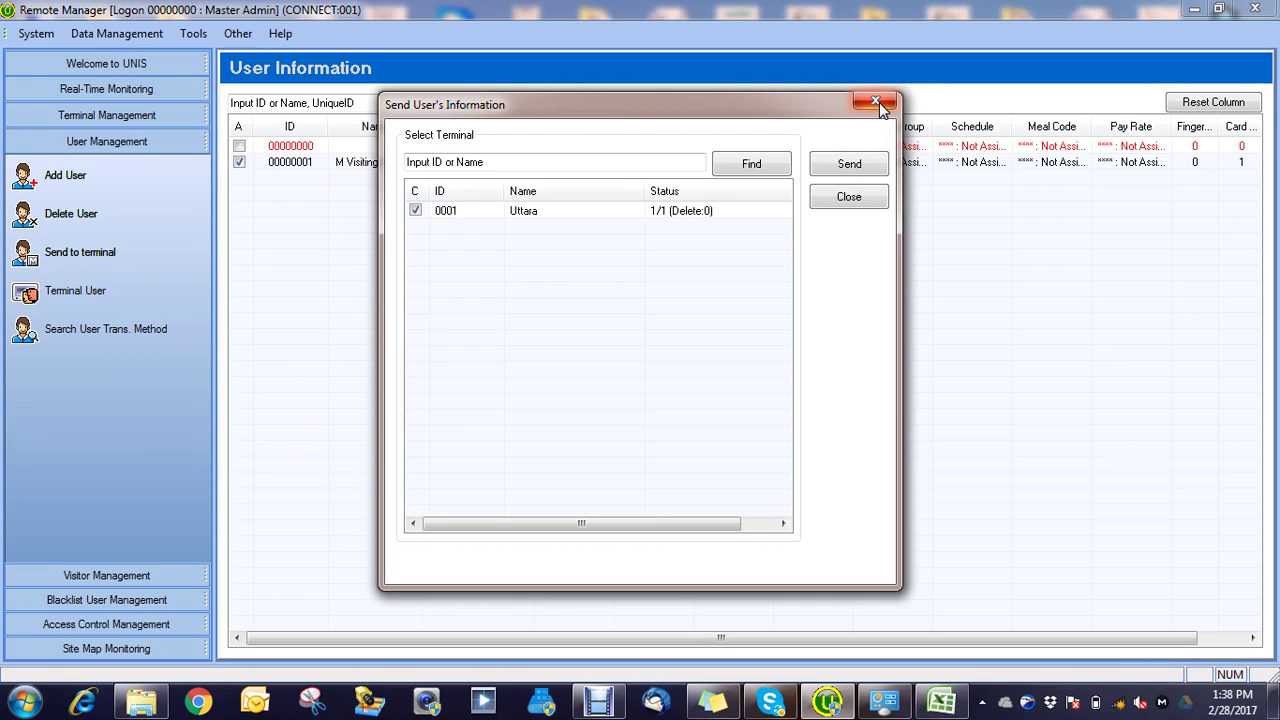
click(876, 102)
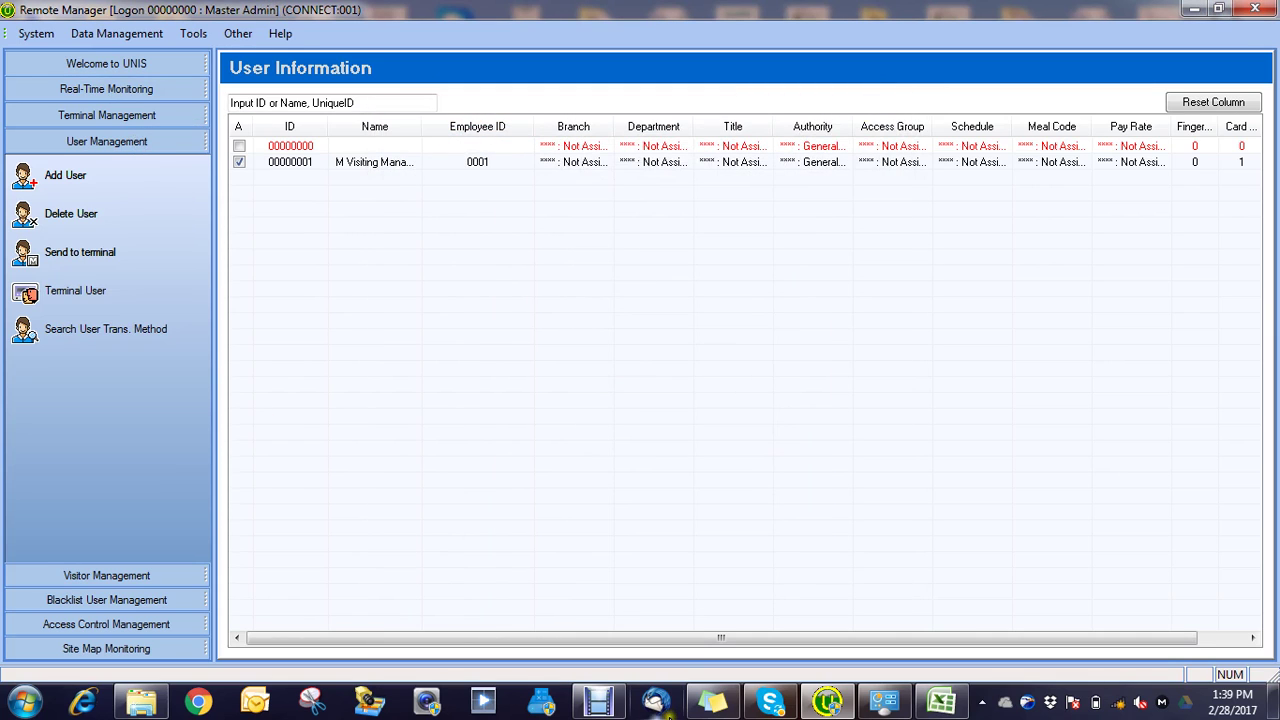
Step: Minimize Remote Manager and try launching FpWork, dismissing the ODBC entry errors
mouse_move(826, 706)
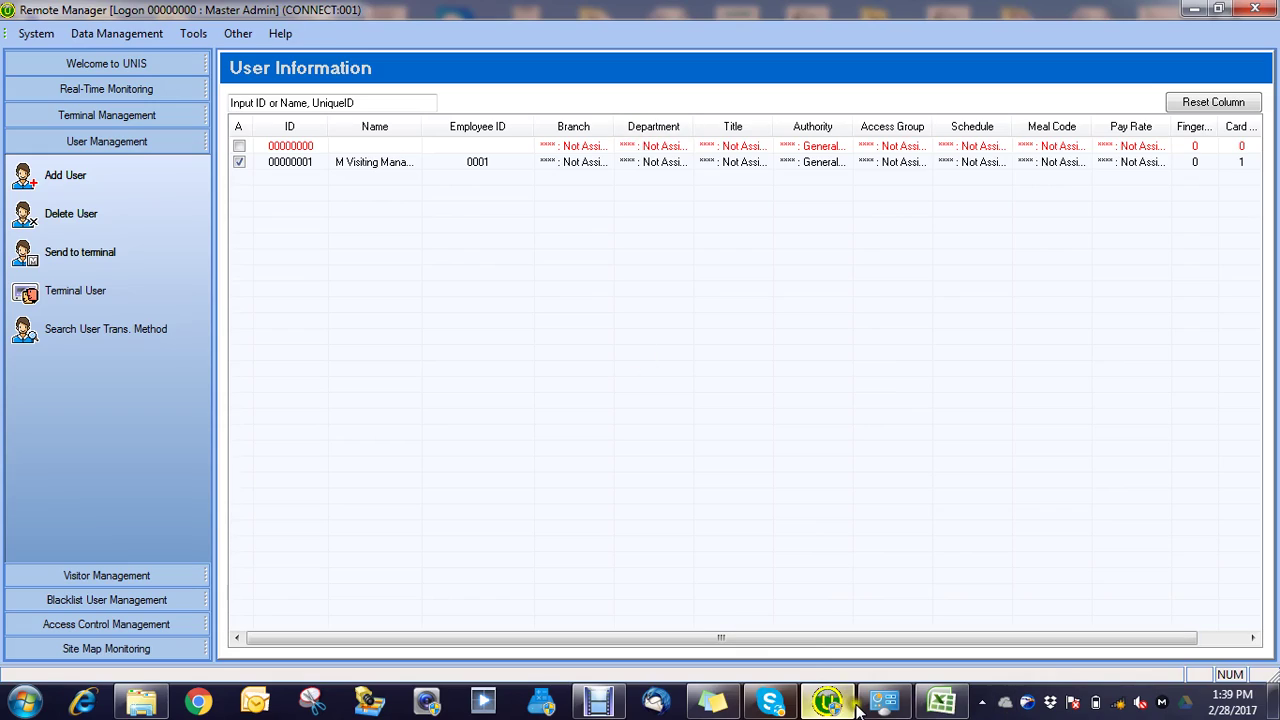
click(1194, 8)
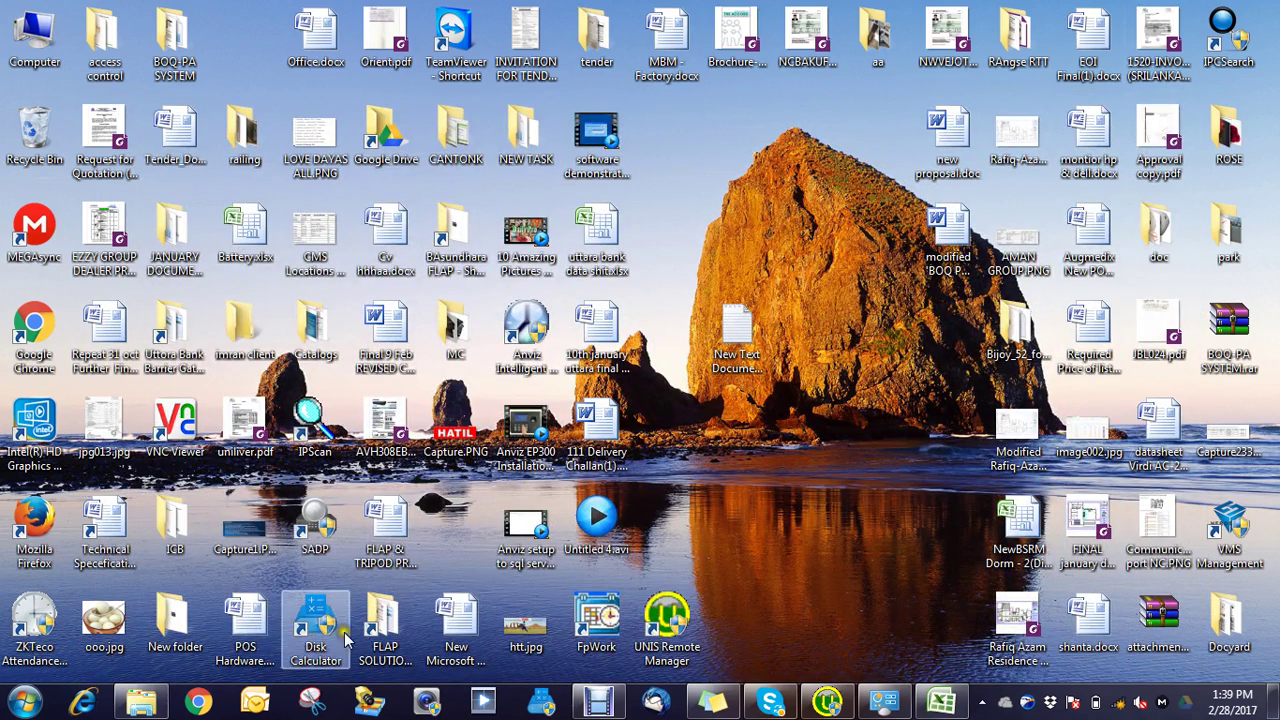
double_click(597, 616)
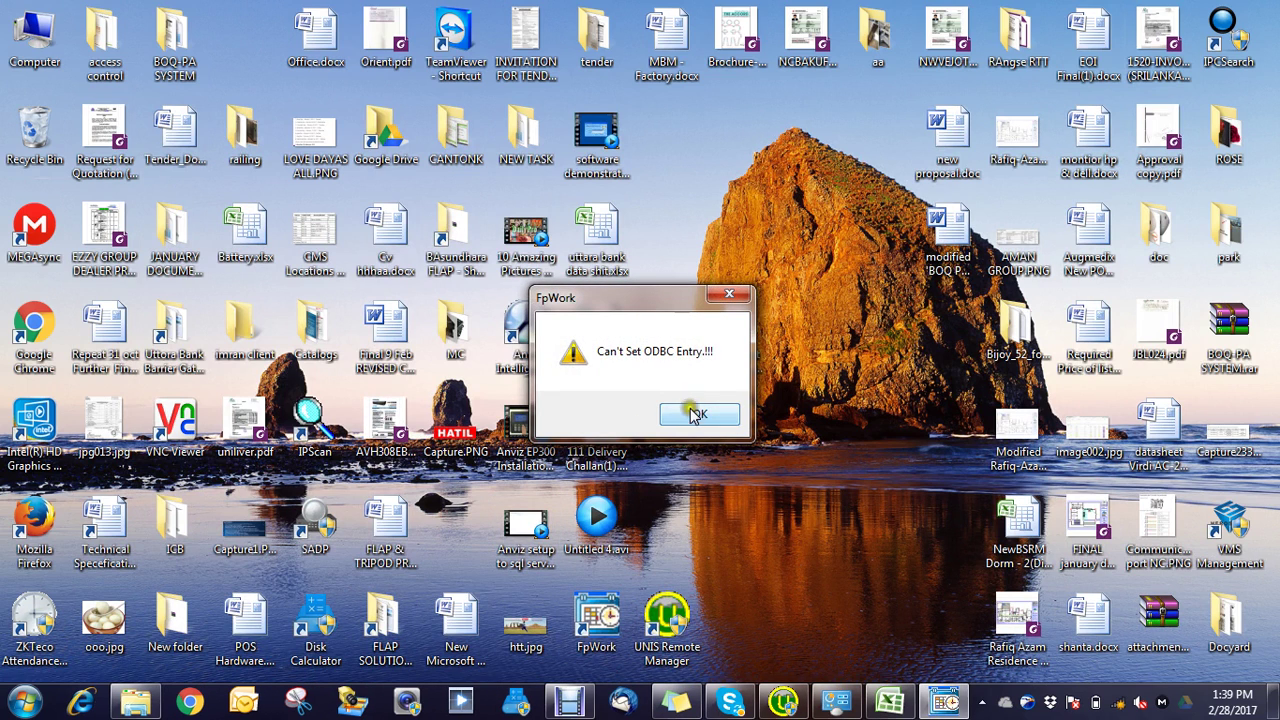
click(697, 415)
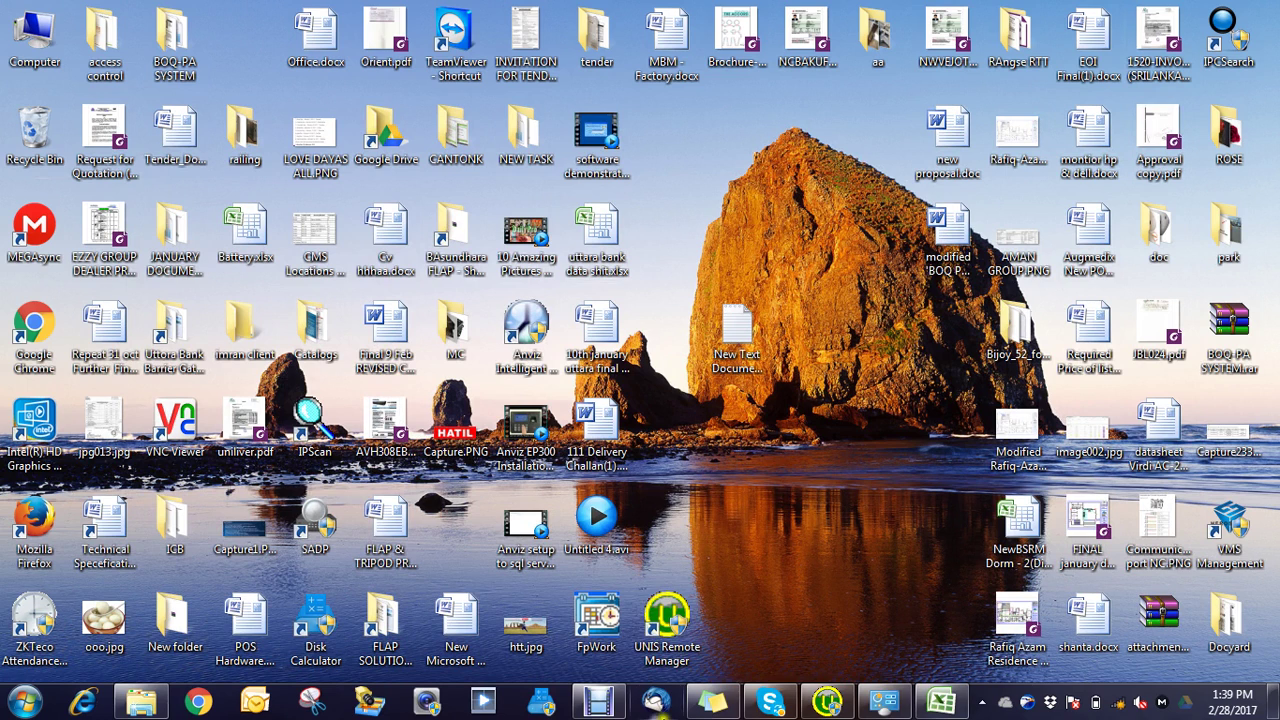
double_click(603, 625)
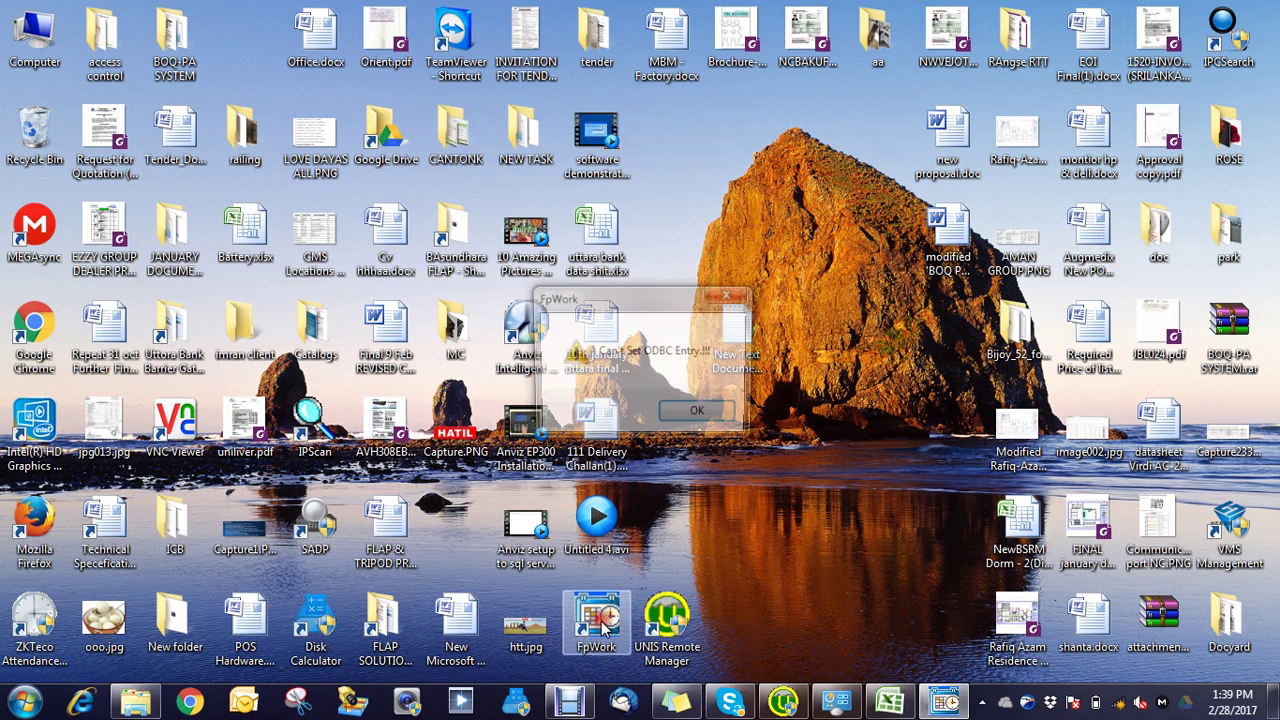
click(699, 412)
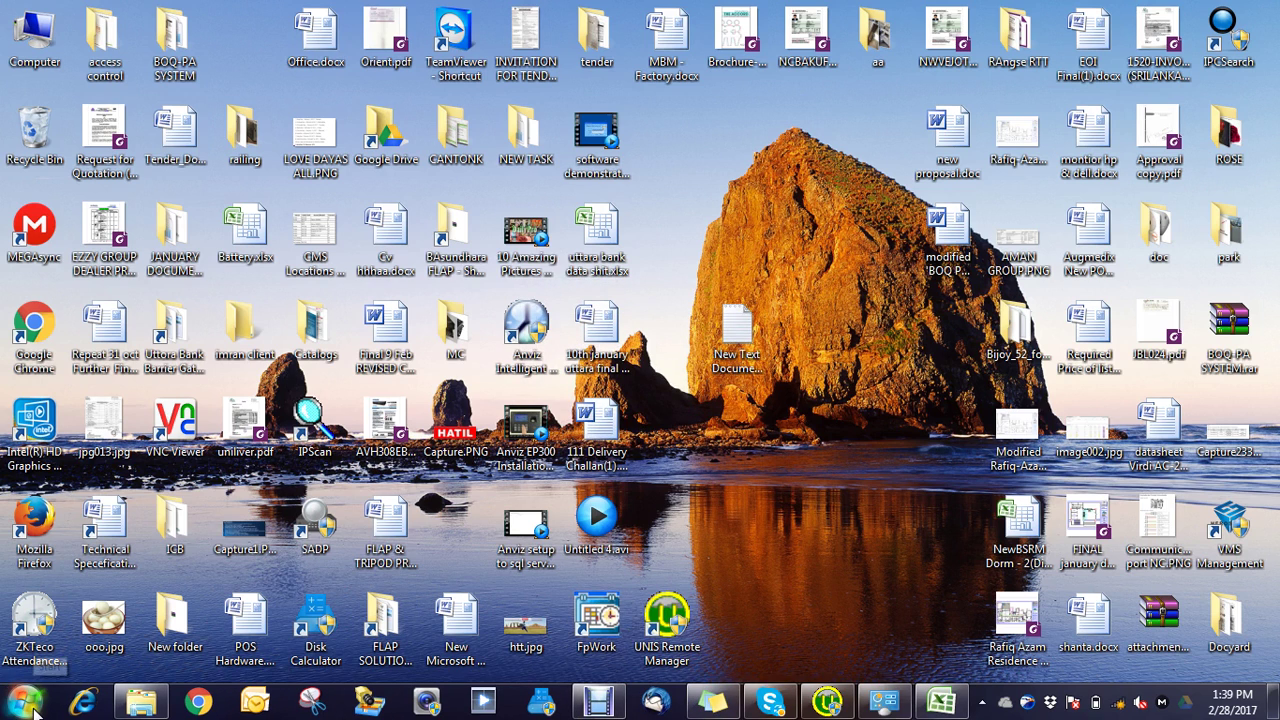
Step: Launch FpWork from its desktop shortcut with Run as administrator
double_click(603, 620)
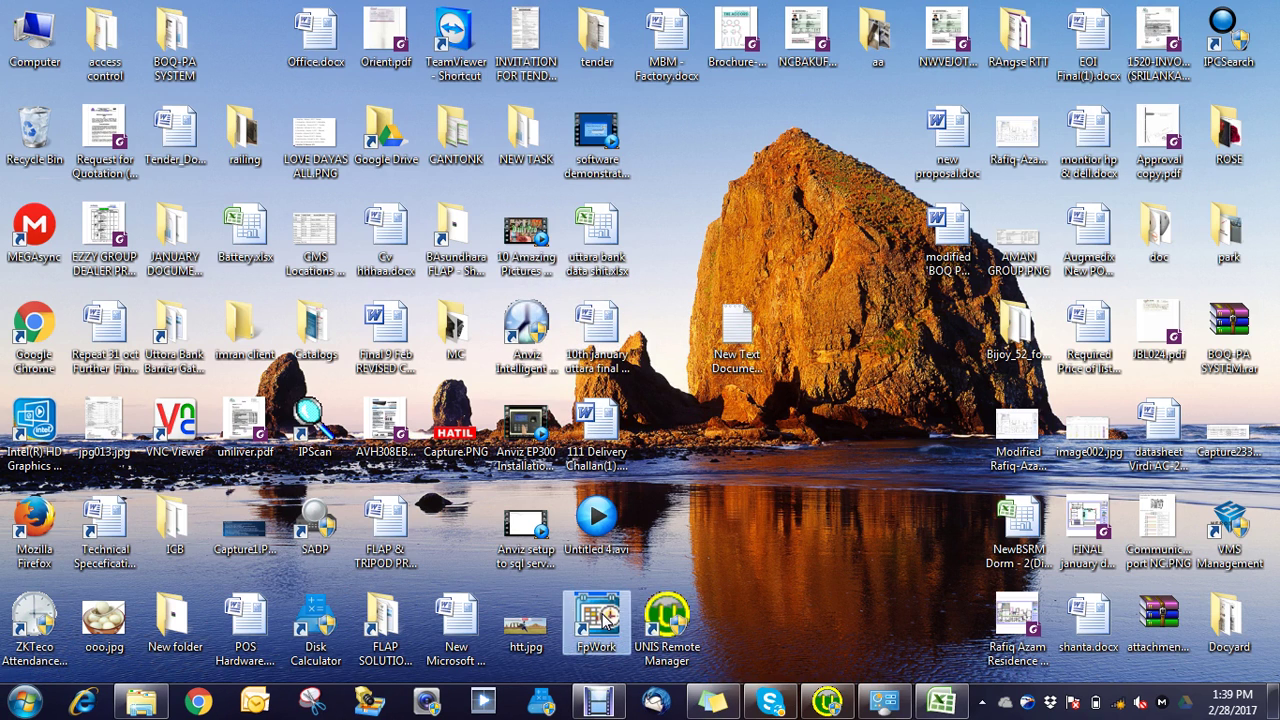
right_click(604, 620)
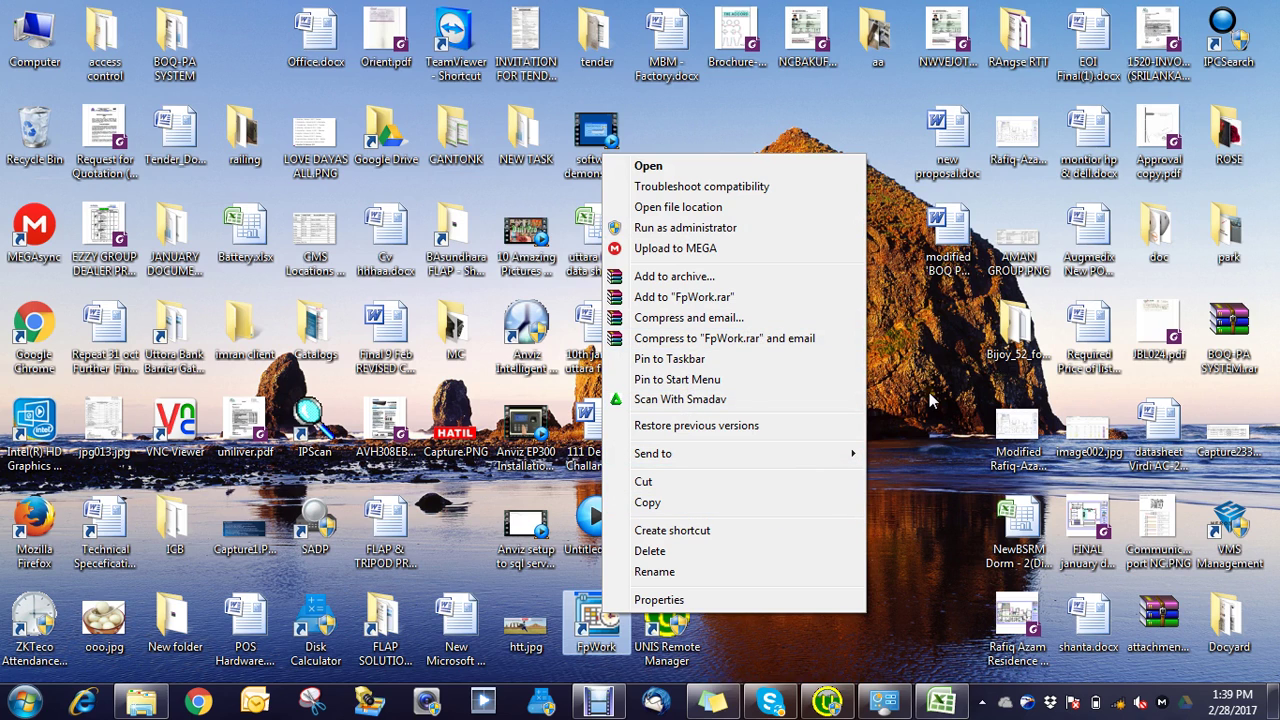
click(686, 227)
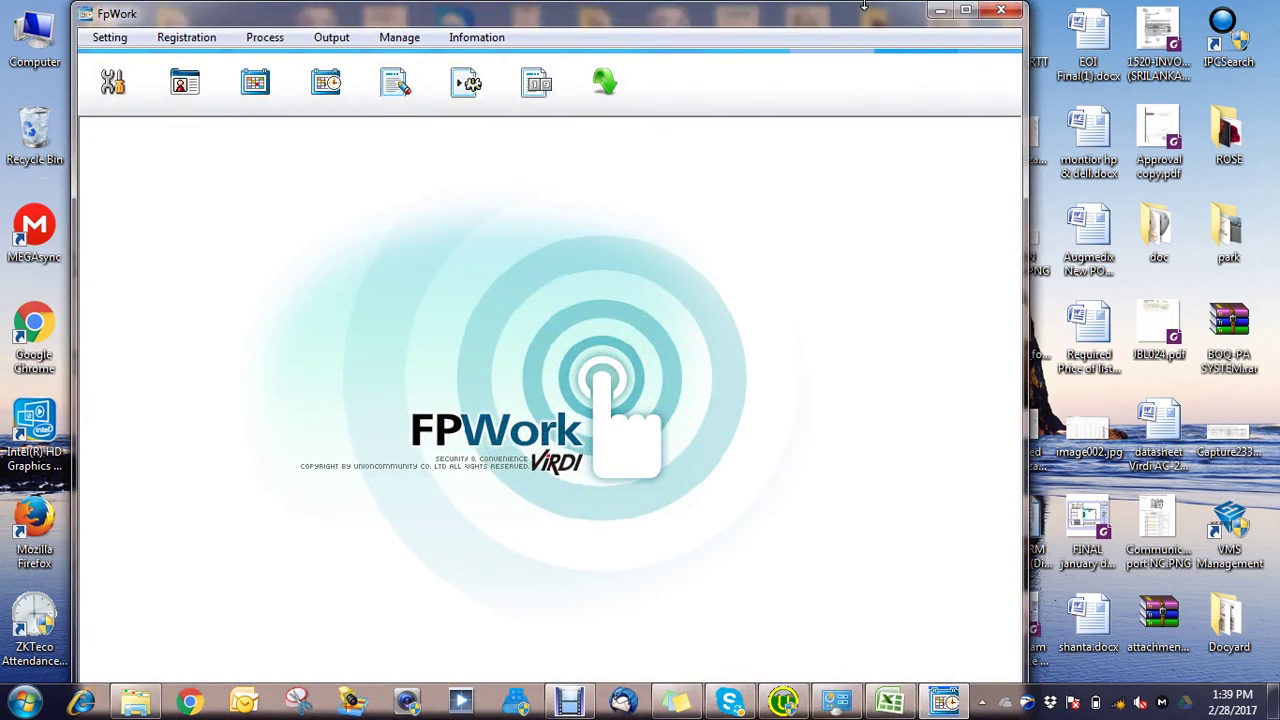
Step: In Register Dept., delete the sample departments business, laboratory and system
click(966, 12)
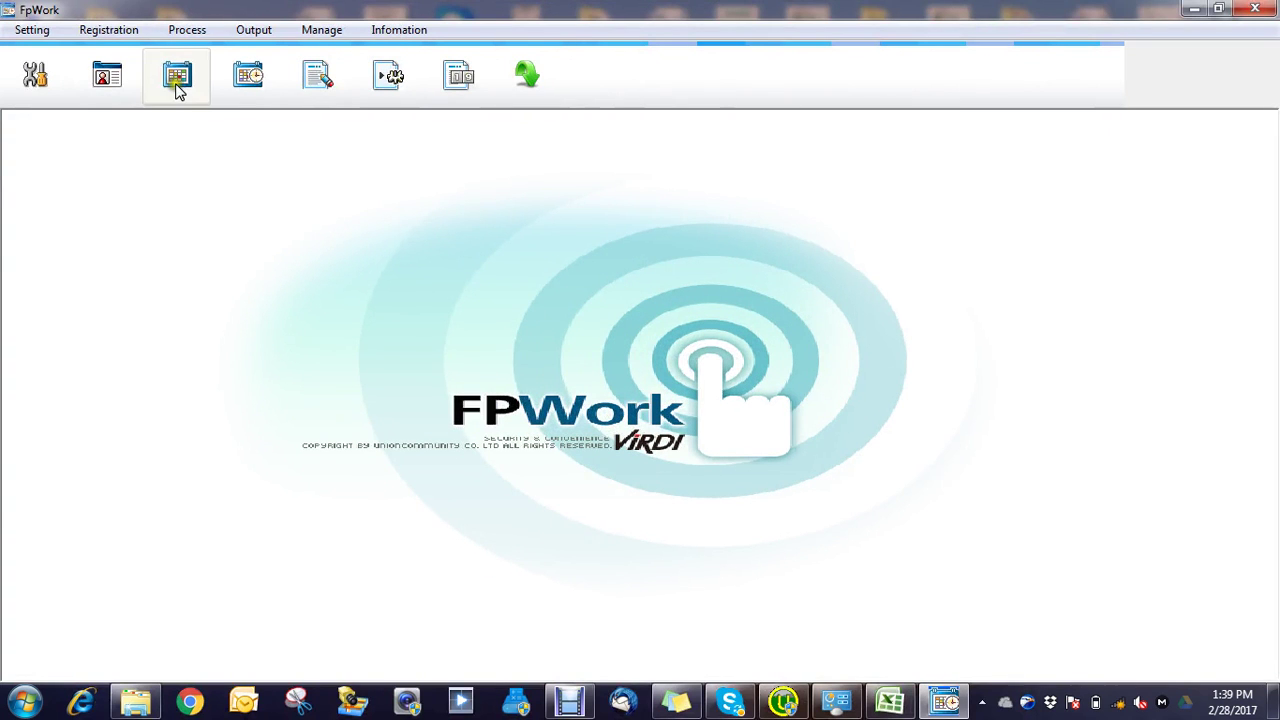
click(116, 34)
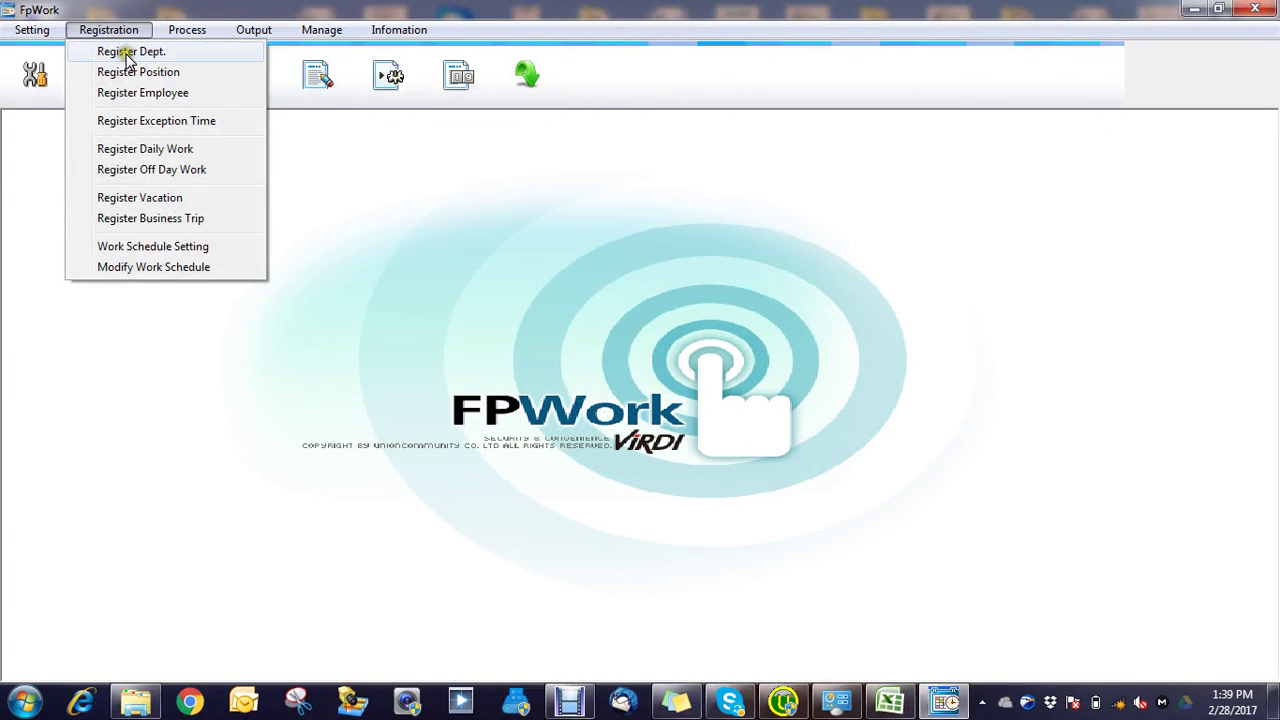
click(128, 52)
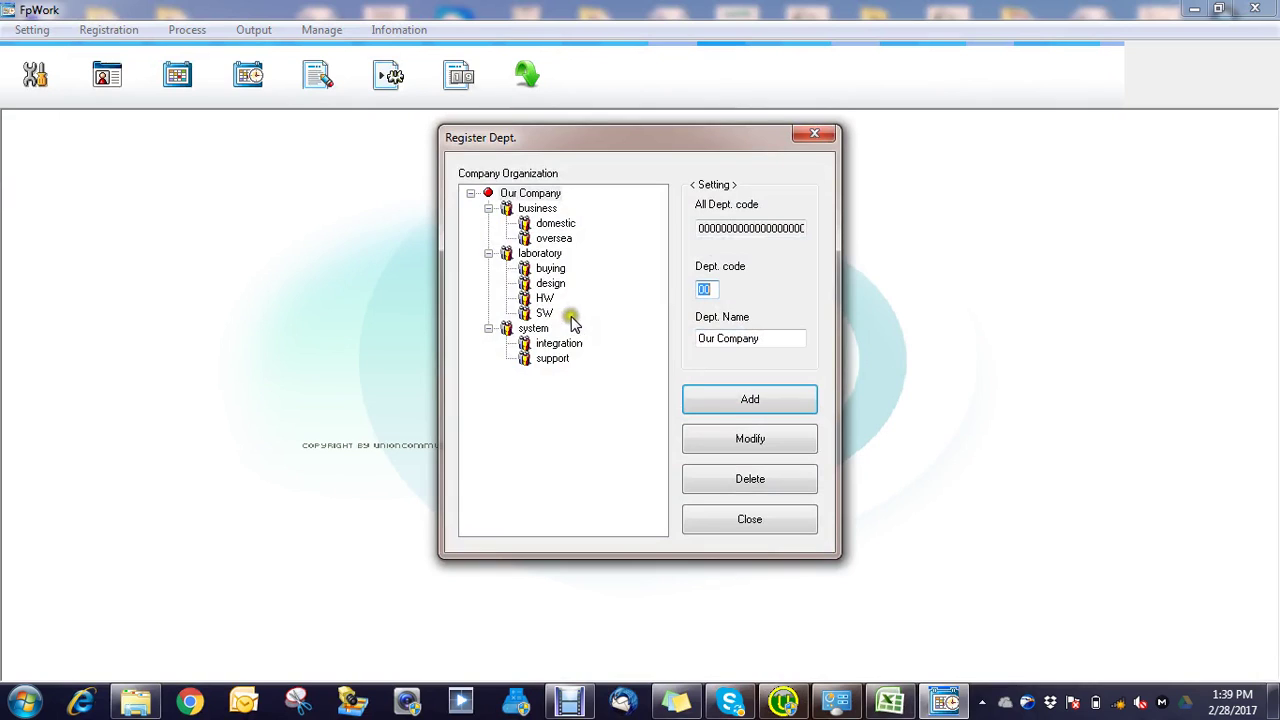
key(Tab)
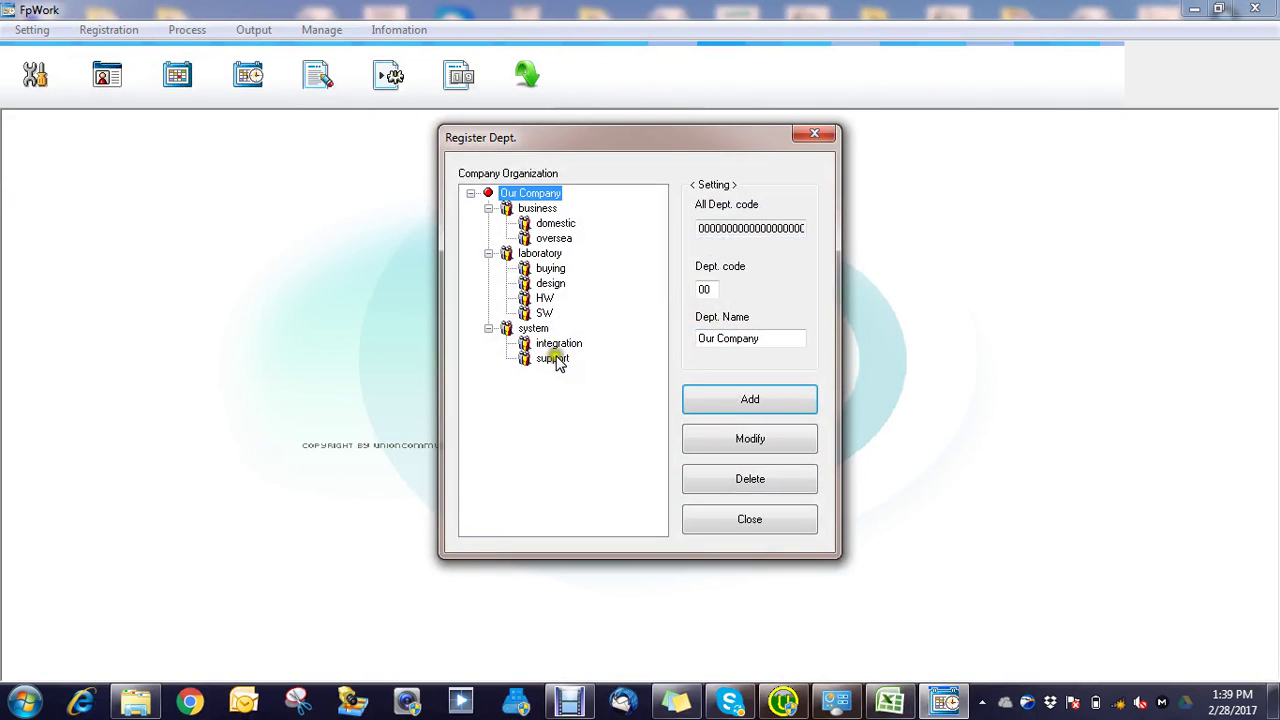
click(535, 209)
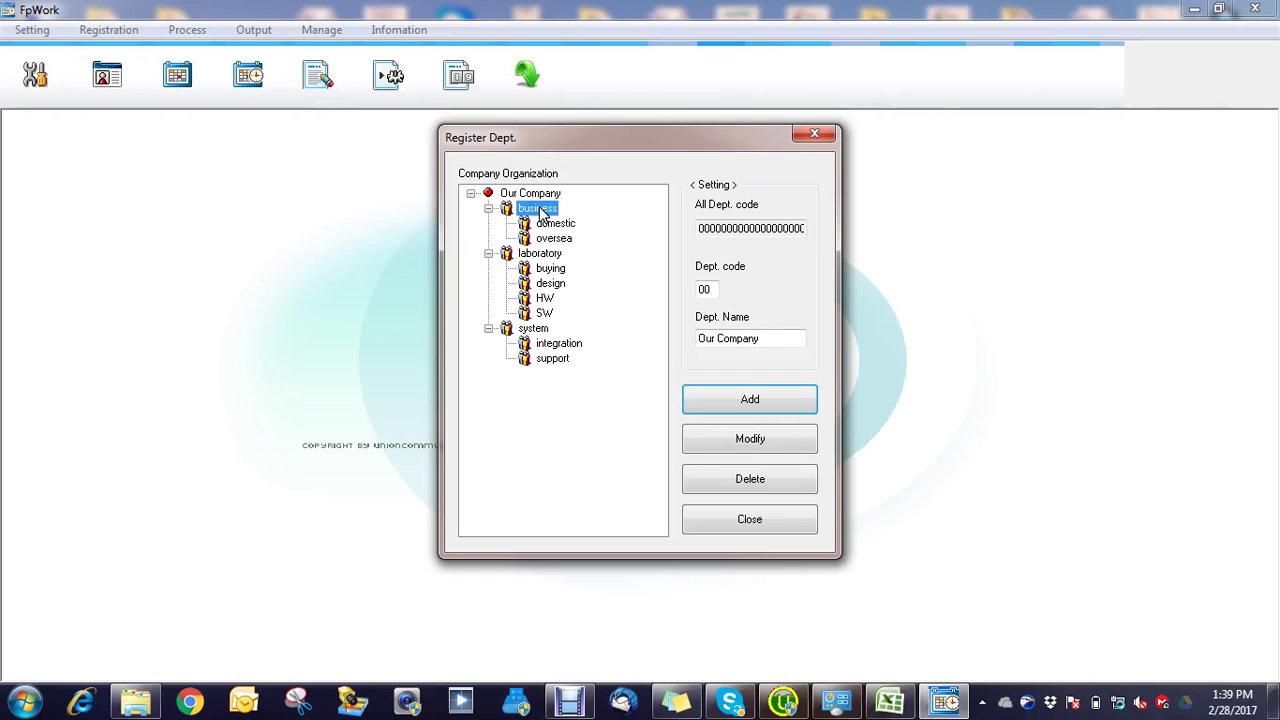
click(752, 479)
click(702, 396)
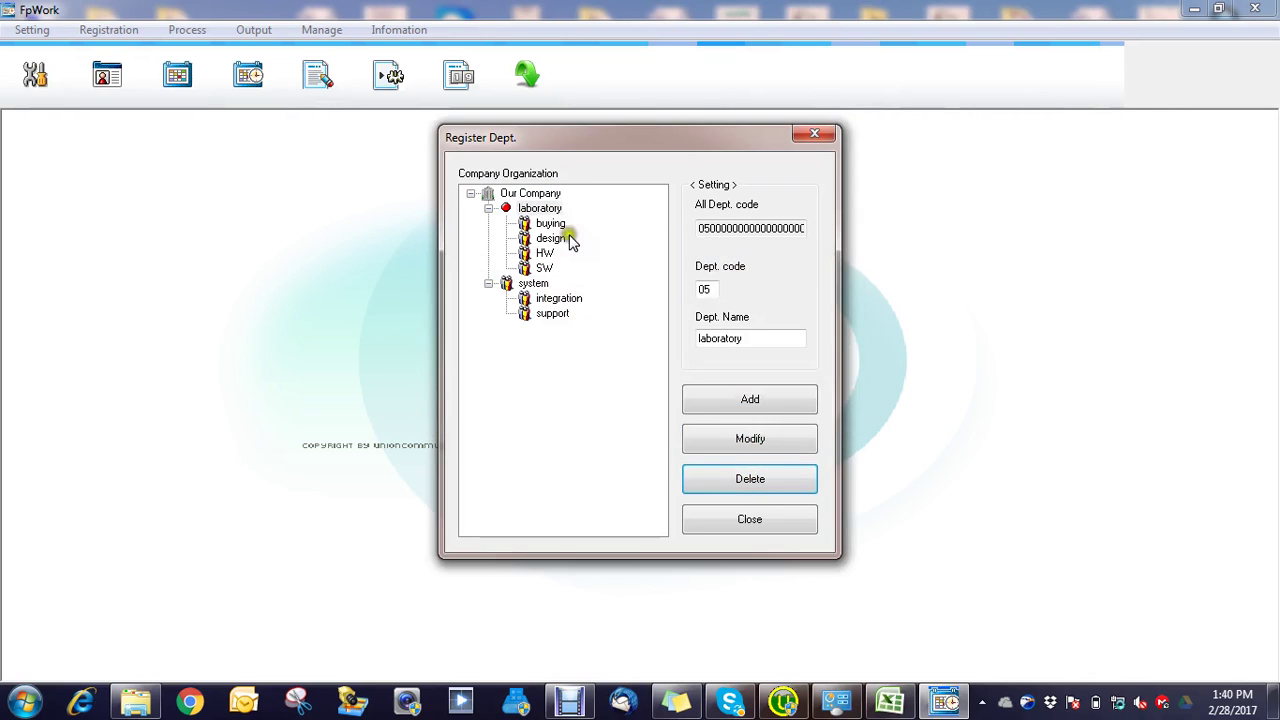
click(540, 209)
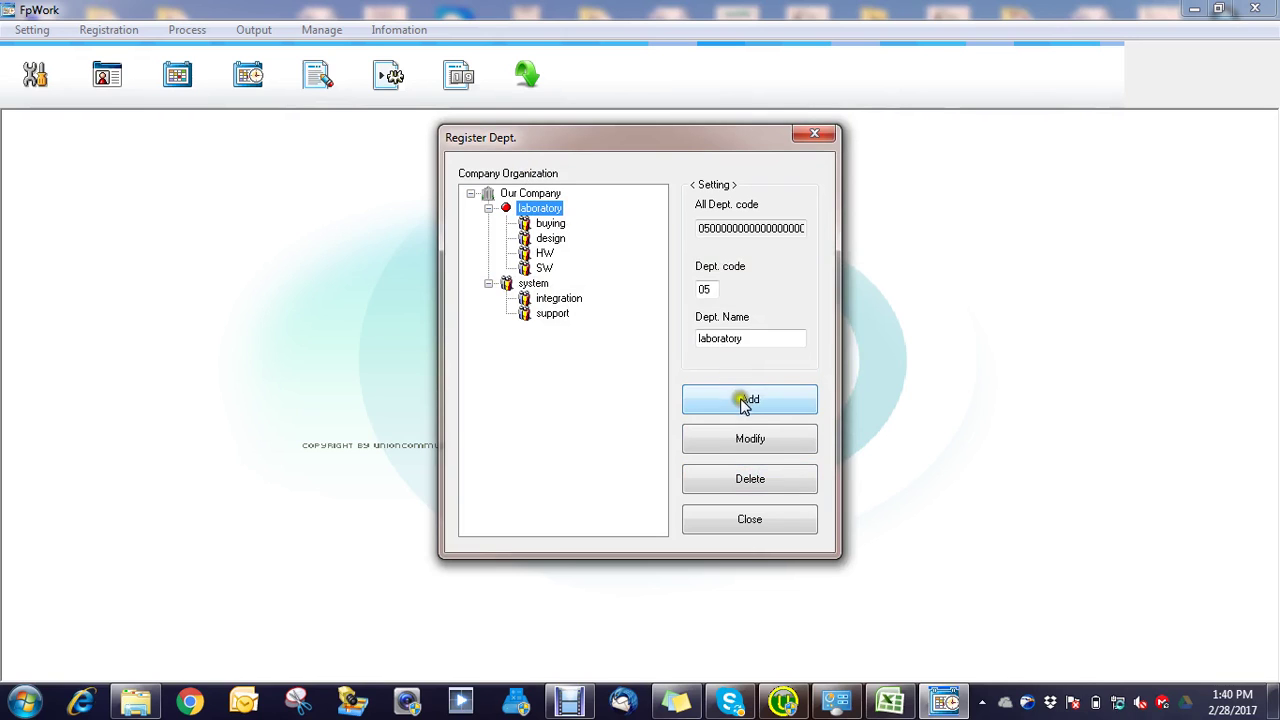
click(762, 482)
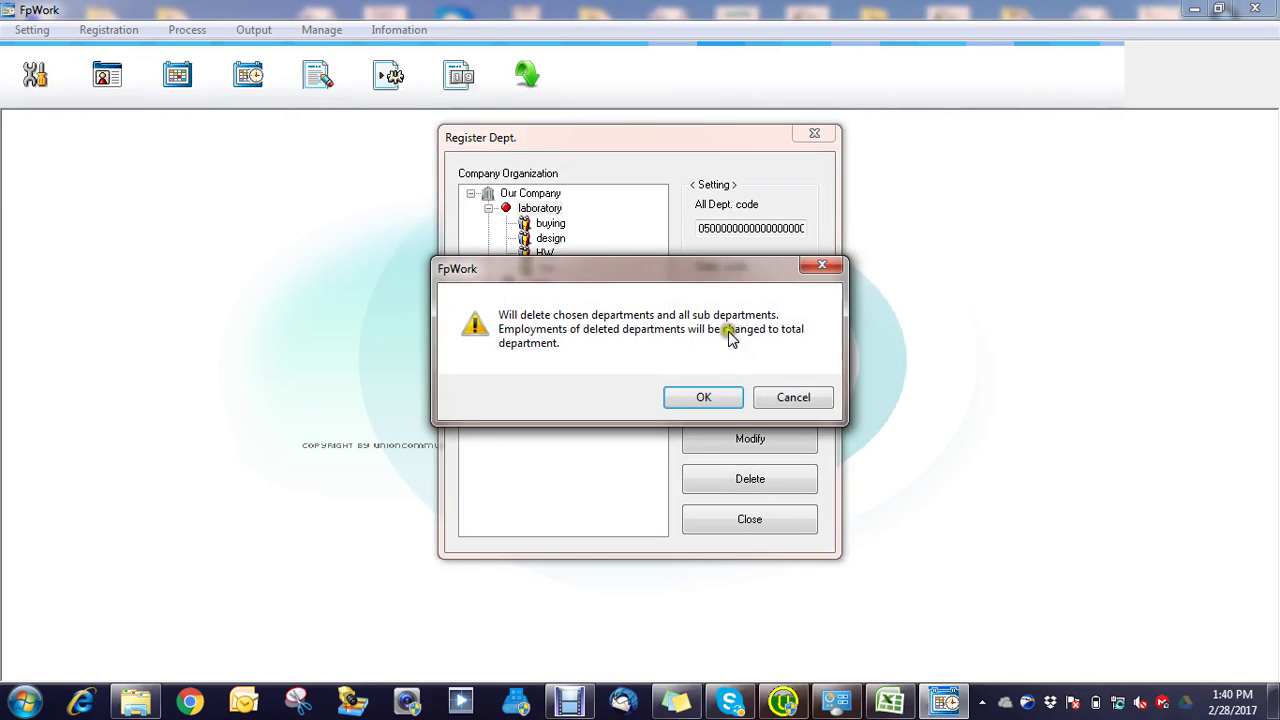
click(724, 401)
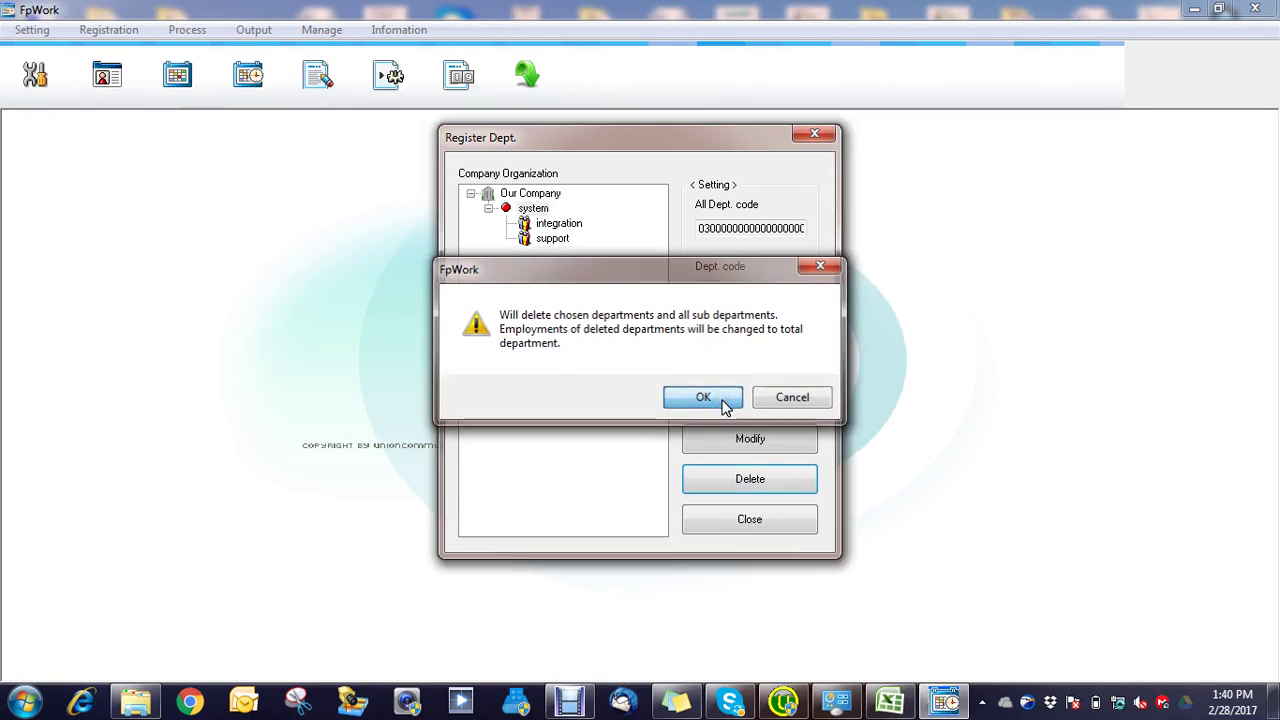
click(540, 211)
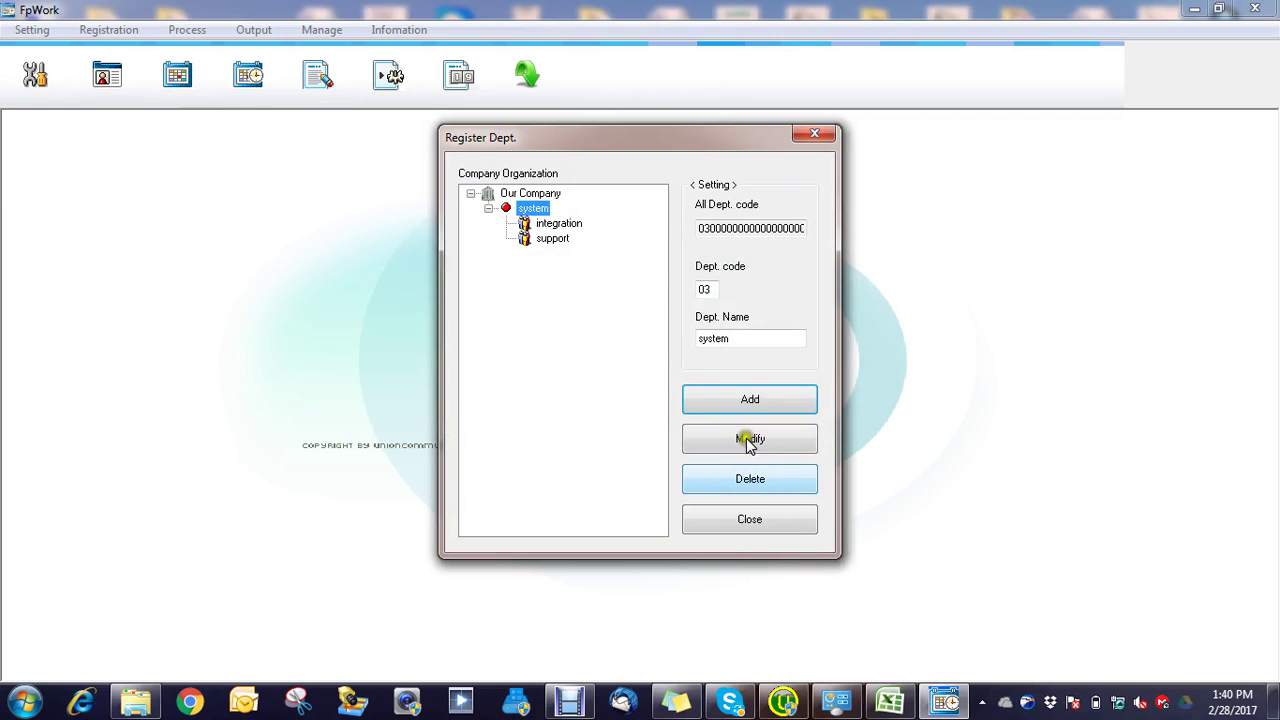
click(750, 480)
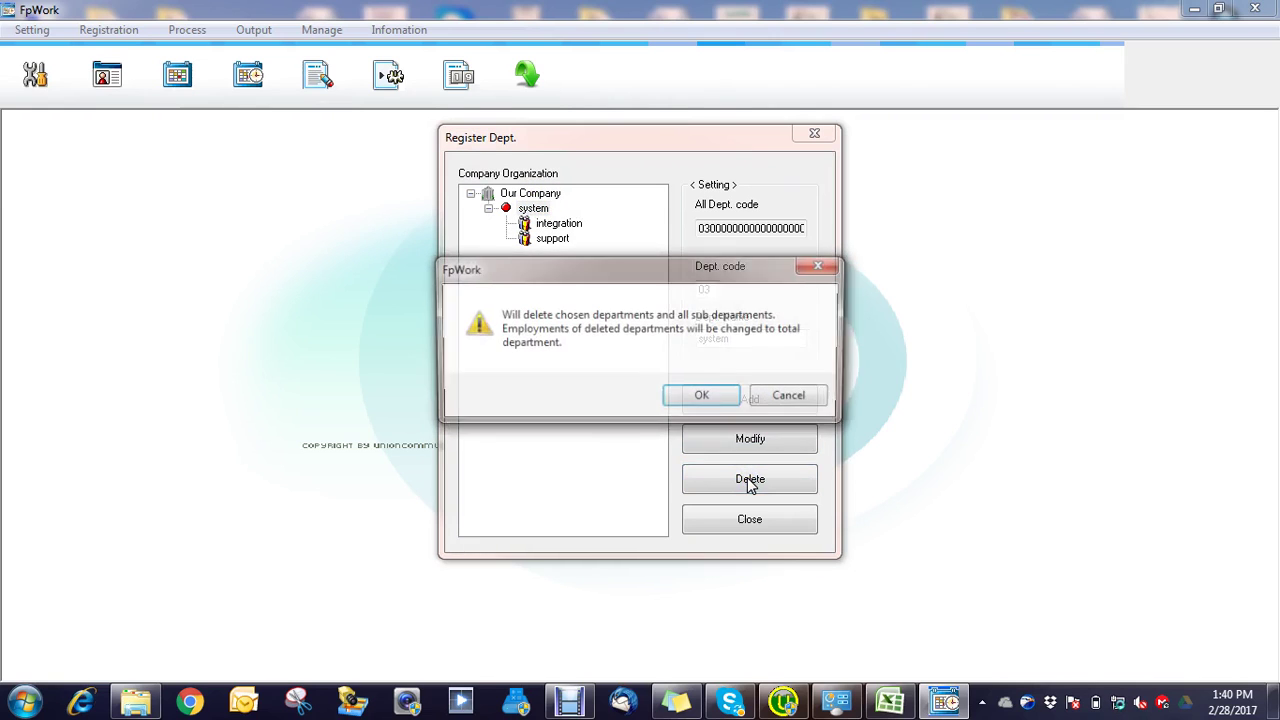
click(706, 396)
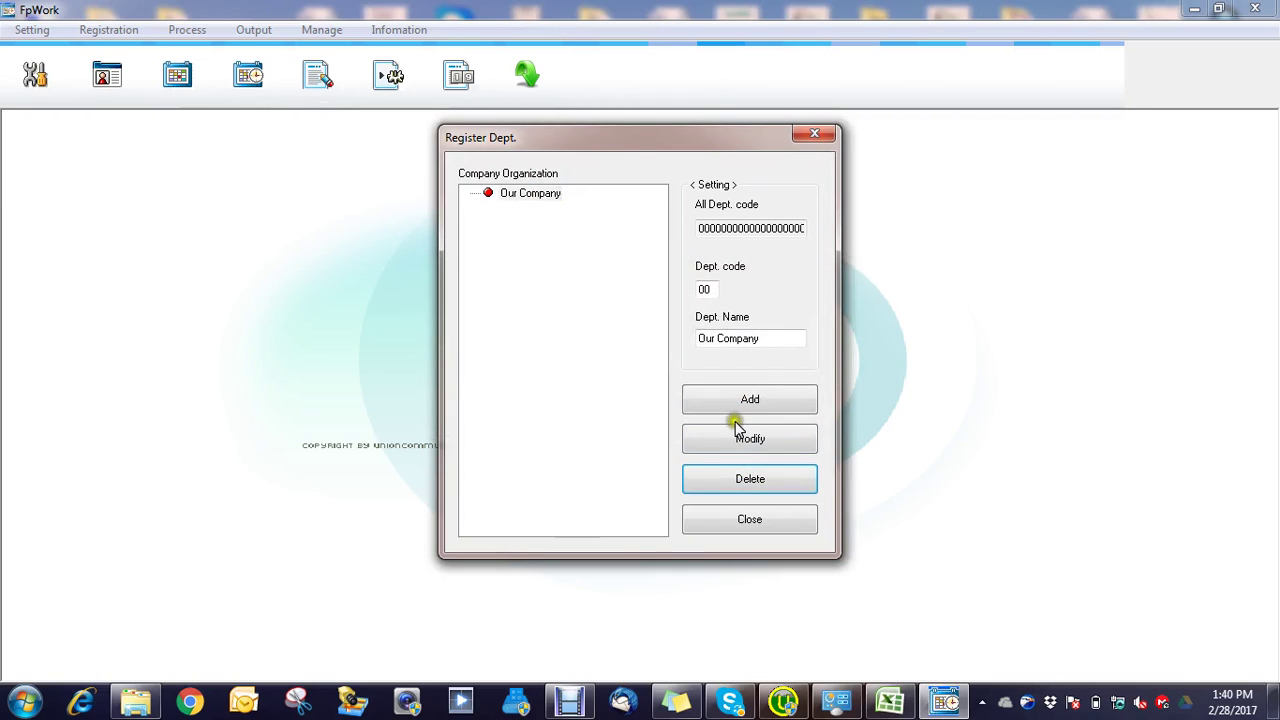
Step: Add departments it (code 01) and cctv (code 02) under Our Company
click(765, 402)
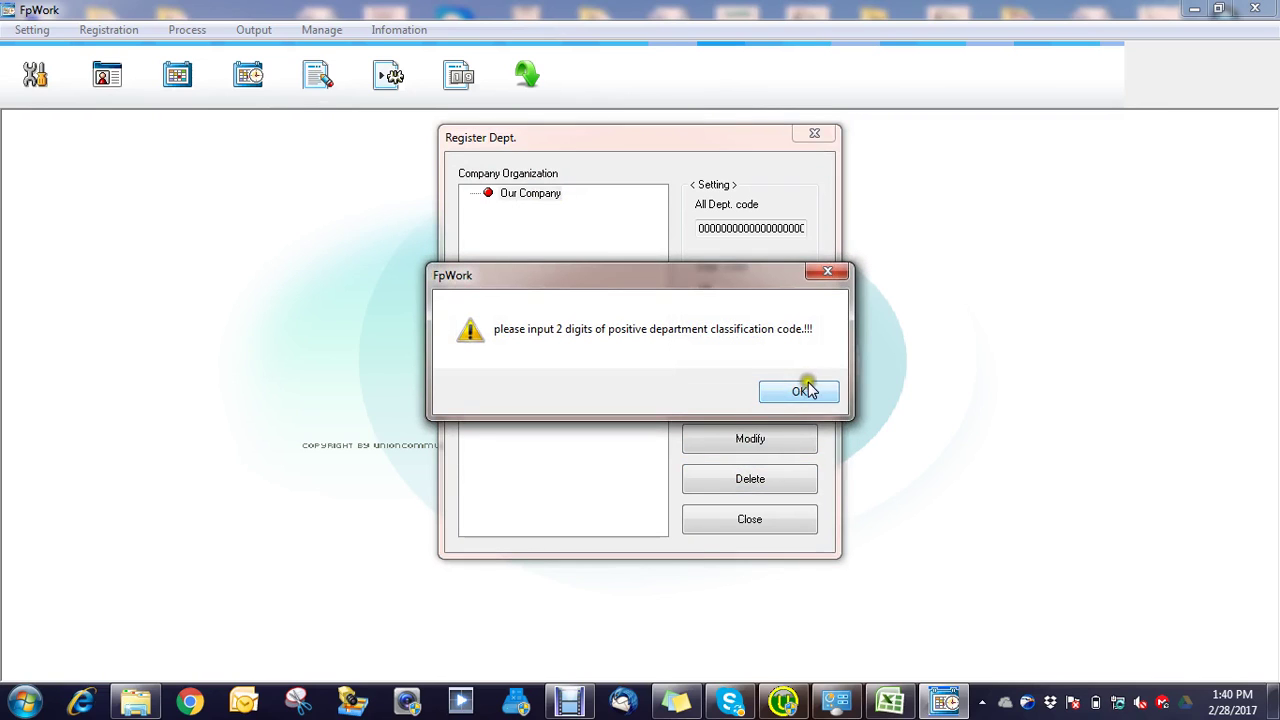
click(806, 390)
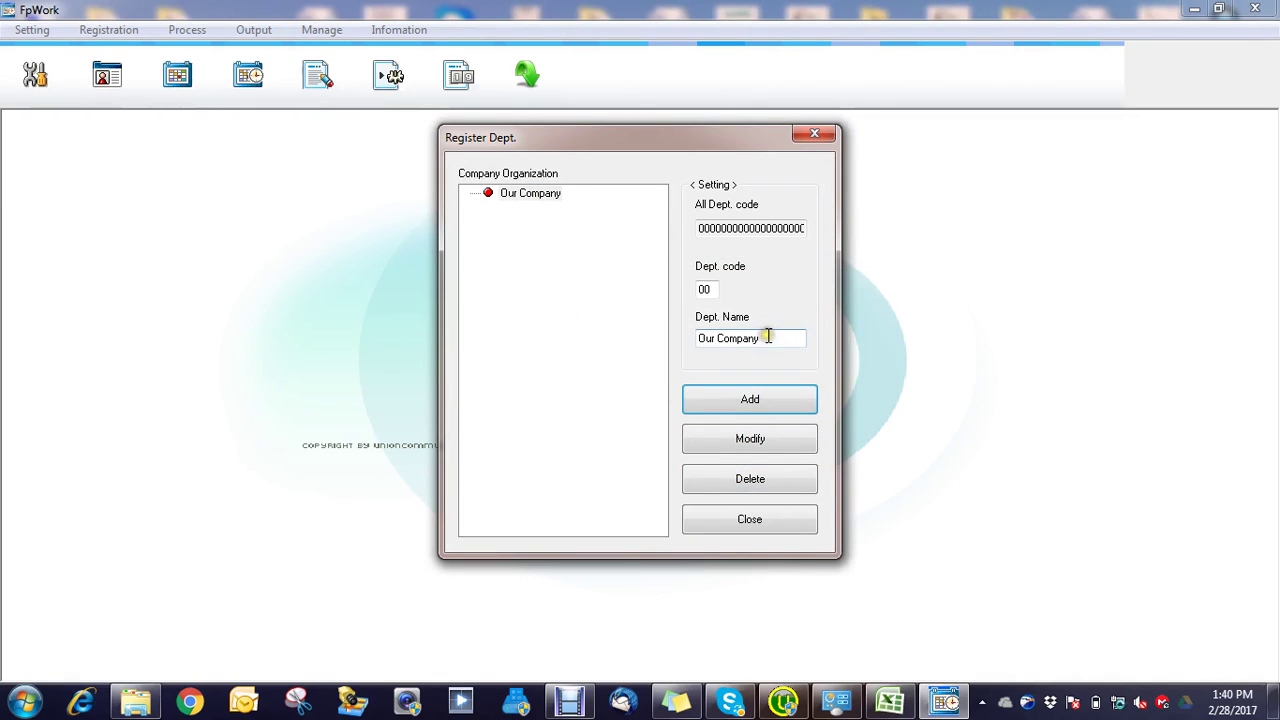
click(767, 337)
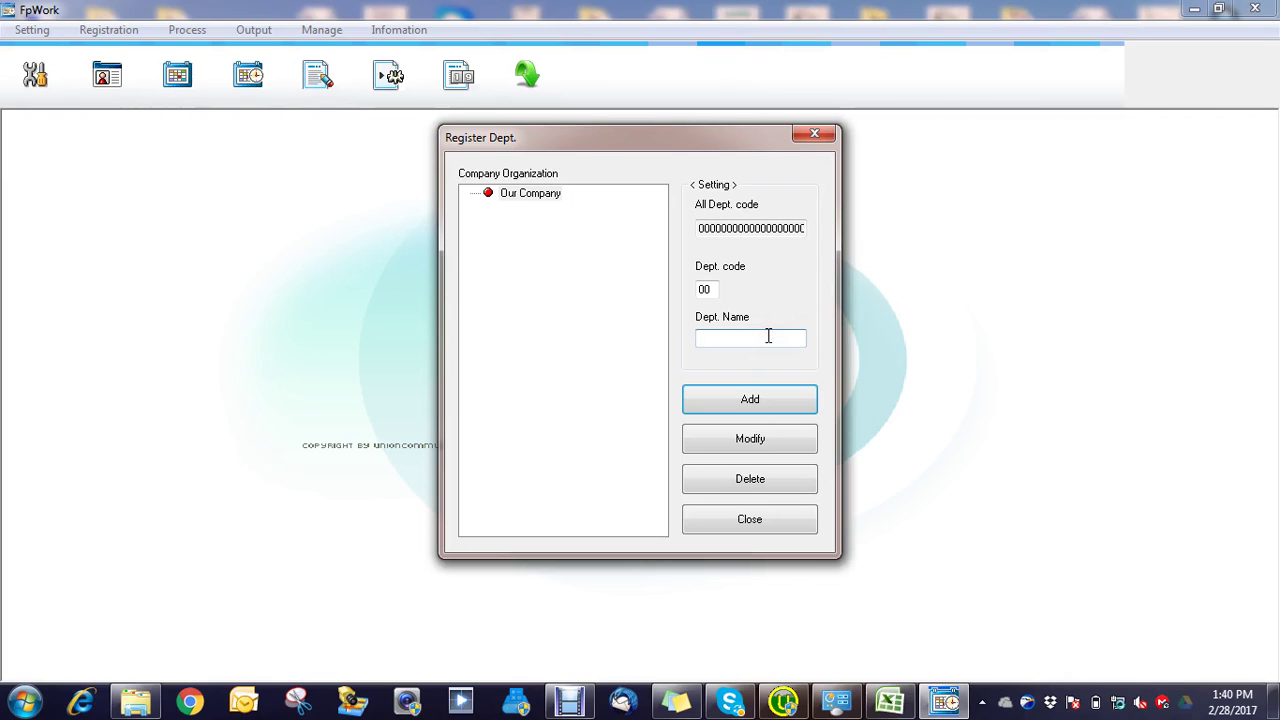
click(786, 437)
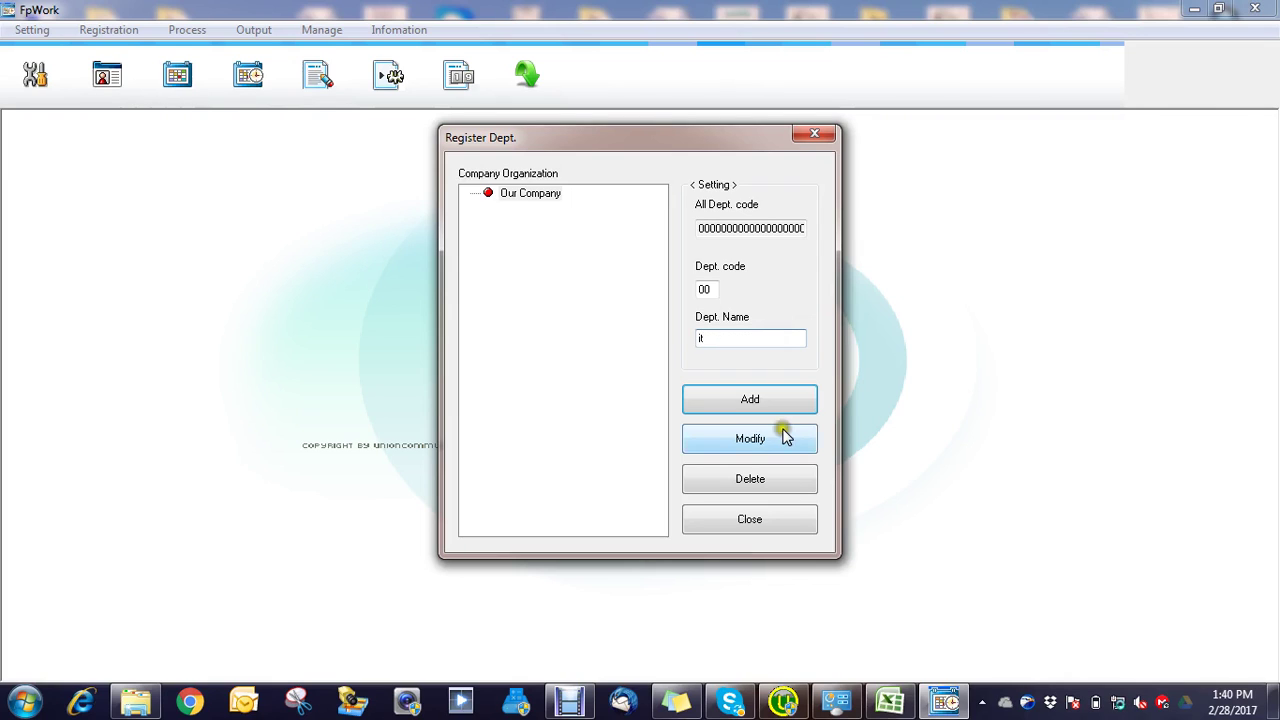
click(708, 289)
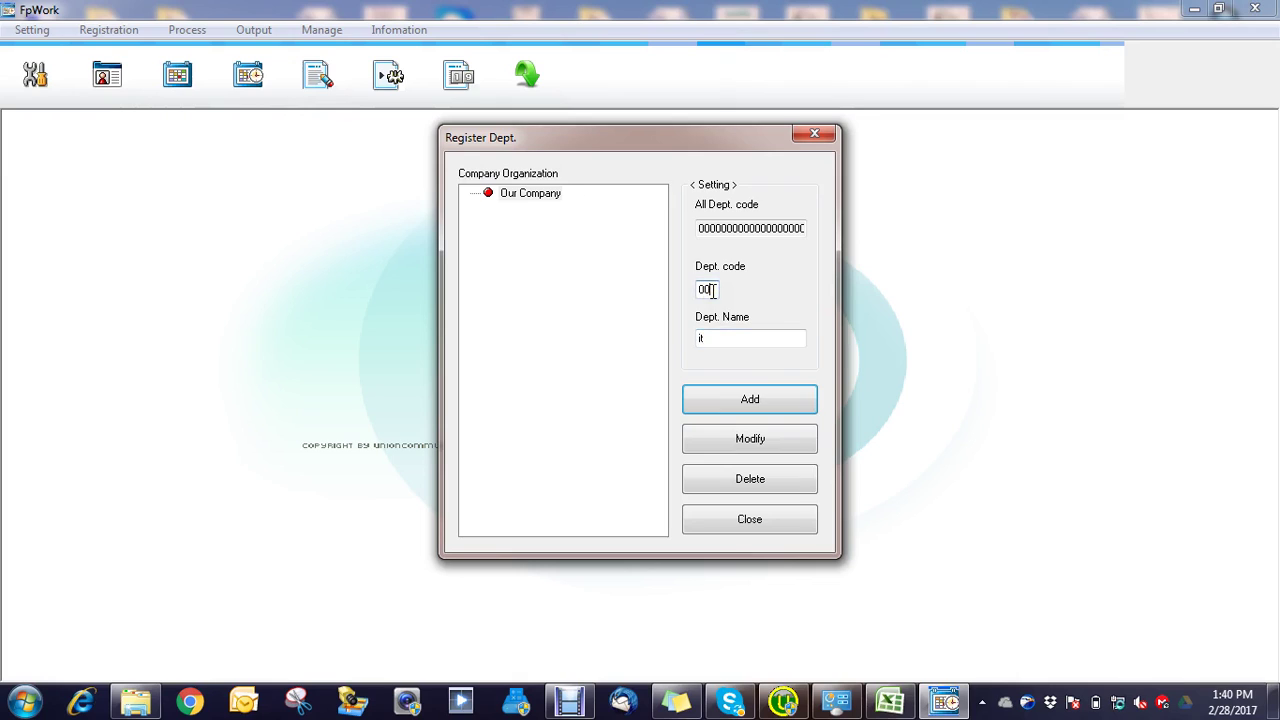
text(01)
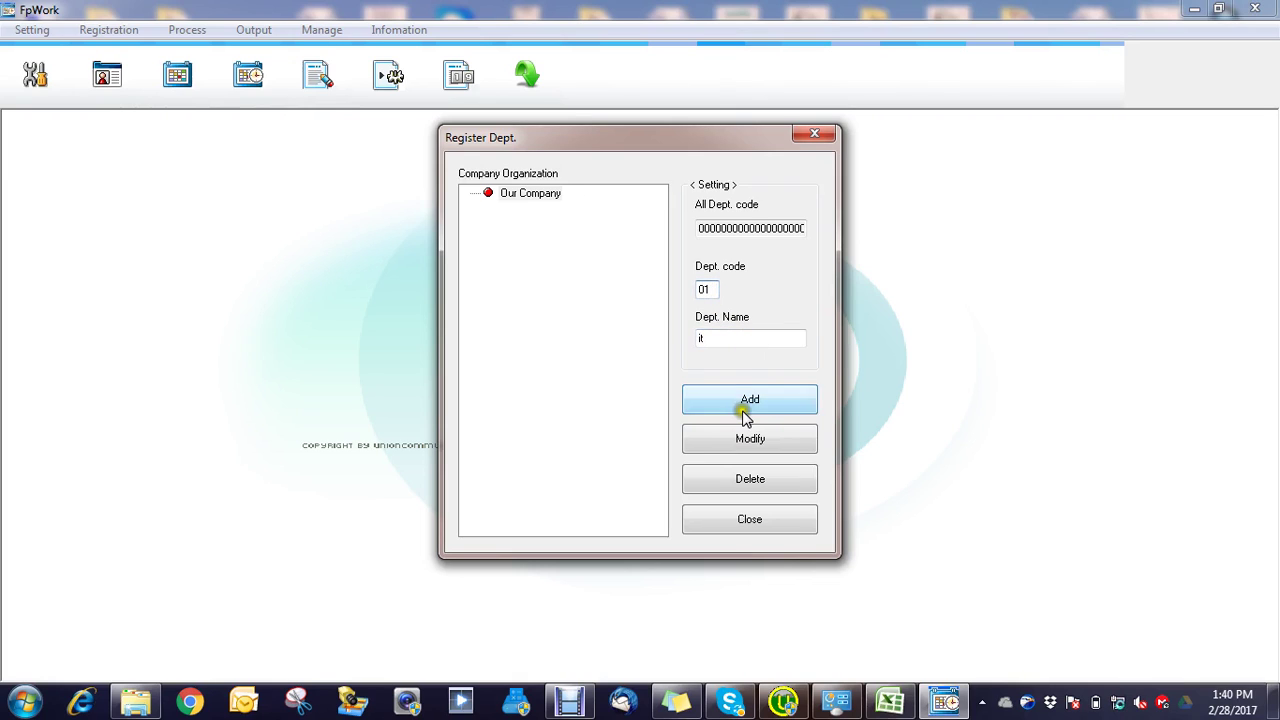
click(750, 401)
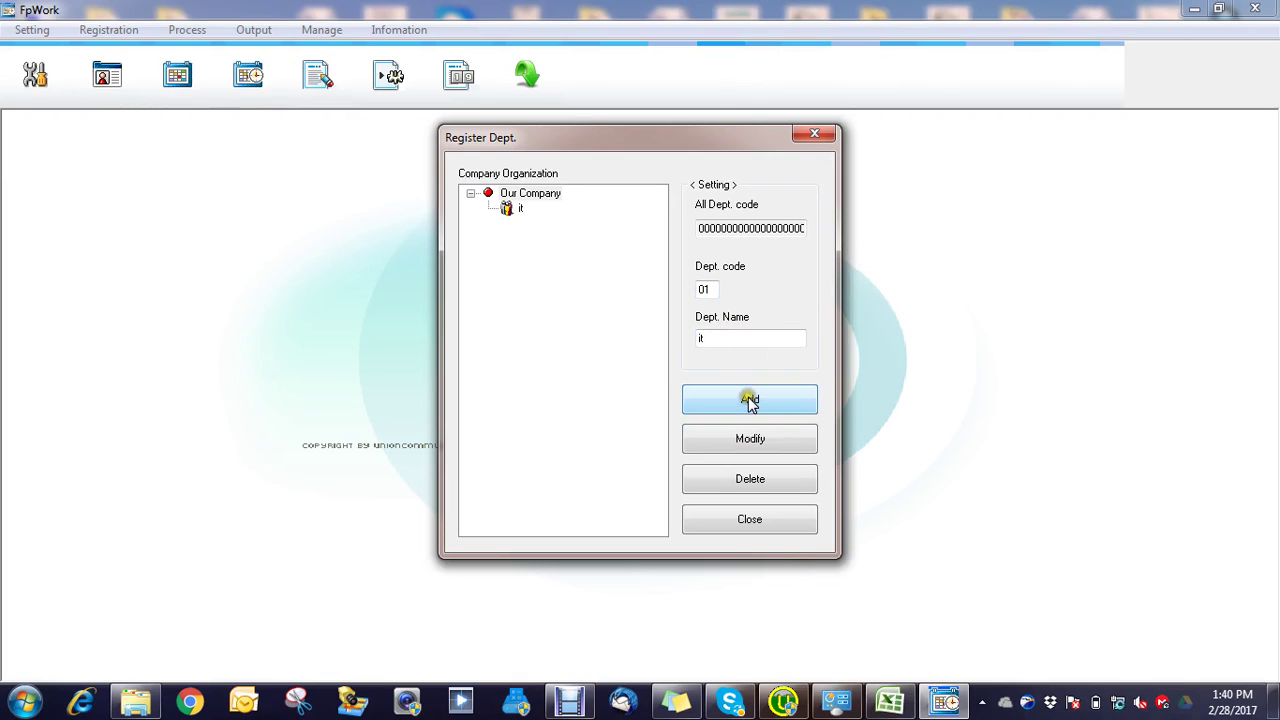
click(727, 338)
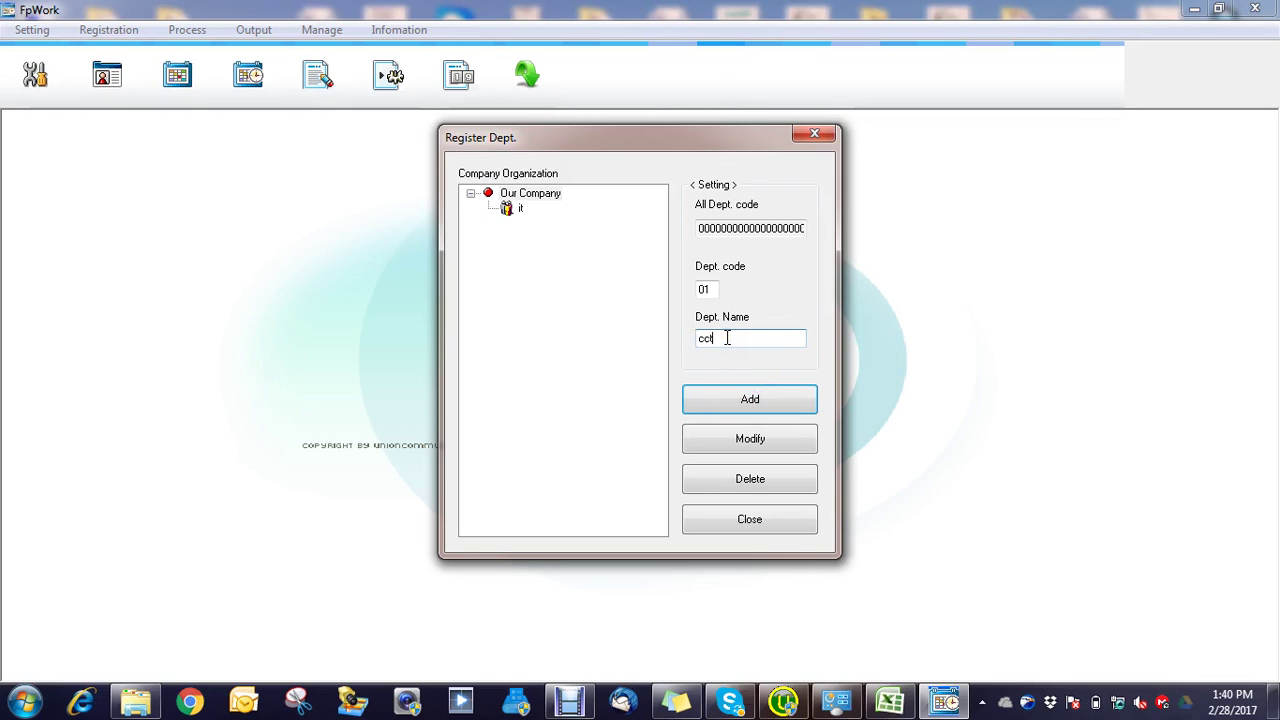
text(cctv)
click(716, 290)
click(752, 412)
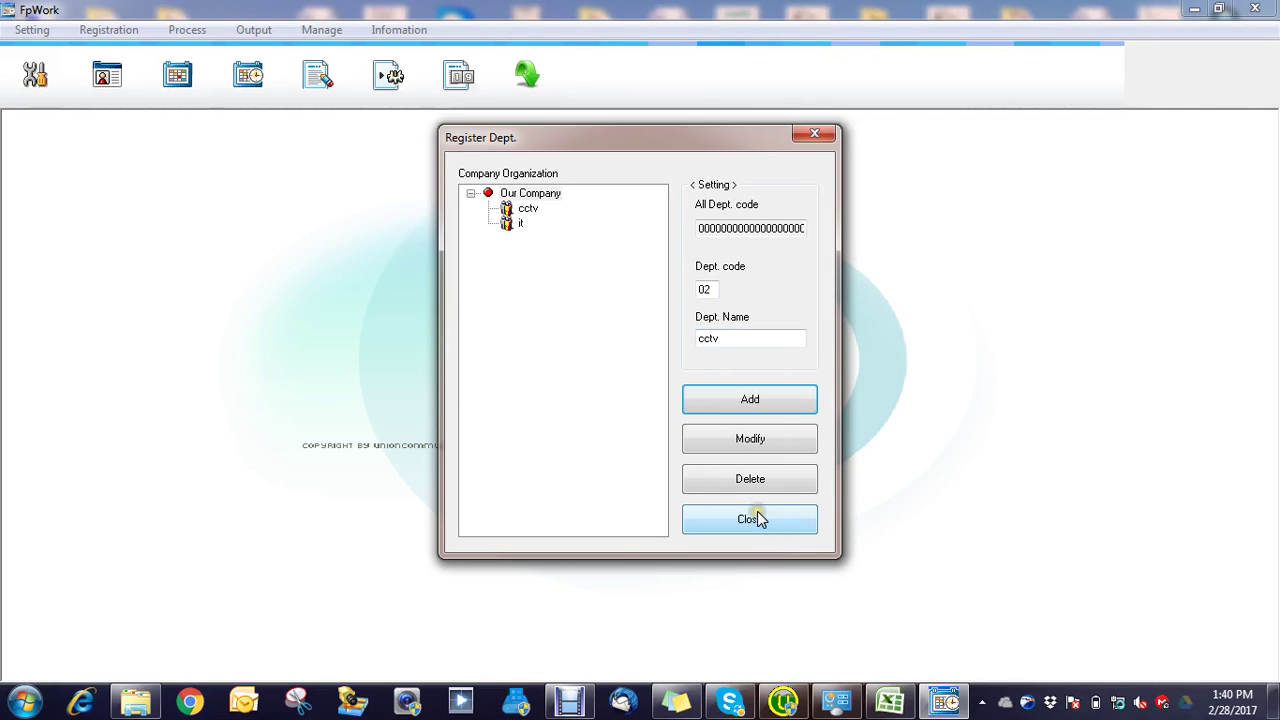
click(758, 518)
Step: Open the Register Employee window from the Registration menu
click(105, 30)
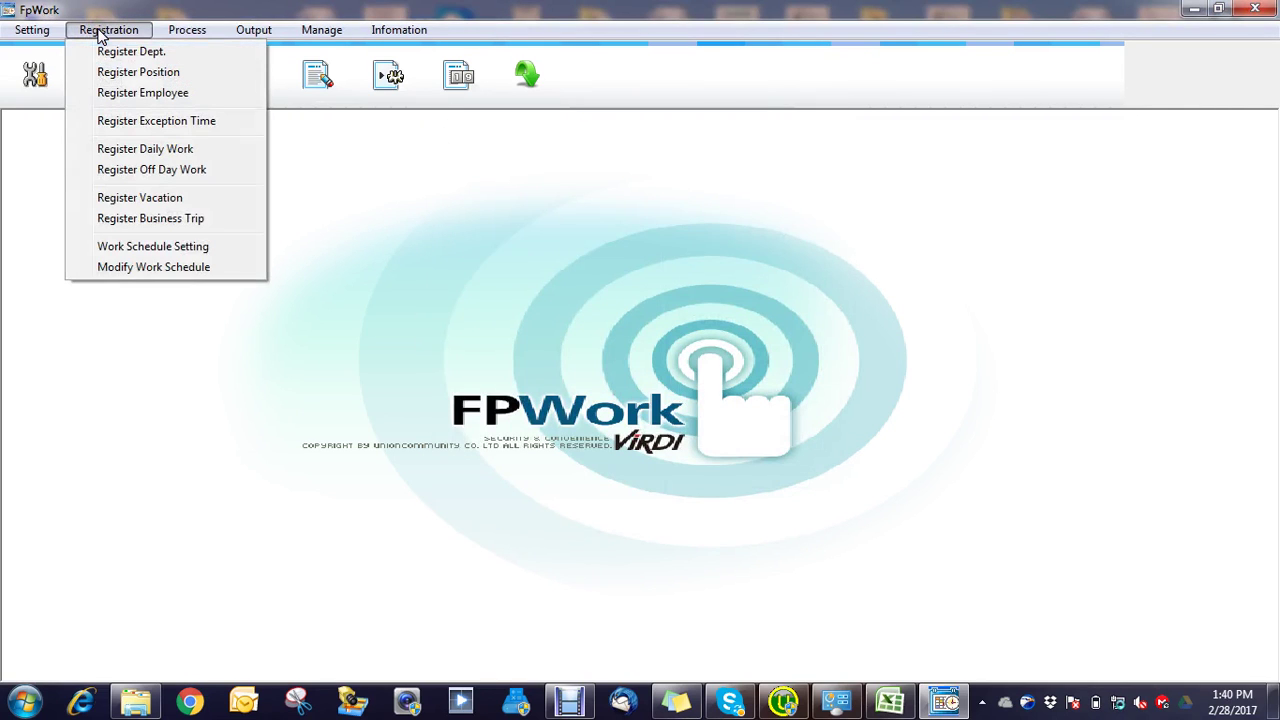
click(133, 80)
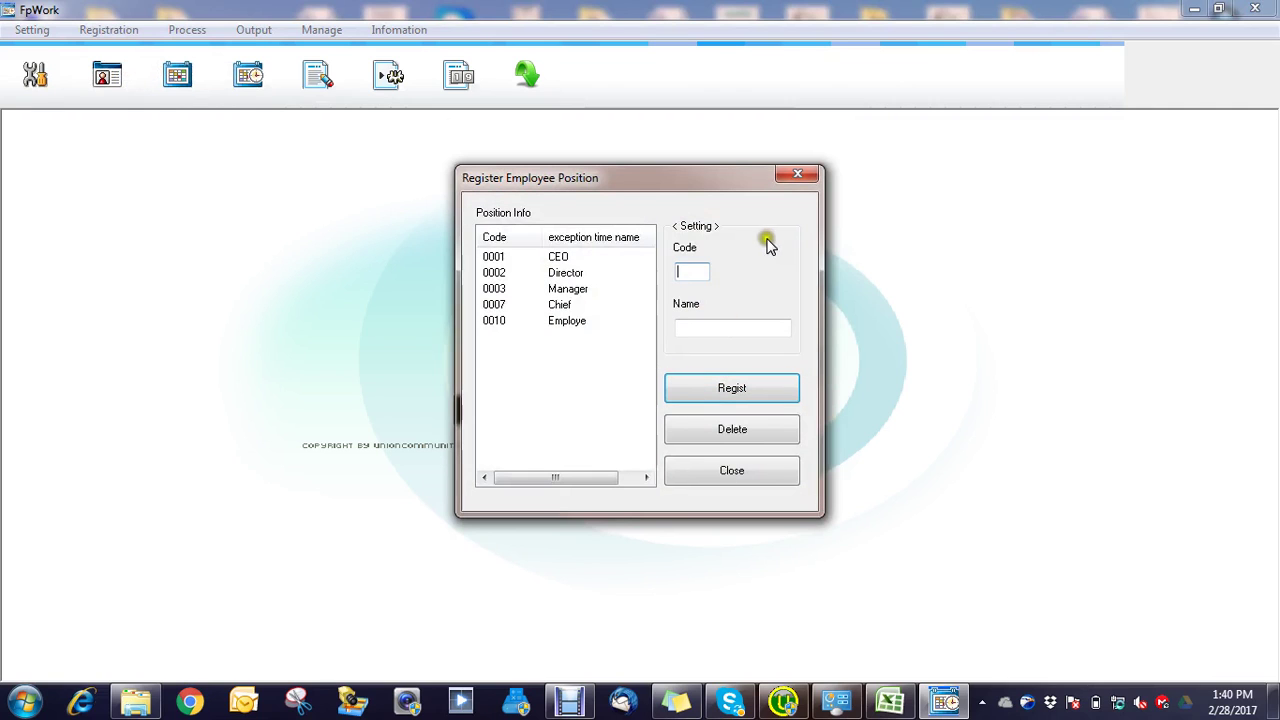
click(797, 179)
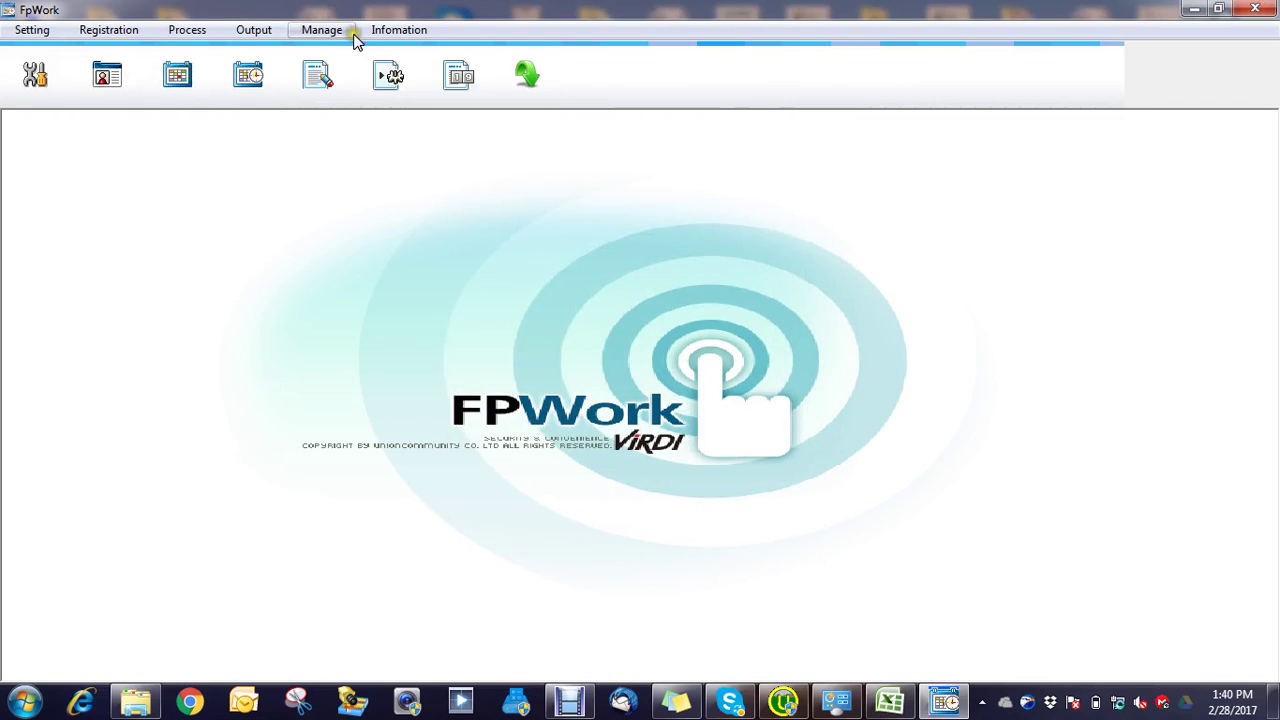
click(114, 32)
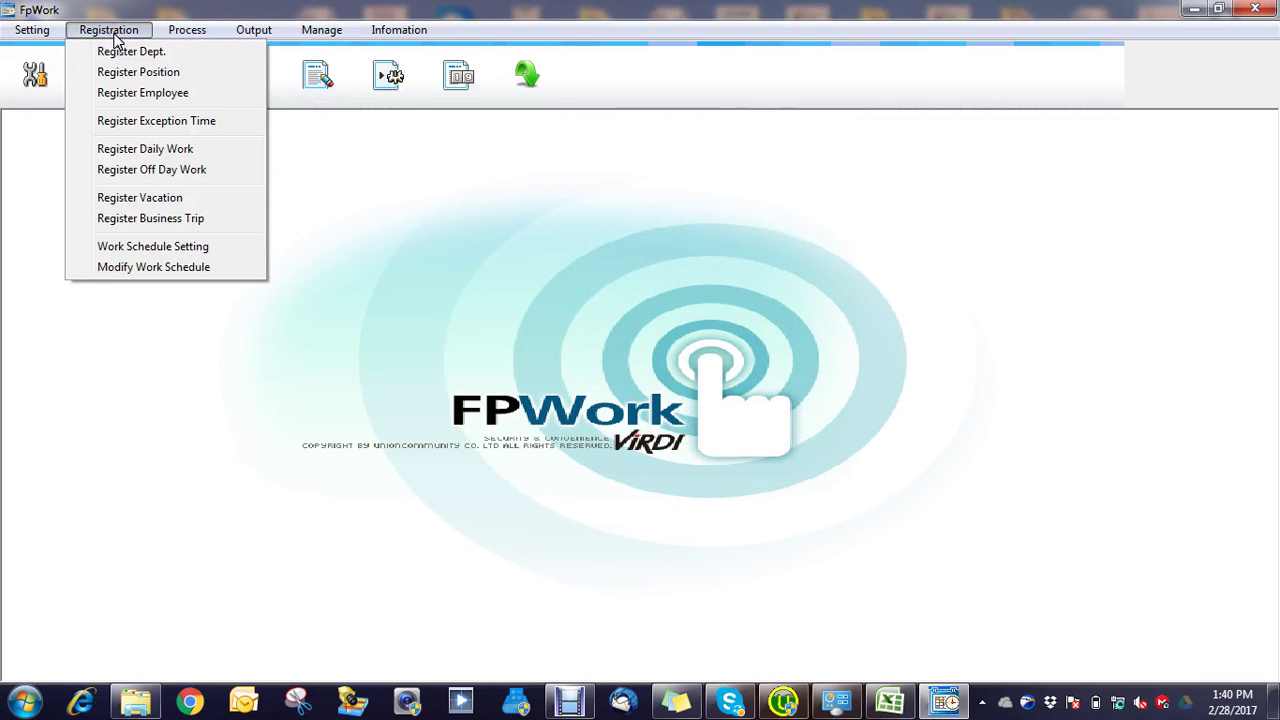
click(120, 93)
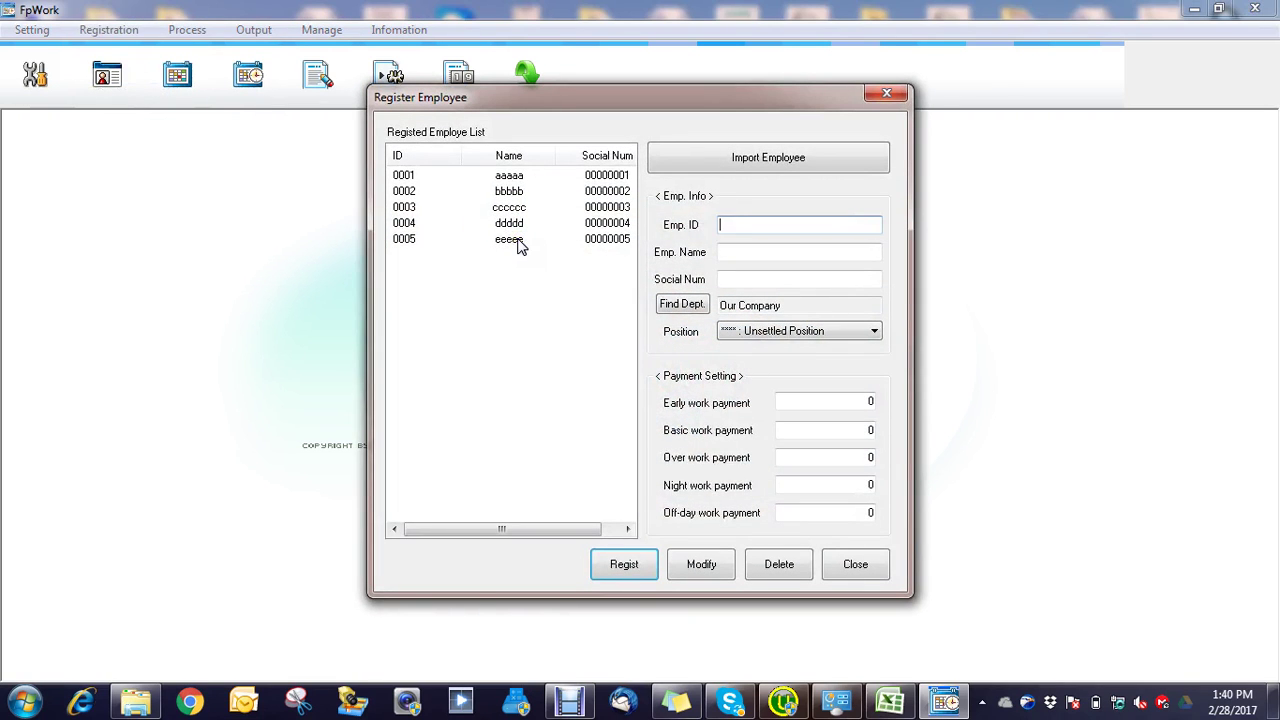
Step: Delete the sample employees 0001 through 0005 from the employee list
click(512, 178)
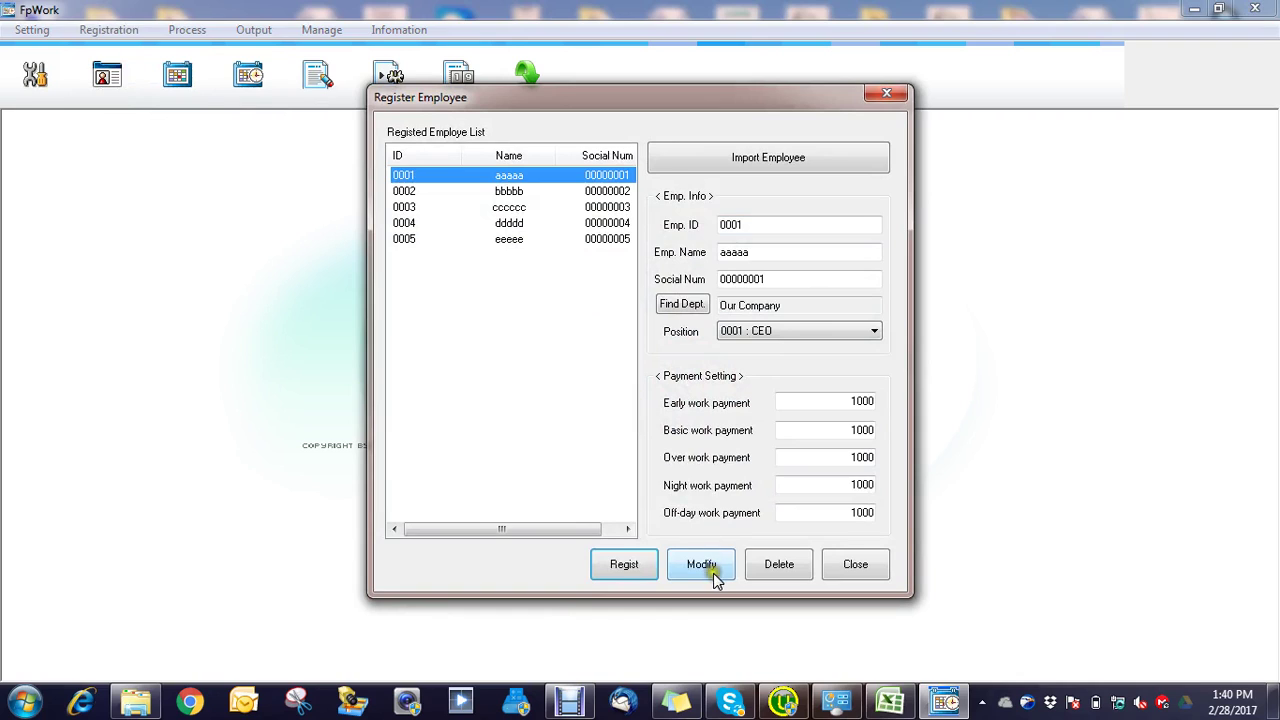
click(765, 565)
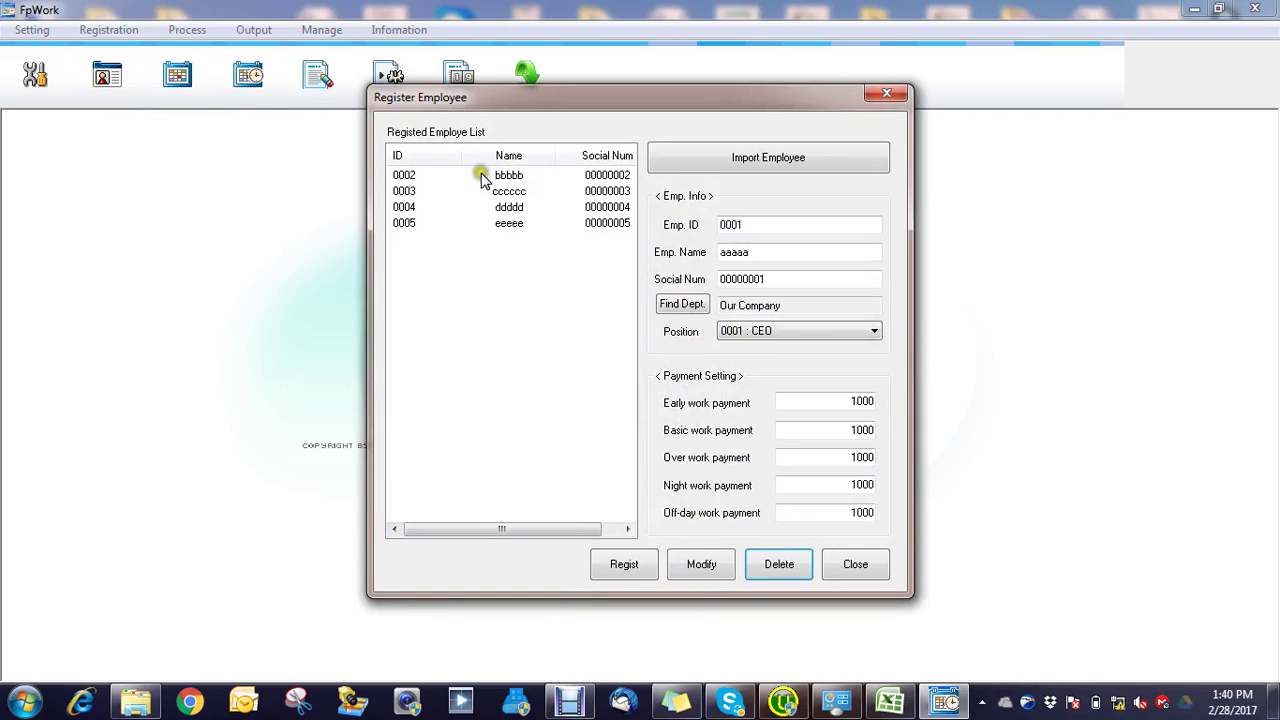
click(504, 177)
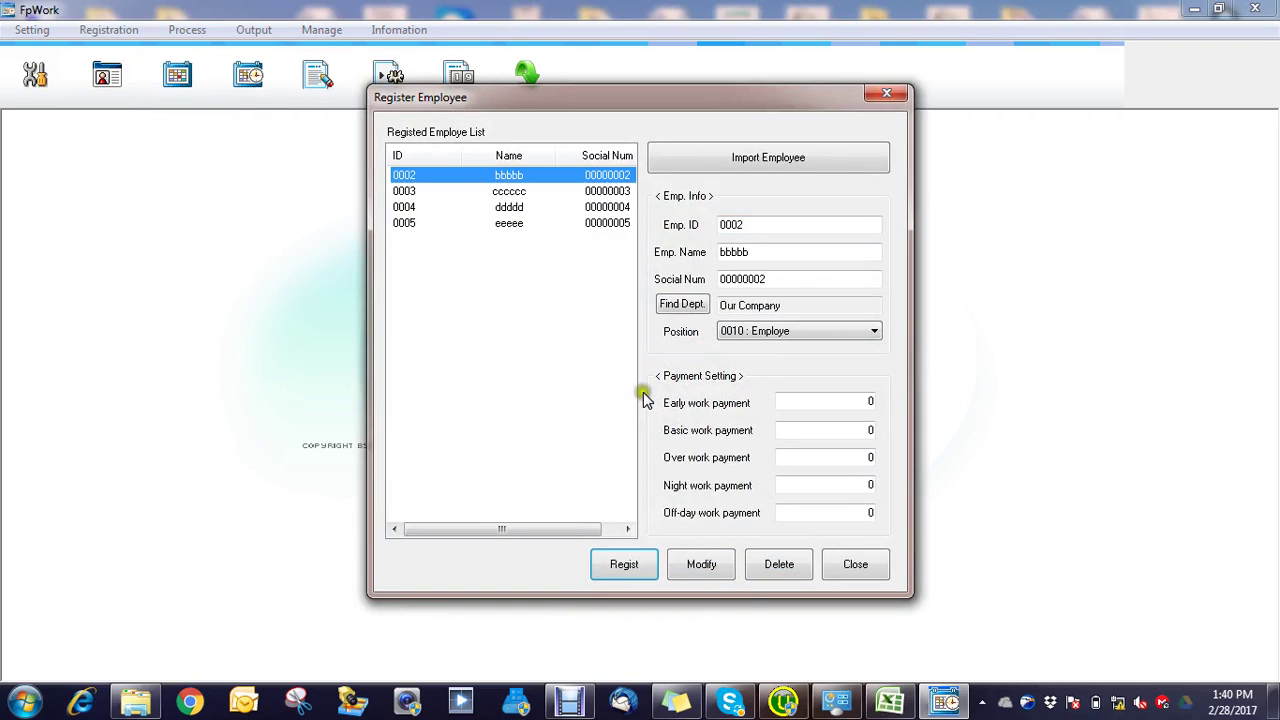
click(779, 566)
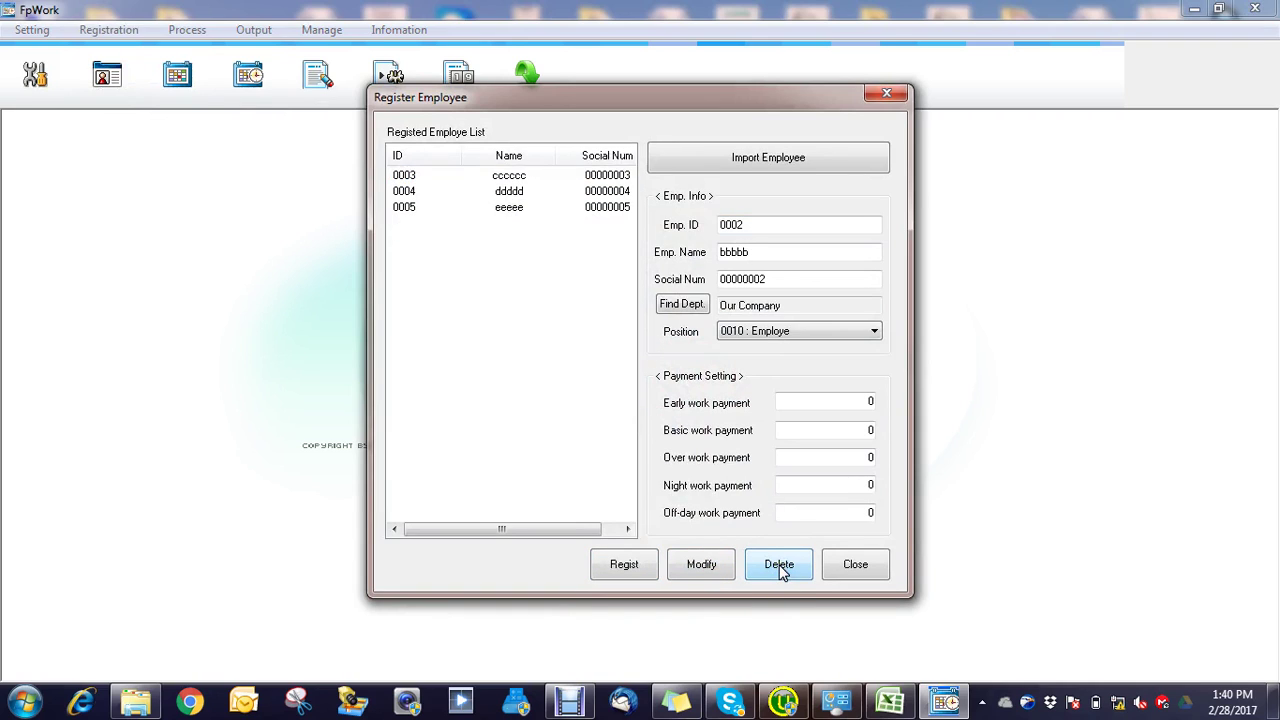
click(511, 177)
click(779, 568)
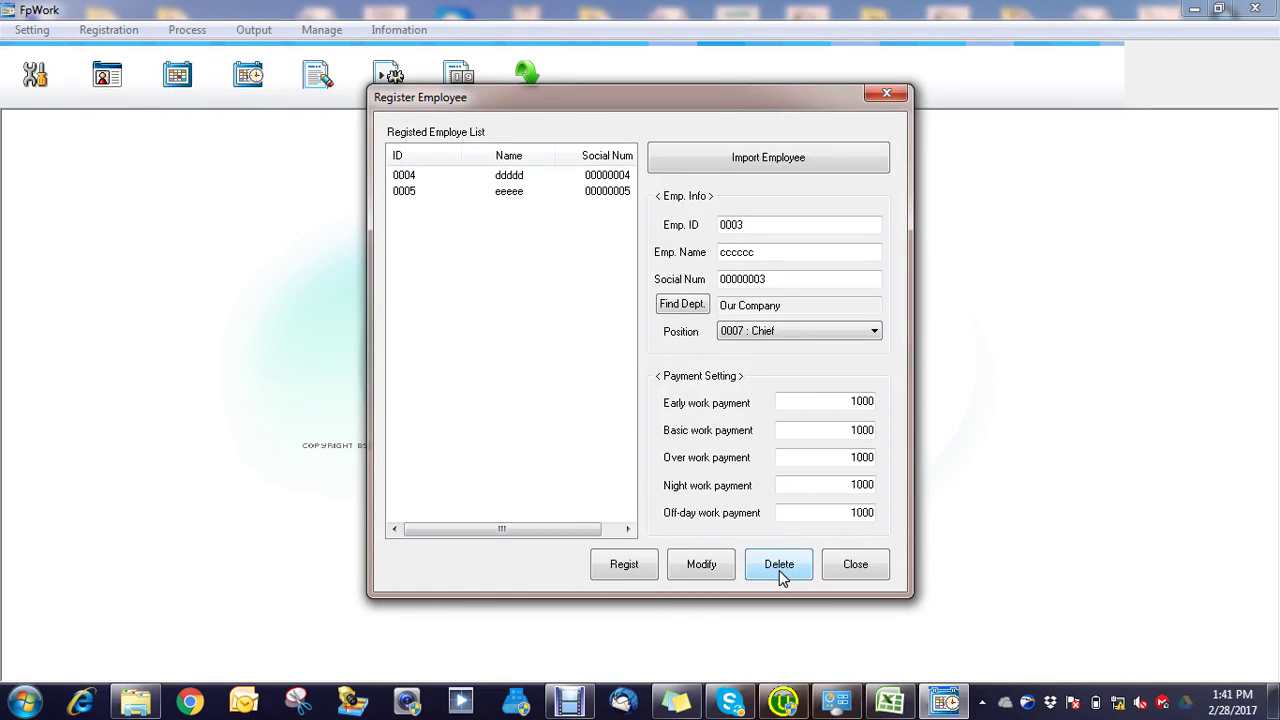
click(510, 177)
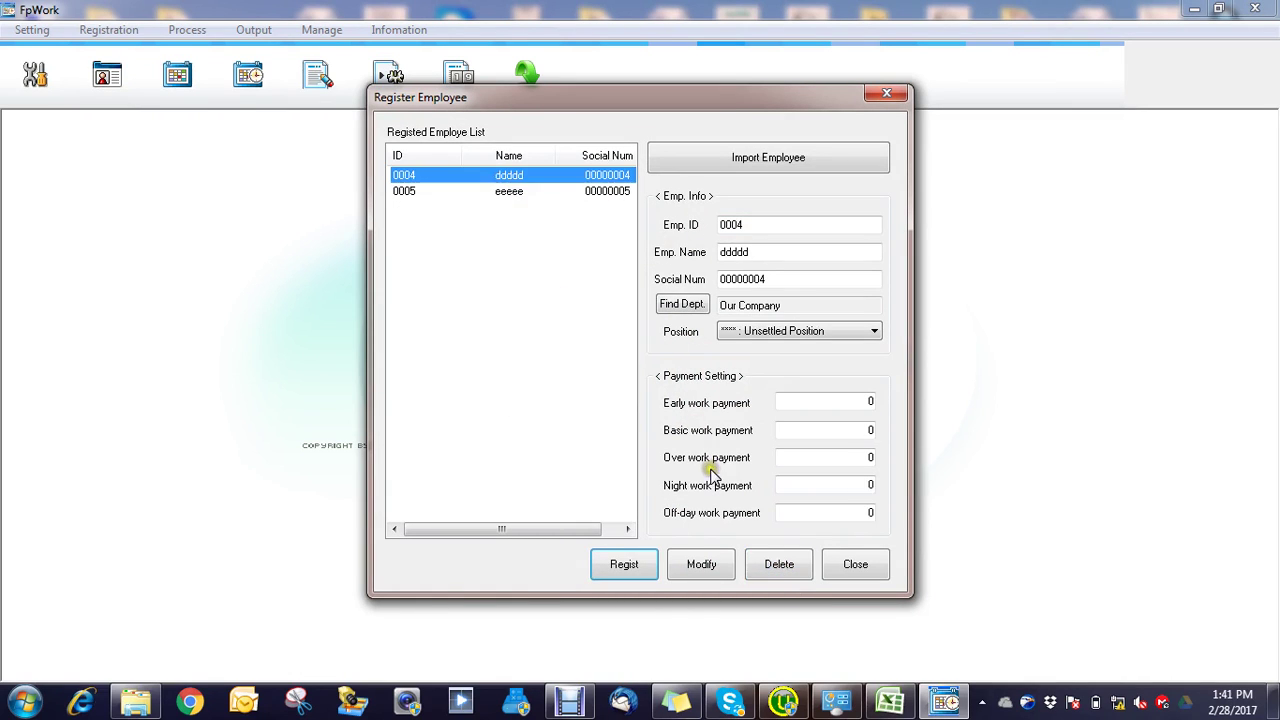
click(771, 566)
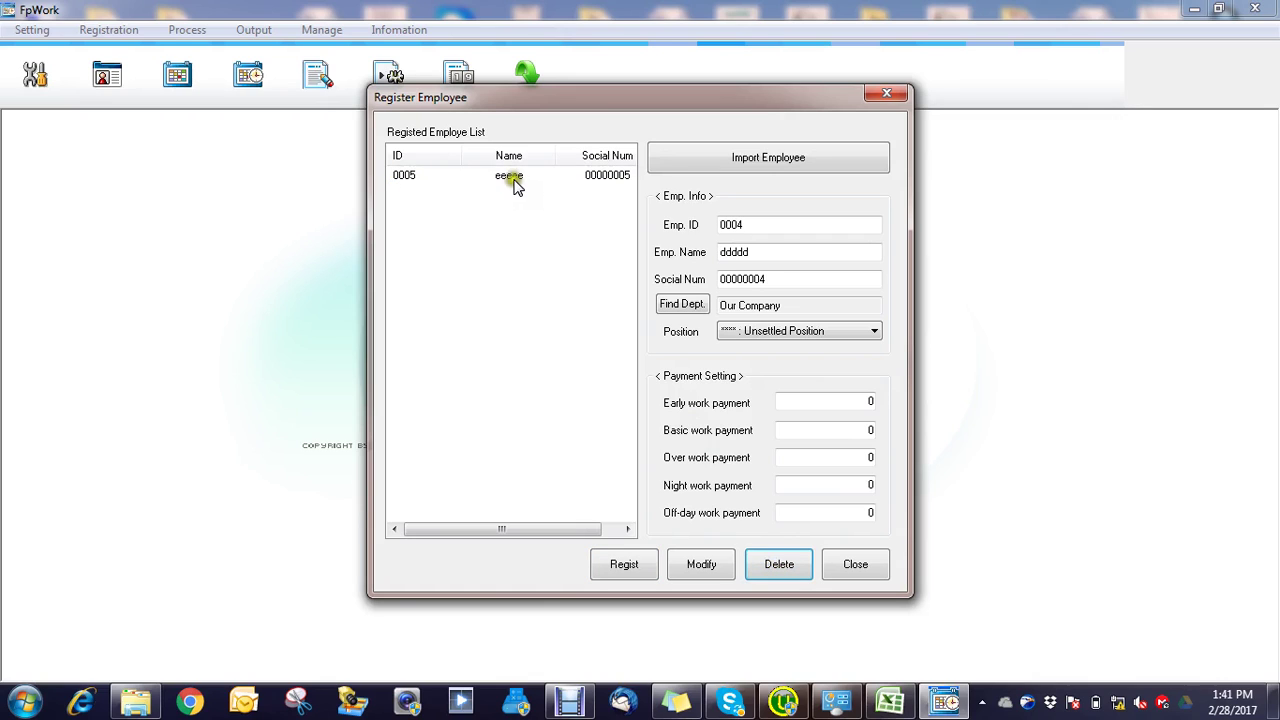
click(512, 178)
click(786, 570)
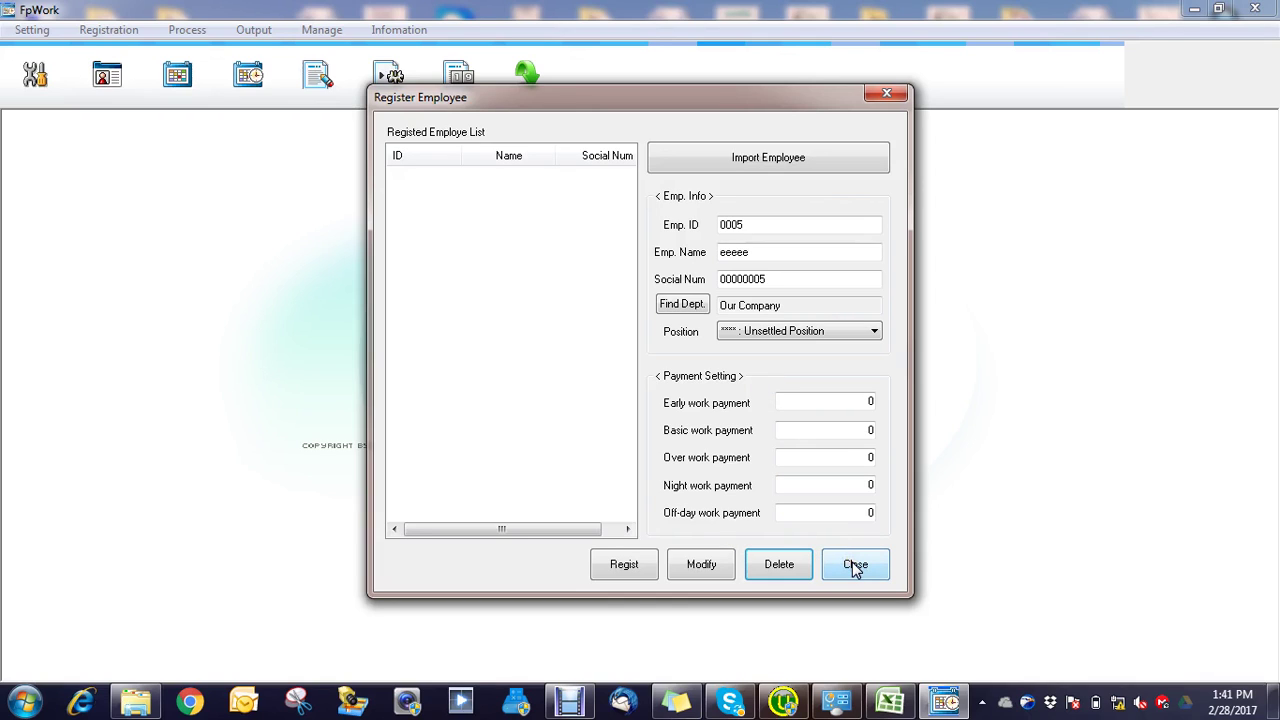
Step: Import terminal fingerprint user 1 as employee 0001 with social number 0001
click(743, 159)
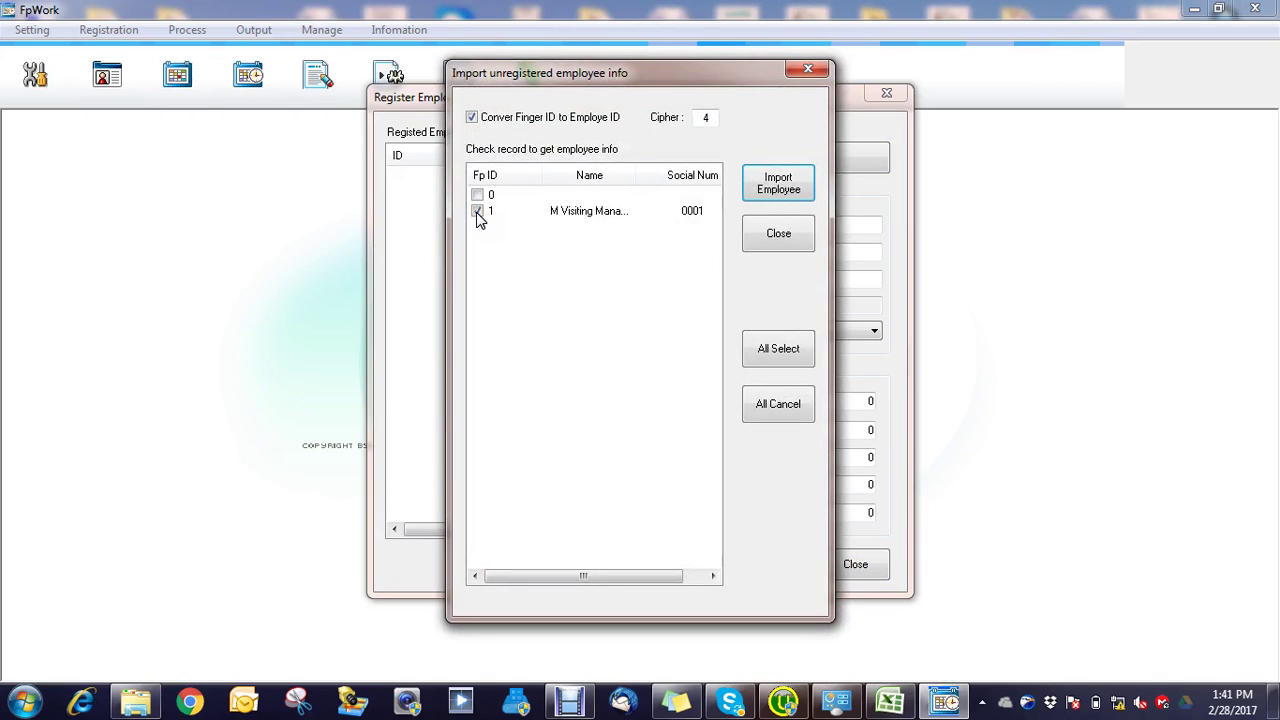
click(780, 180)
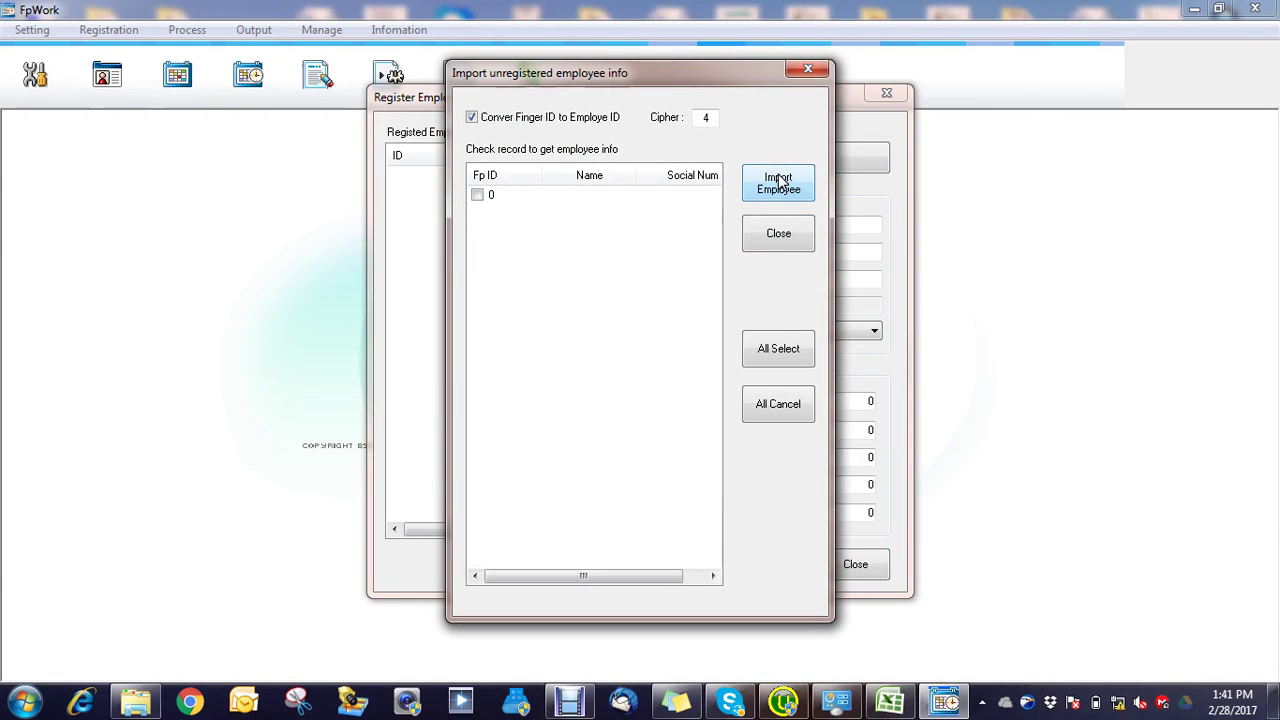
click(810, 72)
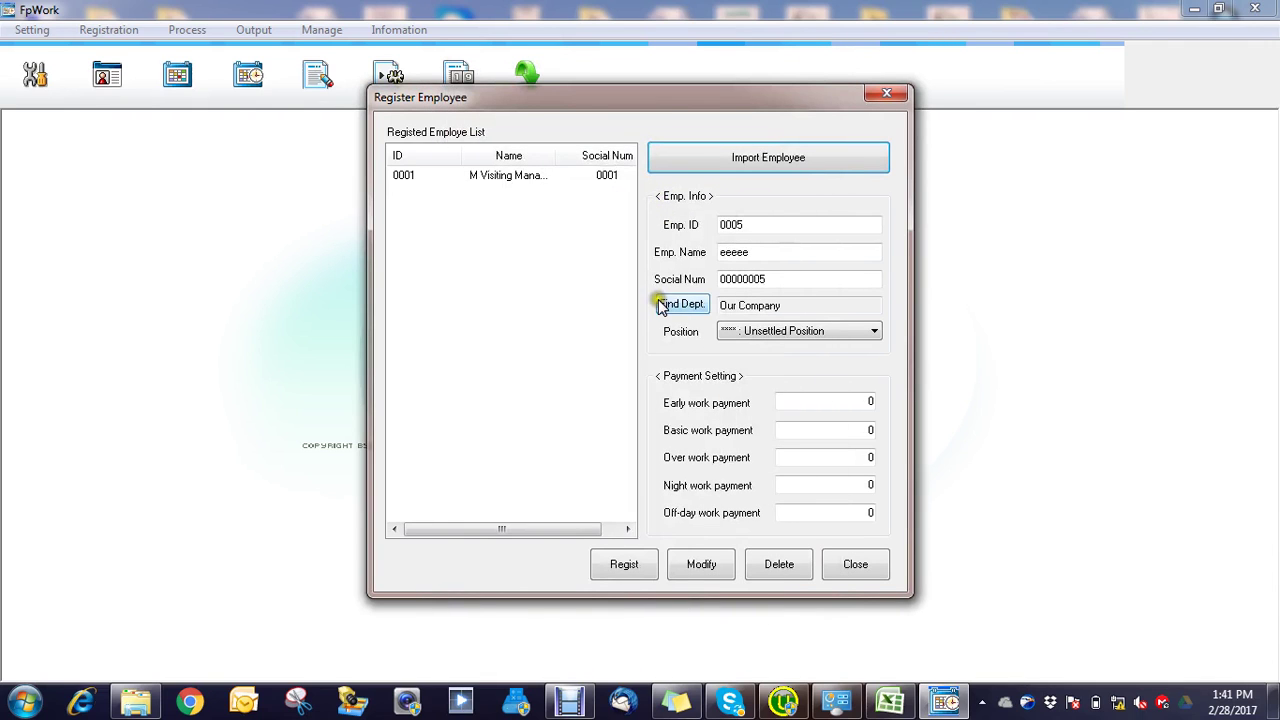
click(767, 160)
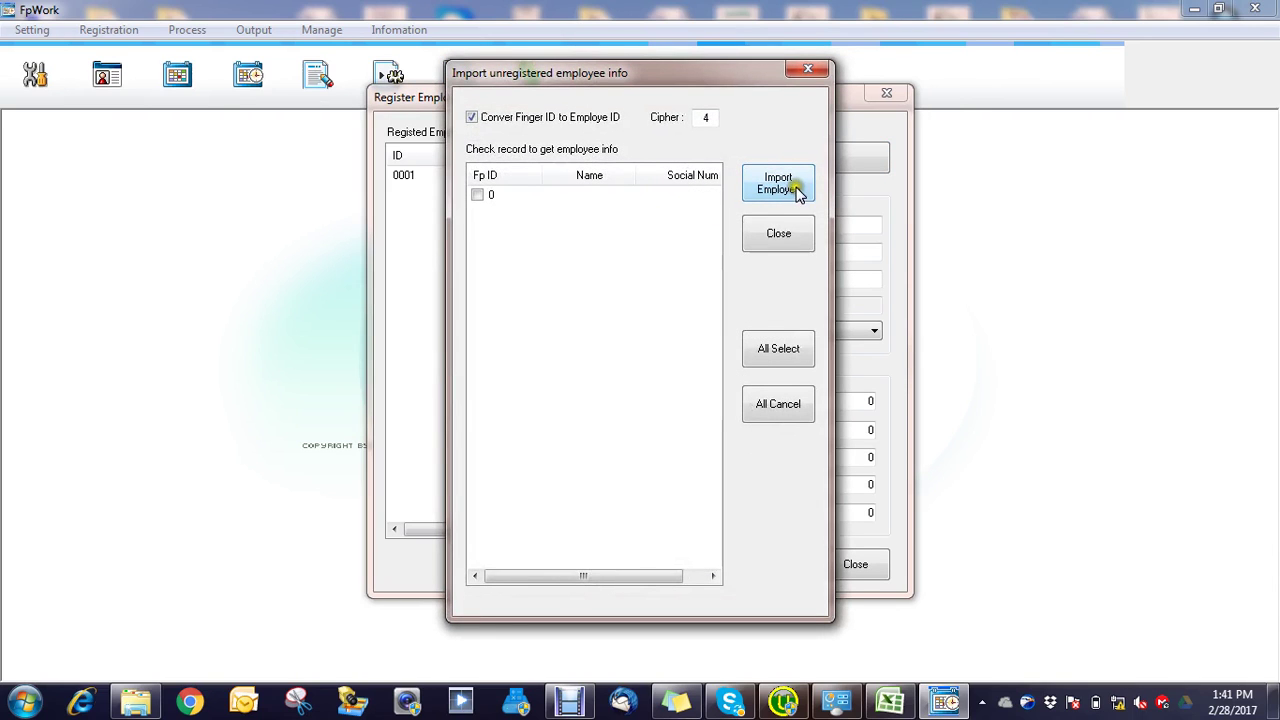
click(778, 185)
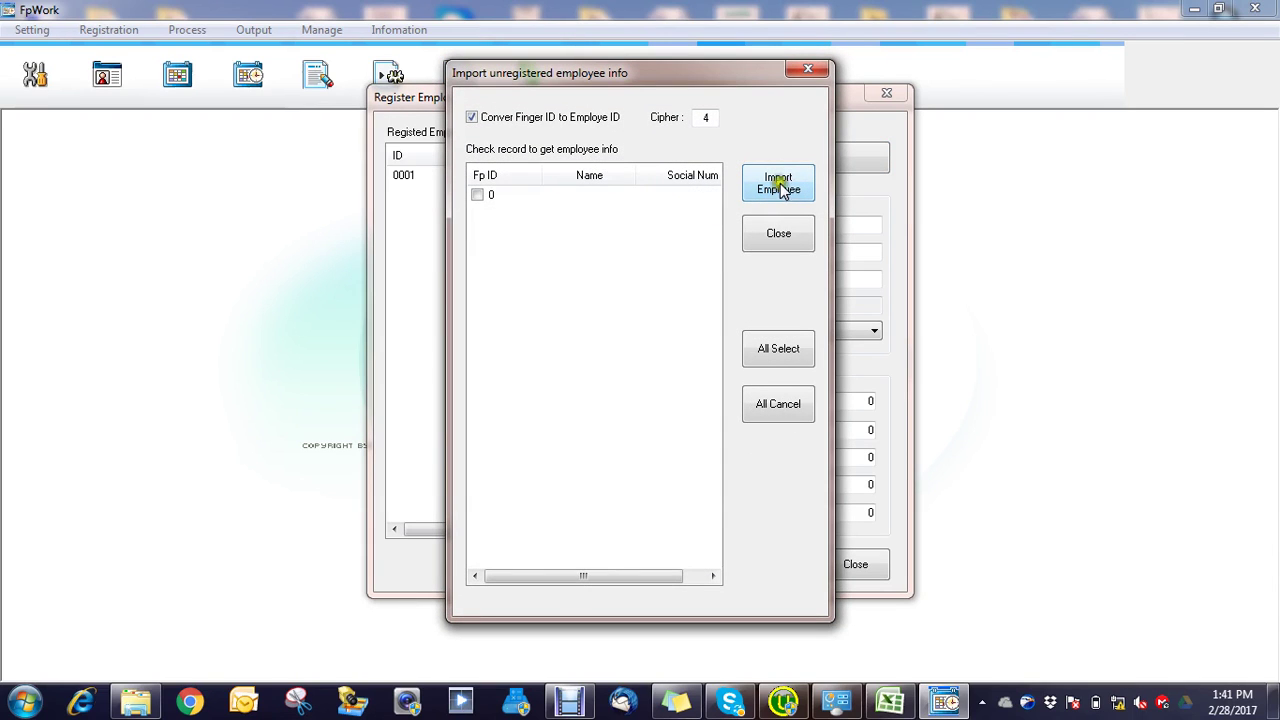
click(802, 70)
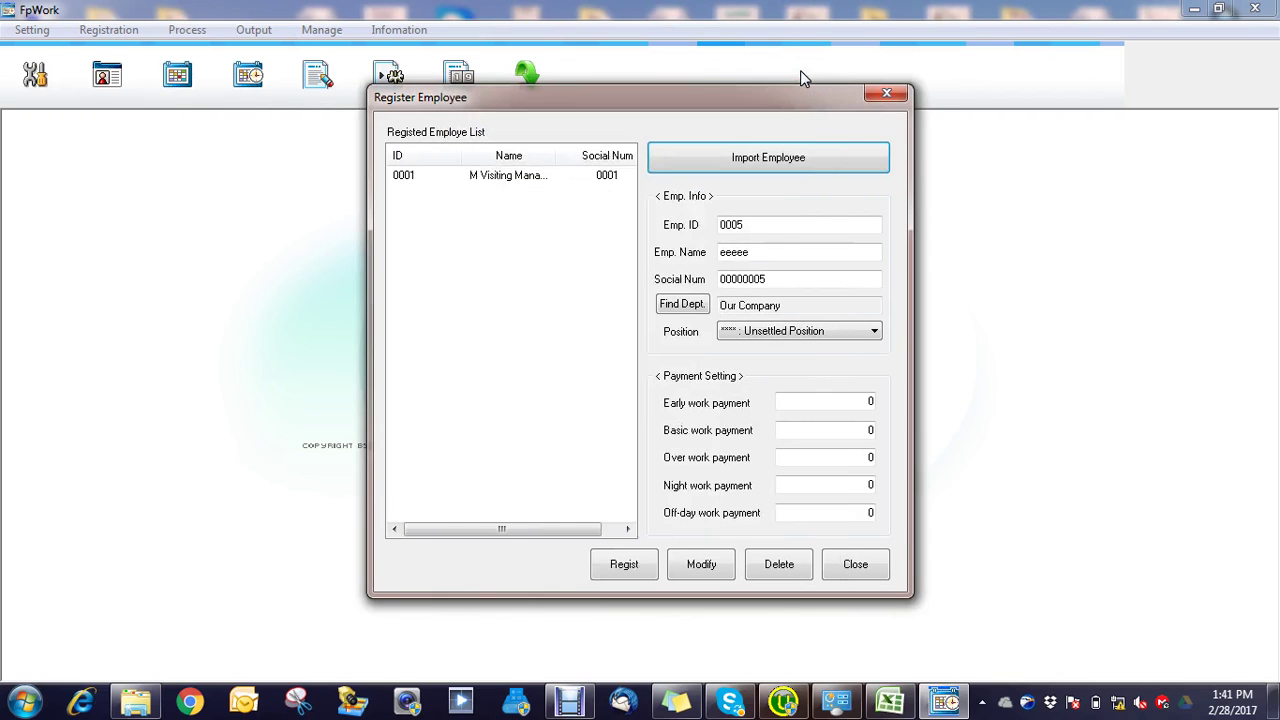
click(885, 93)
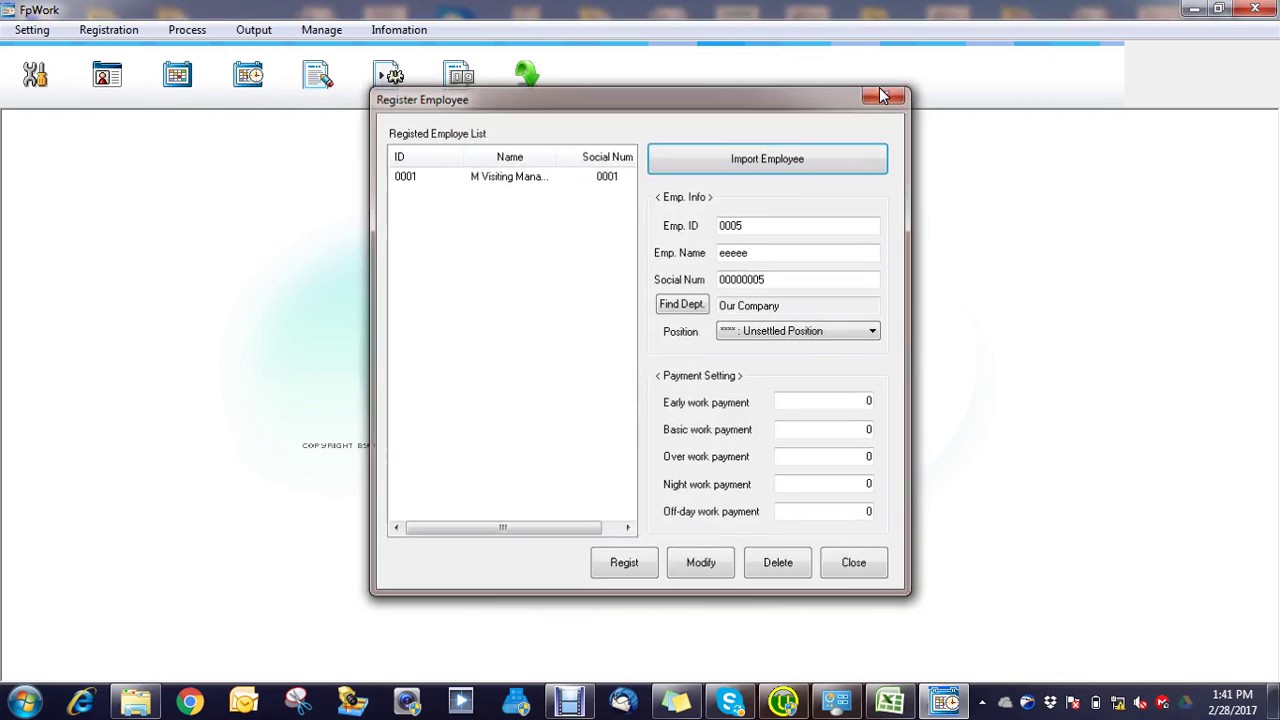
Step: Review the 1001 Daily work pattern in Register Daily Work, then close it
click(109, 32)
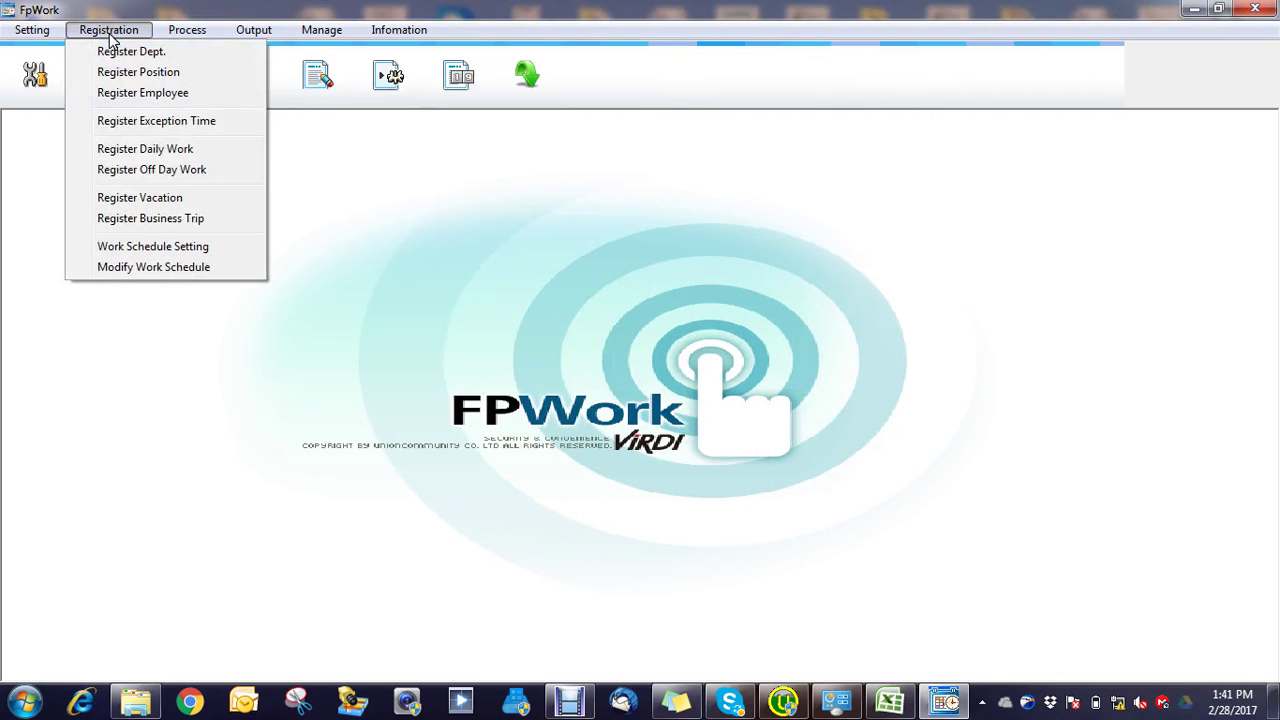
click(145, 149)
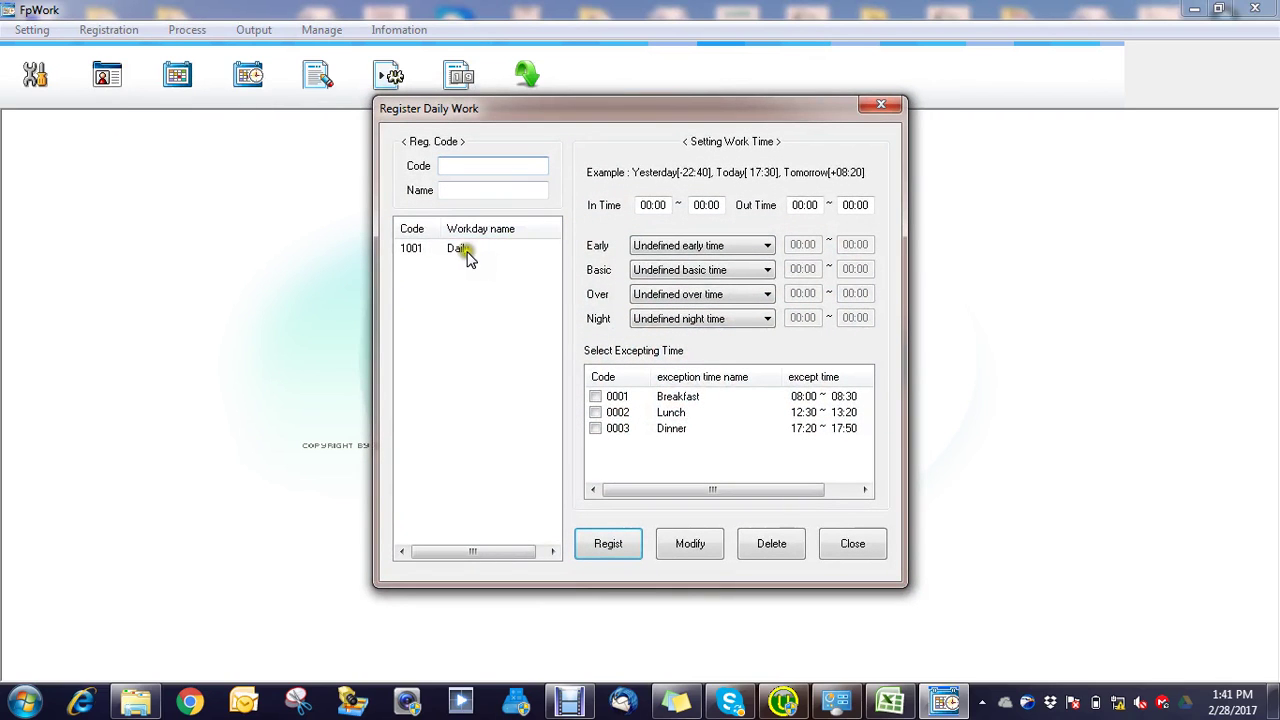
click(466, 256)
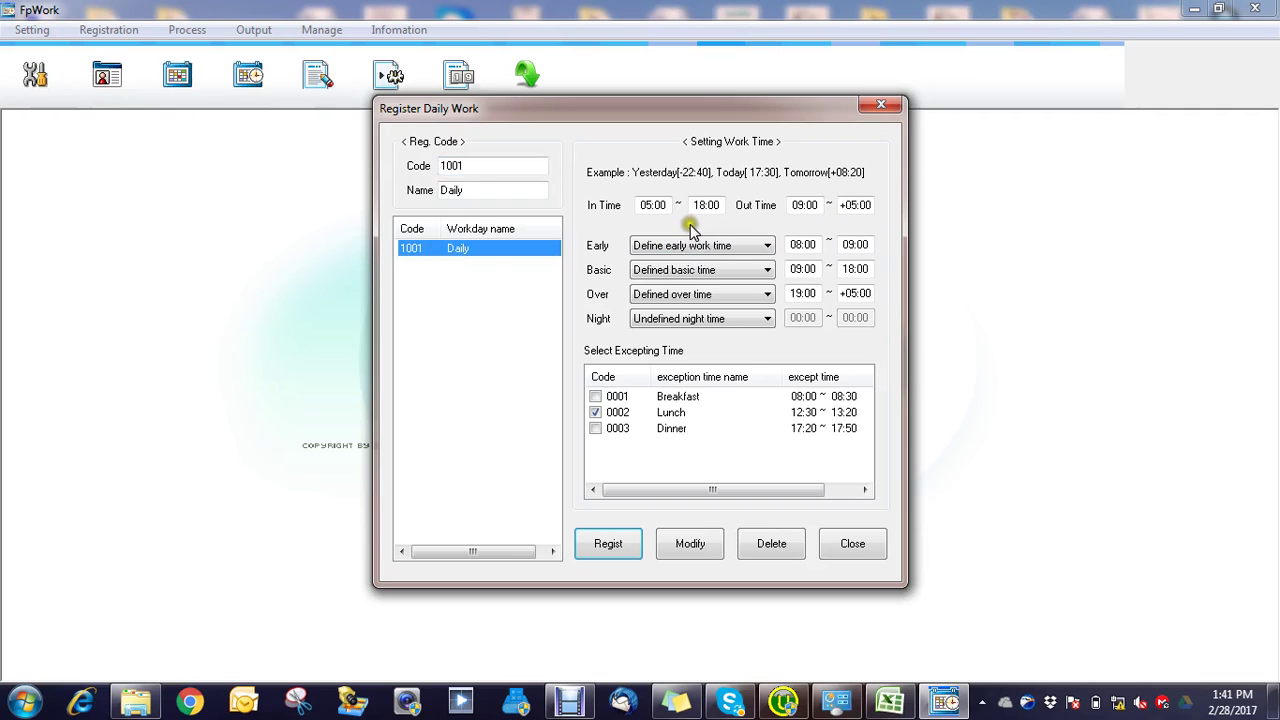
click(881, 104)
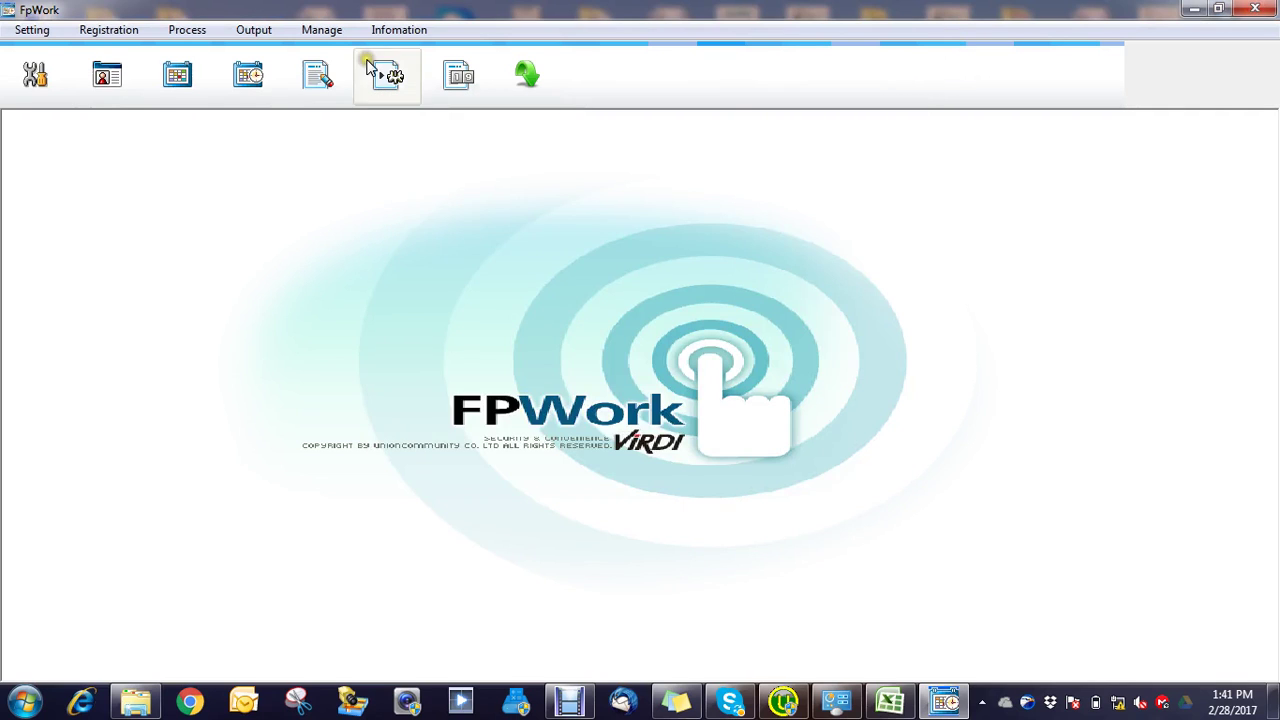
click(112, 31)
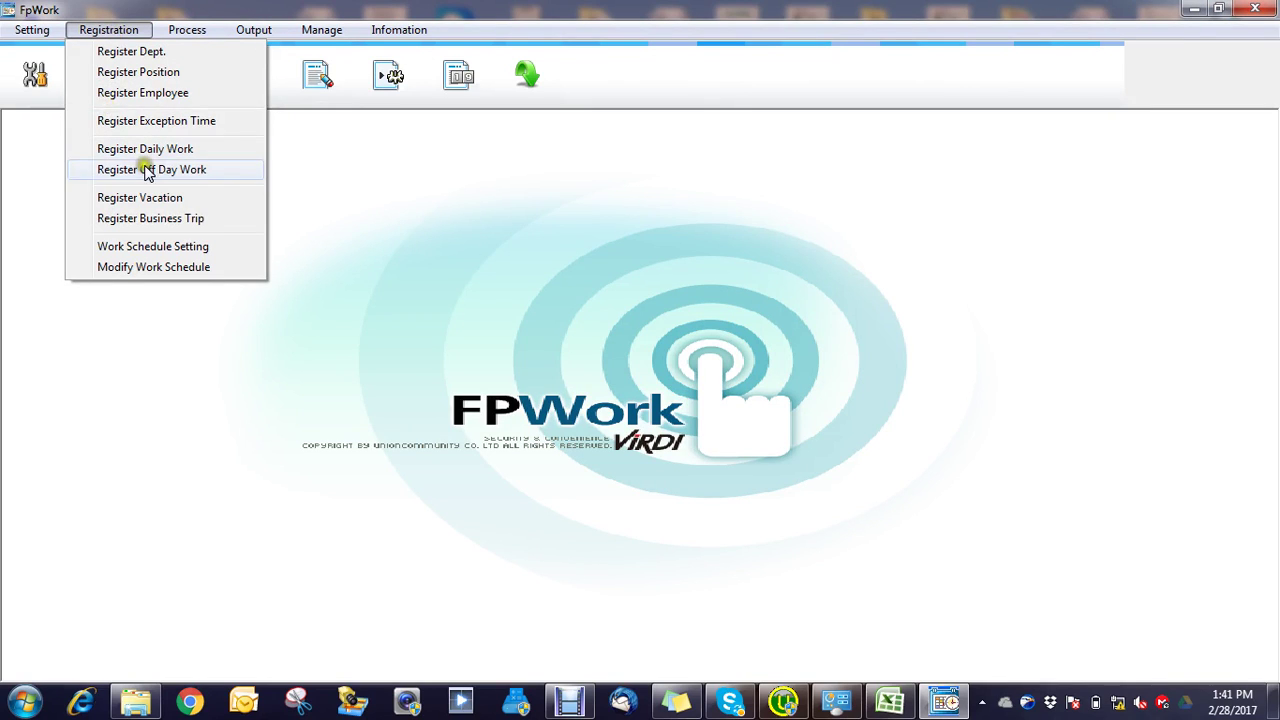
Step: Load Our Company into Work Schedule Setting and generate employee 0001's 2009/02/01 entry
click(142, 250)
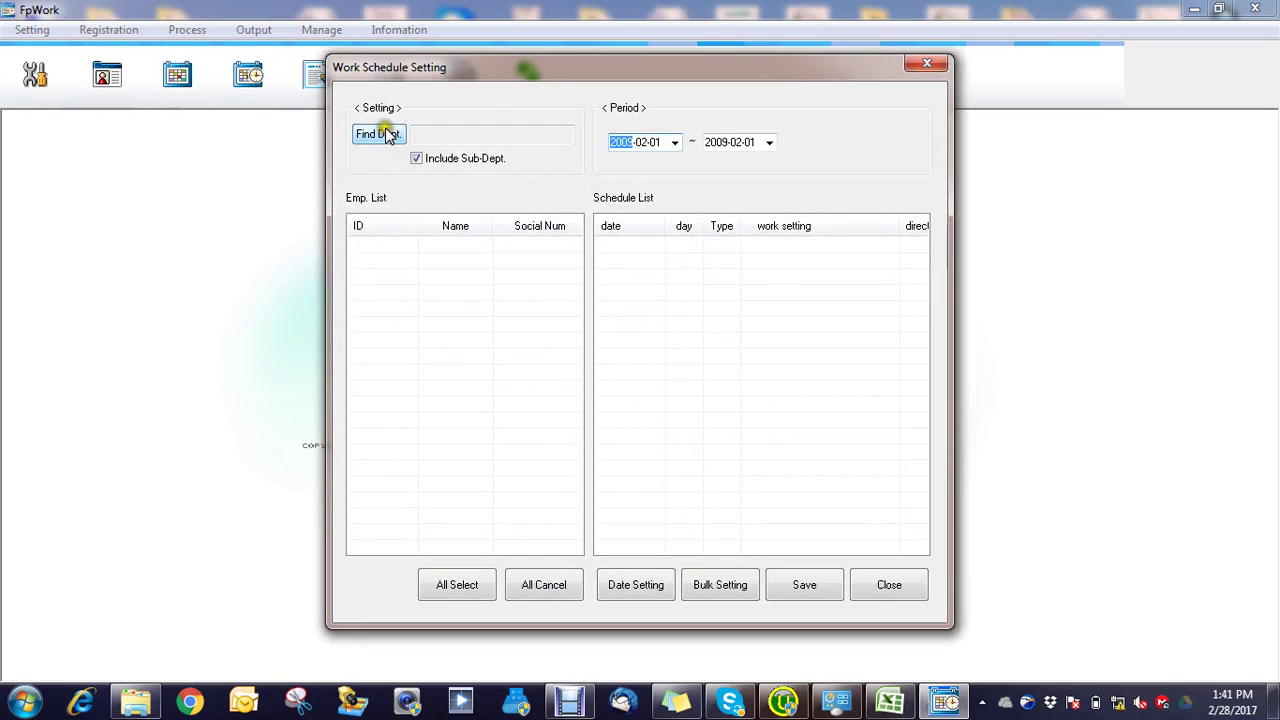
click(383, 136)
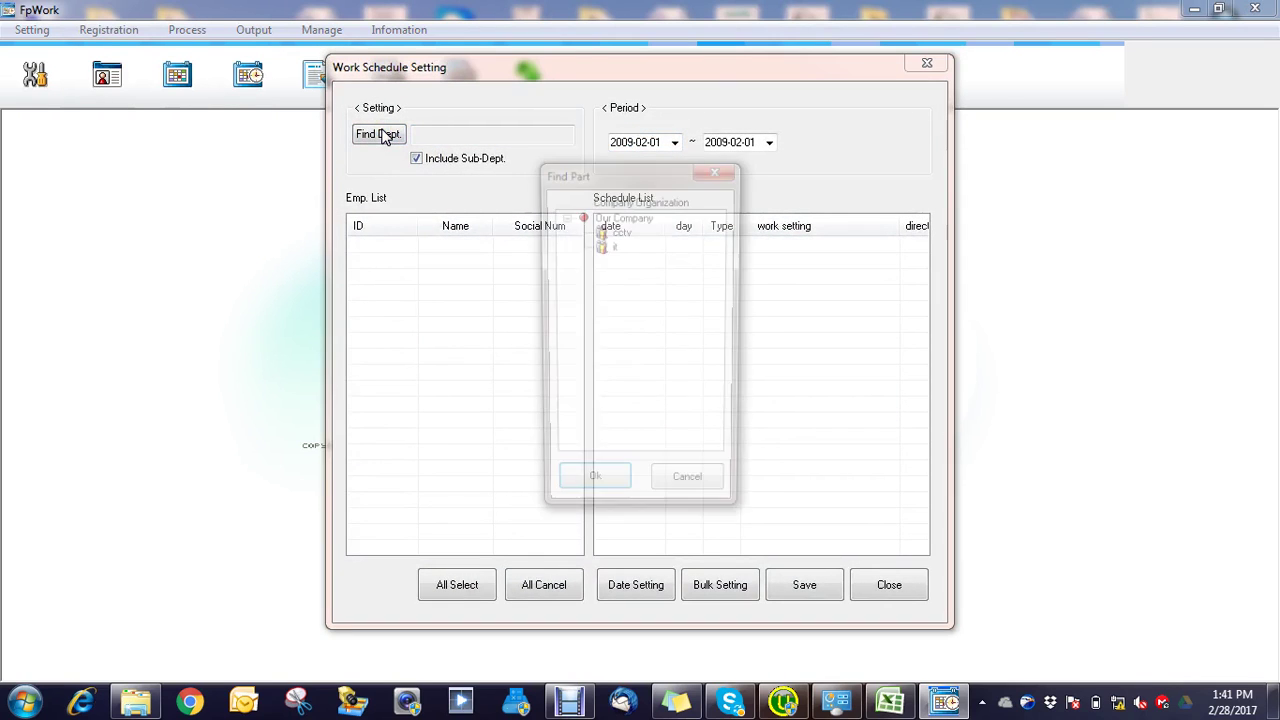
click(617, 220)
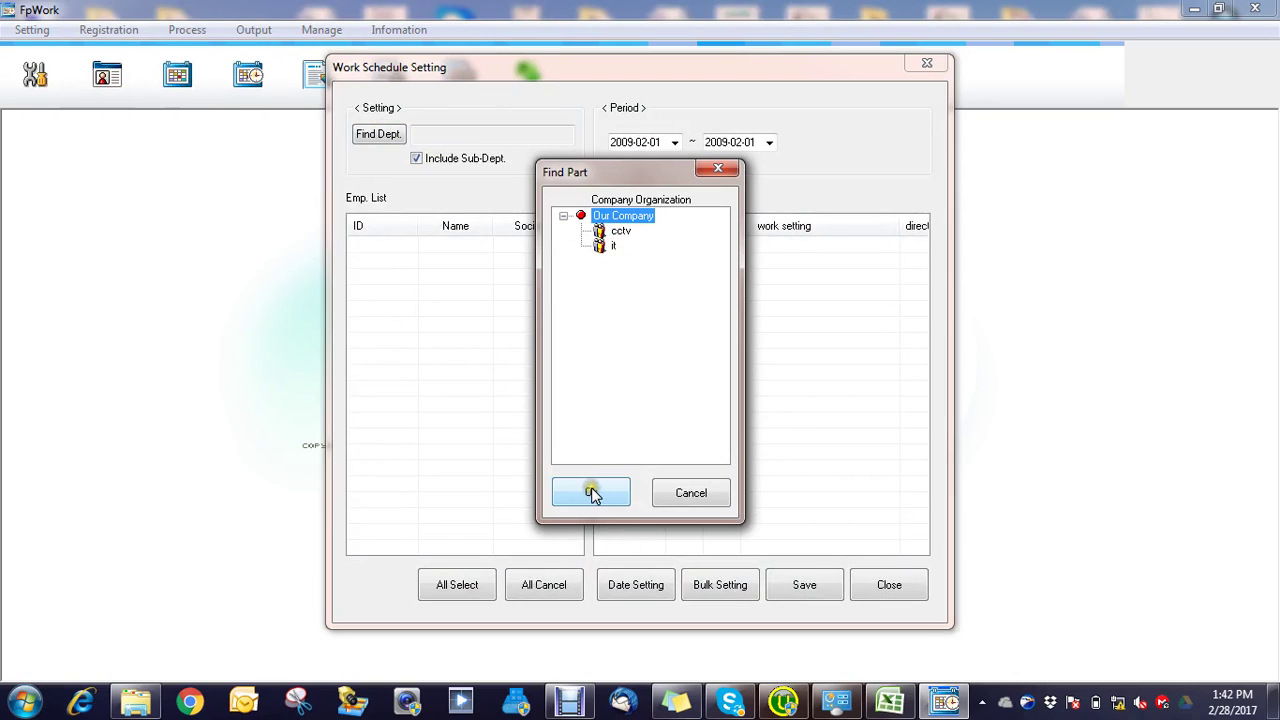
click(591, 492)
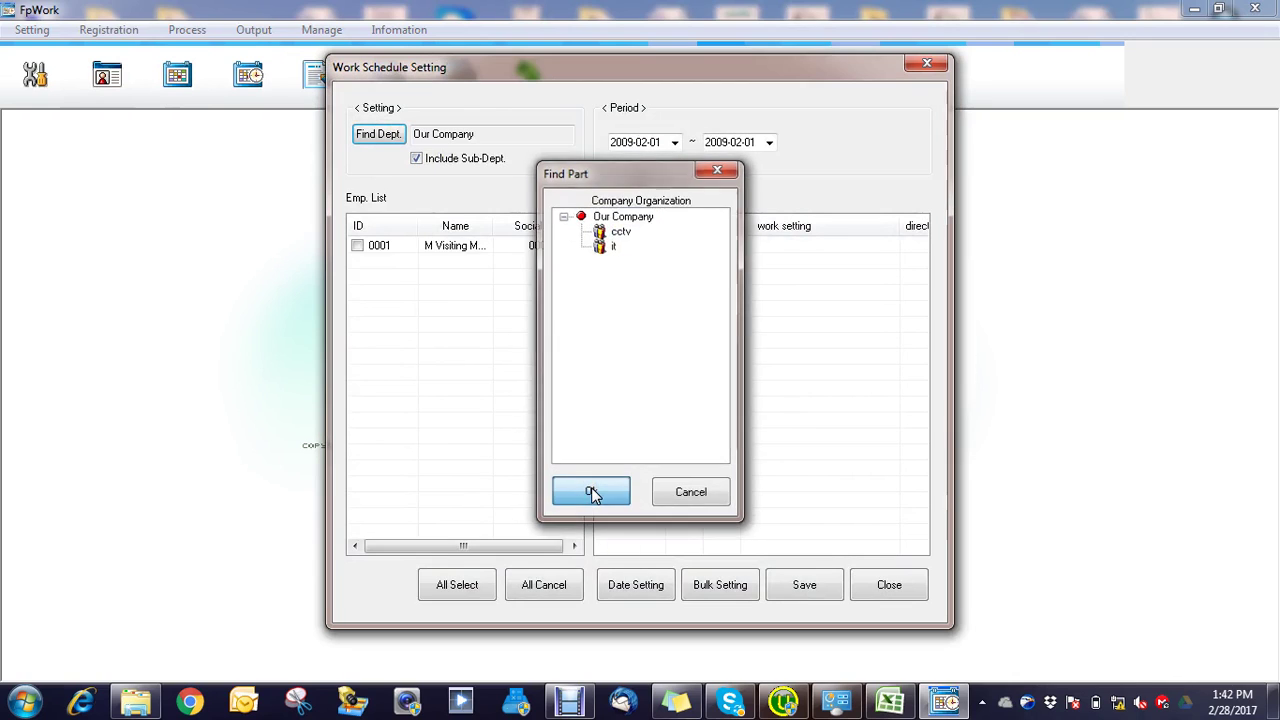
click(358, 247)
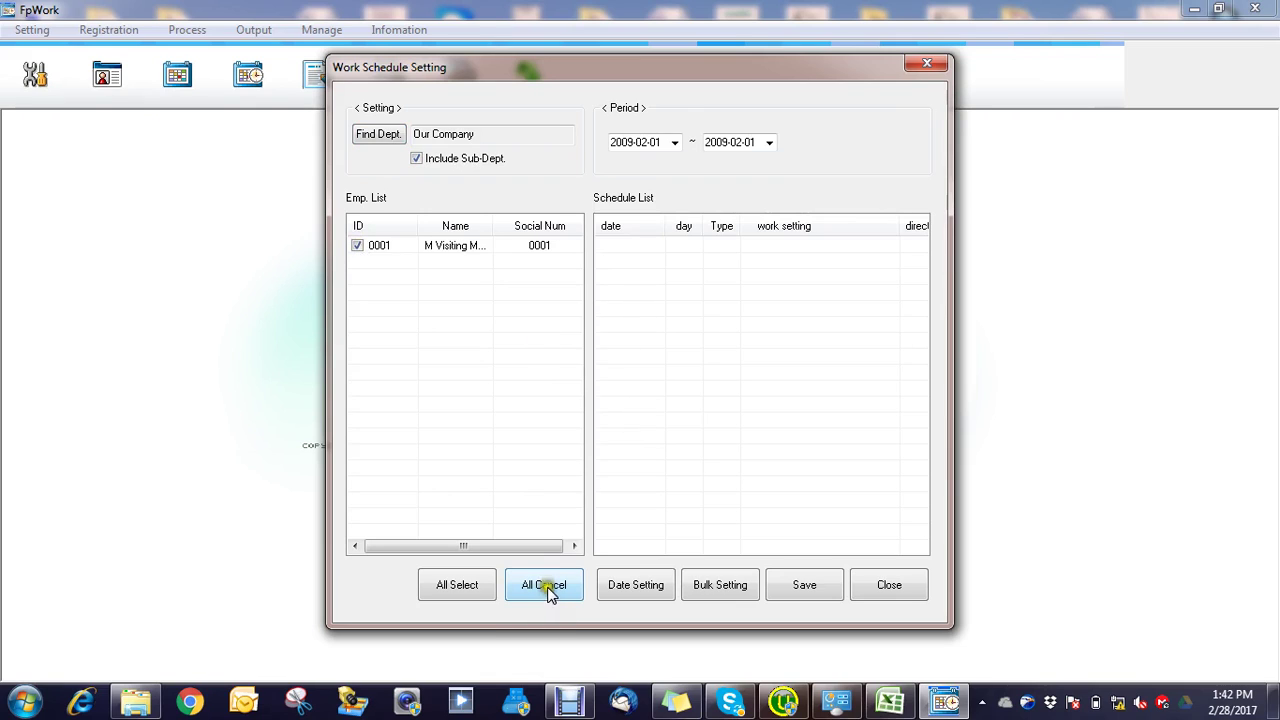
click(637, 587)
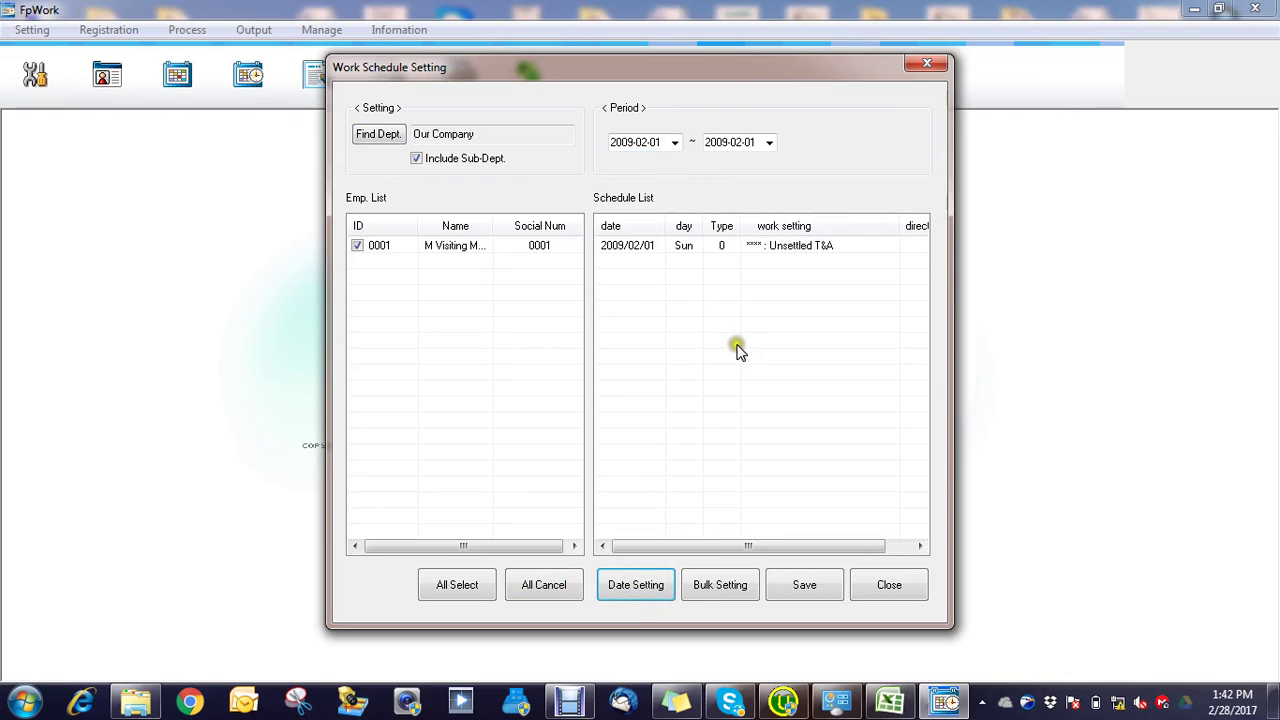
Step: In Bulk Setting, set a 7-day repeat and assign 1001 : Daily to Sunday through Wednesday
click(717, 586)
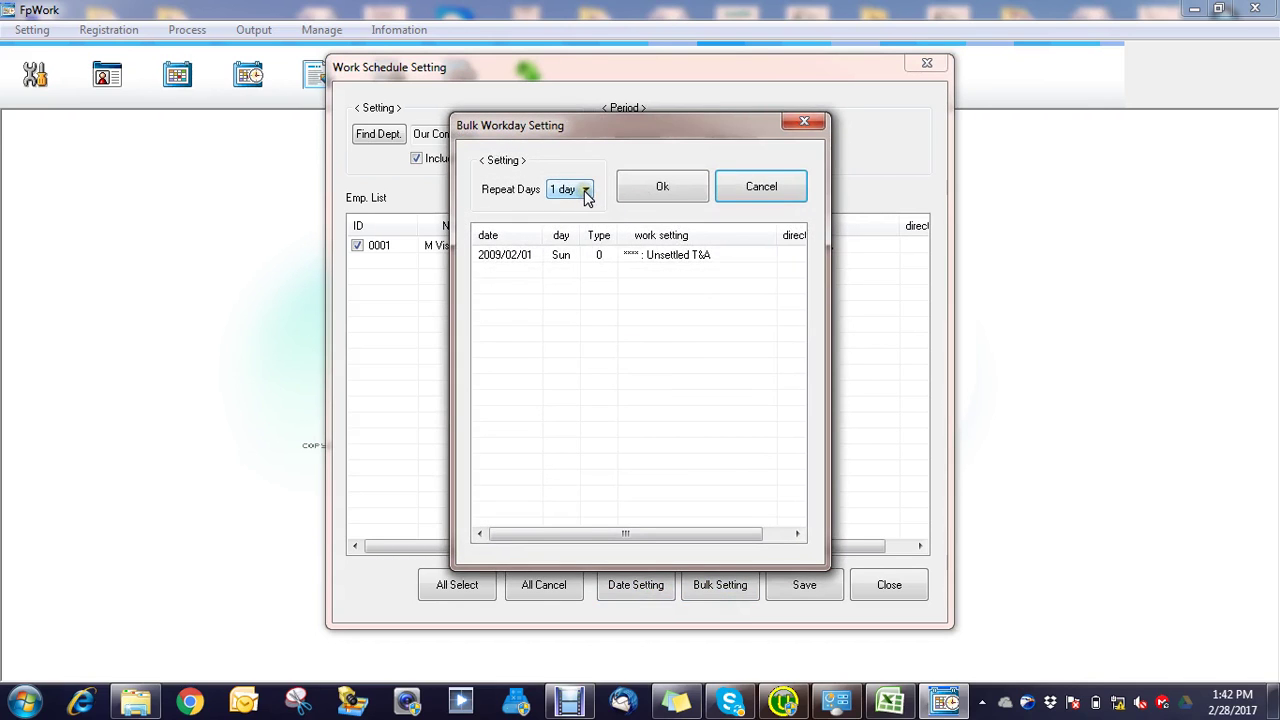
click(585, 189)
click(566, 280)
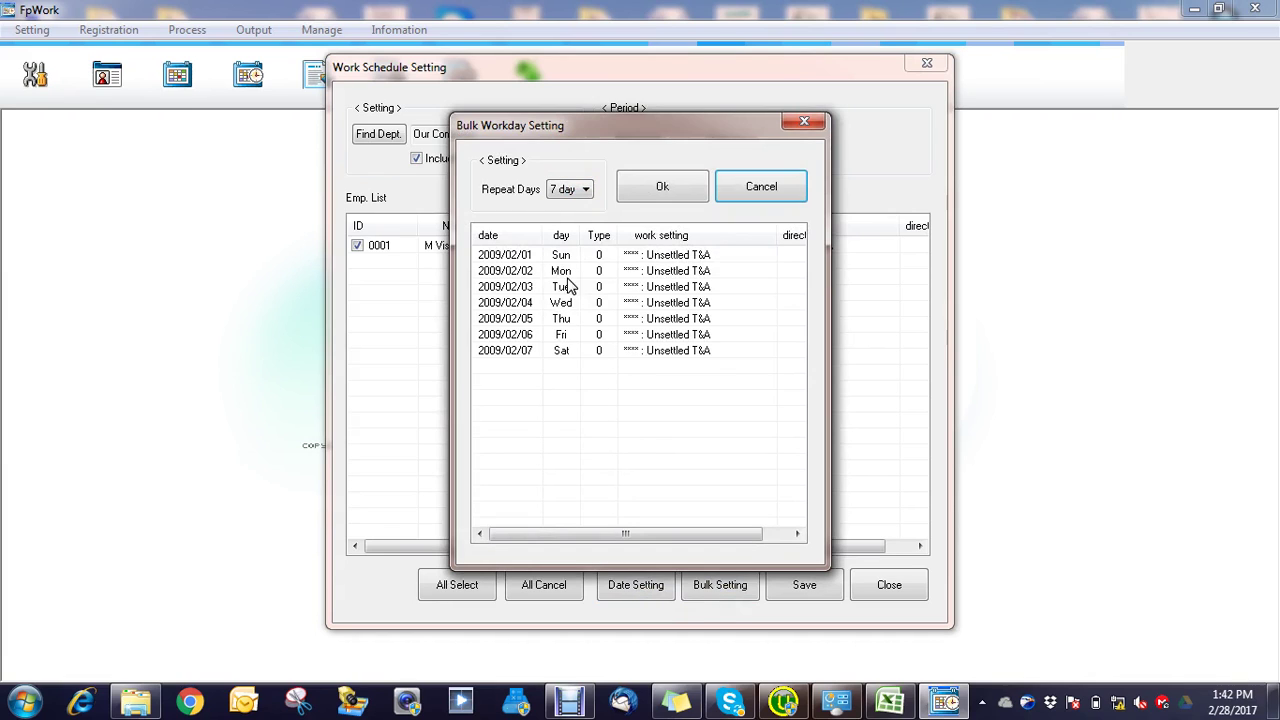
click(684, 256)
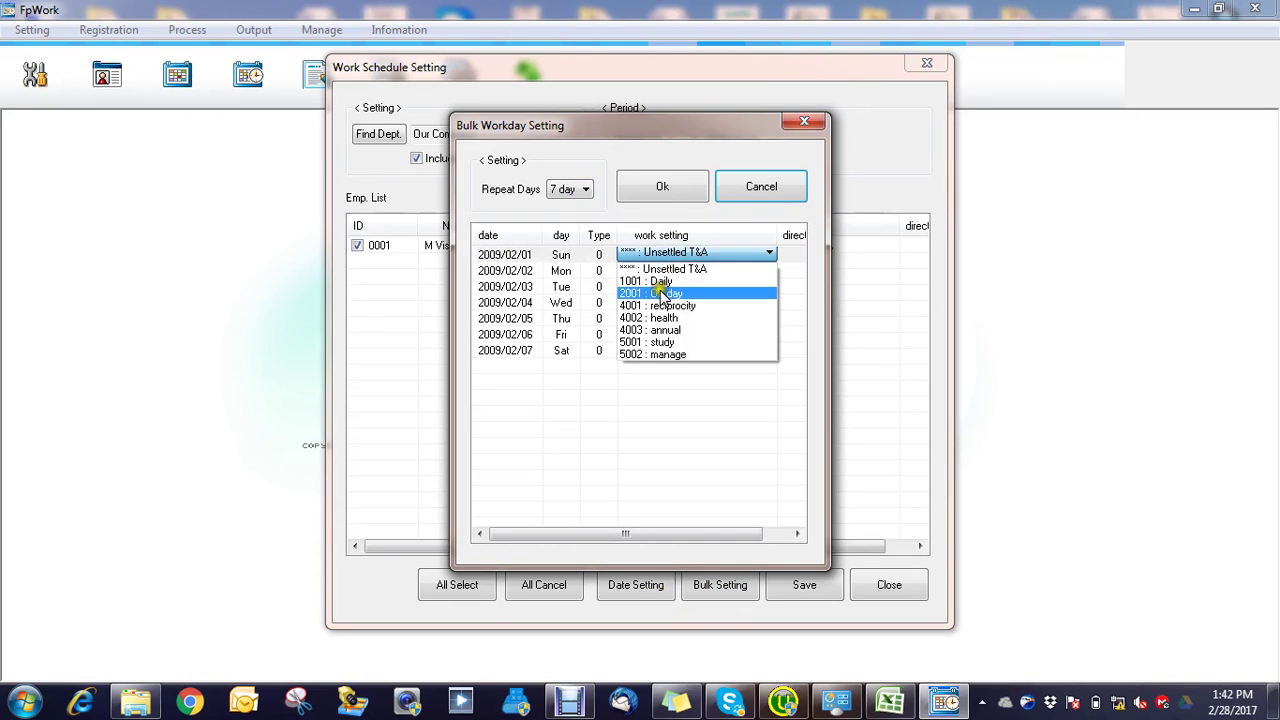
click(664, 284)
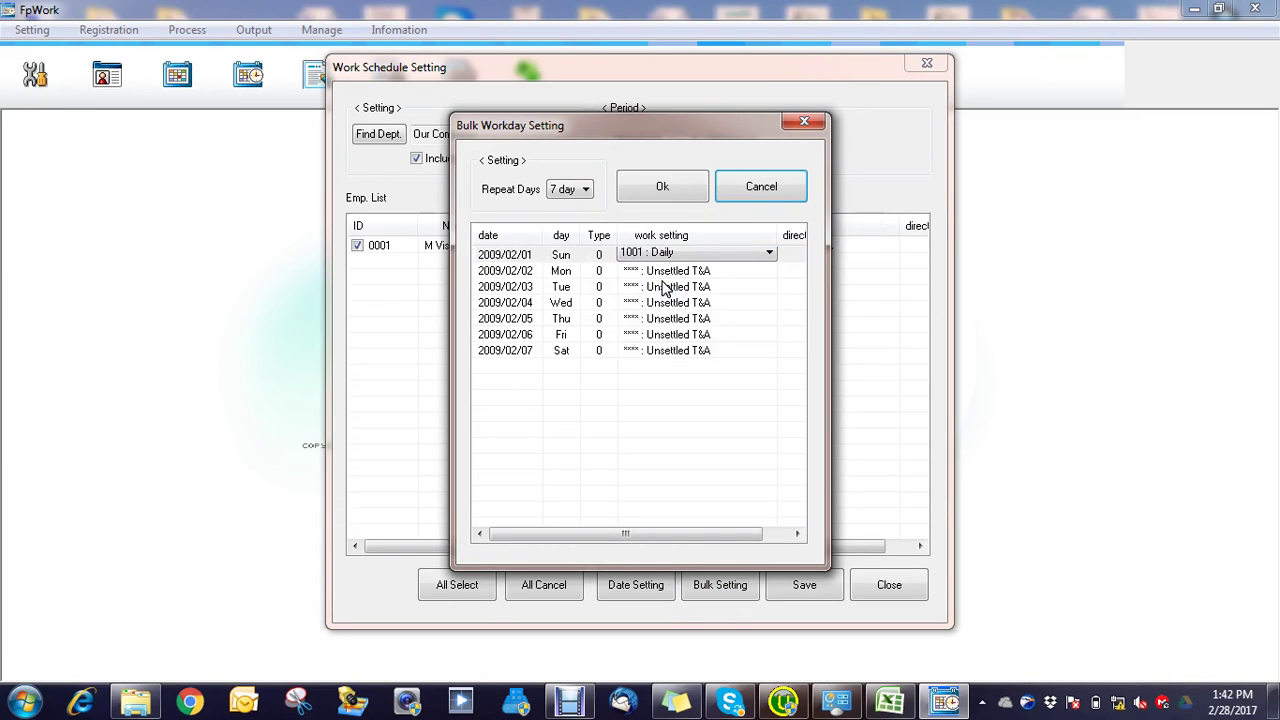
click(667, 272)
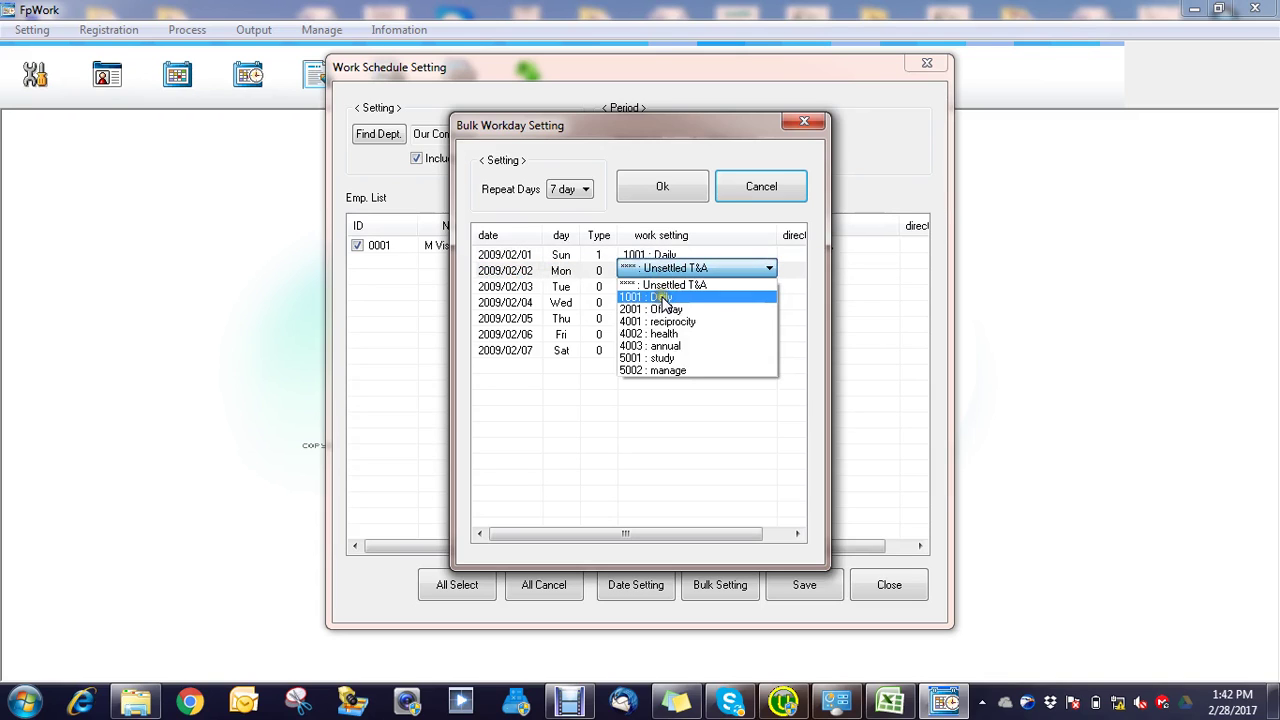
click(664, 298)
click(666, 286)
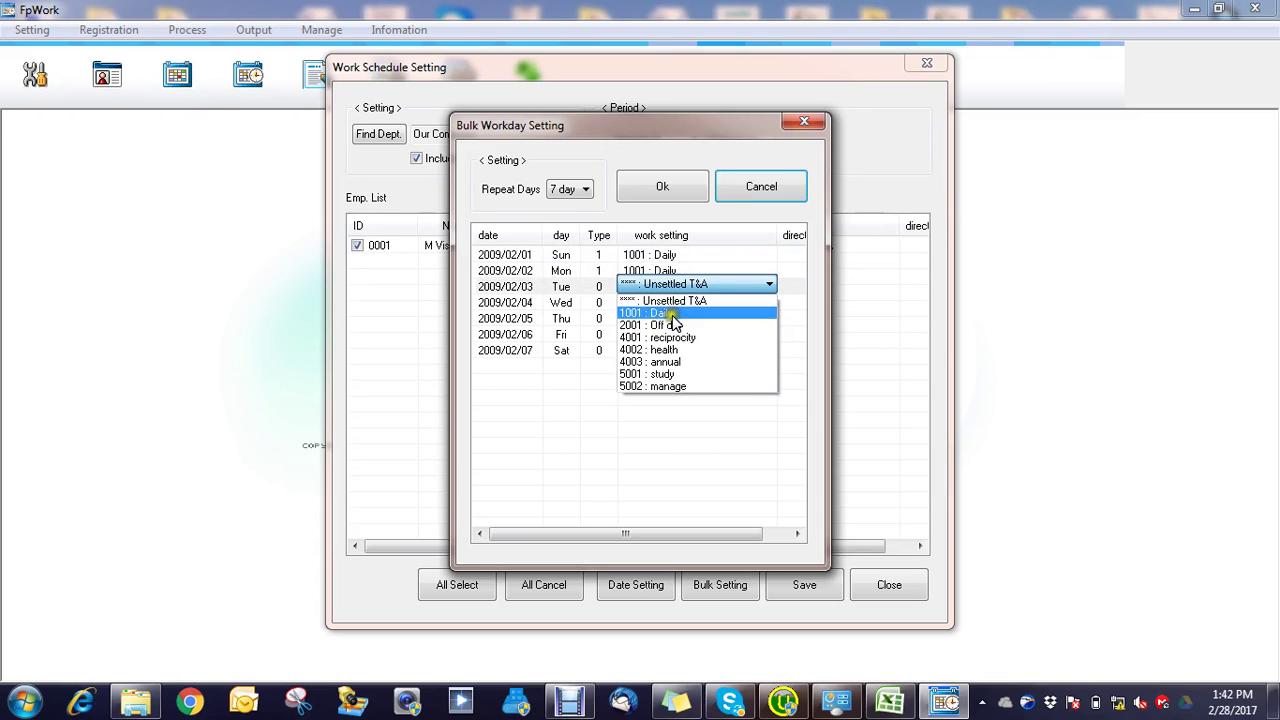
click(668, 313)
click(680, 302)
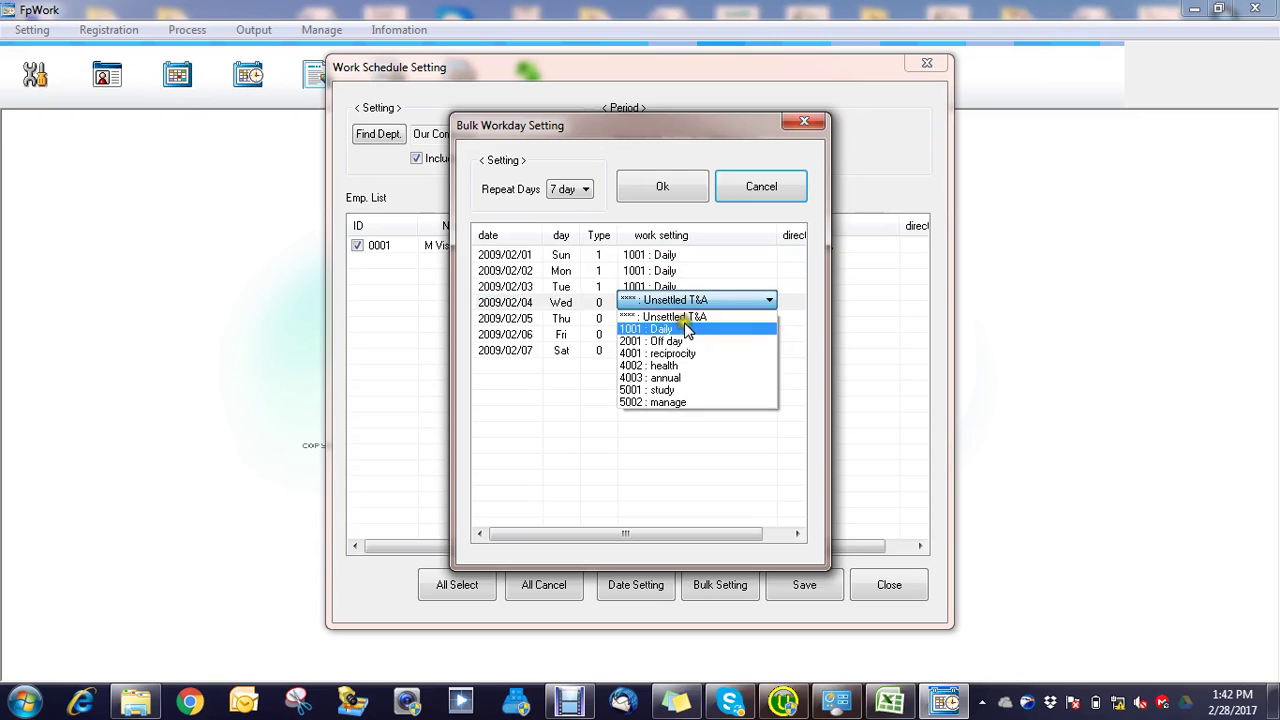
click(687, 330)
Step: Set Thursday and Saturday to 1001 : Daily and Friday to 2001 : Off day
click(690, 320)
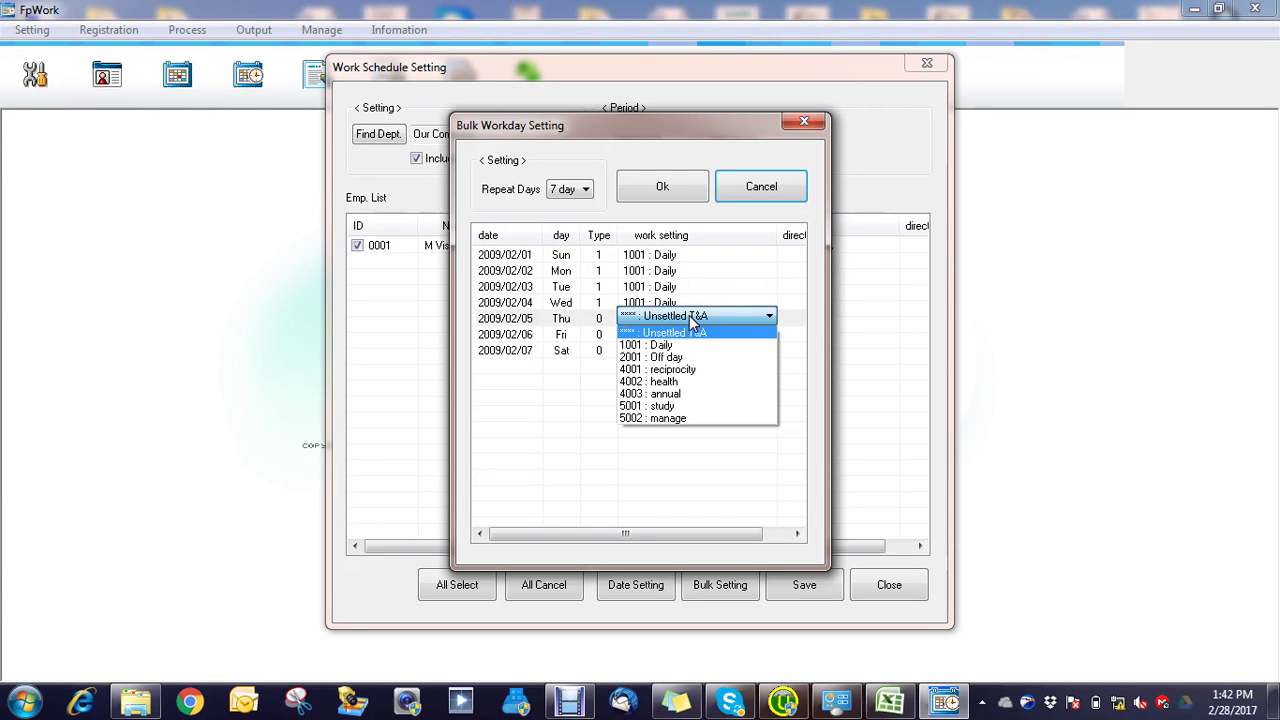
click(688, 336)
click(690, 336)
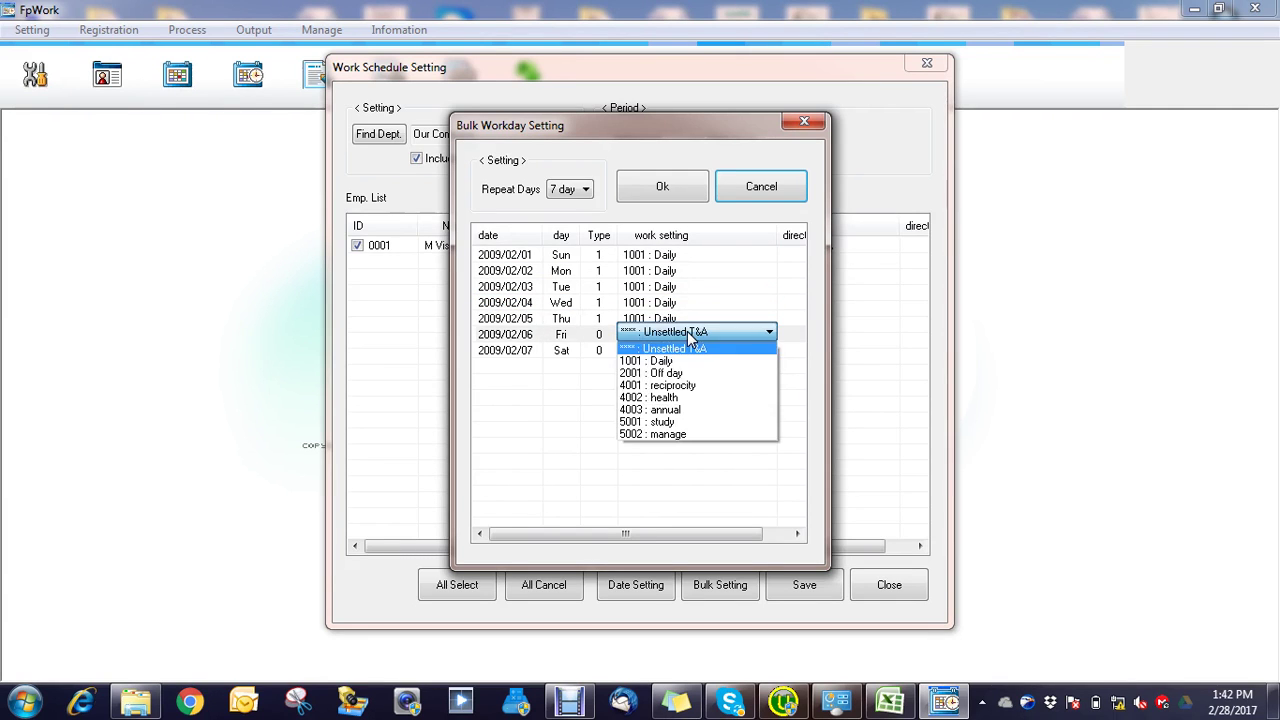
click(677, 364)
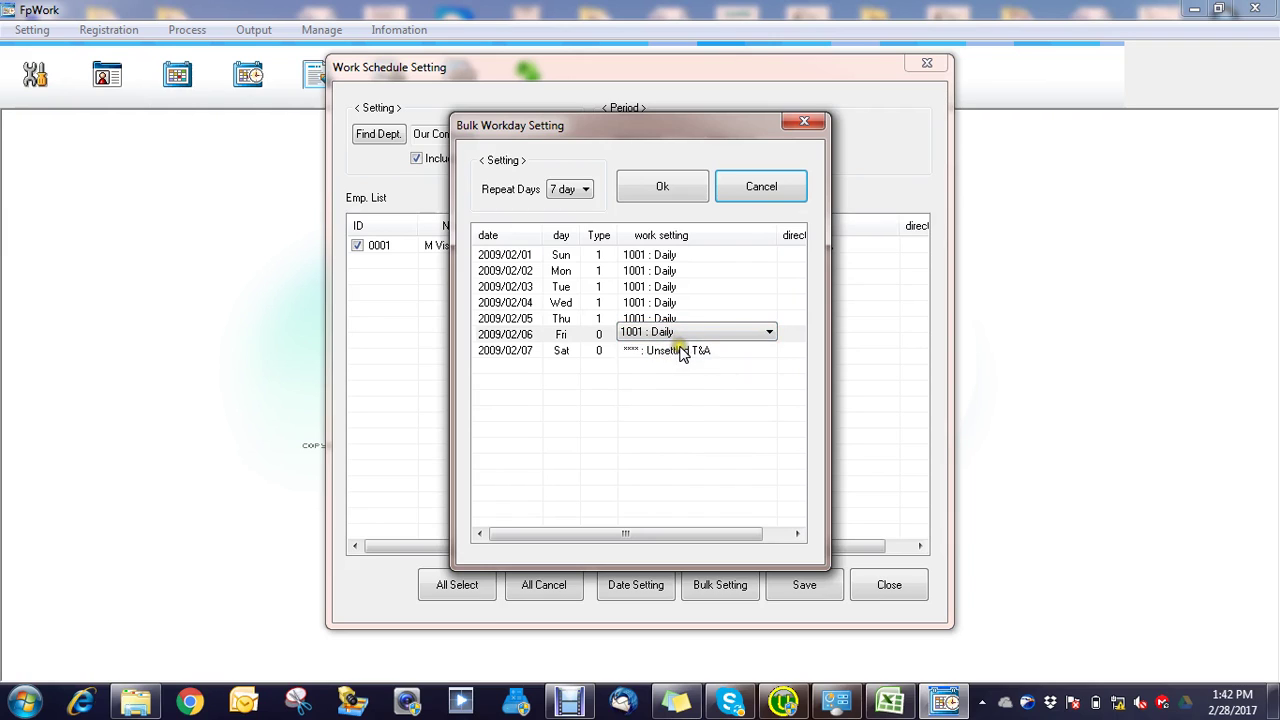
click(681, 351)
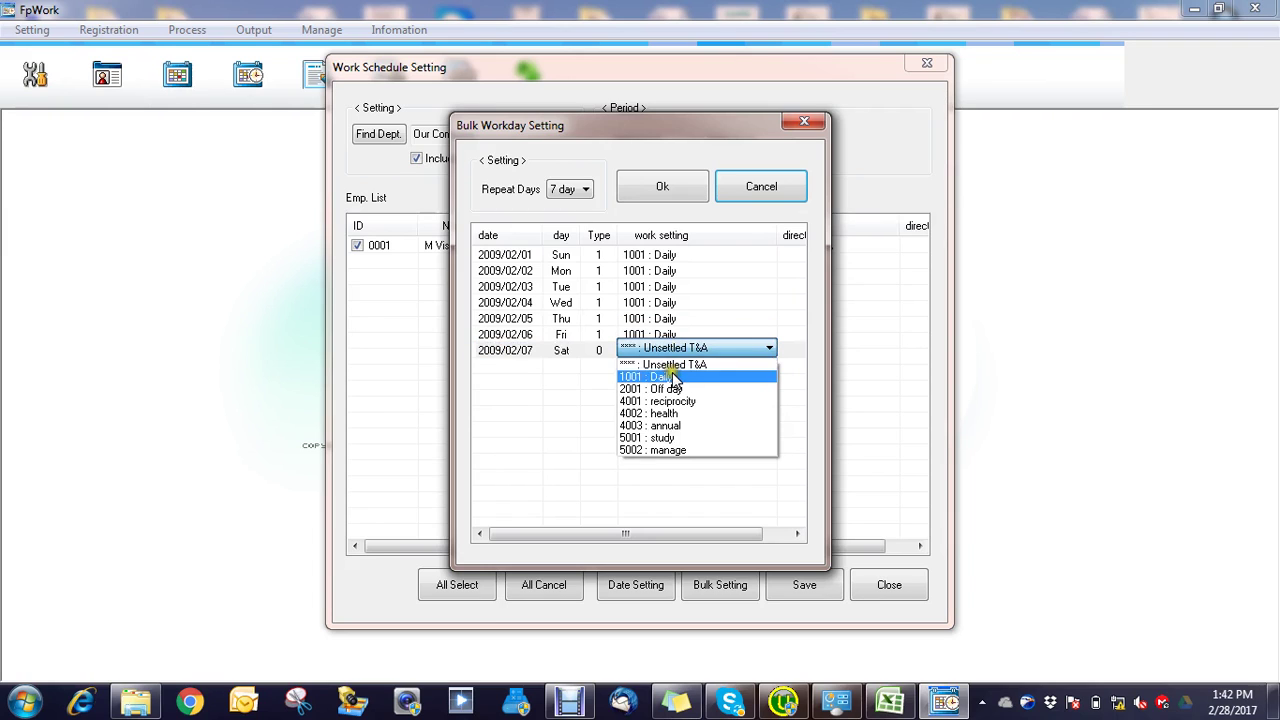
click(672, 376)
click(668, 340)
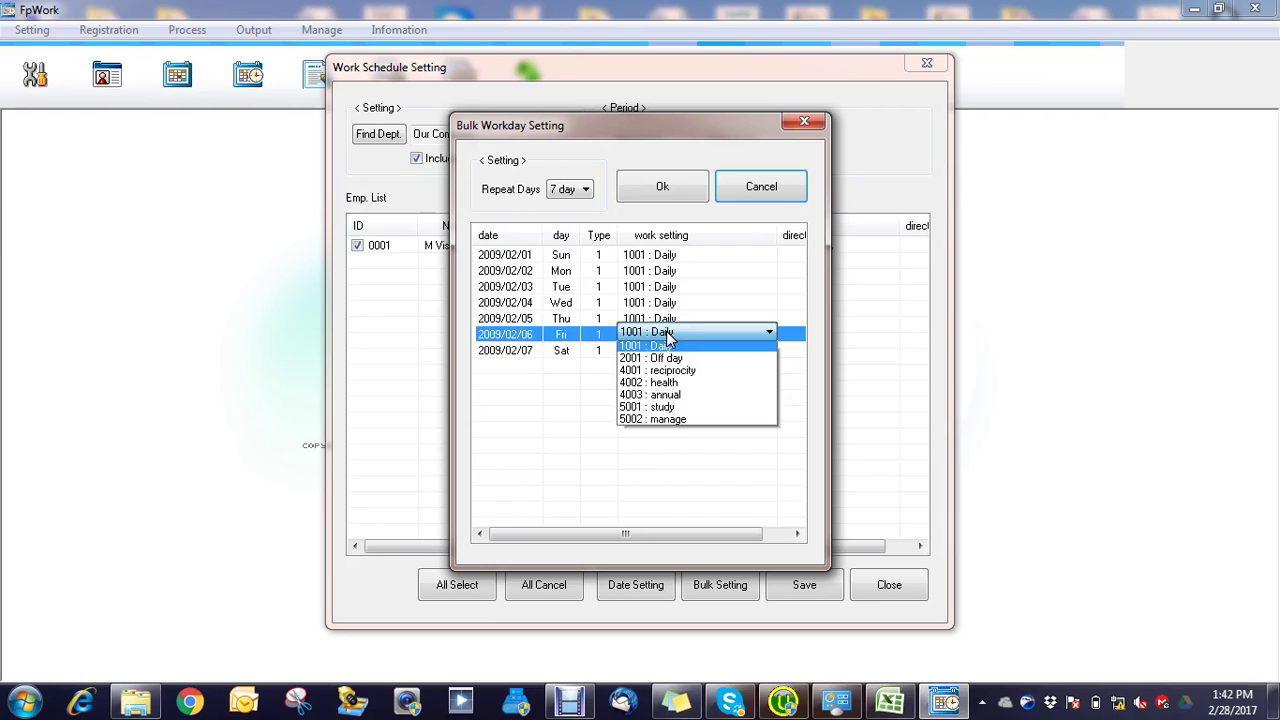
click(669, 373)
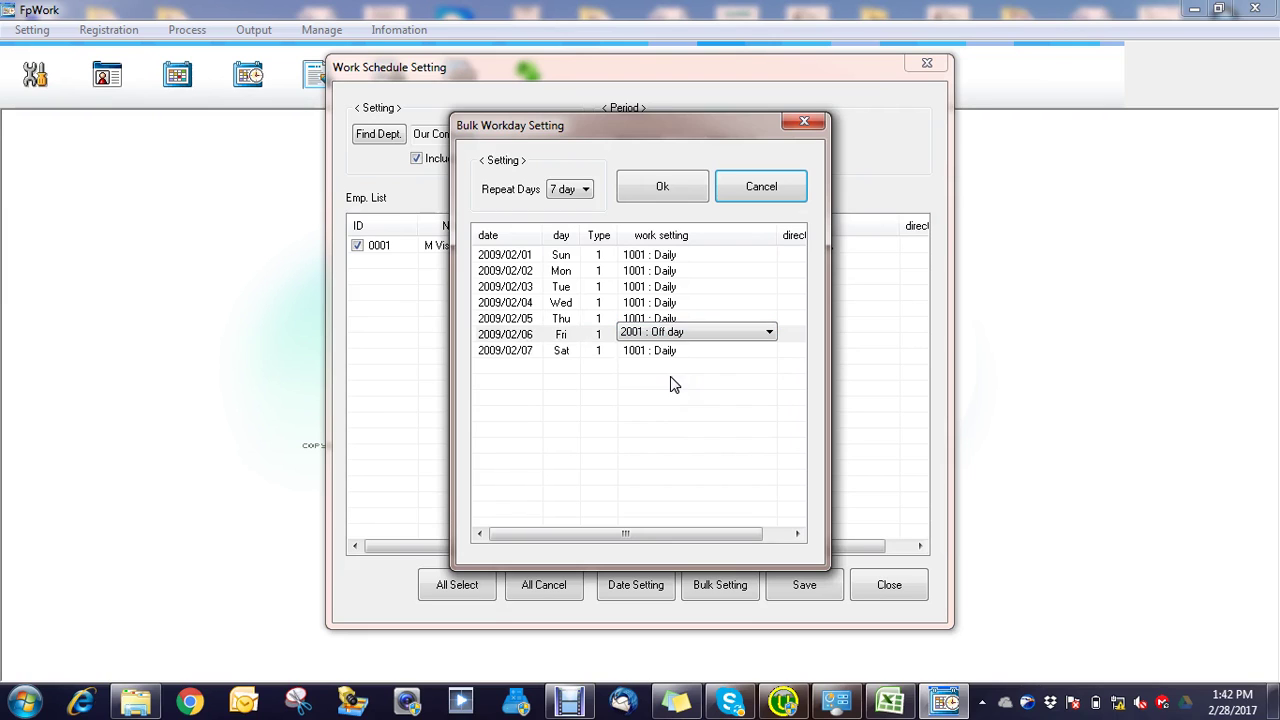
Step: Apply the weekly pattern, save the work schedule, and close the schedule setup
click(663, 190)
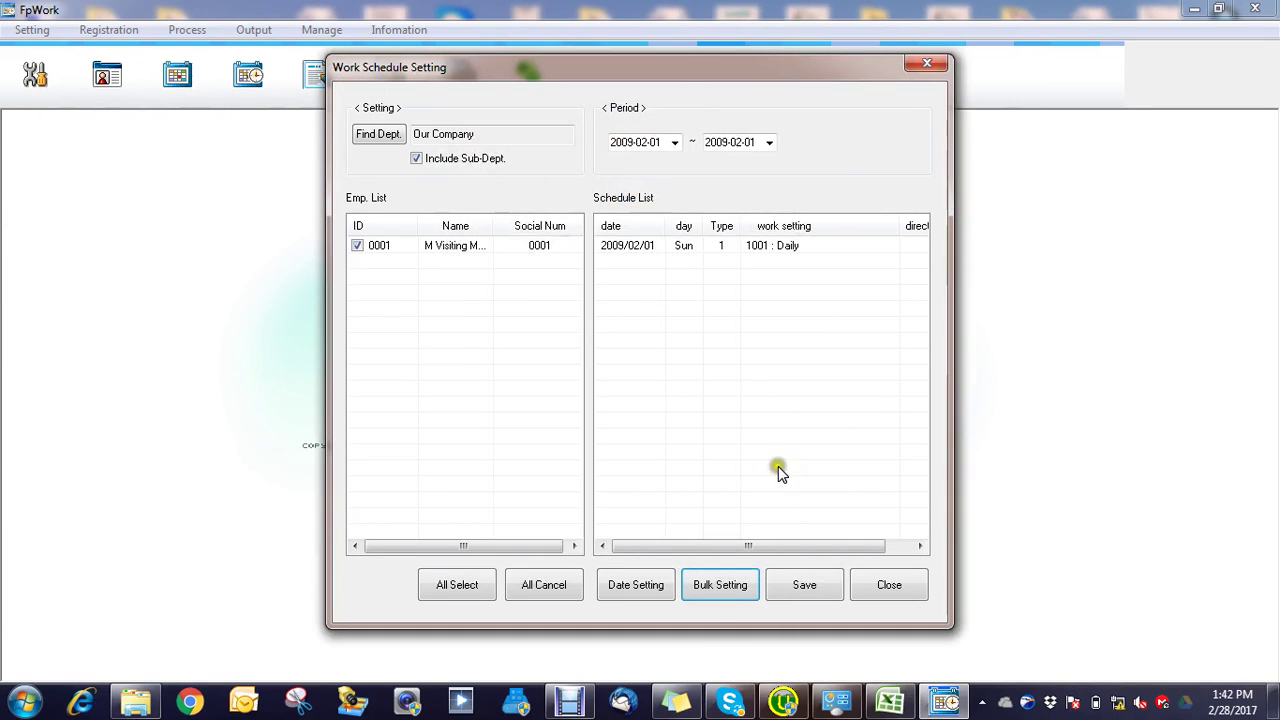
click(797, 590)
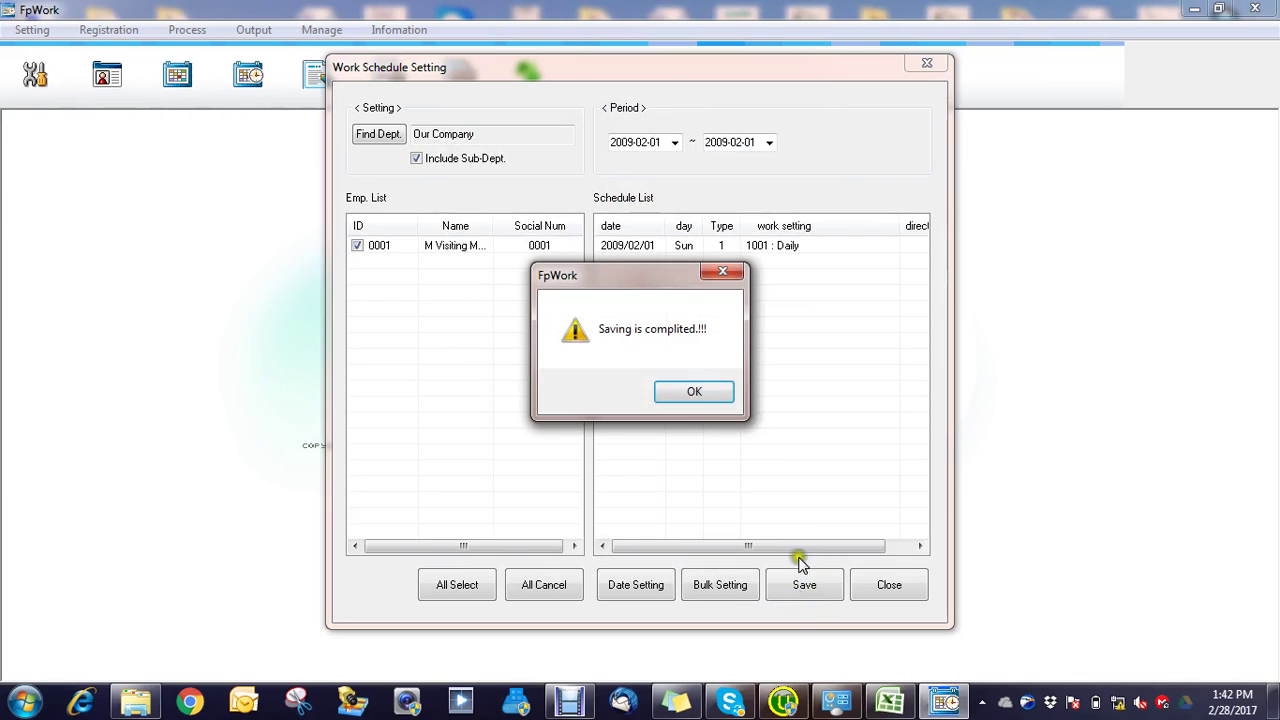
click(690, 391)
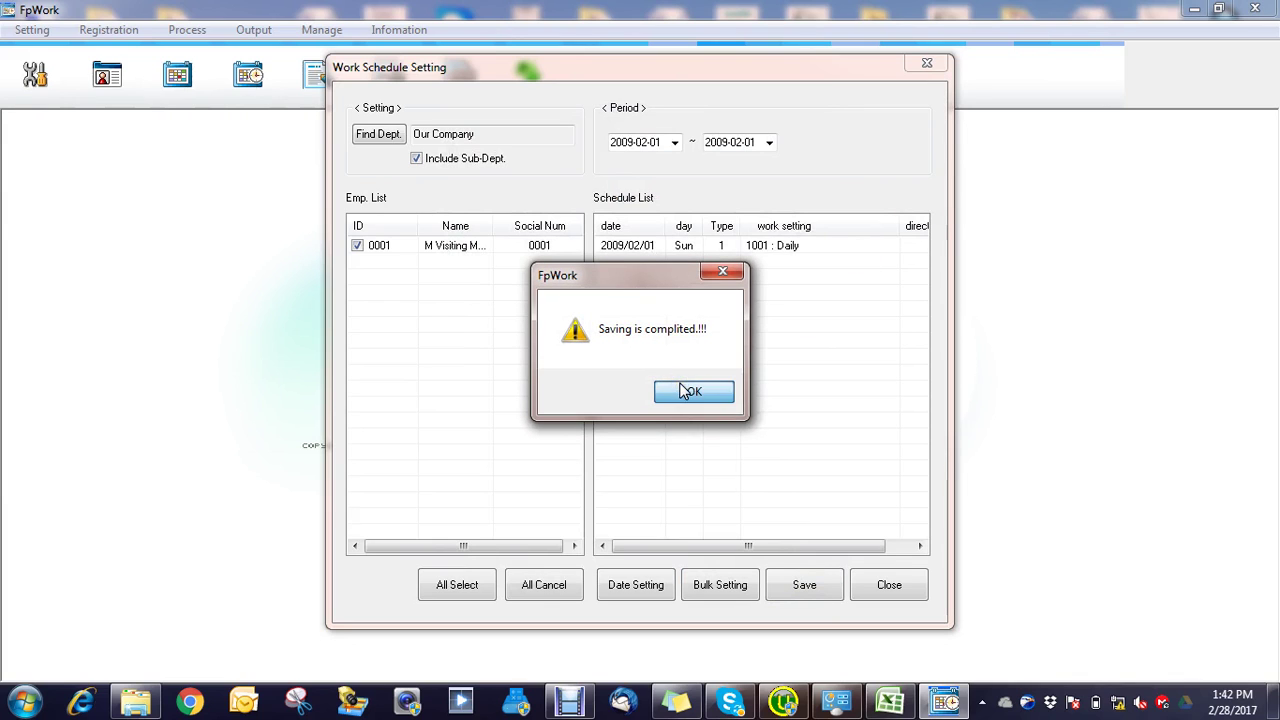
click(910, 62)
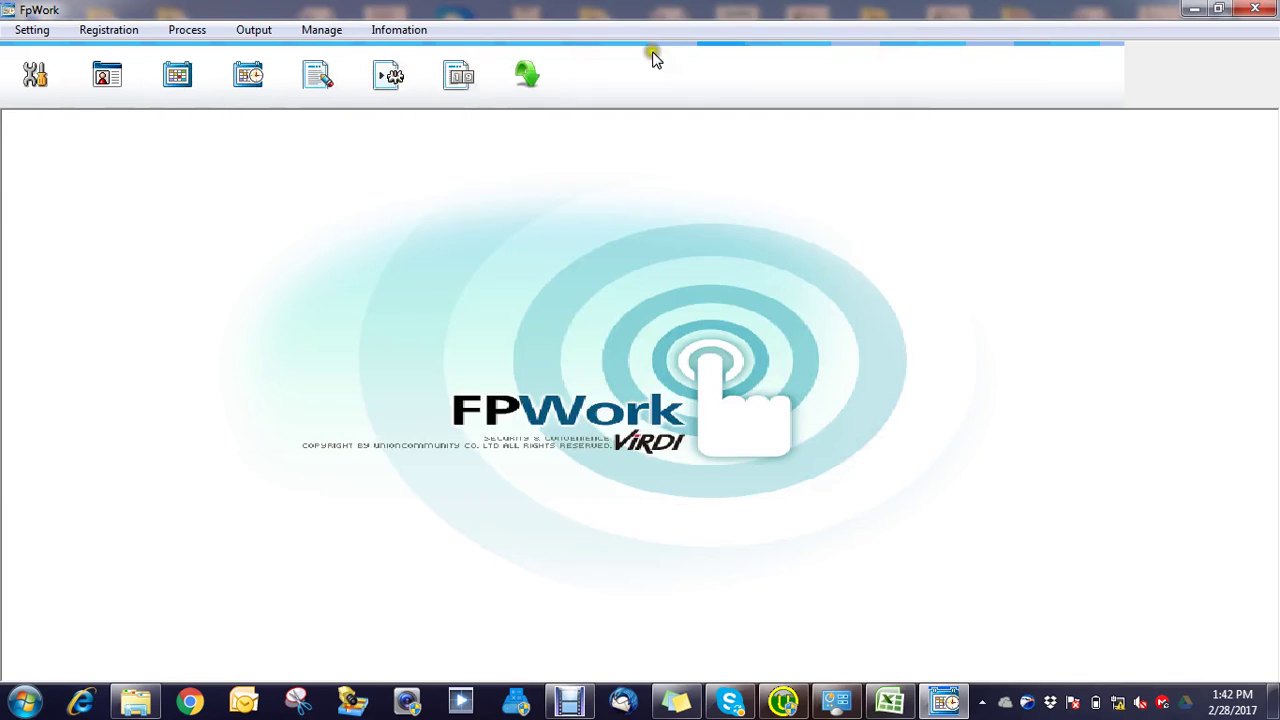
Step: Import entrance data for the period 2017-02-28 to 2017-02-28, then close the import window
click(104, 31)
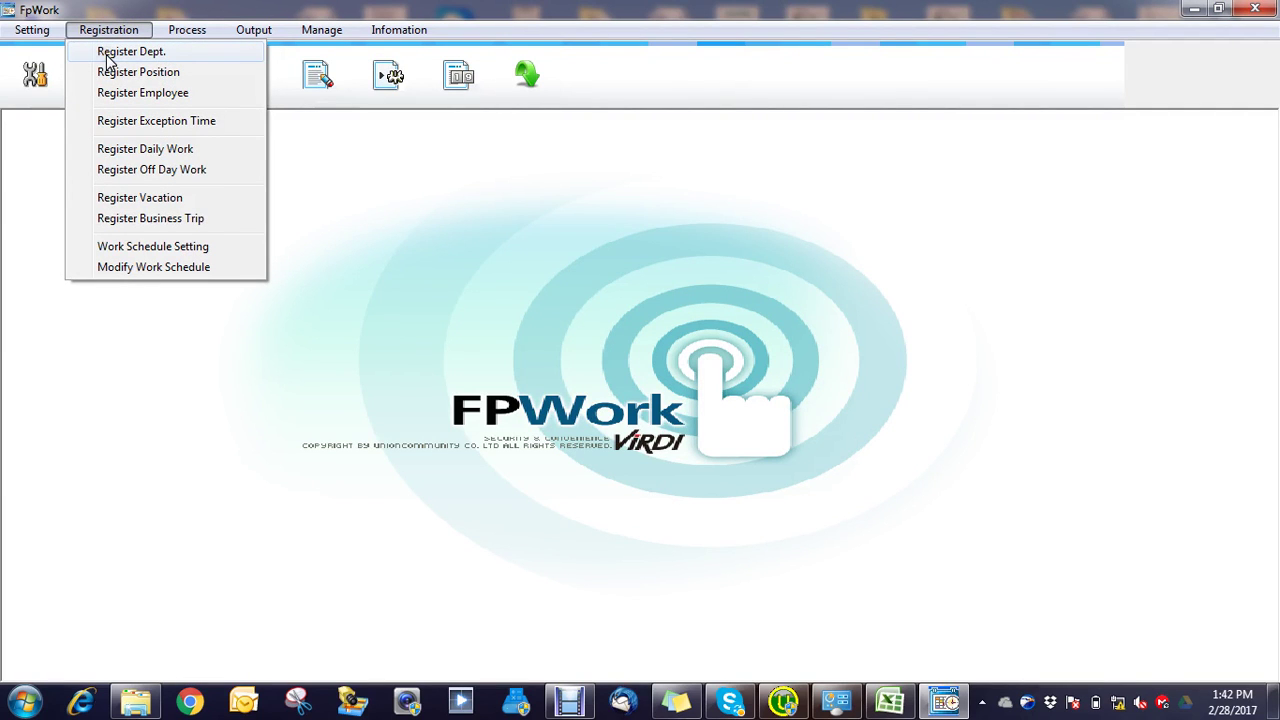
click(178, 31)
click(193, 31)
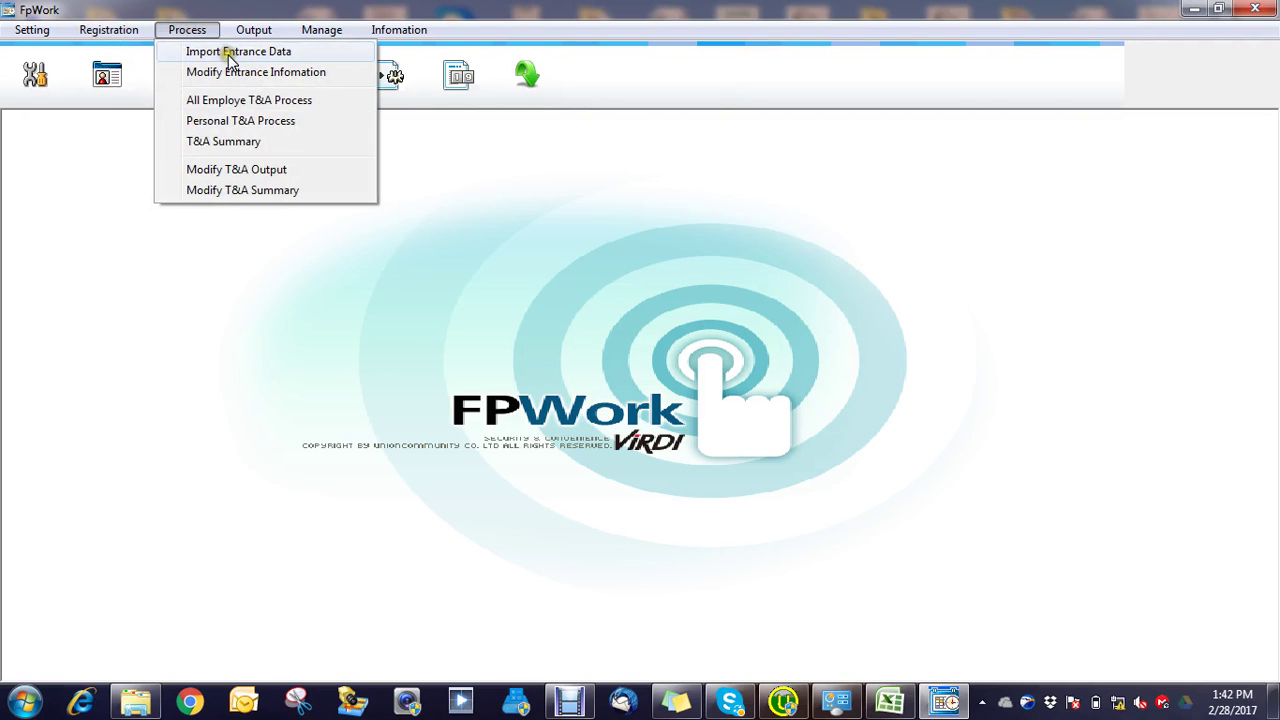
click(229, 50)
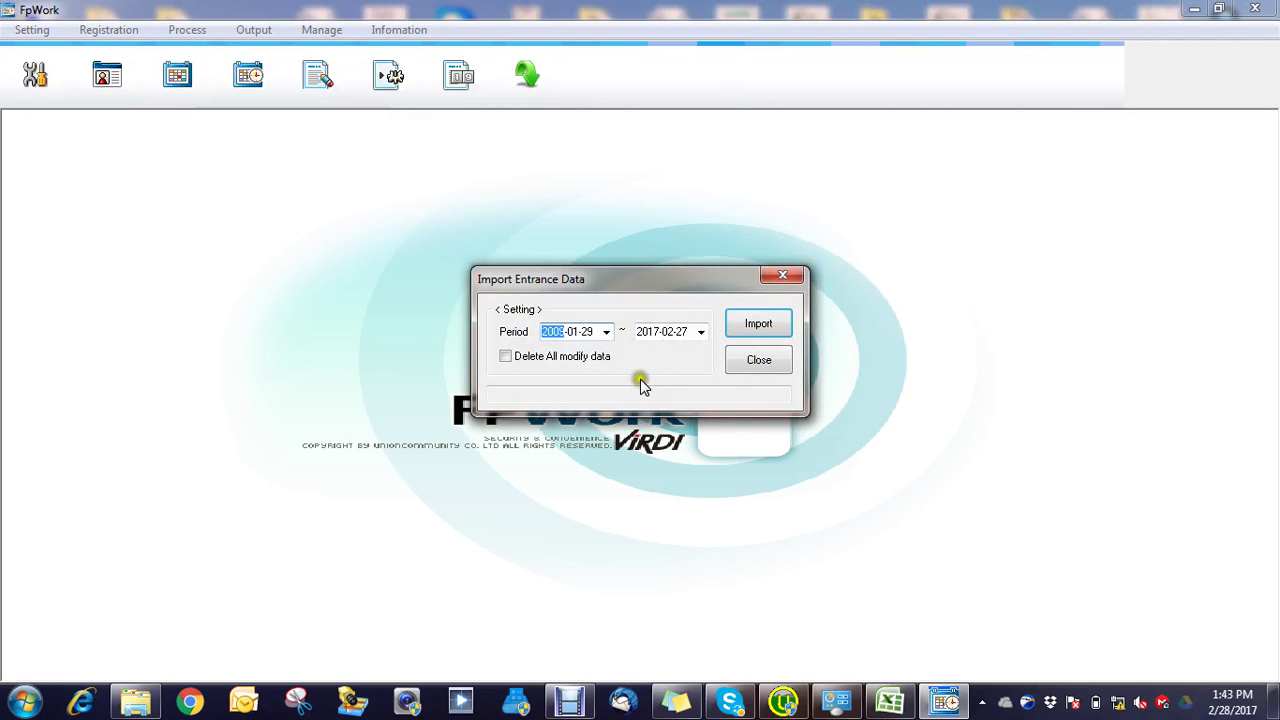
click(606, 332)
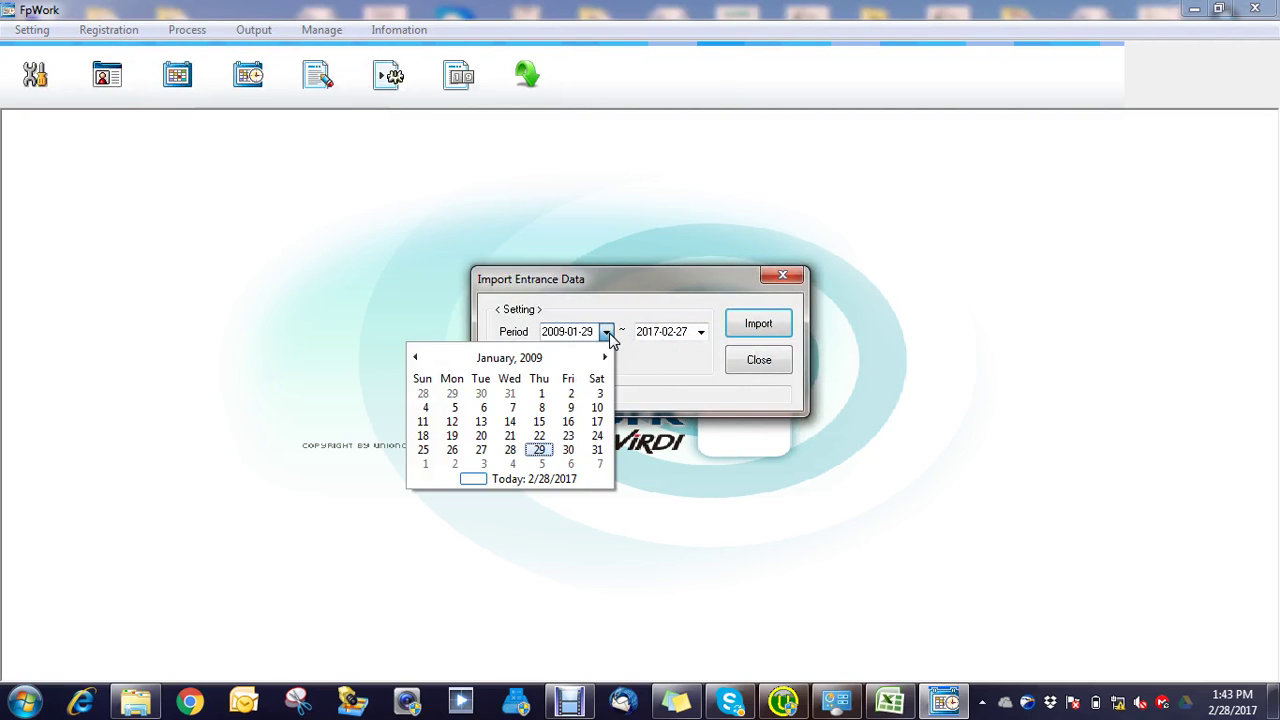
click(548, 480)
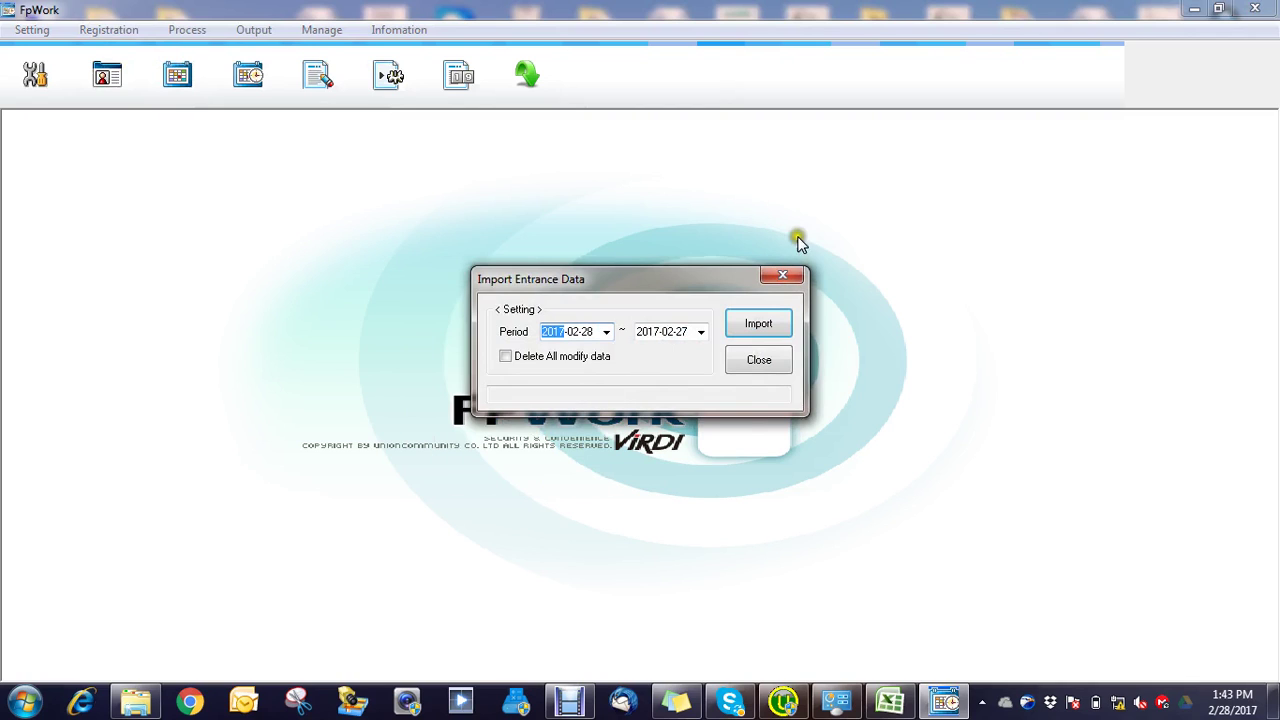
click(701, 332)
click(628, 480)
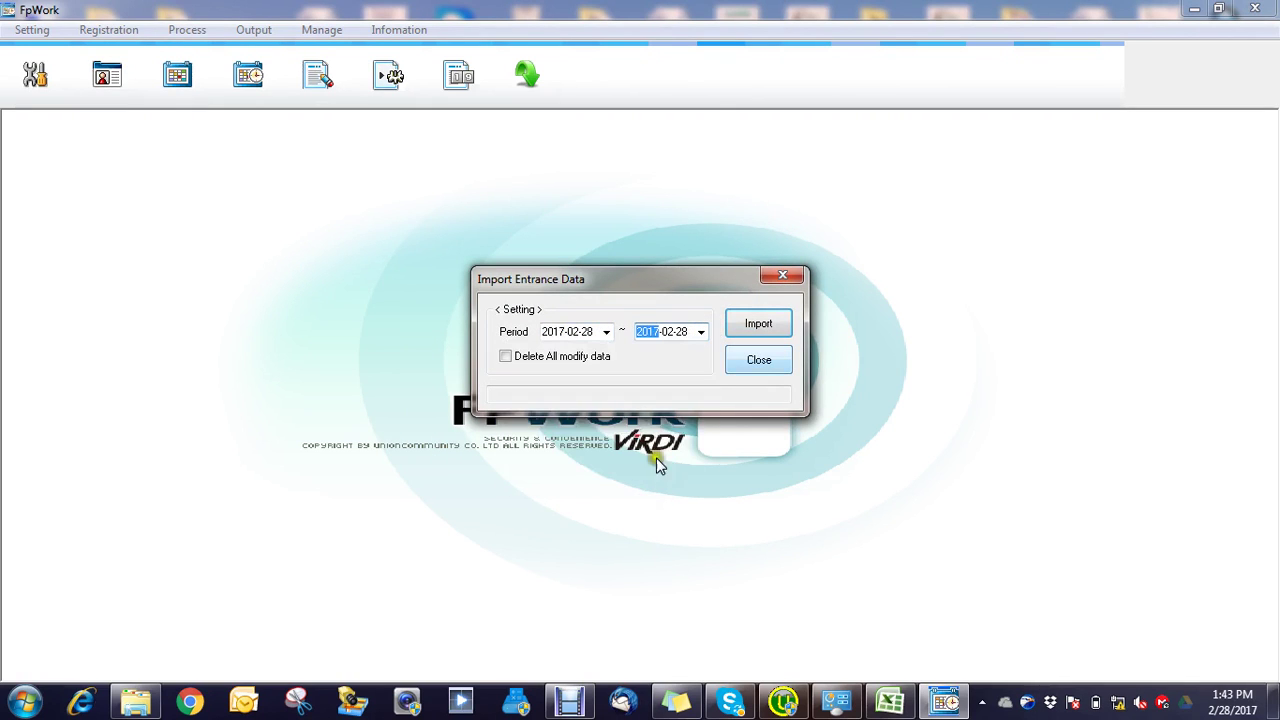
click(760, 326)
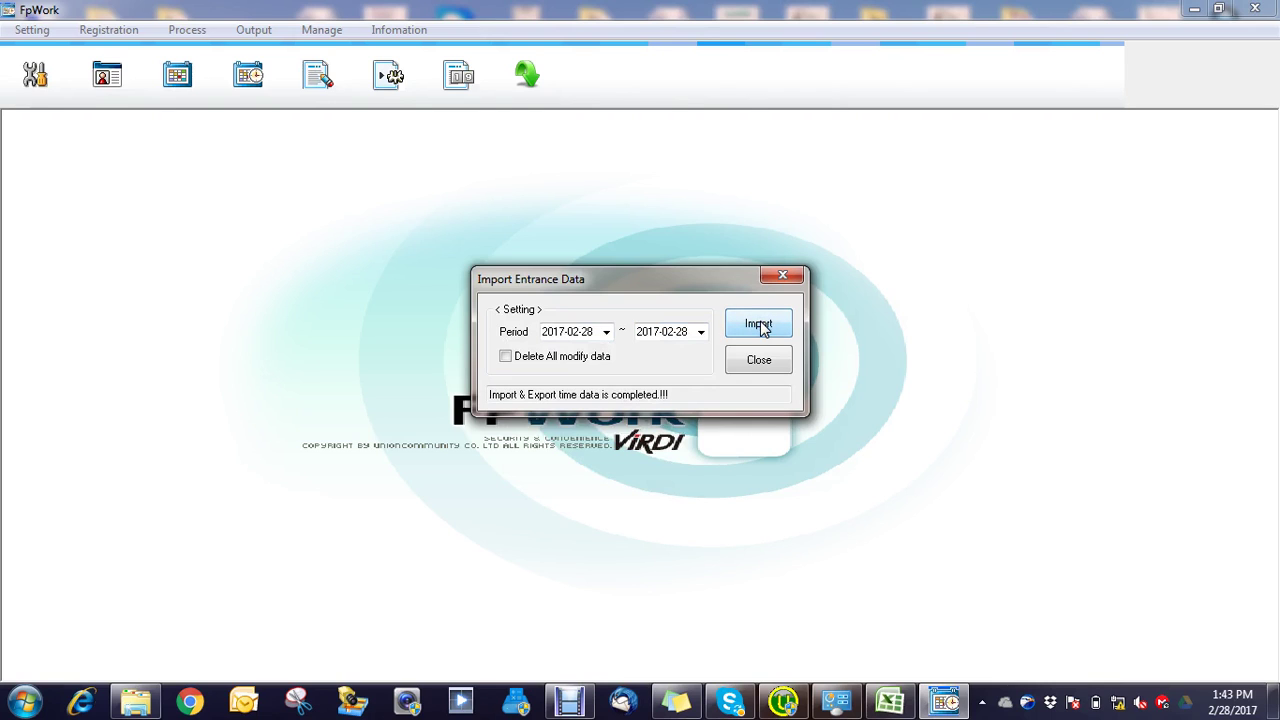
click(783, 278)
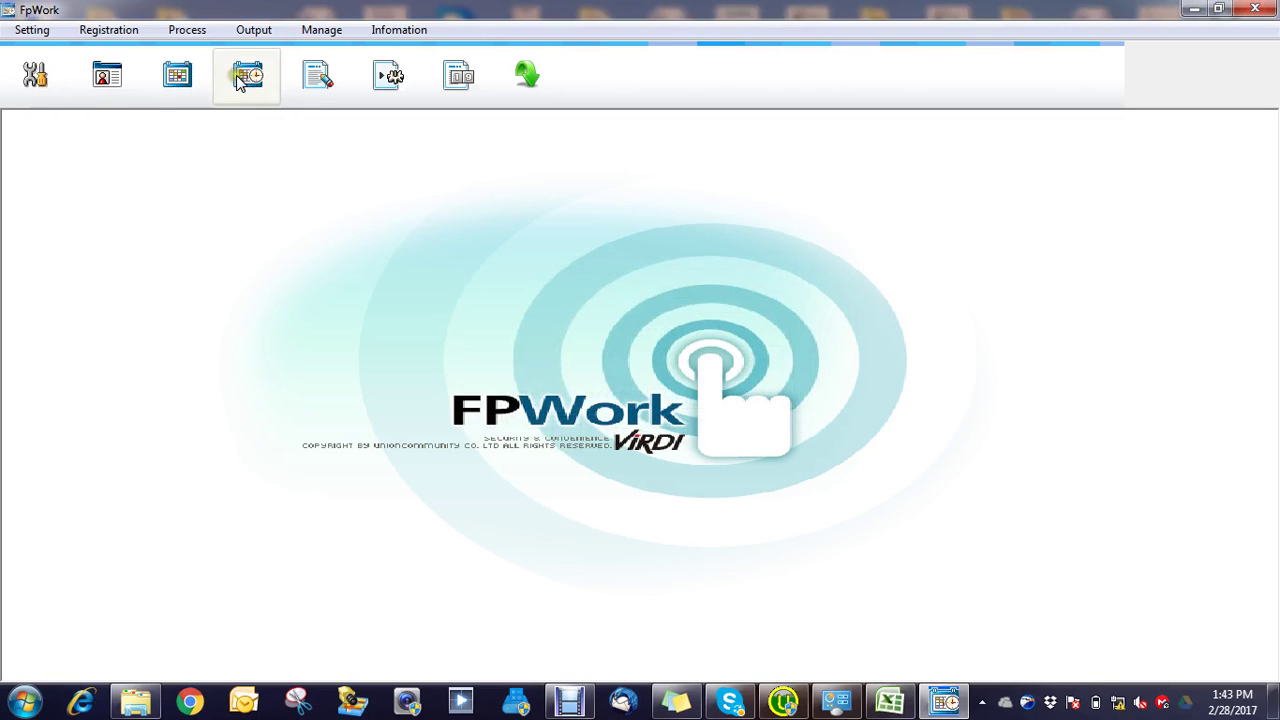
Step: Run All Employee T&A processing with start and end dates of 2017-02-28, then close it
click(187, 30)
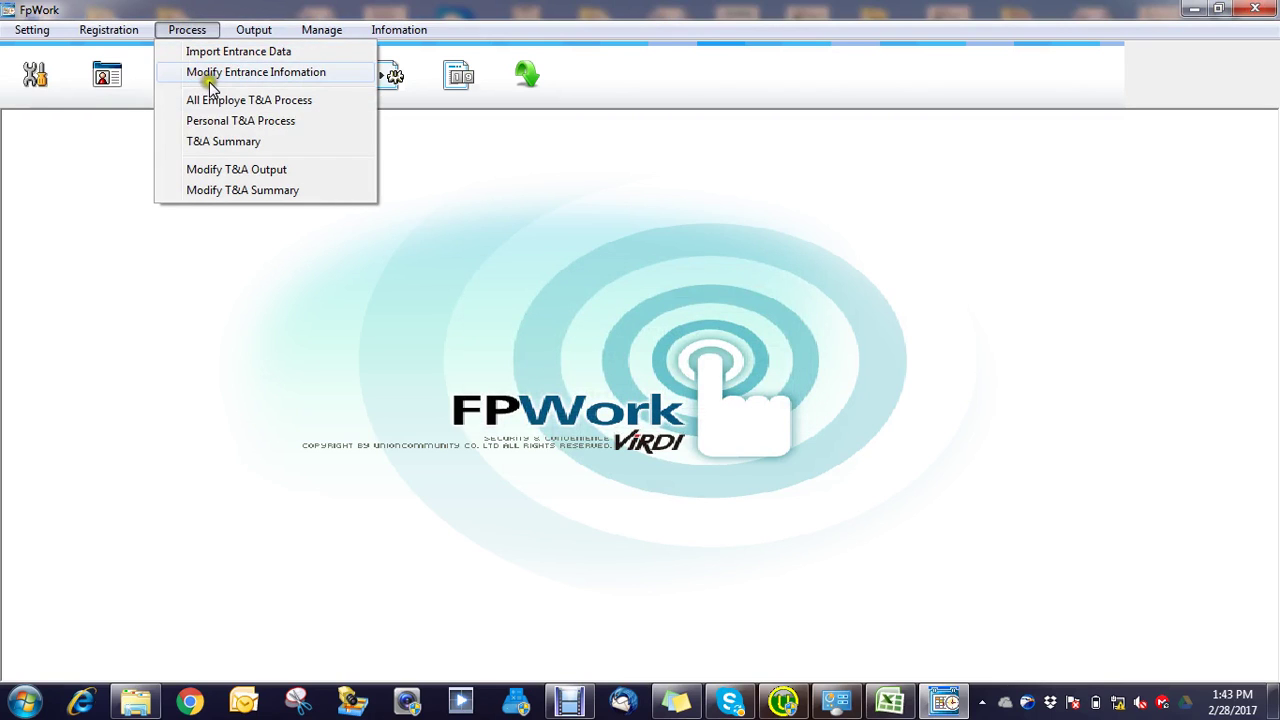
click(215, 102)
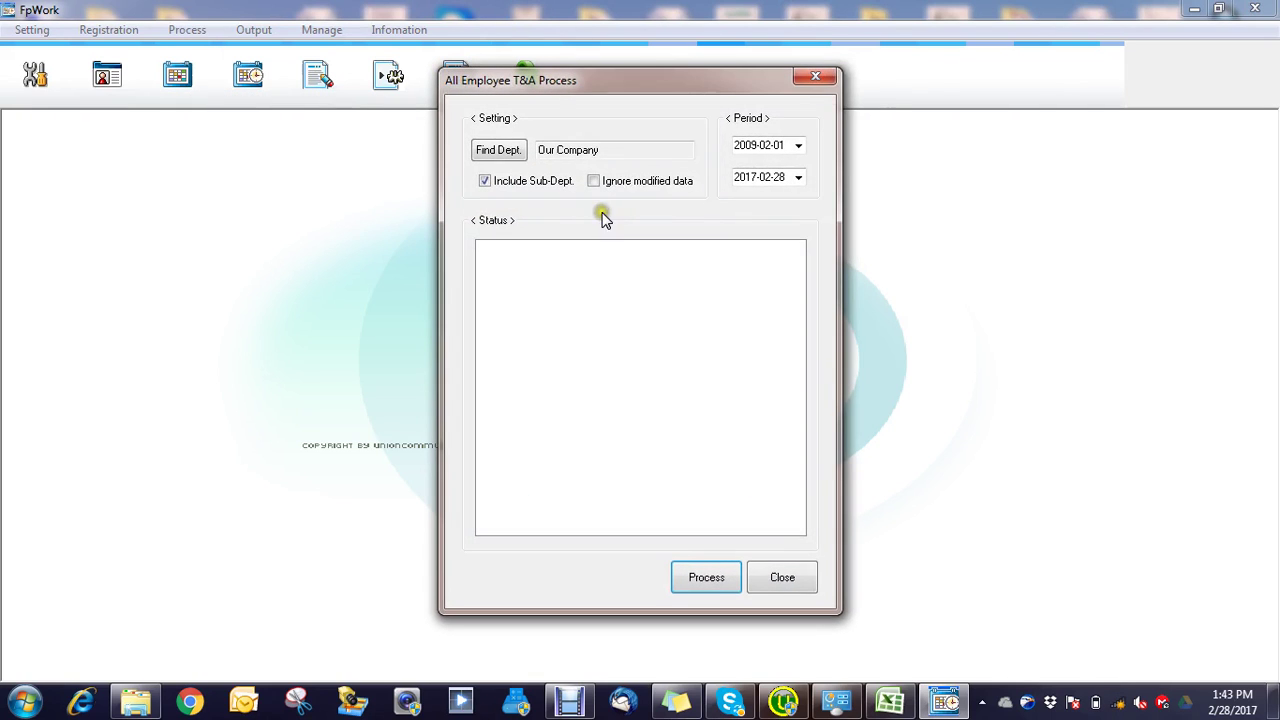
click(780, 146)
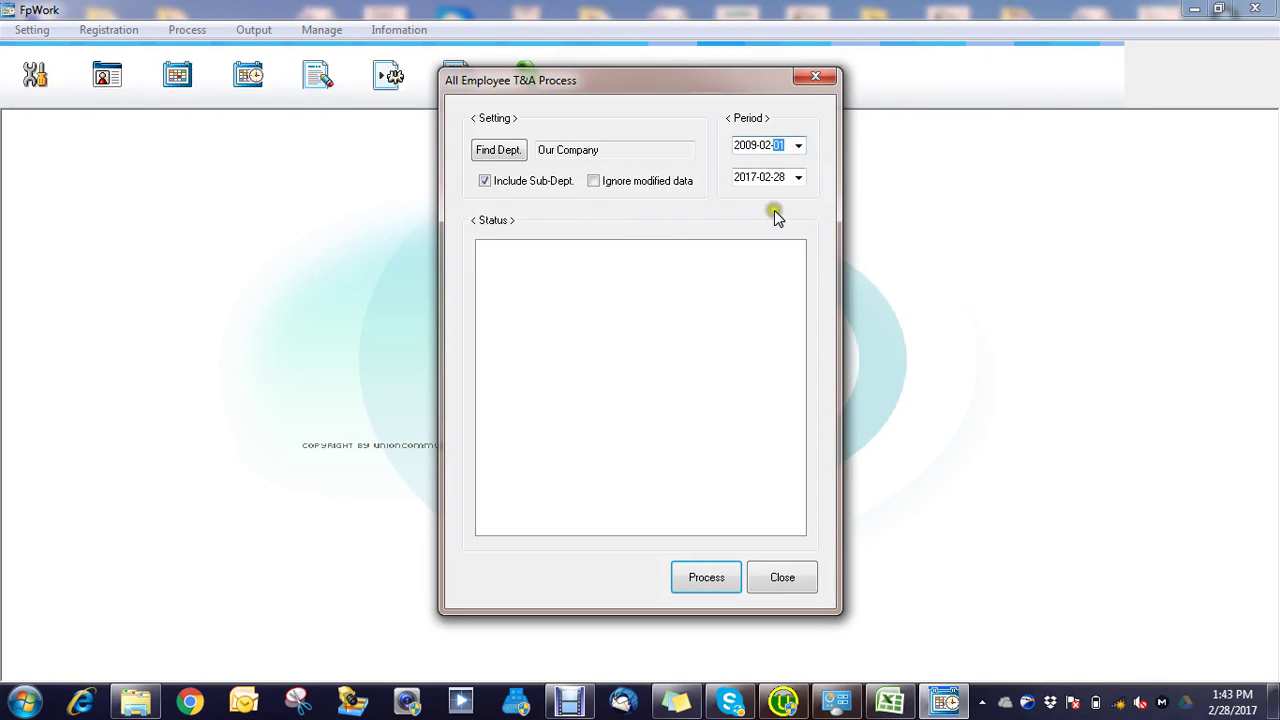
click(798, 146)
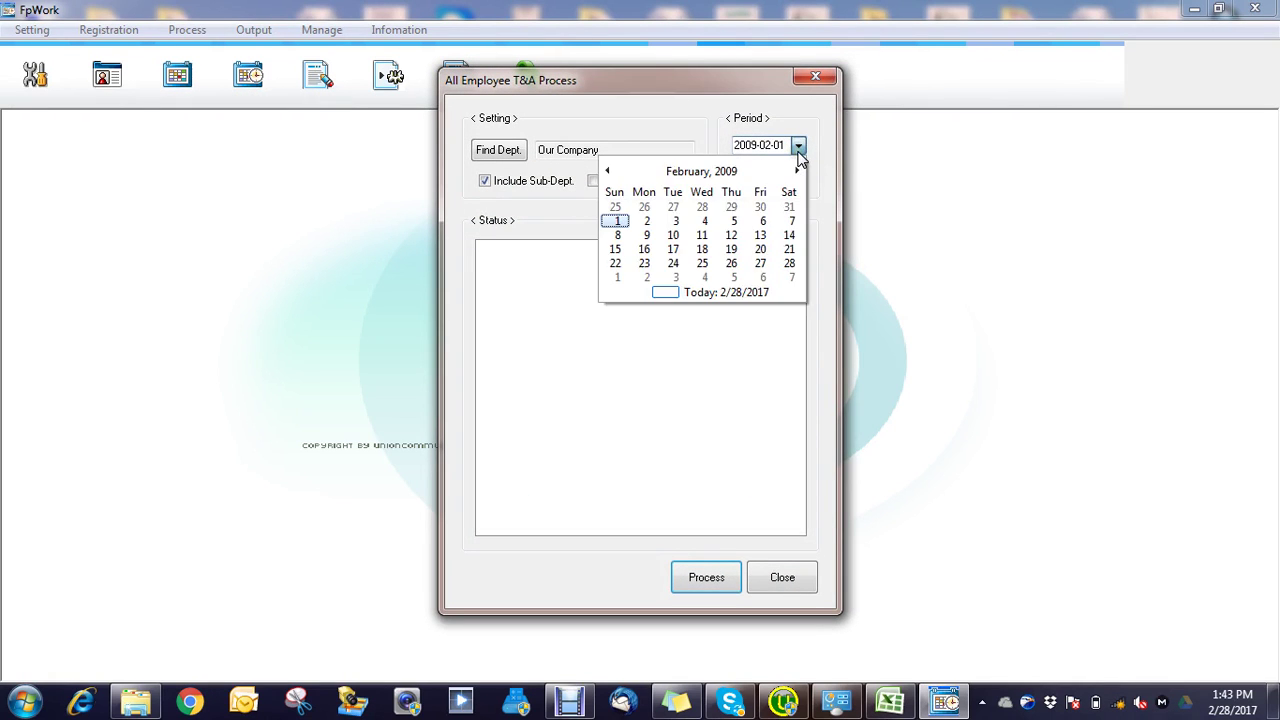
click(735, 294)
click(798, 178)
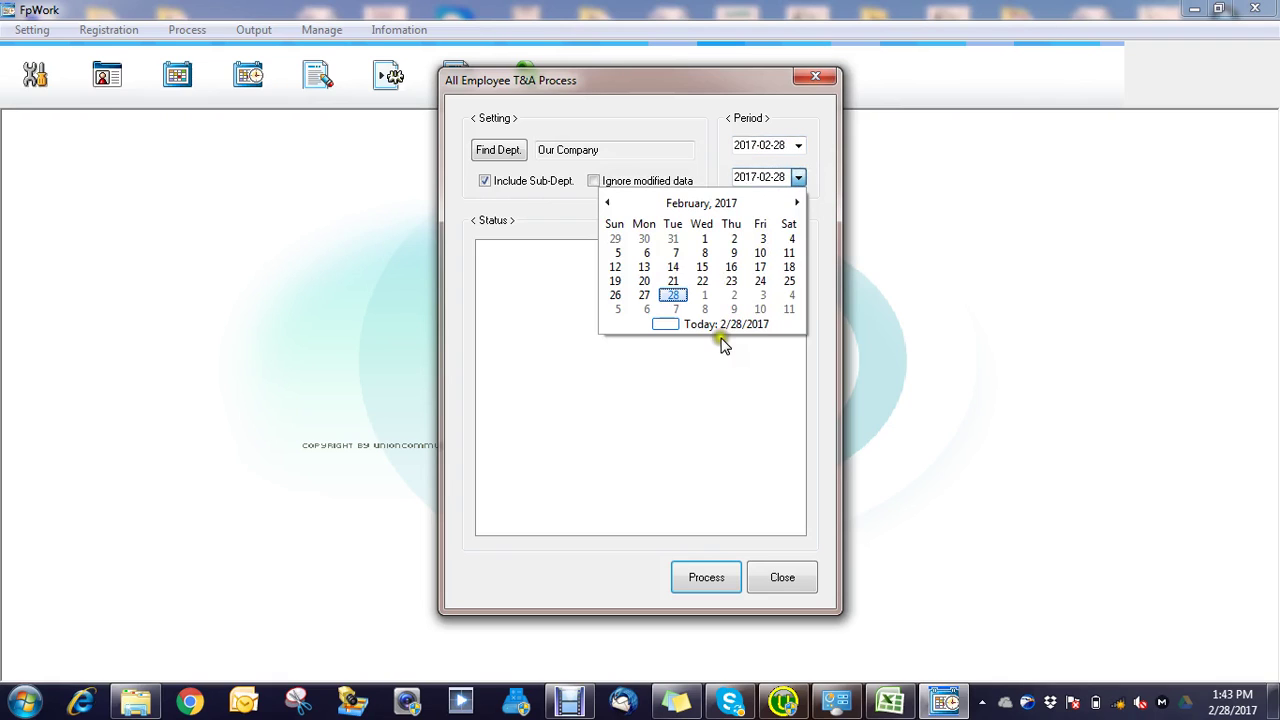
click(720, 330)
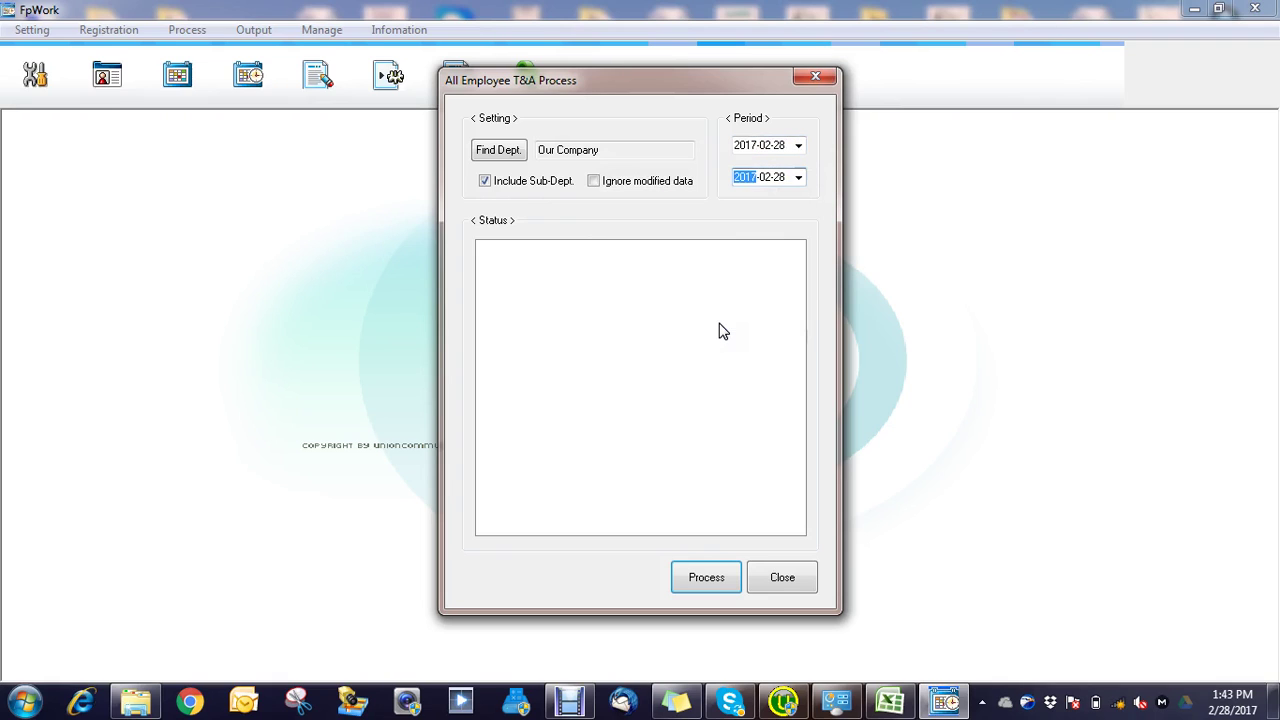
click(714, 588)
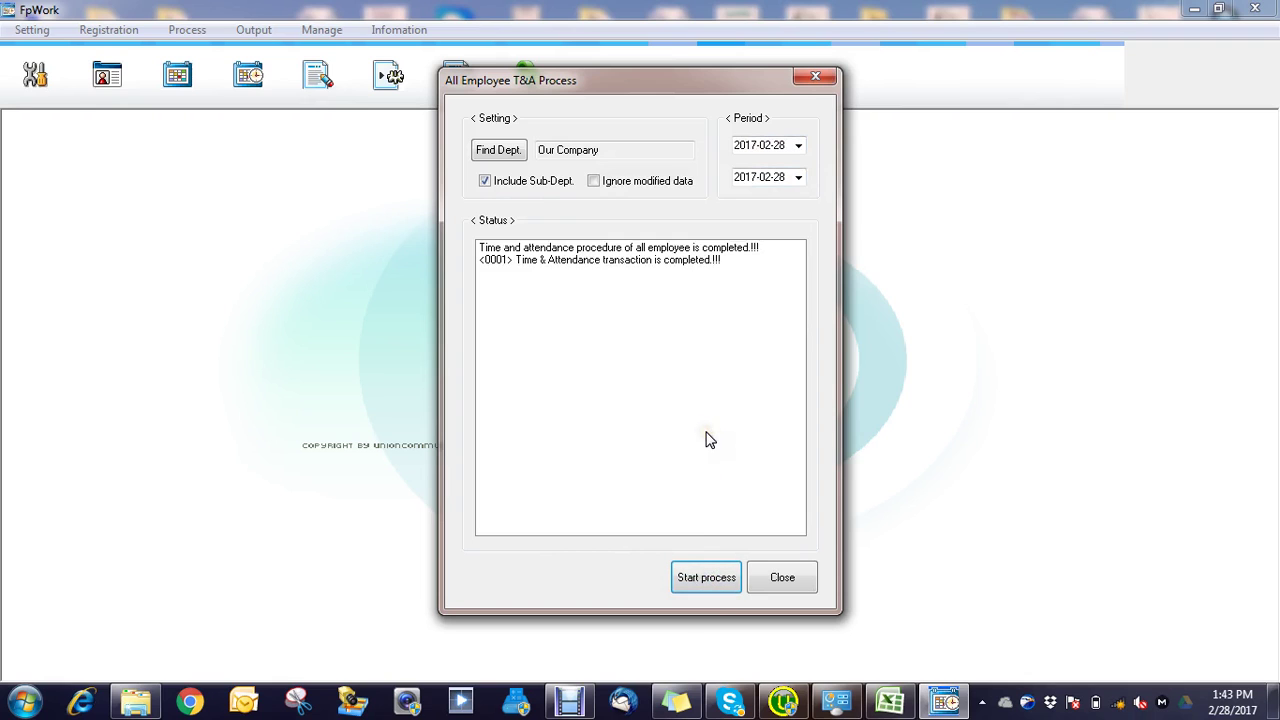
click(778, 582)
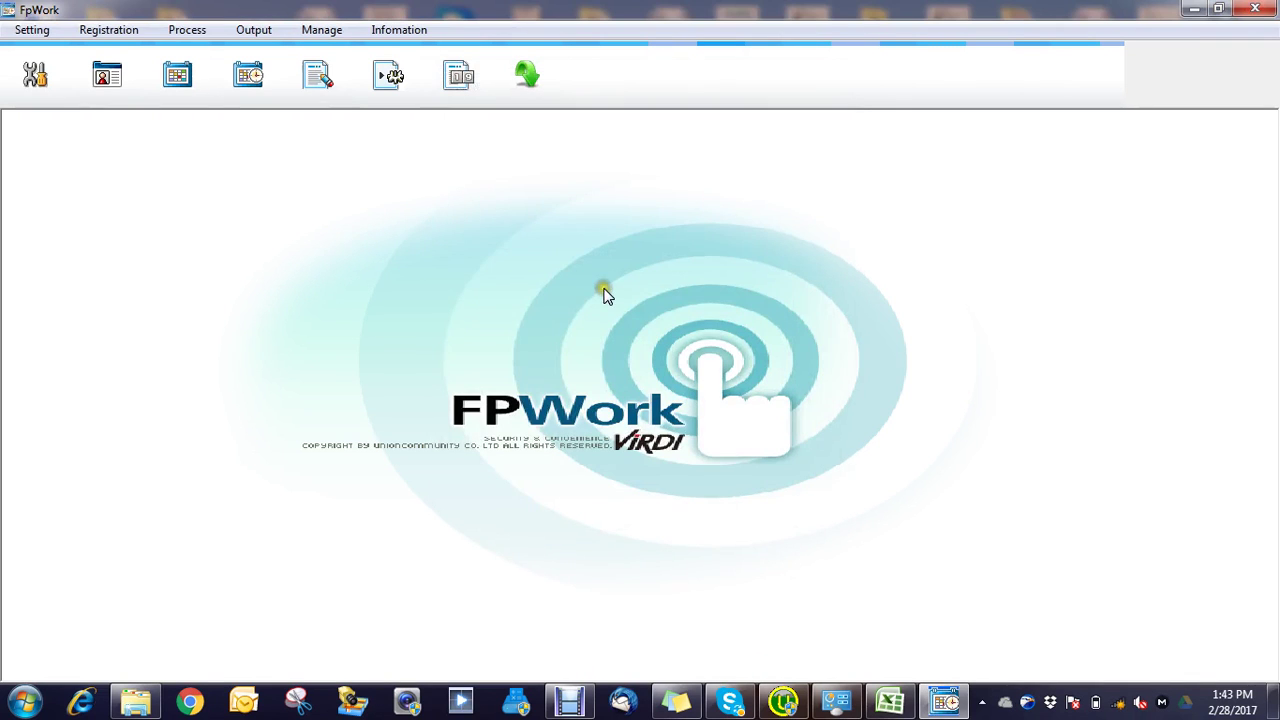
Step: Generate the Period T&A Output listing for 2017-02-28 and preview it as a report
click(190, 30)
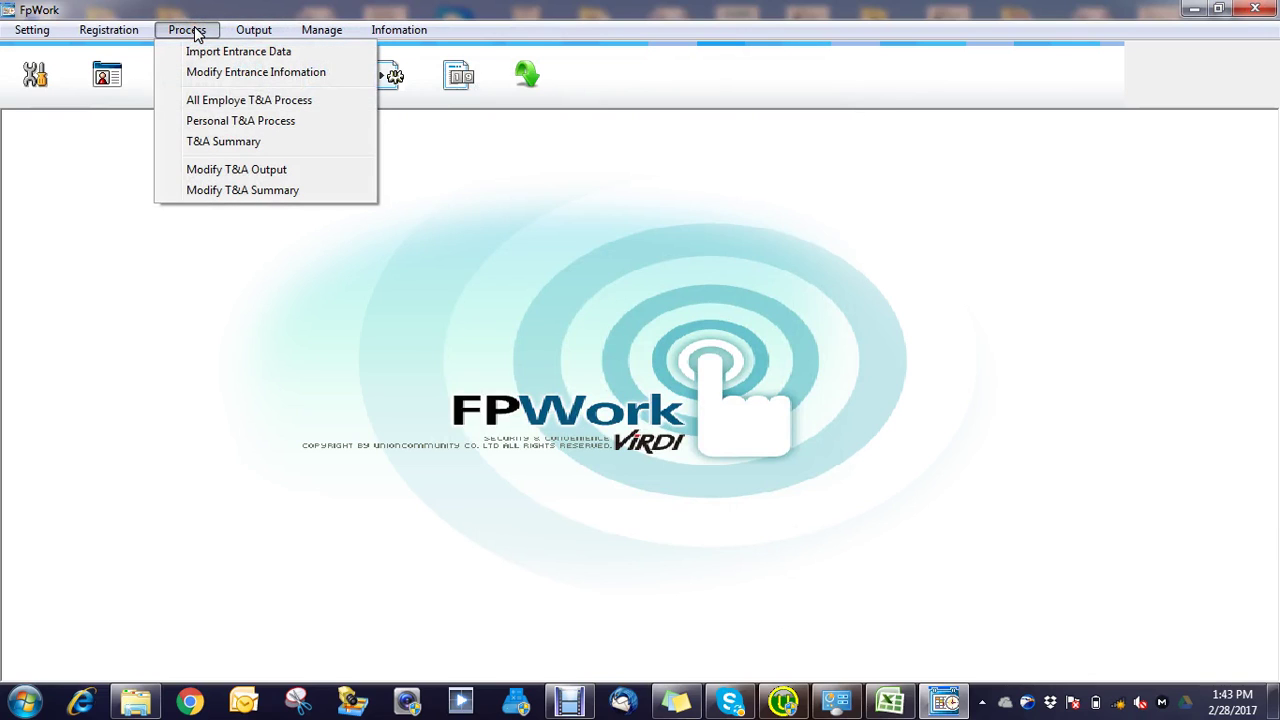
click(428, 202)
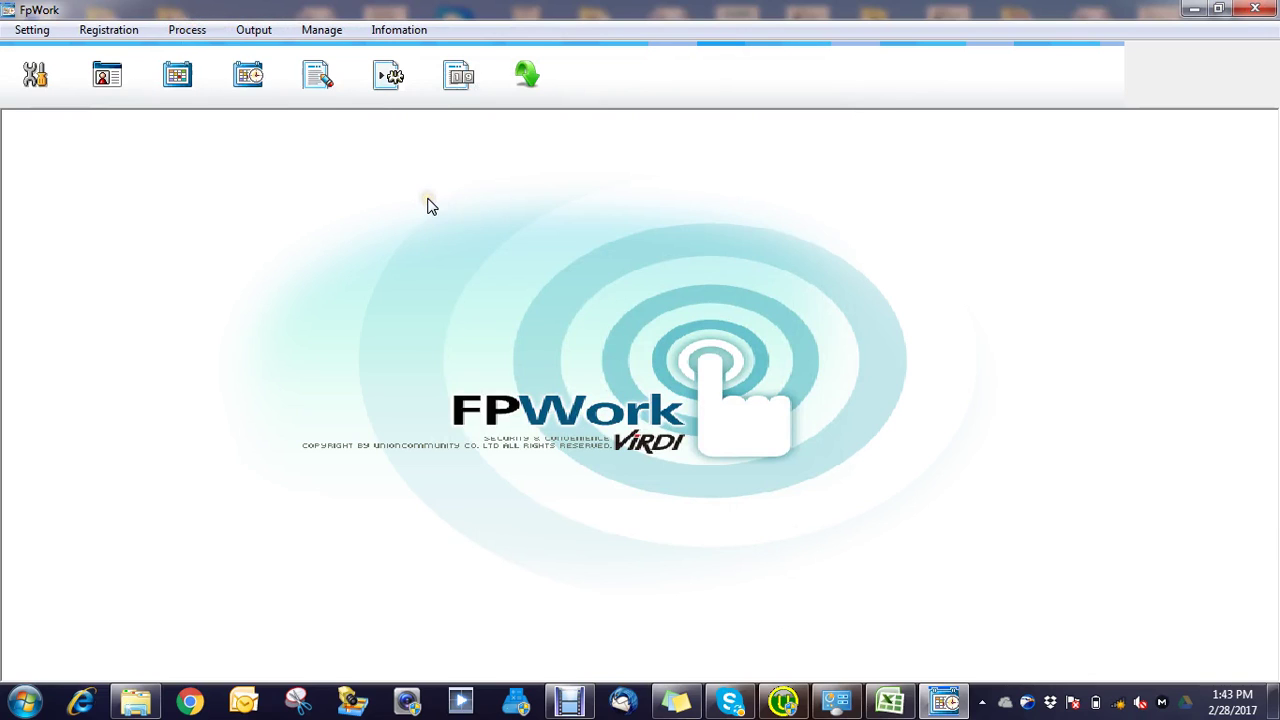
click(263, 34)
mouse_move(257, 31)
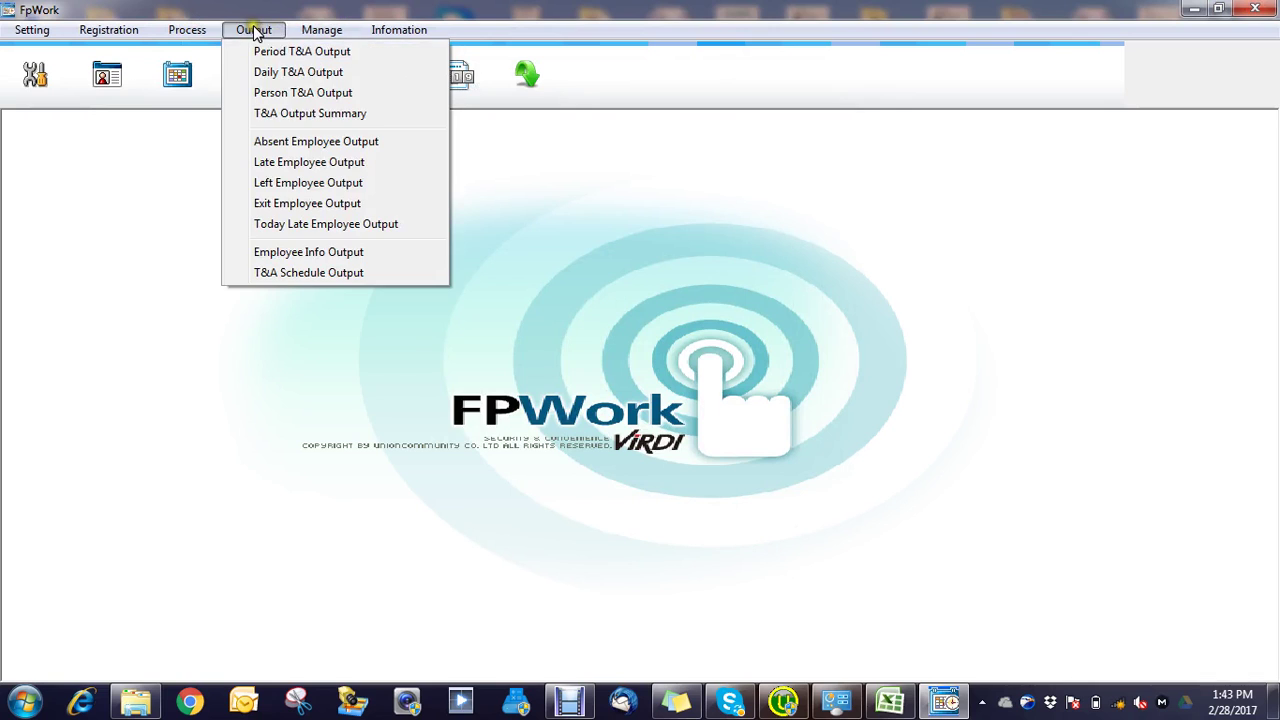
click(292, 55)
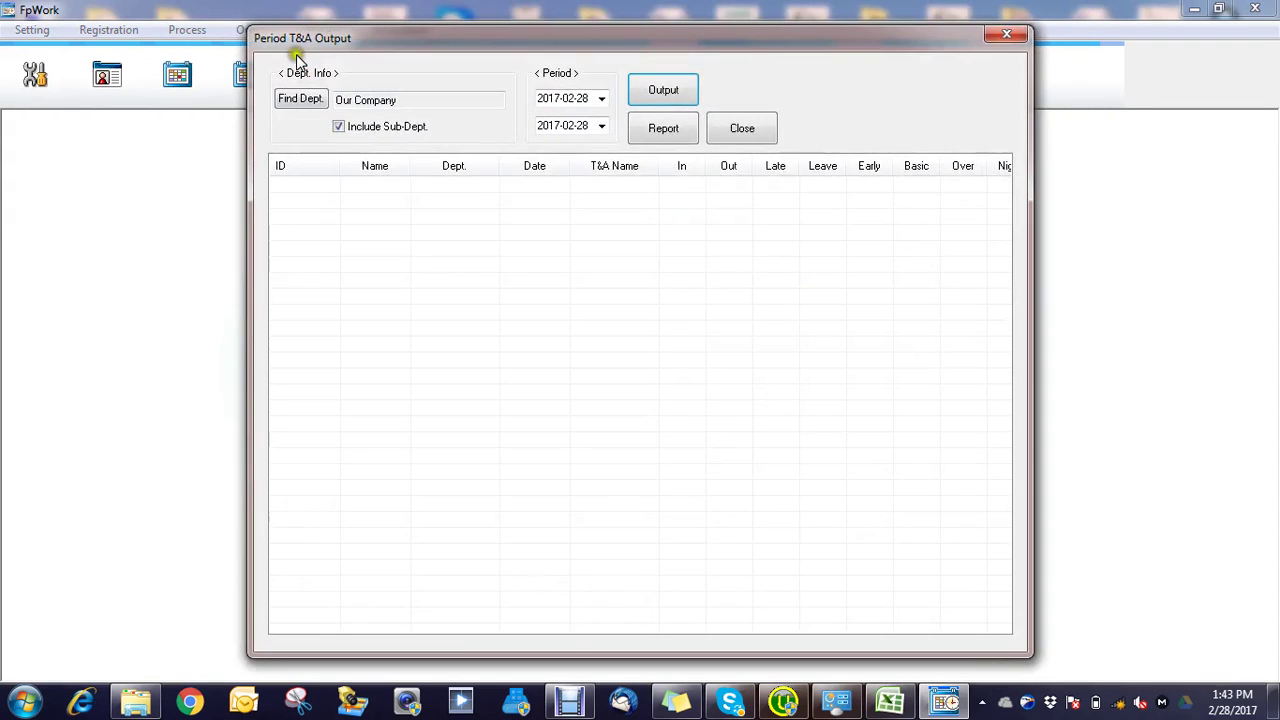
click(675, 95)
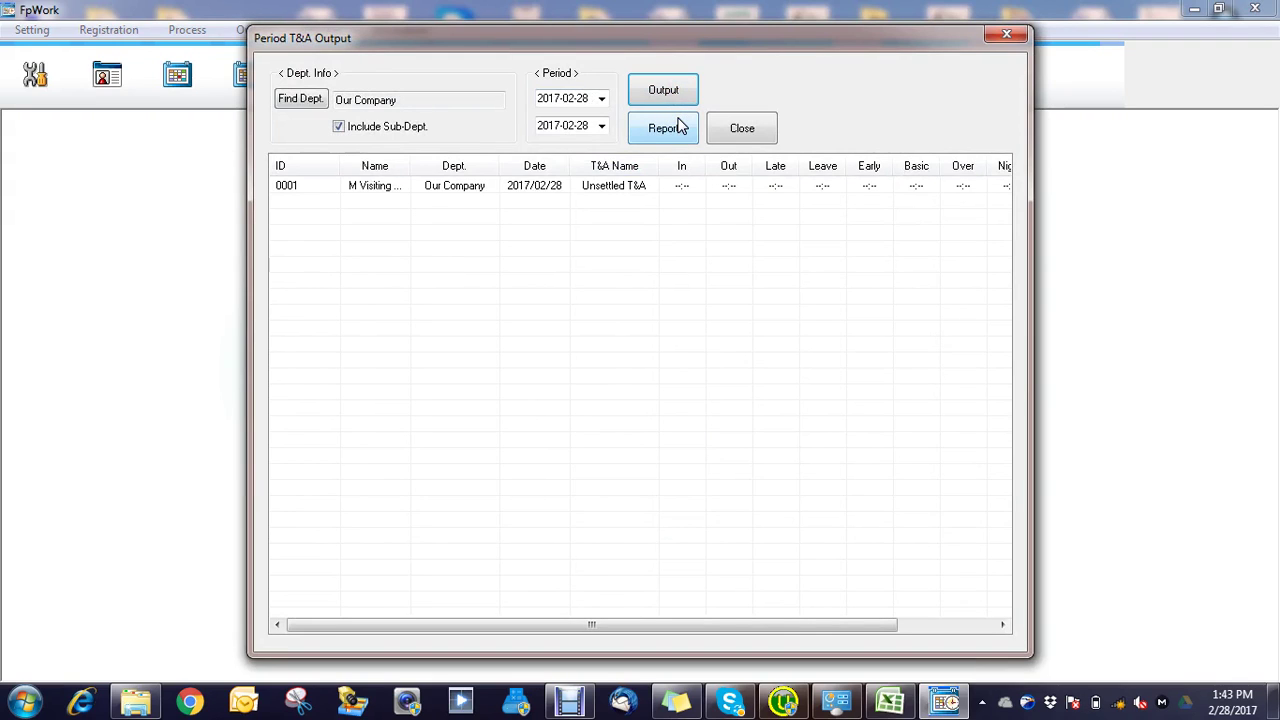
click(657, 133)
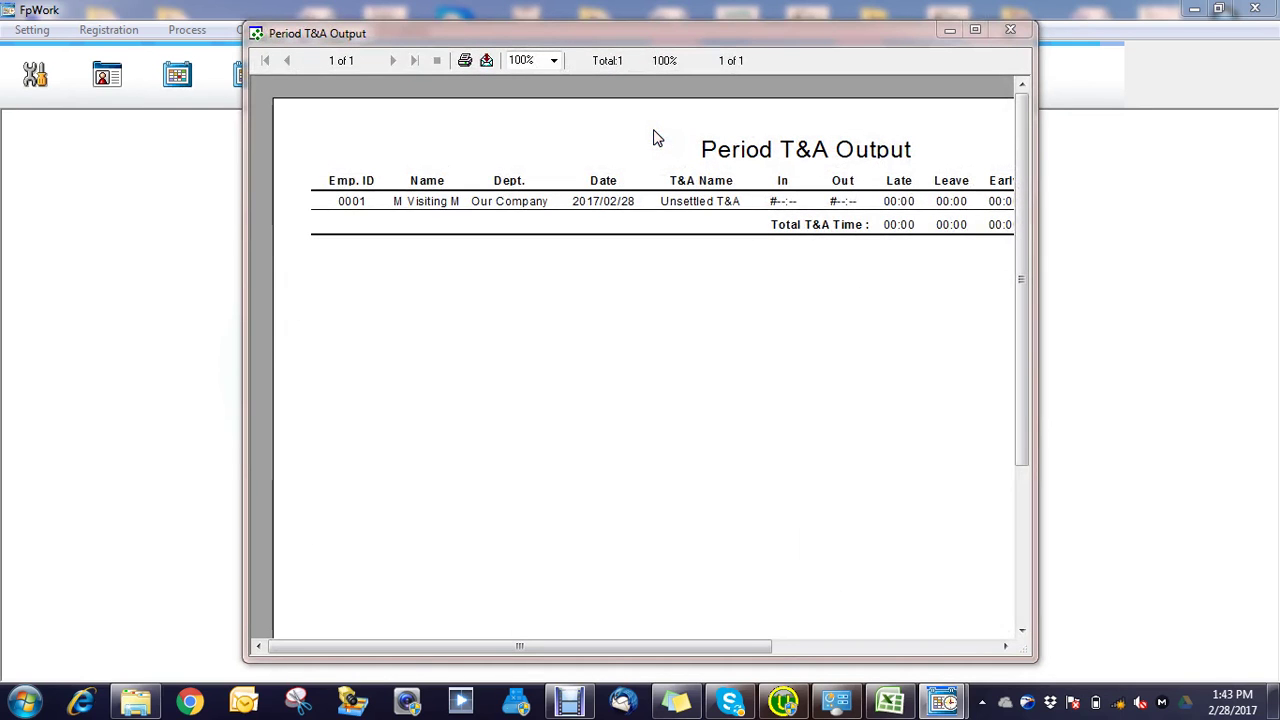
click(1010, 30)
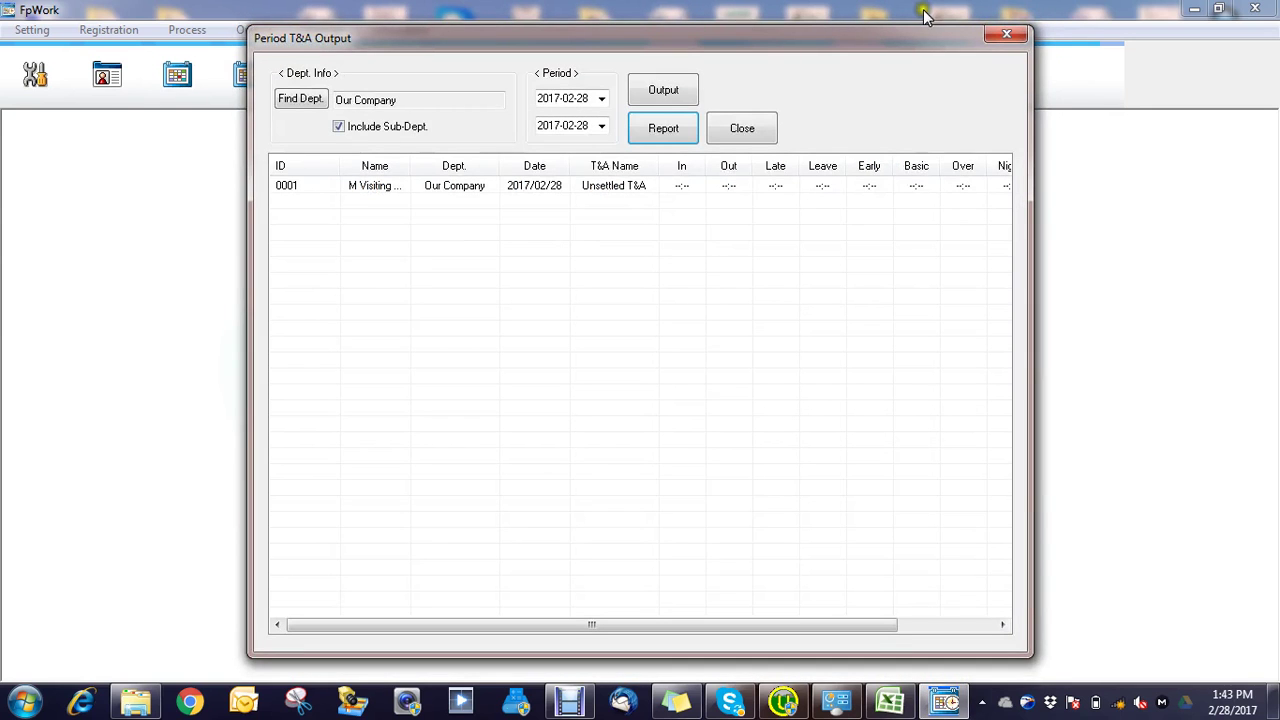
Step: In Person T&A Output, pick employee 0001, generate the listing, and preview its report
click(1008, 33)
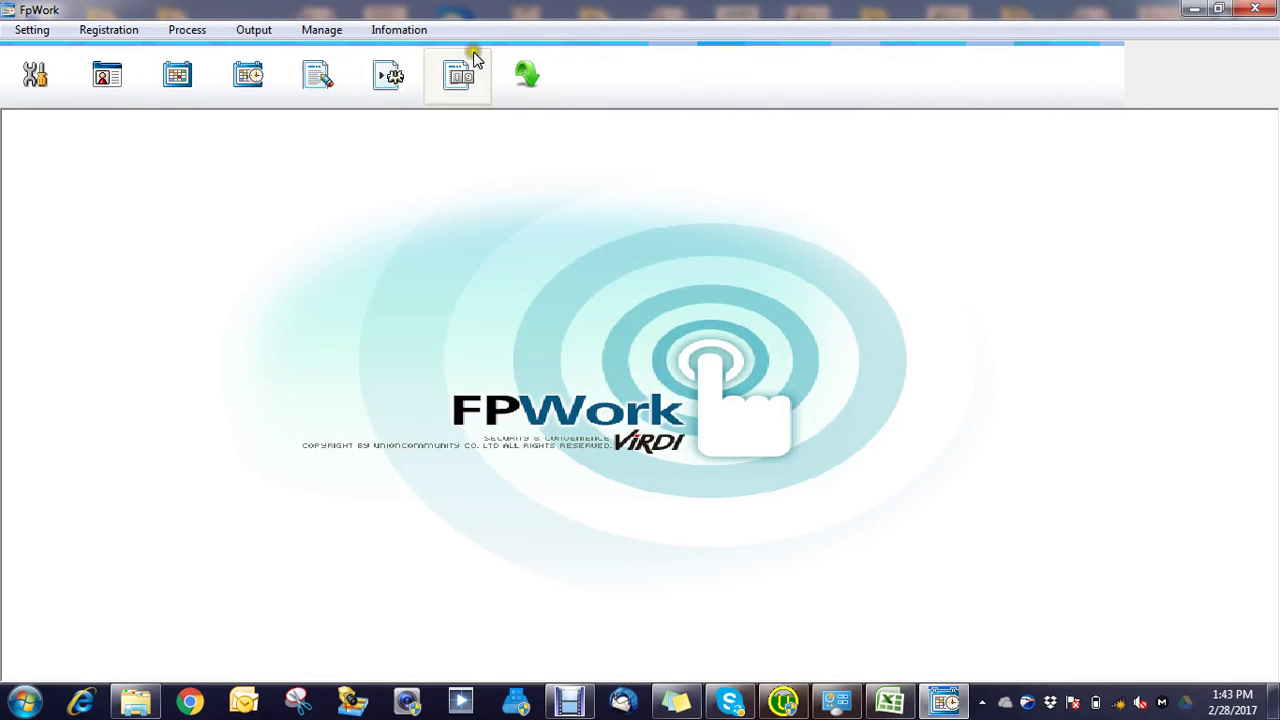
click(262, 29)
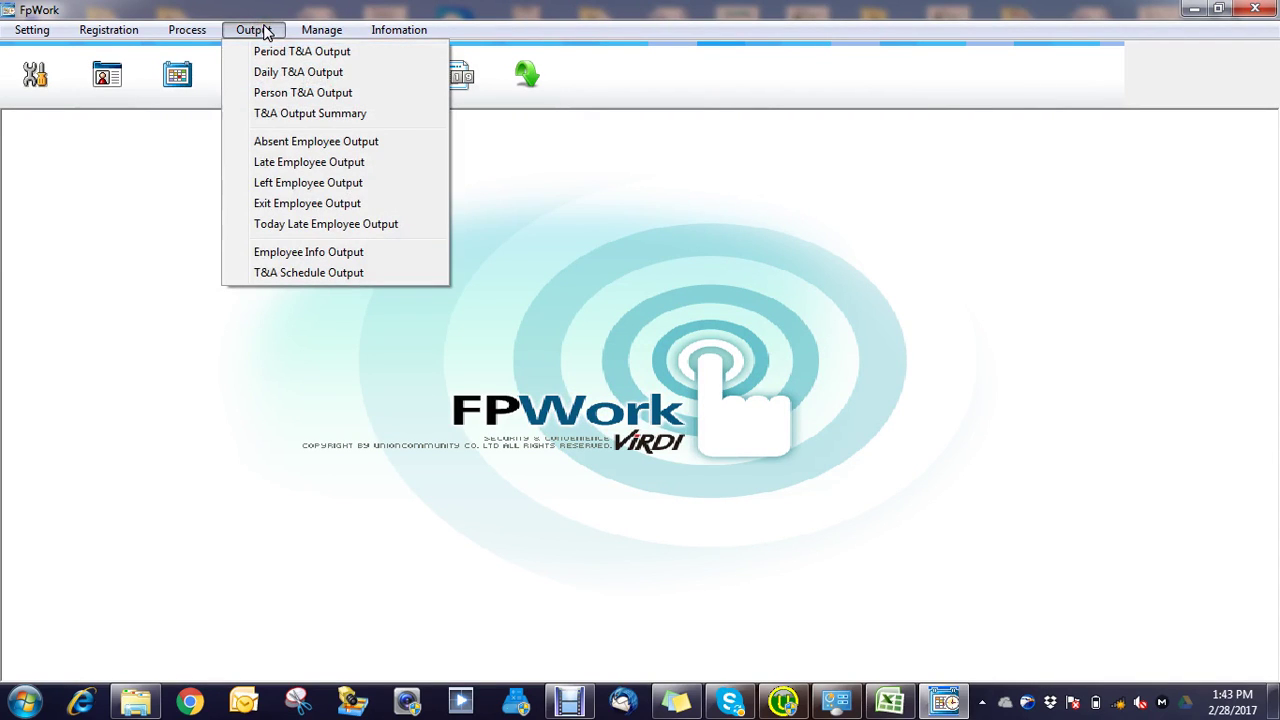
click(283, 92)
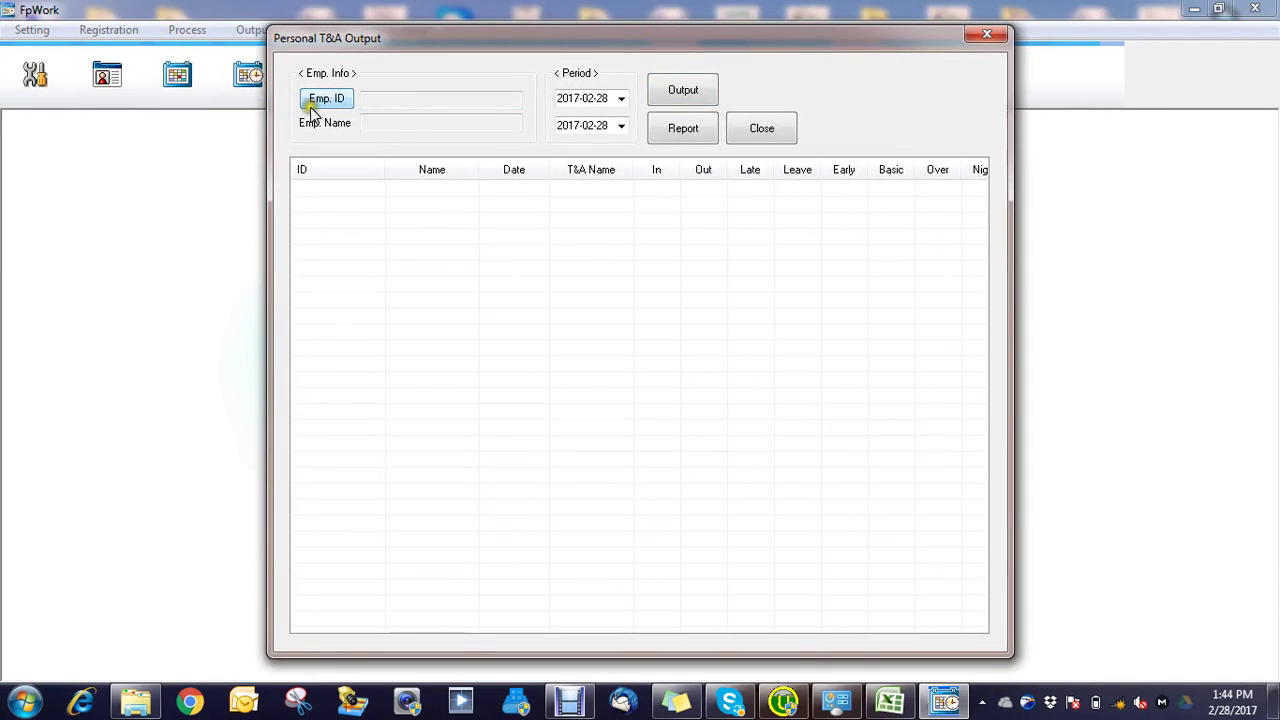
click(316, 104)
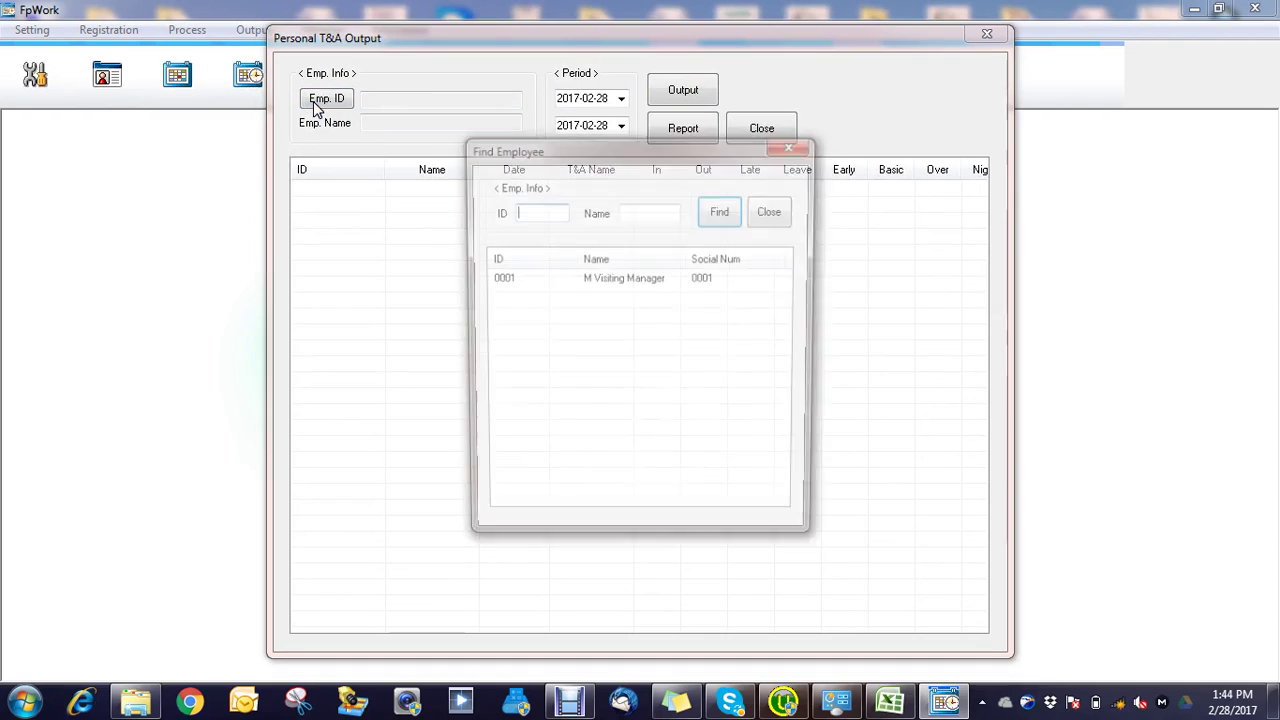
click(597, 280)
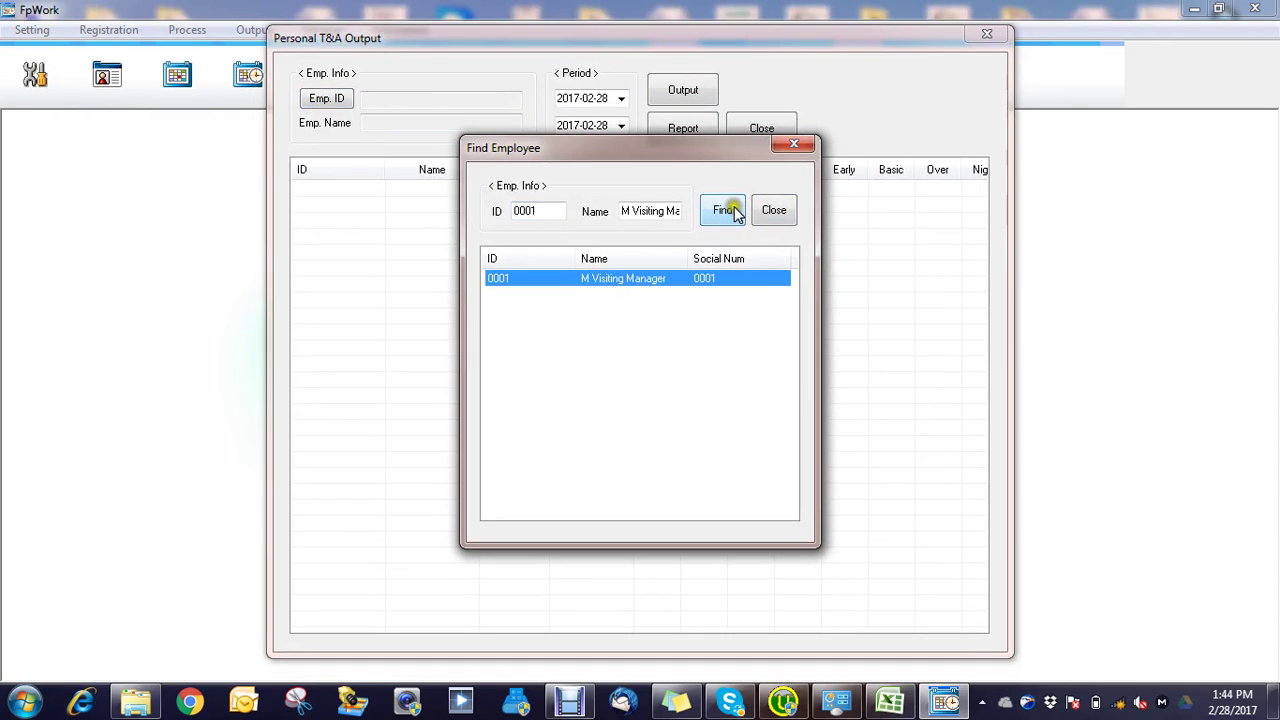
click(728, 209)
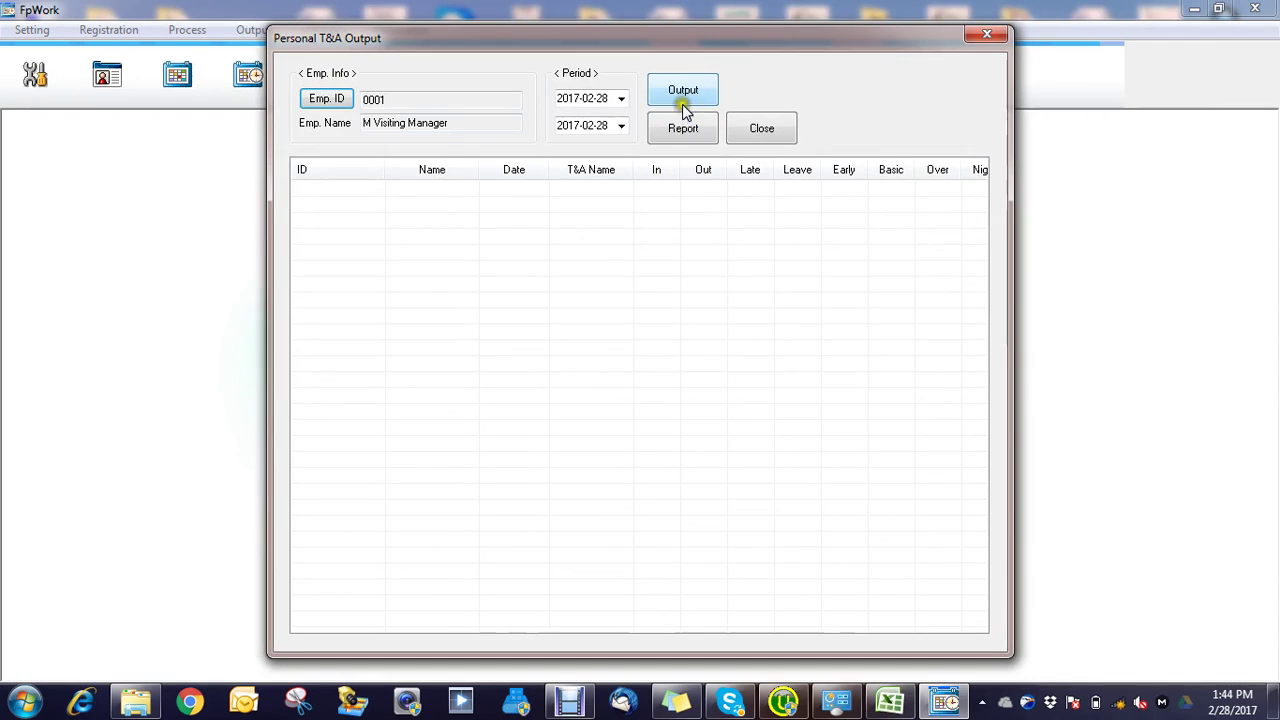
click(681, 94)
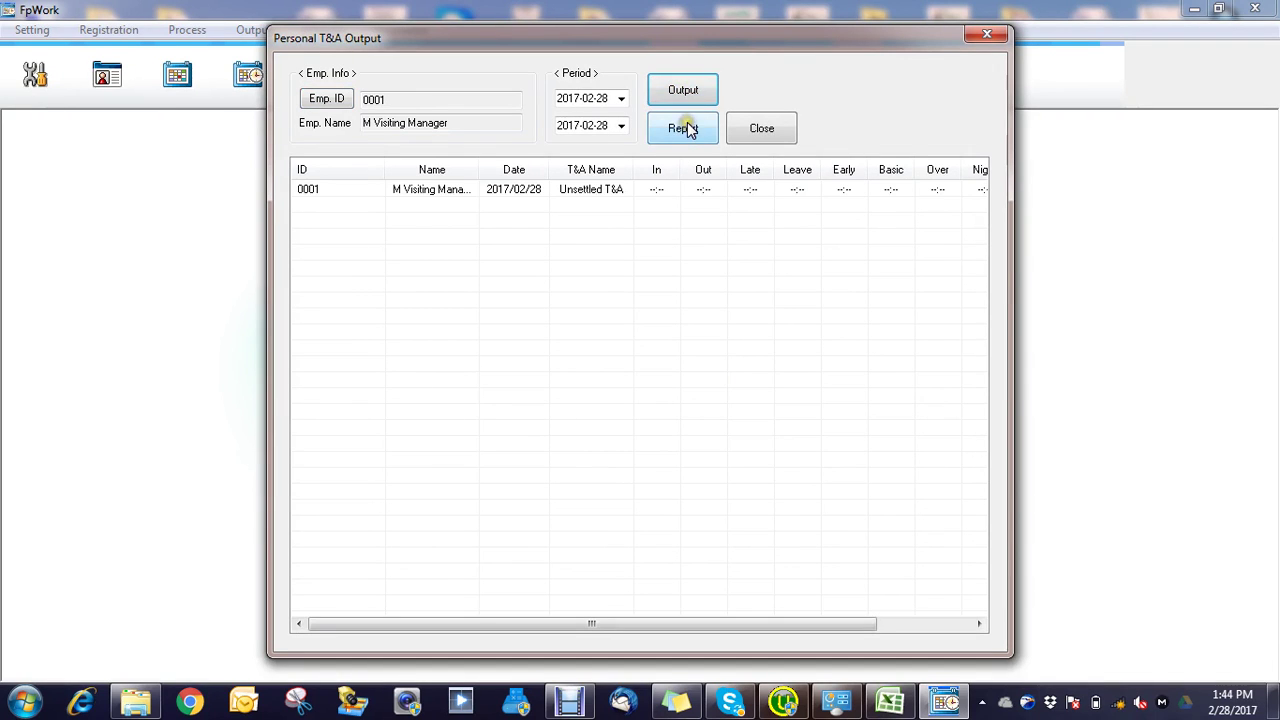
click(681, 136)
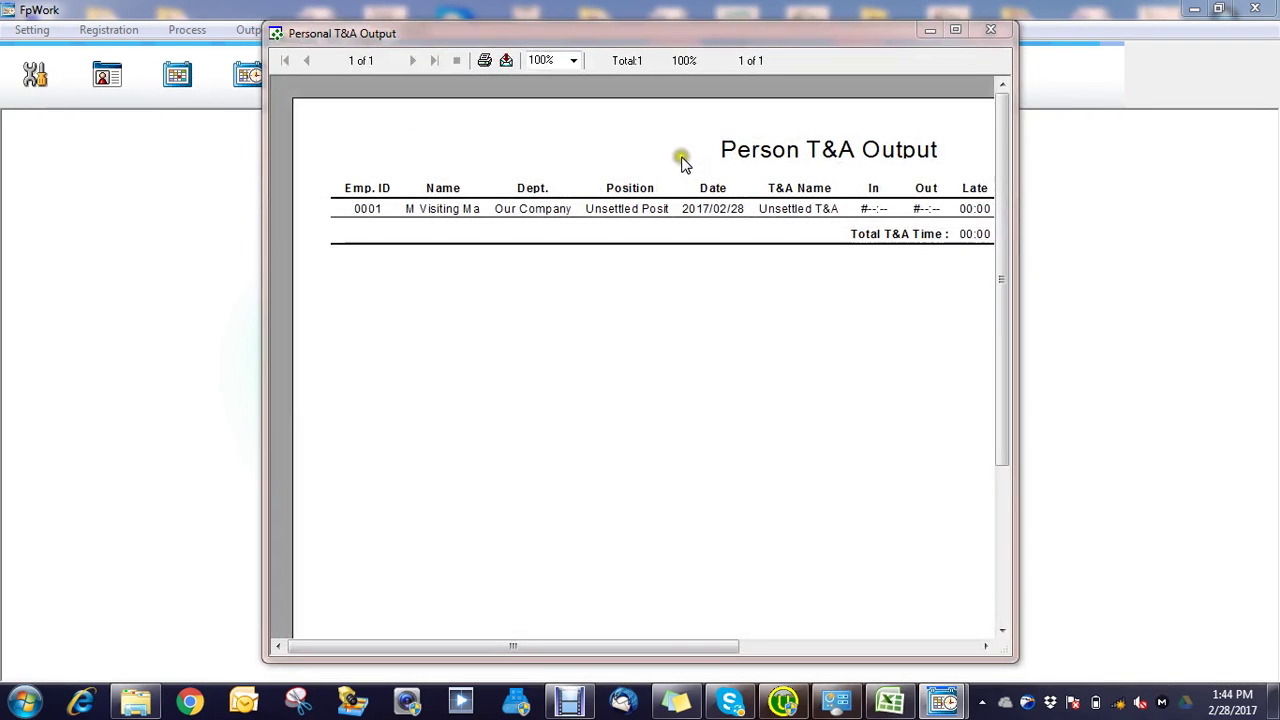
Step: Export the person report as OutPersonWork.pdf to the Desktop and close the report windows
click(504, 62)
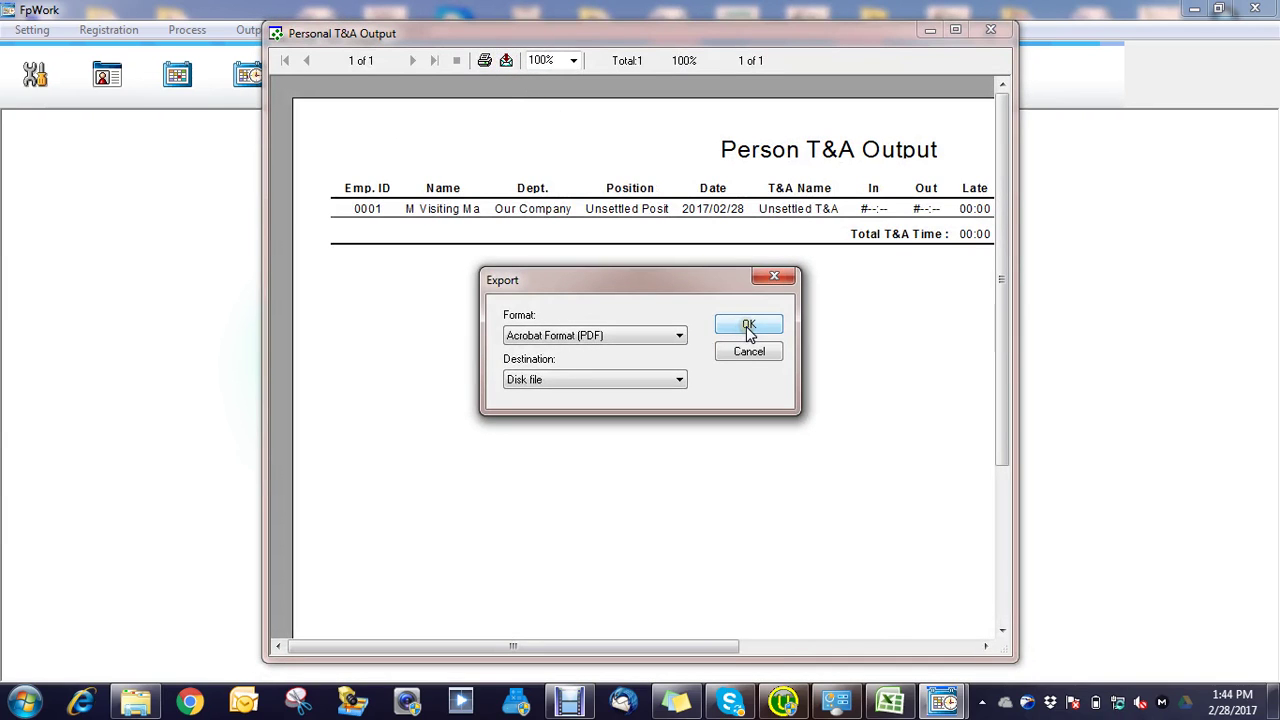
click(749, 327)
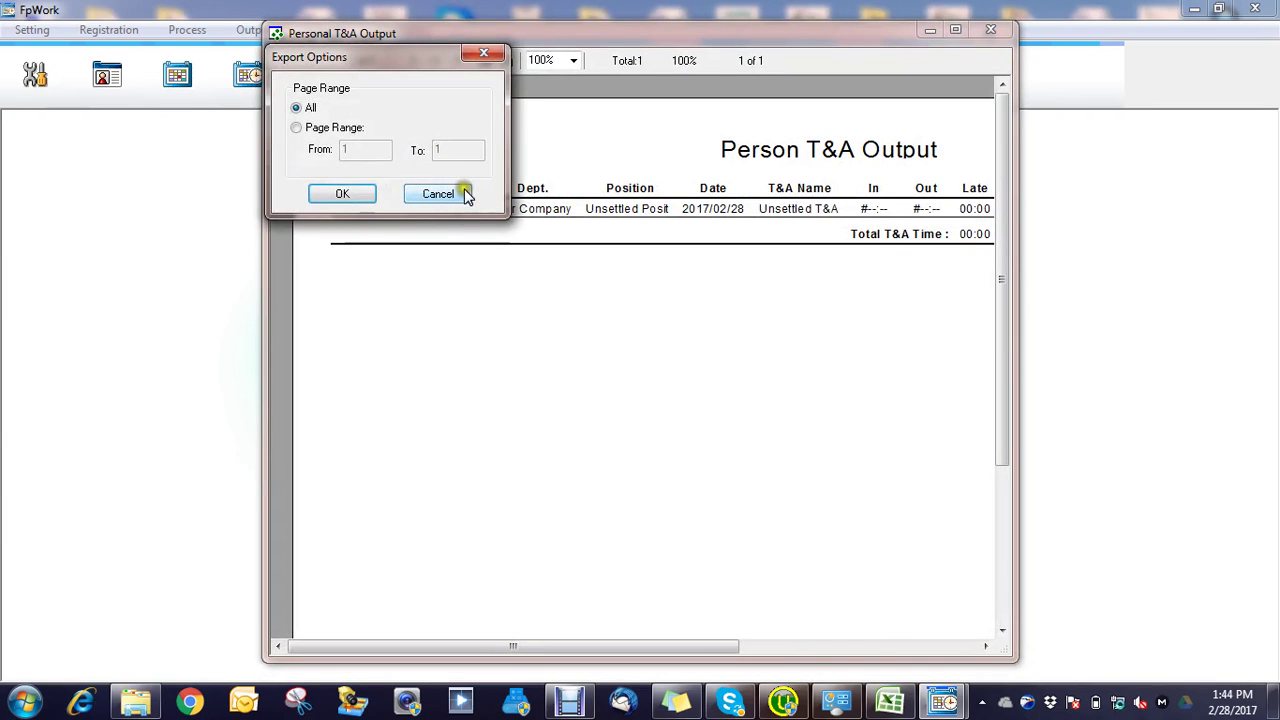
click(345, 196)
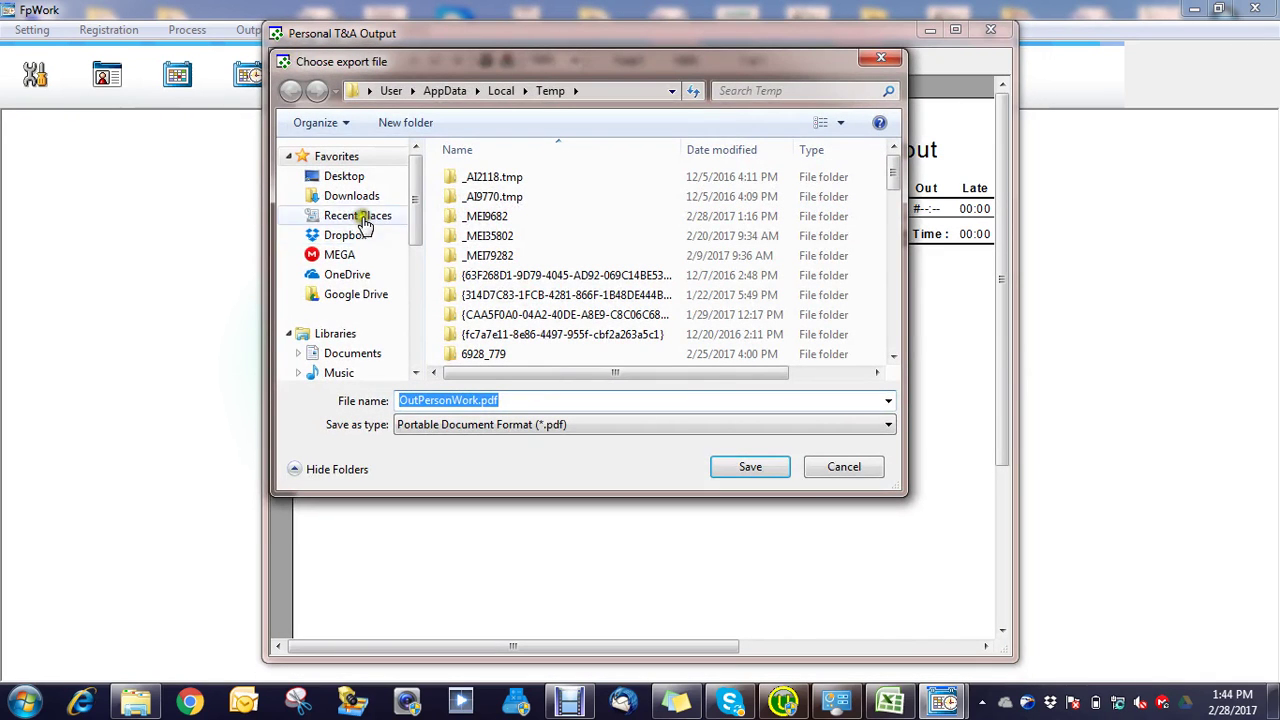
click(350, 180)
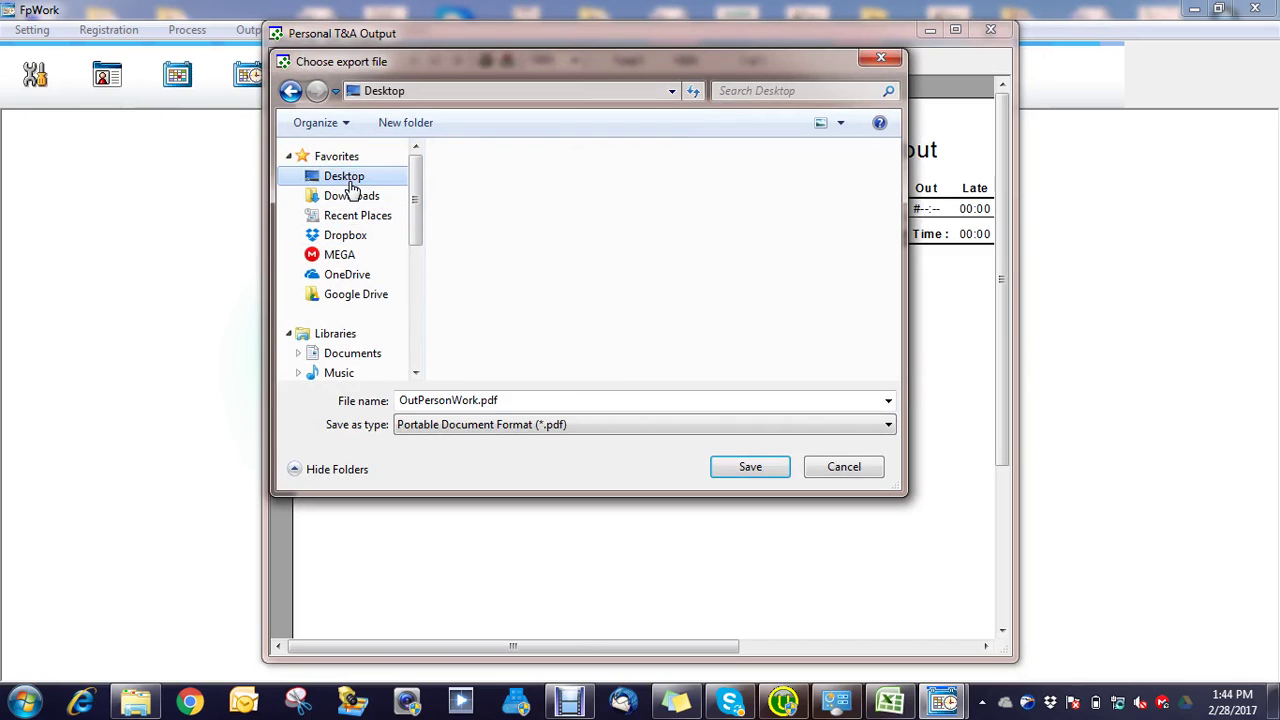
click(750, 462)
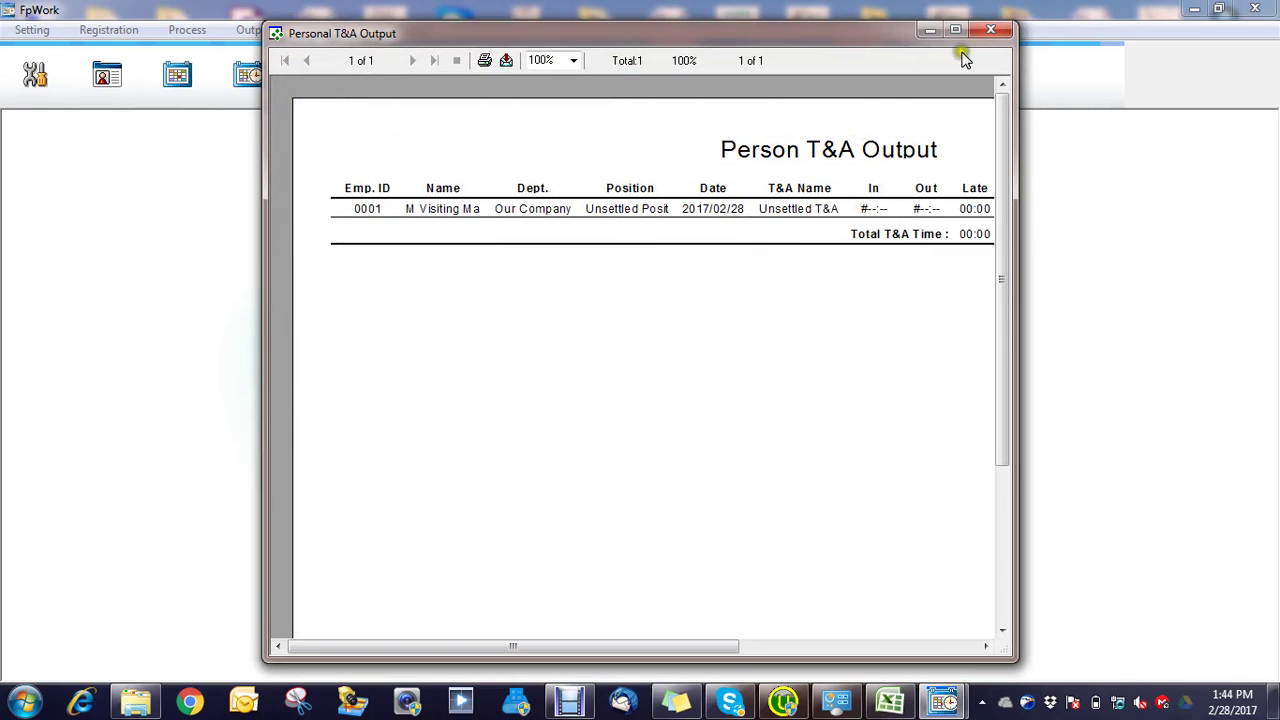
click(991, 31)
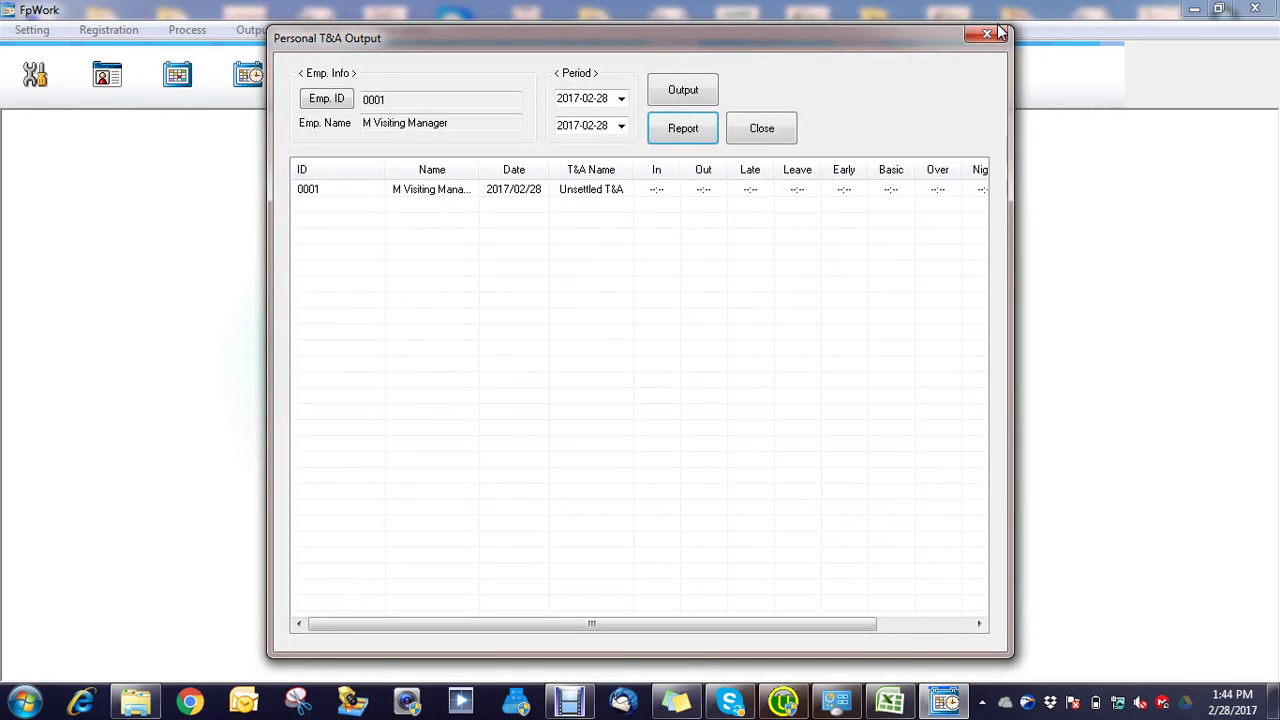
click(1233, 195)
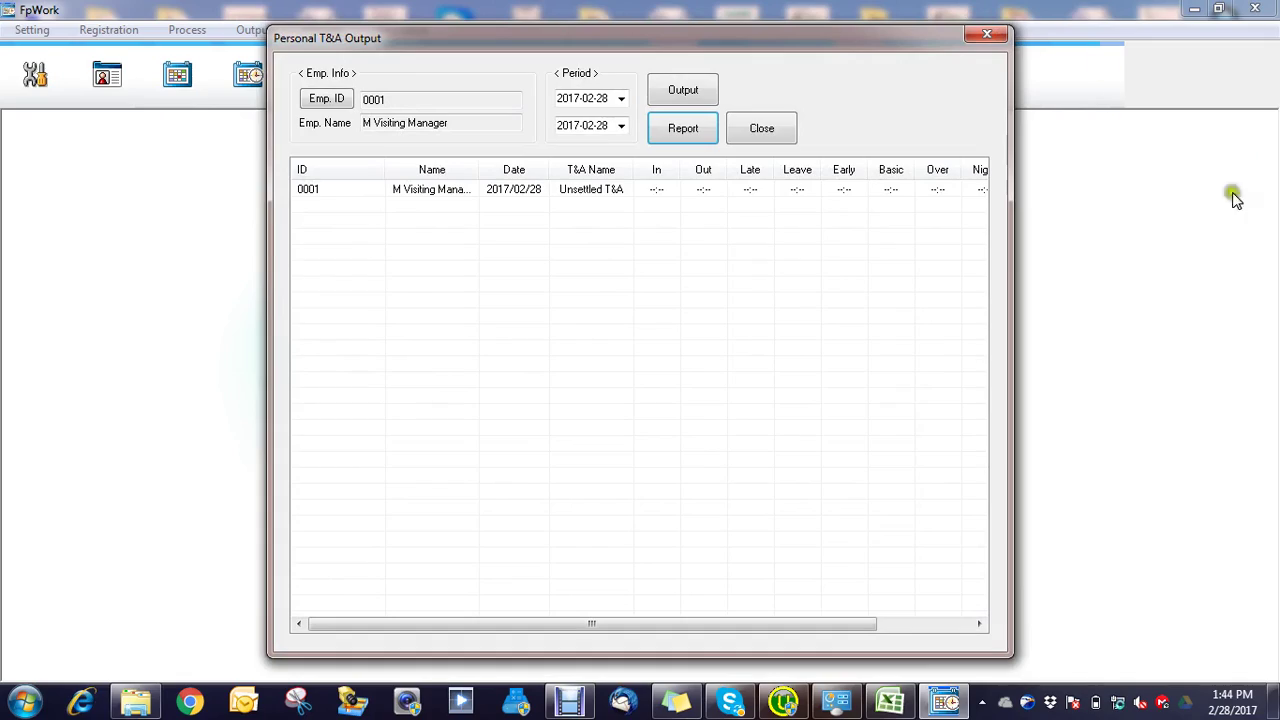
click(1005, 34)
Step: Close FpWork, launch Anviz Intelligent Management as administrator, and start connecting to the terminal
key(alt+F4)
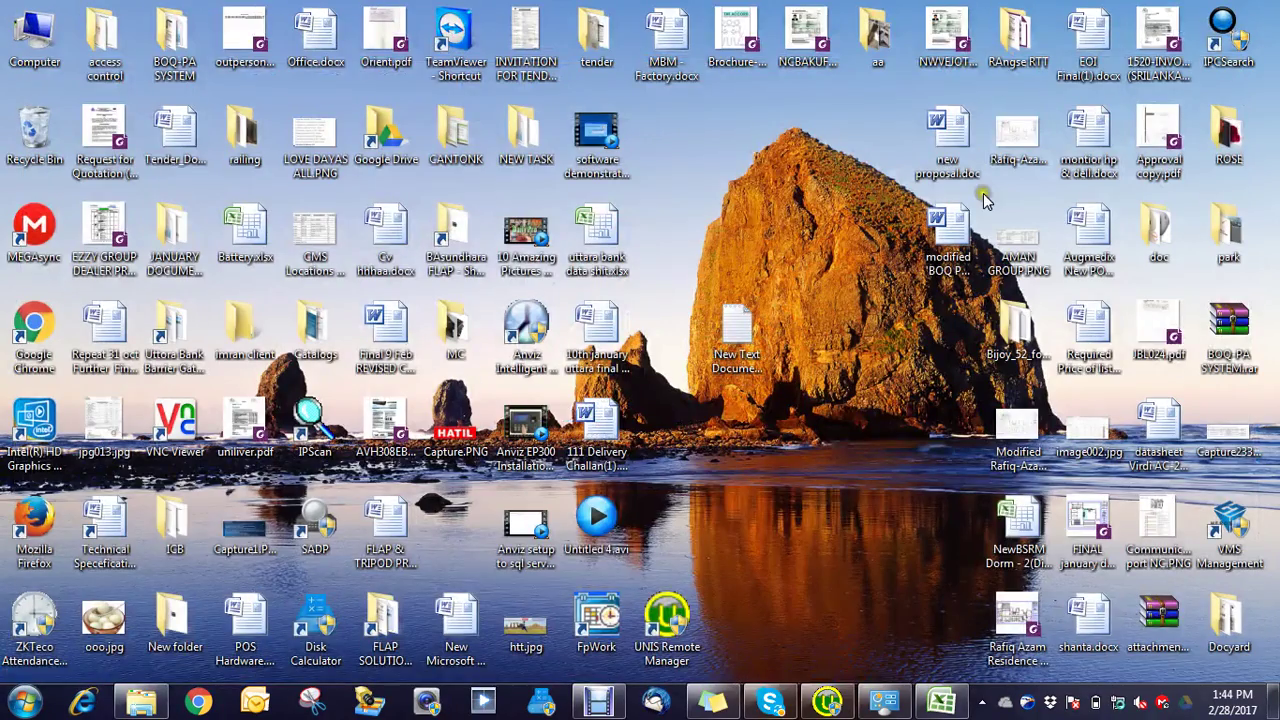
click(600, 703)
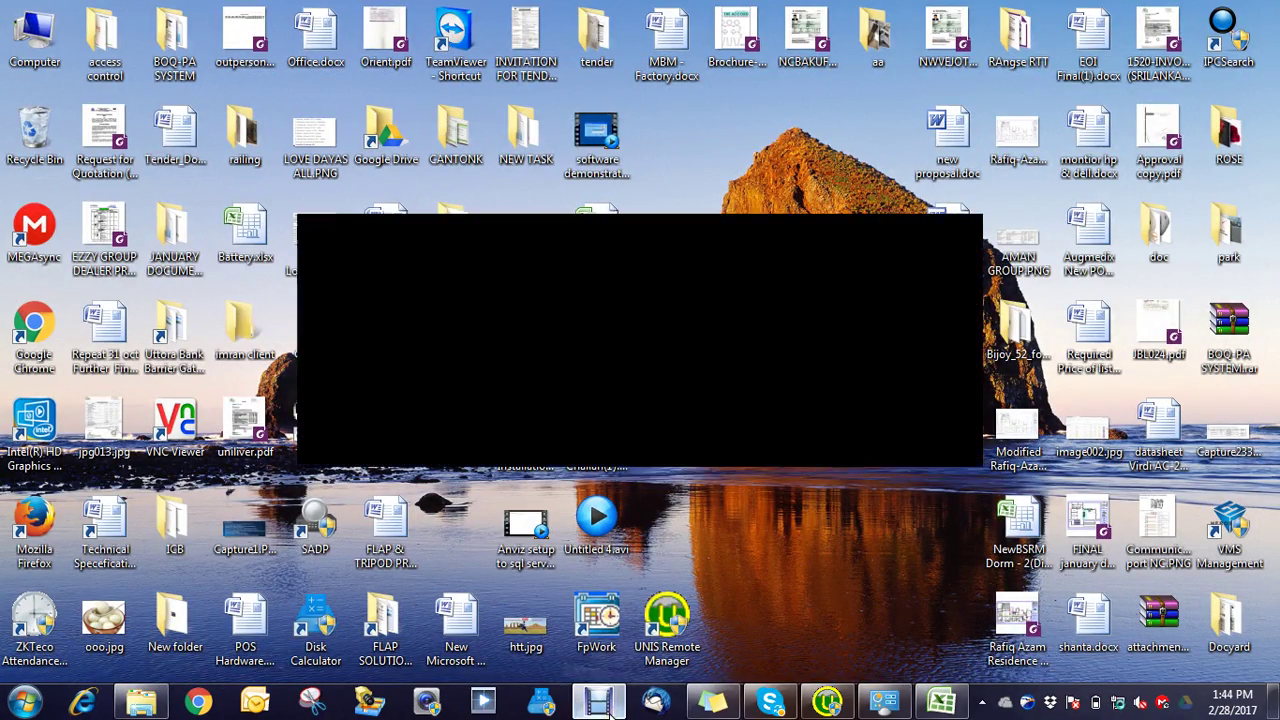
click(600, 703)
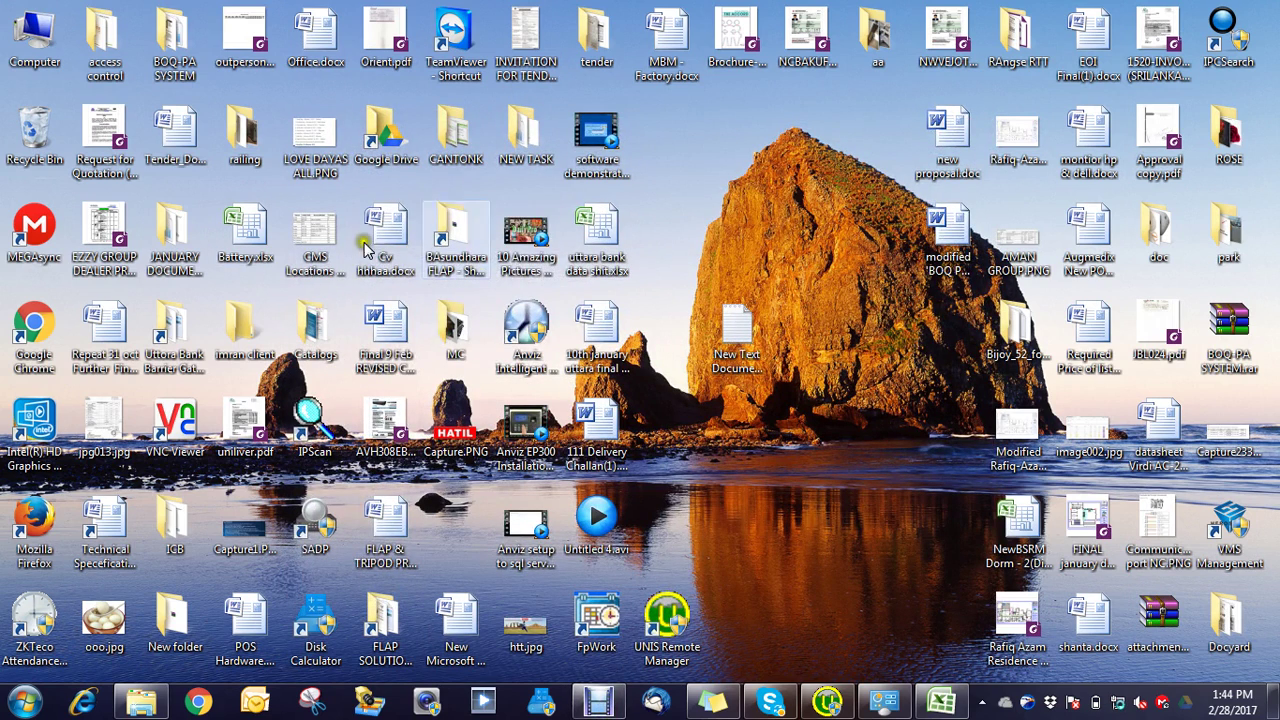
click(527, 340)
double_click(527, 340)
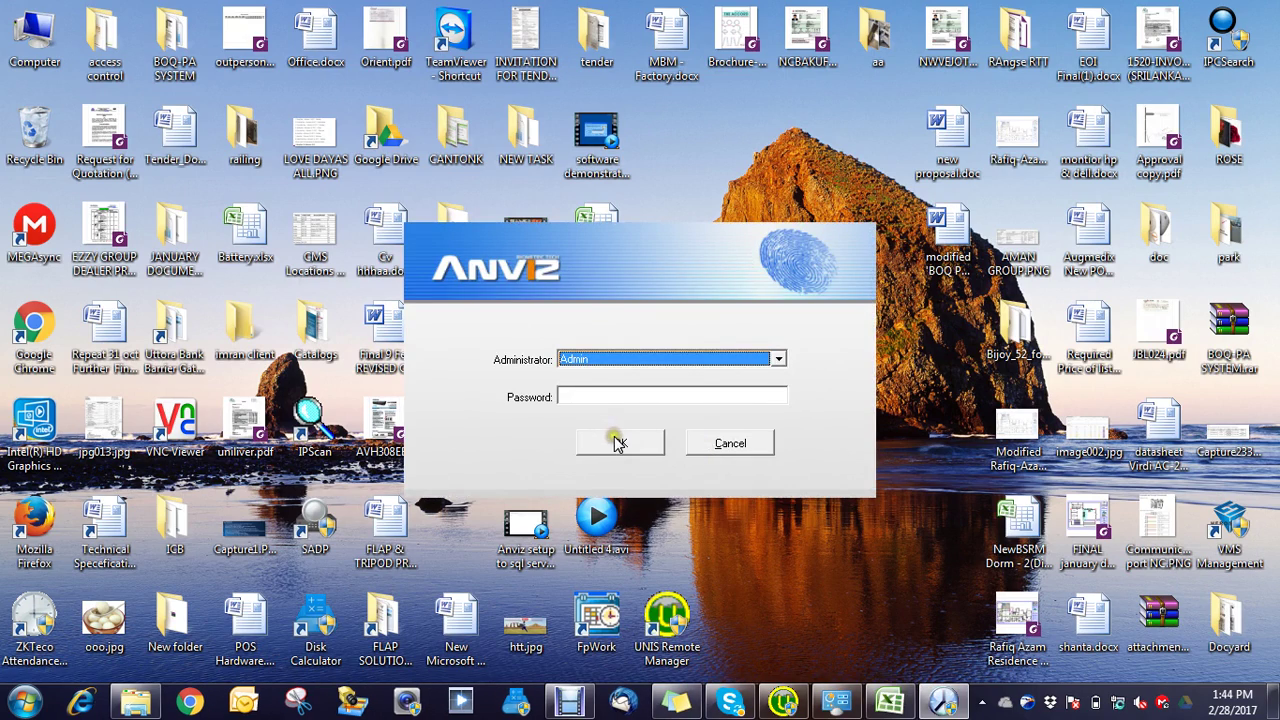
click(613, 440)
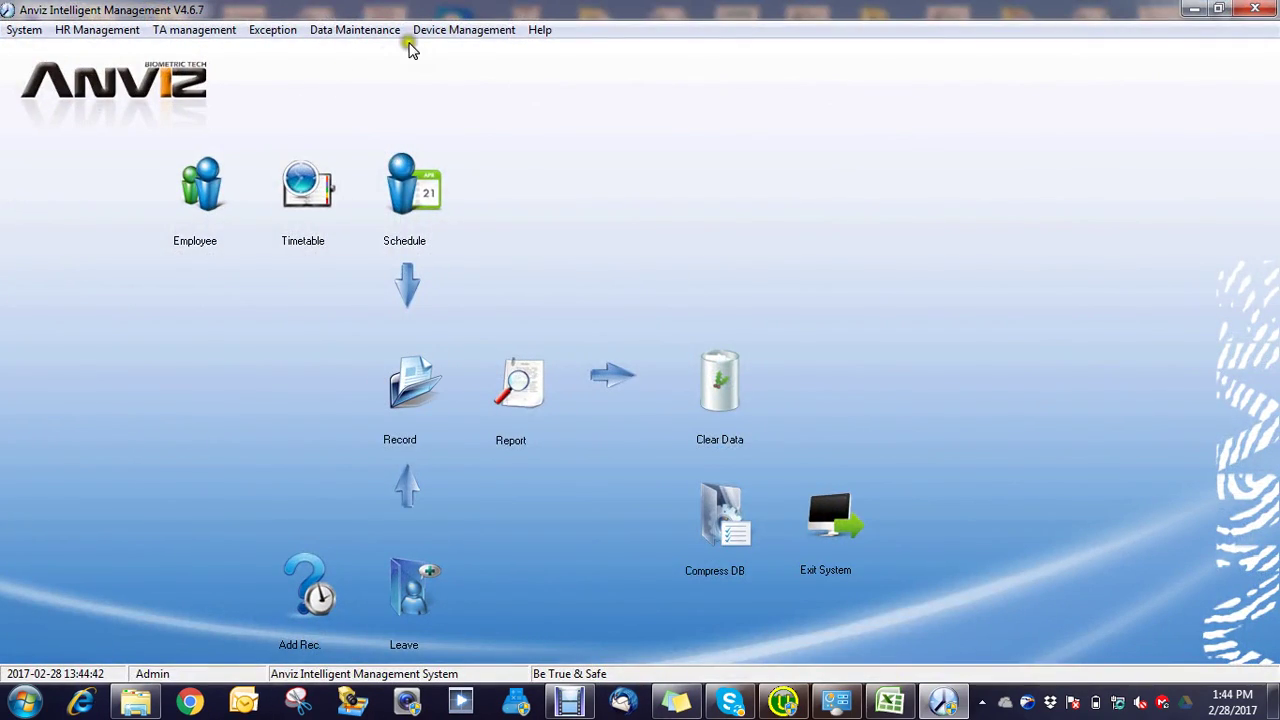
click(412, 32)
click(437, 52)
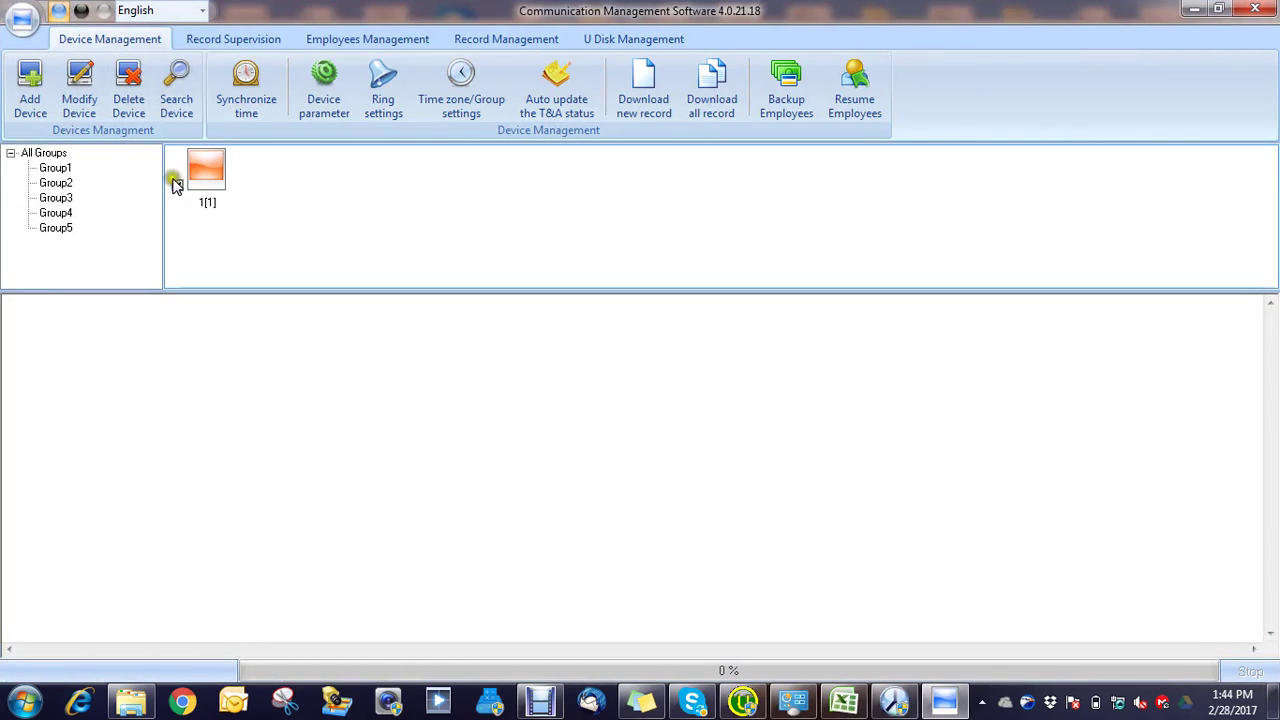
Step: Remove terminal 1[1], search the LAN, and open the found TC-C-N terminal at 192.168.1.218
click(177, 184)
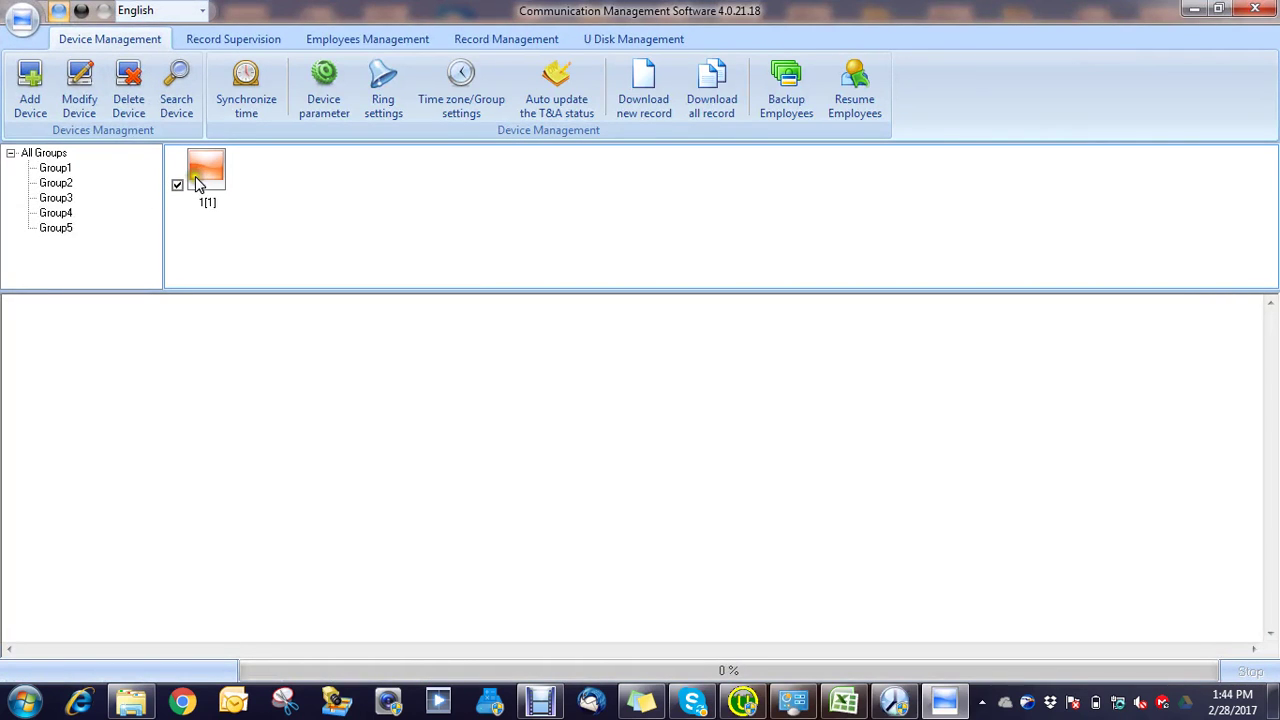
click(126, 104)
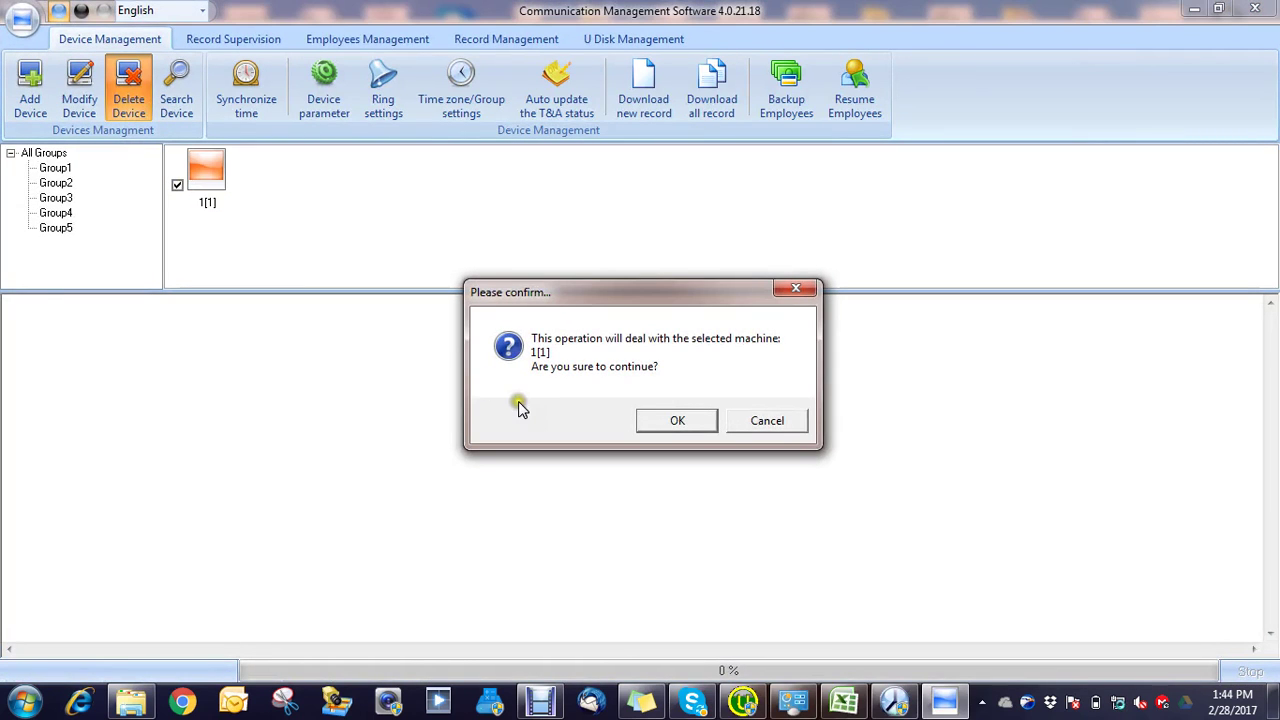
click(174, 90)
click(222, 148)
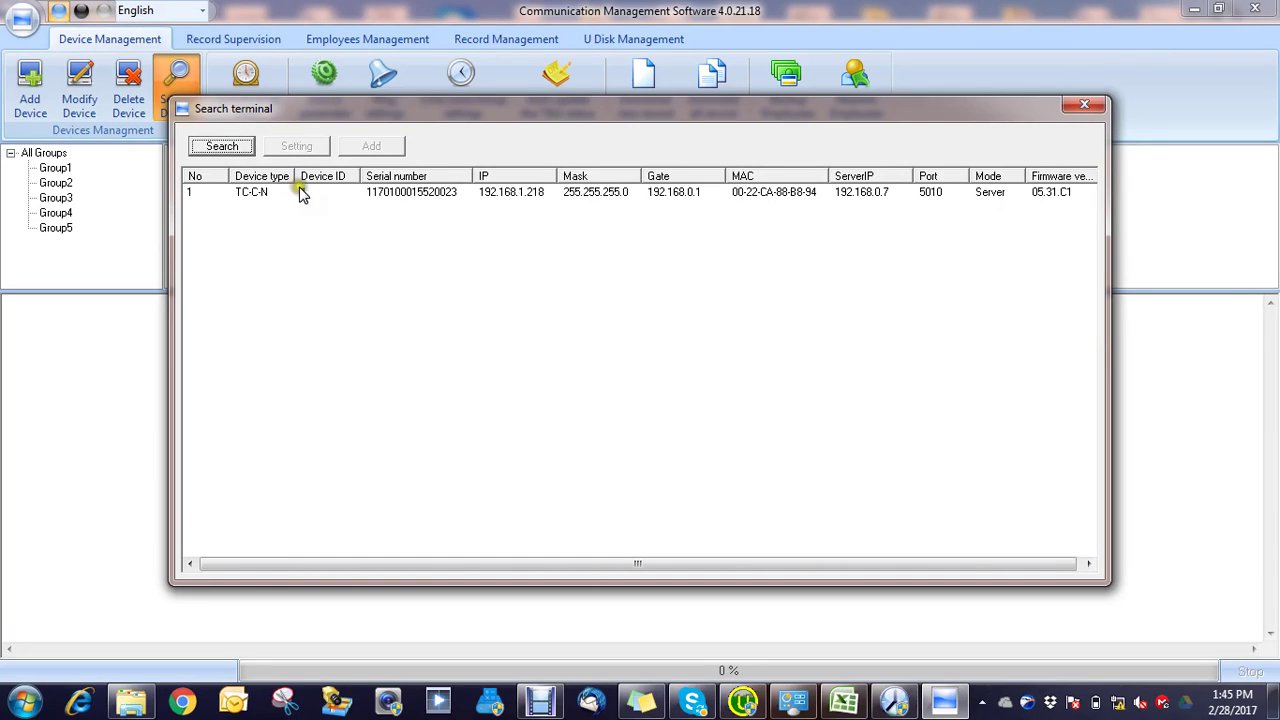
double_click(296, 191)
Step: Send the updated network settings, including the gateway, to the terminal and acknowledge completion
click(614, 230)
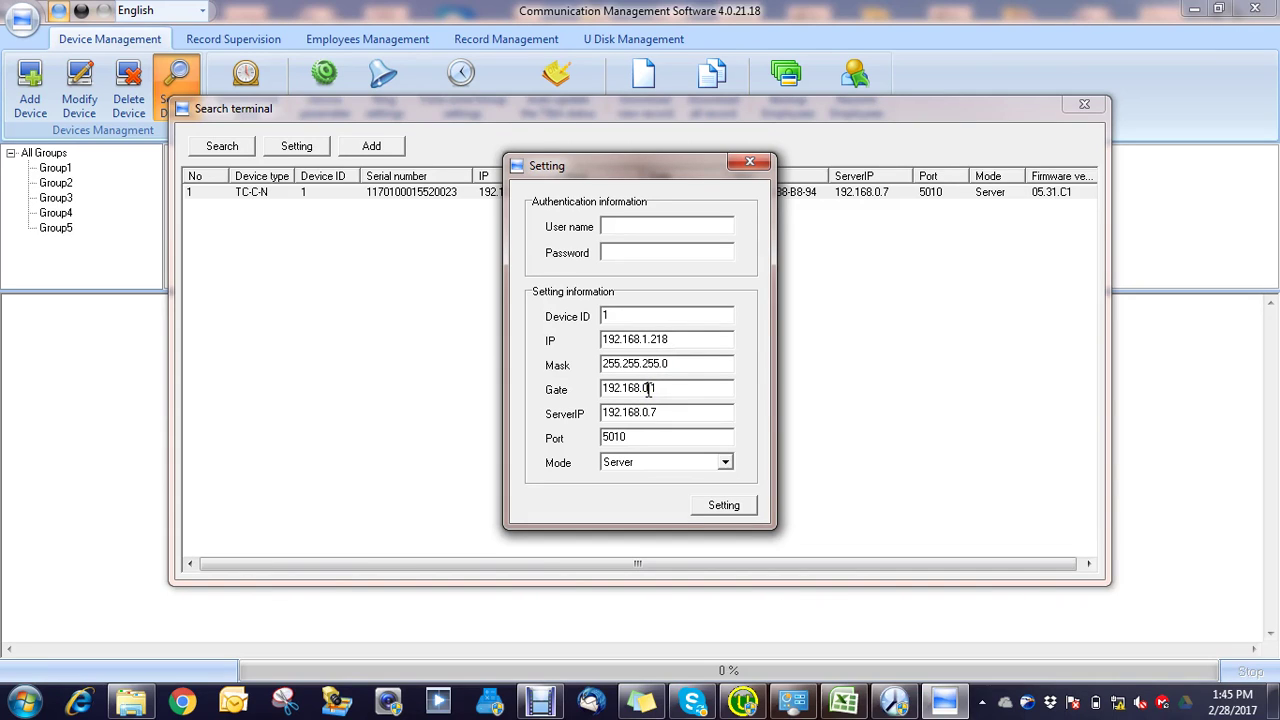
click(648, 389)
click(723, 504)
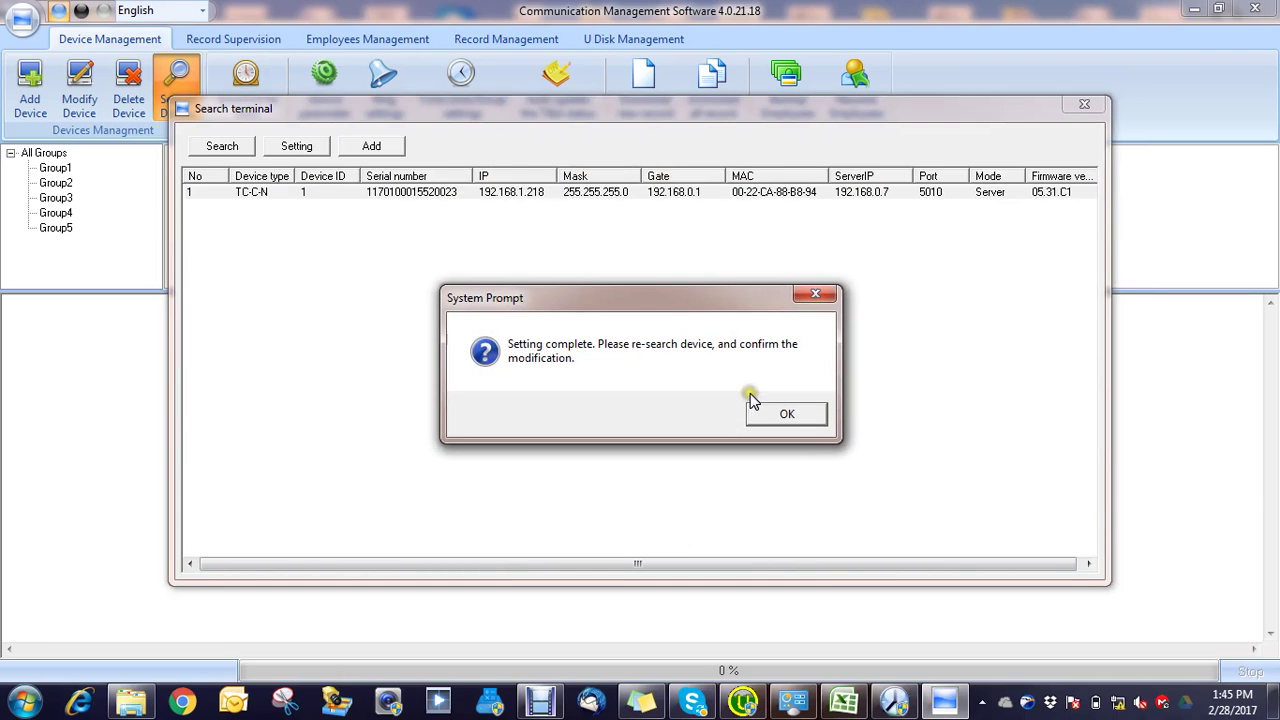
click(803, 420)
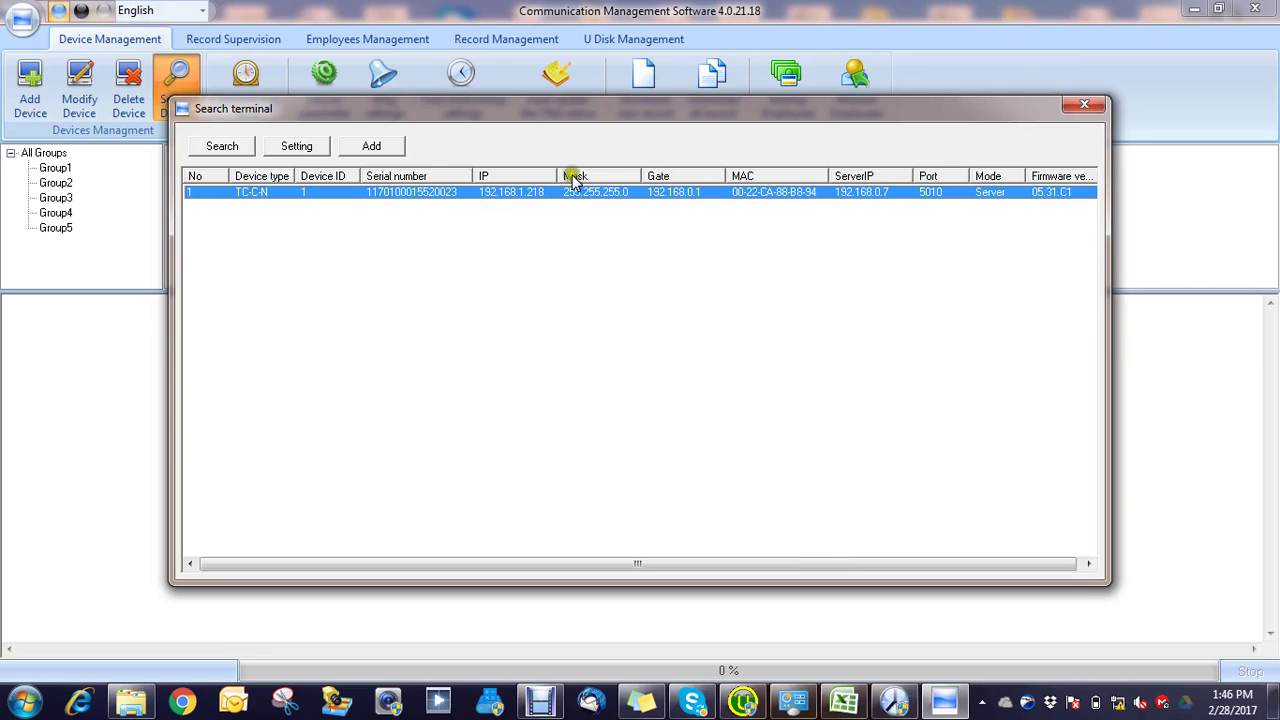
Step: Add the found TC-C-N terminal as LAN device 1[1] and close the search results
click(372, 146)
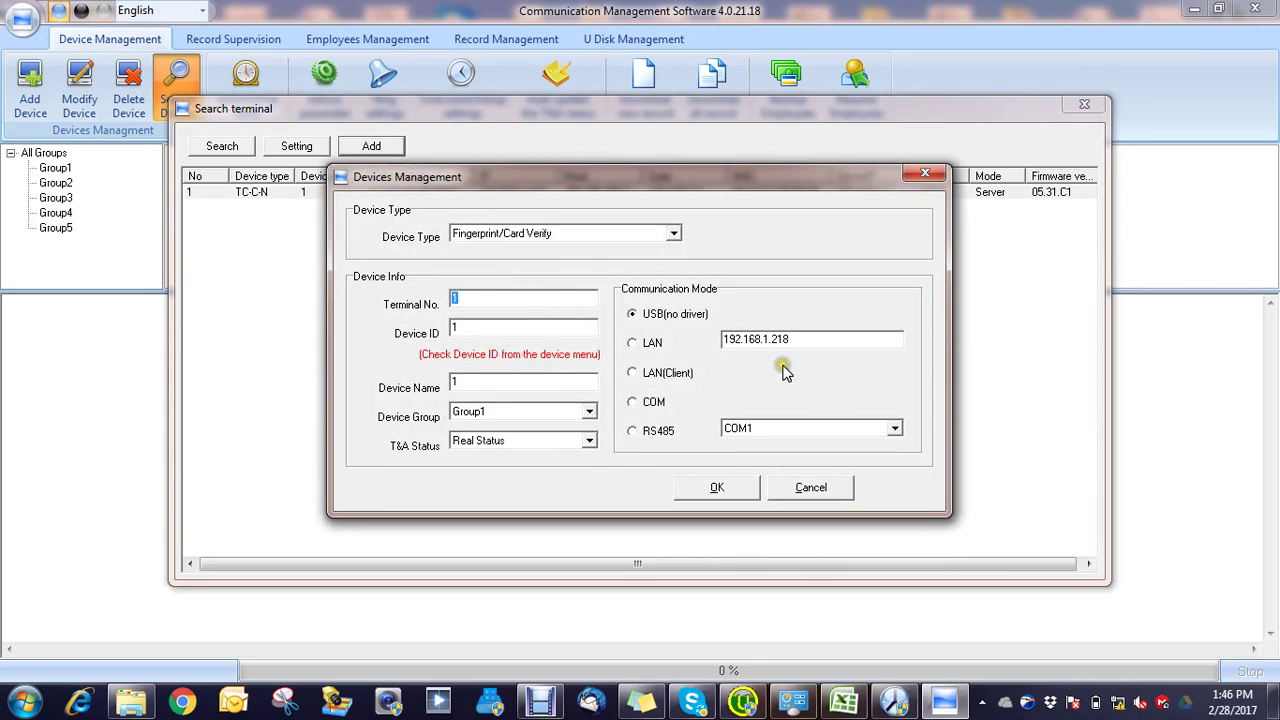
click(634, 344)
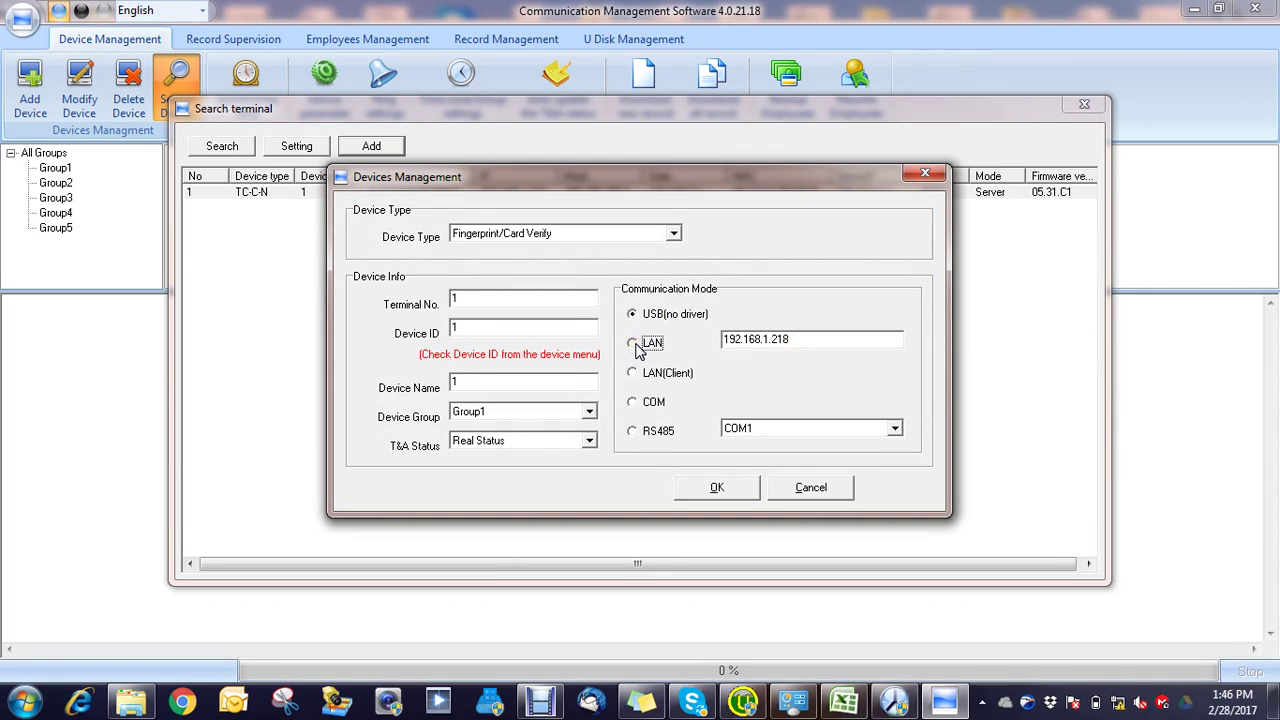
click(719, 492)
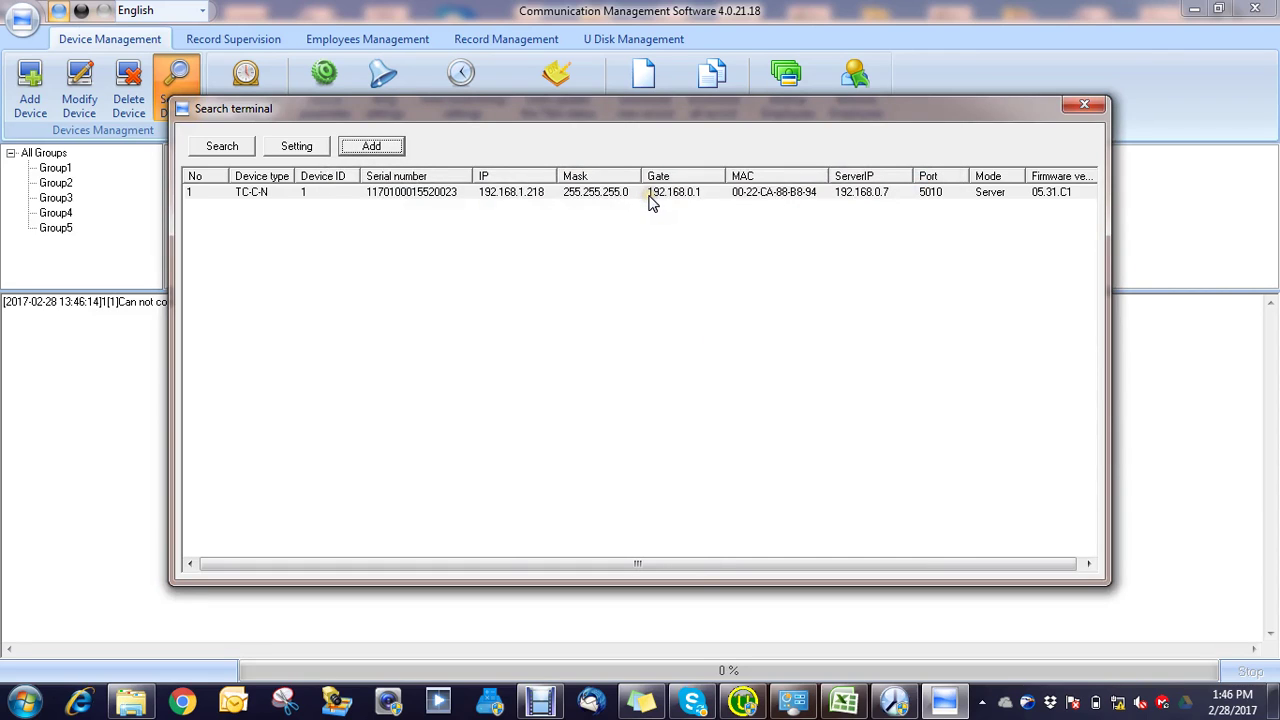
click(652, 196)
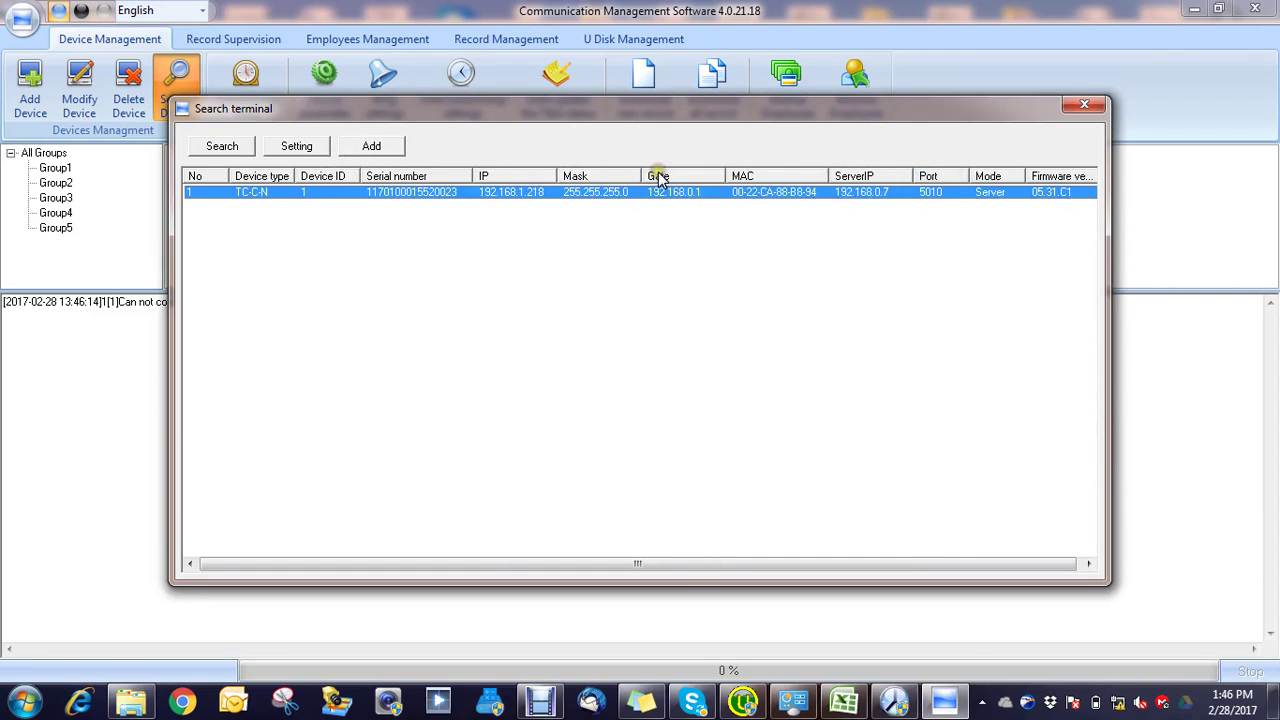
click(1098, 104)
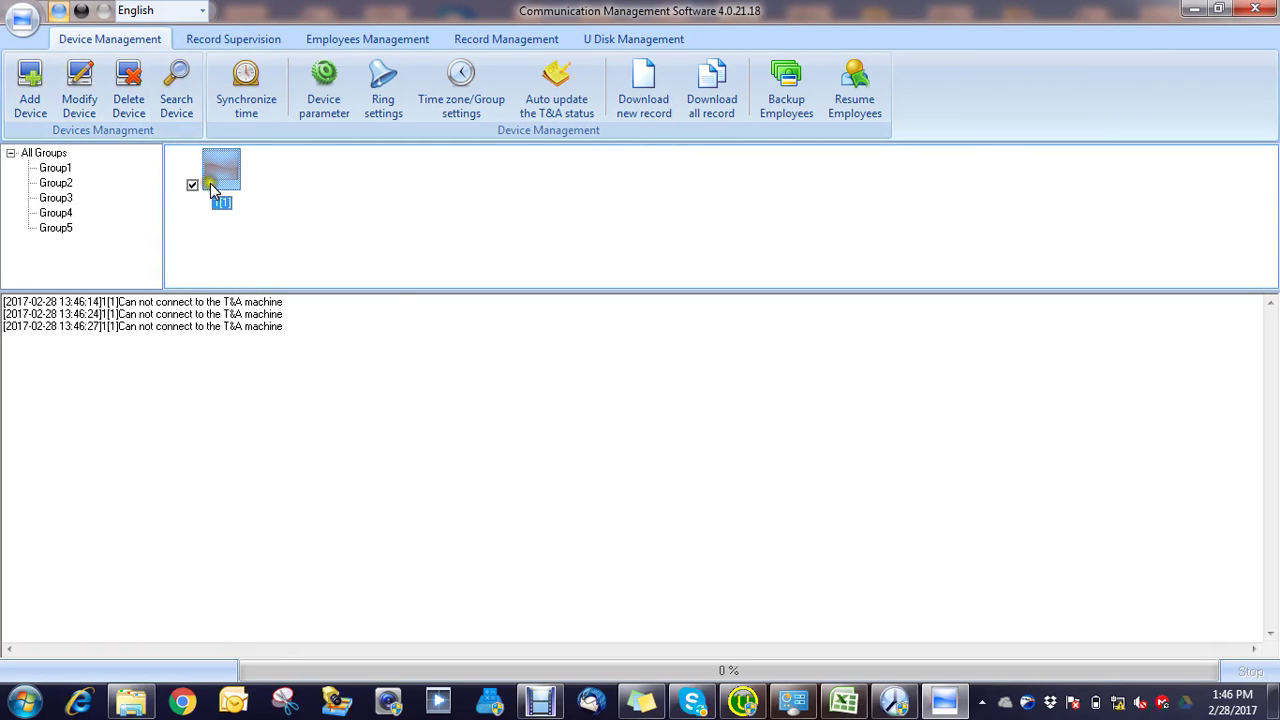
Step: Add LAN device 2[2] at 192.168.0.218 next to 1[1], then select device 1[1]
click(181, 75)
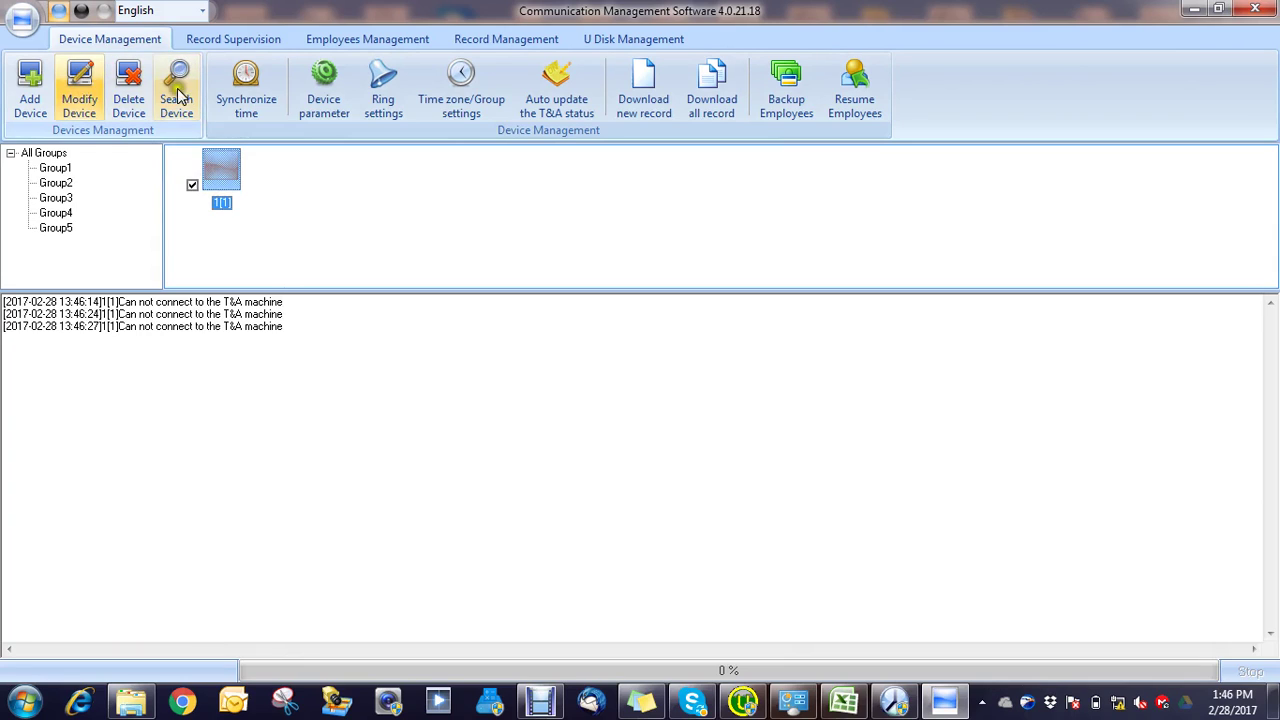
click(30, 88)
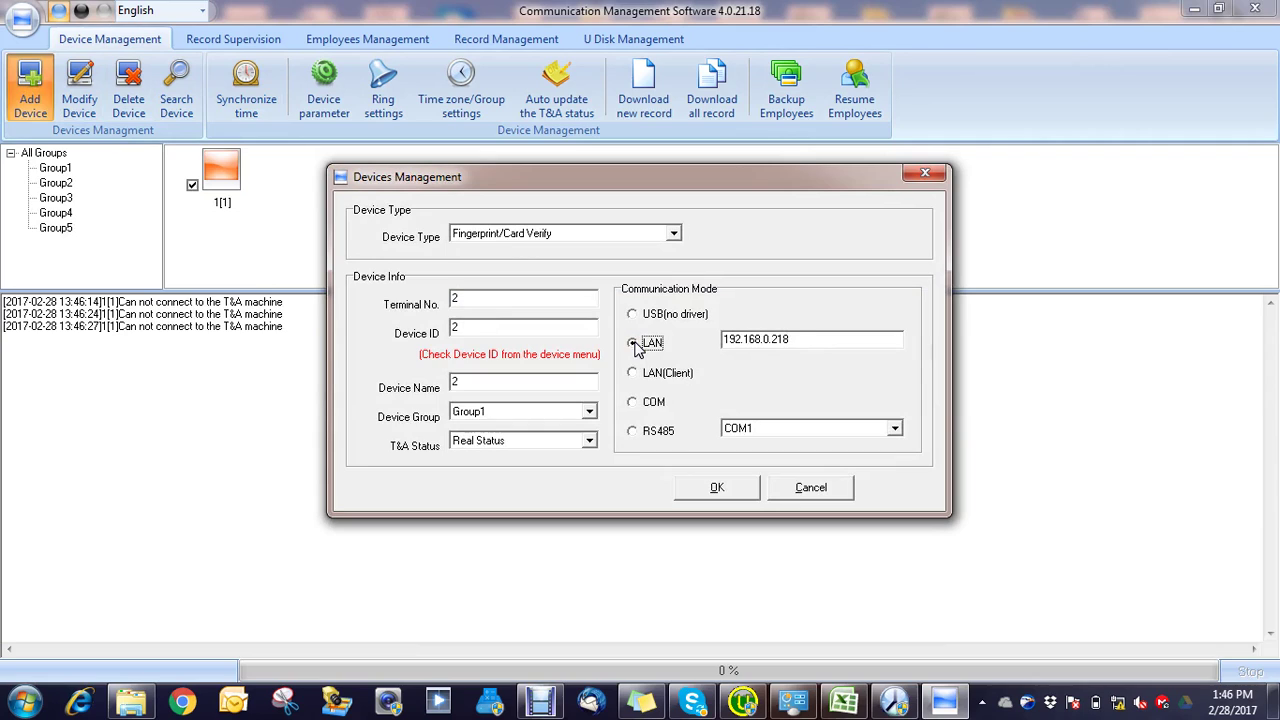
click(770, 341)
click(717, 490)
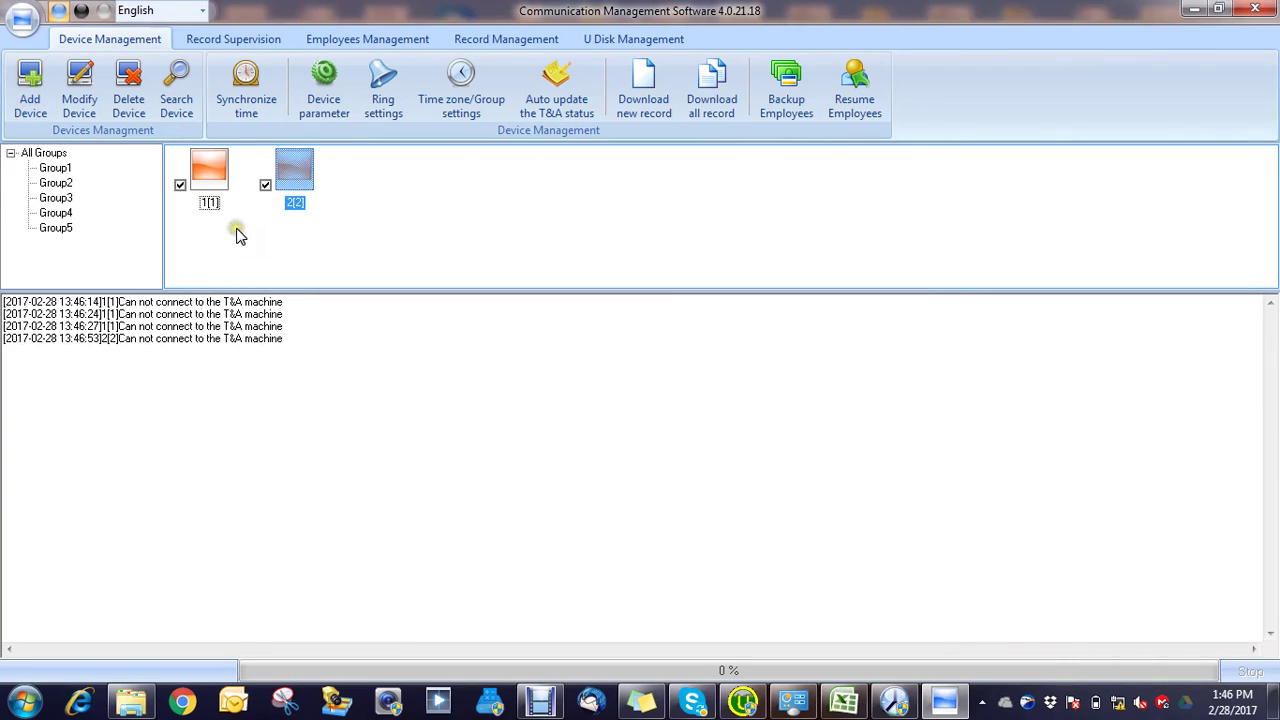
mouse_move(207, 178)
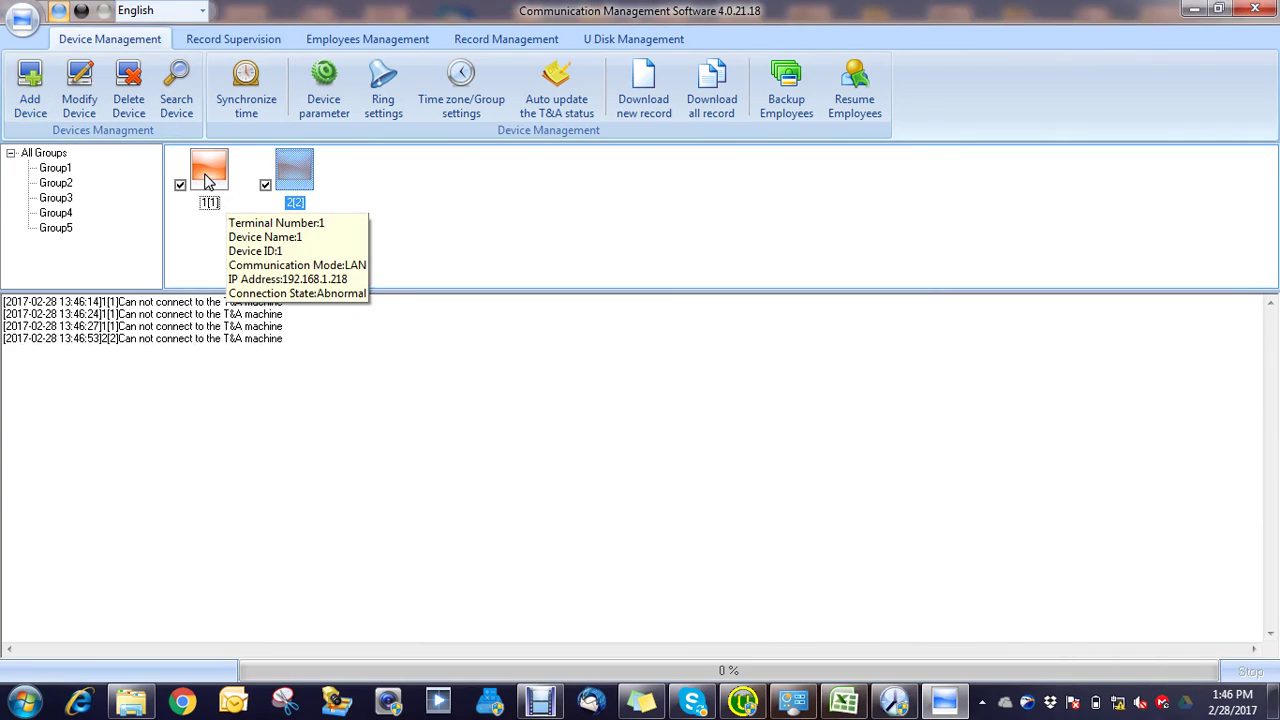
click(207, 179)
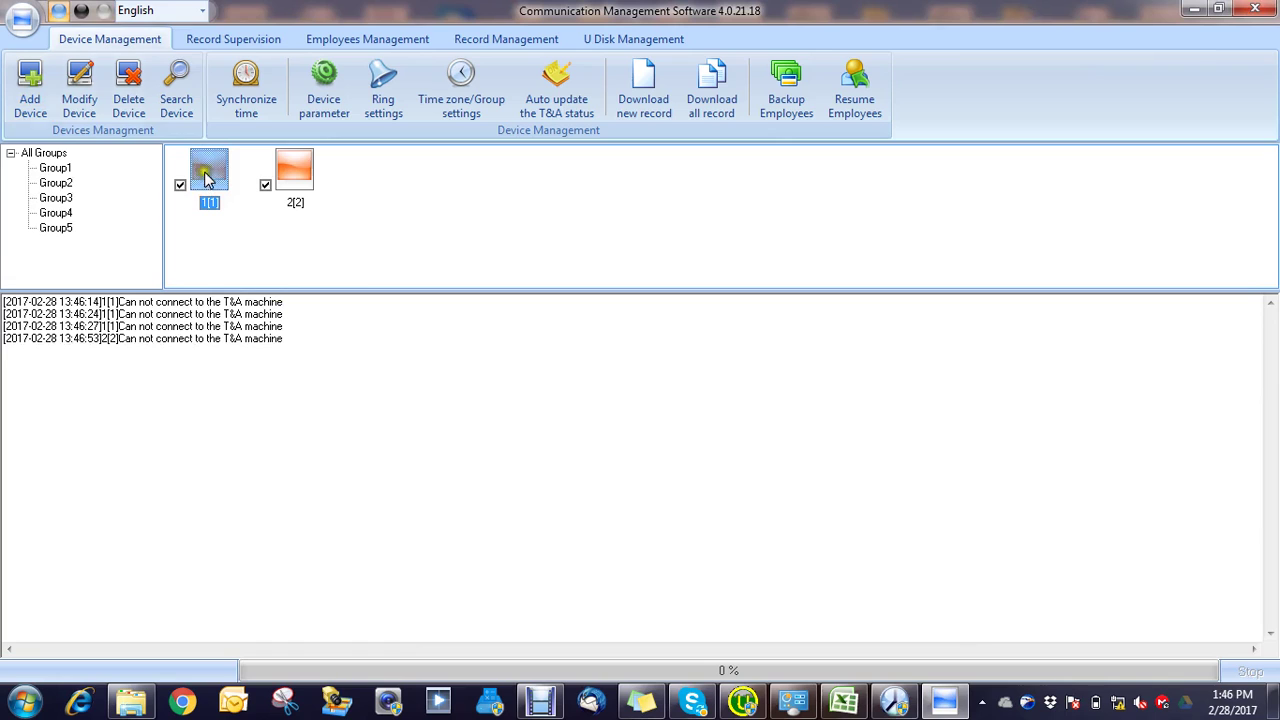
Step: Delete devices 1[1] and 2[2] and re-add device 1[1] over LAN at 192.168.1.218
click(129, 86)
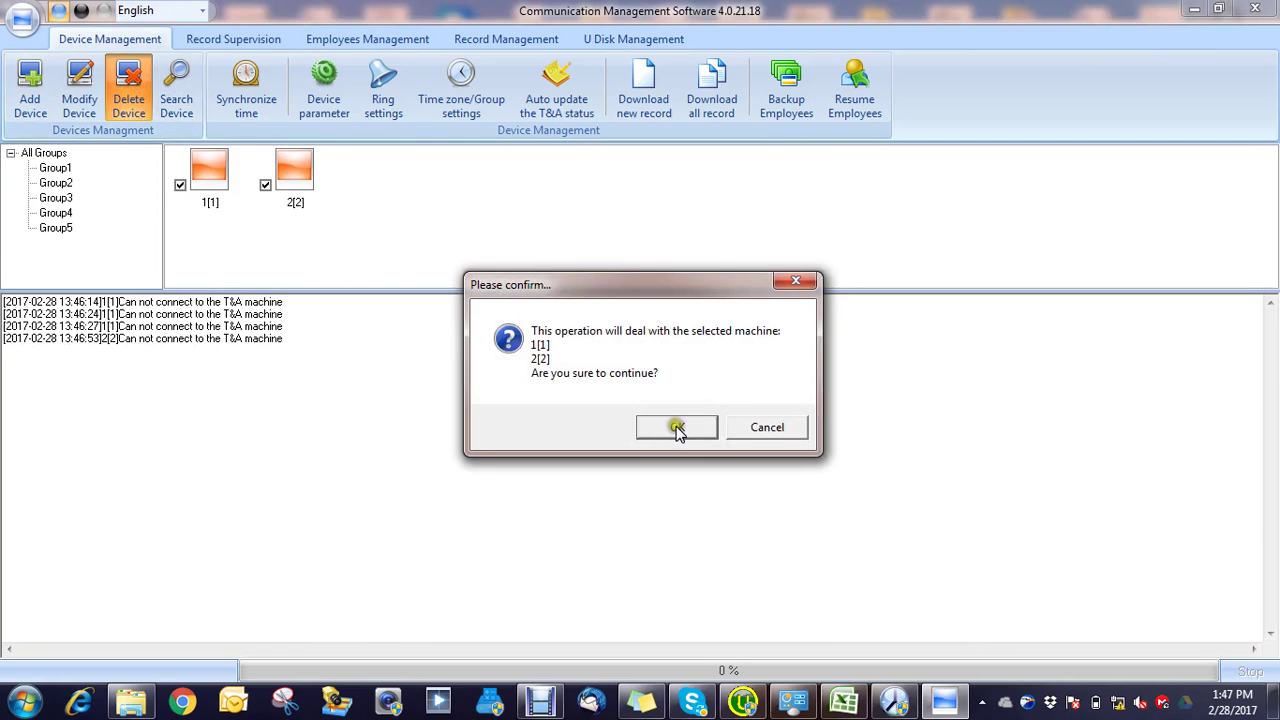
click(677, 428)
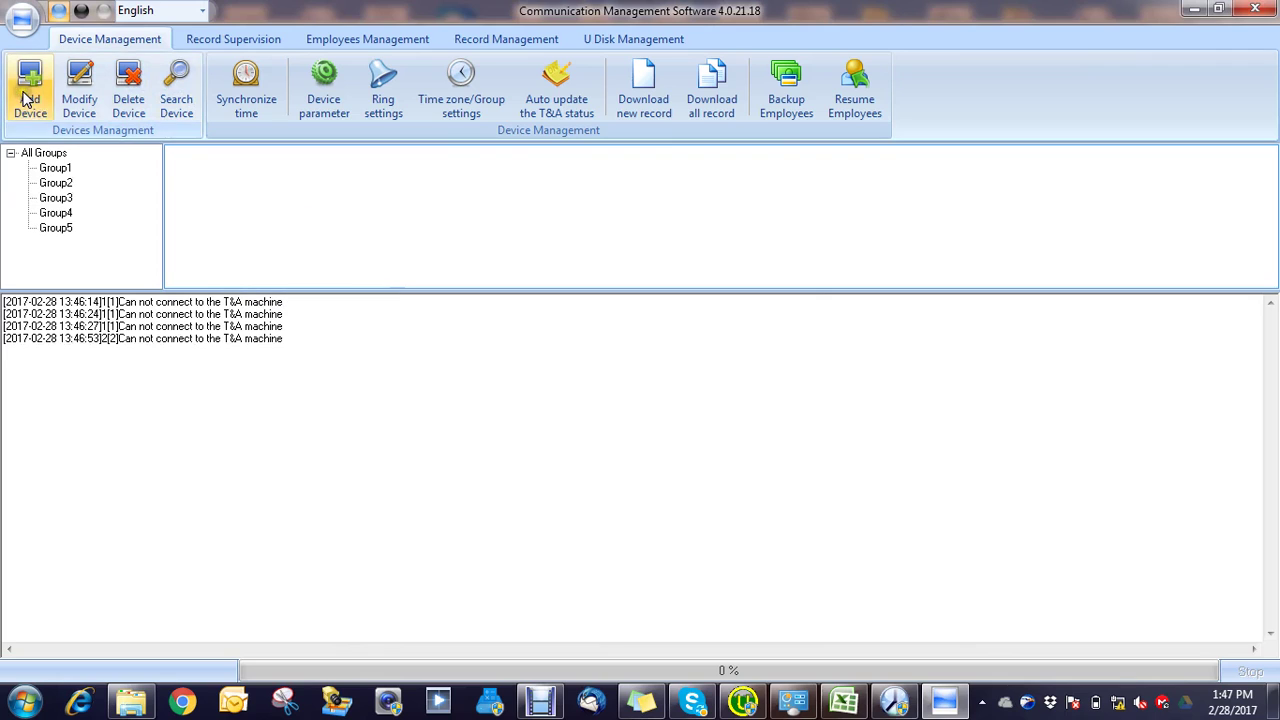
click(28, 100)
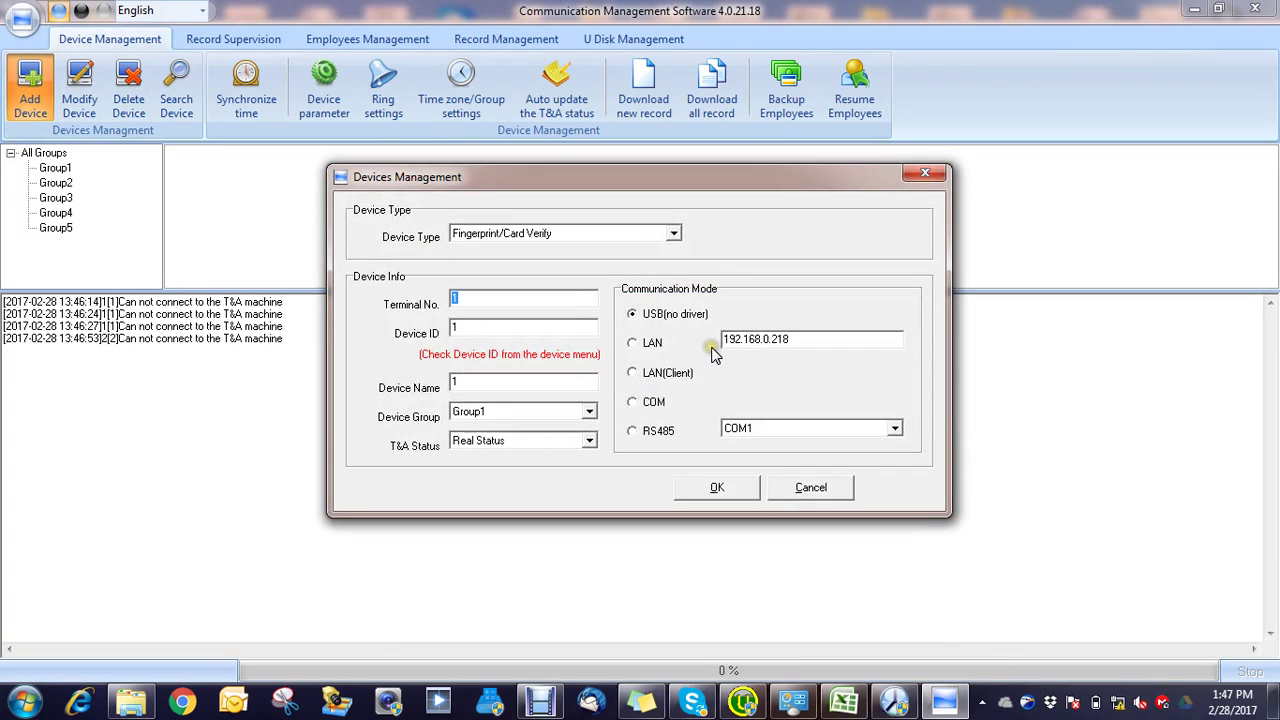
click(633, 344)
click(768, 340)
text(2)
click(721, 488)
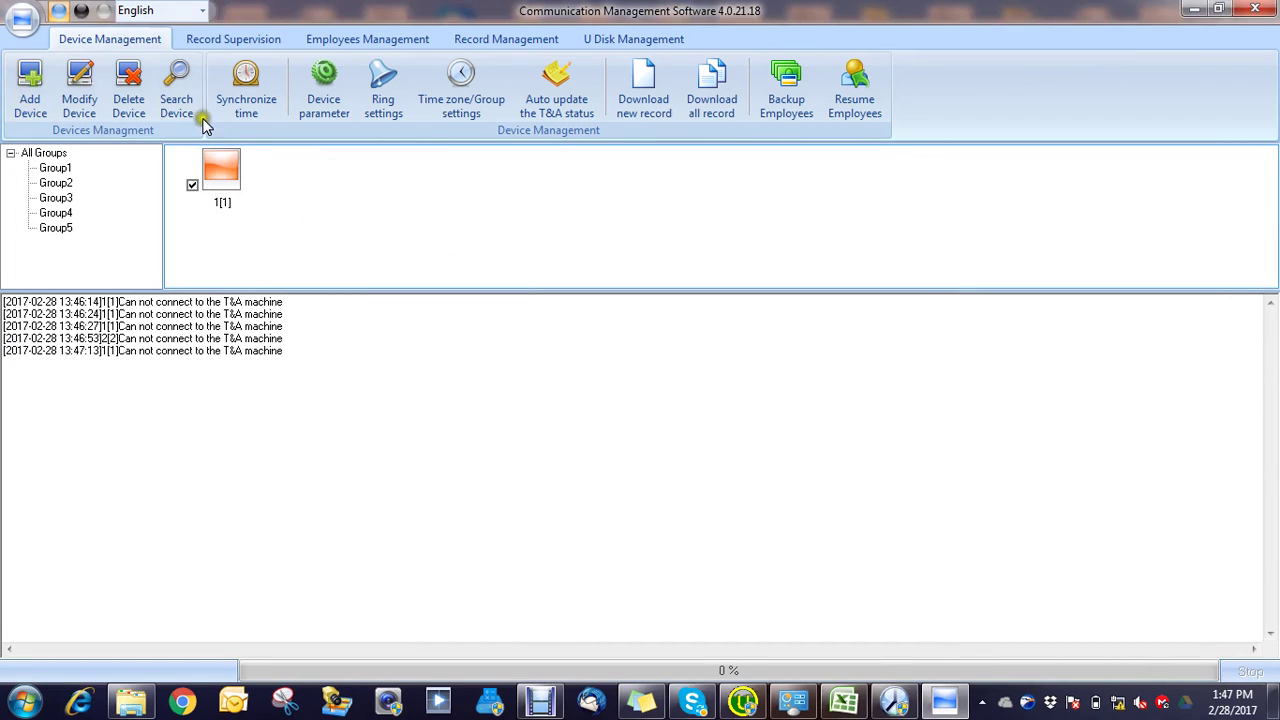
click(176, 80)
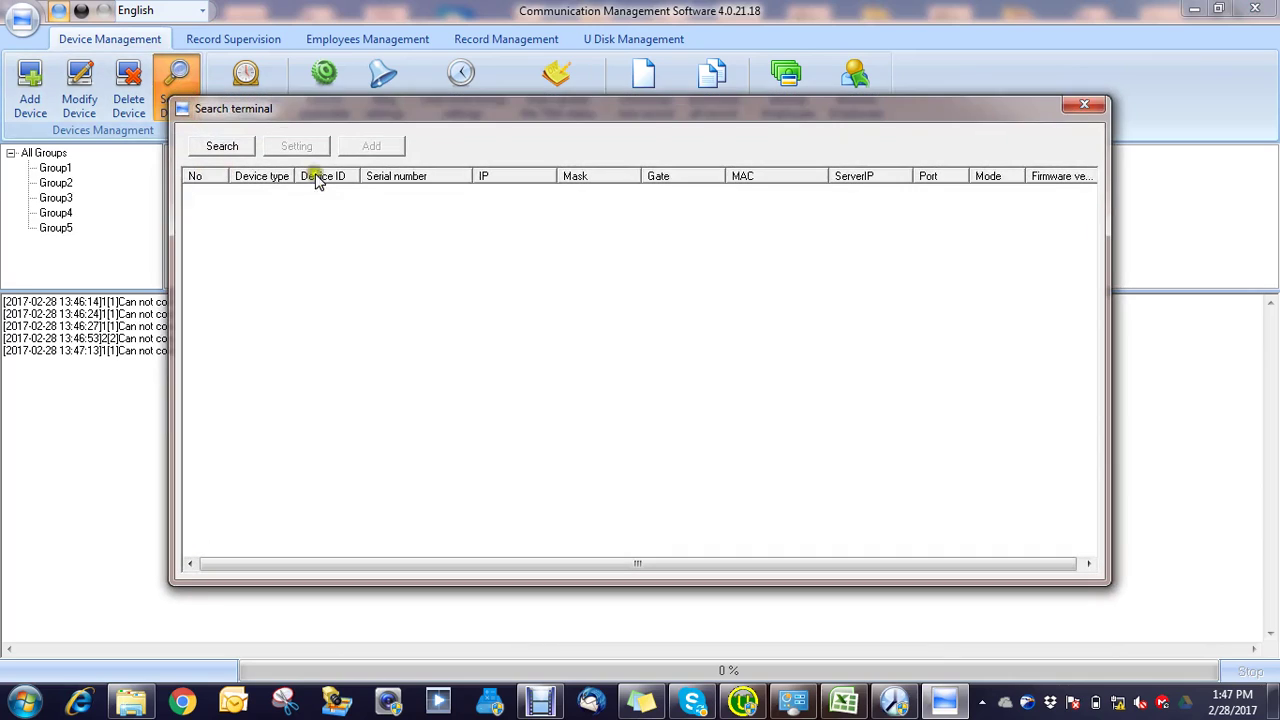
Step: Search the LAN again and reapply the found terminal's network settings
click(222, 147)
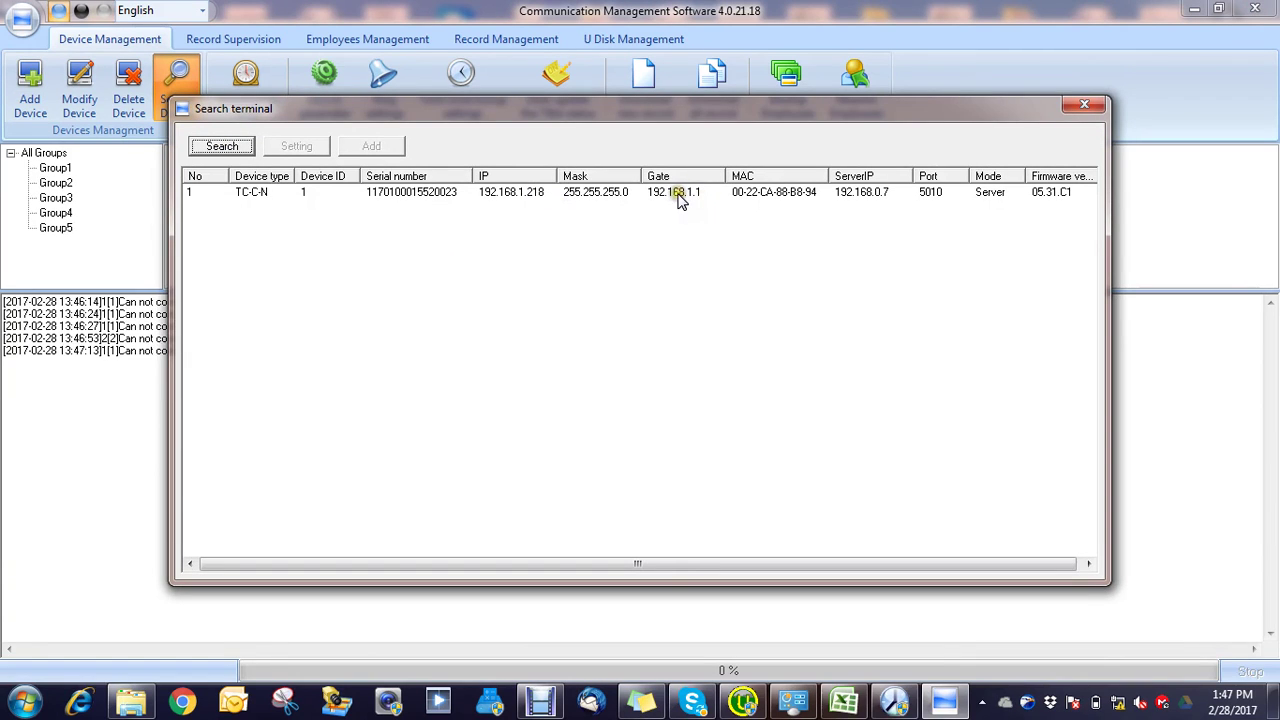
double_click(418, 199)
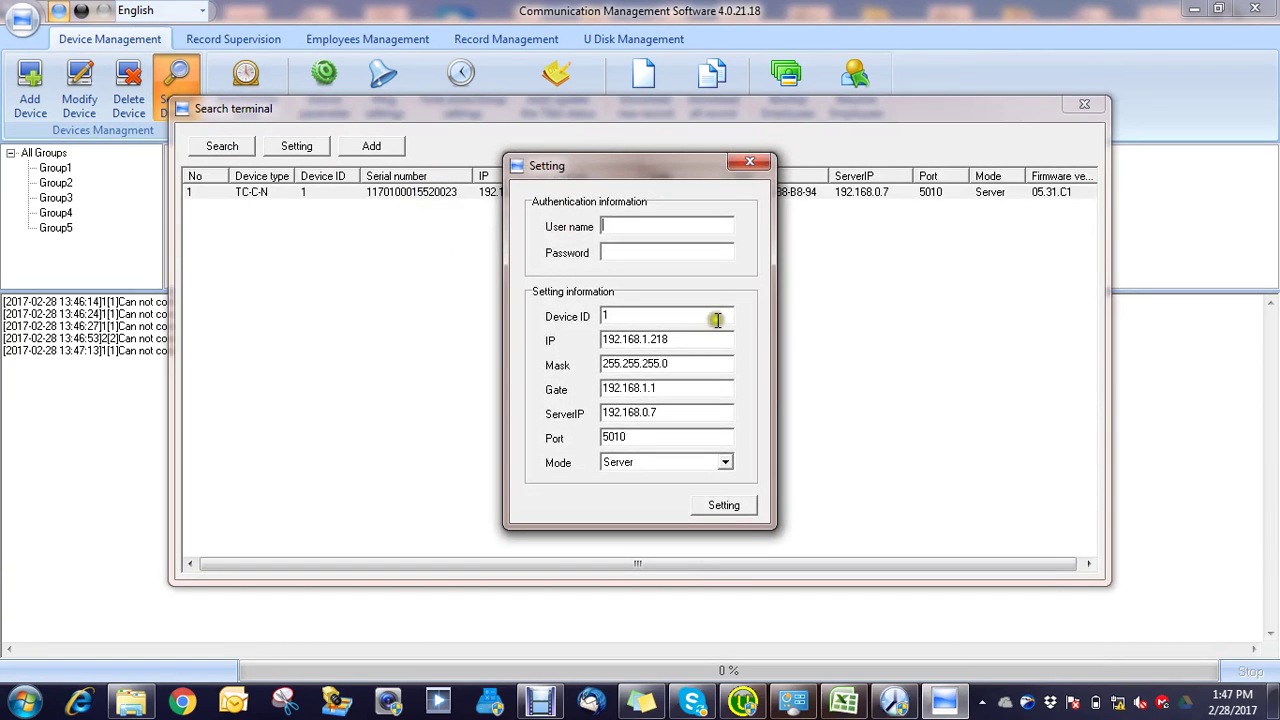
click(725, 506)
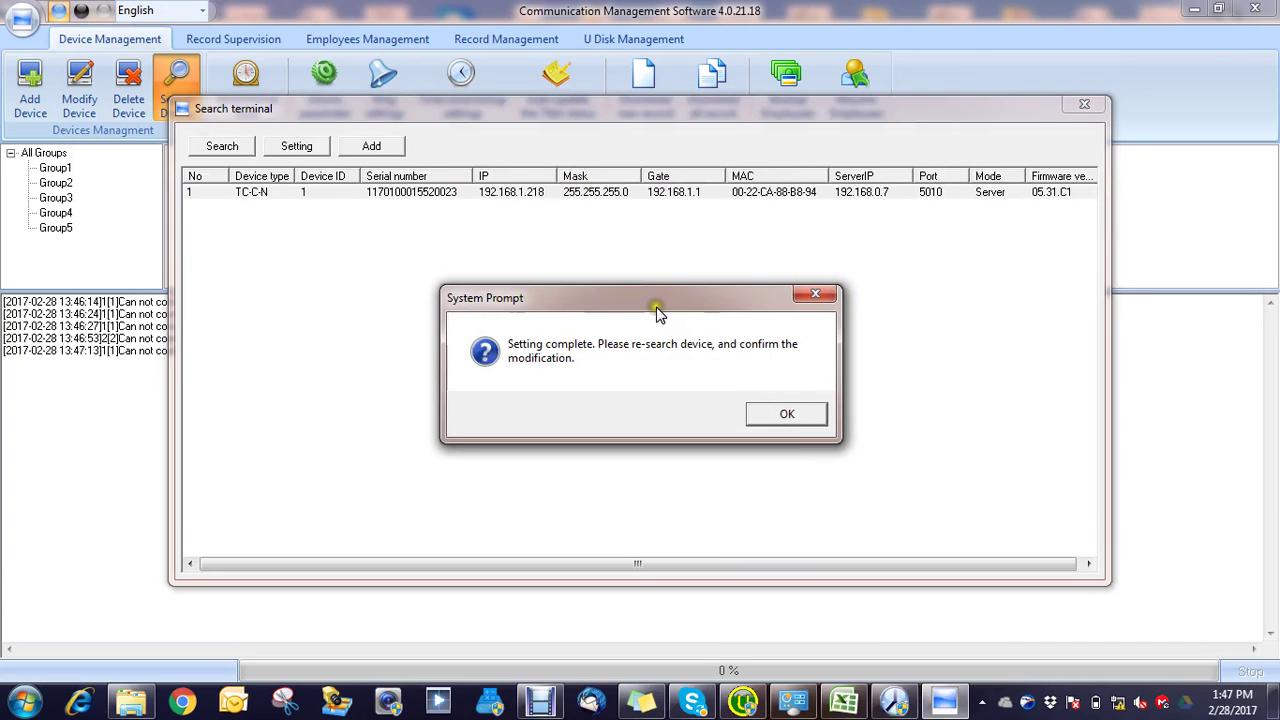
click(788, 417)
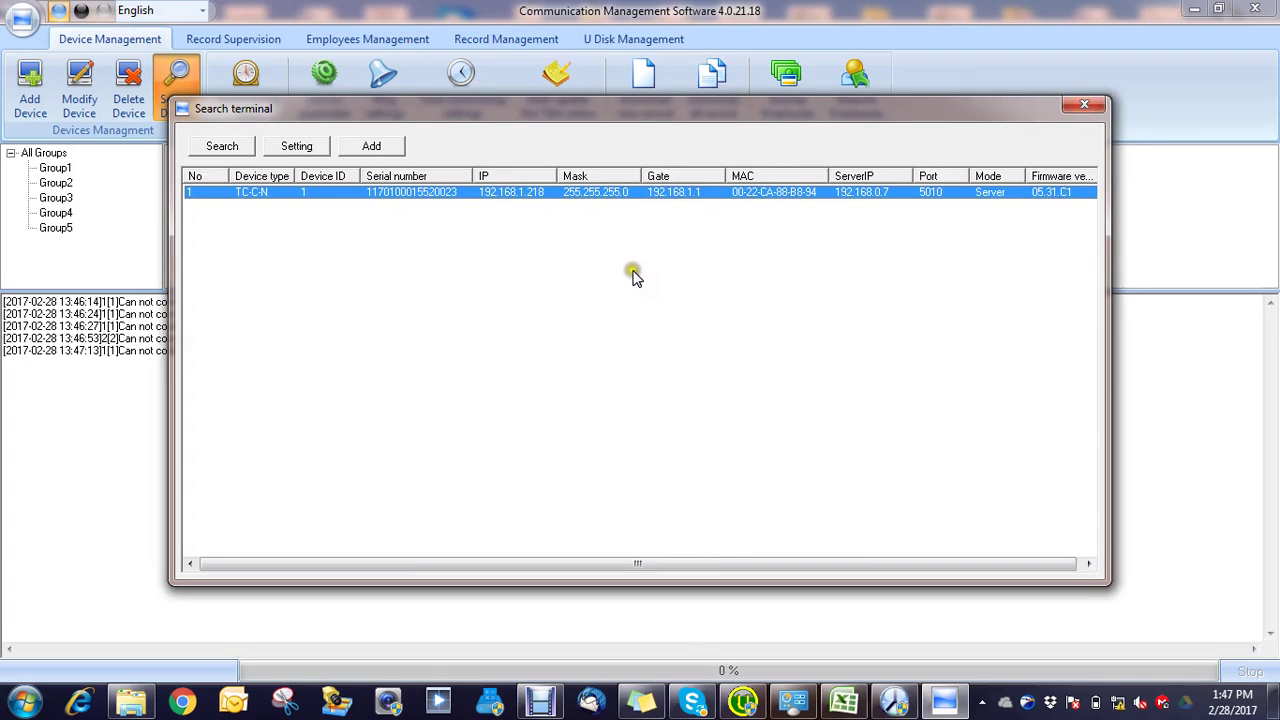
Step: Try adding the found terminal over LAN, dismiss the duplicate warnings, and close the search
click(374, 147)
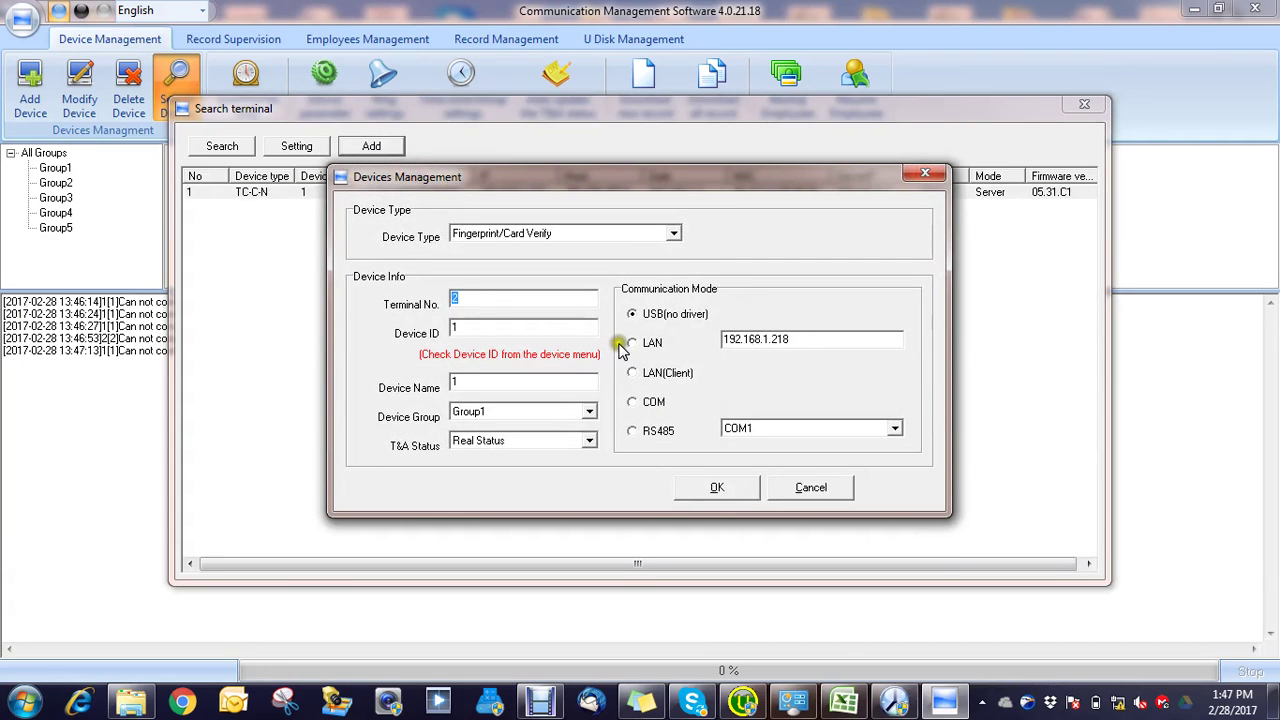
click(631, 343)
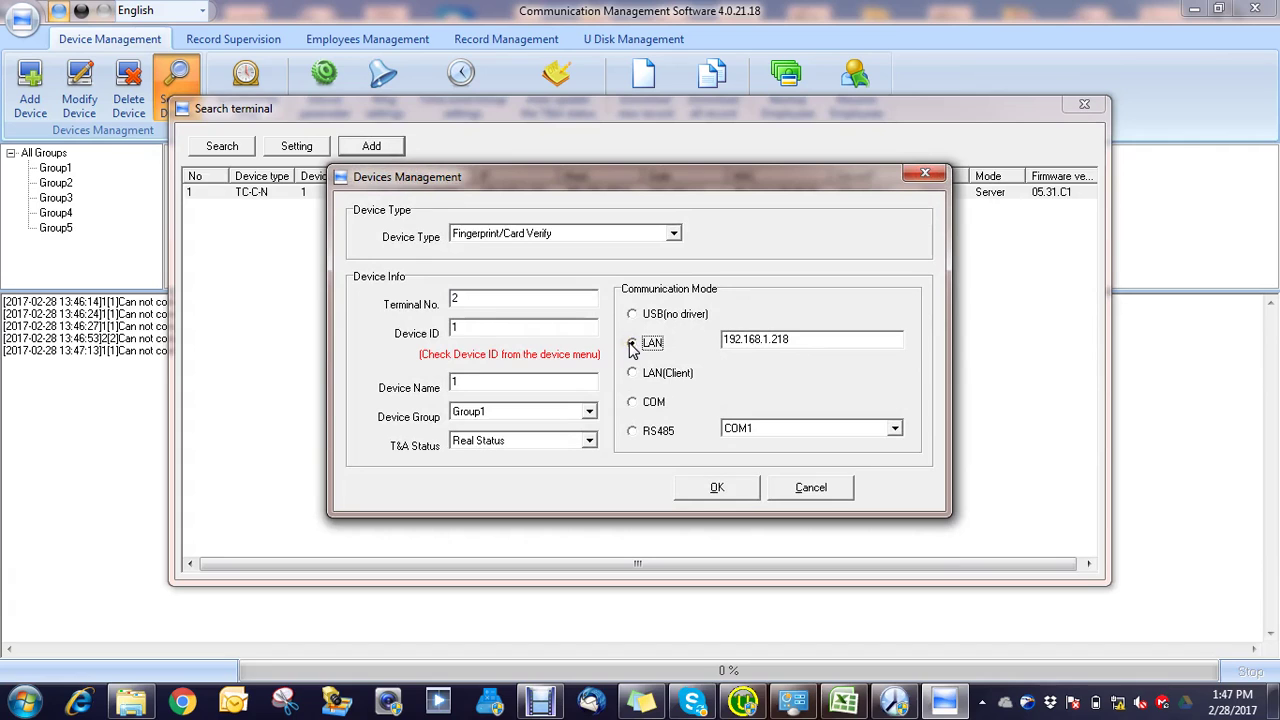
click(719, 487)
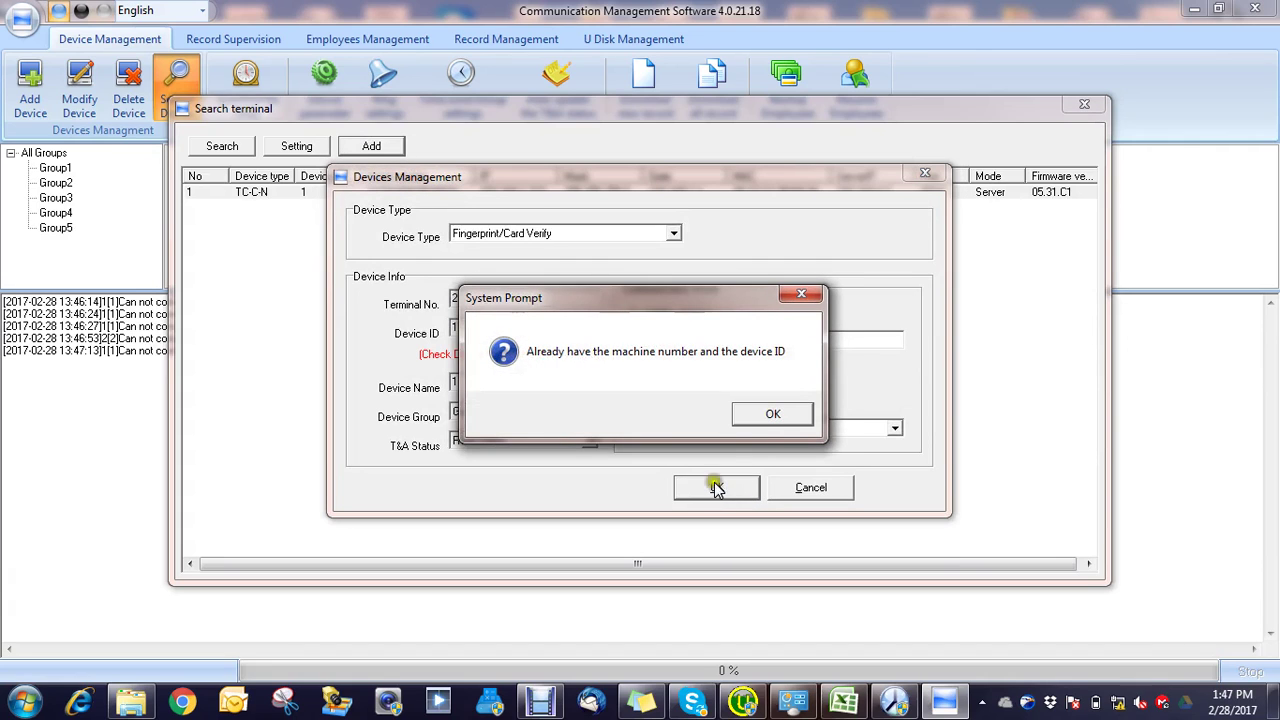
click(773, 418)
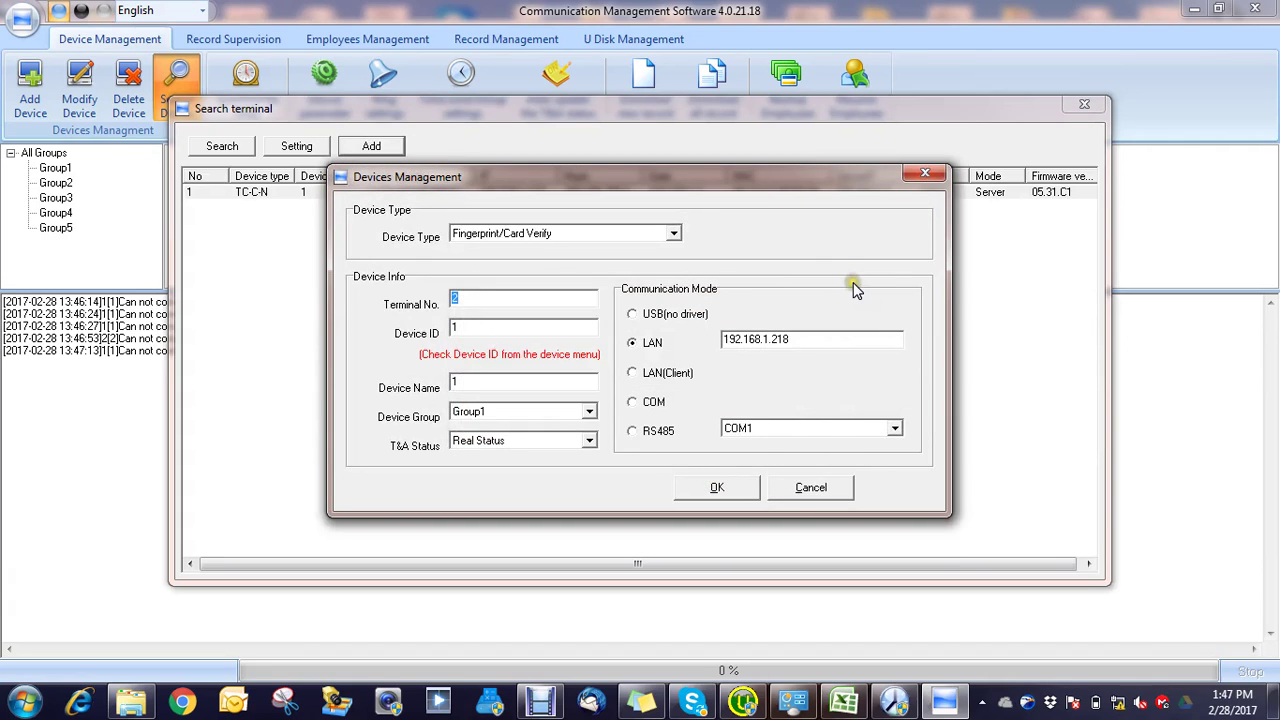
click(718, 487)
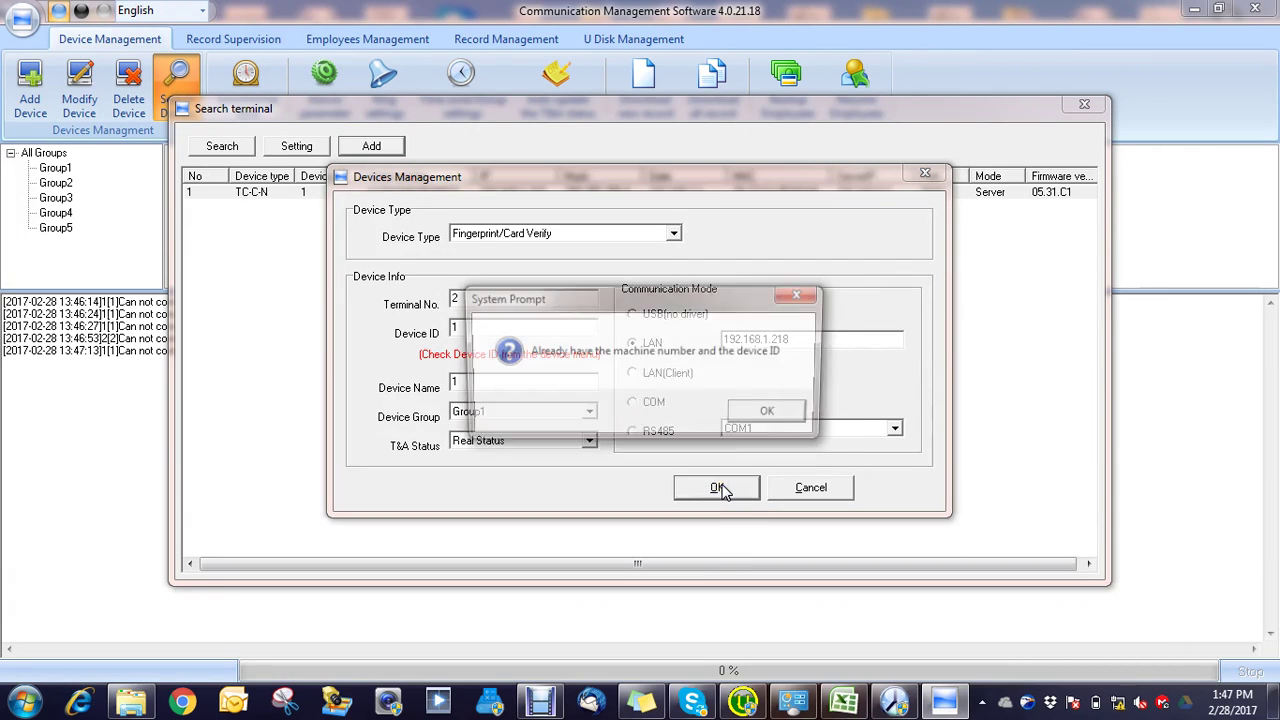
click(766, 412)
click(925, 174)
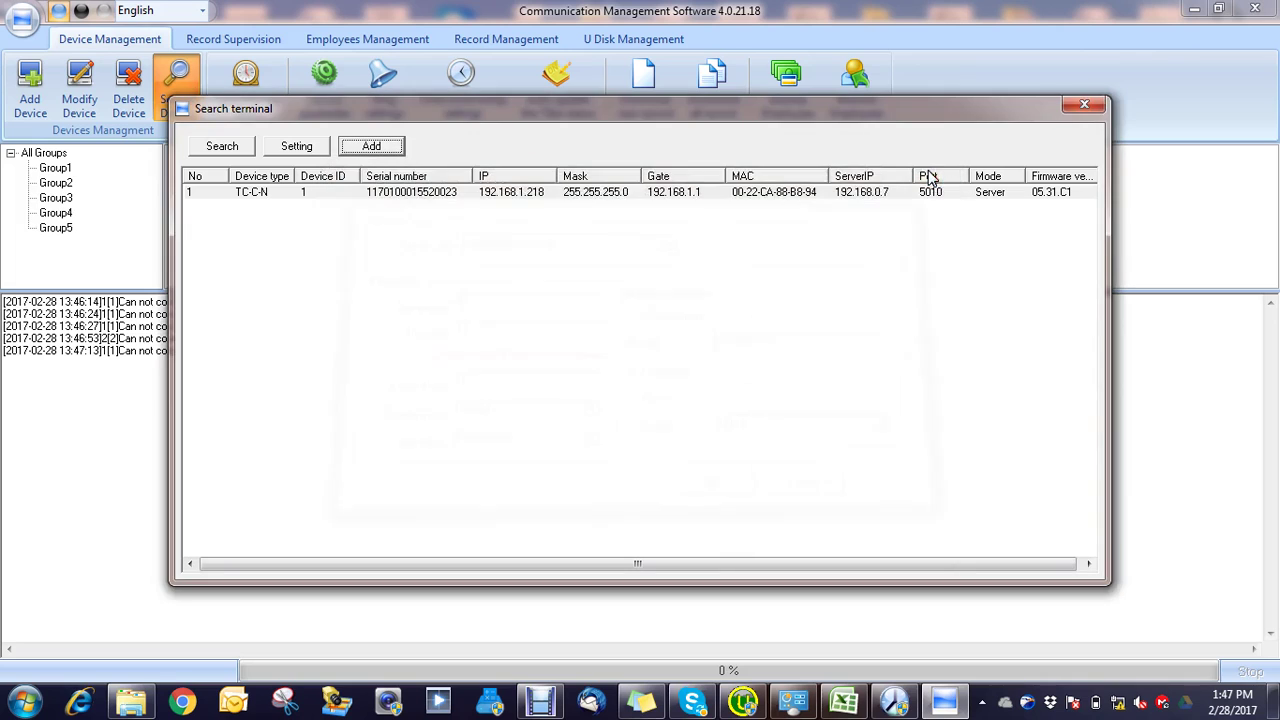
click(1084, 104)
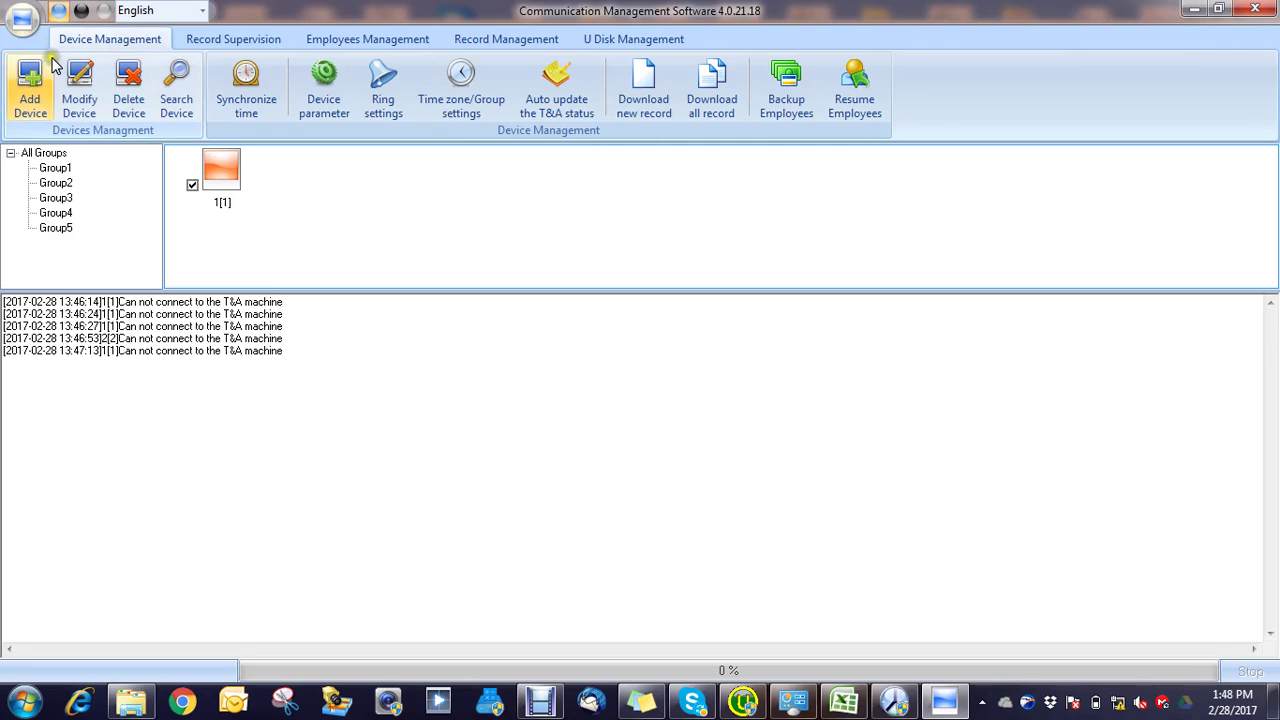
click(236, 45)
click(110, 42)
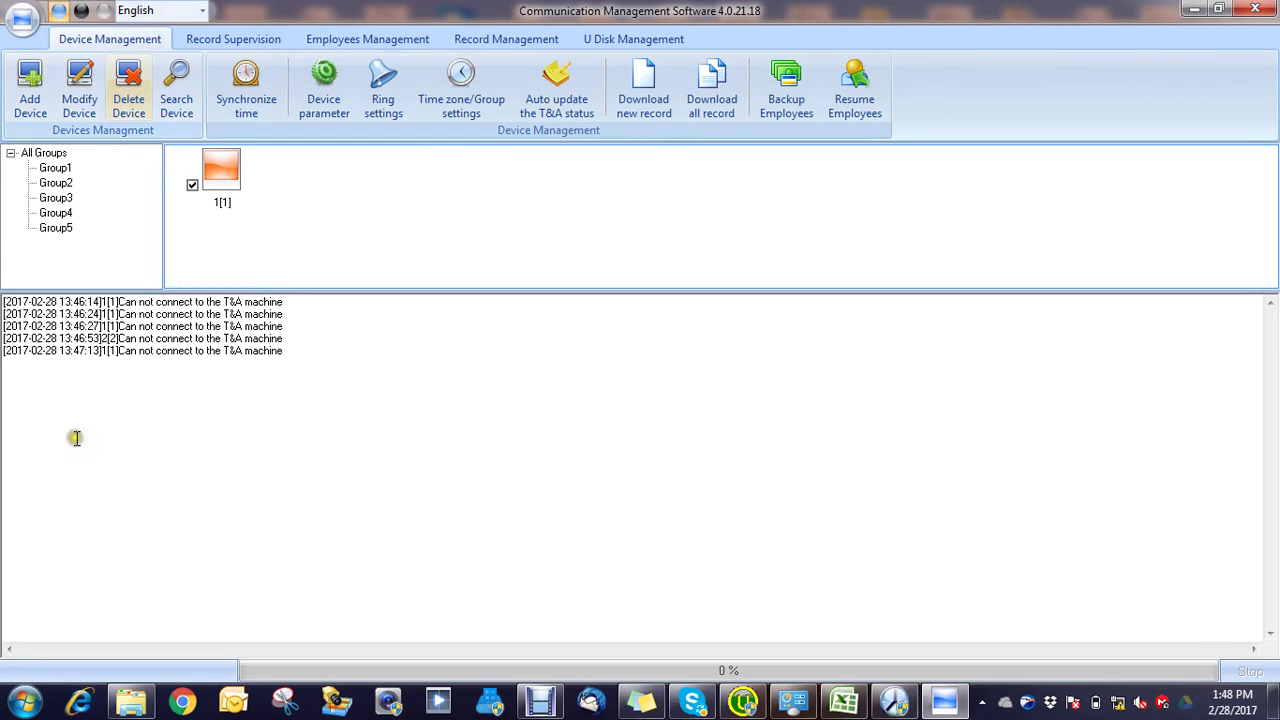
click(24, 701)
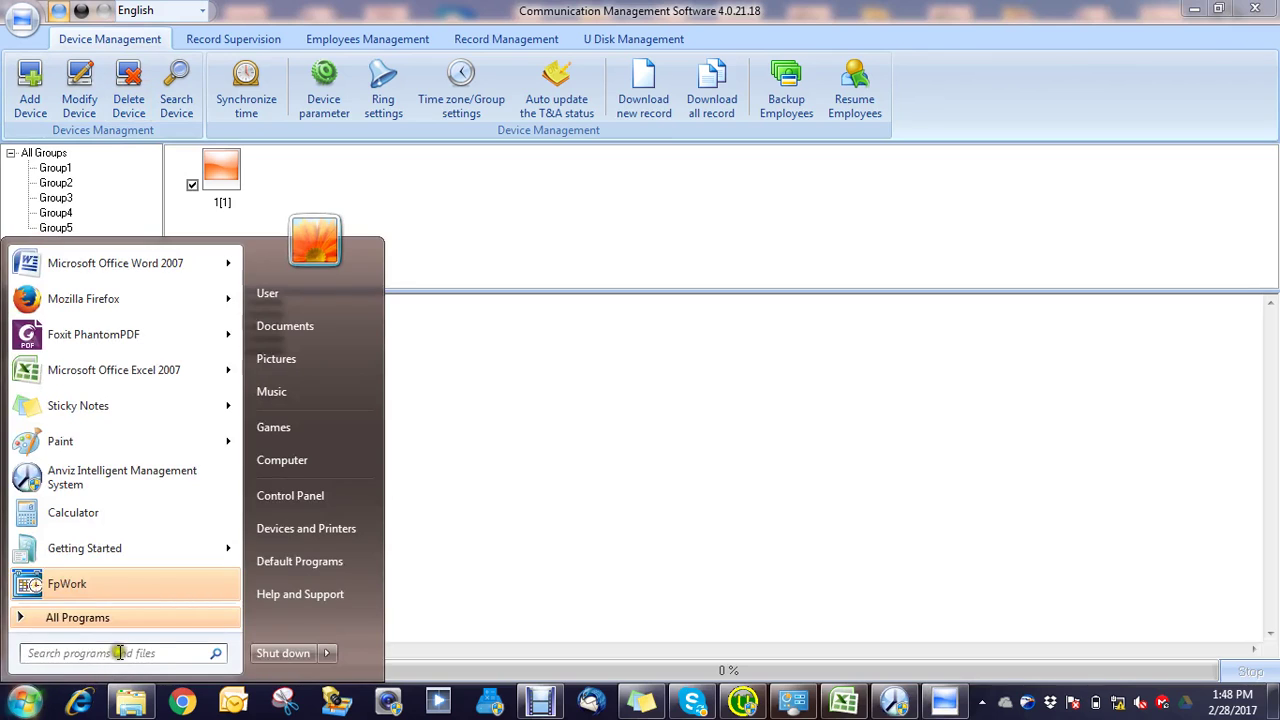
text(cmd)
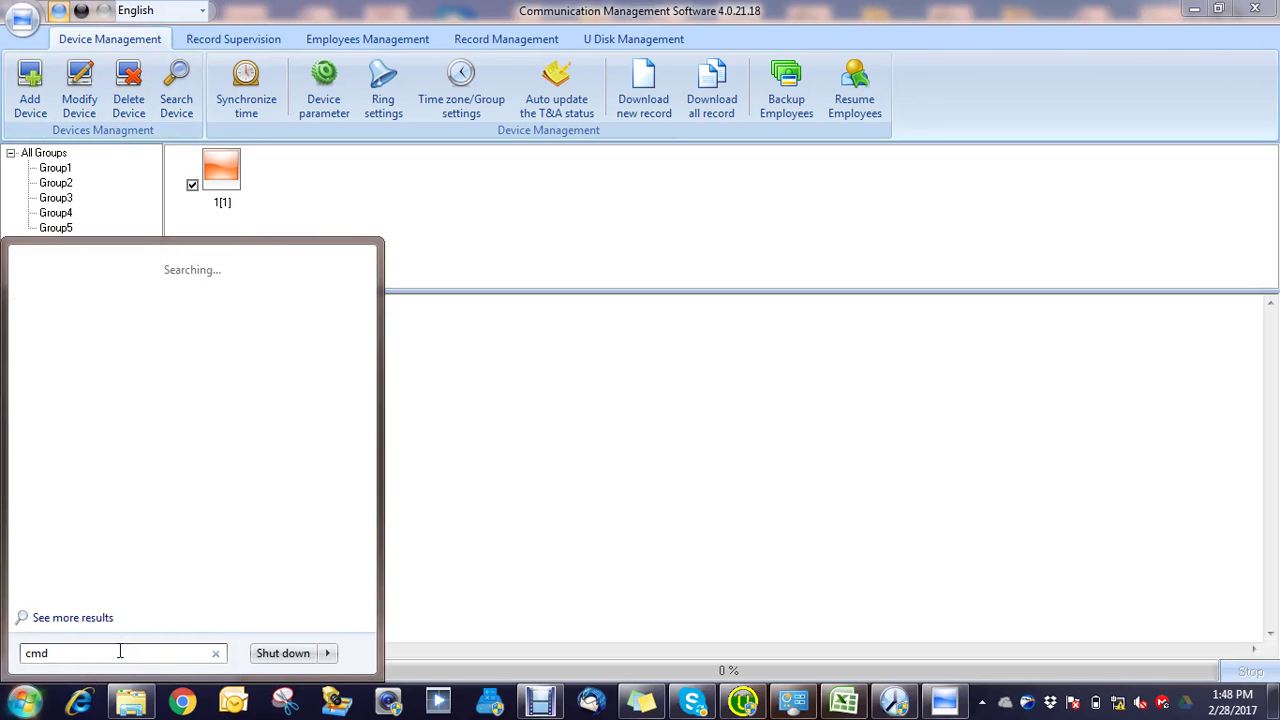
key(Return)
text(p)
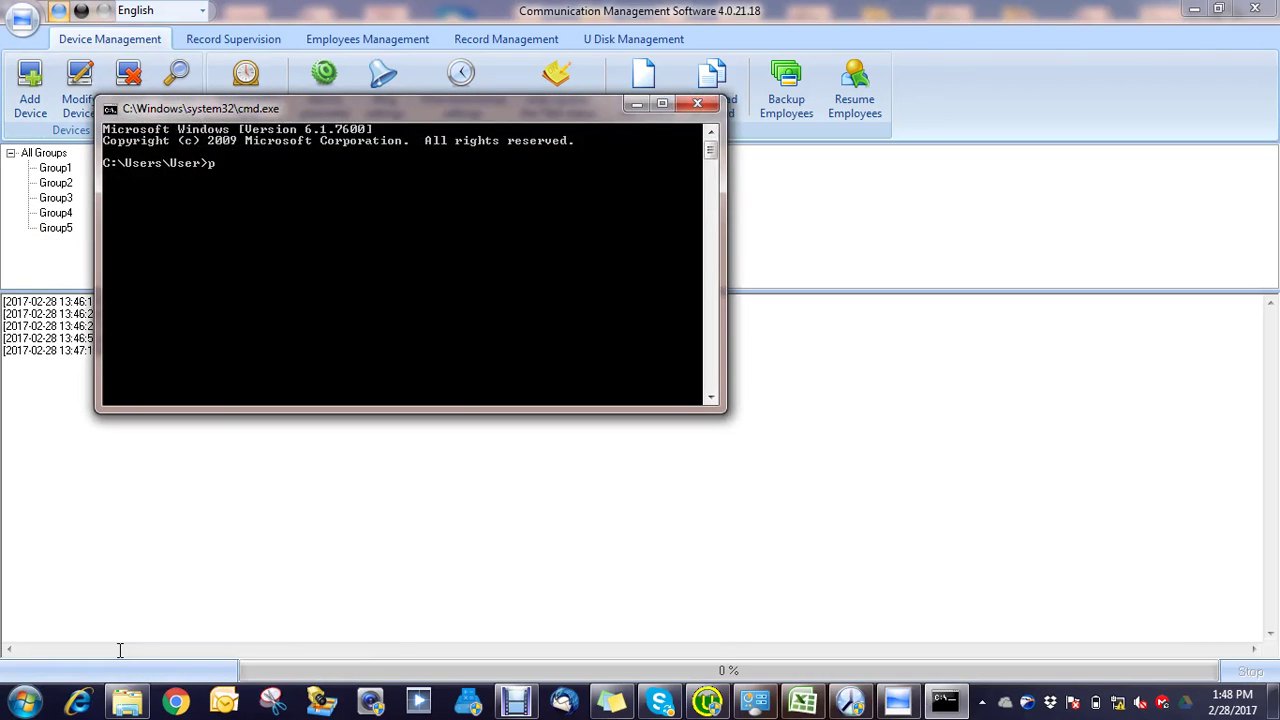
text(inh)
key(BackSpace)
key(Return)
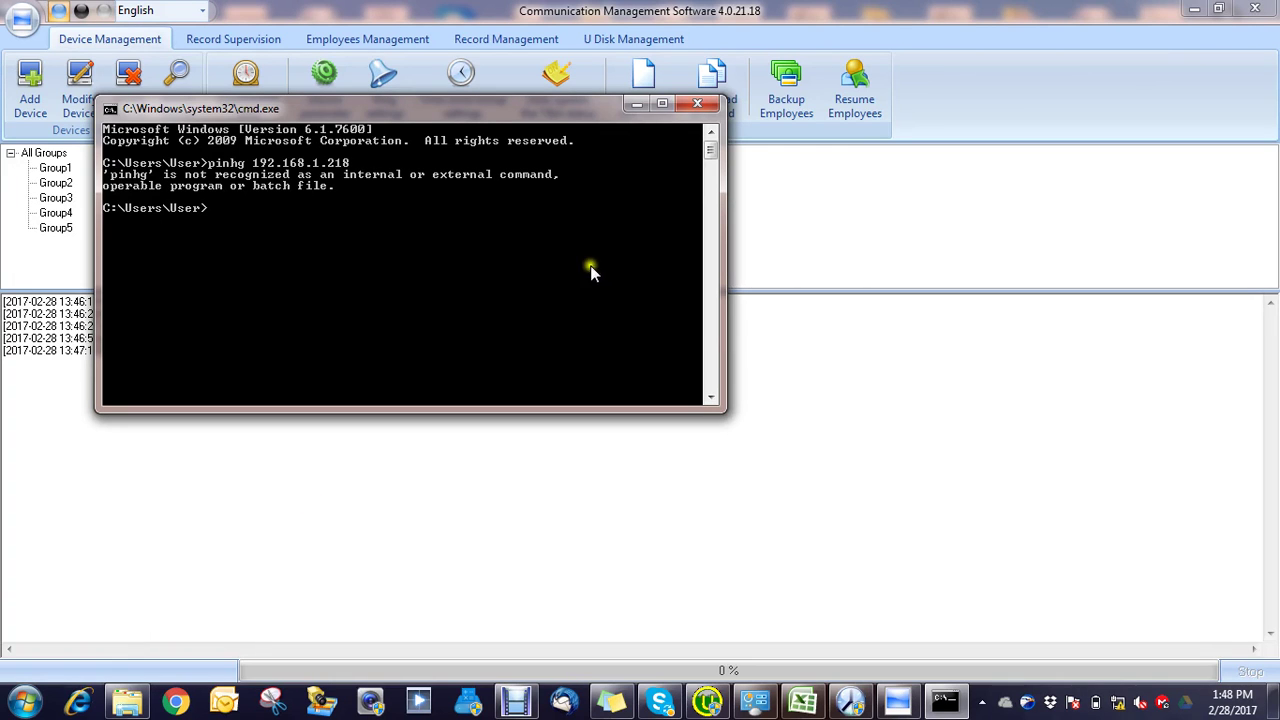
click(698, 104)
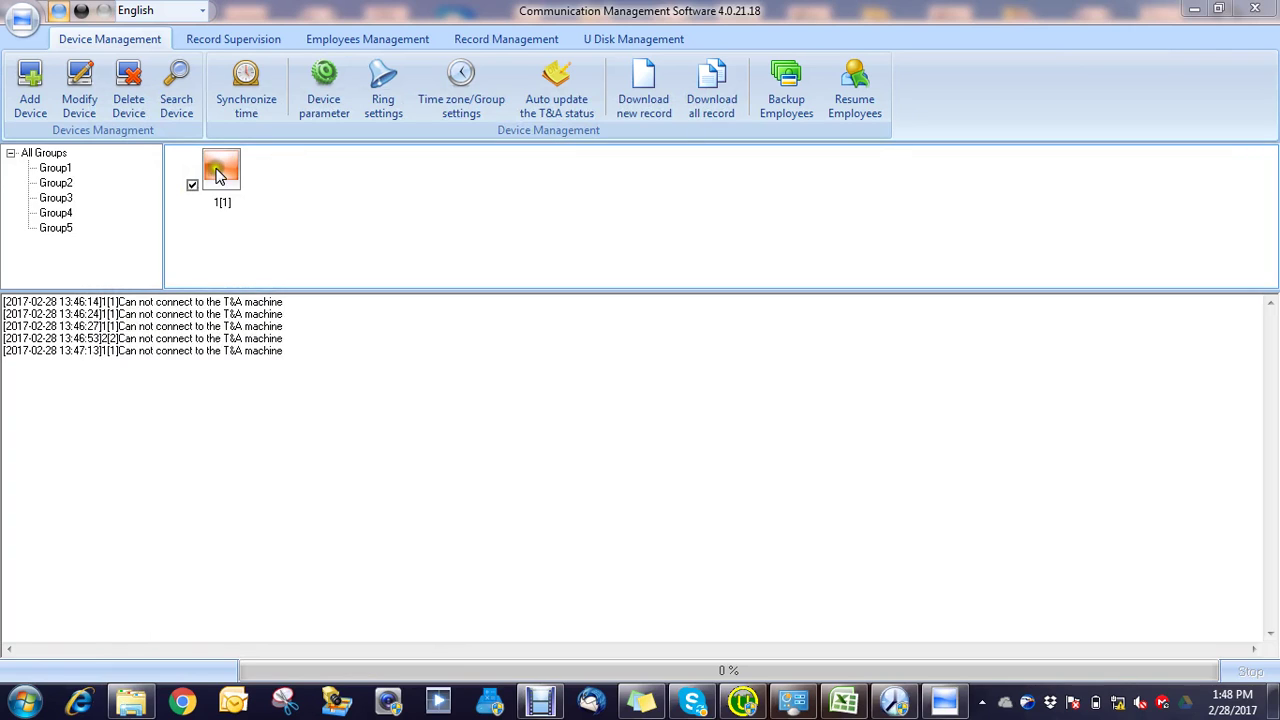
Step: Delete the old 1[1] terminal from the device list
click(127, 95)
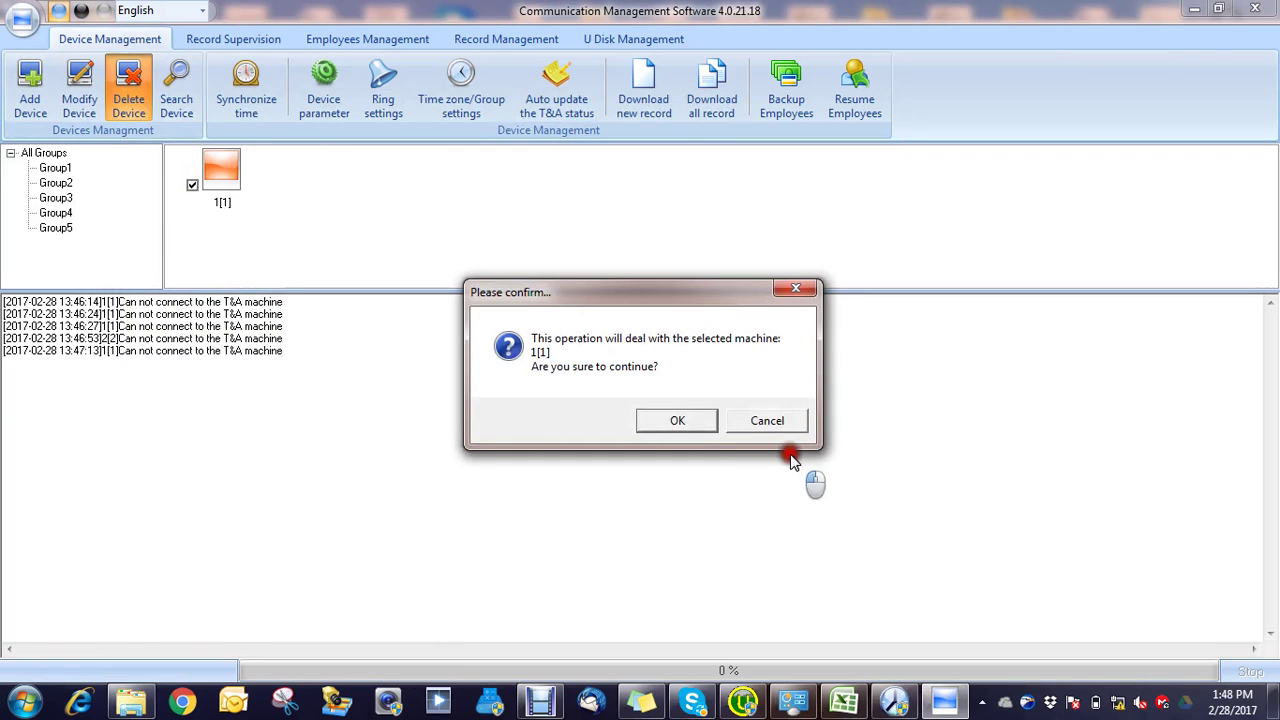
click(682, 423)
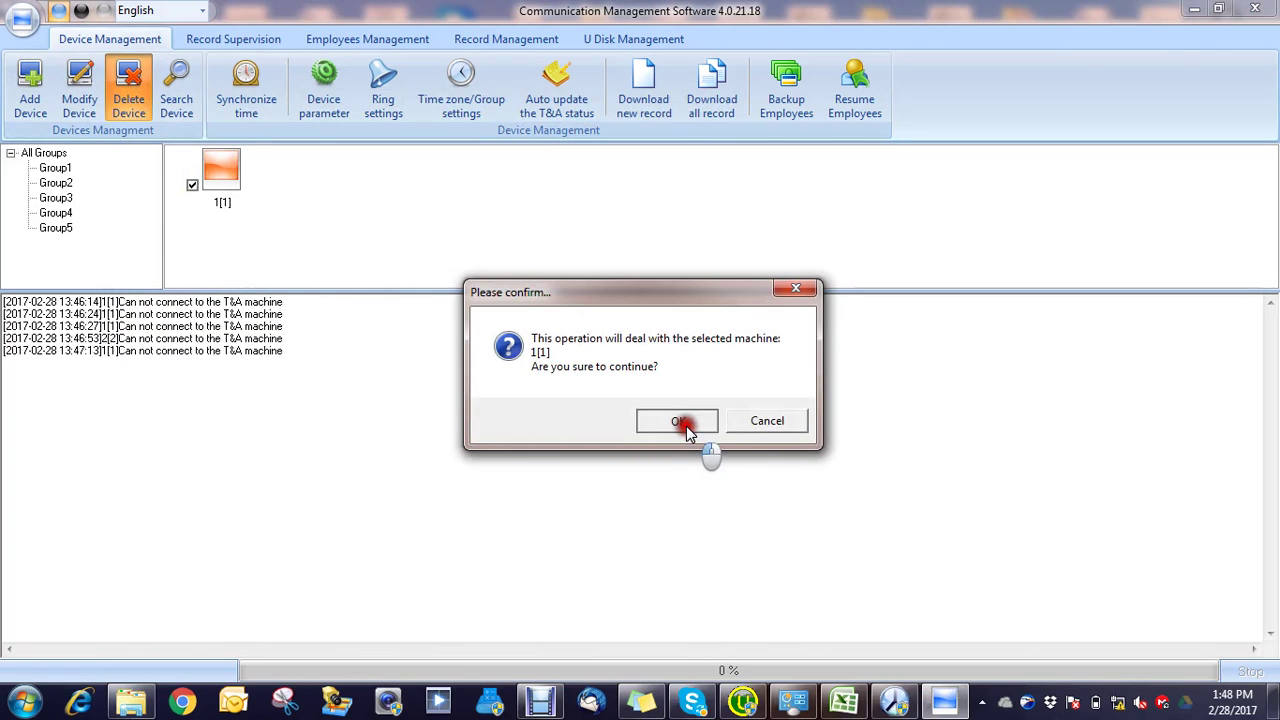
click(31, 90)
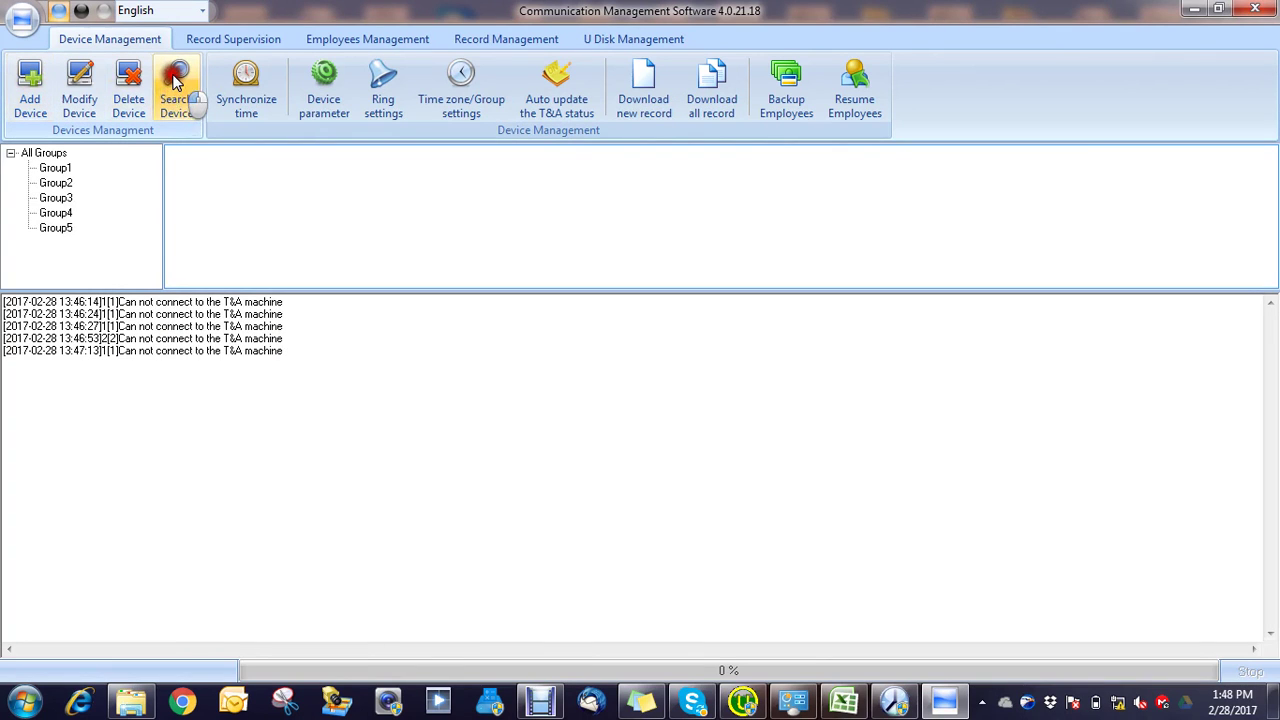
Step: Search for the TC-C-N terminal and reapply its network settings with the admin user name and password
click(176, 82)
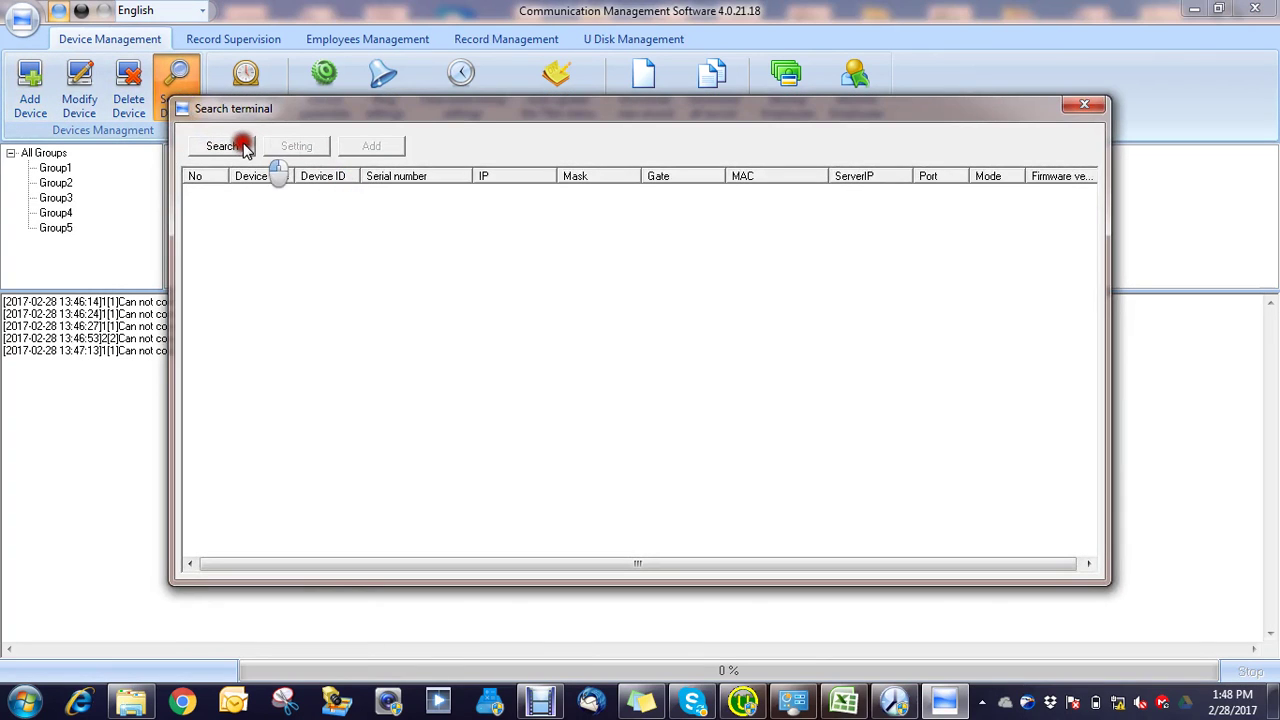
click(222, 146)
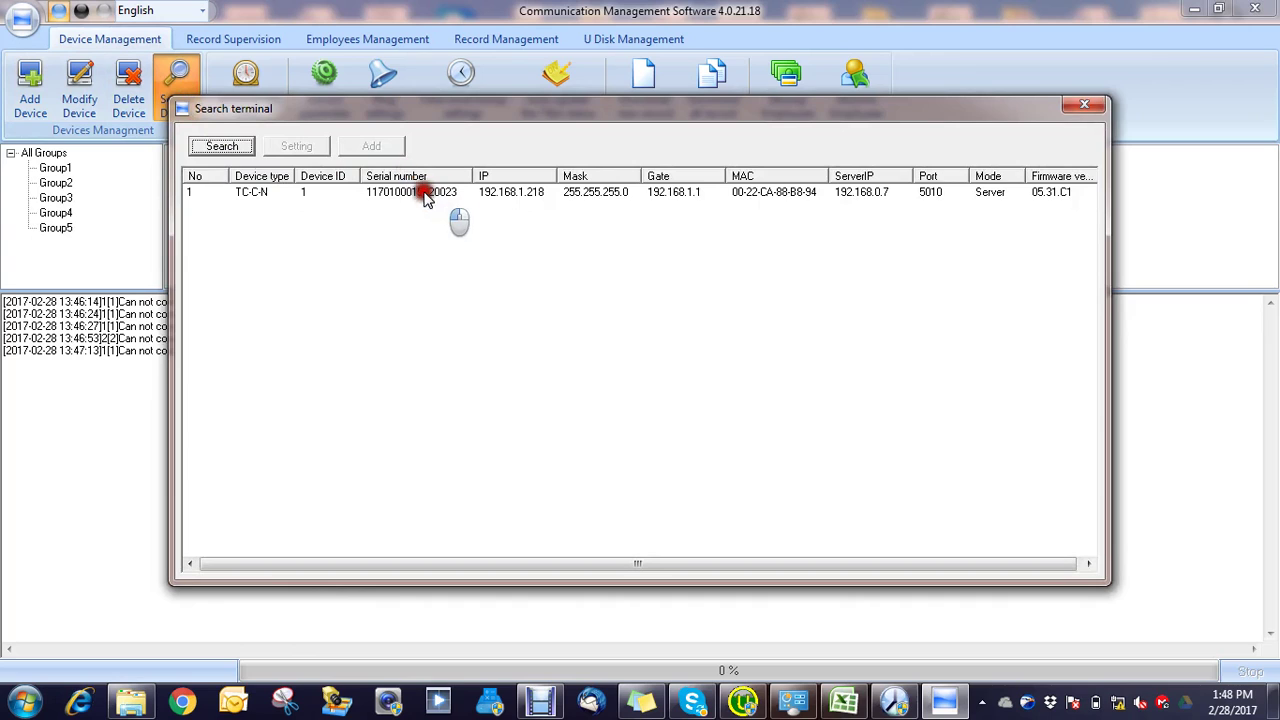
click(412, 195)
click(296, 146)
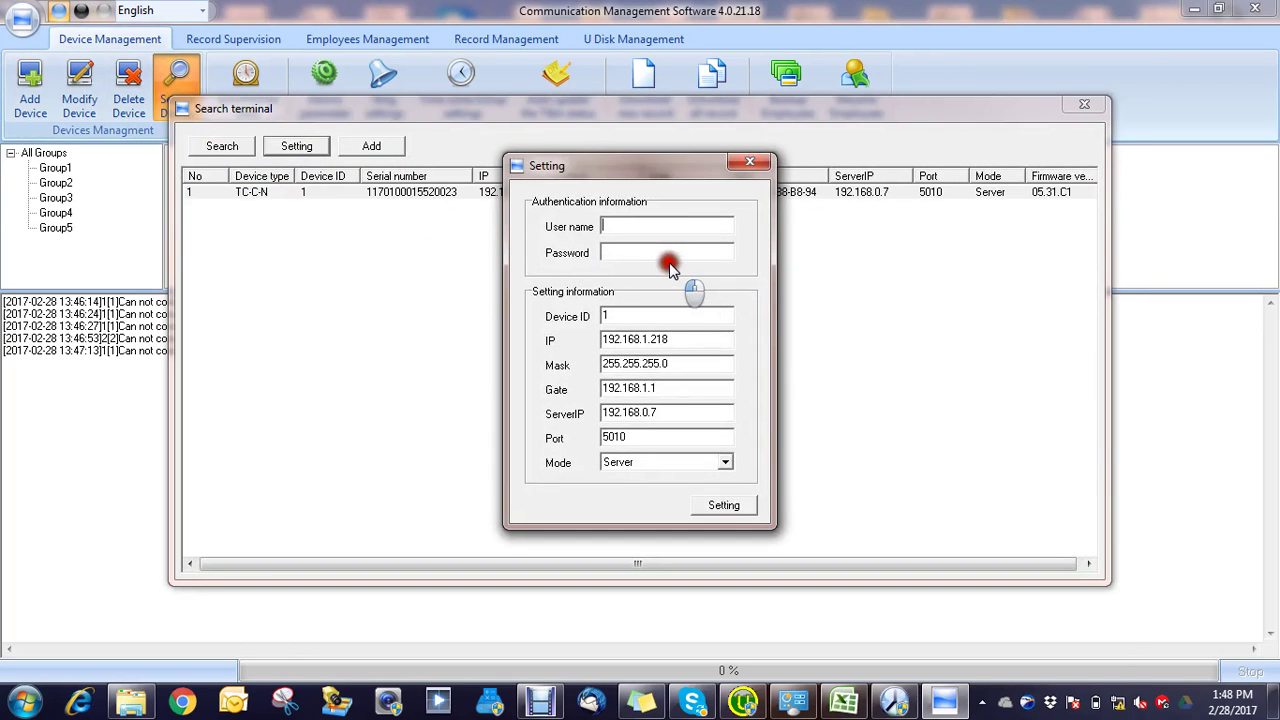
click(644, 225)
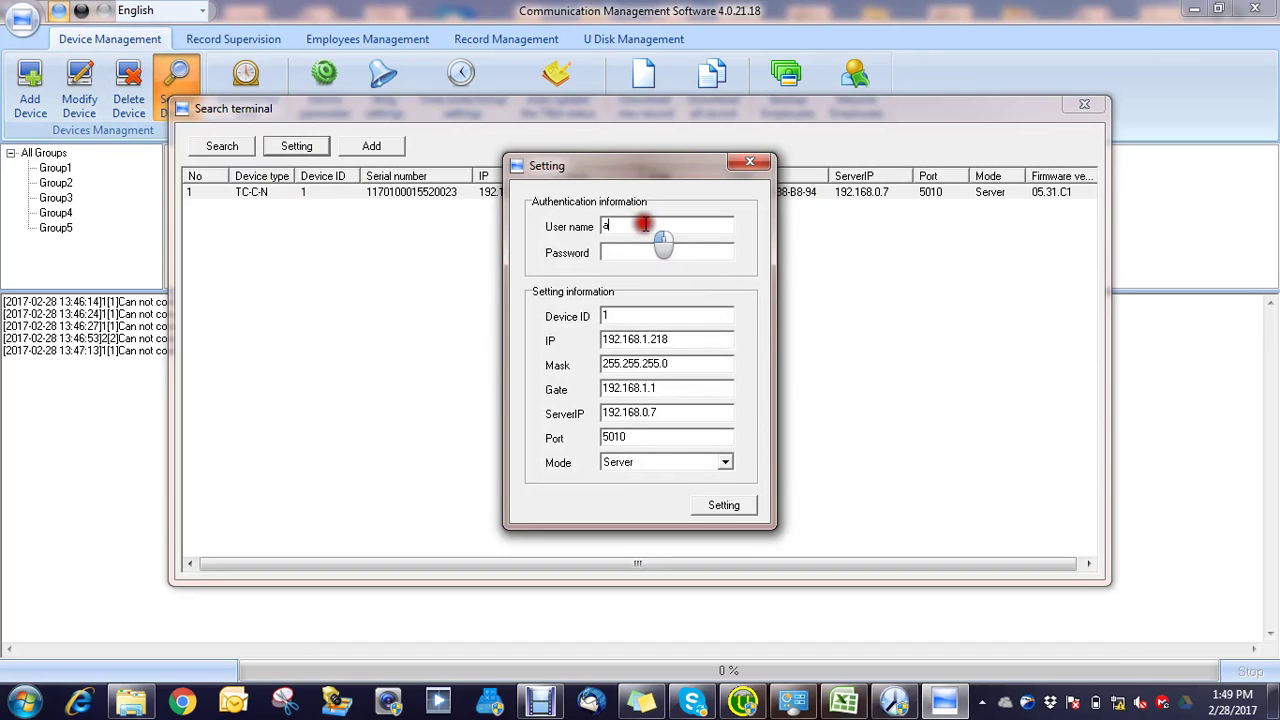
click(632, 252)
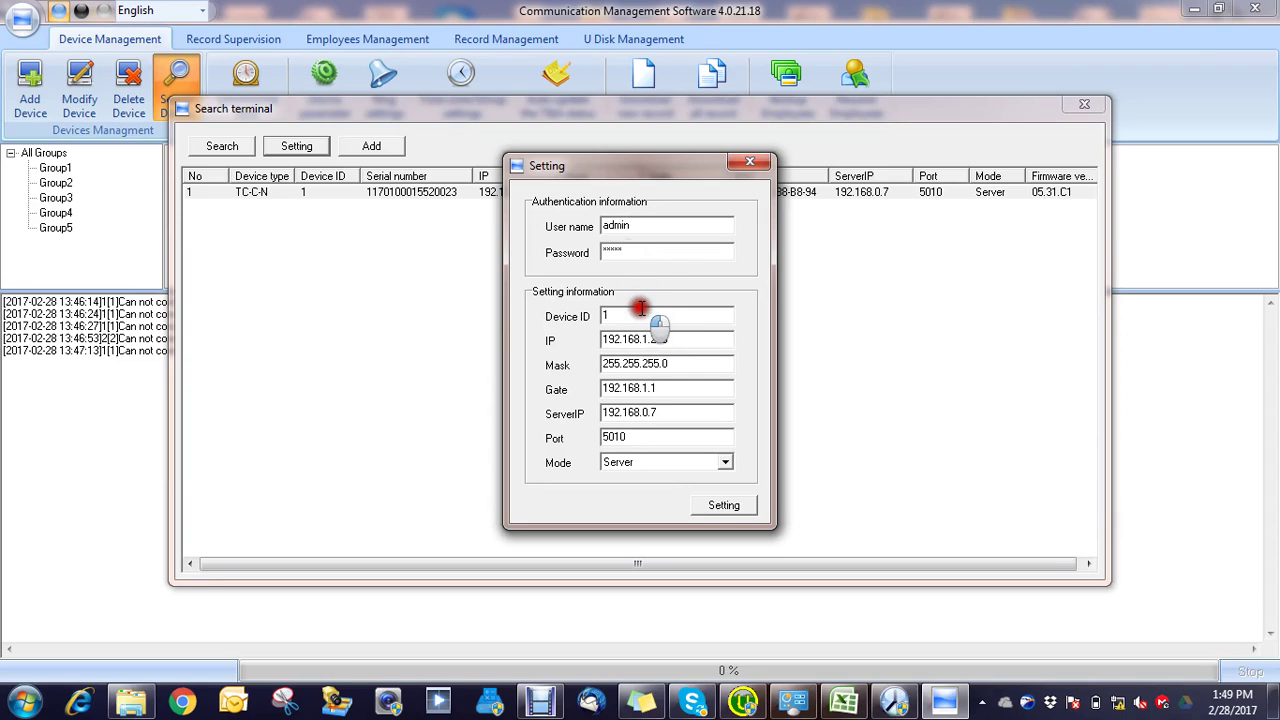
click(723, 506)
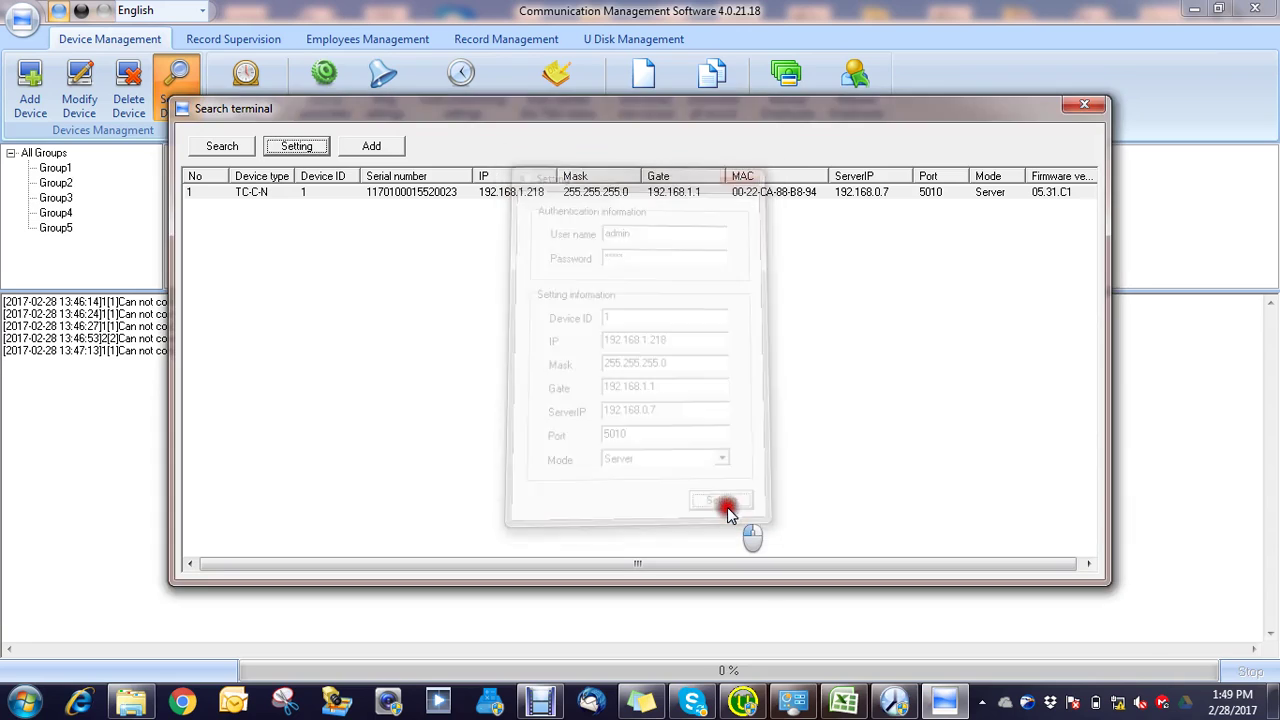
click(658, 290)
click(713, 387)
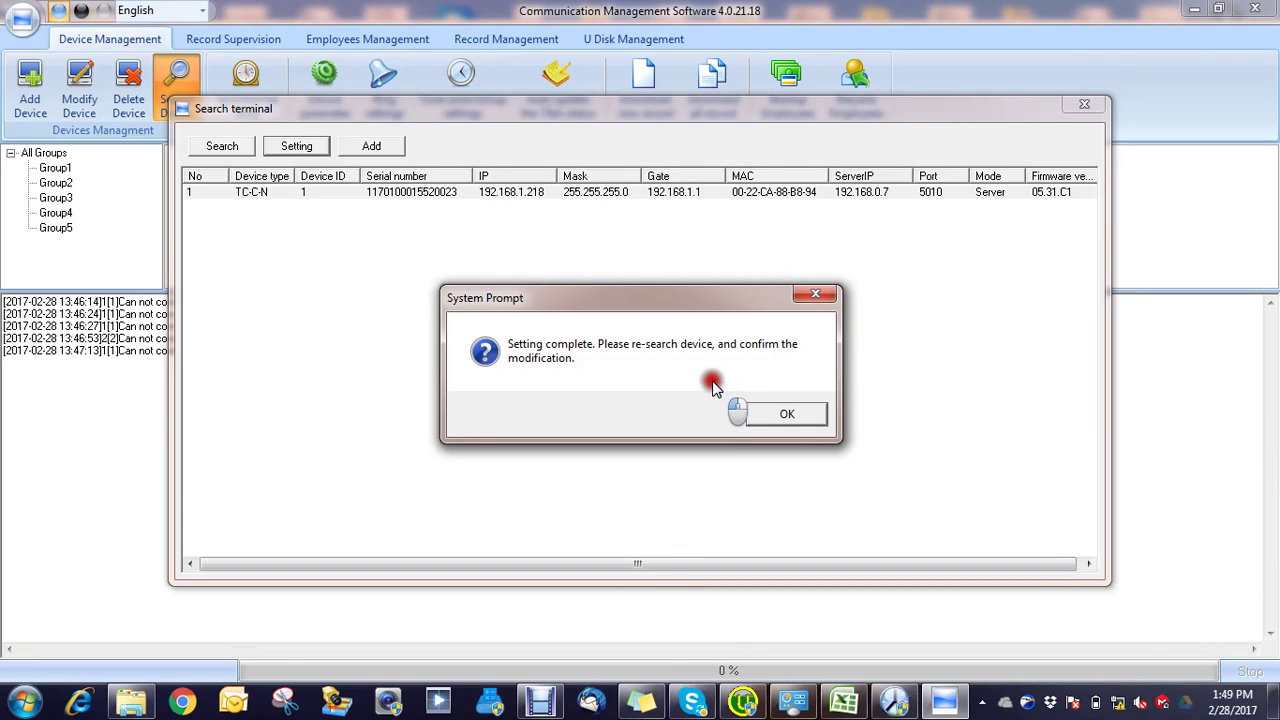
click(777, 412)
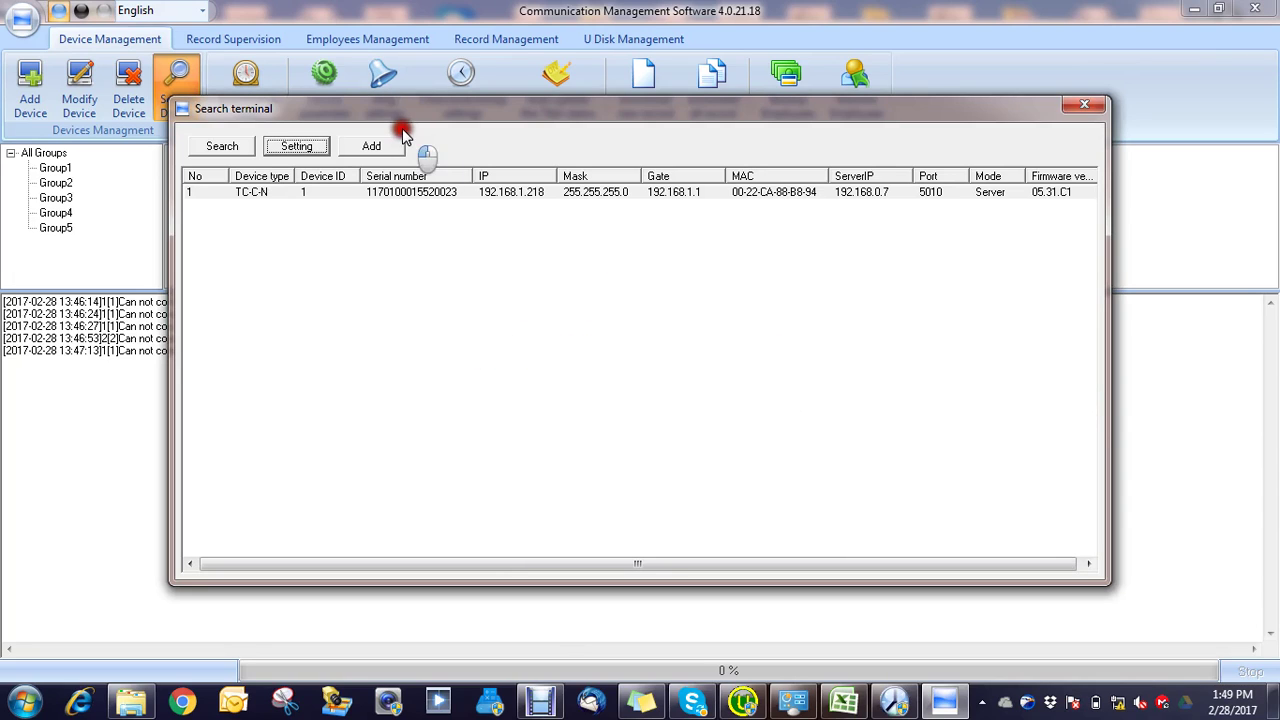
Step: Add the found terminal as a LAN device with Fingerprint/Card Verify type
click(388, 198)
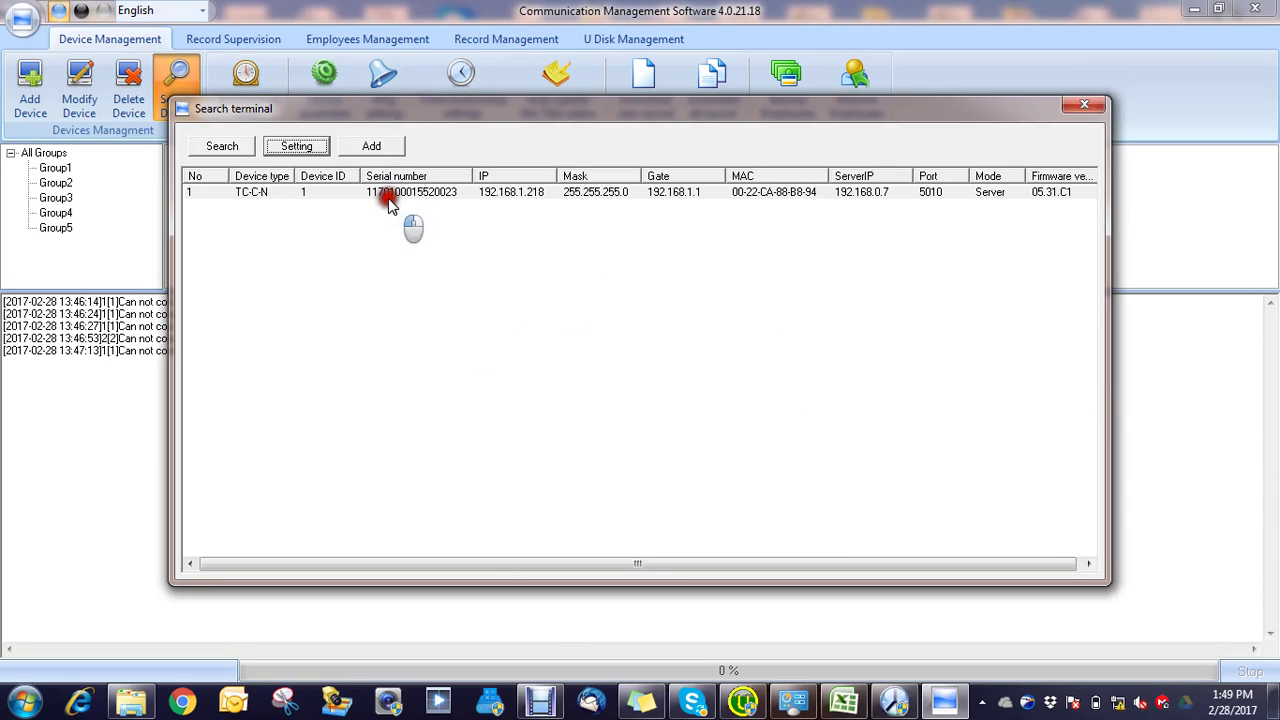
click(371, 146)
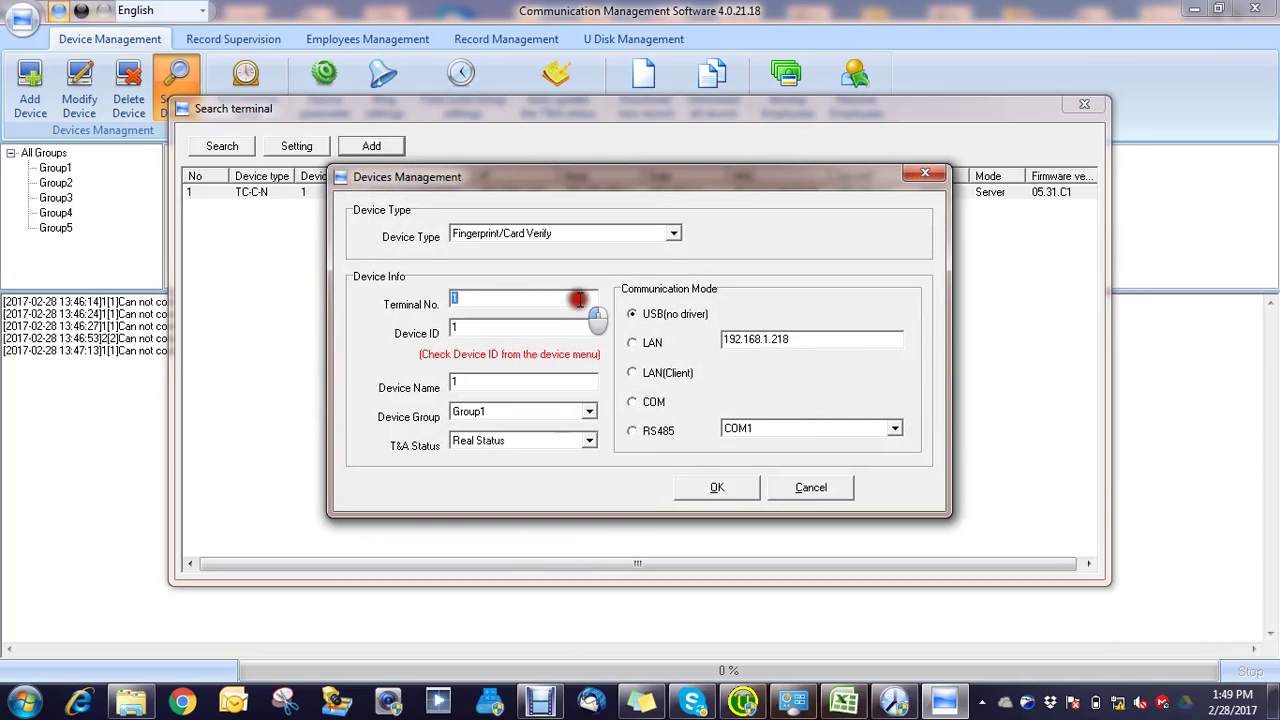
click(631, 343)
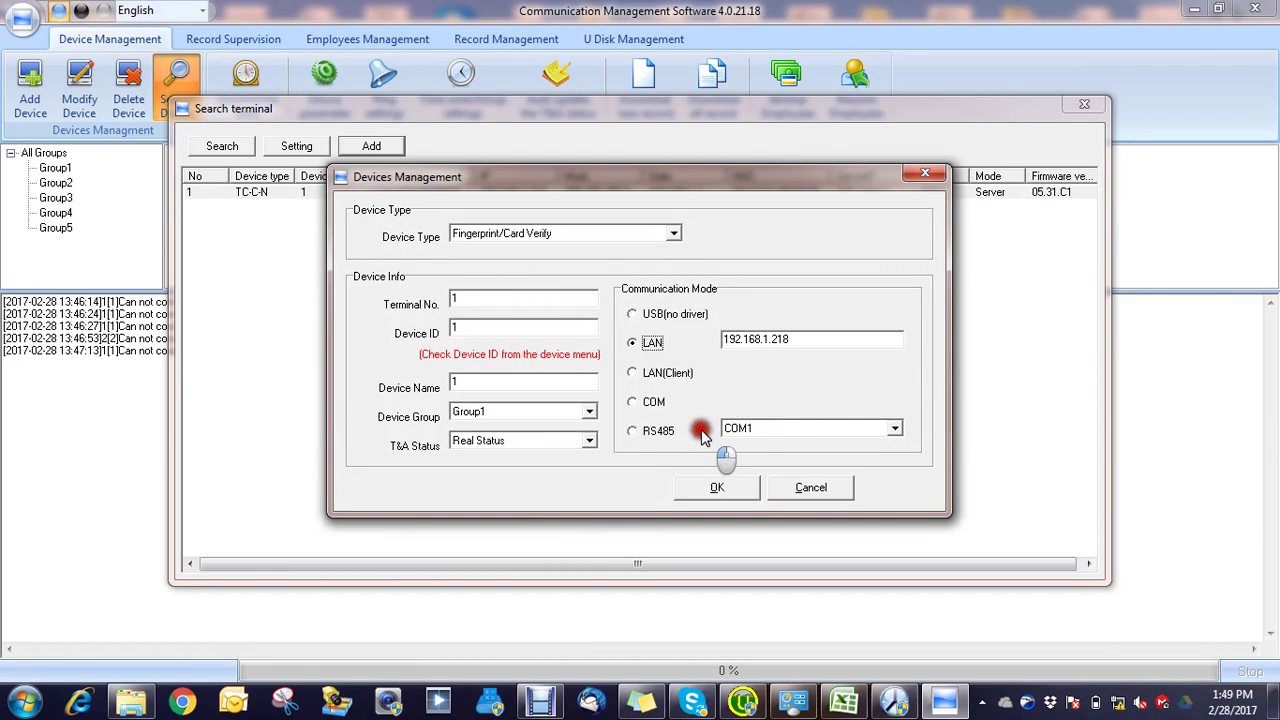
click(672, 235)
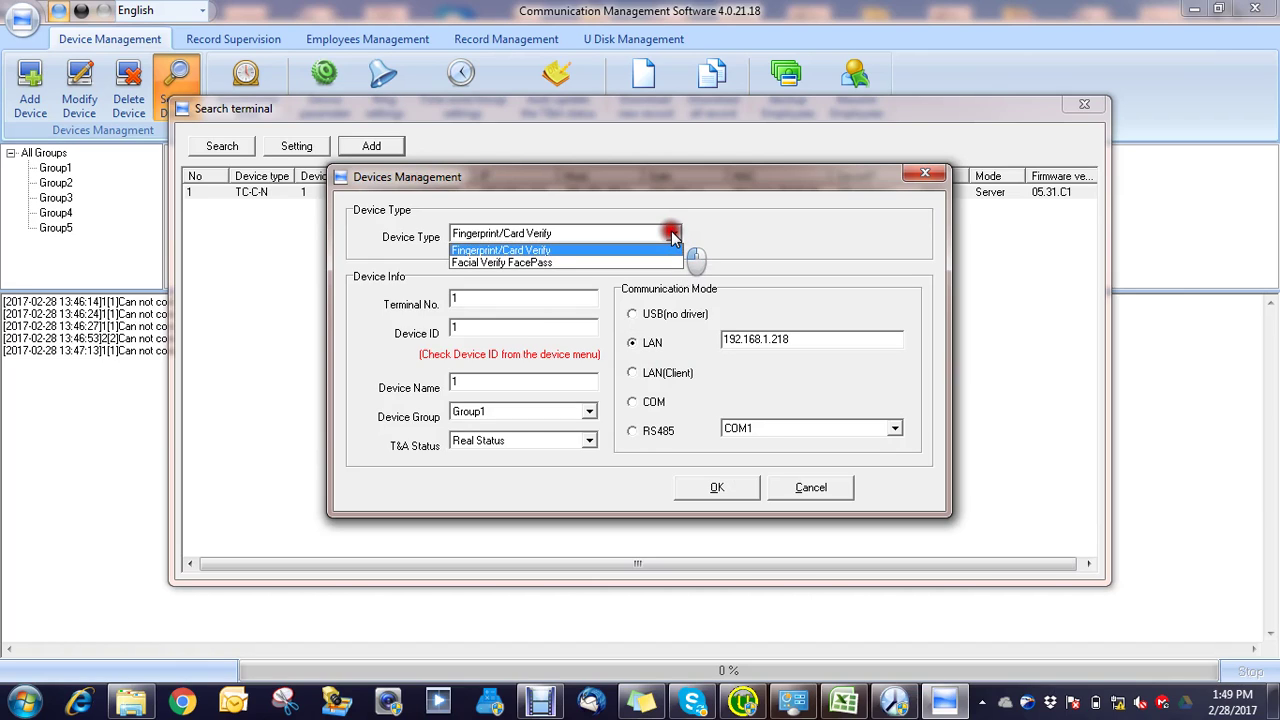
click(737, 528)
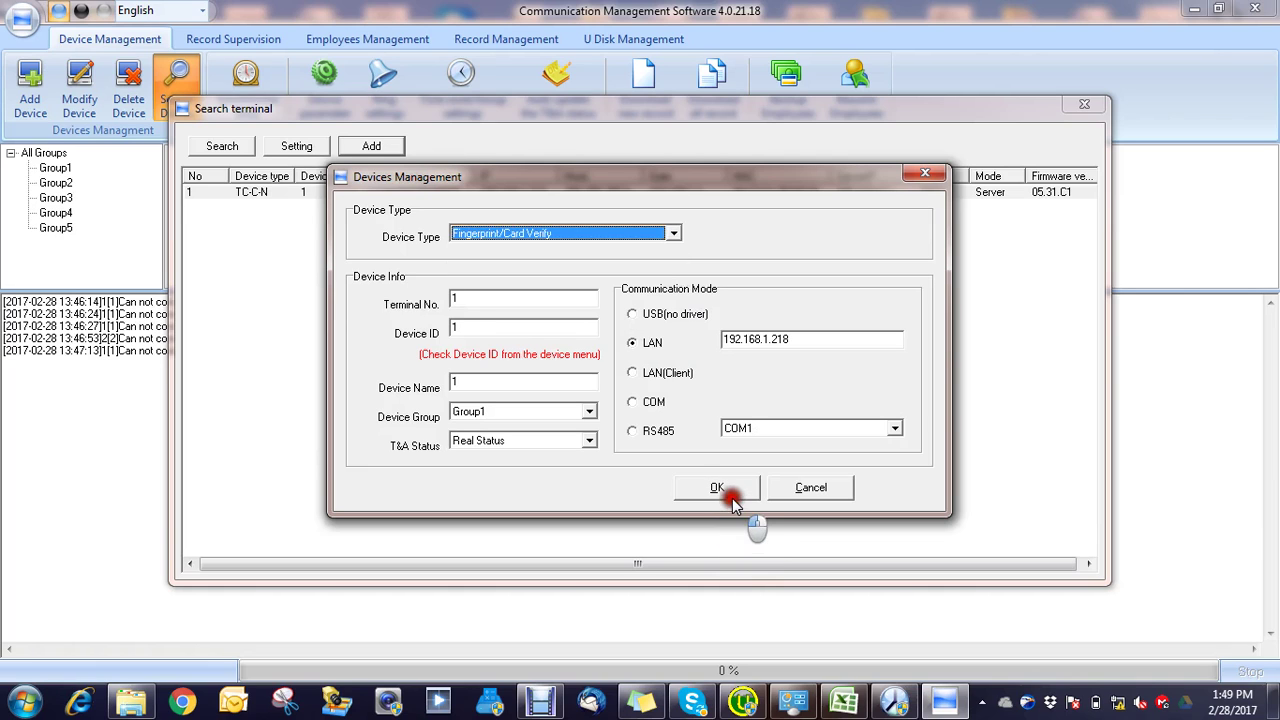
click(726, 490)
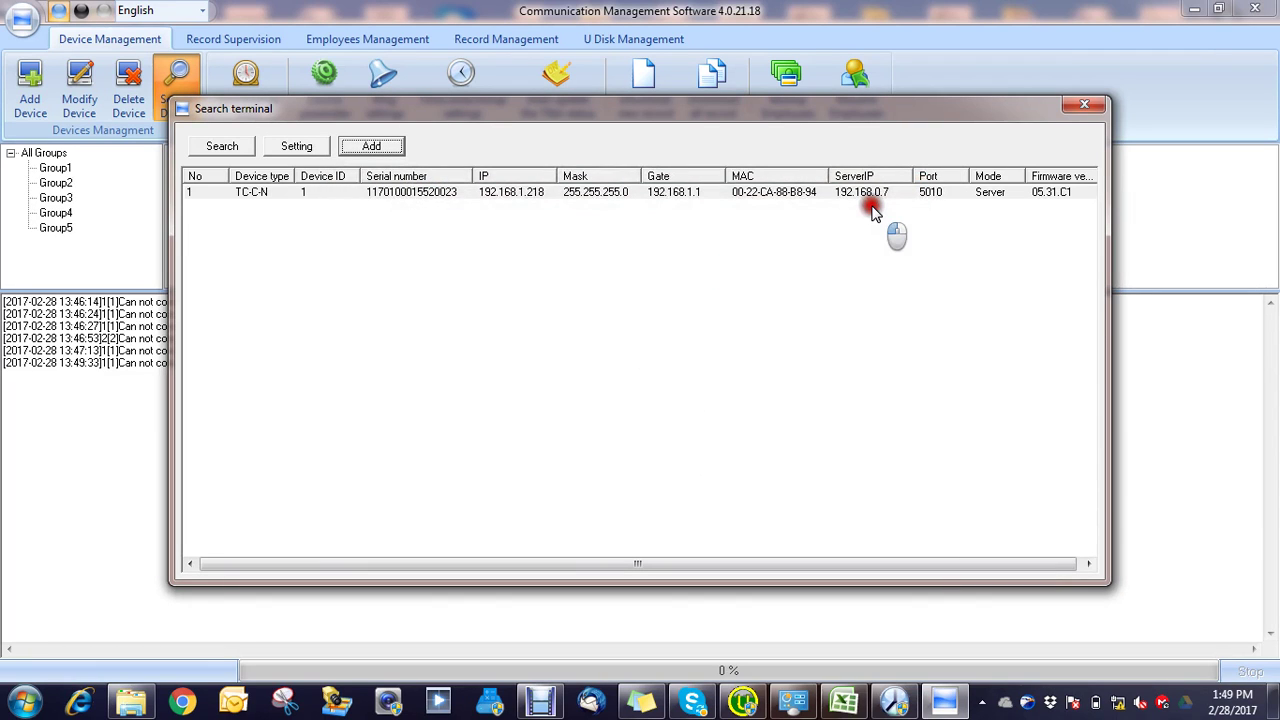
Step: Close the terminal search, view Record Supervision and Employees Management, then go back to Device Management
click(1085, 105)
click(335, 195)
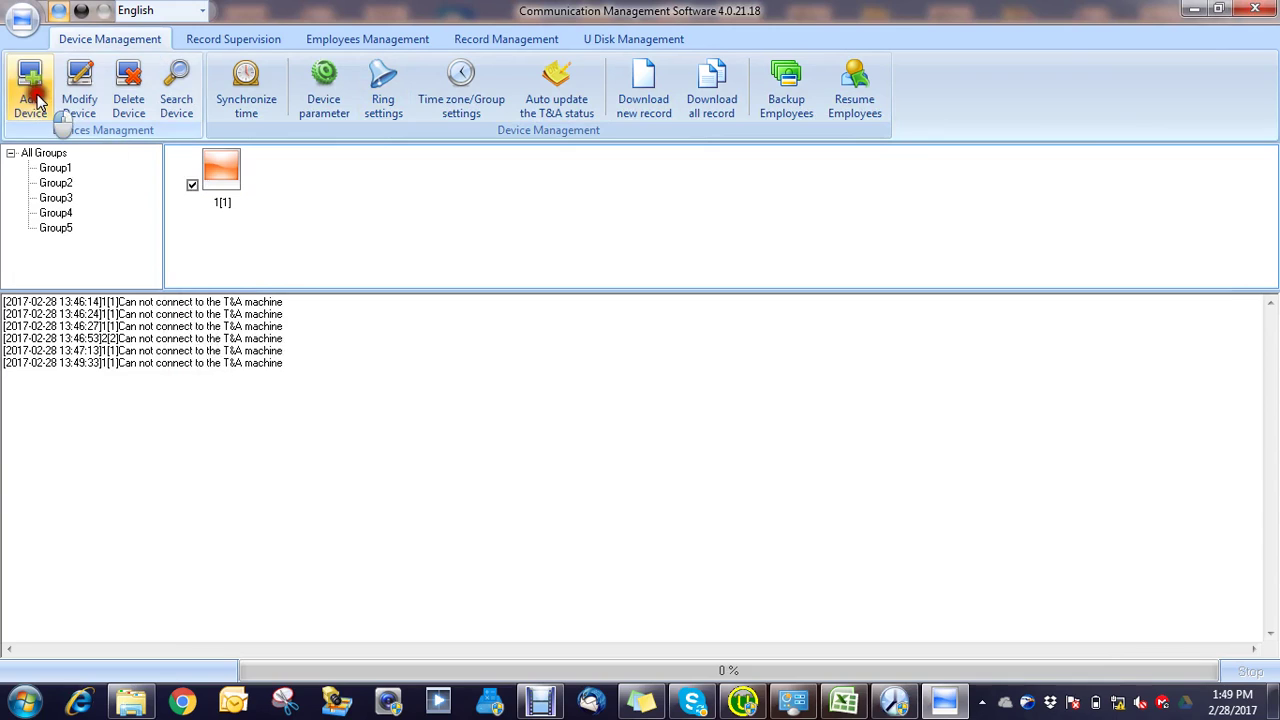
click(200, 40)
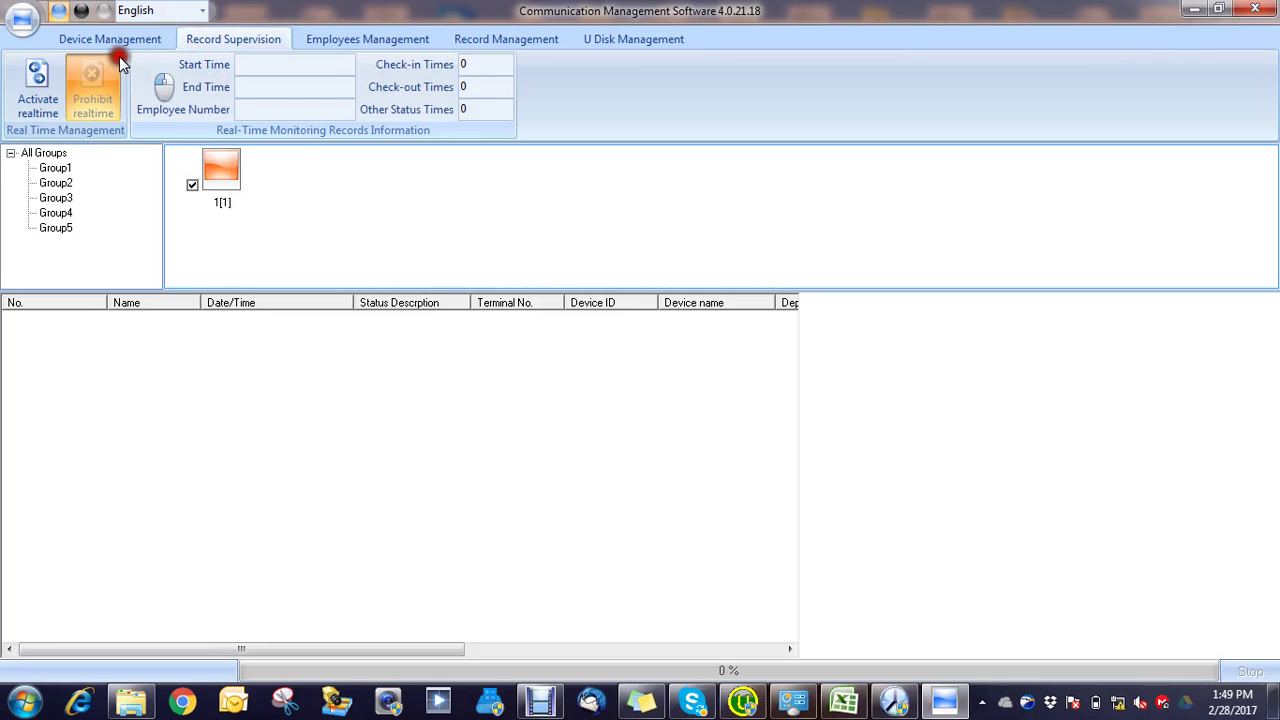
click(355, 42)
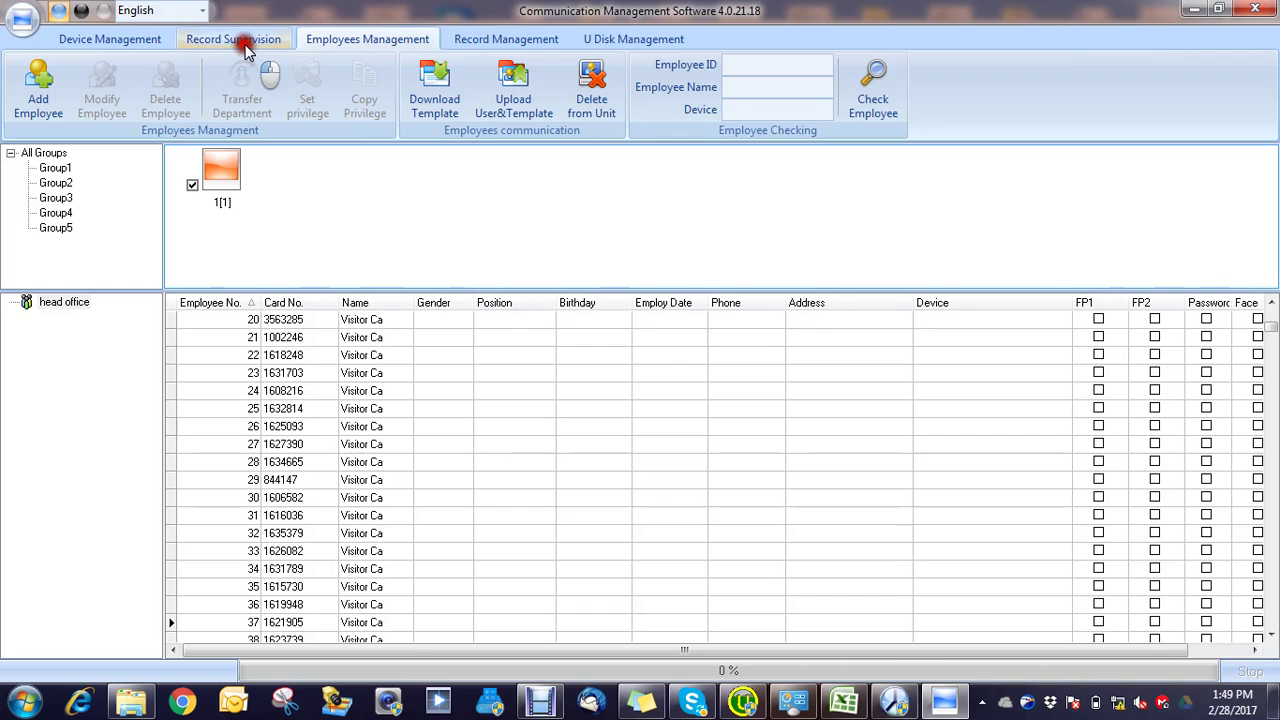
click(130, 41)
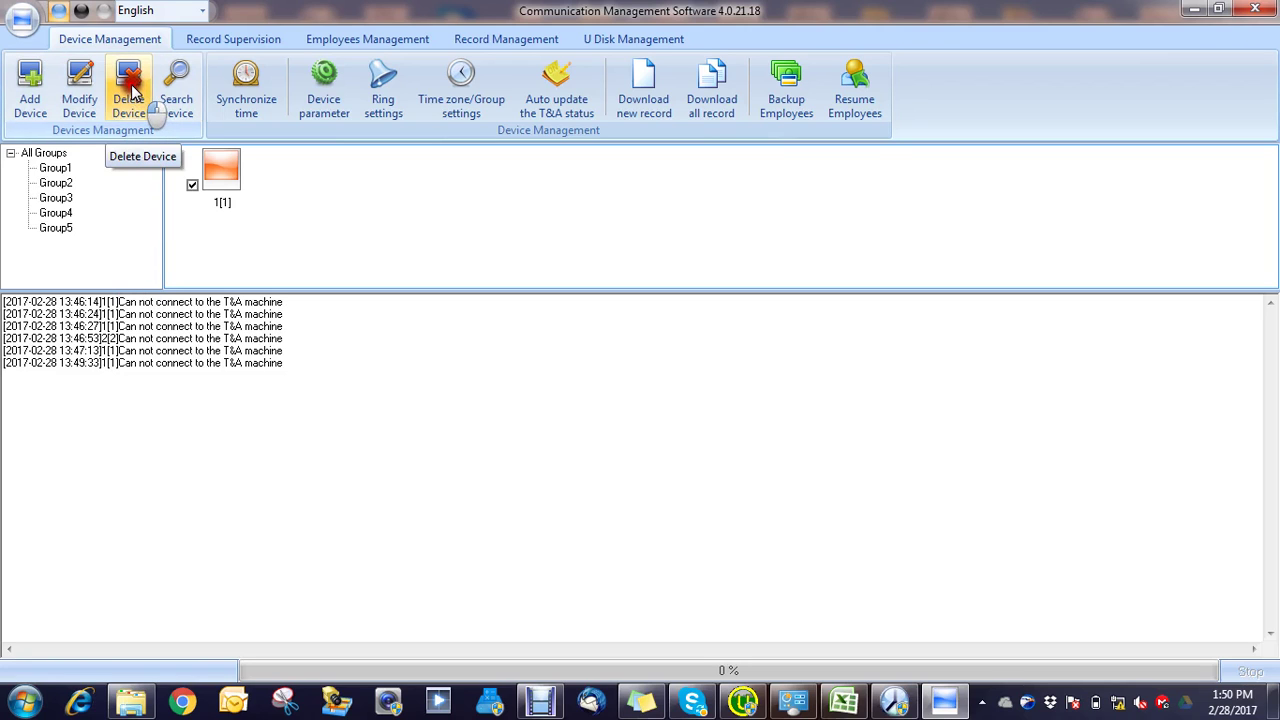
Step: Attempt downloading new records from terminal 1[1], then delete the terminal
click(655, 97)
click(692, 422)
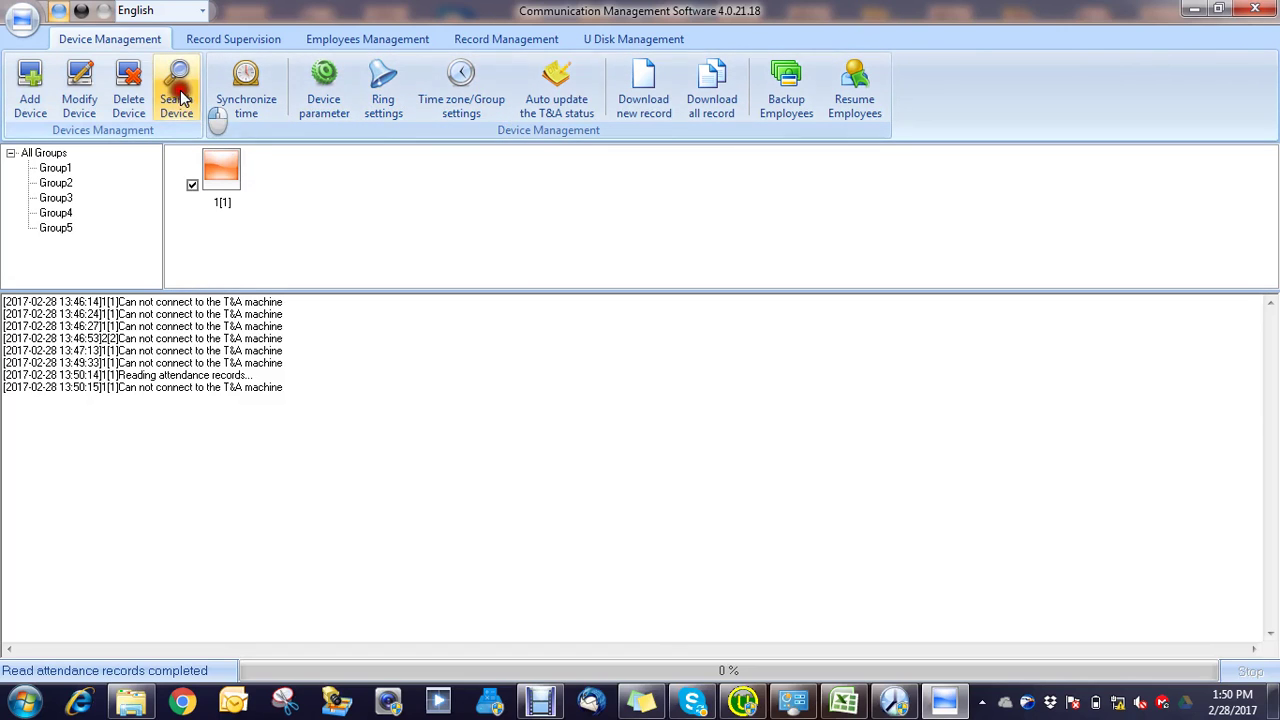
click(137, 85)
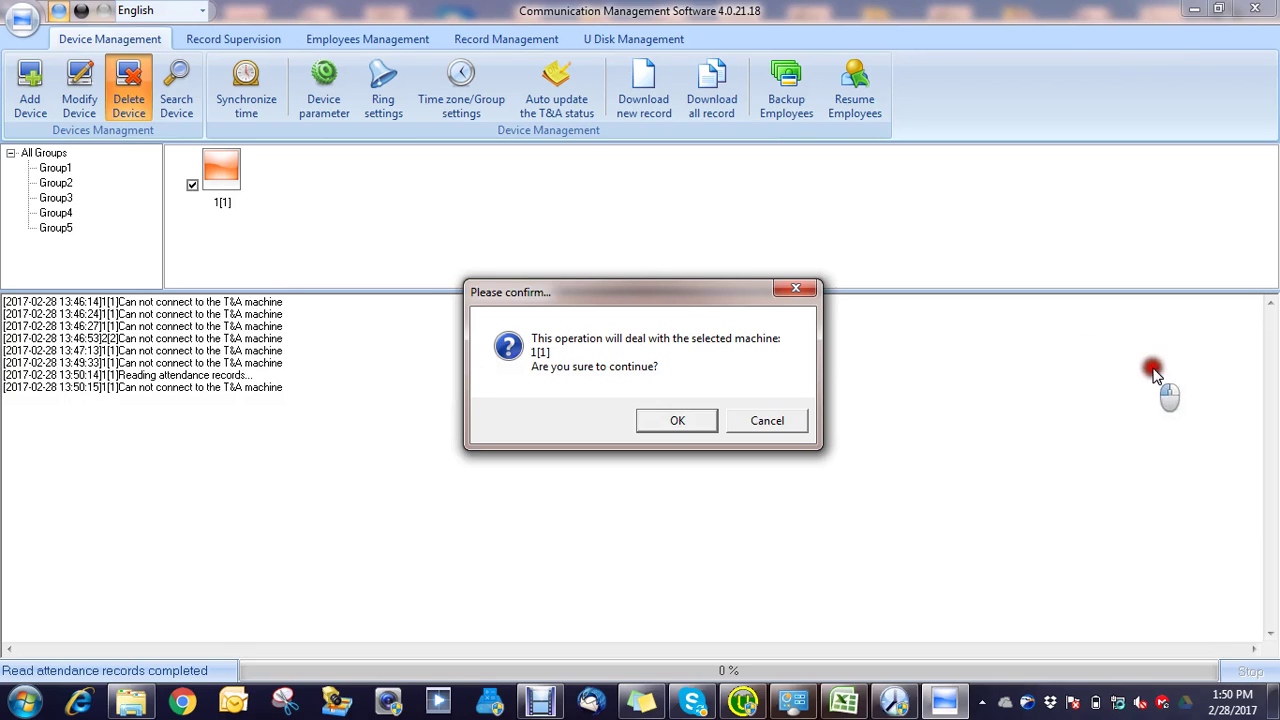
click(676, 421)
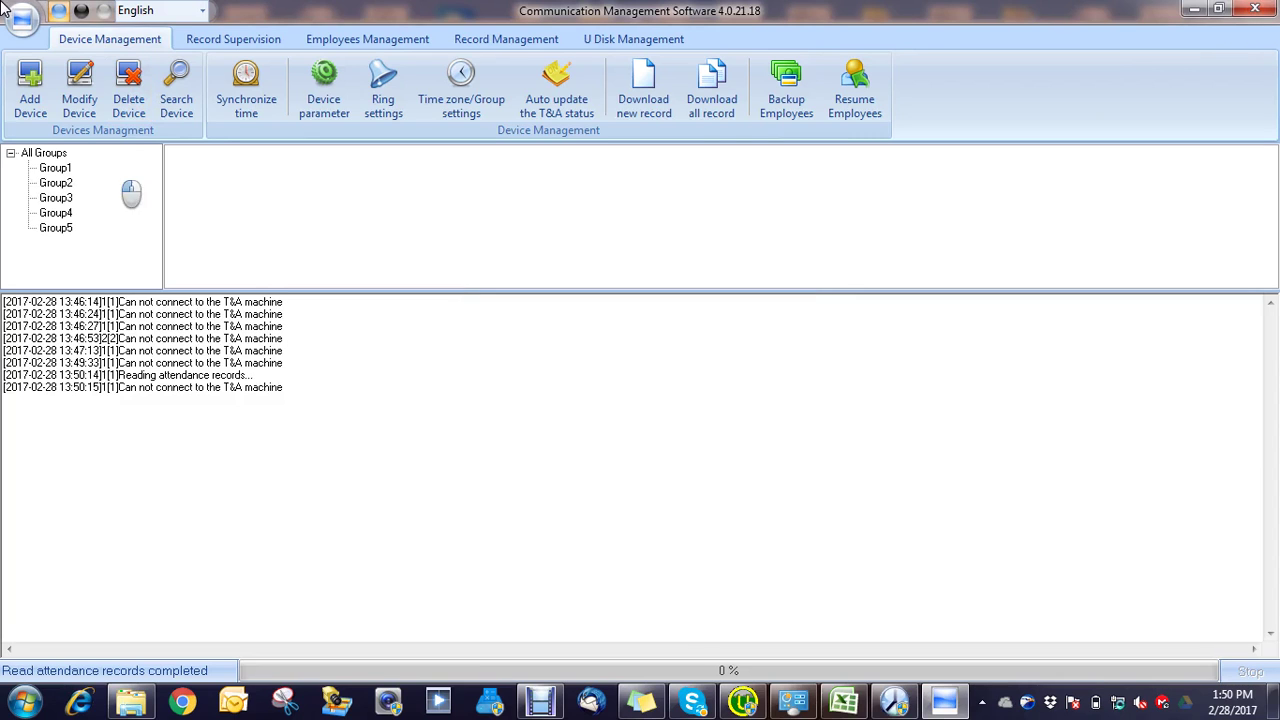
Step: Search the LAN and add the TC-C-N terminal at 192.168.1.218 as a LAN device
click(172, 92)
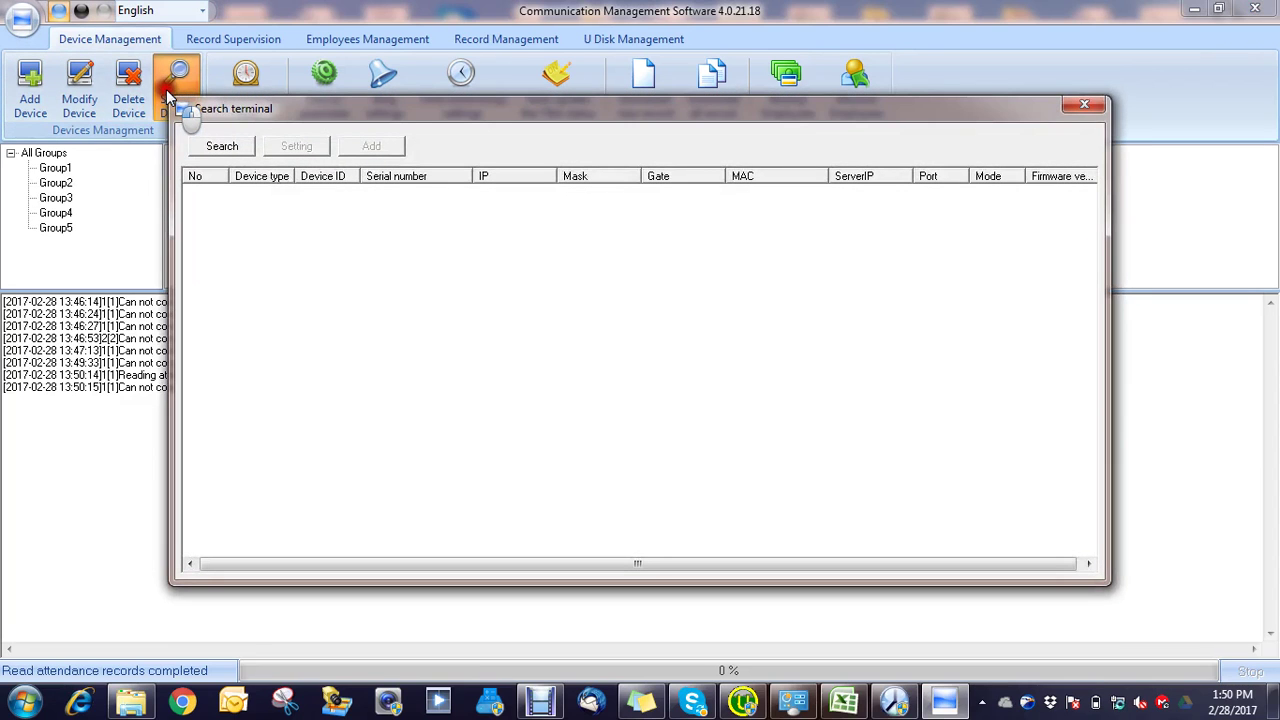
click(230, 148)
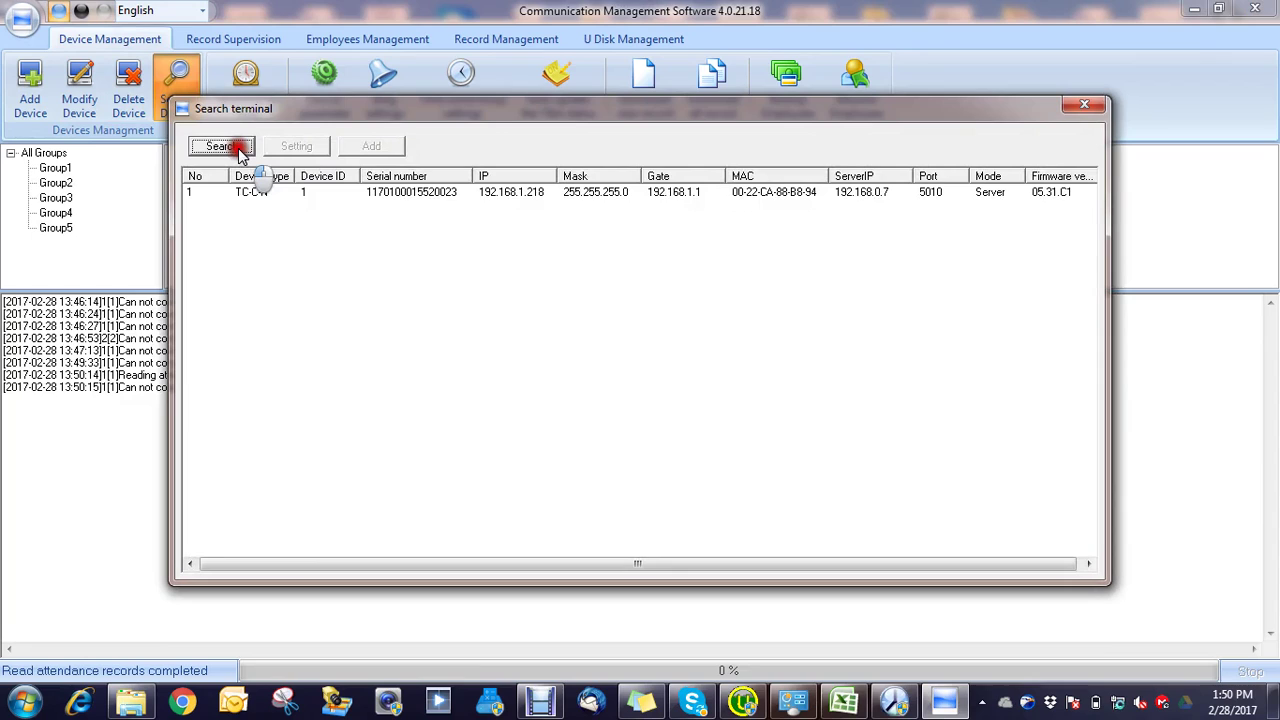
click(296, 193)
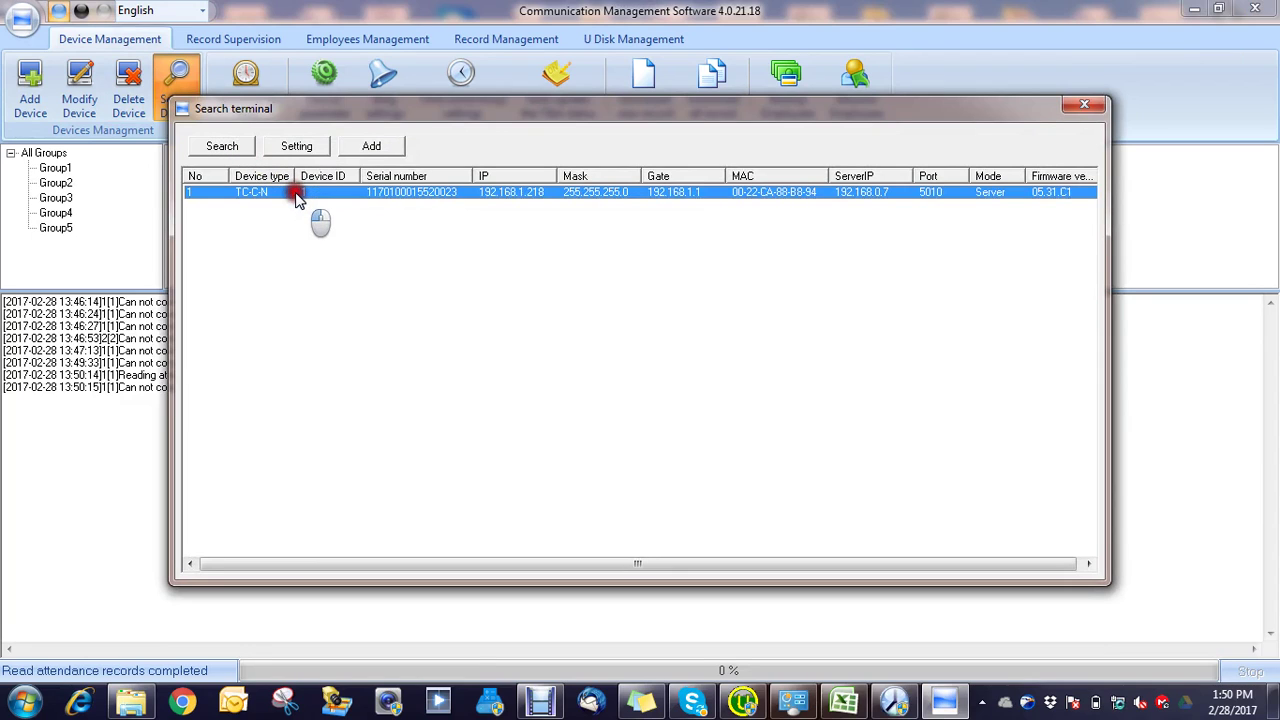
click(368, 149)
click(372, 148)
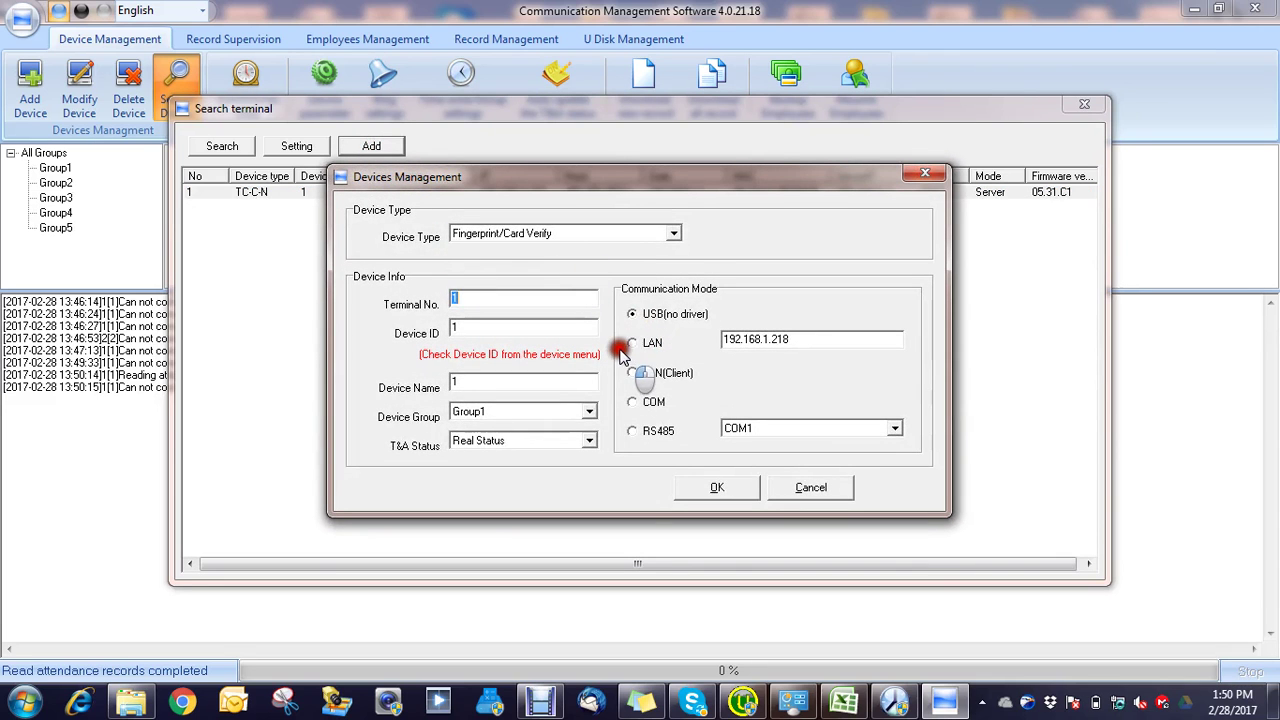
click(632, 343)
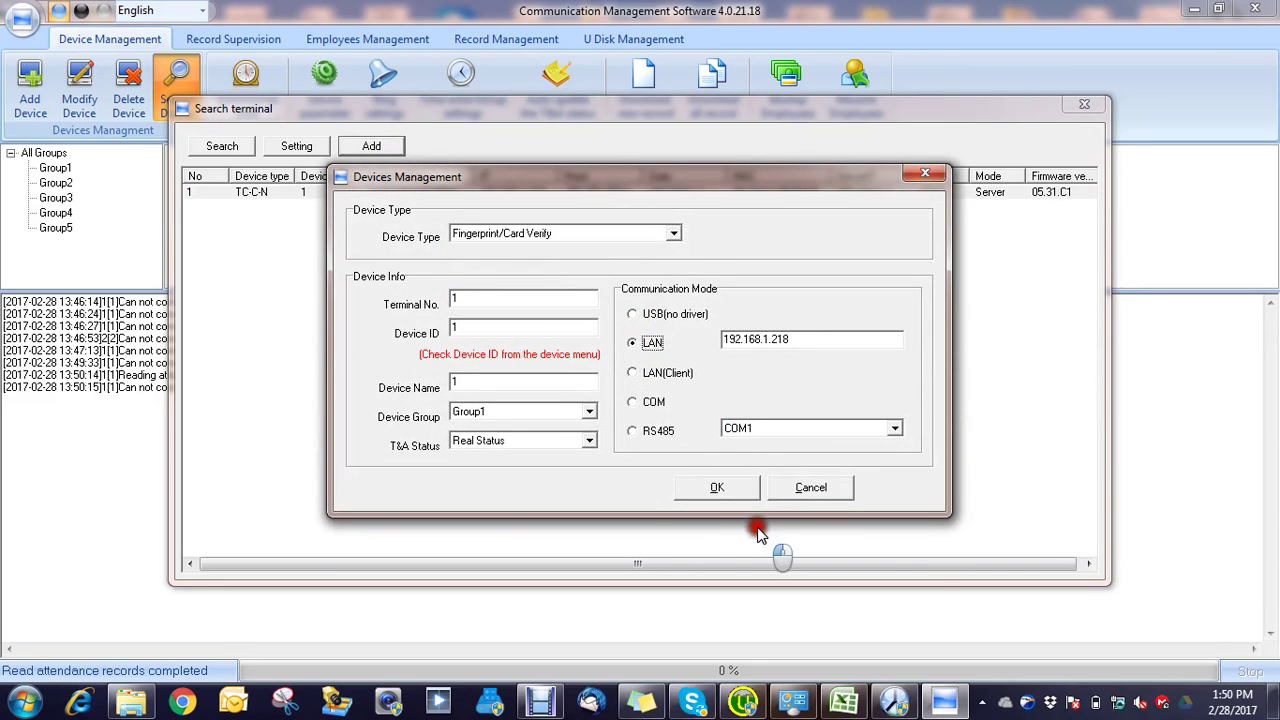
click(720, 493)
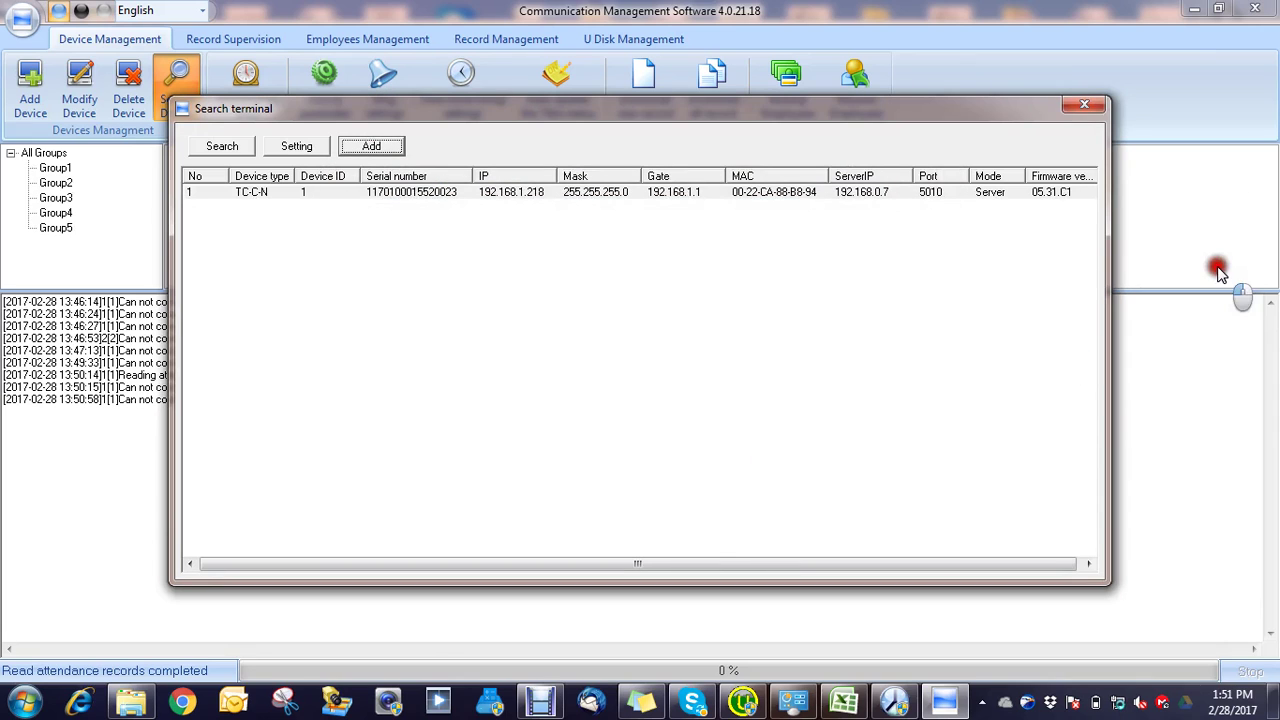
click(1085, 107)
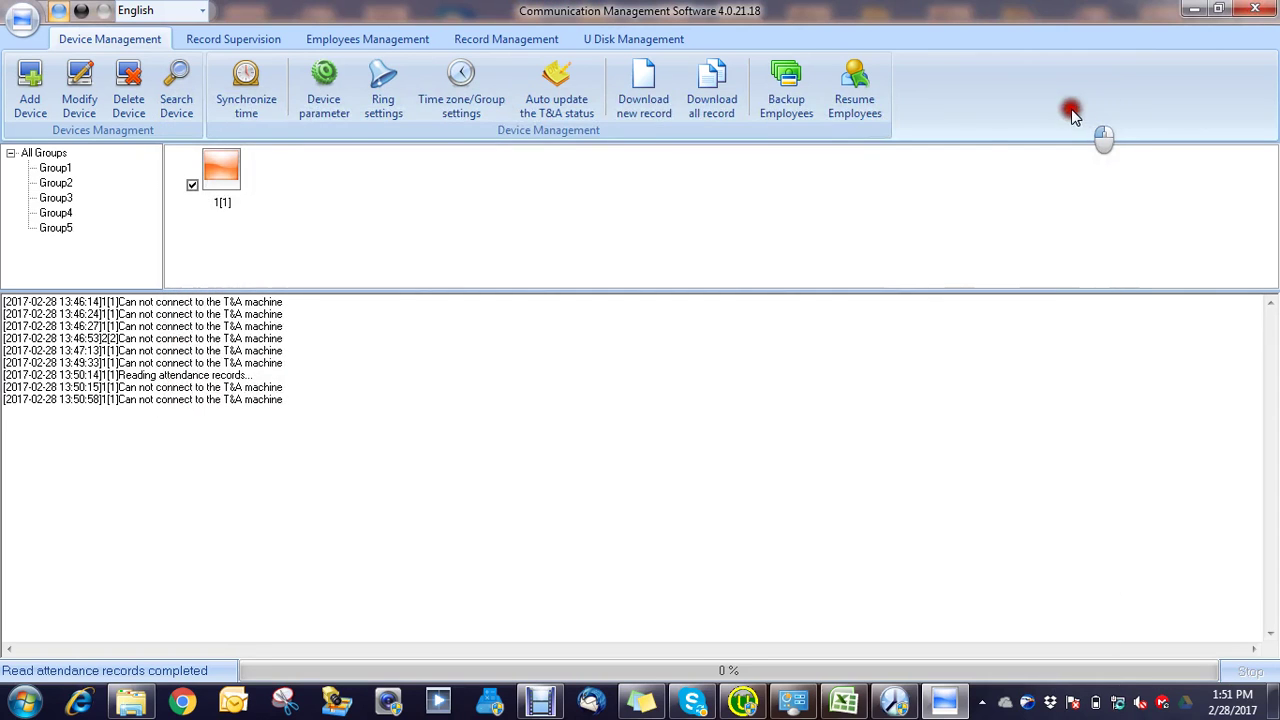
Step: Select device 1[1], reopening and closing the terminal search window in between
click(226, 163)
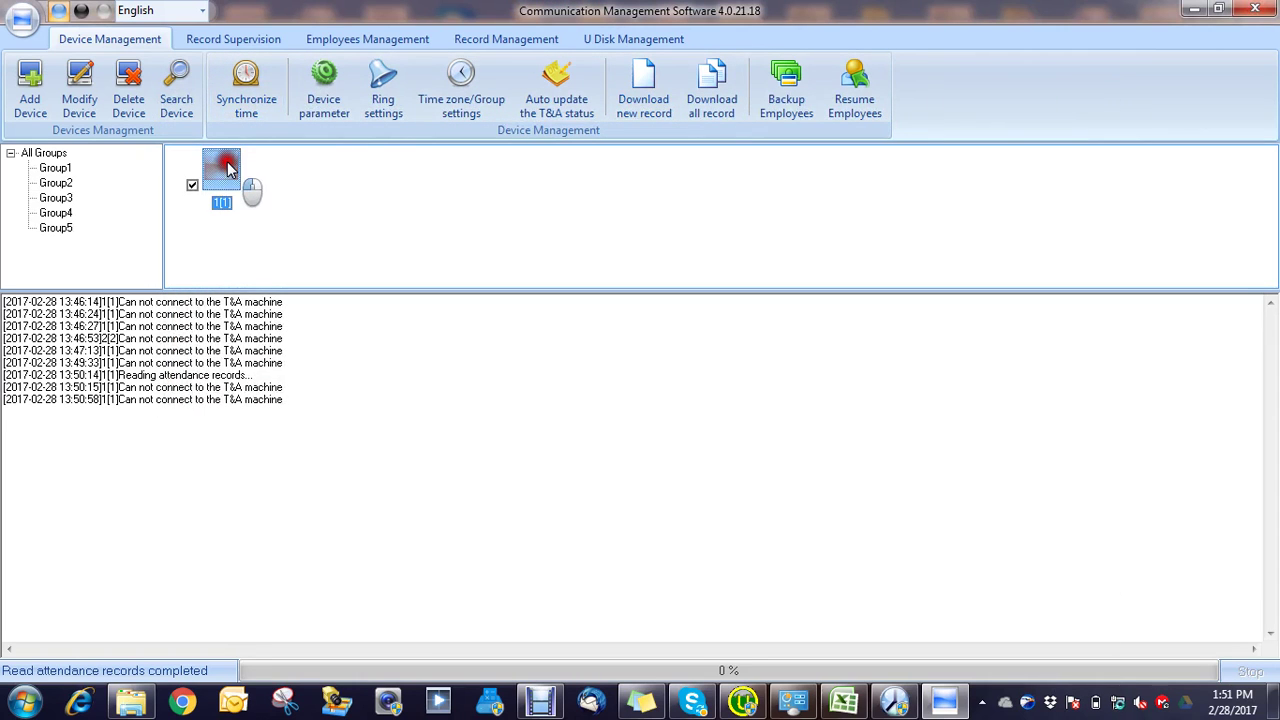
click(178, 100)
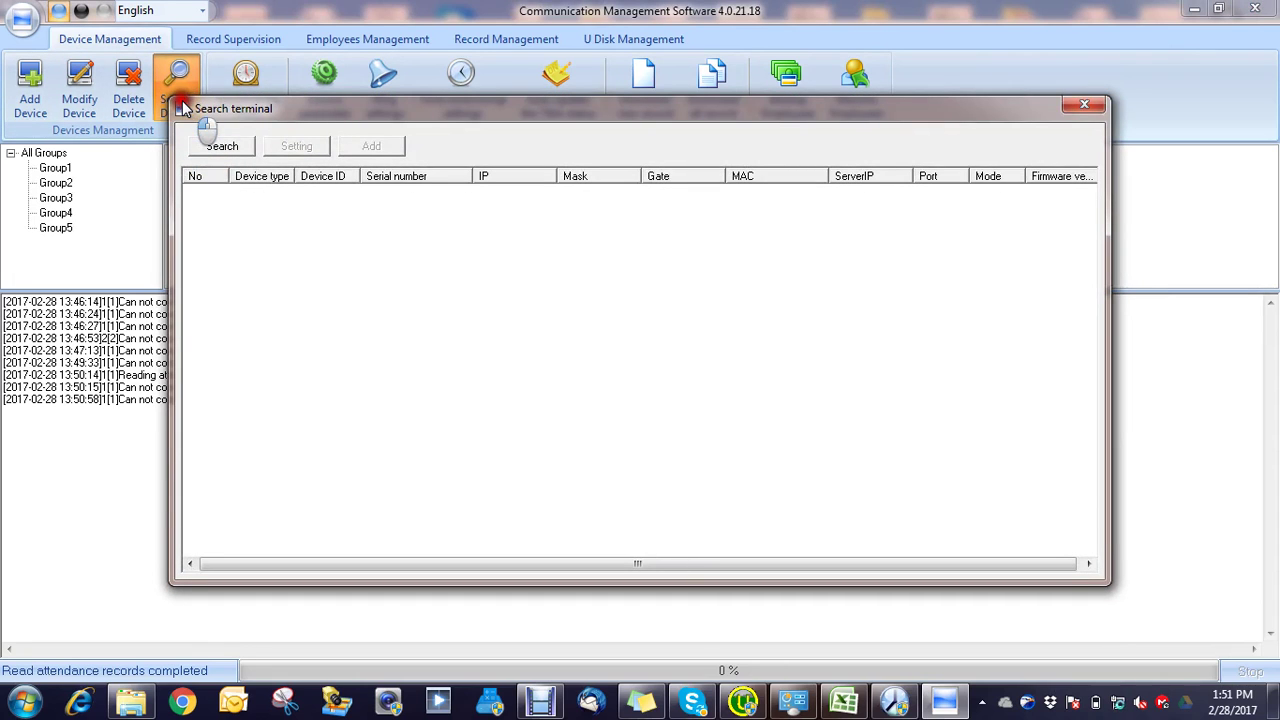
click(1069, 103)
click(215, 189)
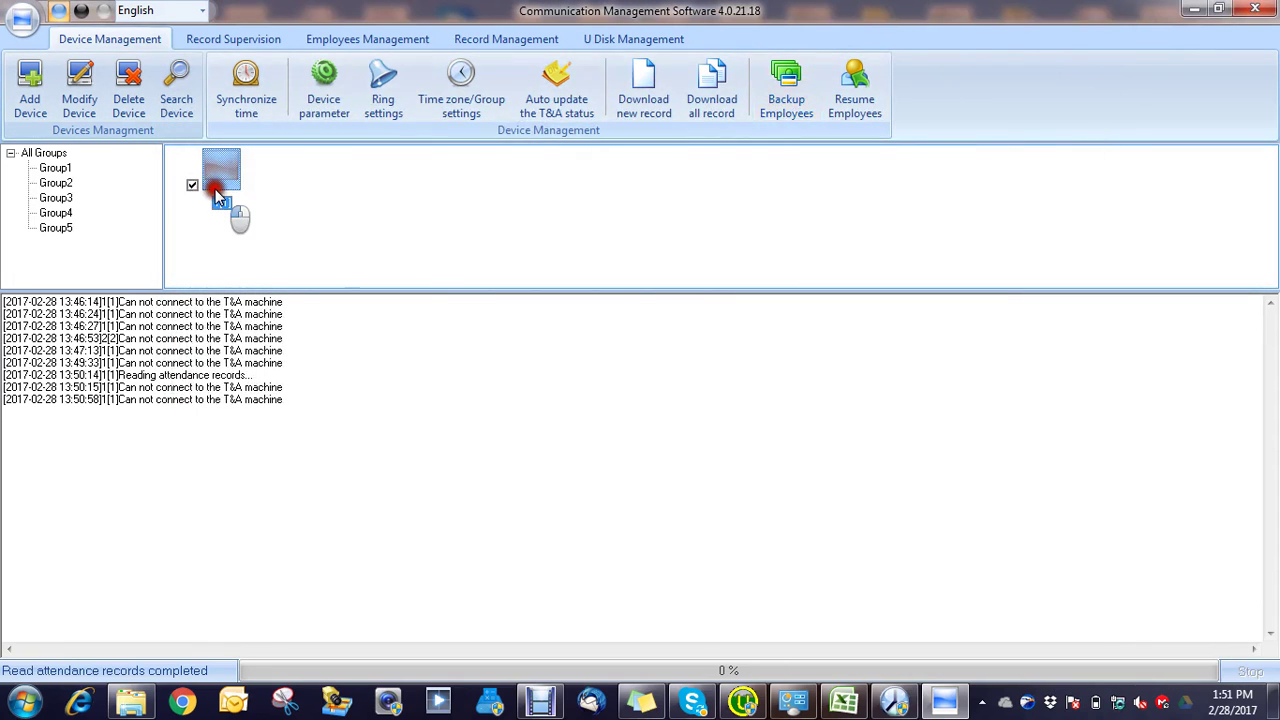
Step: Delete device 1[1] and re-add the terminal found at 192.168.1.218 as a LAN device
click(122, 98)
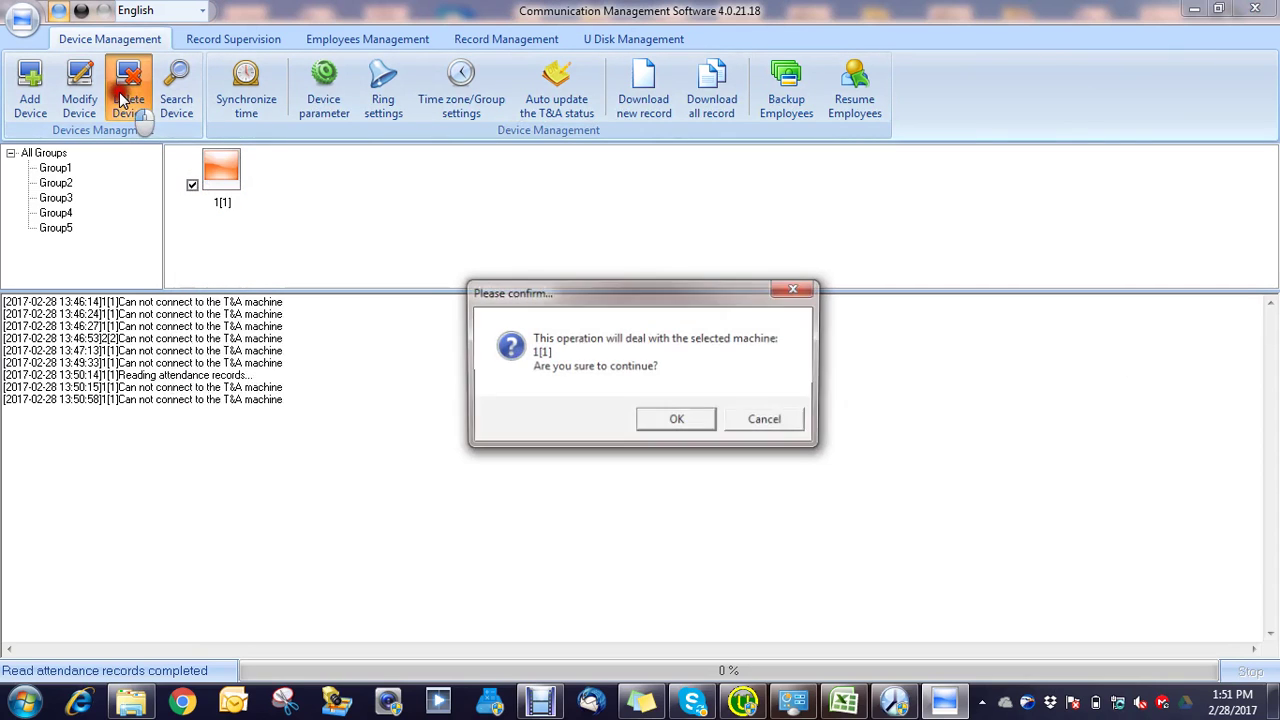
click(683, 421)
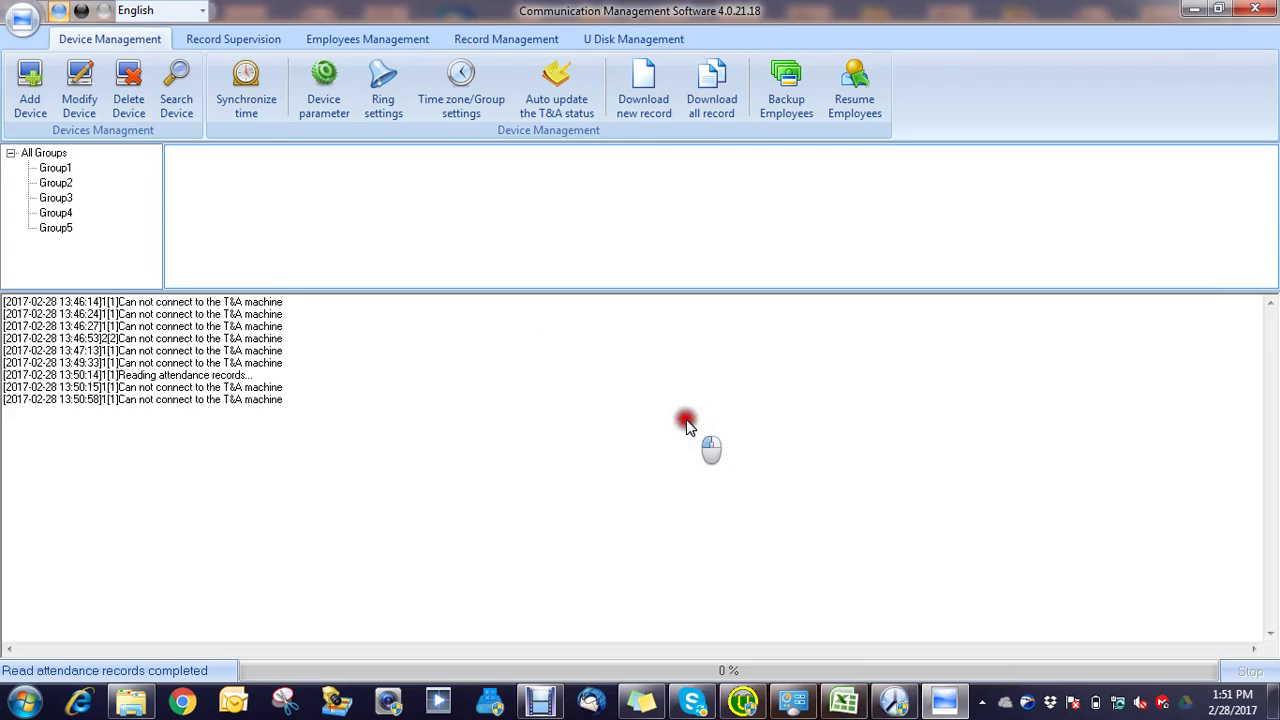
click(183, 86)
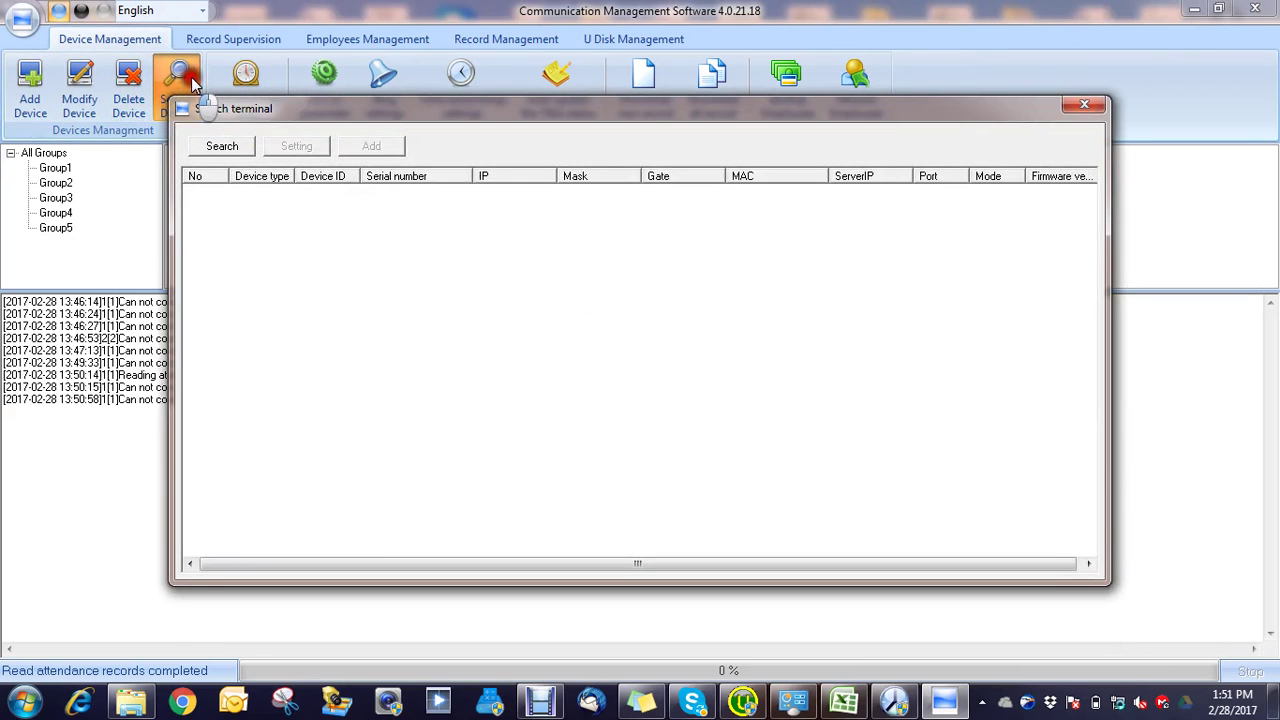
click(229, 145)
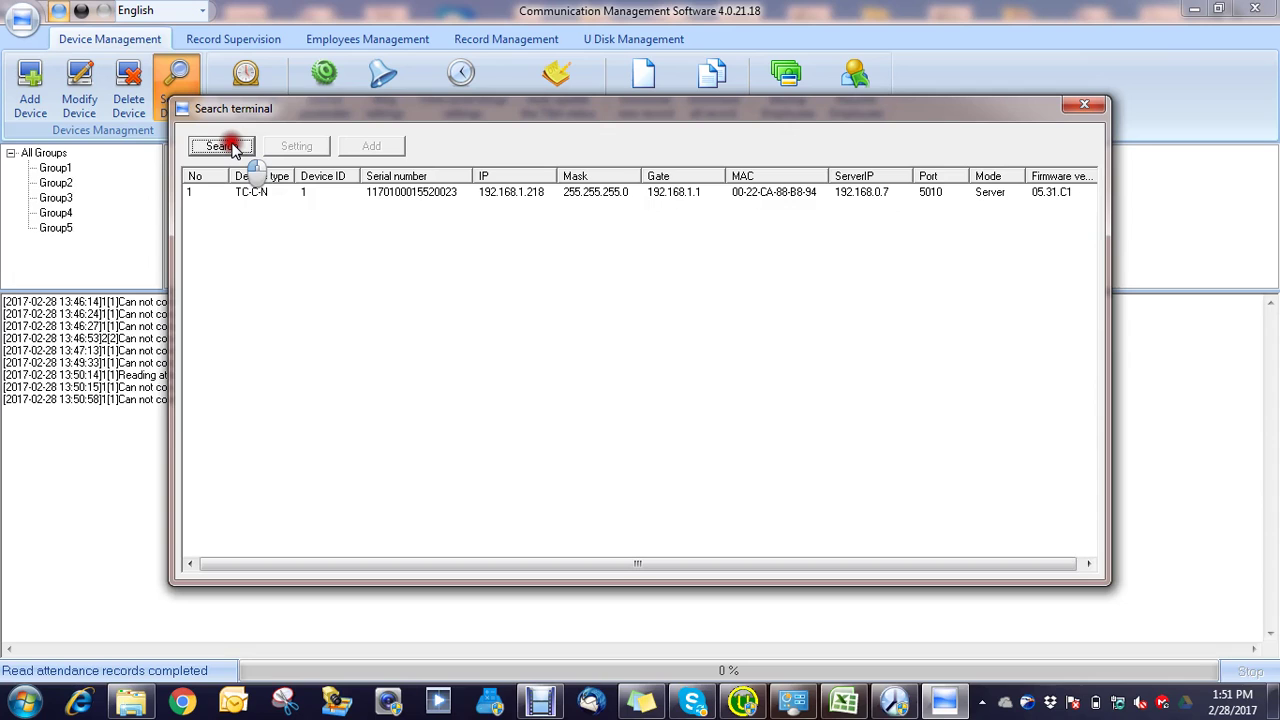
click(393, 194)
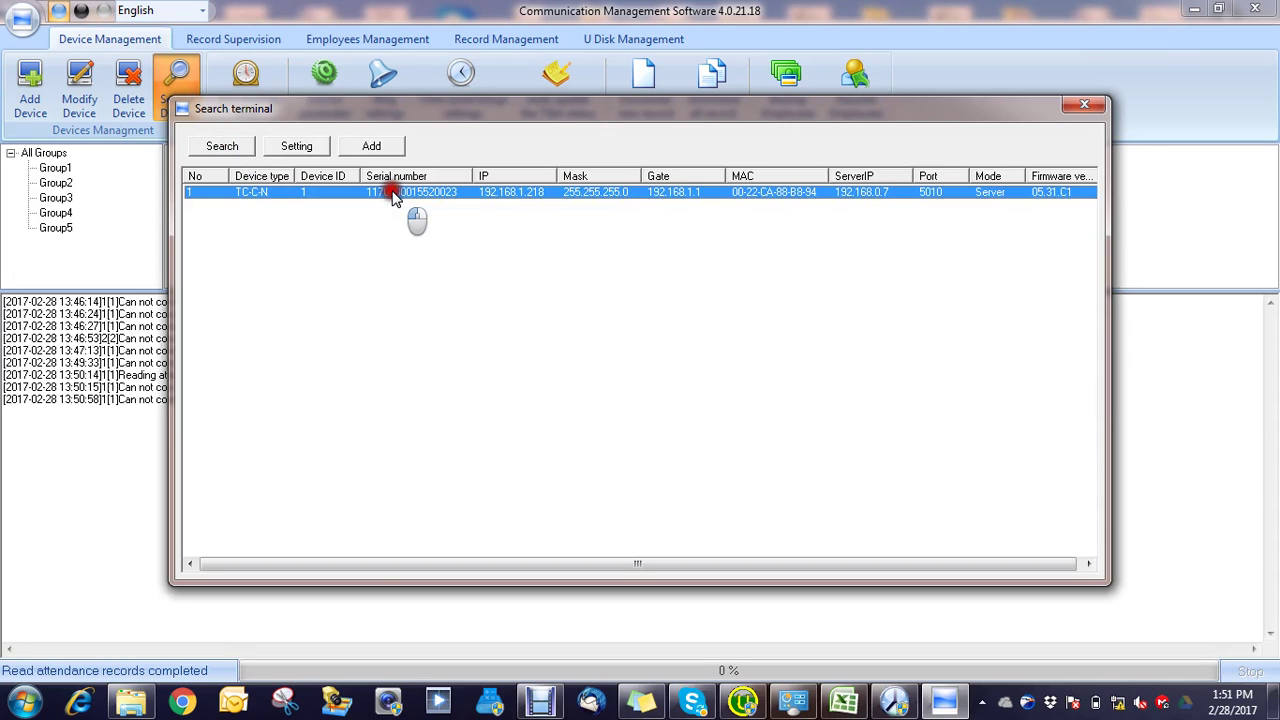
click(368, 147)
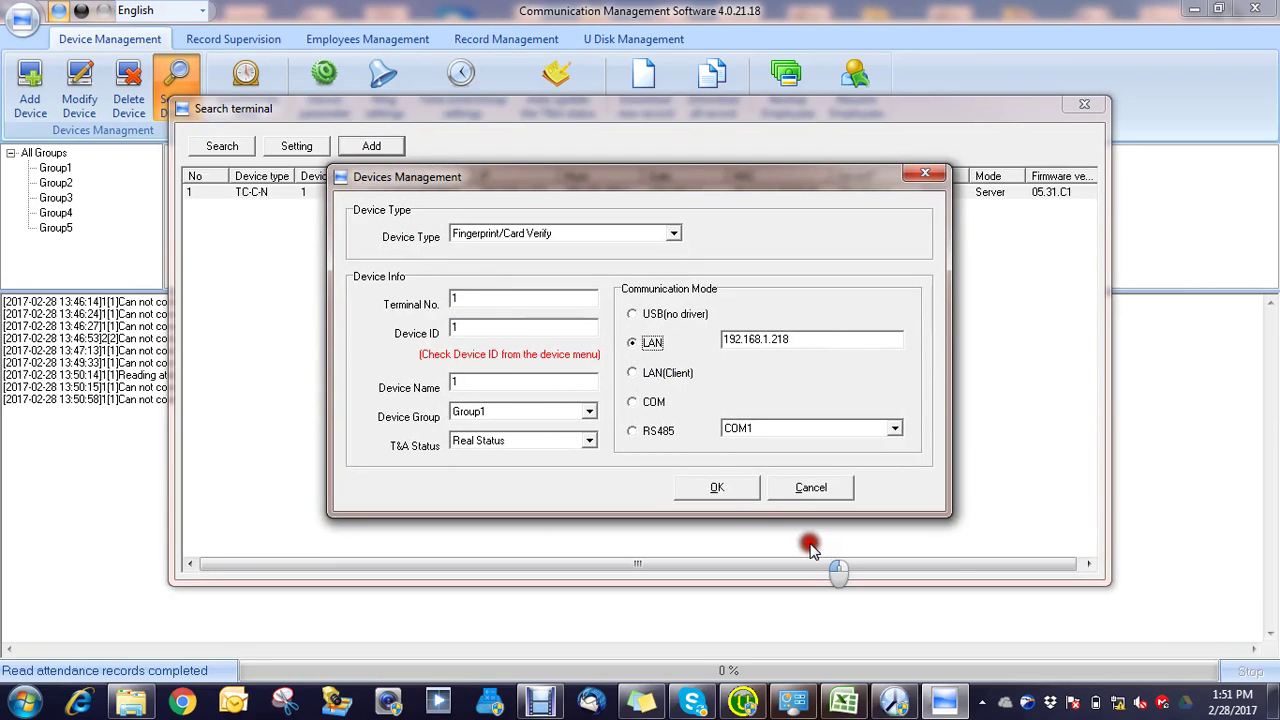
click(719, 493)
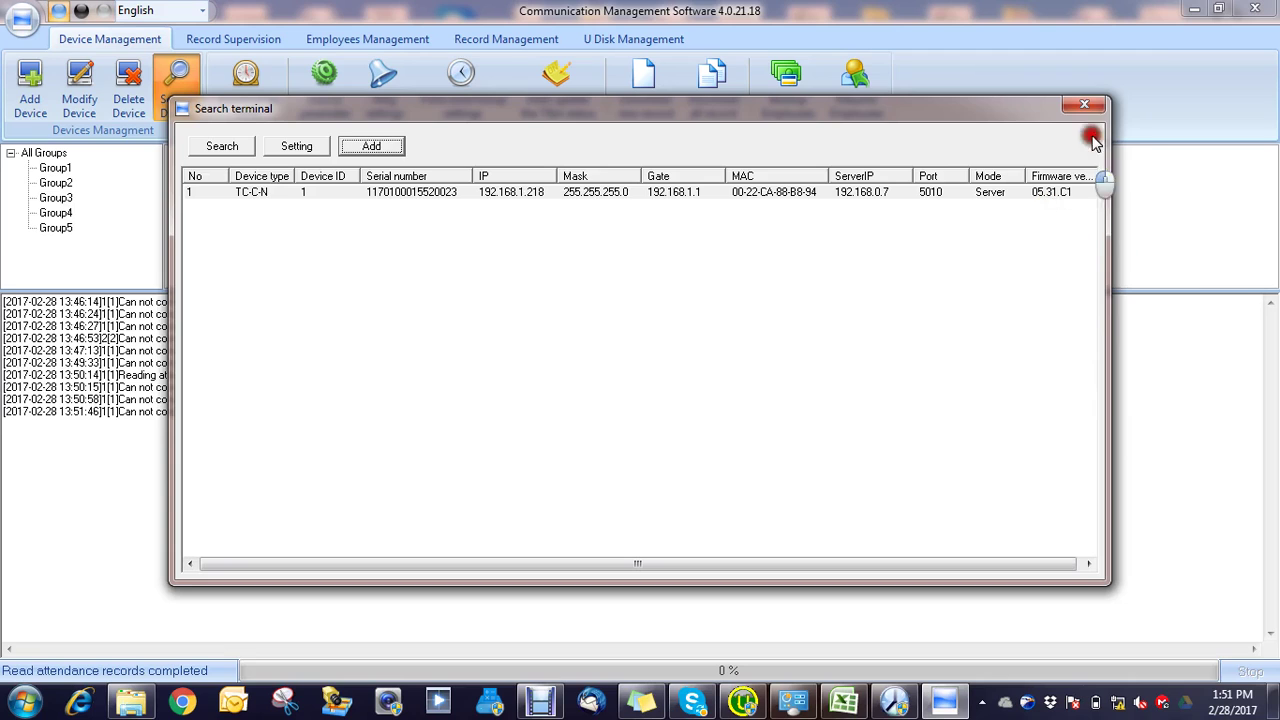
click(1097, 104)
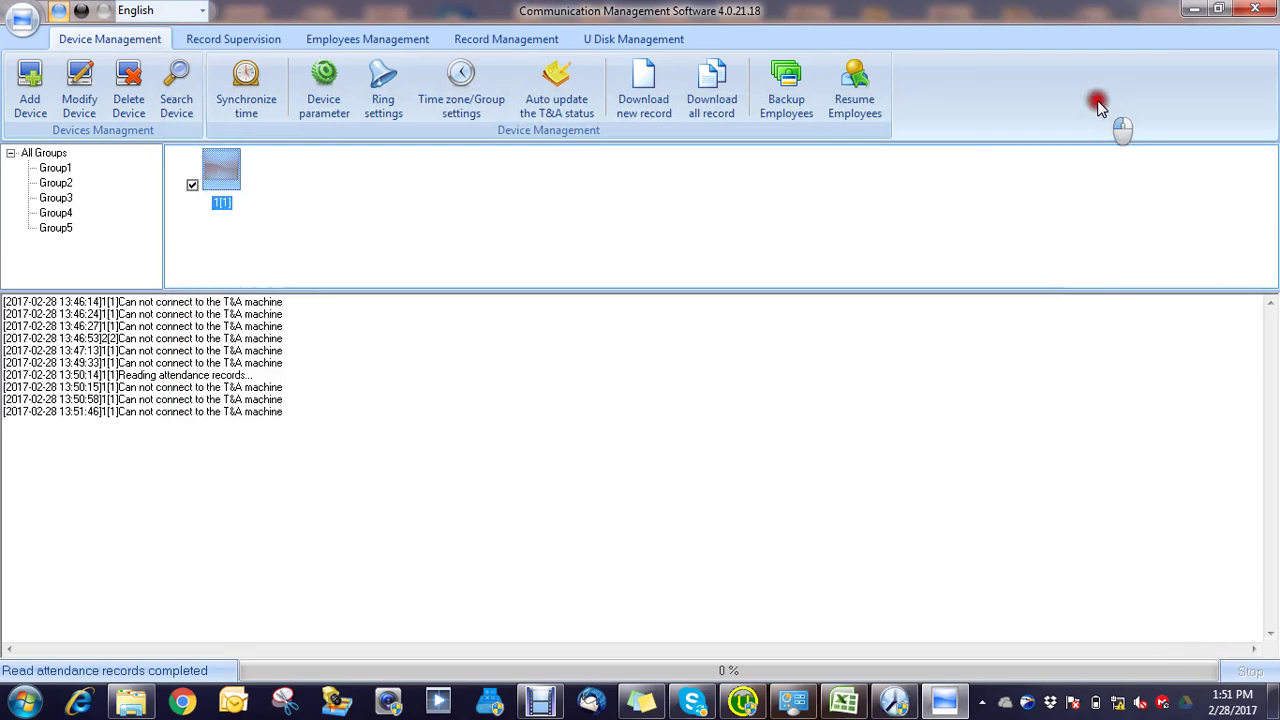
Step: Attempt a time sync with terminal 1[1], then delete it from the device list
click(248, 80)
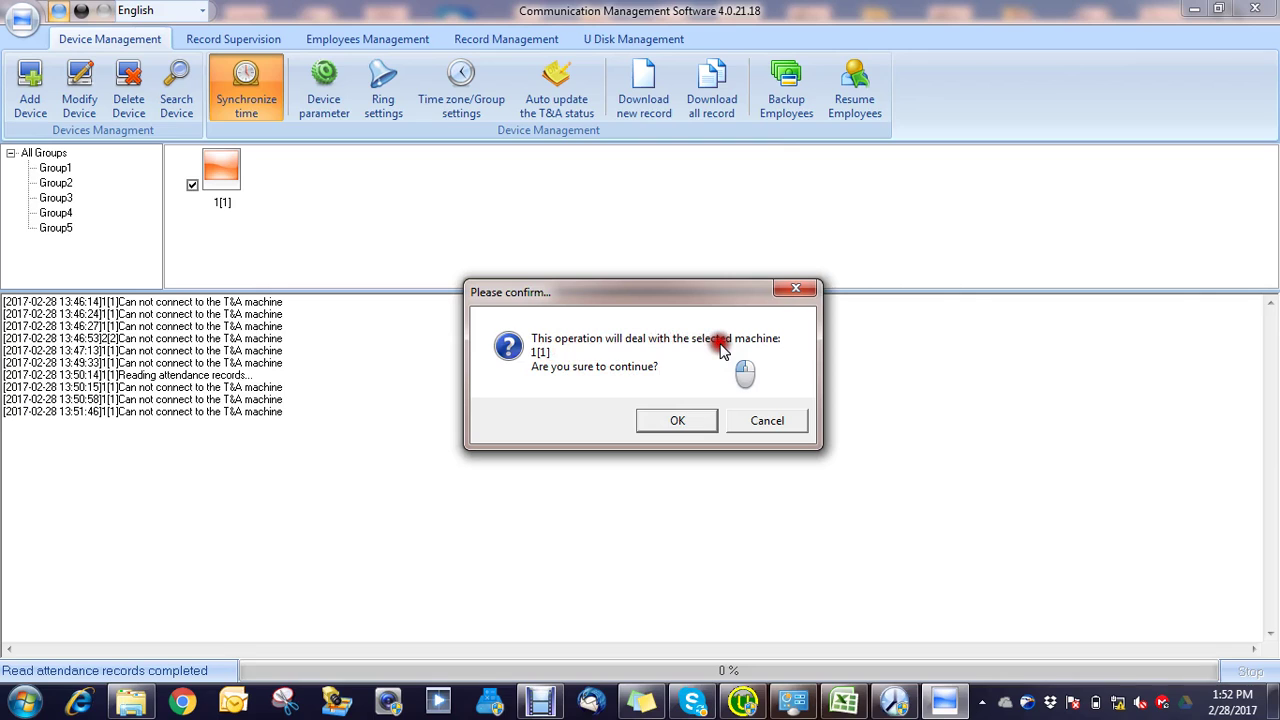
click(696, 419)
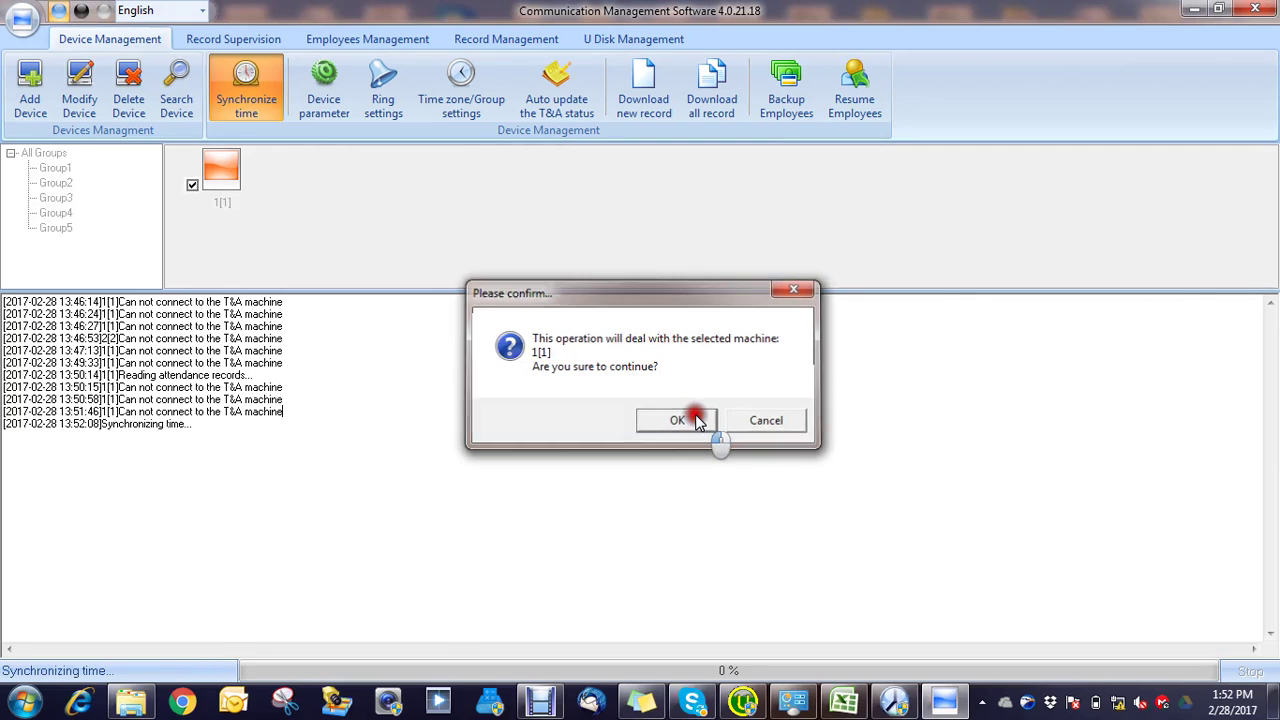
mouse_move(277, 206)
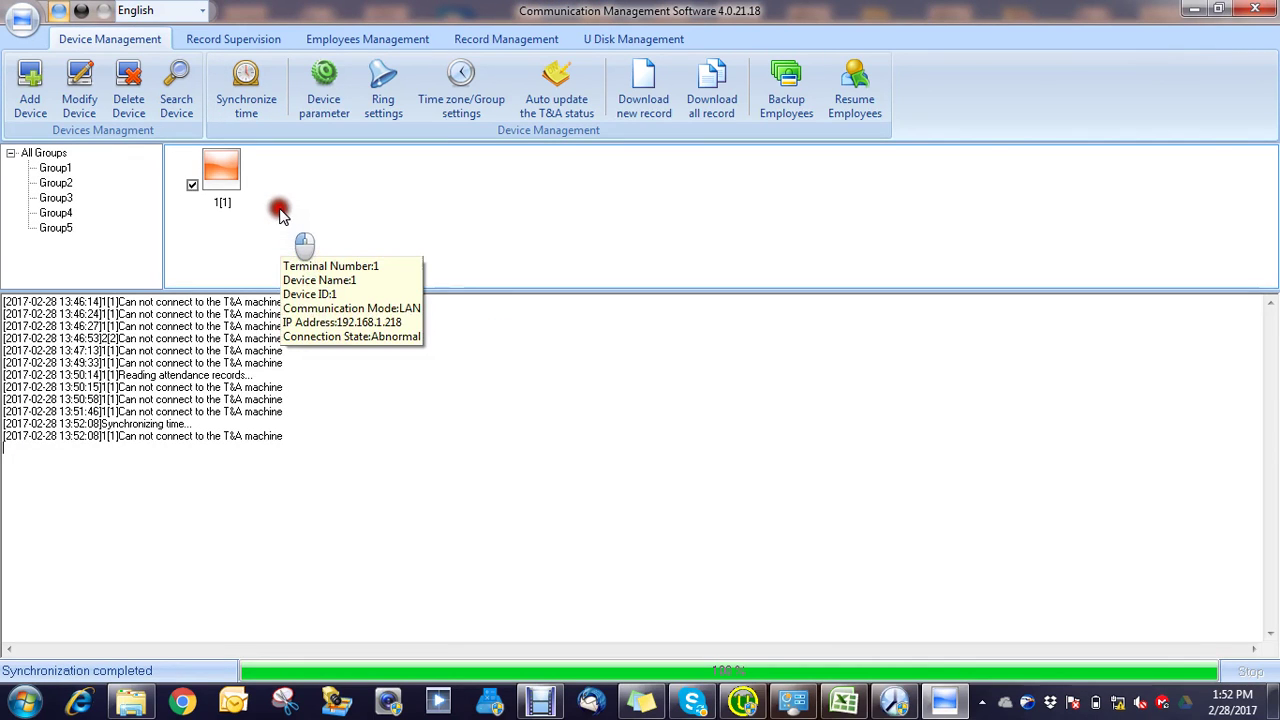
click(211, 181)
click(129, 100)
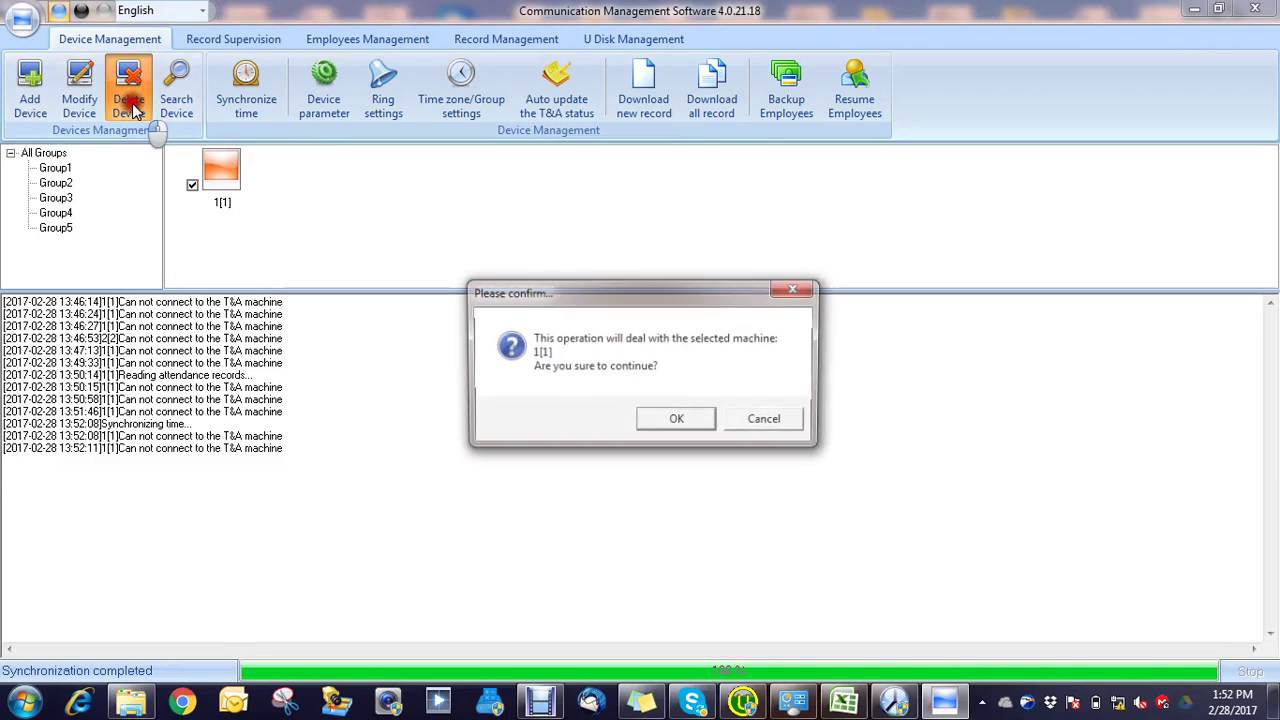
click(680, 420)
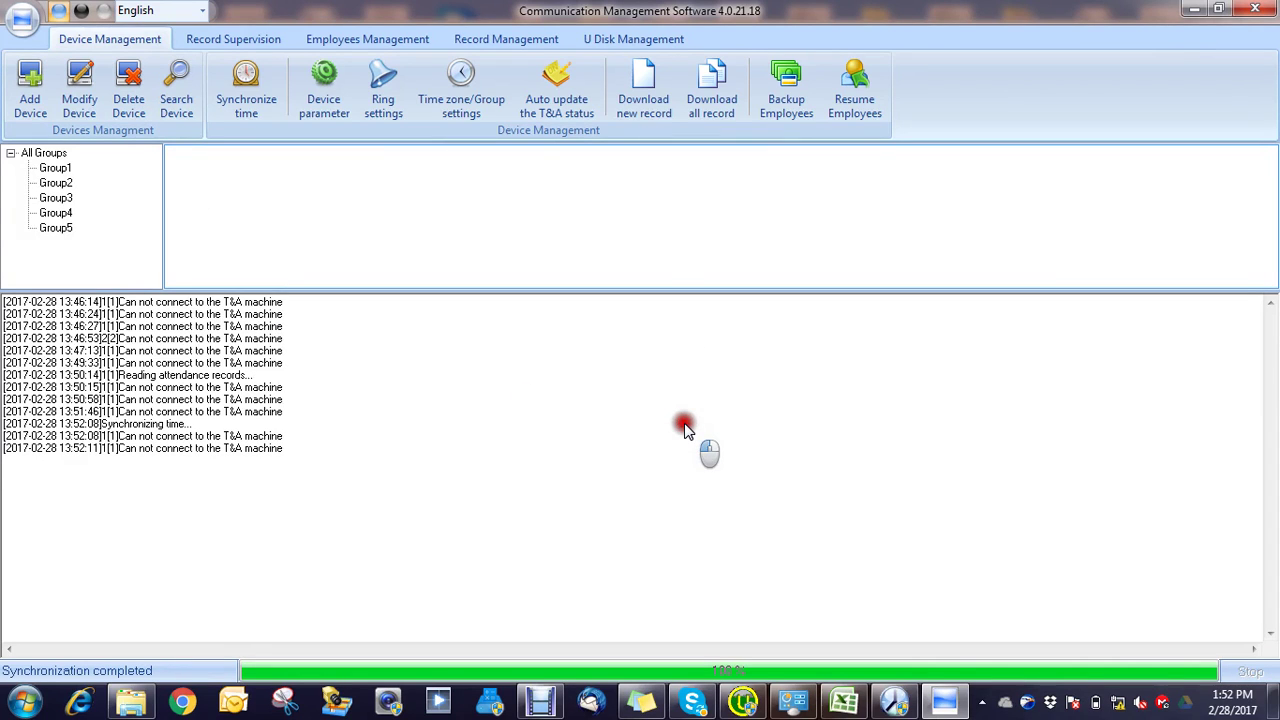
Step: Add the terminal as a LAN device at 192.168.0.218
click(34, 69)
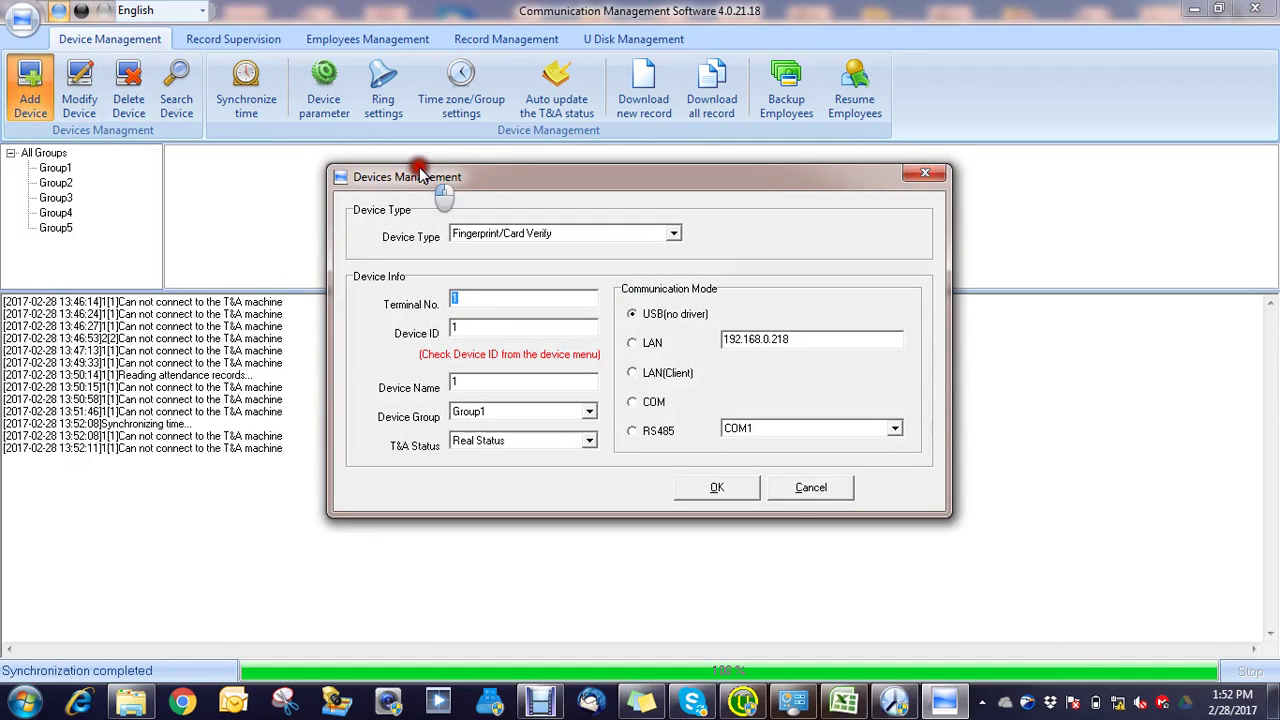
click(637, 345)
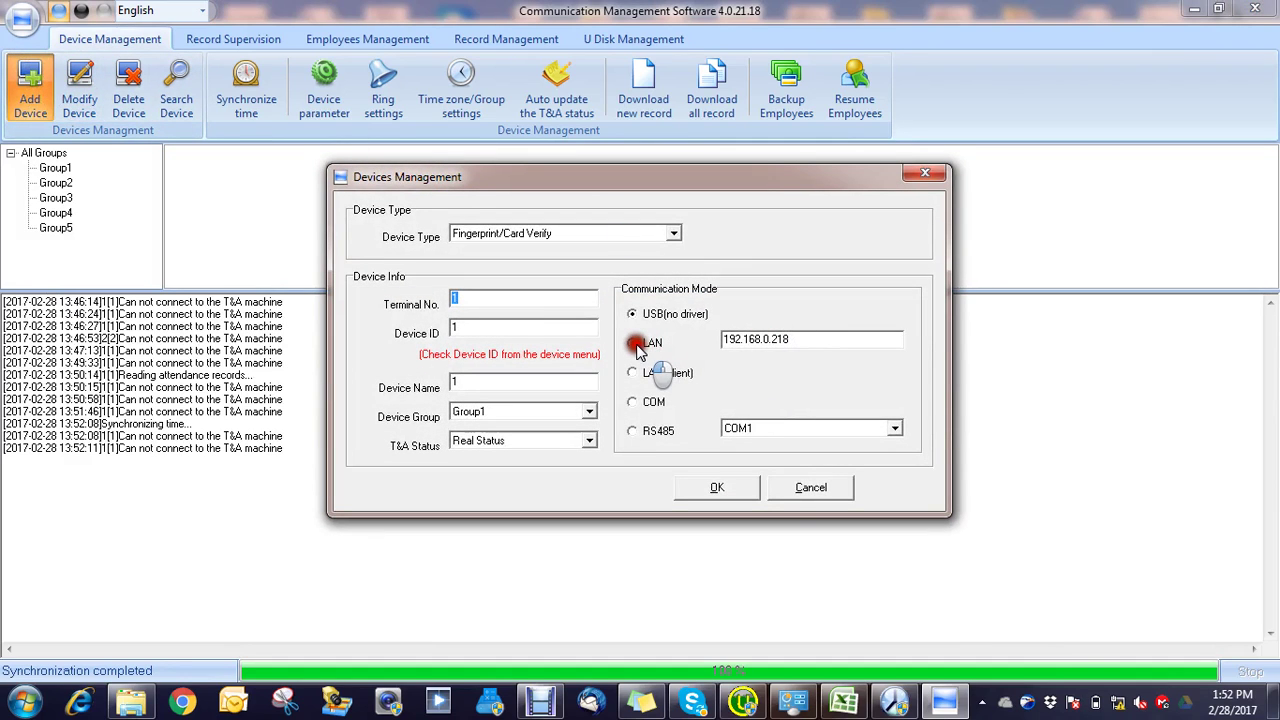
click(723, 489)
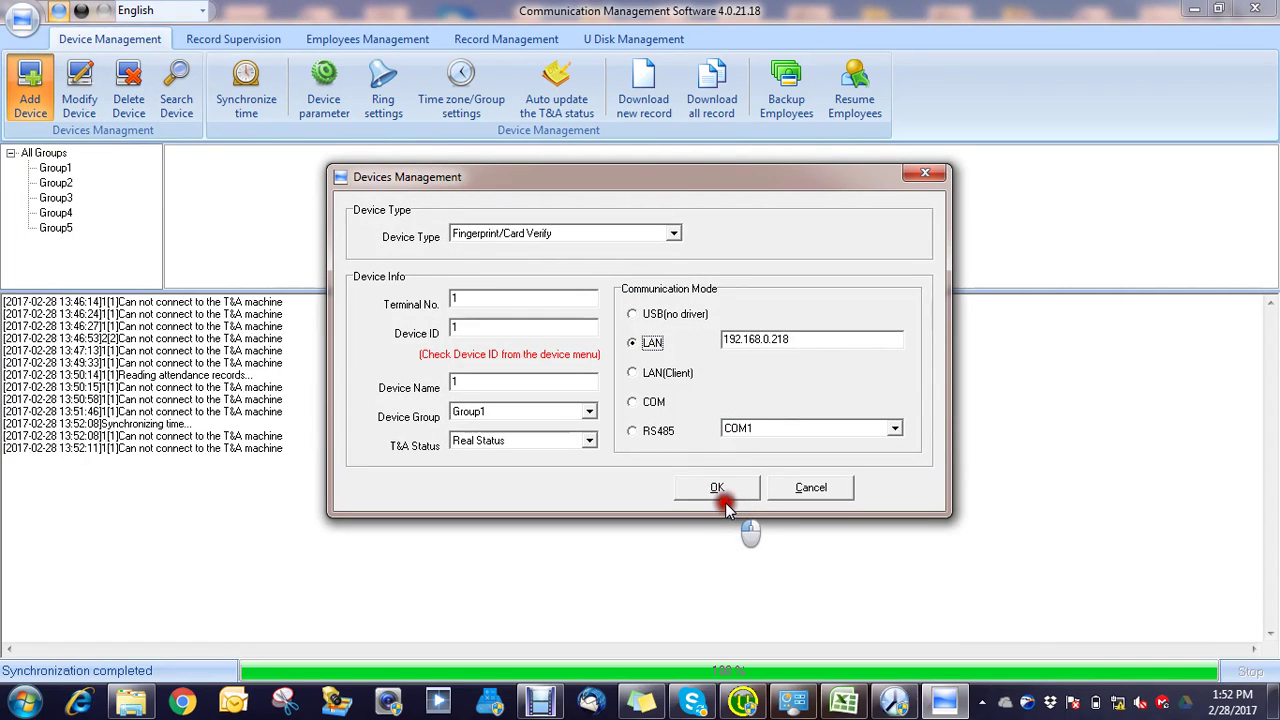
click(726, 487)
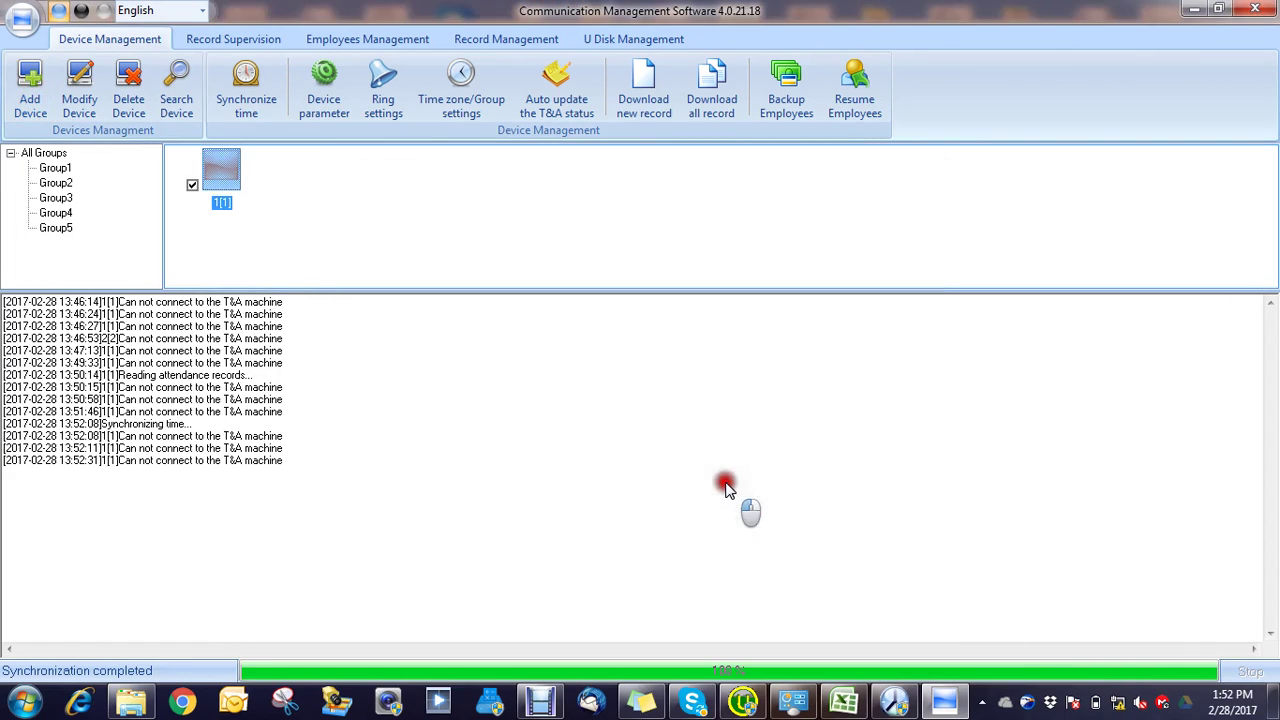
Step: Delete the newly added device 1[1] from the list
mouse_move(260, 186)
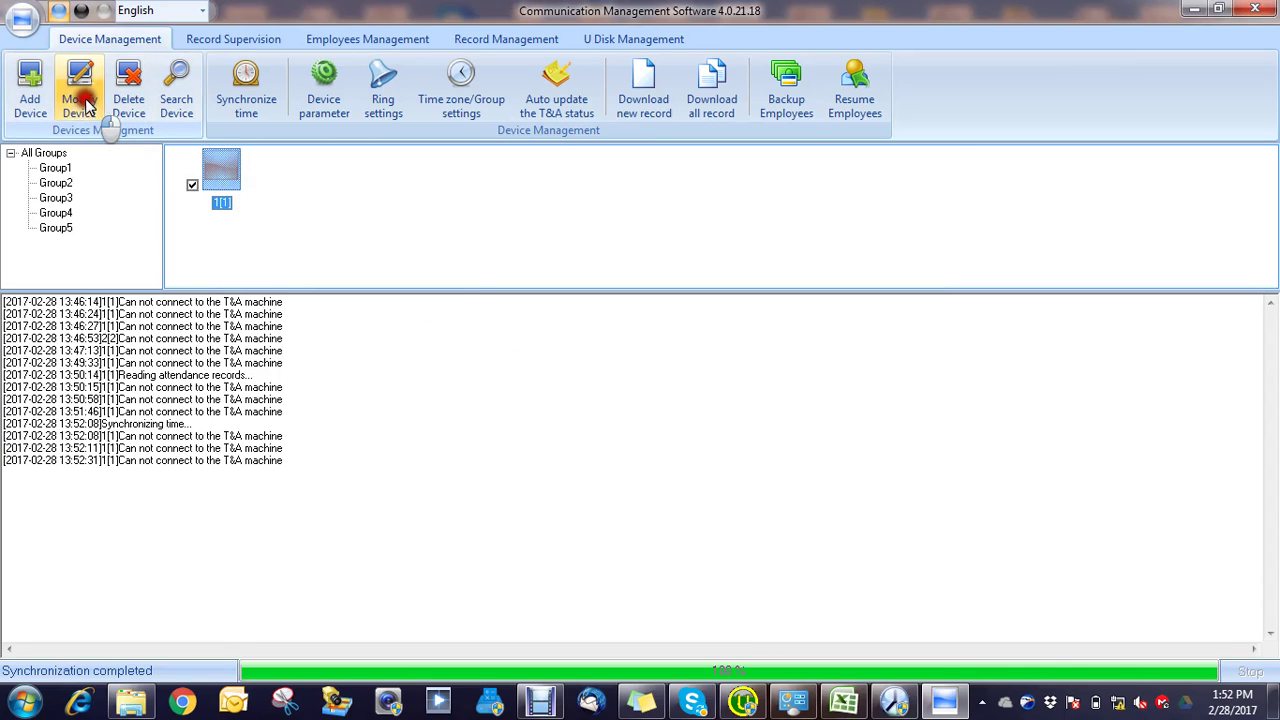
click(30, 86)
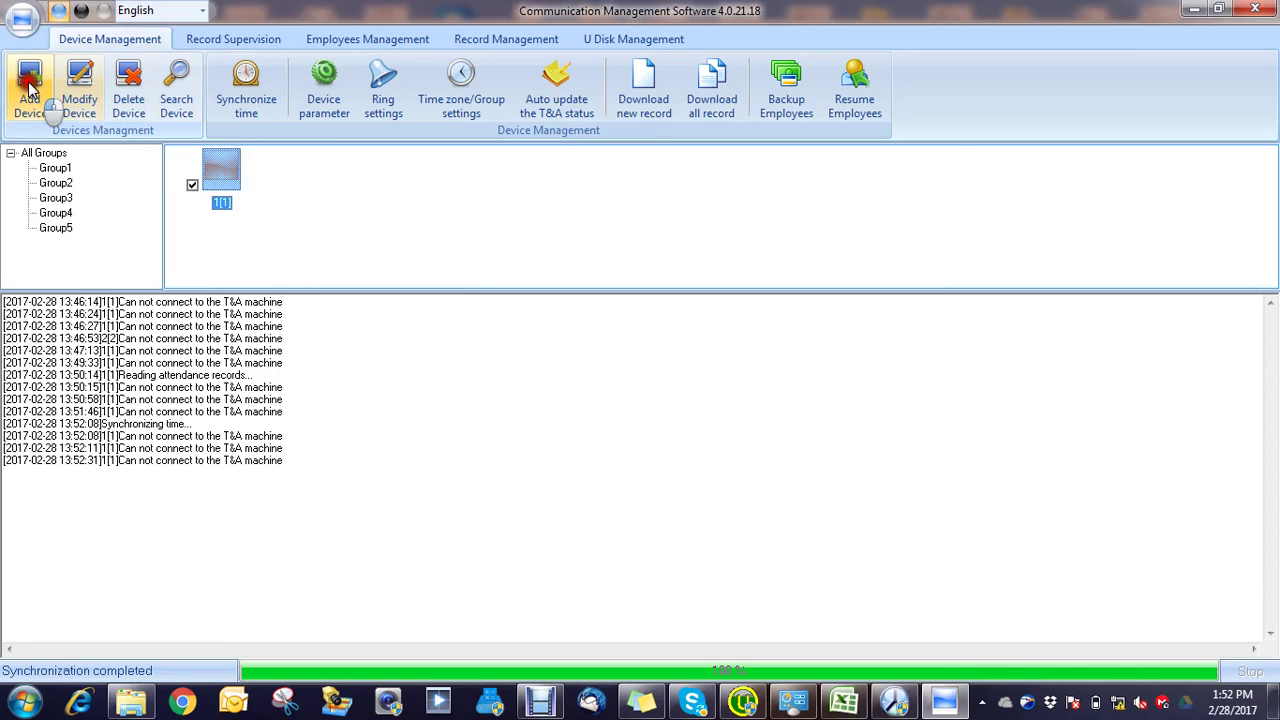
click(132, 90)
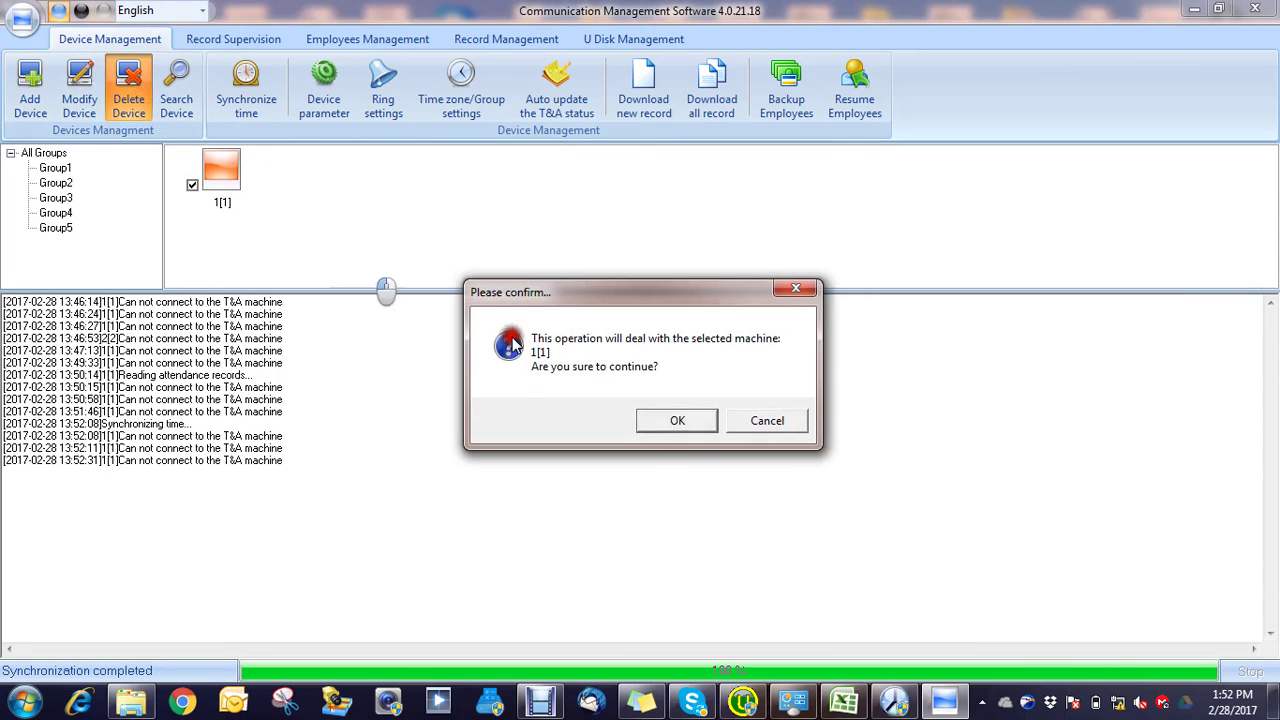
click(679, 420)
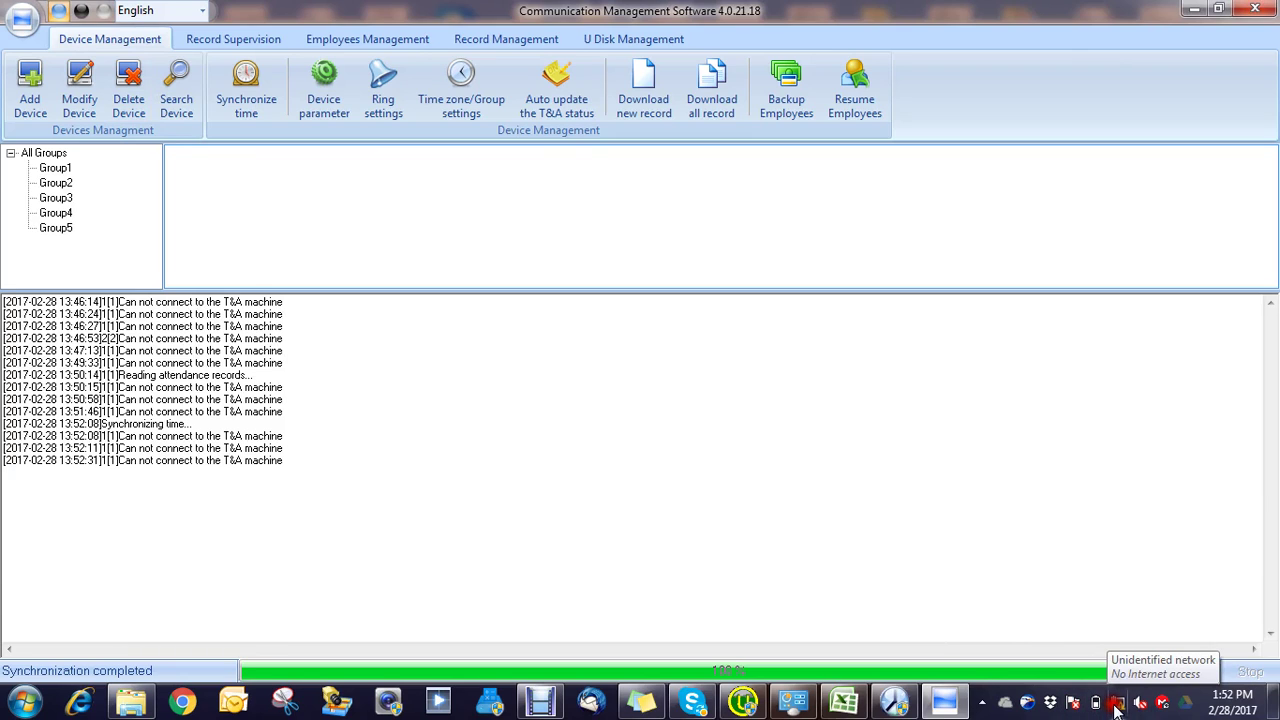
Step: Check the wireless network list and expand City Center @ LINK BANGLA without connecting
click(1117, 706)
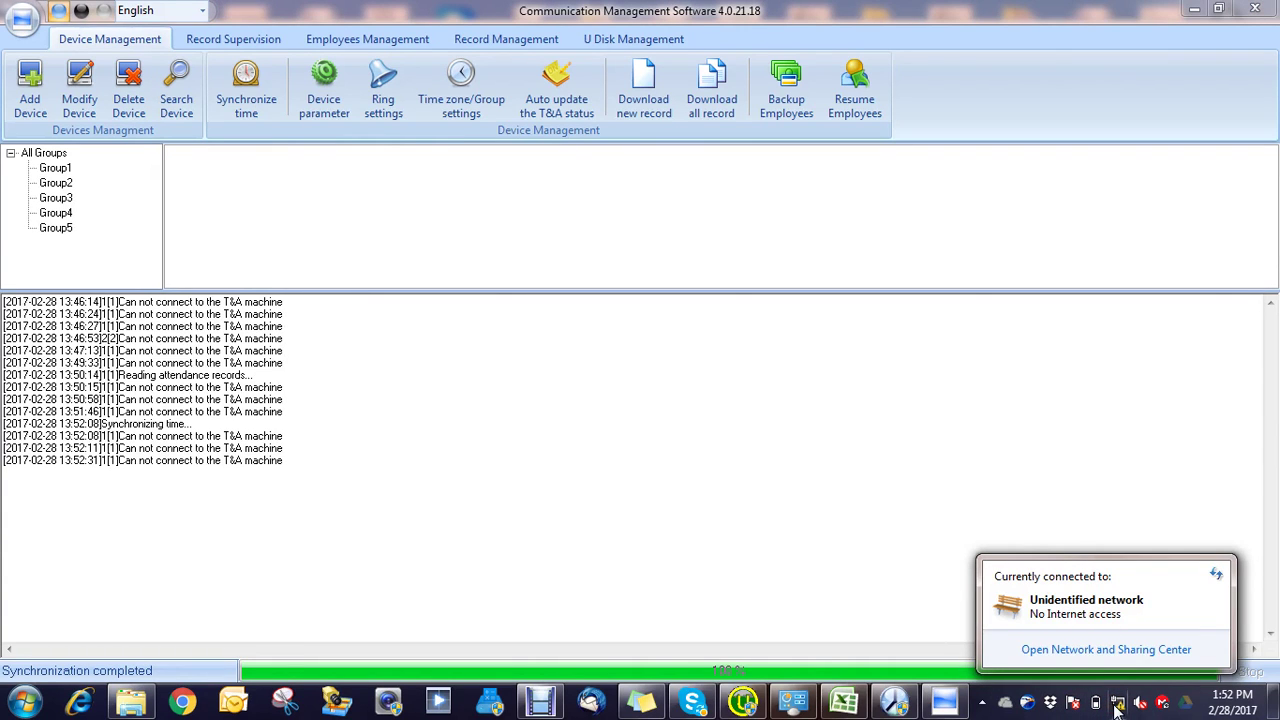
click(1117, 706)
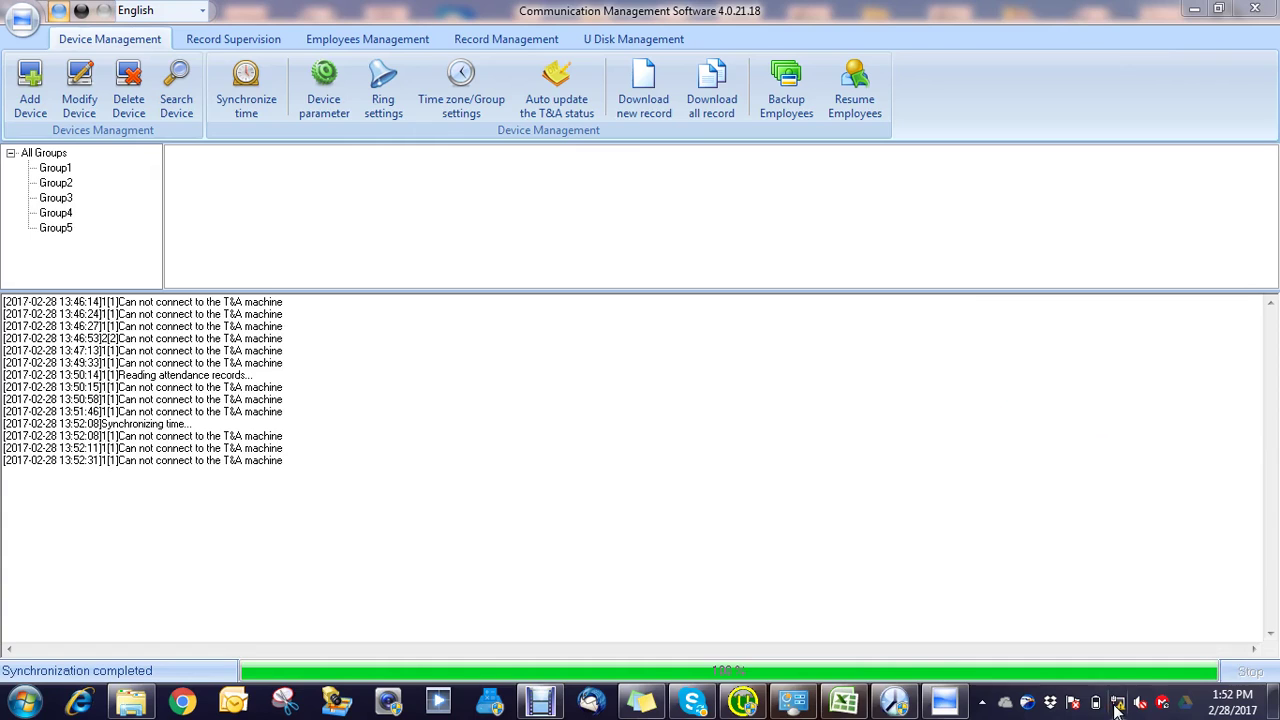
click(1117, 706)
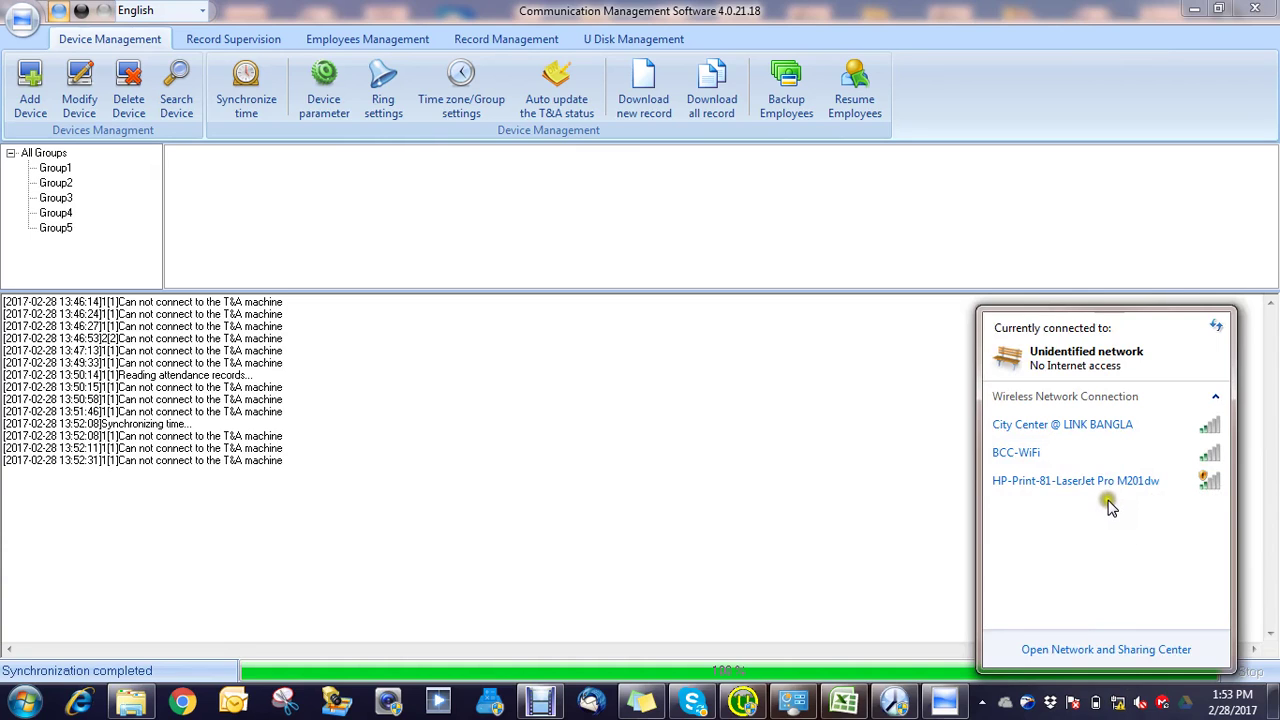
click(1104, 426)
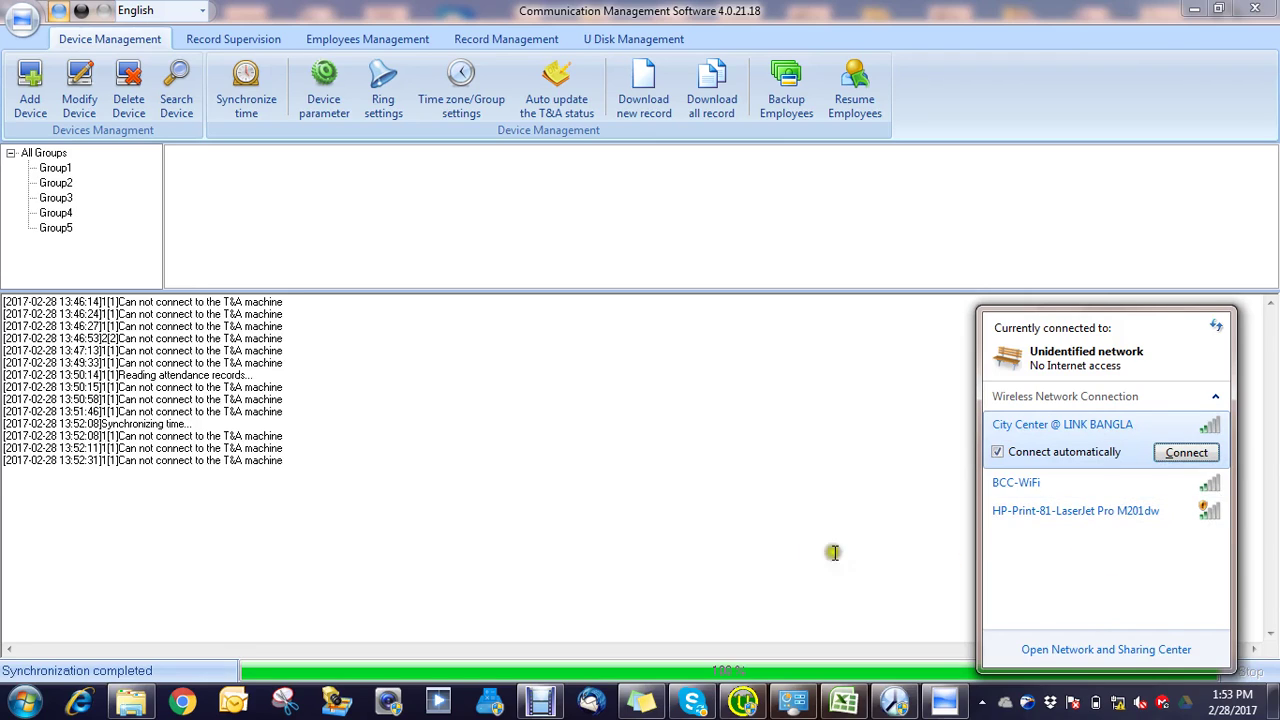
click(800, 553)
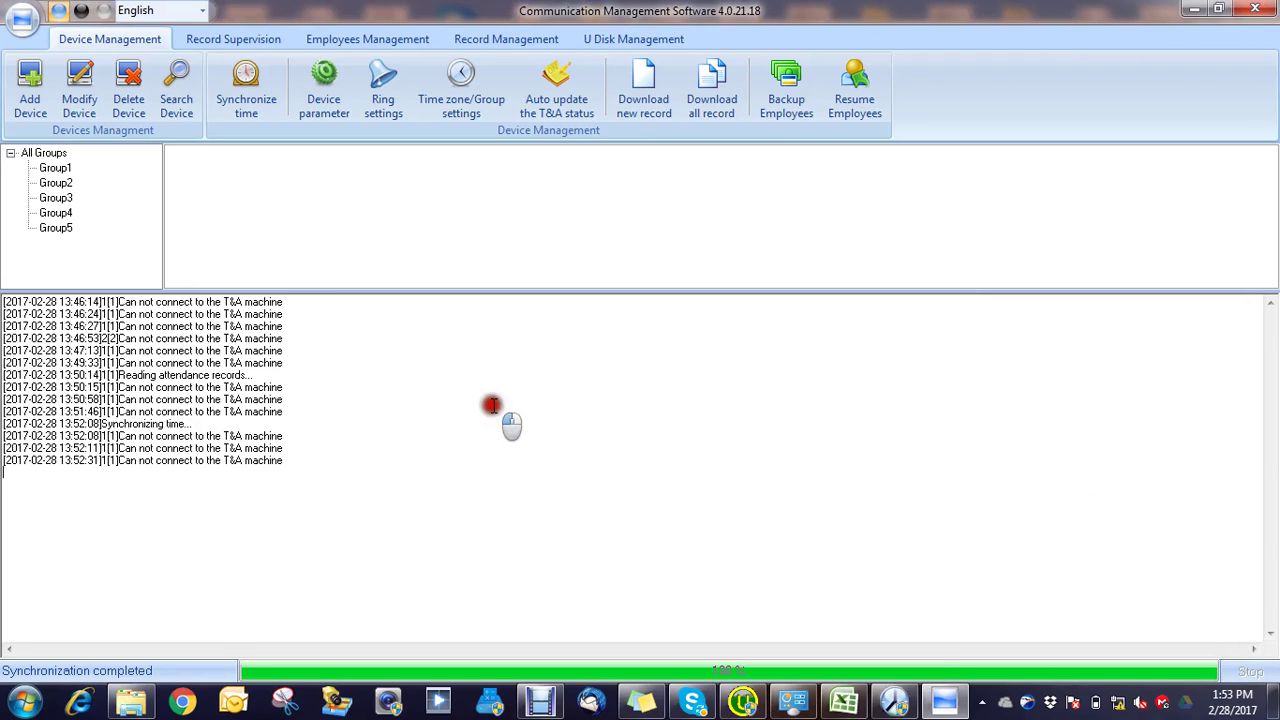
click(13, 154)
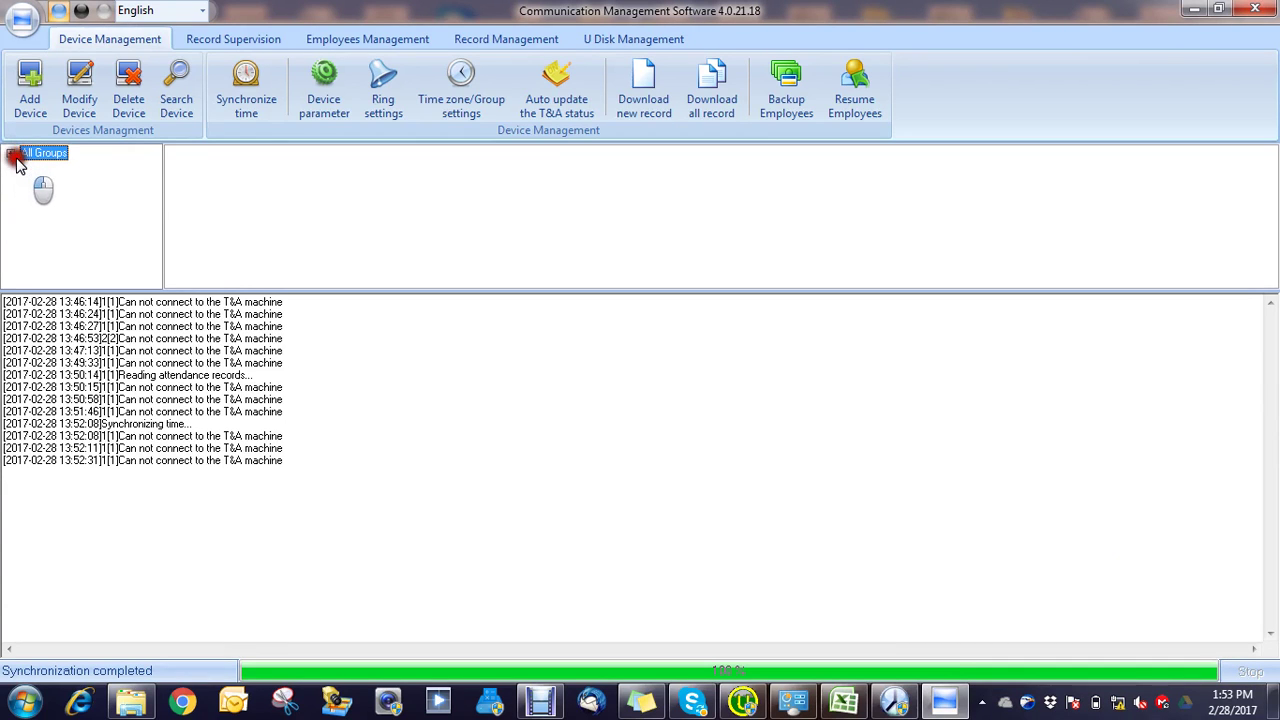
click(12, 154)
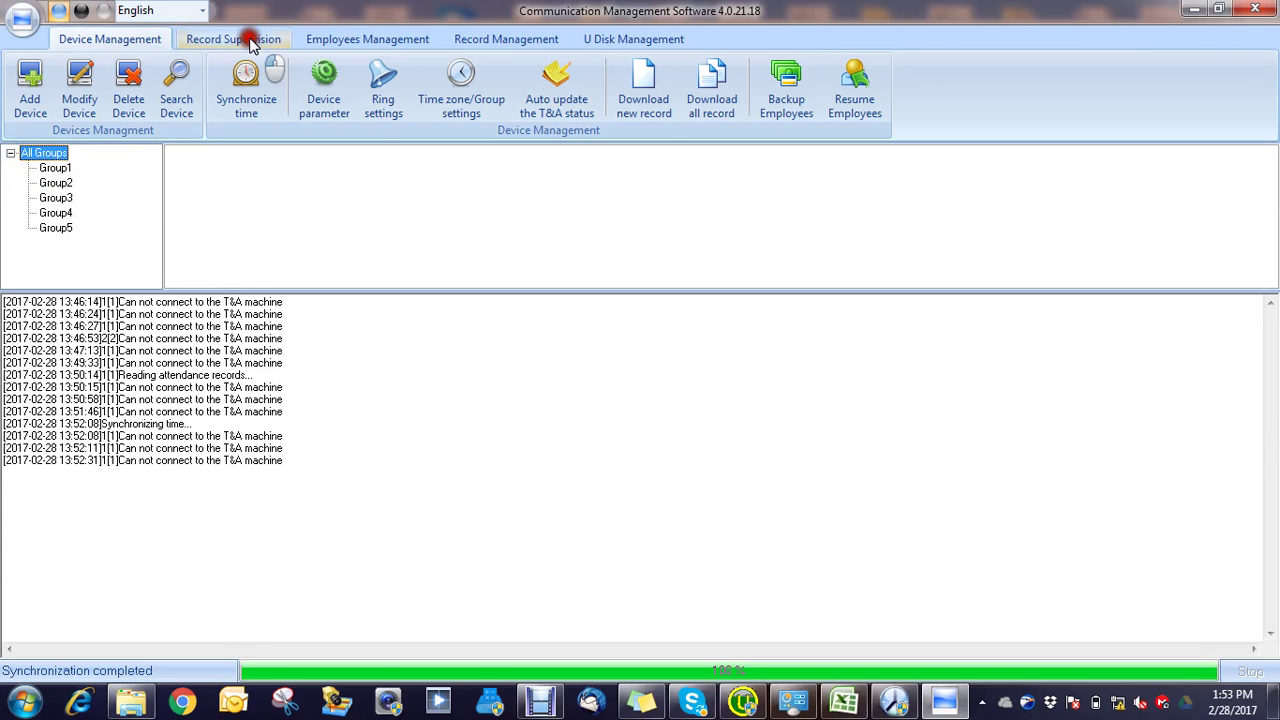
click(310, 88)
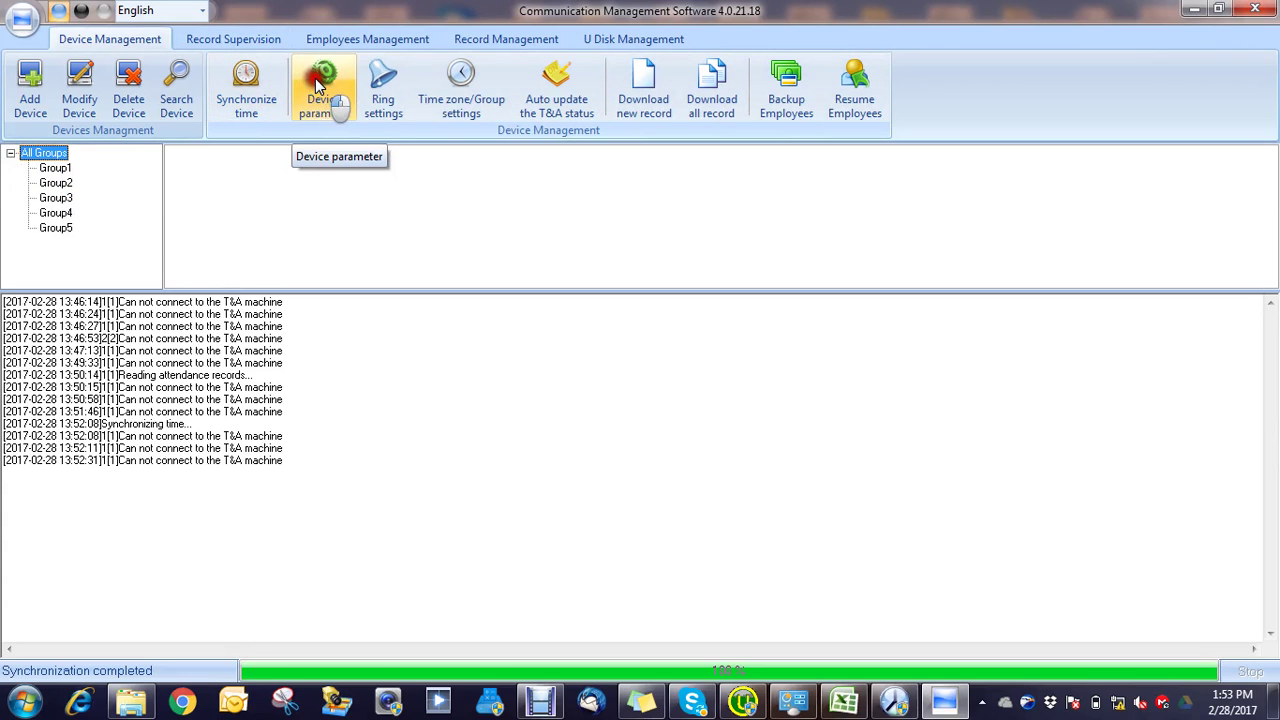
click(315, 84)
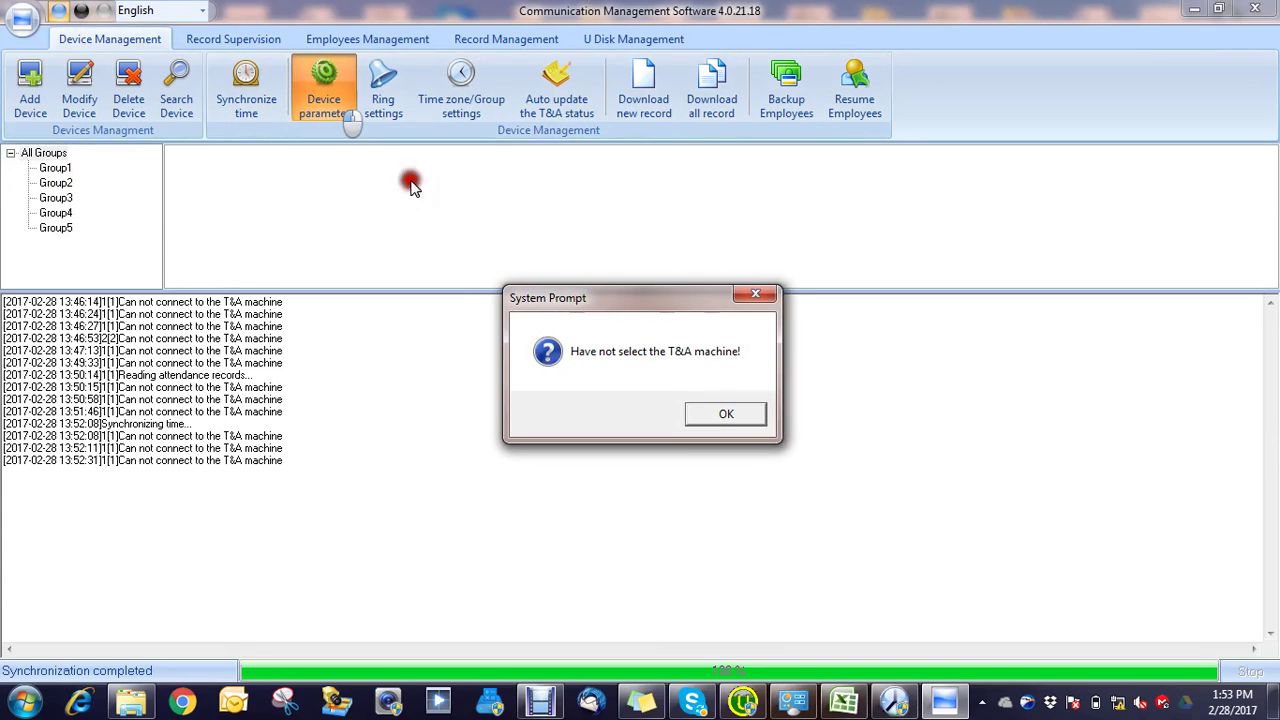
click(720, 414)
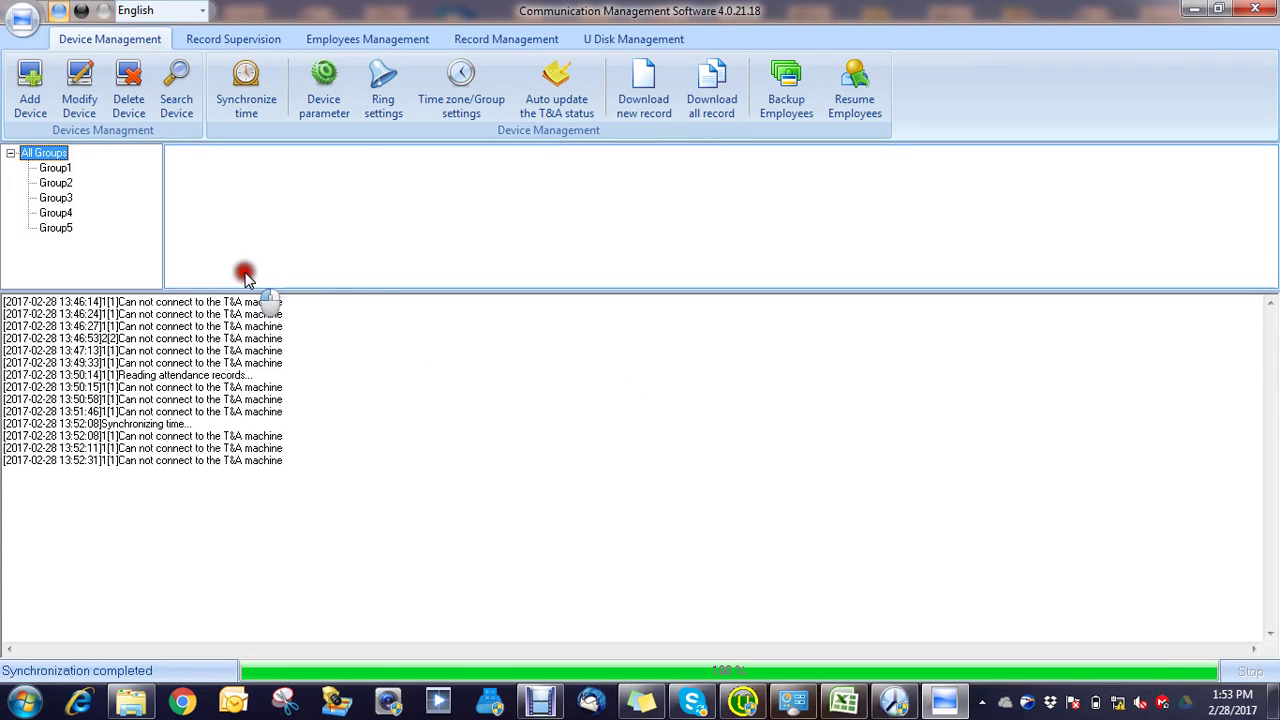
mouse_move(245, 277)
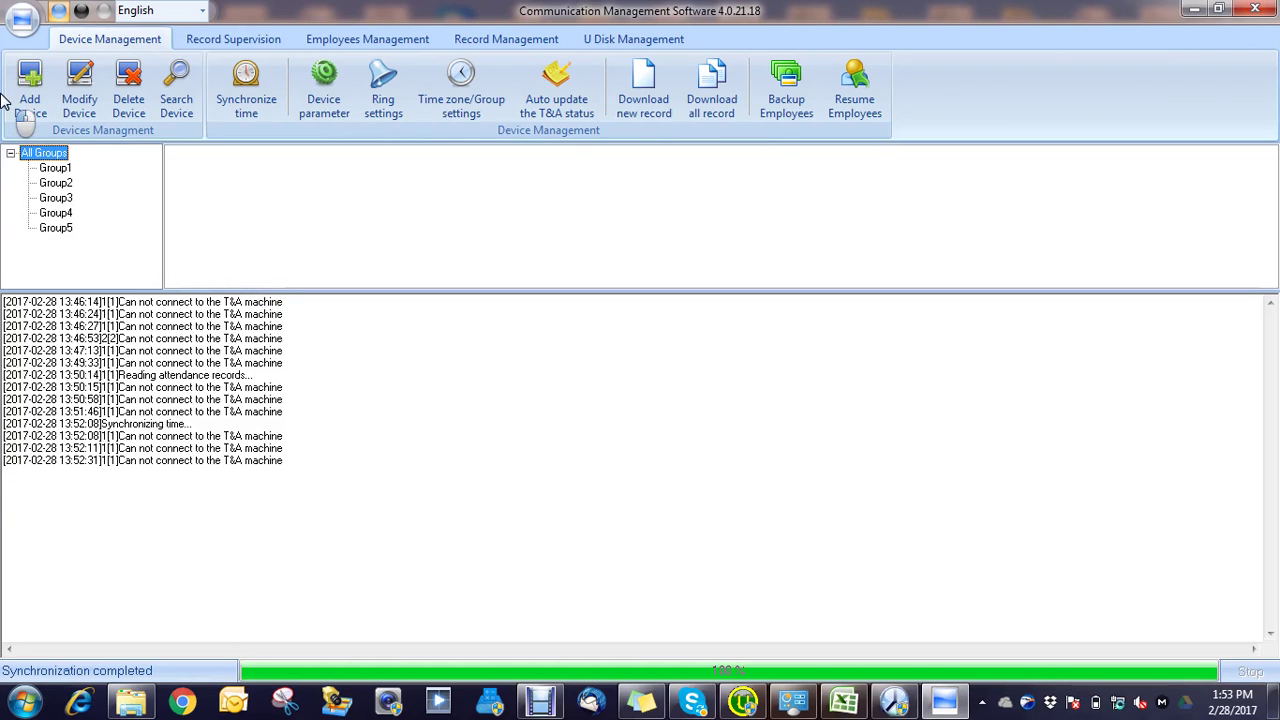
Step: Add the found TC-C-N terminal at 192.168.0.218 as a LAN device
click(176, 88)
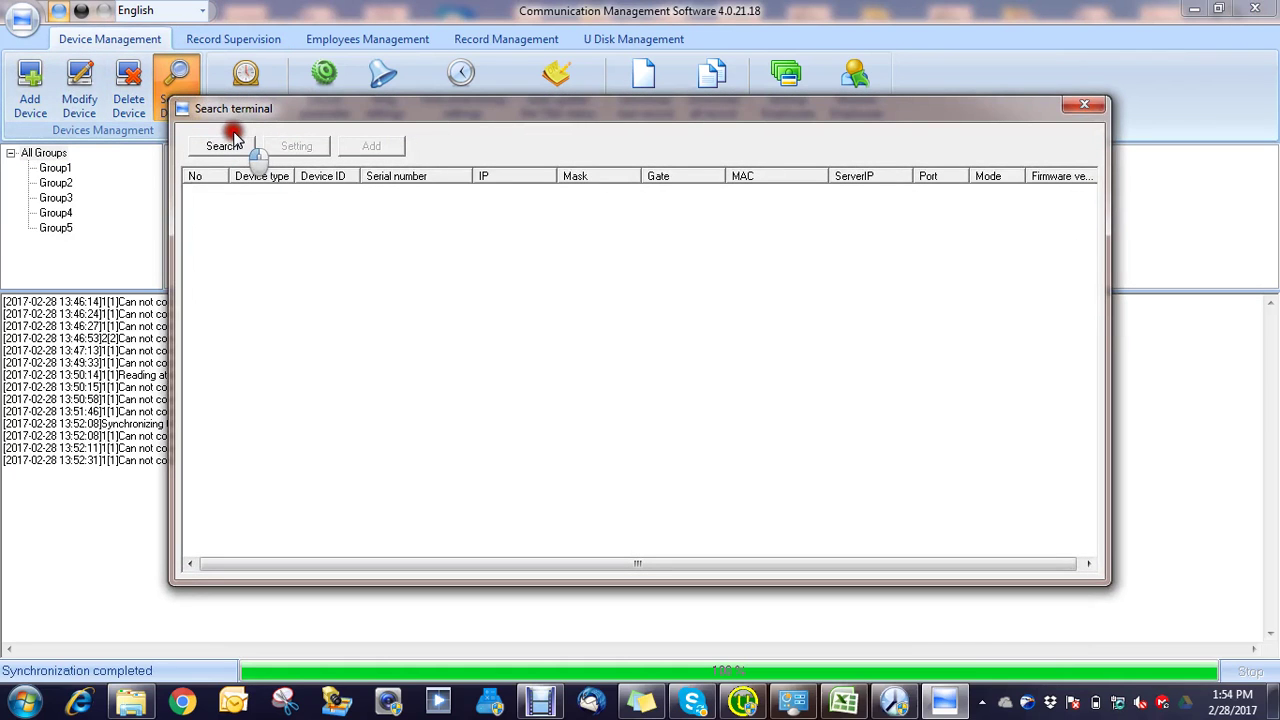
click(238, 147)
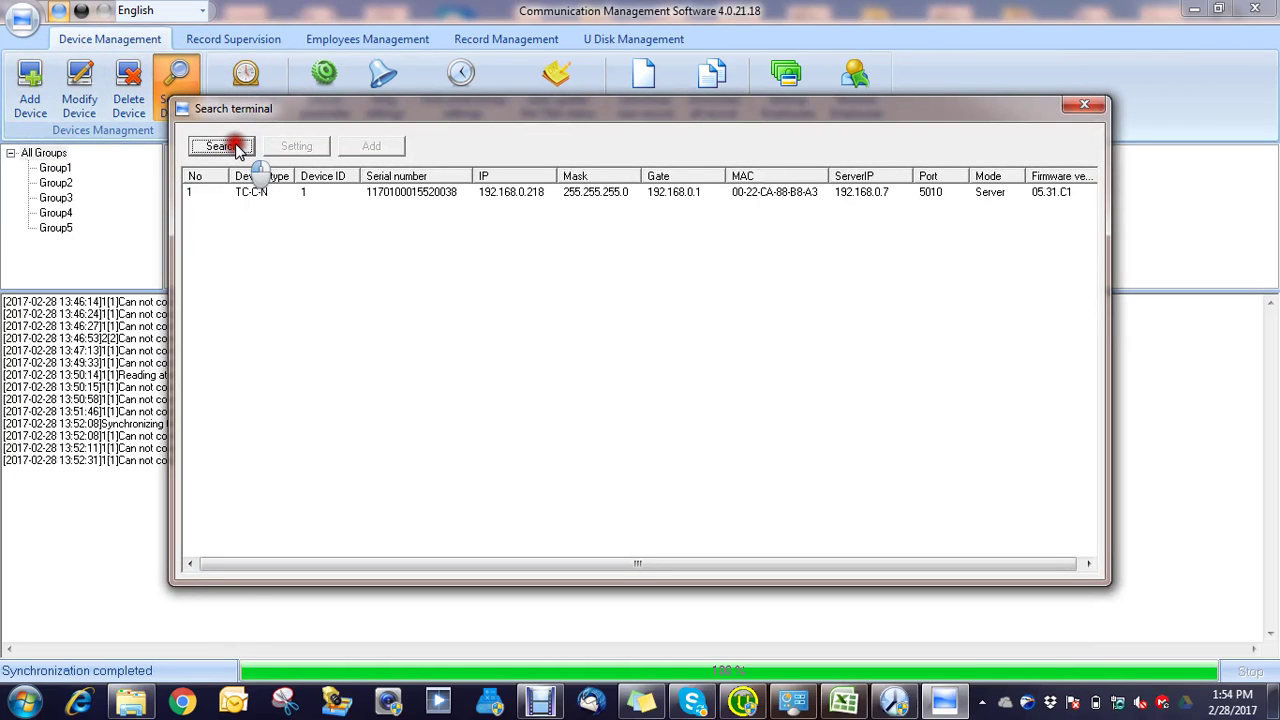
click(418, 228)
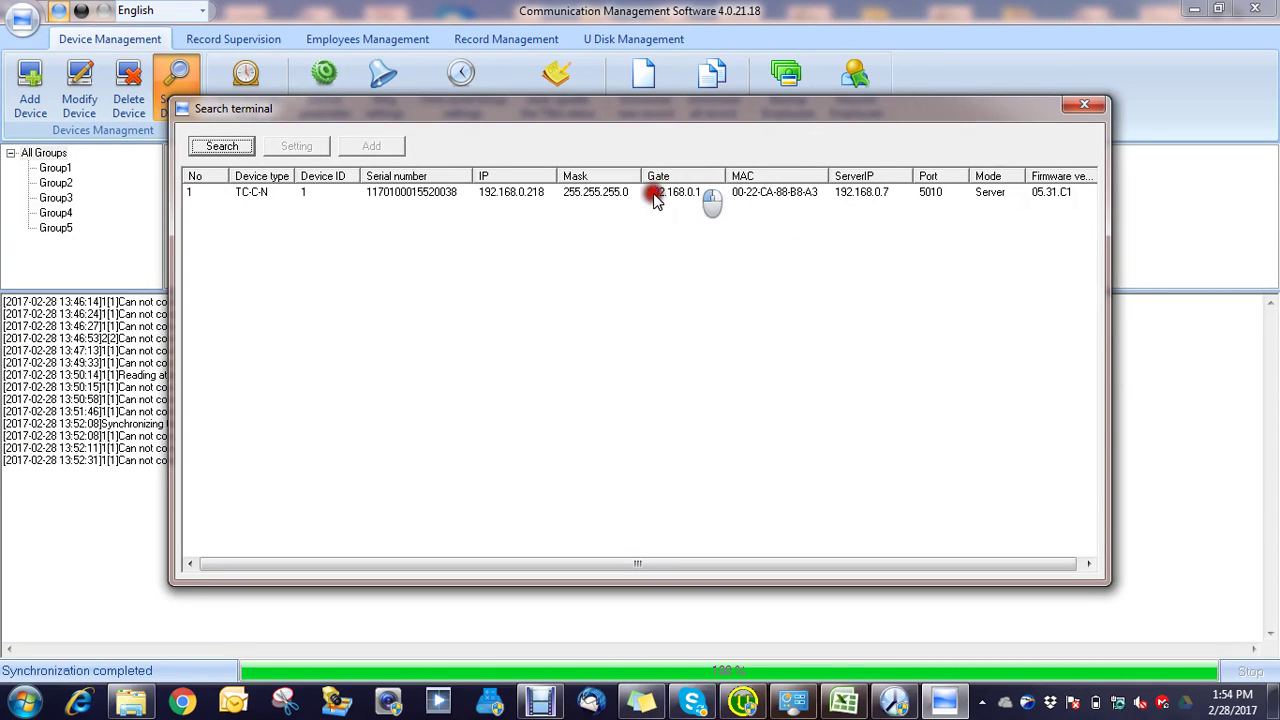
click(622, 193)
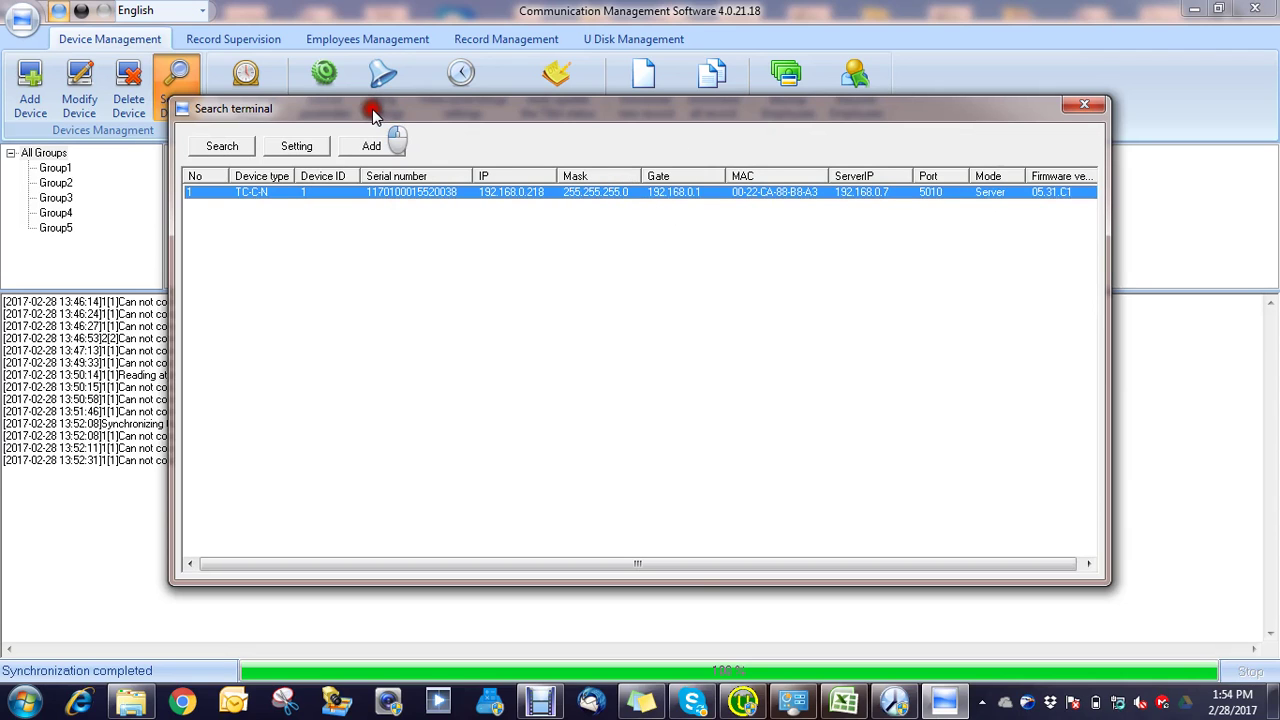
click(366, 146)
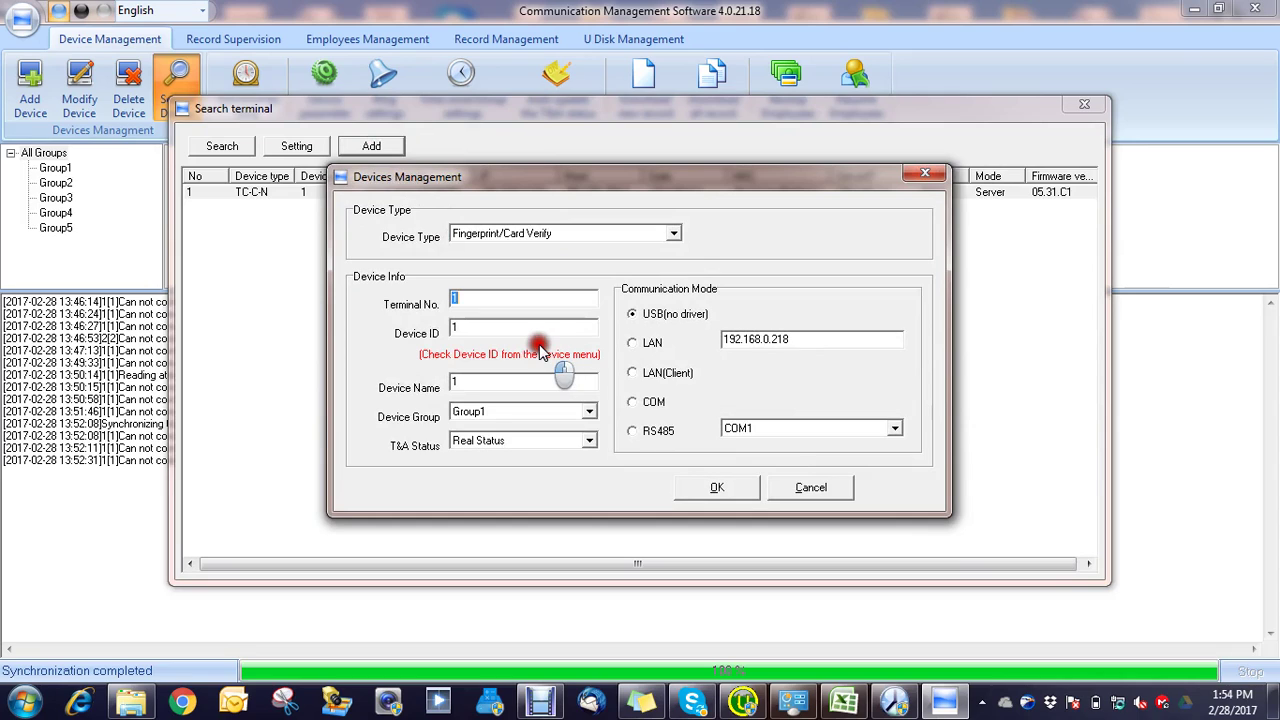
click(631, 345)
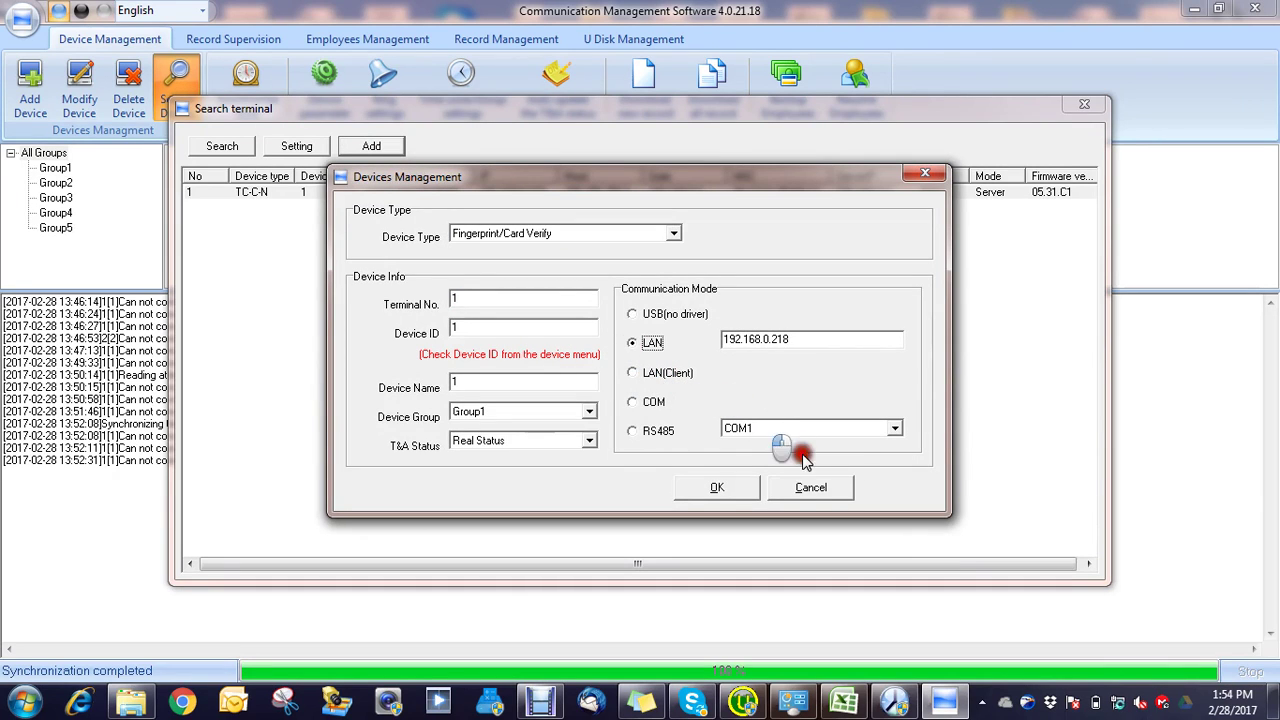
click(738, 488)
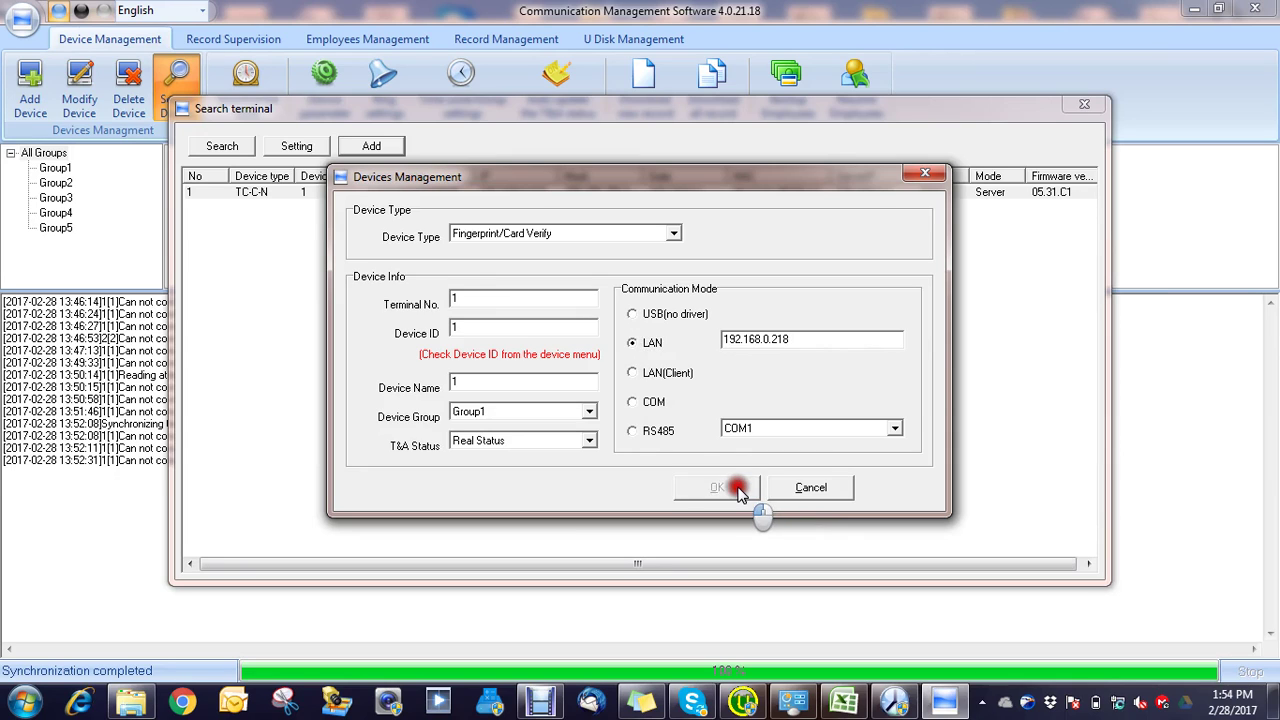
click(1016, 264)
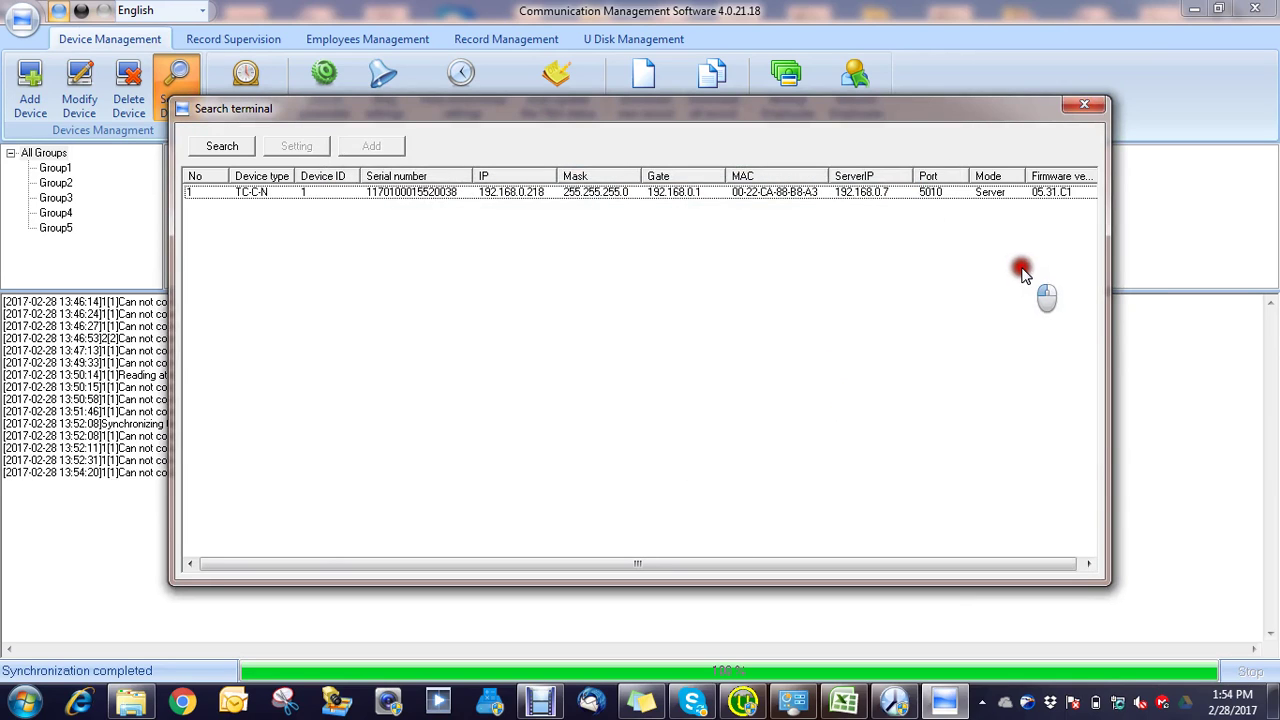
click(1090, 107)
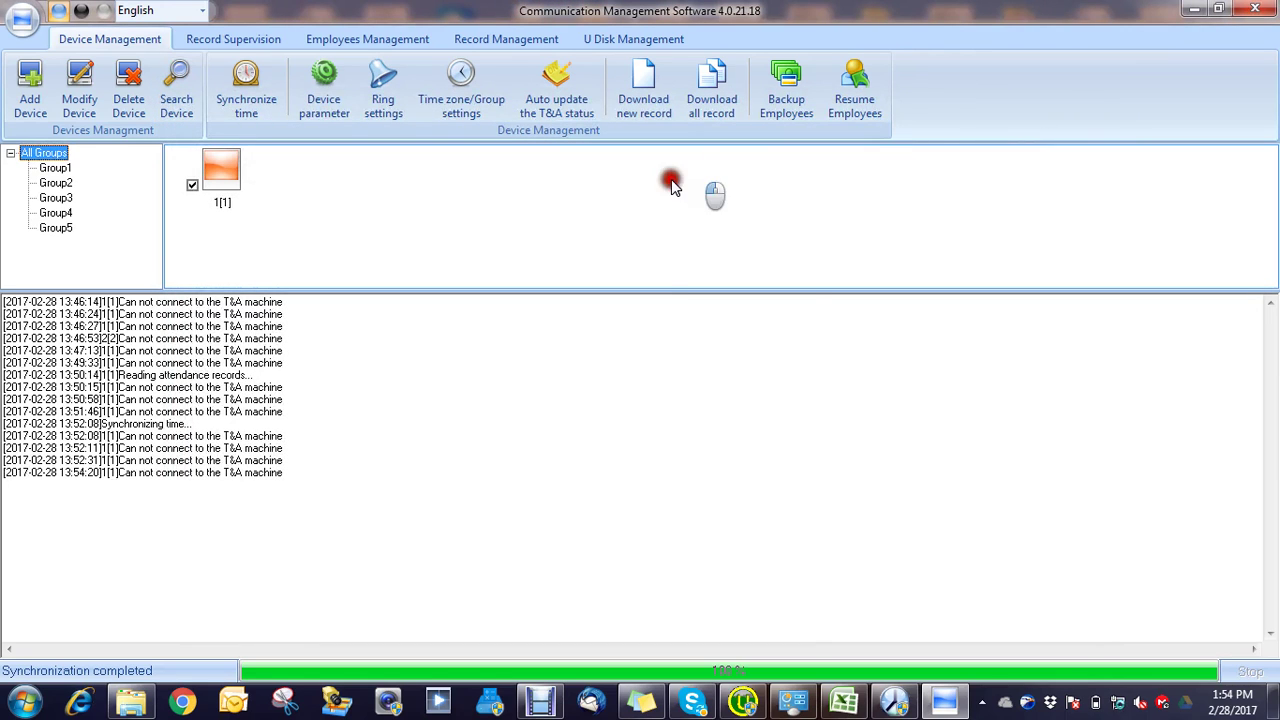
Step: Delete the newly added device 1[1] from the device list
click(217, 163)
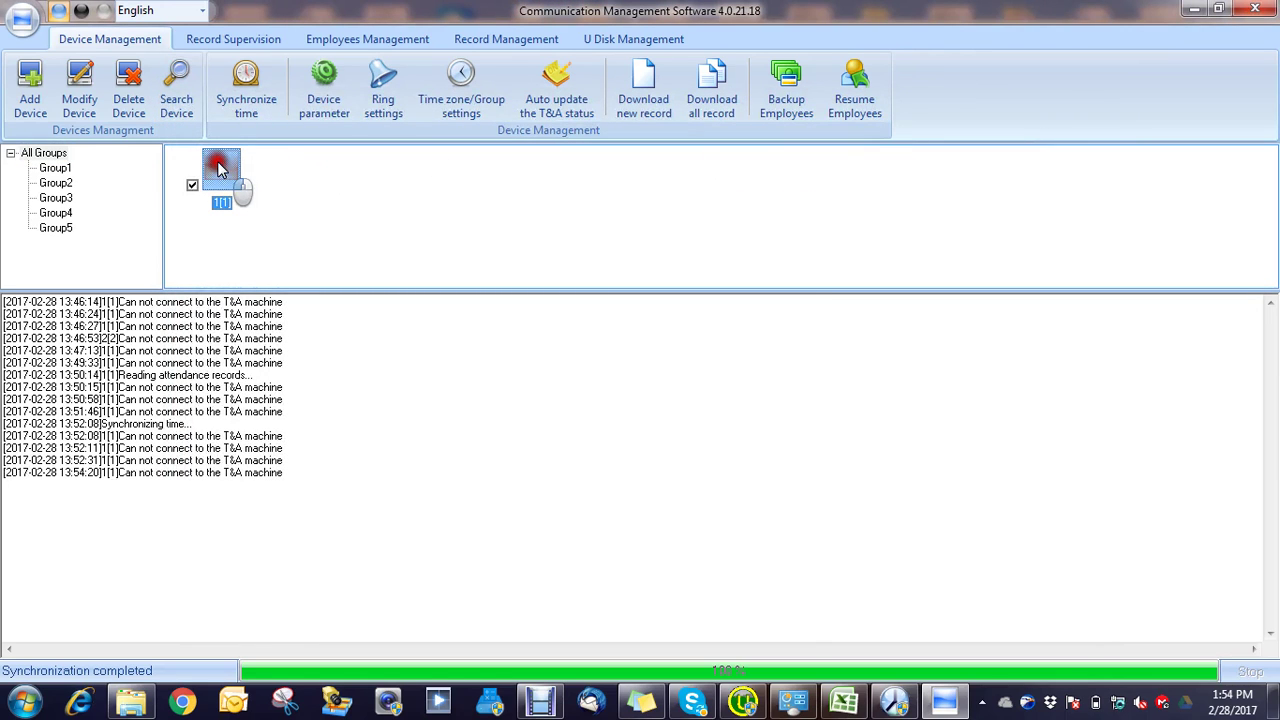
click(131, 95)
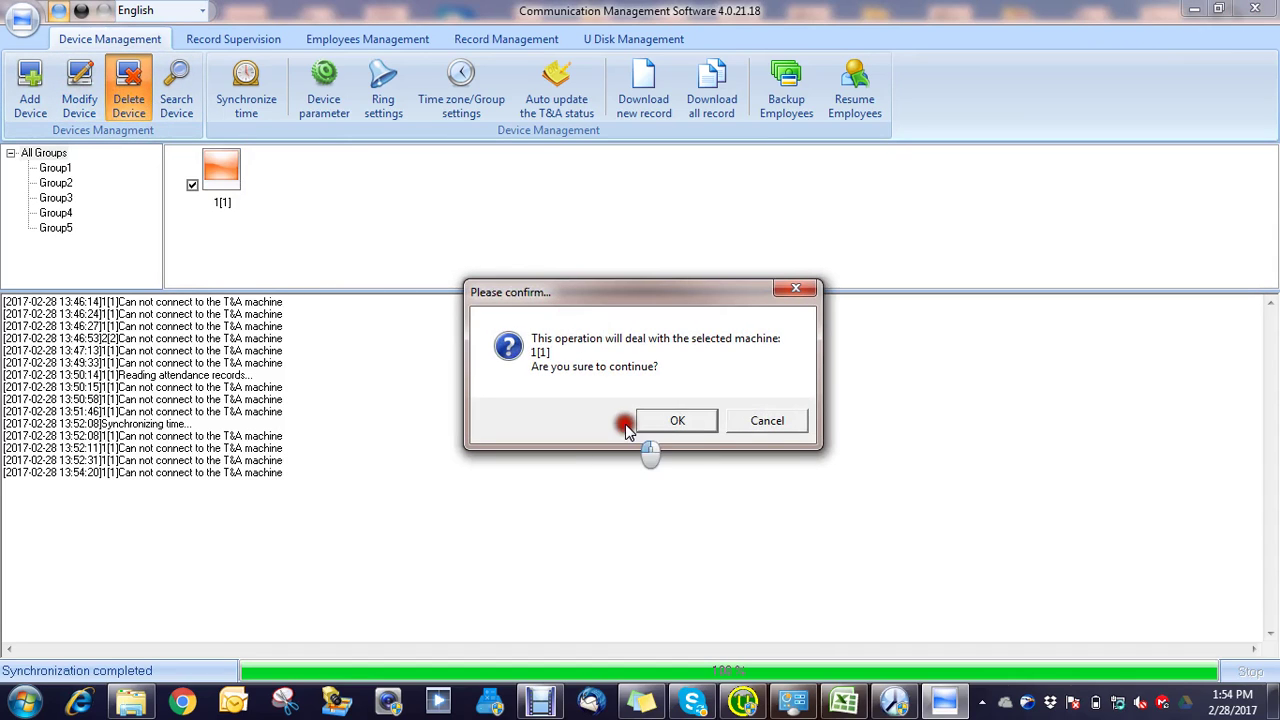
click(675, 422)
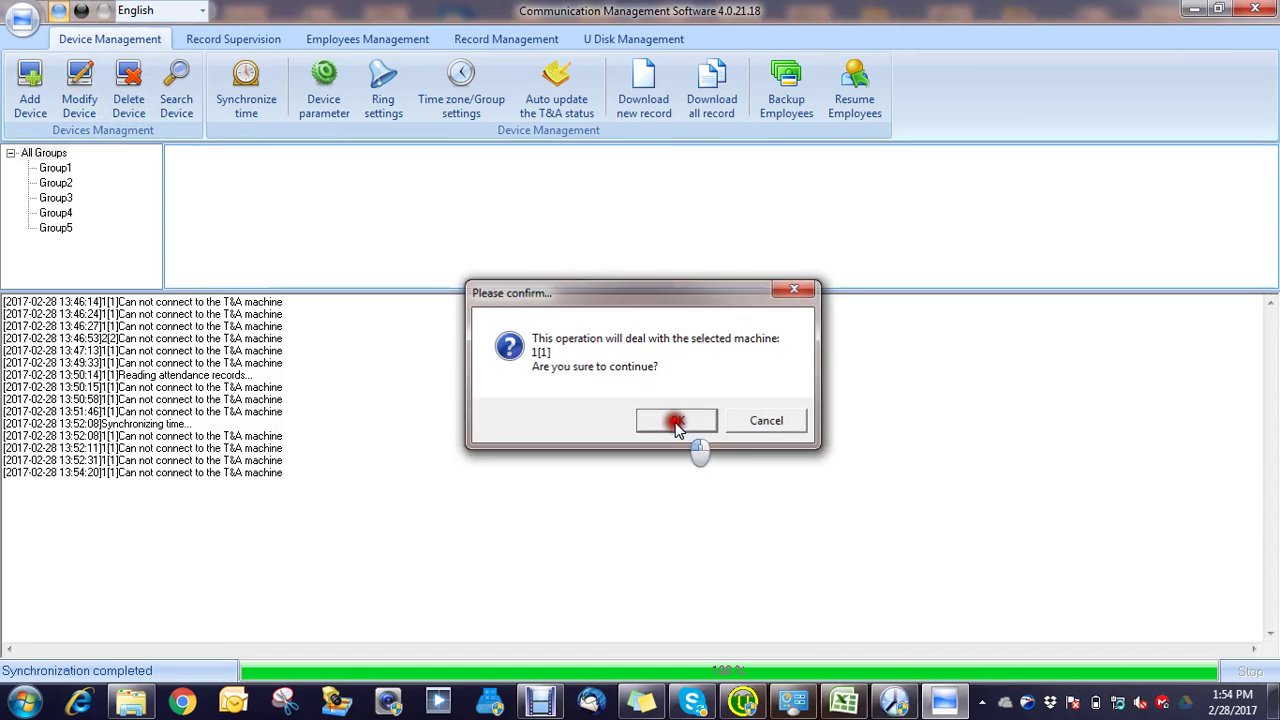
click(175, 95)
Step: Run the terminal search to list the TC-C-N device at 192.168.0.218, port 5010
click(222, 145)
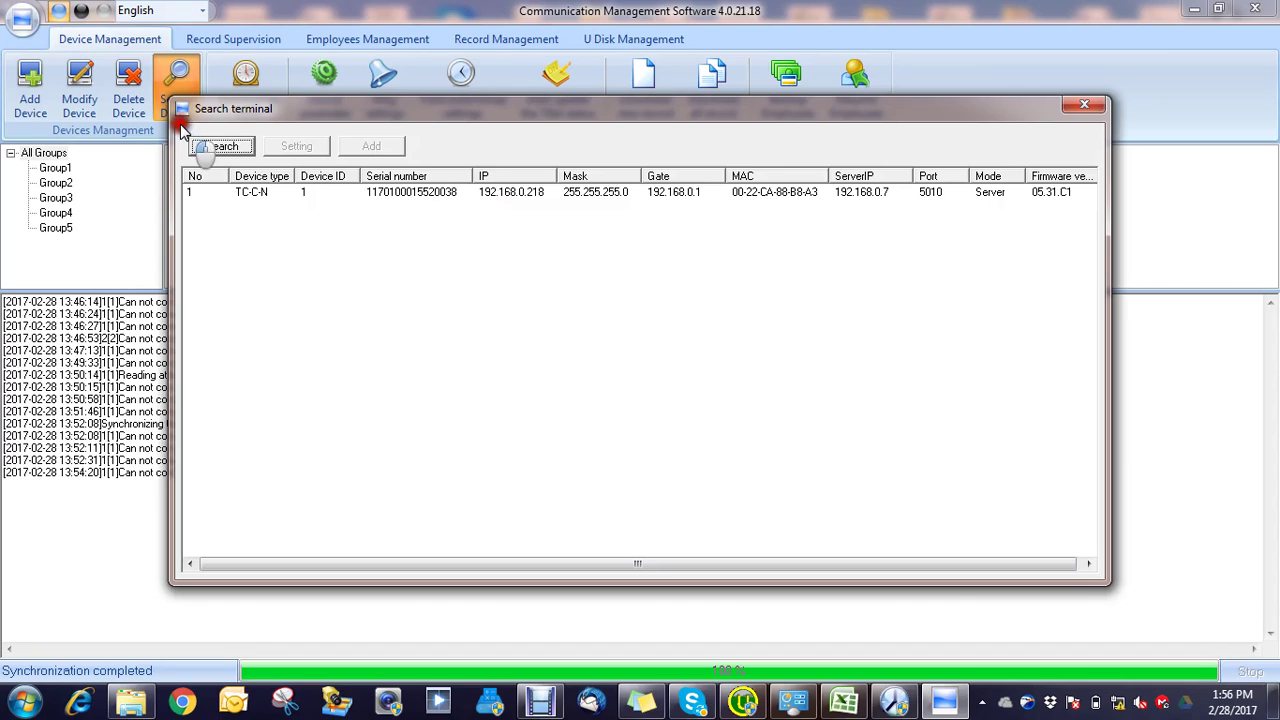
Step: Re-add the TC-C-N terminal at 192.168.1.218 as a LAN device
click(220, 147)
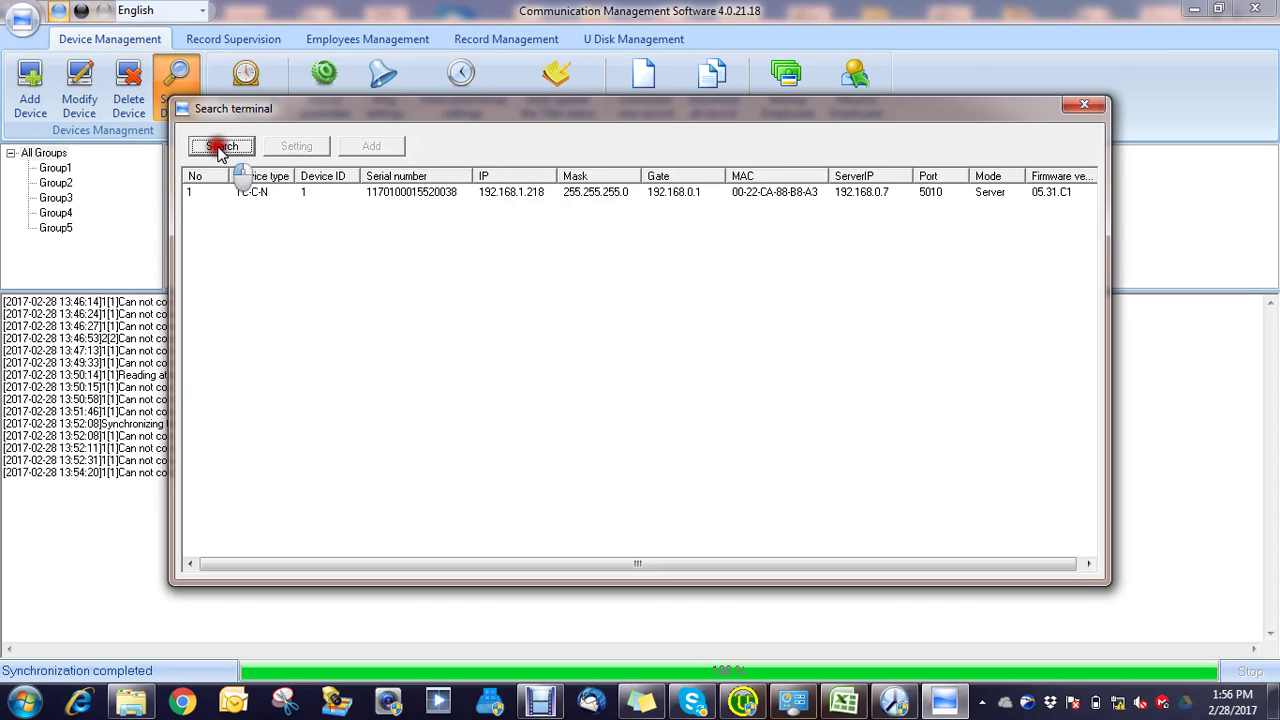
click(540, 192)
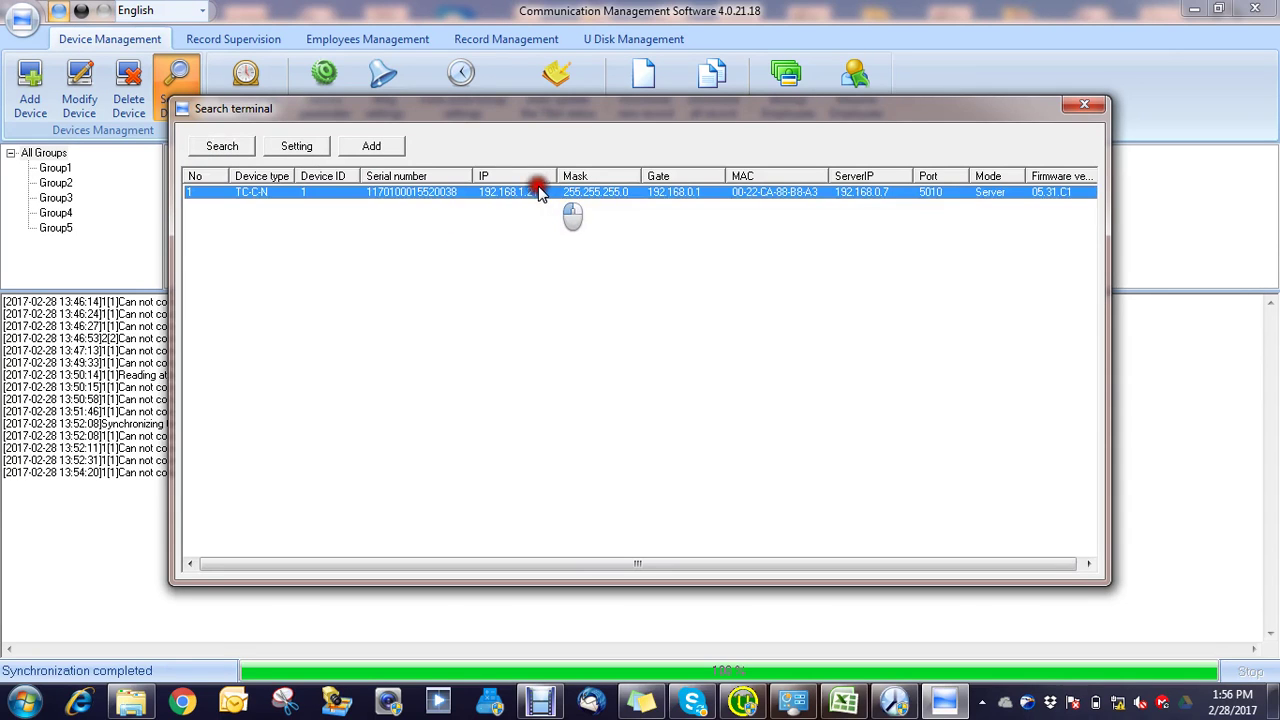
click(372, 146)
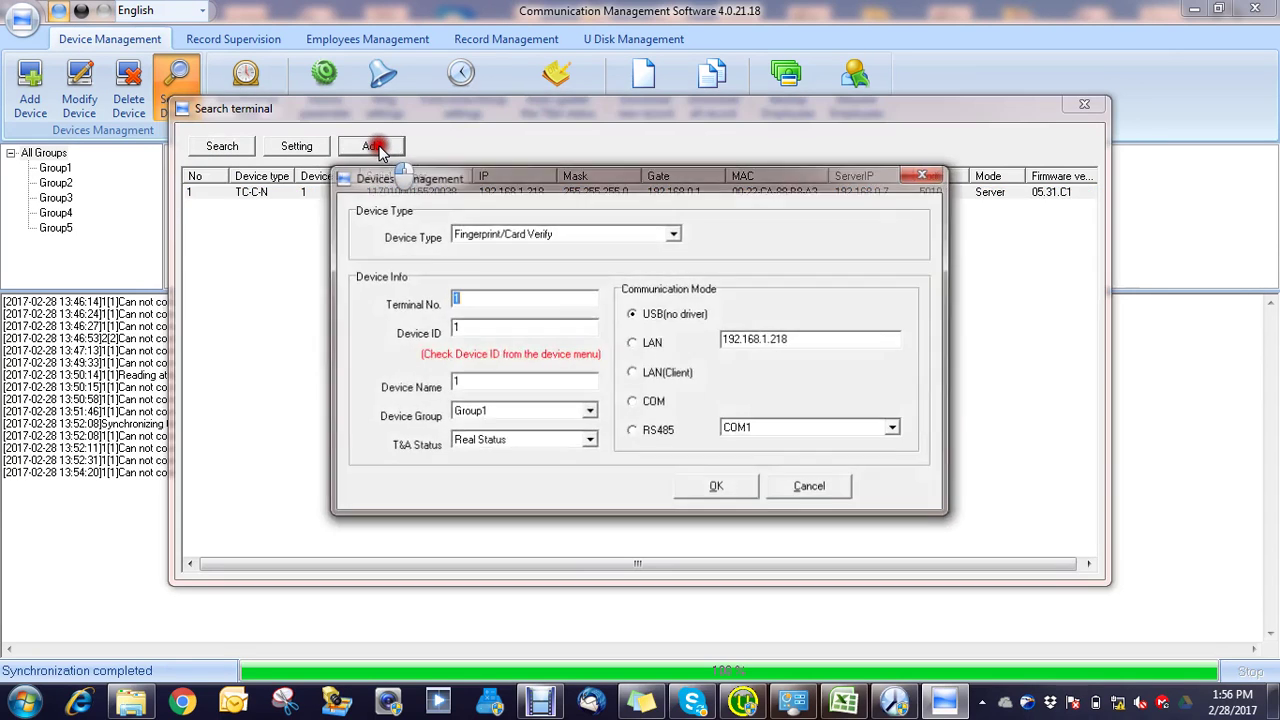
click(631, 343)
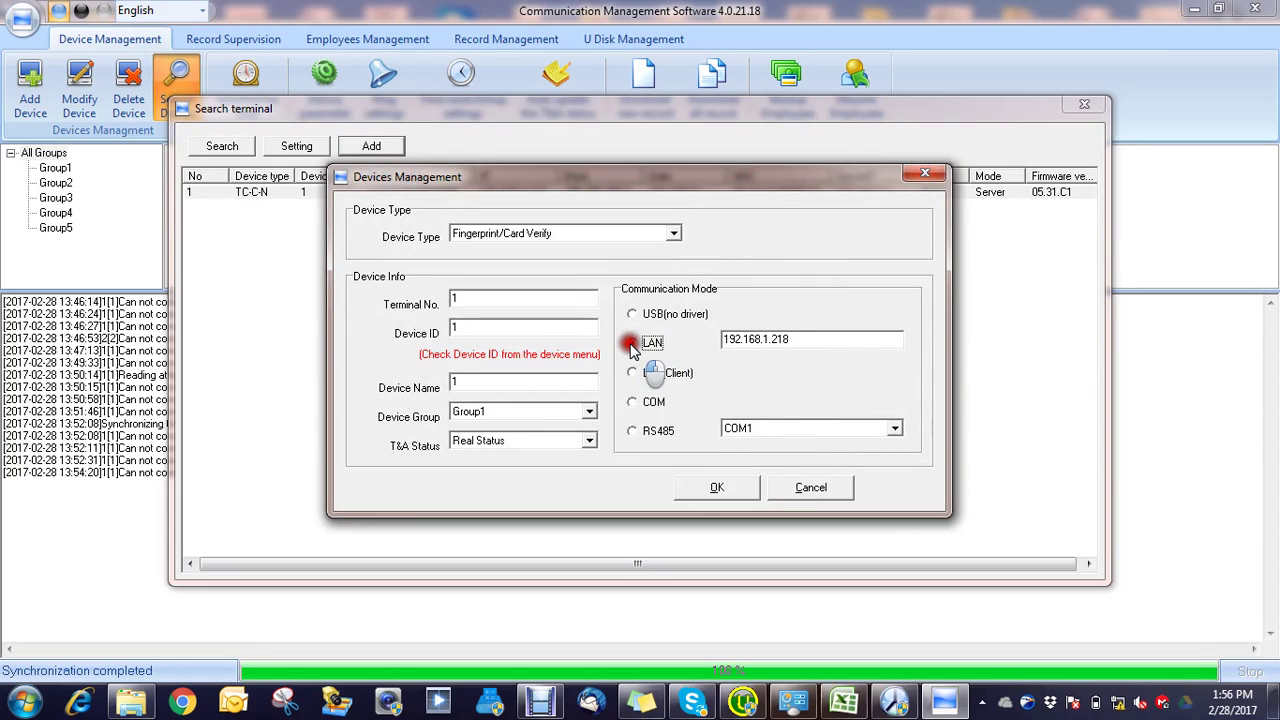
click(718, 488)
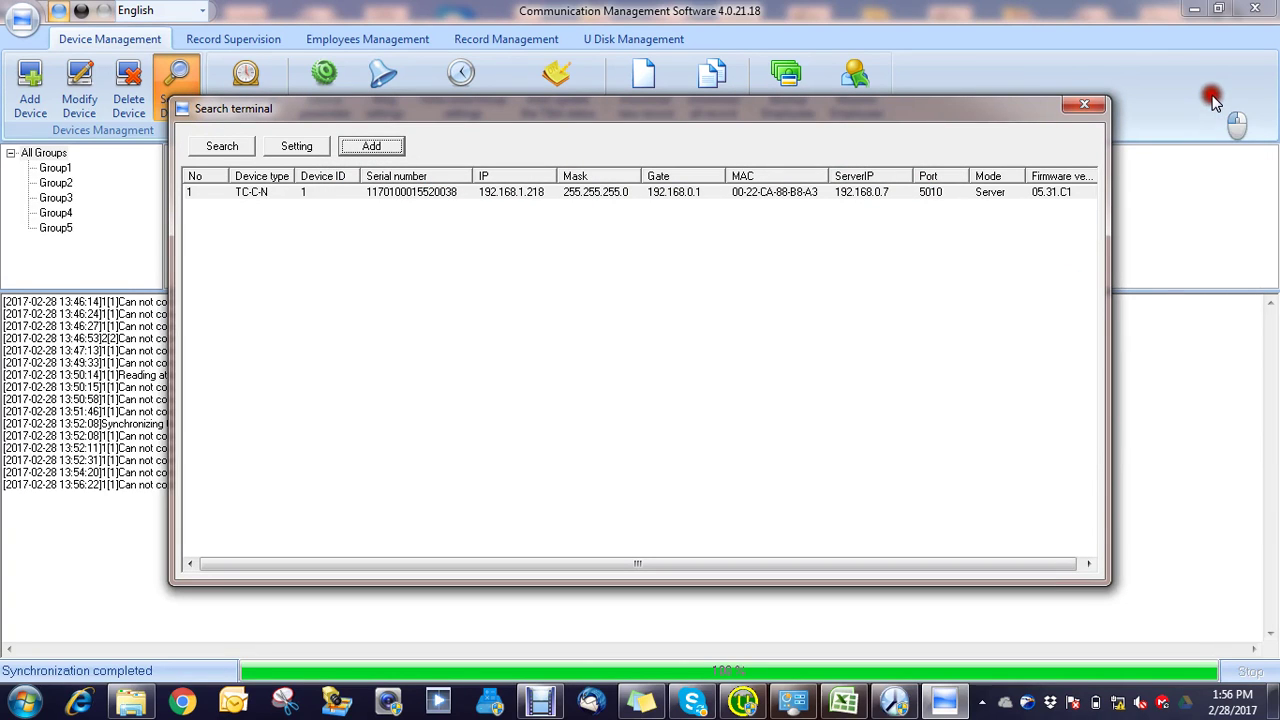
click(1083, 106)
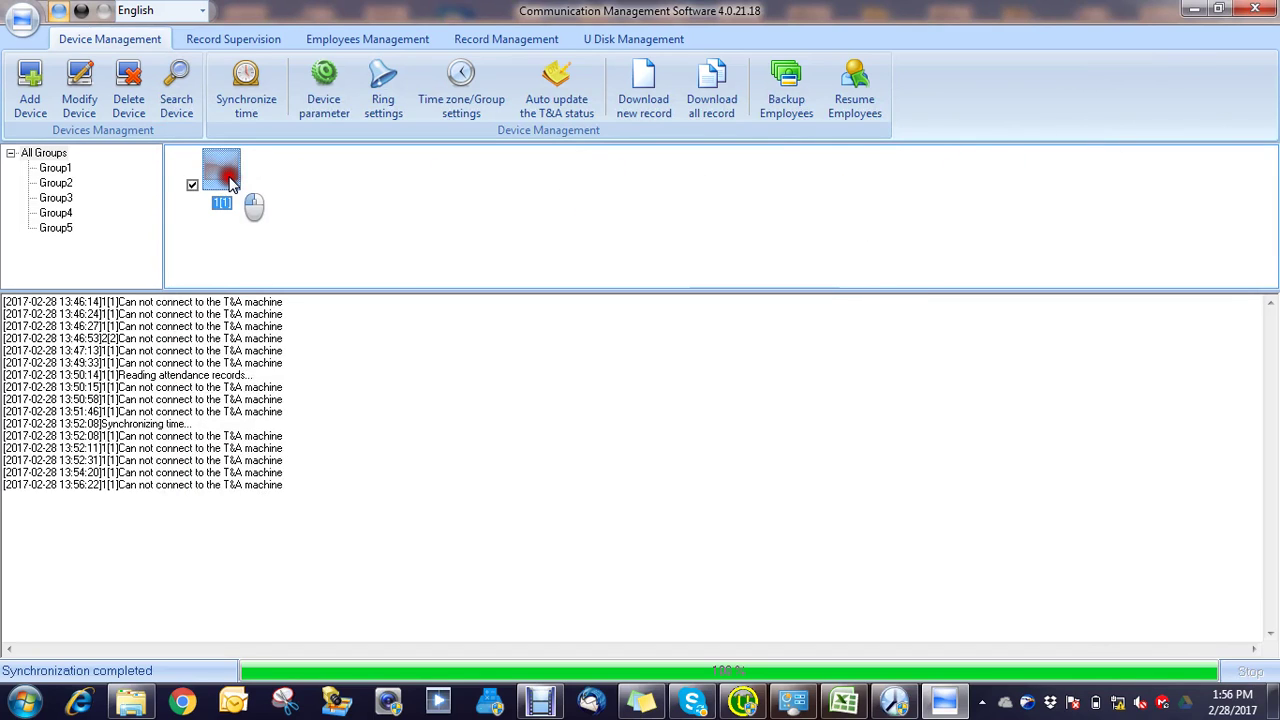
Step: Delete device 1[1] from the device panel
click(193, 186)
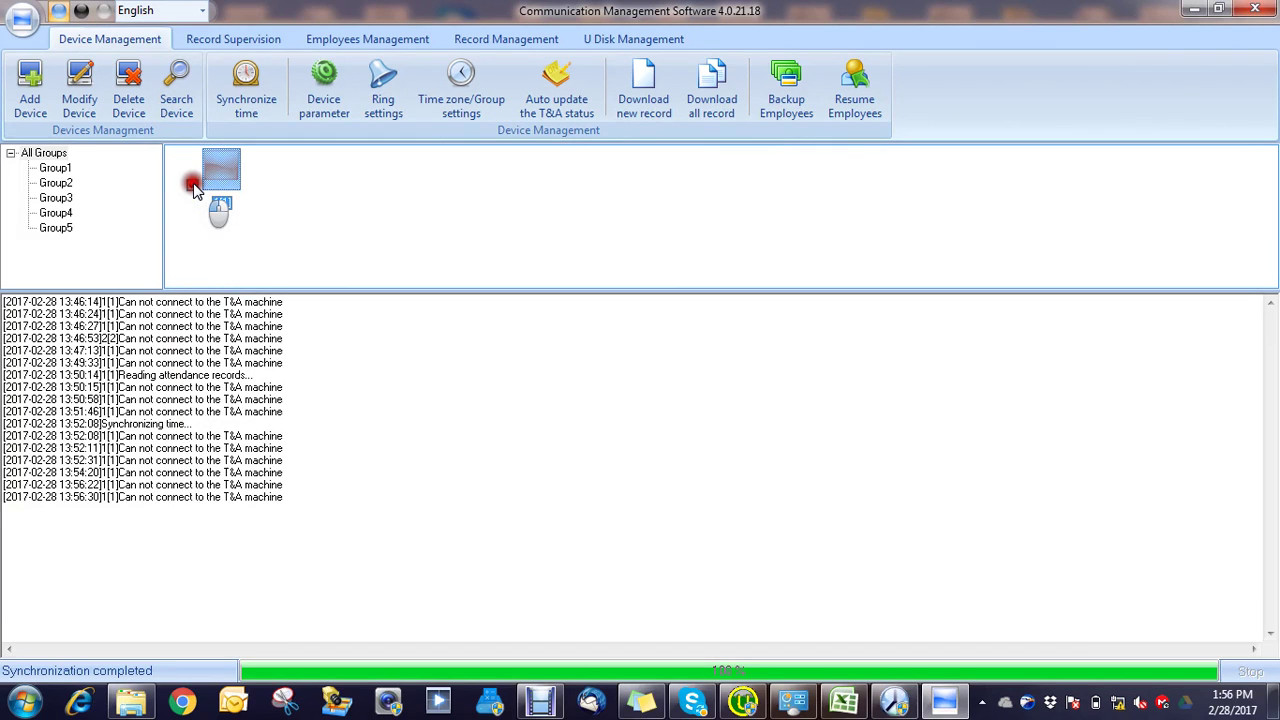
click(136, 92)
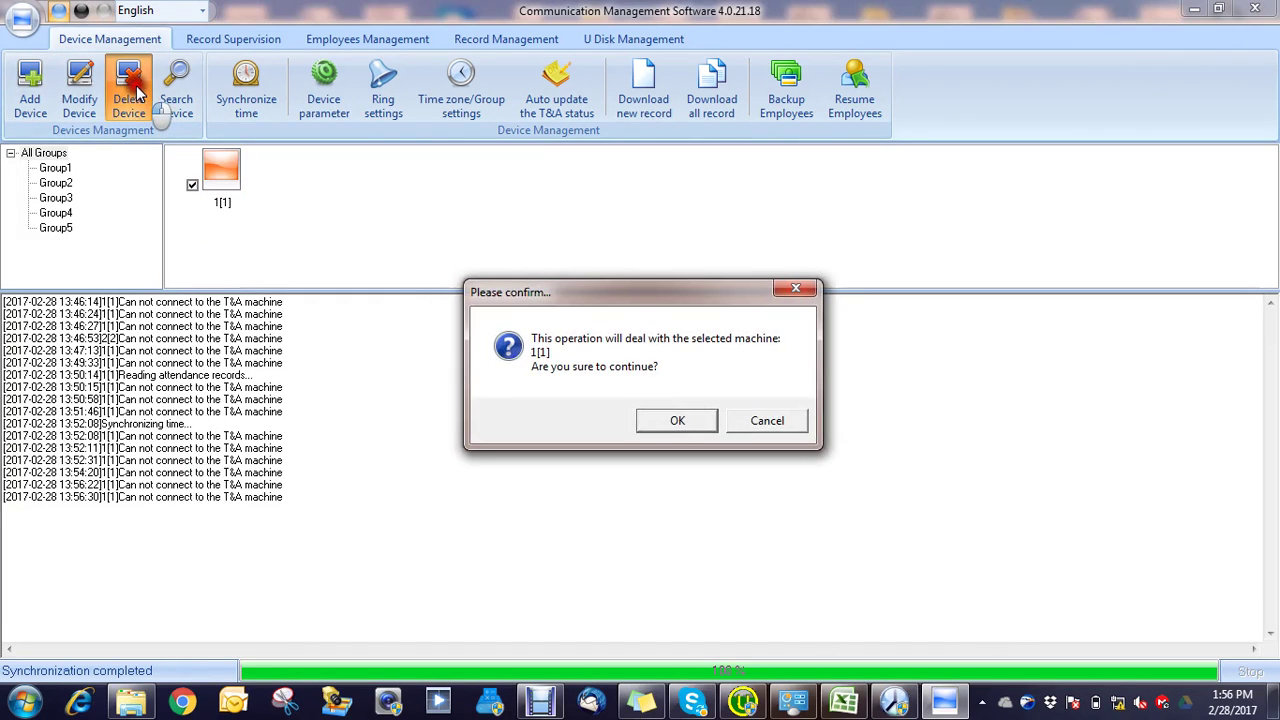
click(685, 423)
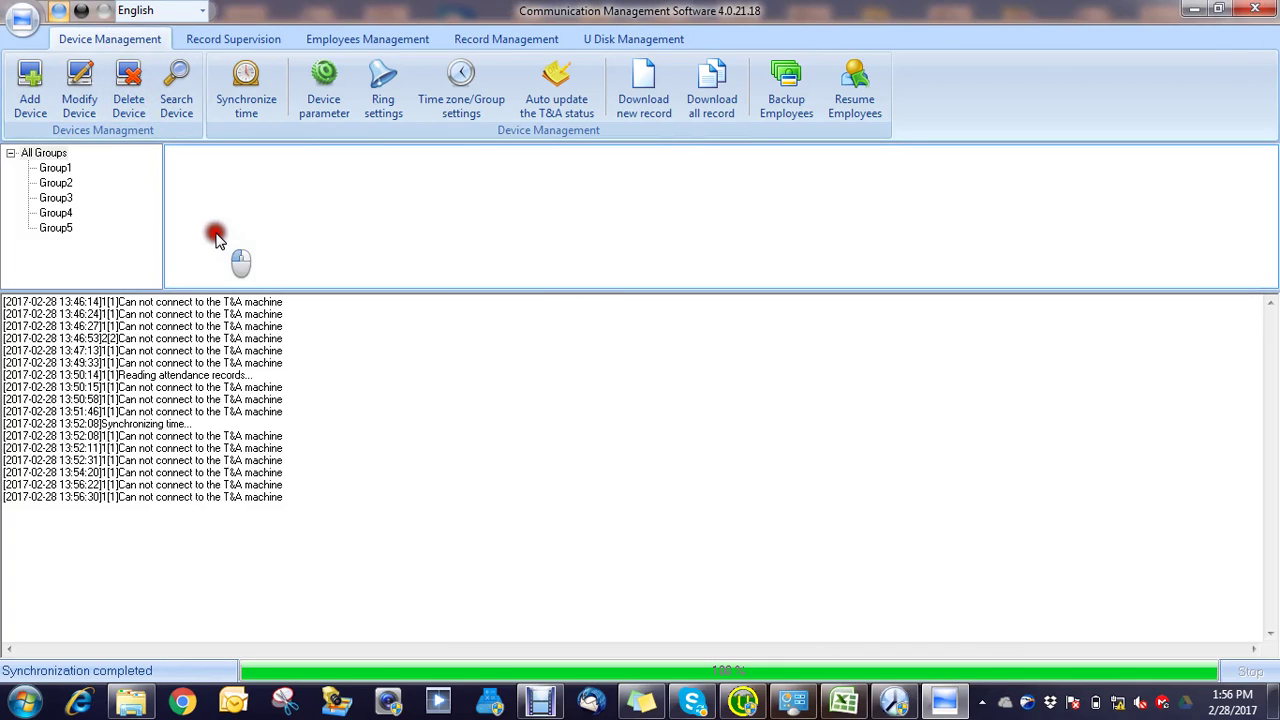
click(178, 95)
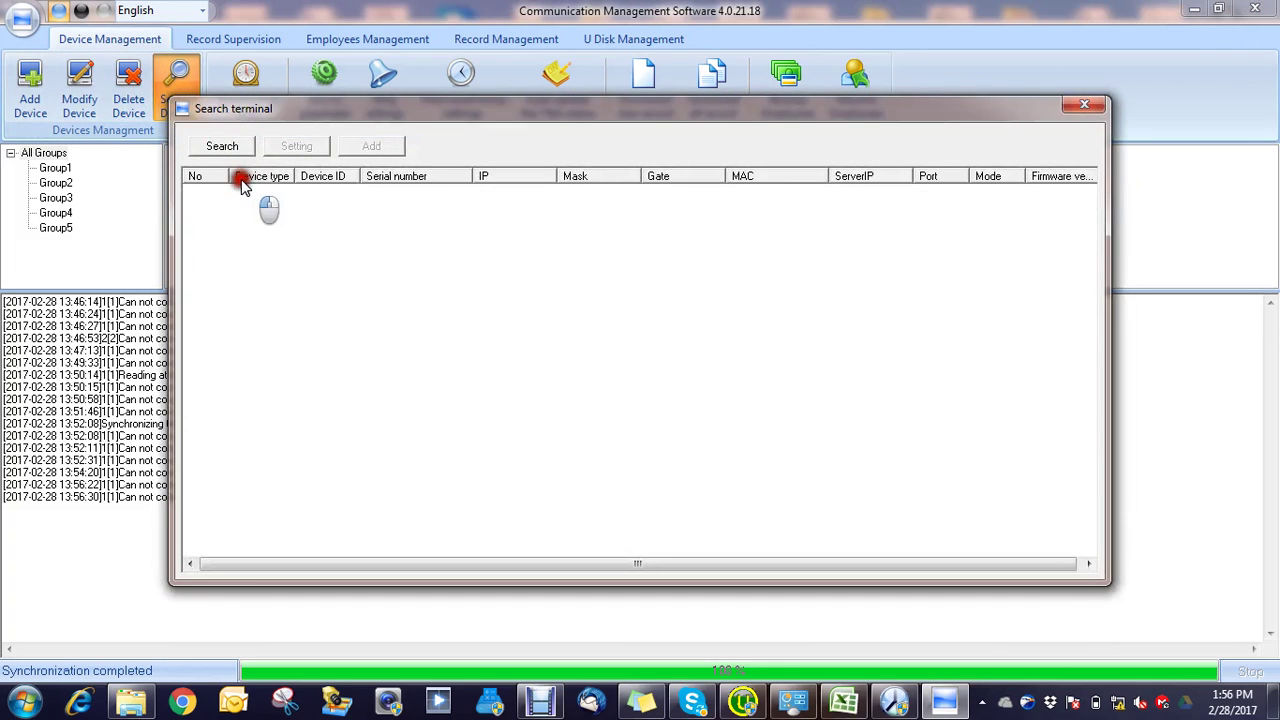
Step: Search for and add the TC-C-N terminal at 192.168.1.218 over LAN
click(222, 146)
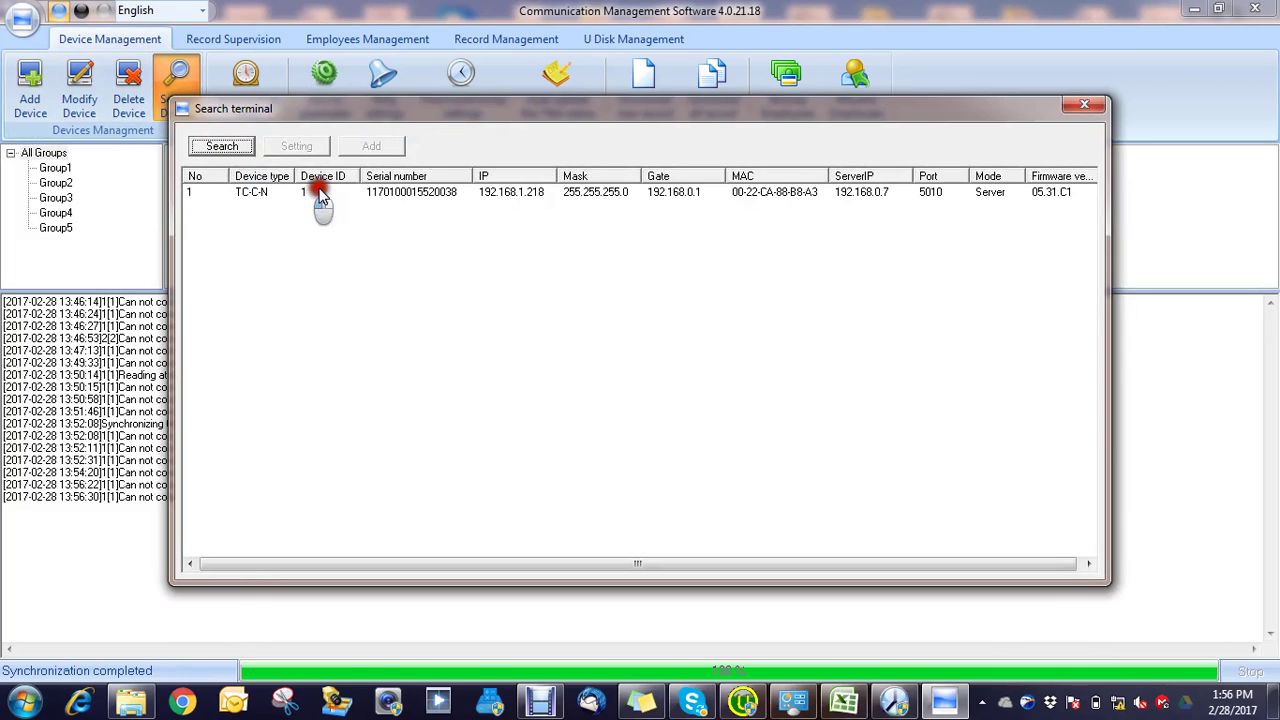
click(537, 192)
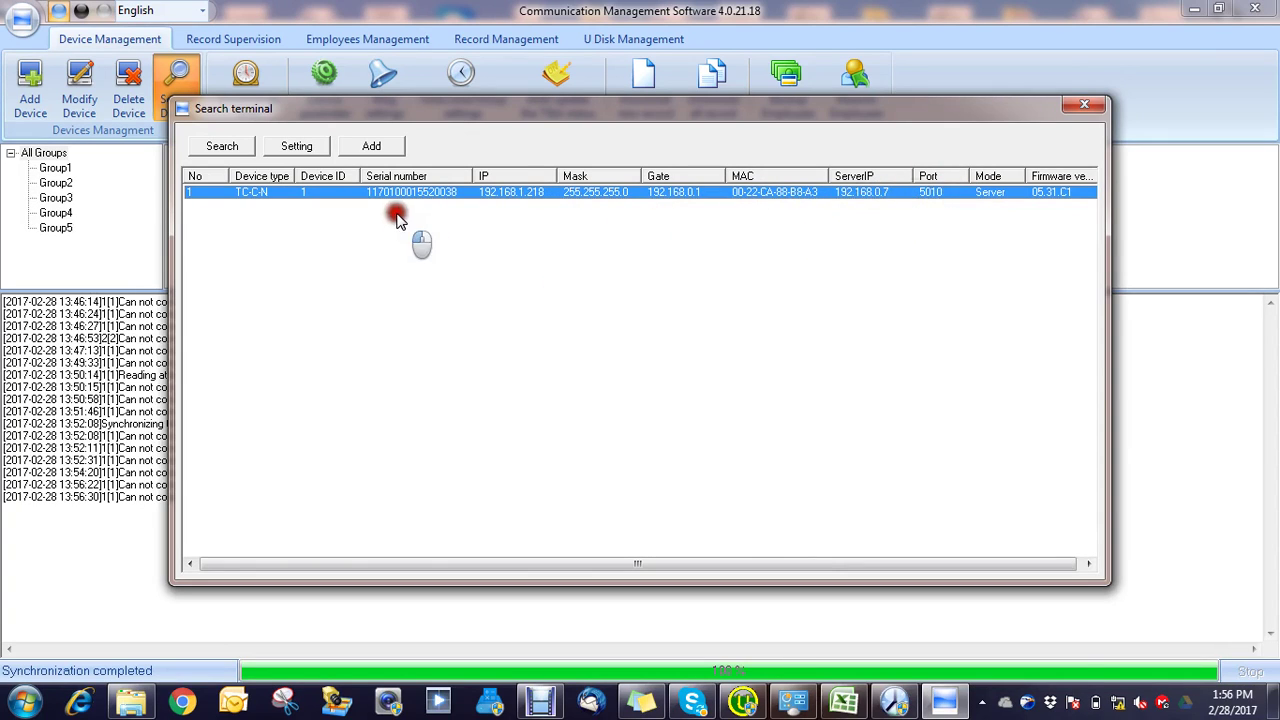
click(371, 146)
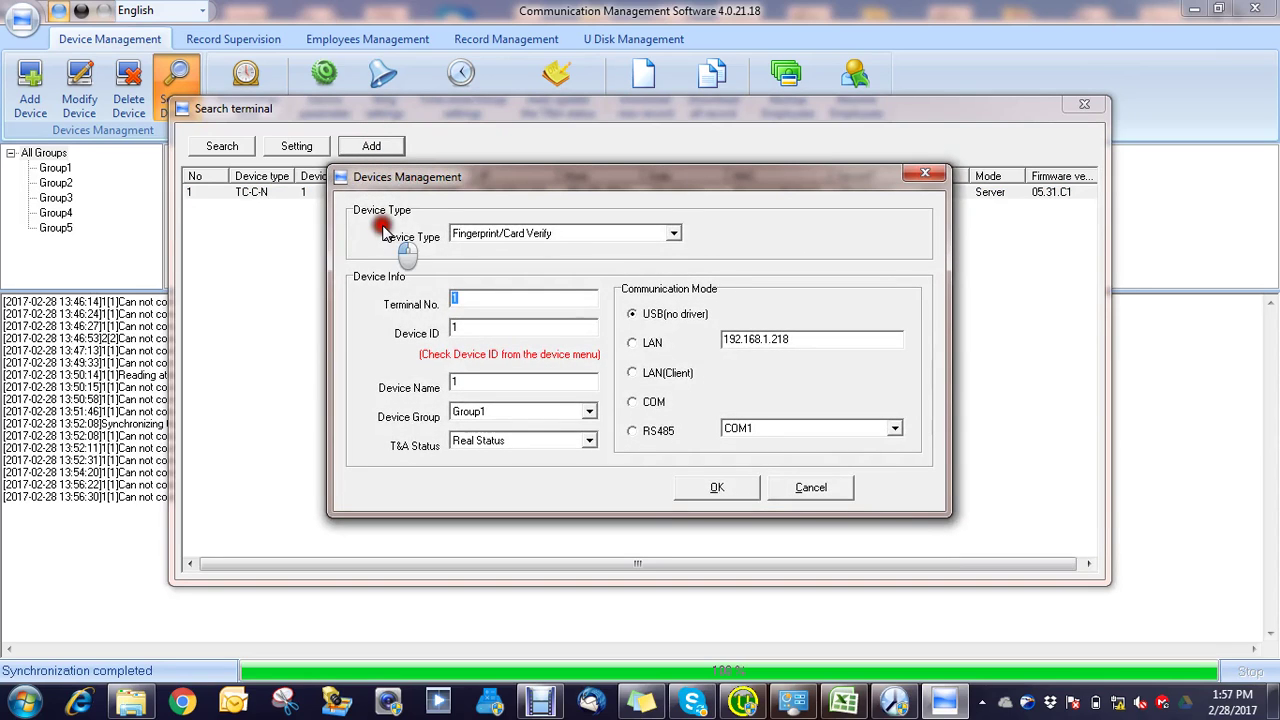
click(650, 356)
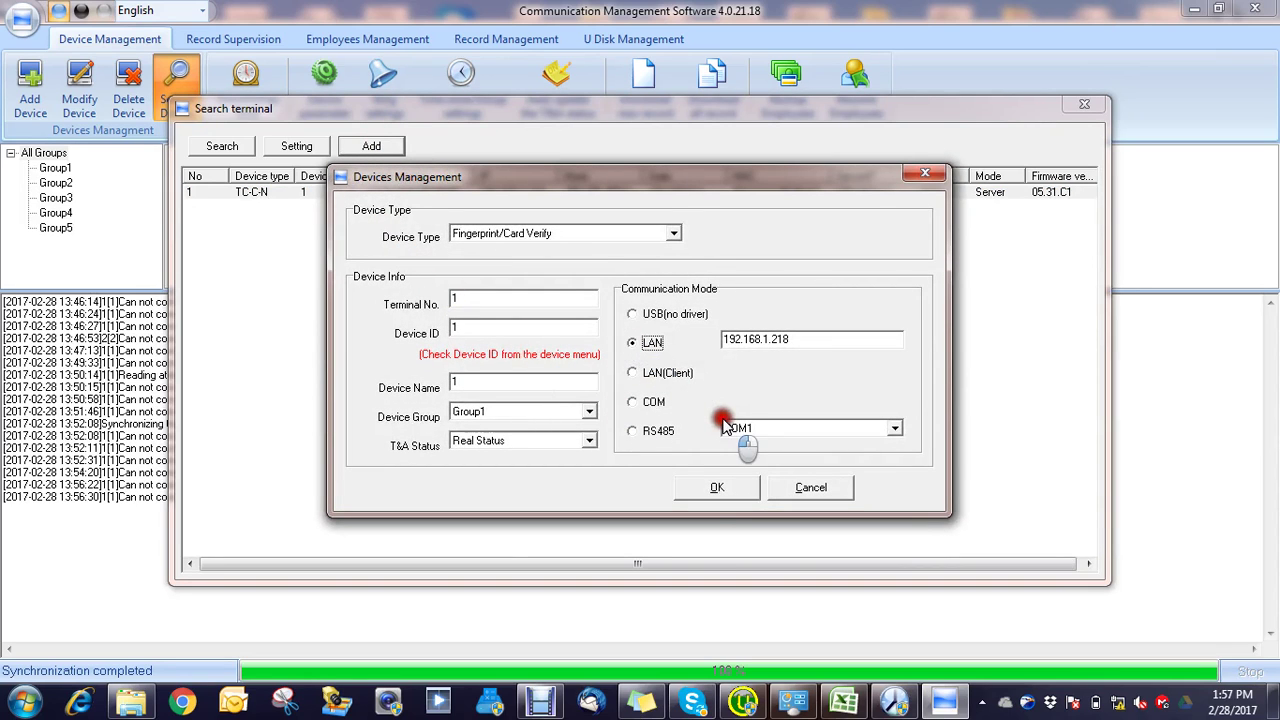
click(722, 487)
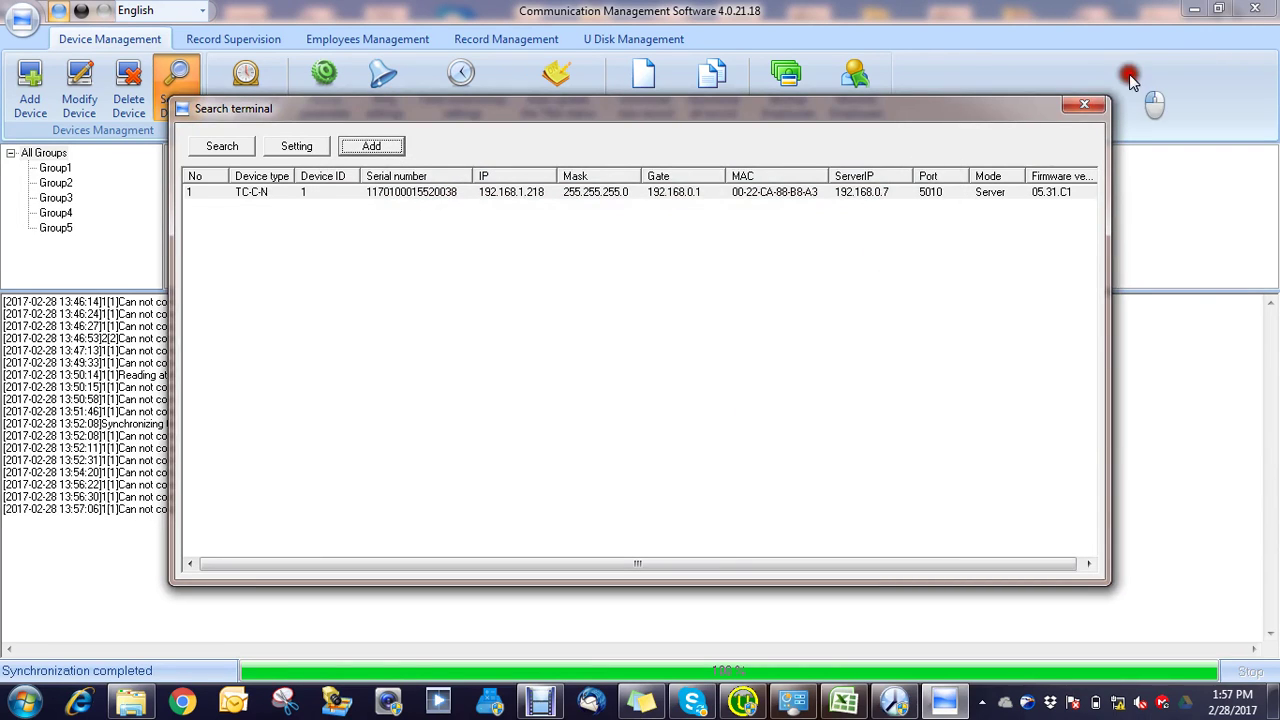
click(1088, 105)
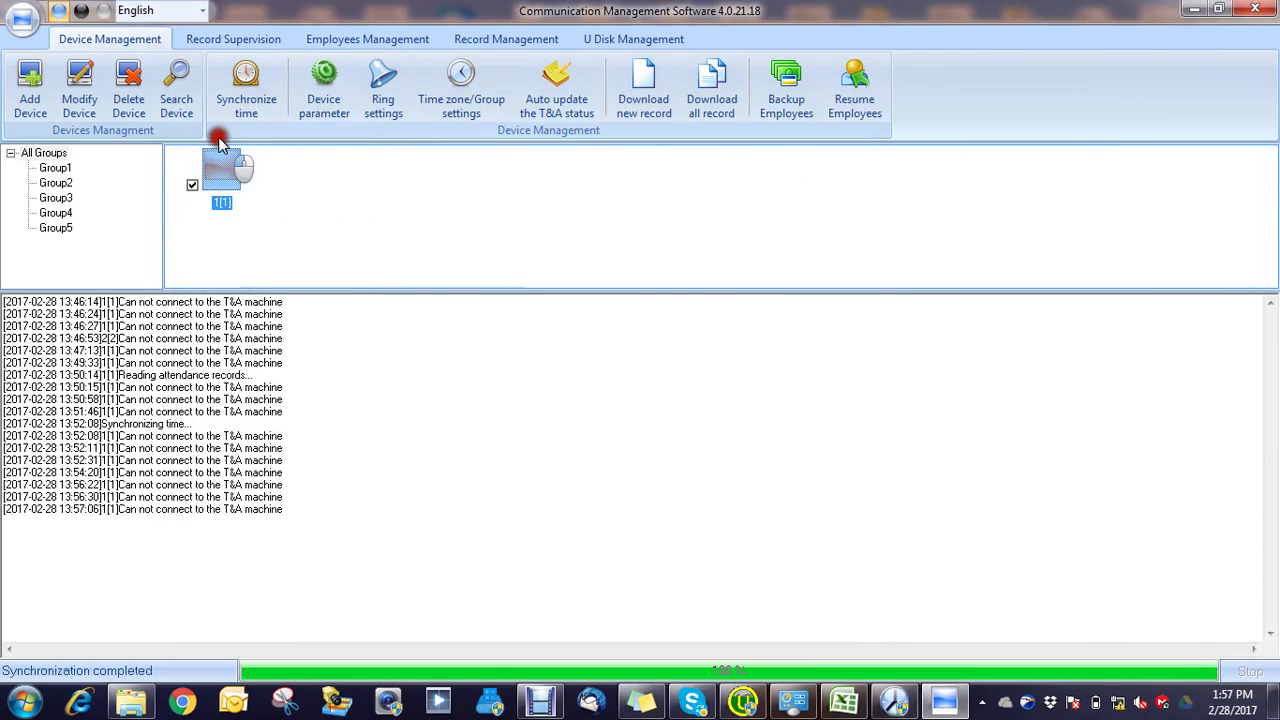
Step: Synchronize device 1[1]'s time, then select it for deletion
click(250, 72)
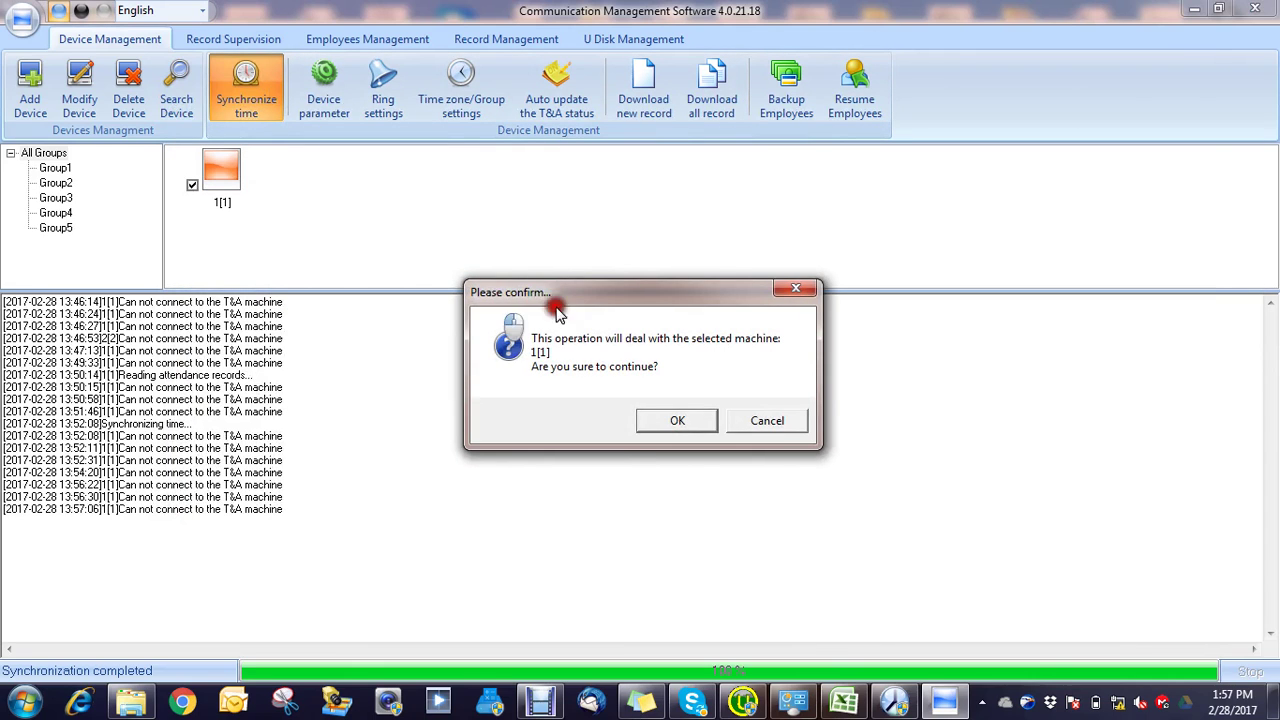
click(663, 420)
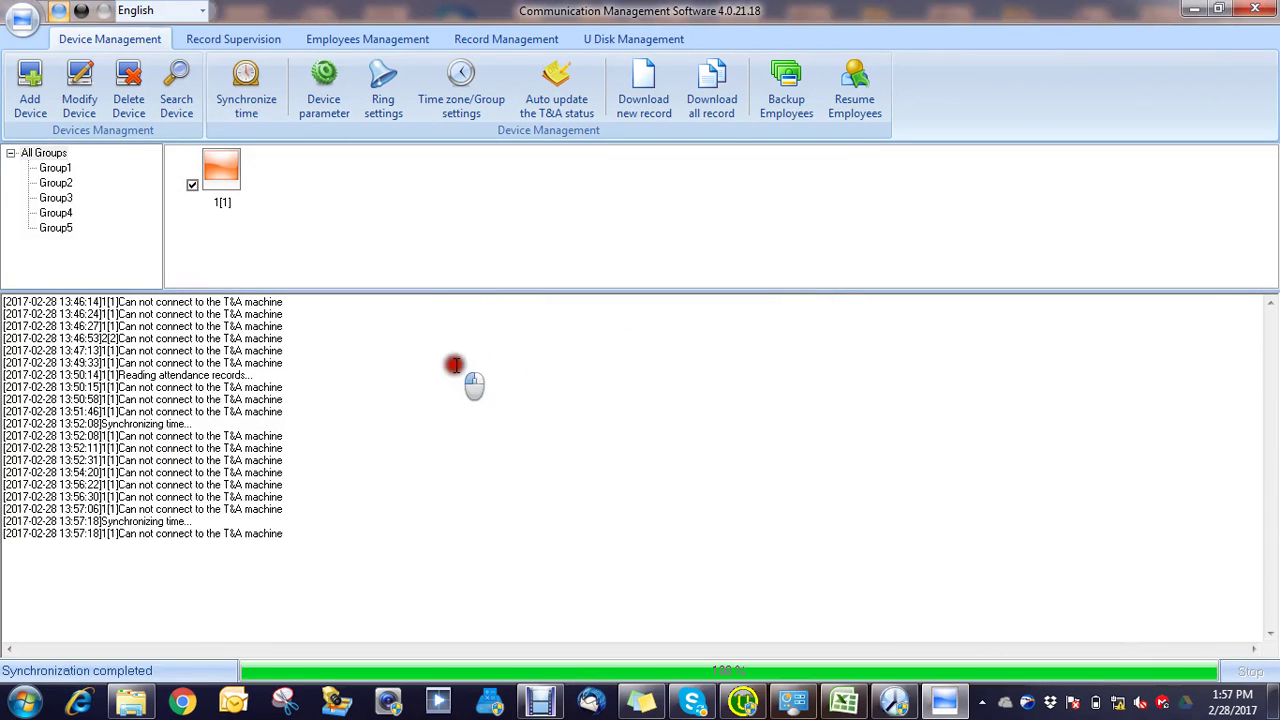
click(218, 172)
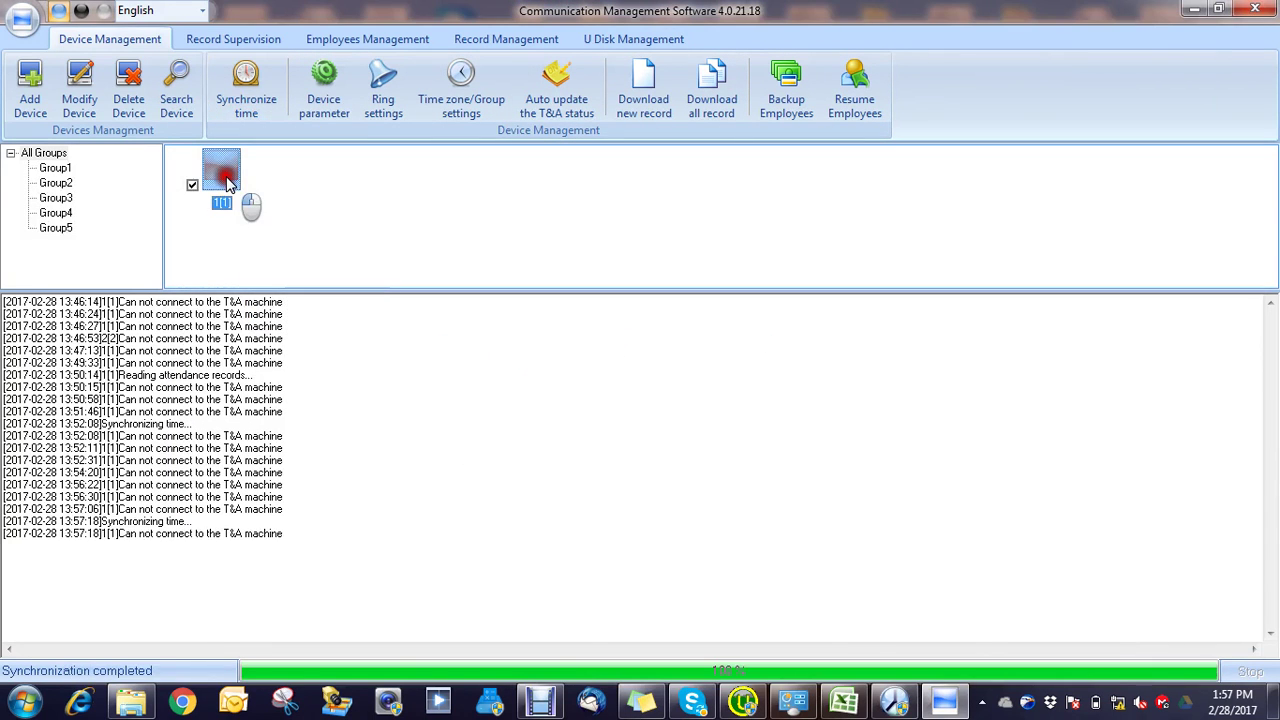
click(128, 86)
Step: Confirm removing device 1[1], leaving the device list empty
click(681, 419)
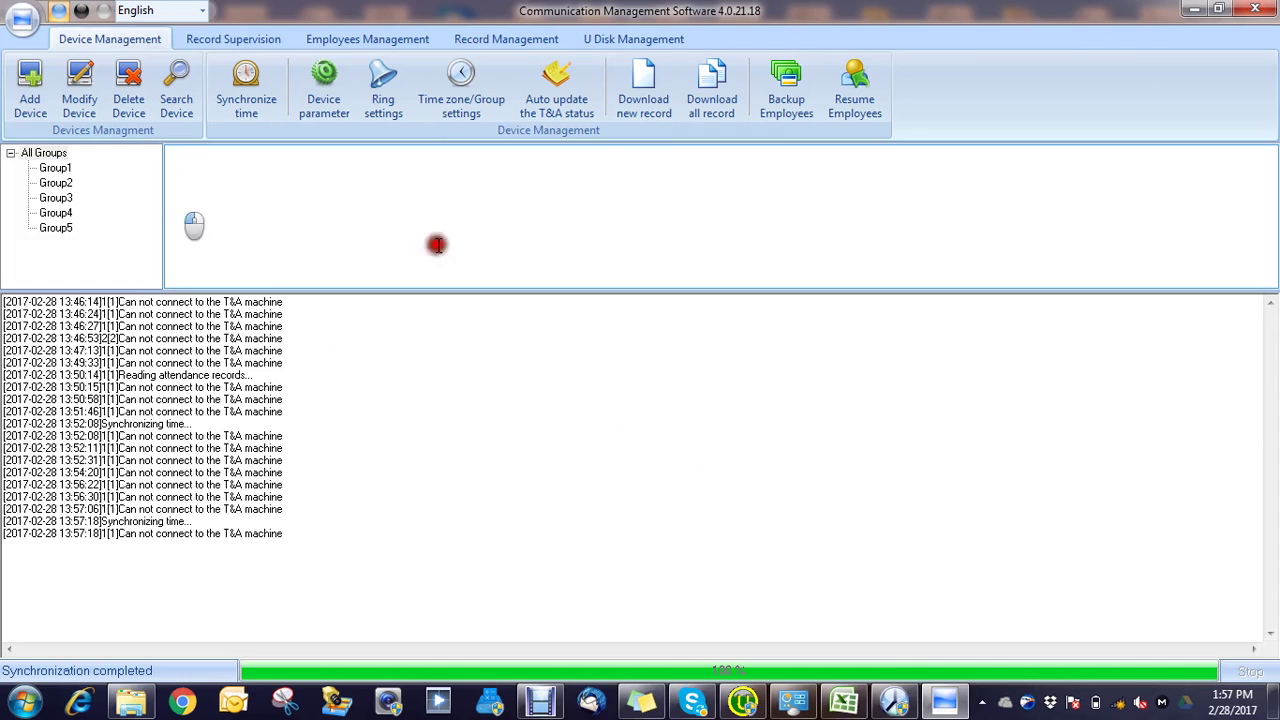
Step: Search the network for terminals again, finding none
click(167, 96)
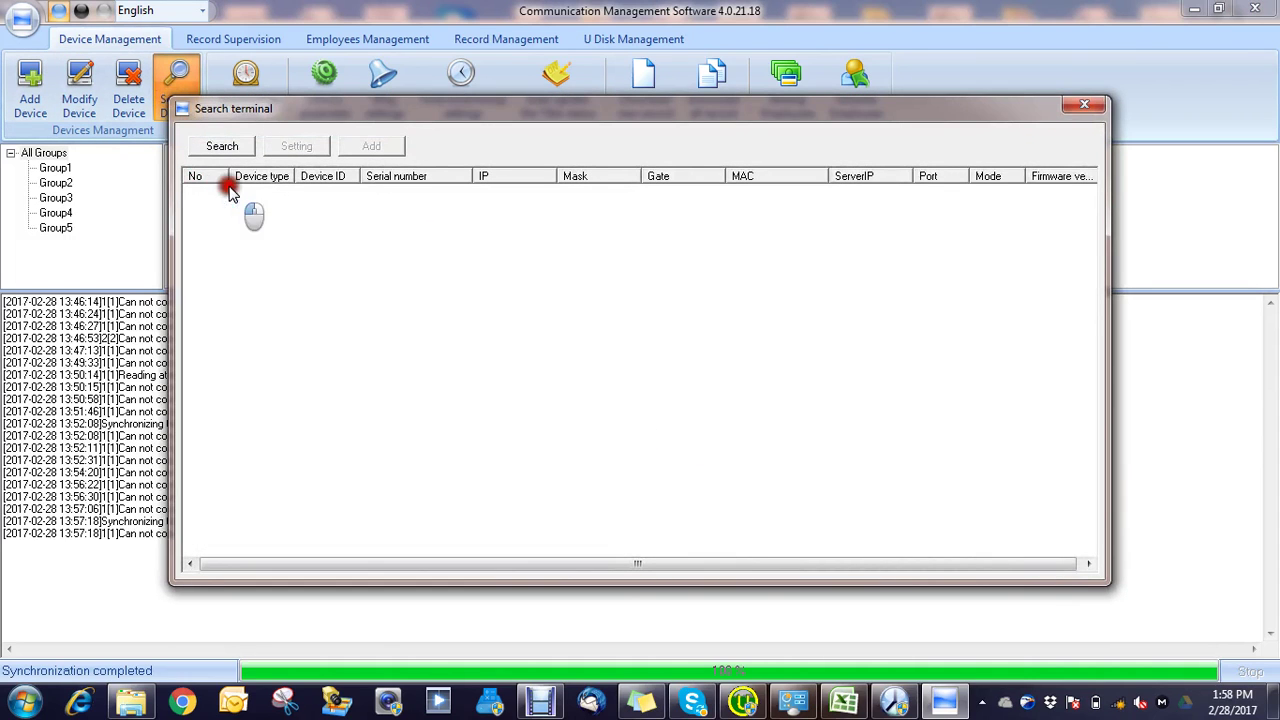
click(228, 146)
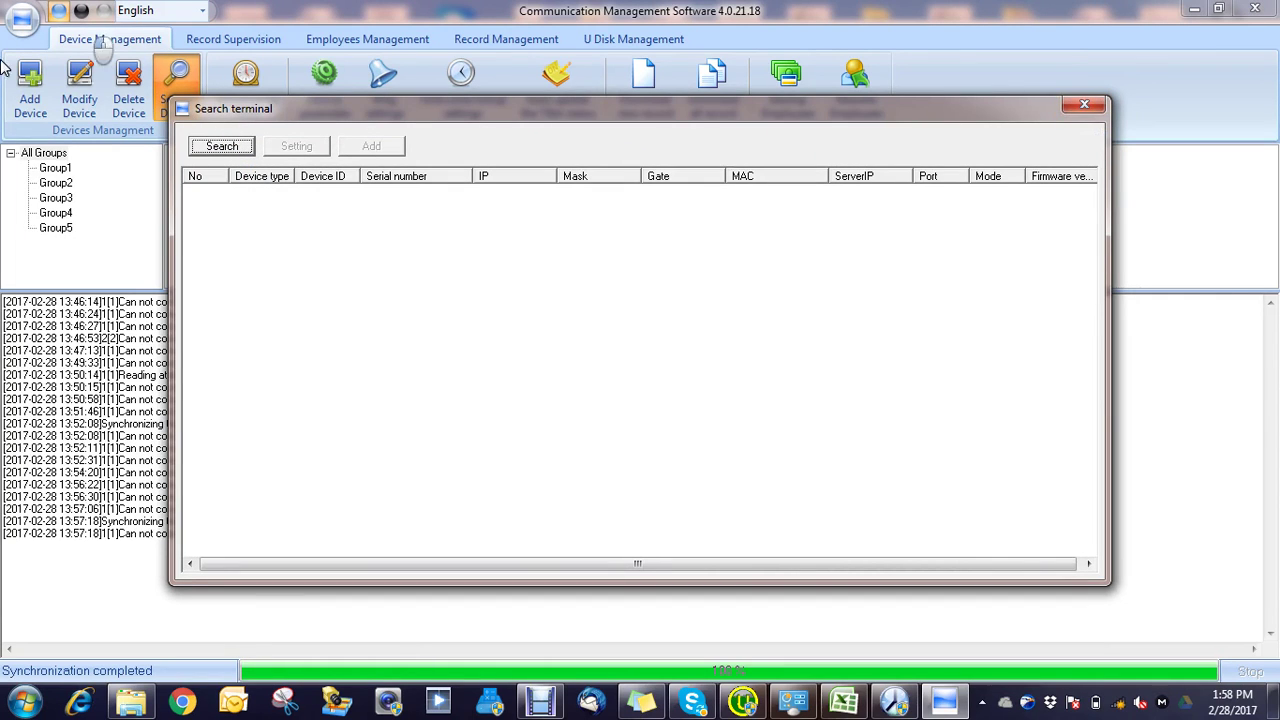
click(1093, 105)
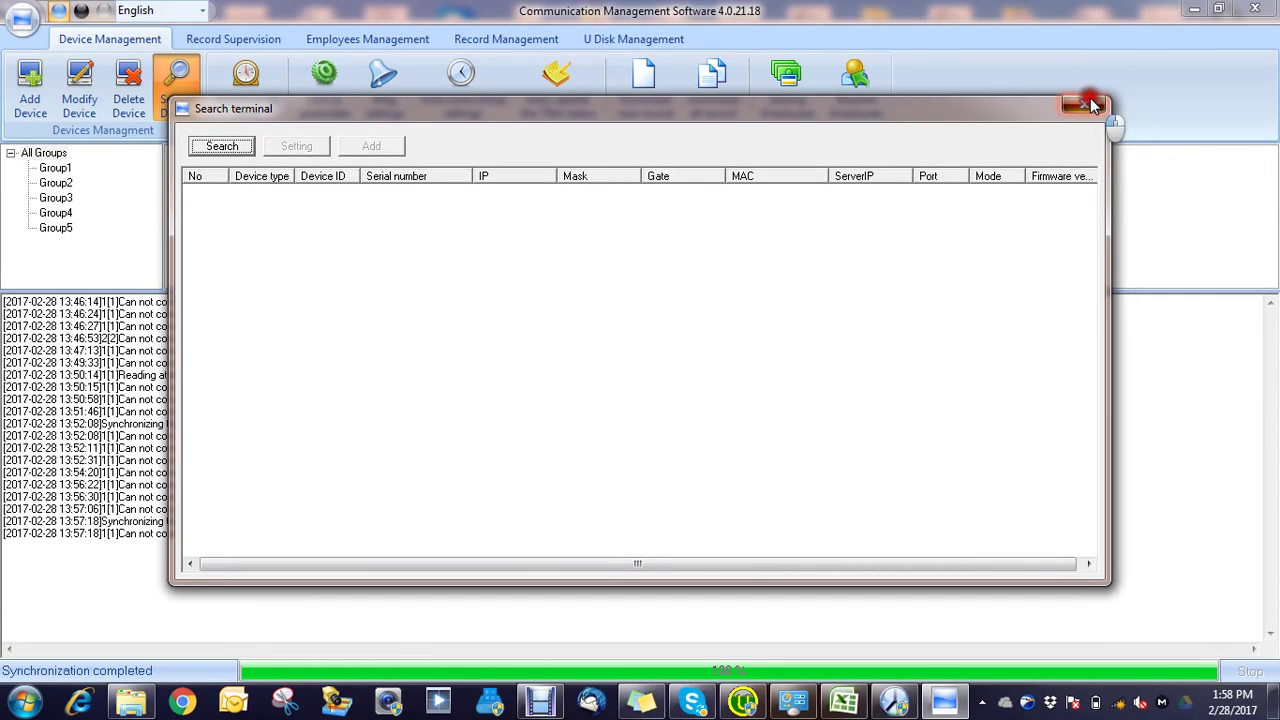
Step: Manually add device 1[1] with its communication mode, then bring Anviz Intelligent Management forward
click(38, 100)
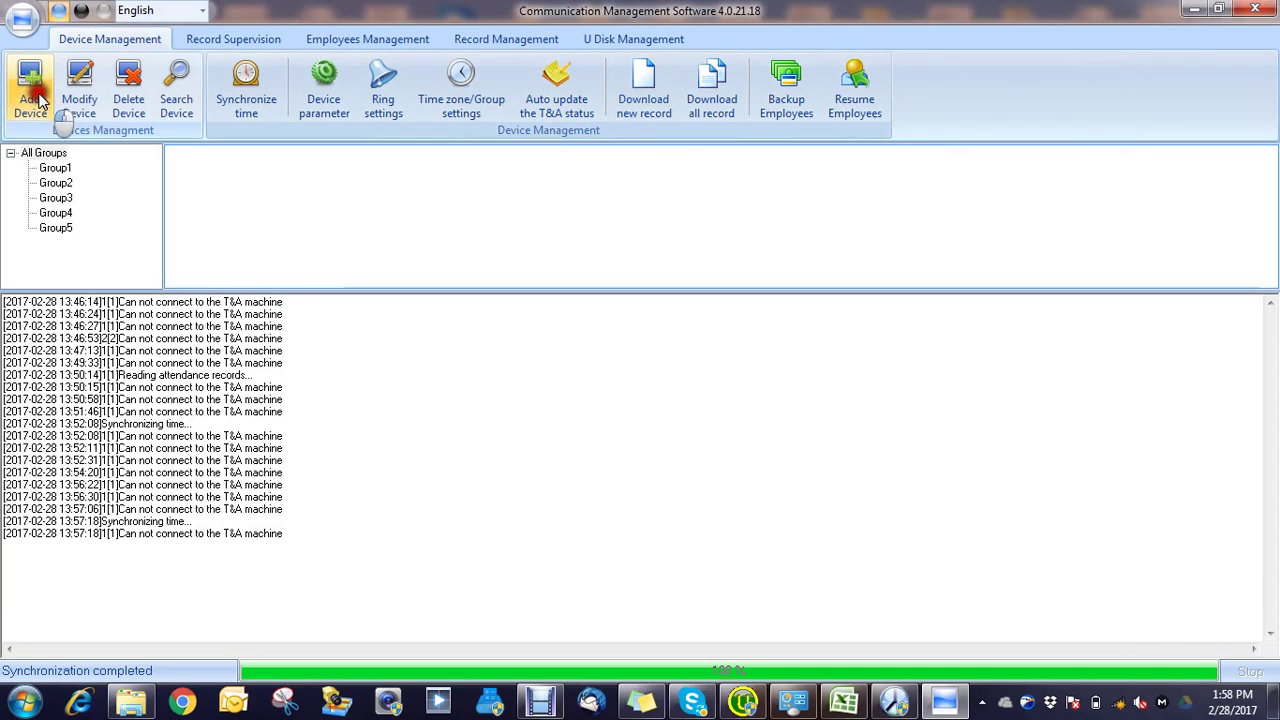
click(631, 318)
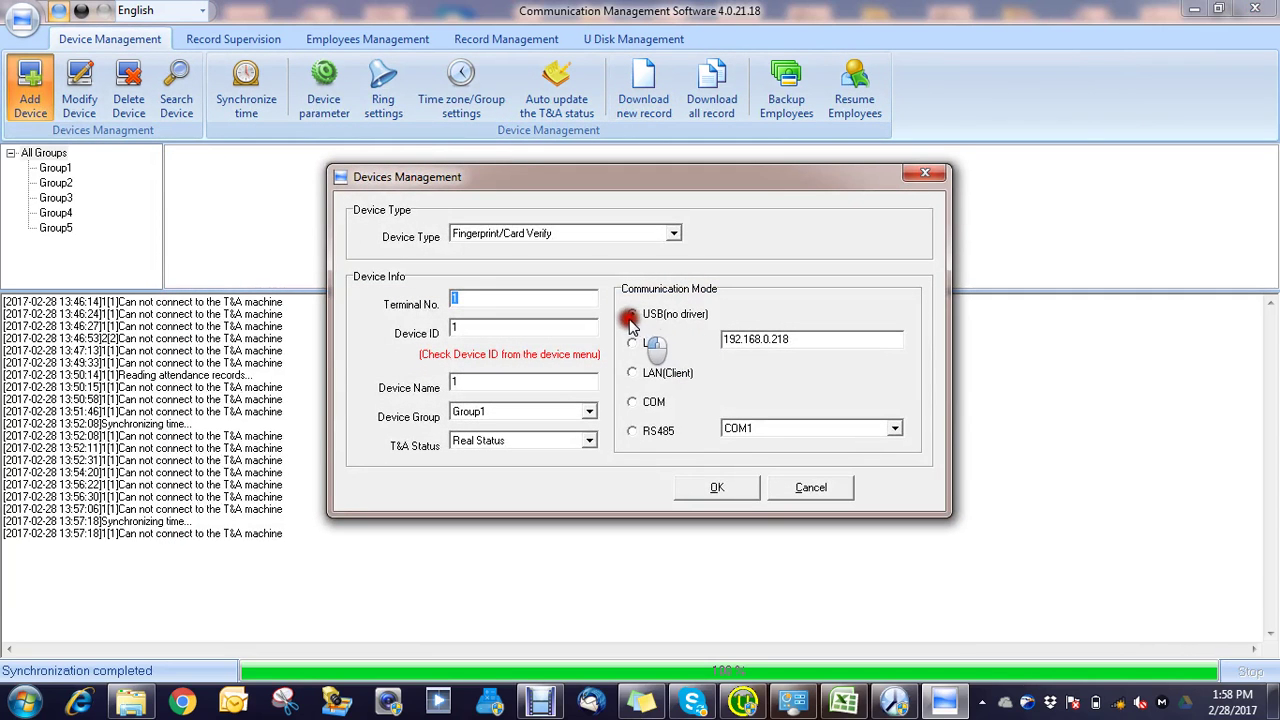
click(420, 308)
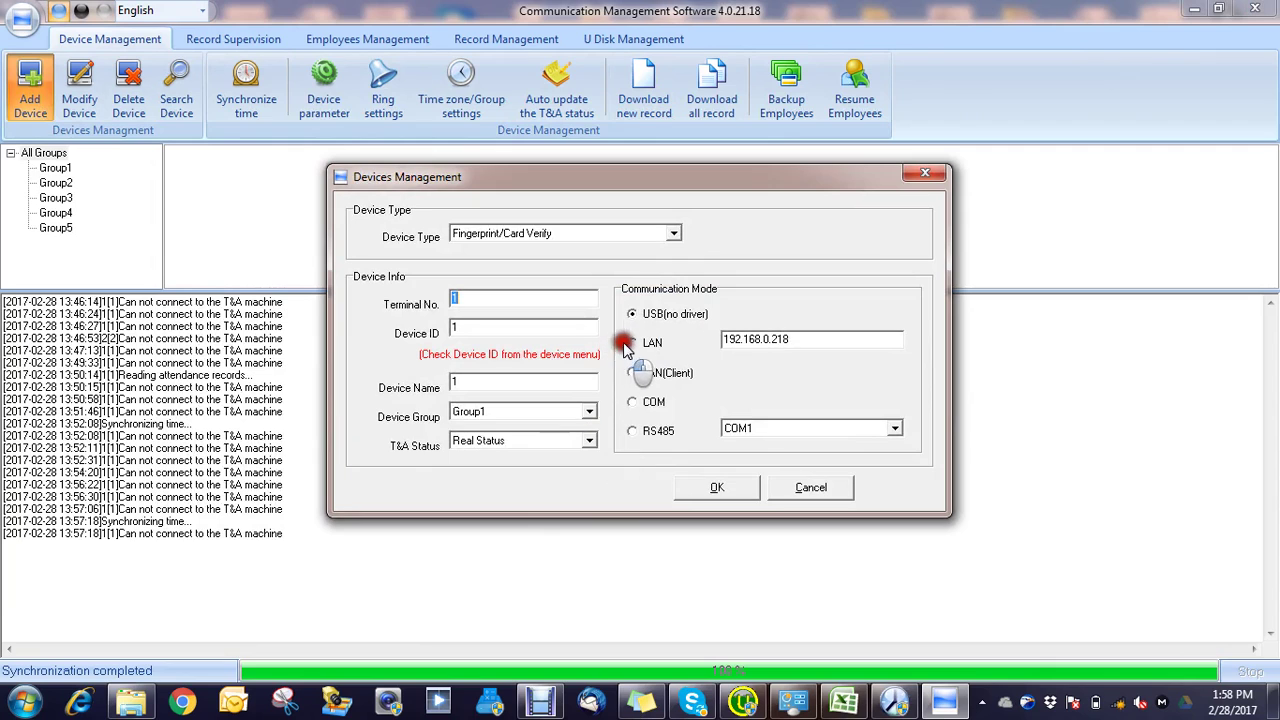
click(716, 489)
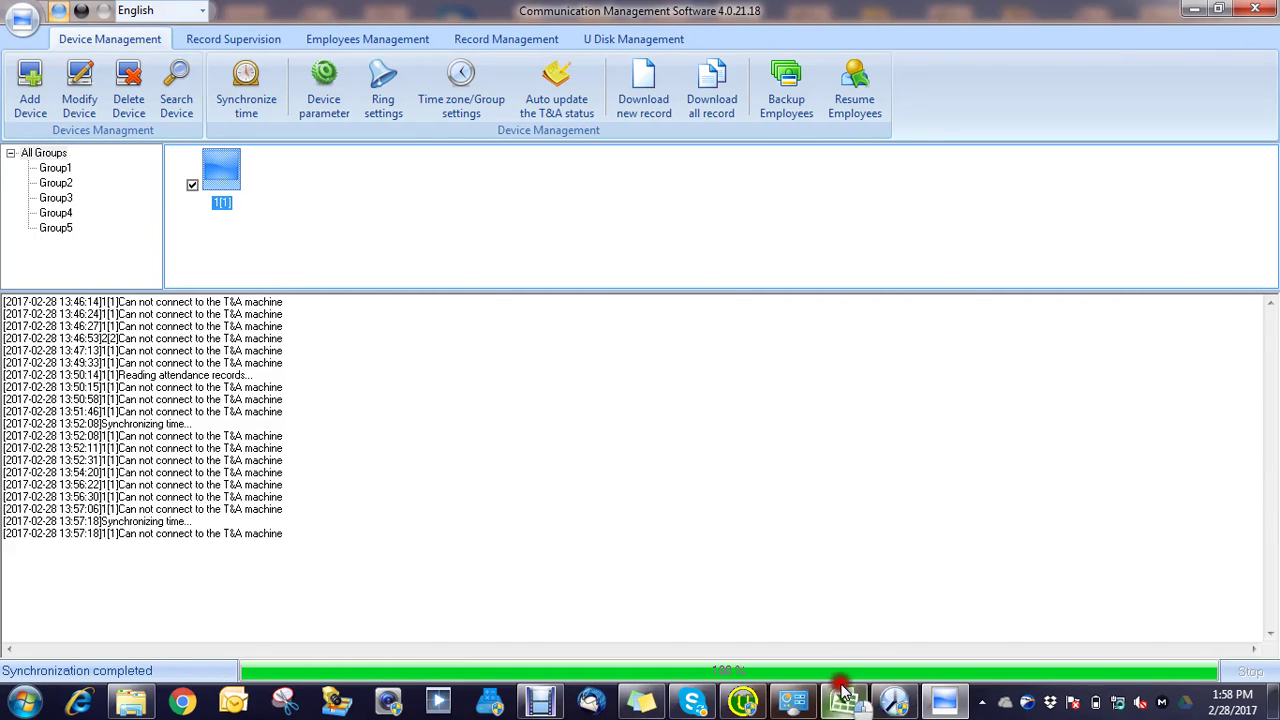
click(943, 705)
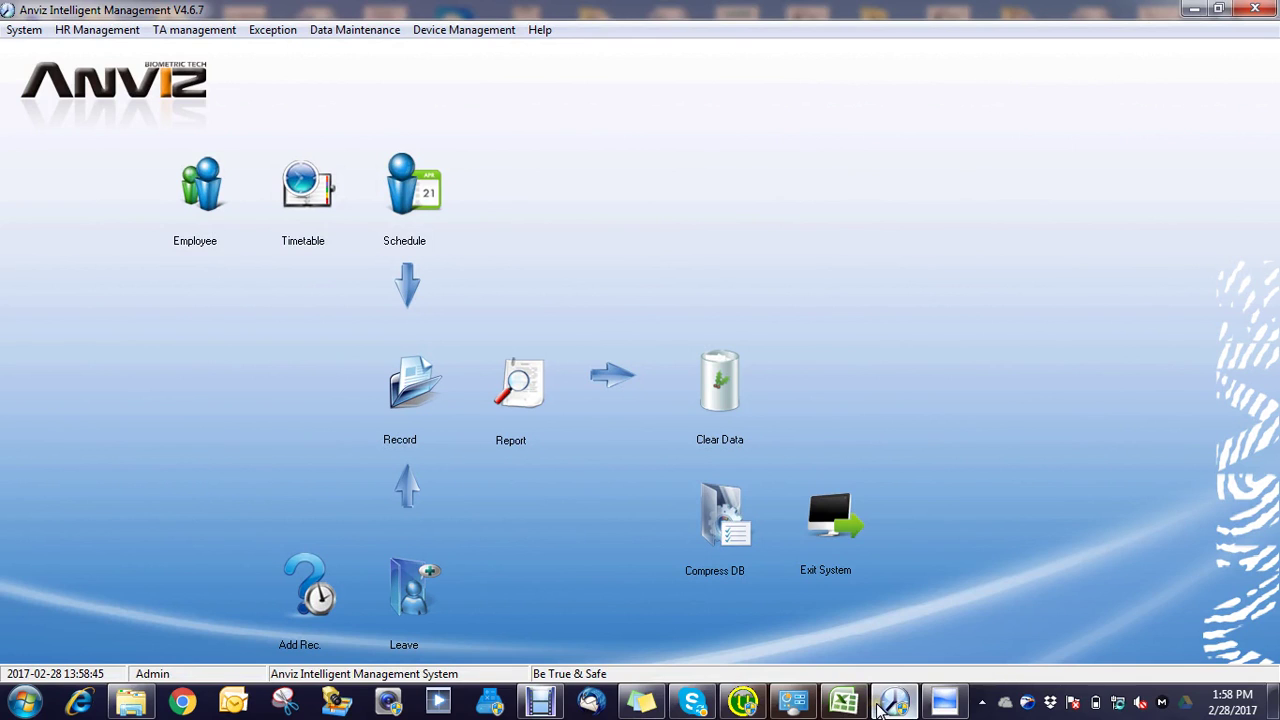
Step: Launch a continuous 'ping 192.168.1.218 -t' from the Run box
key(super+r)
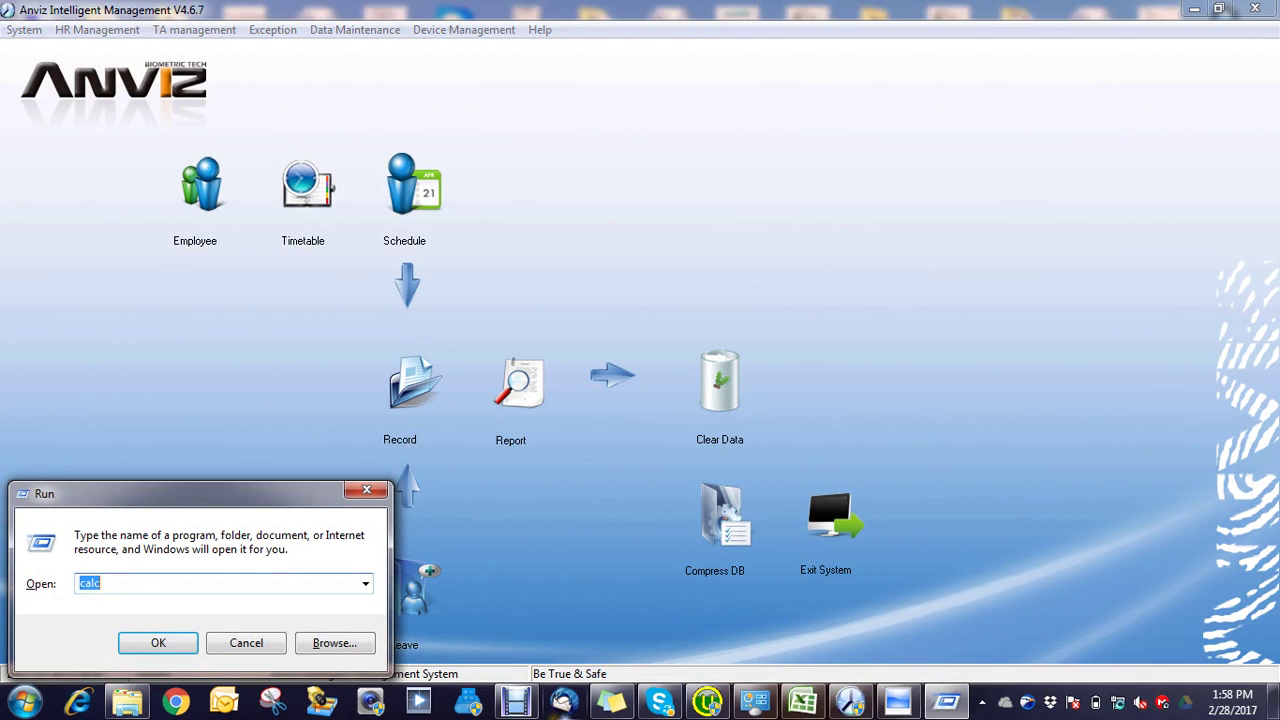
text(1)
key(BackSpace)
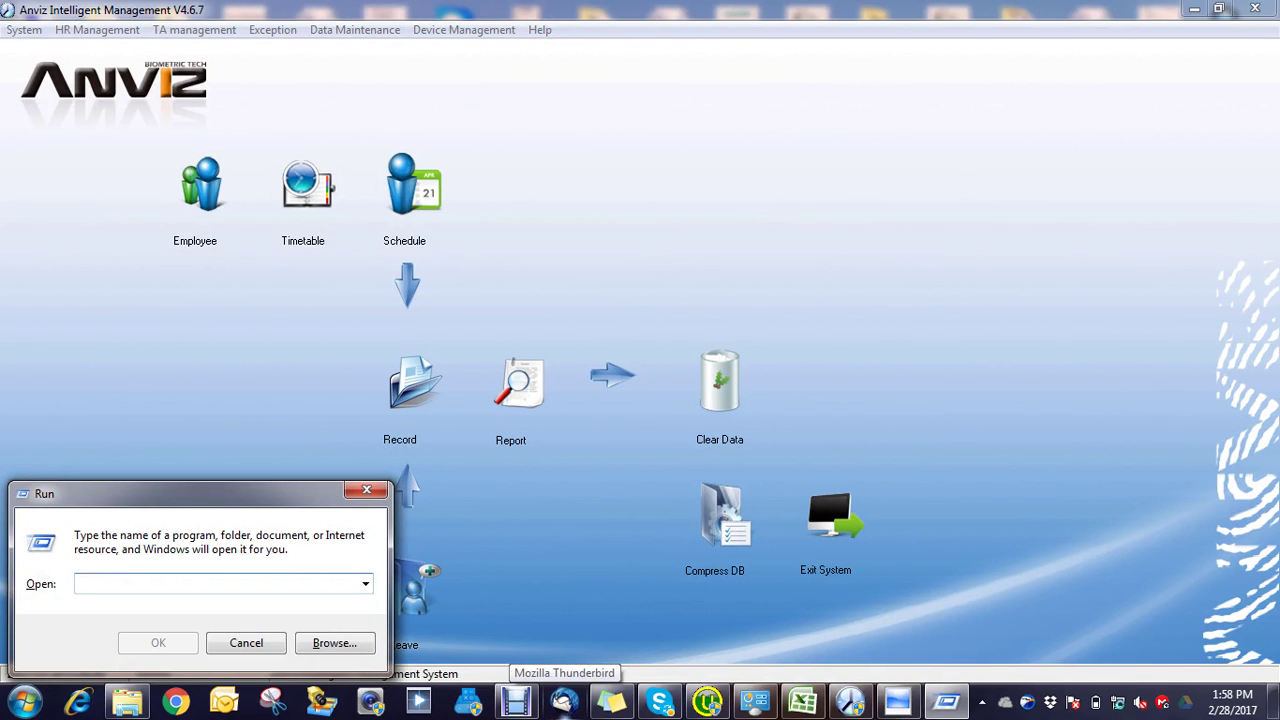
text(ping)
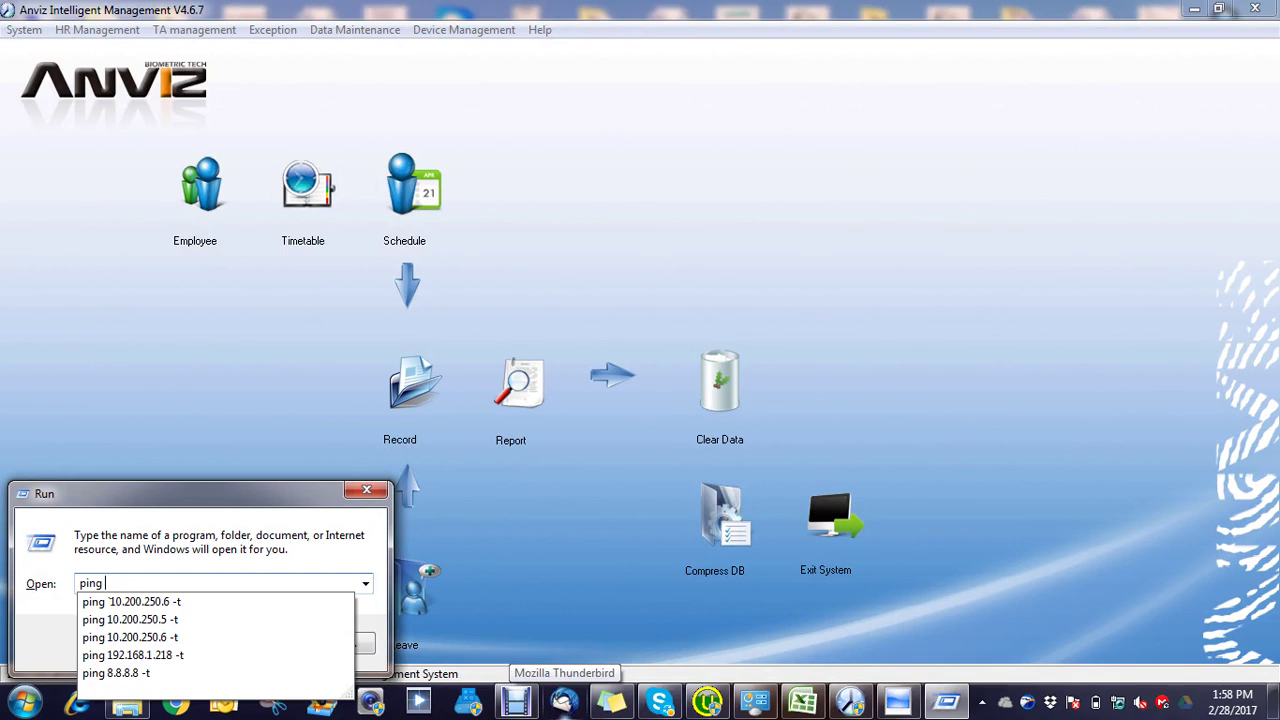
text( 192.)
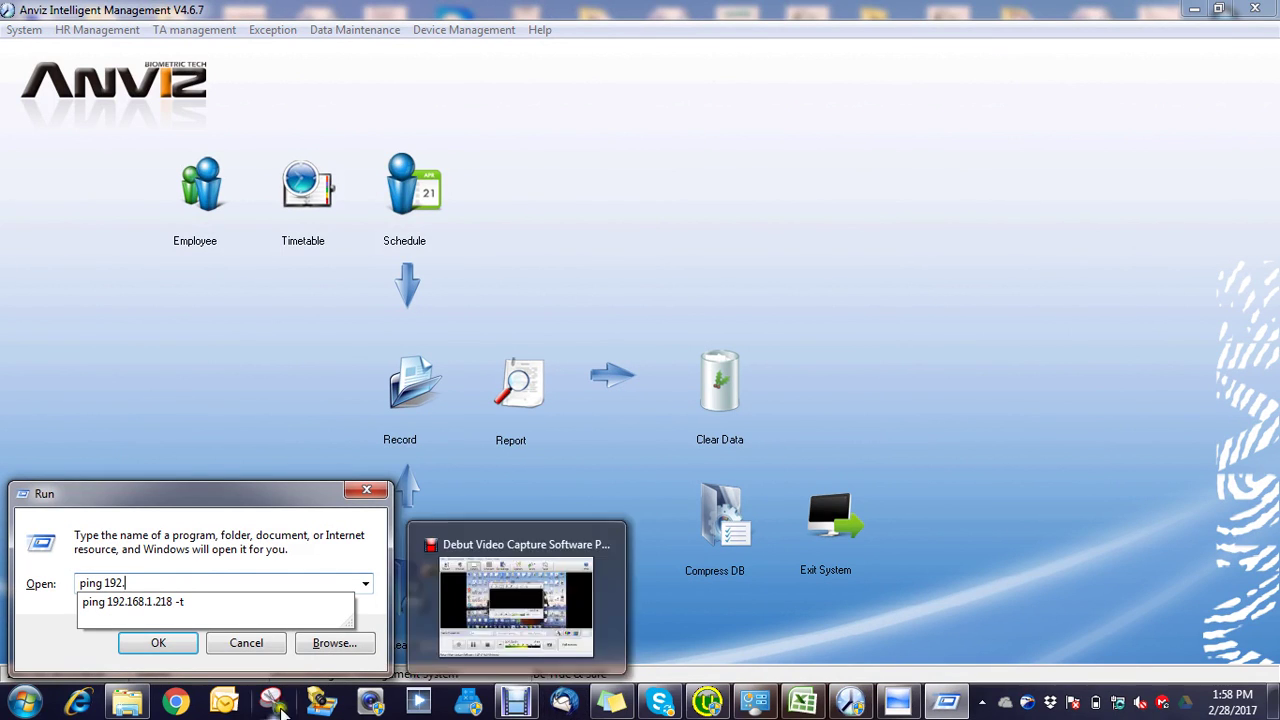
click(222, 605)
click(158, 643)
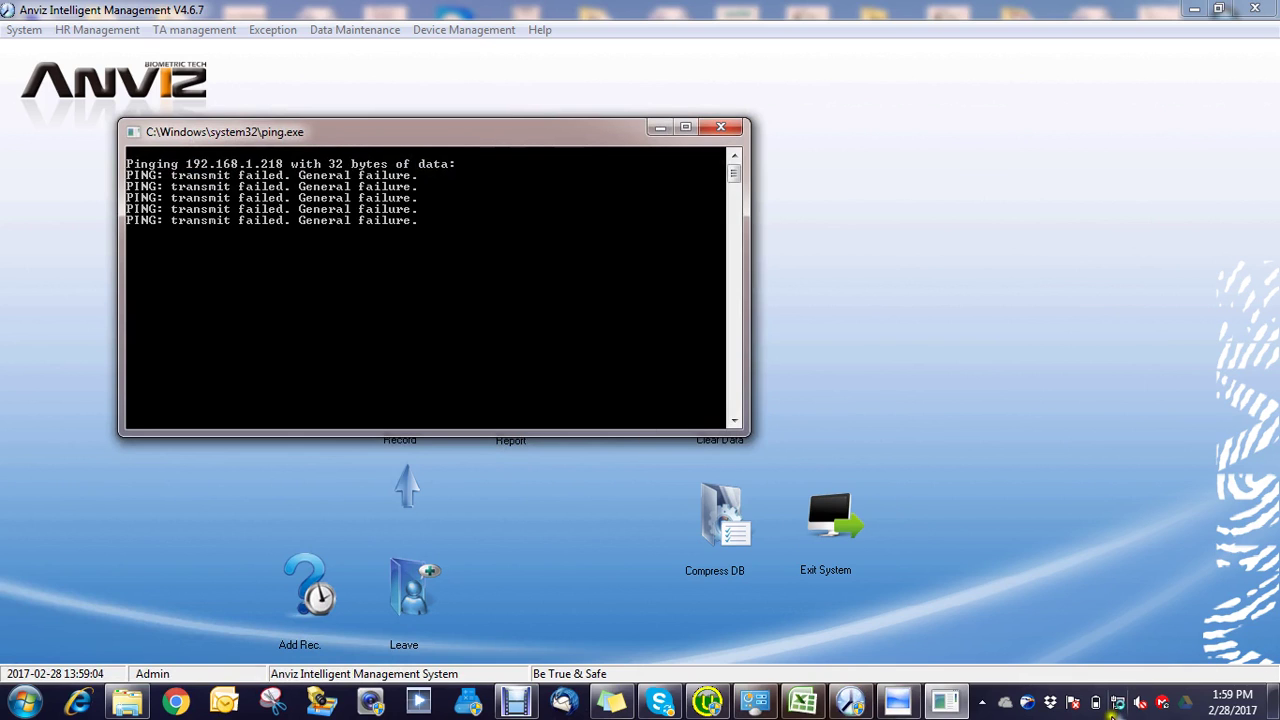
right_click(1115, 705)
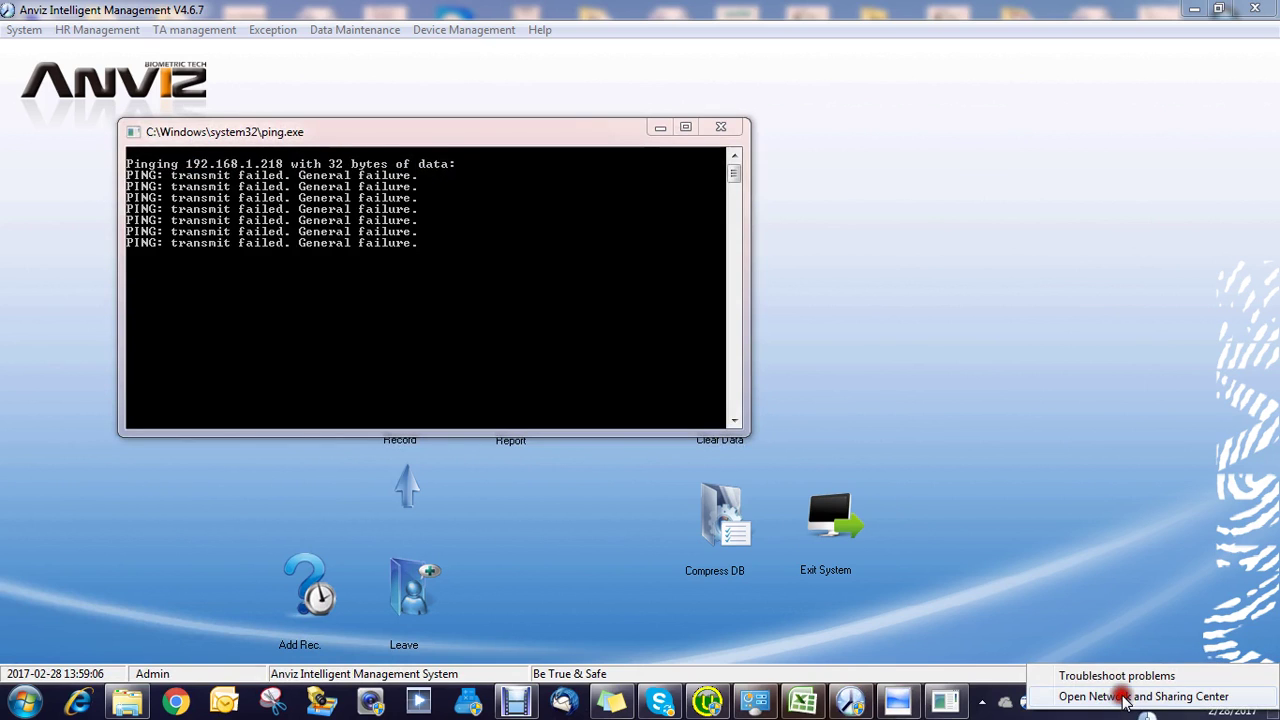
Step: Change the Local Area Connection IPv4 address to 192.168.1.120 and return to the ping console
click(1125, 697)
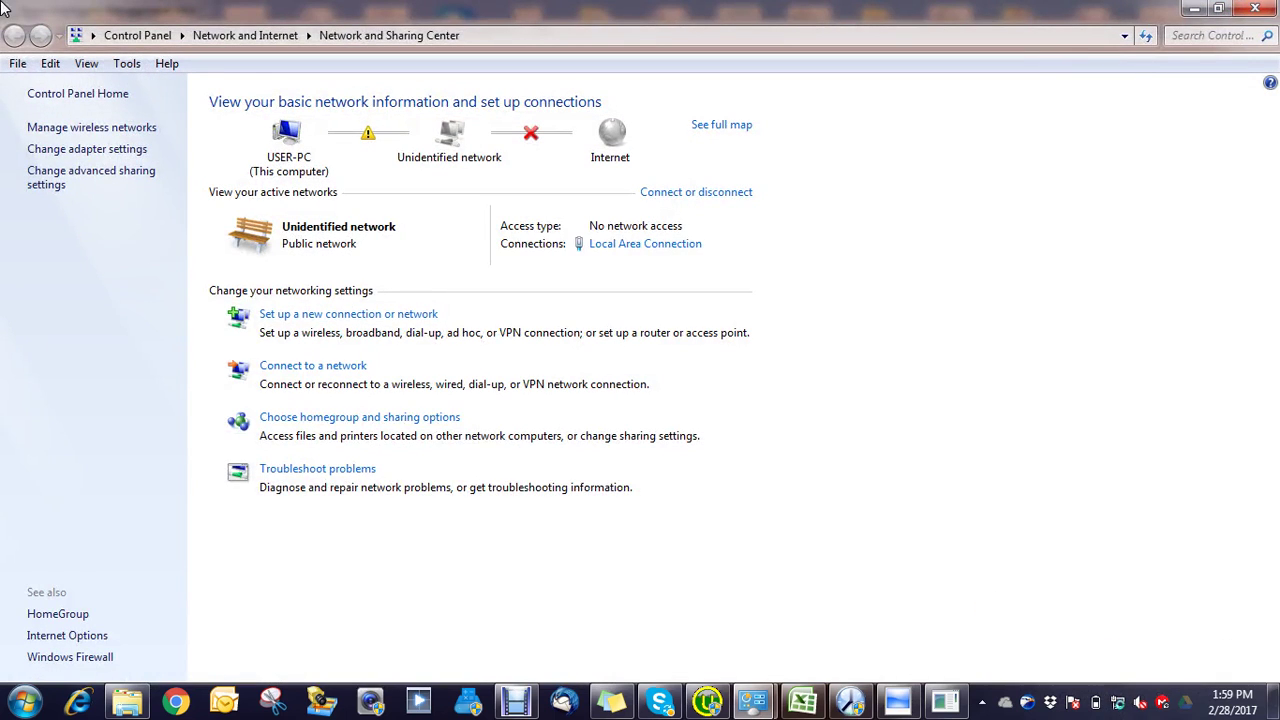
click(112, 152)
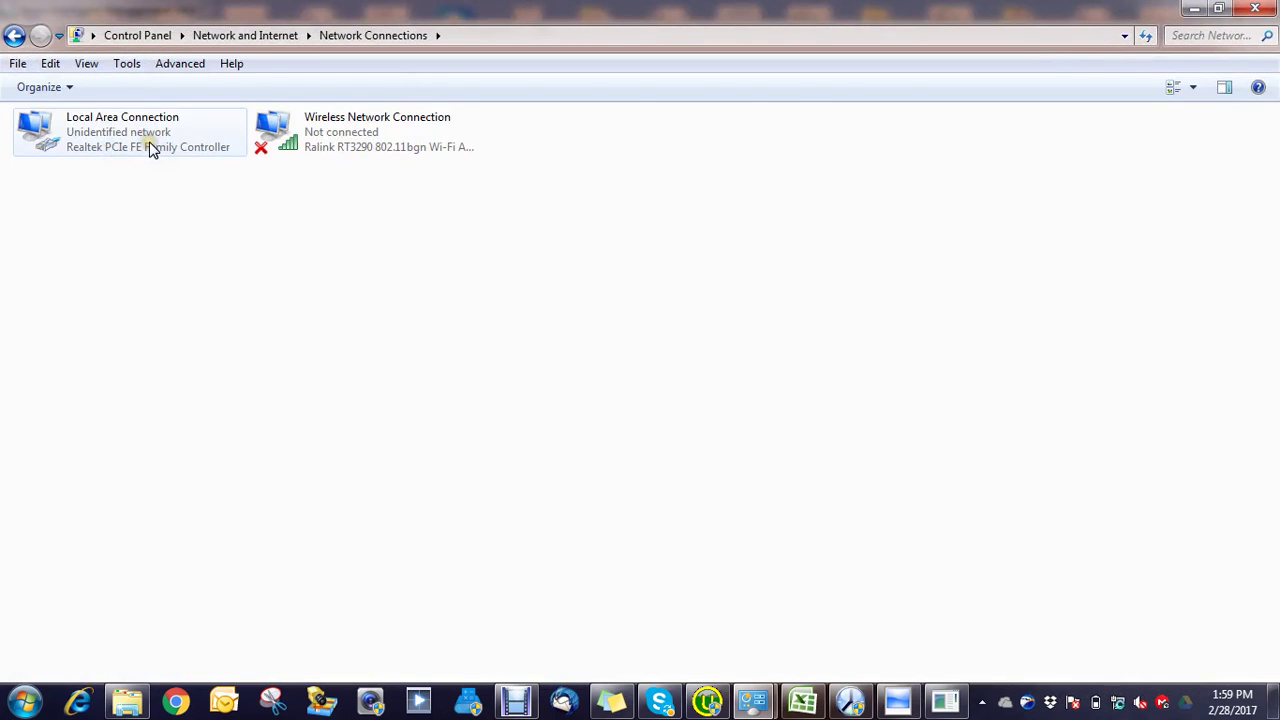
double_click(149, 143)
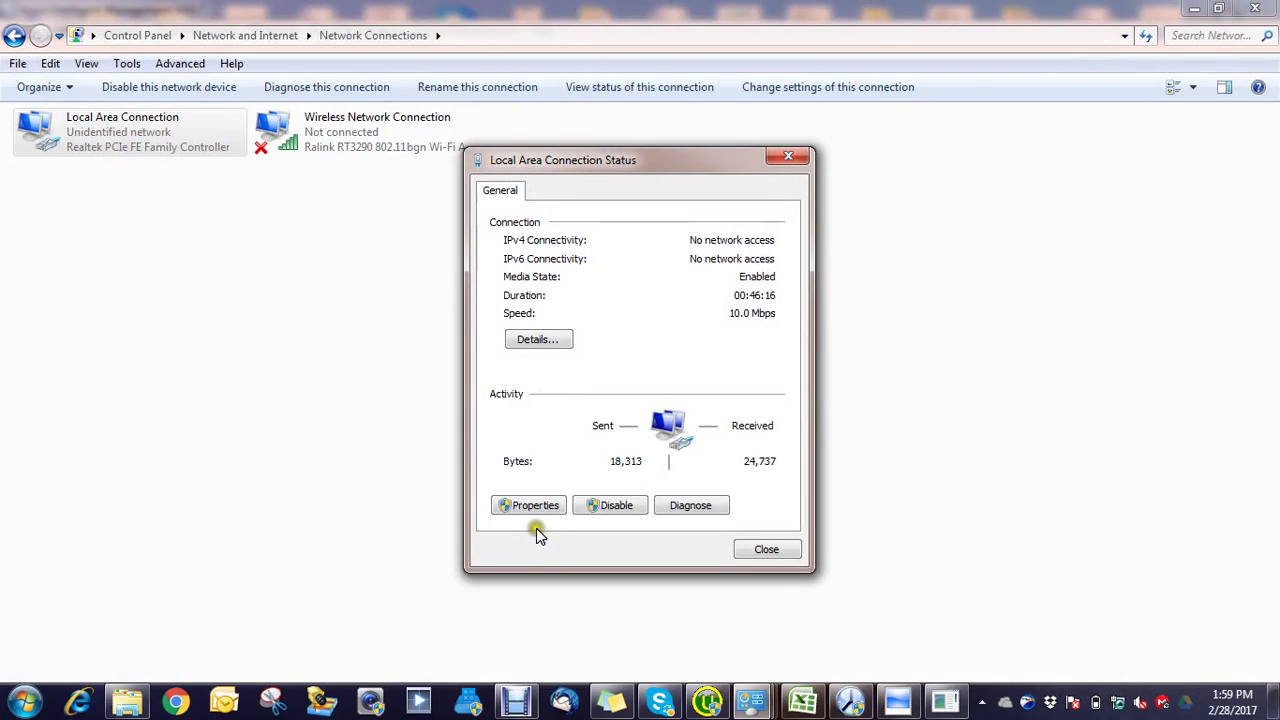
click(537, 506)
double_click(580, 391)
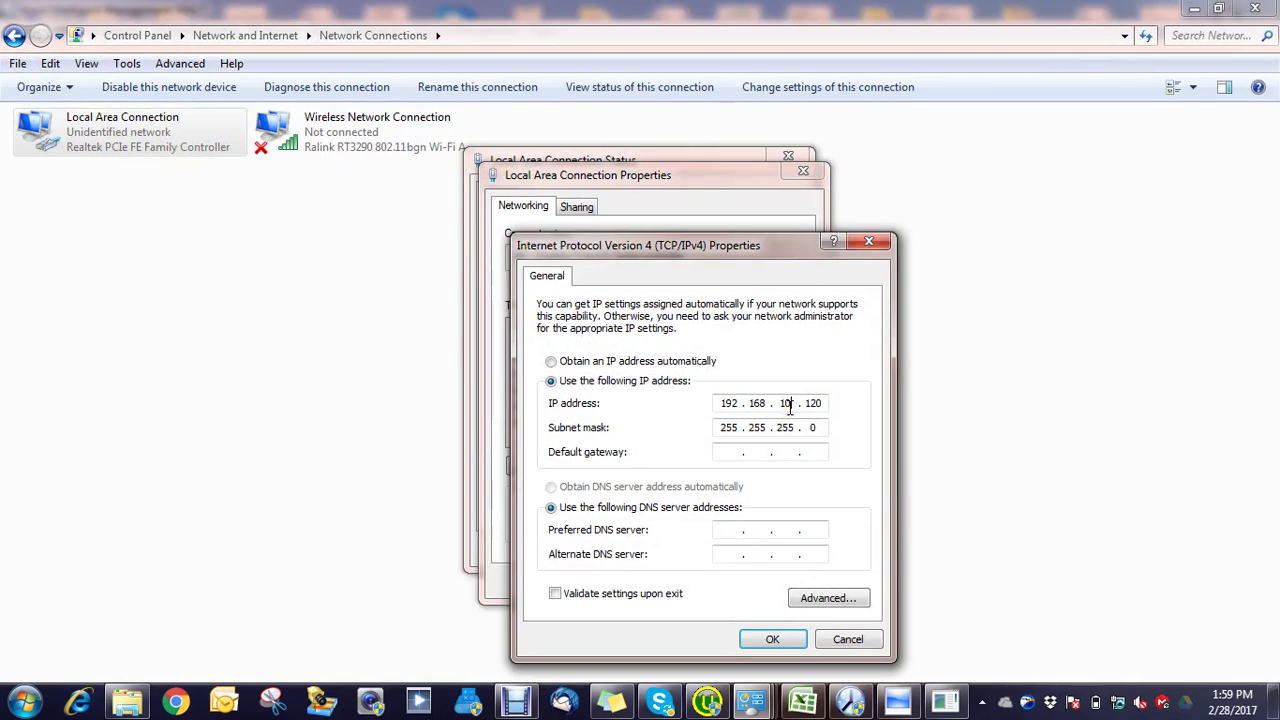
double_click(785, 404)
text(1)
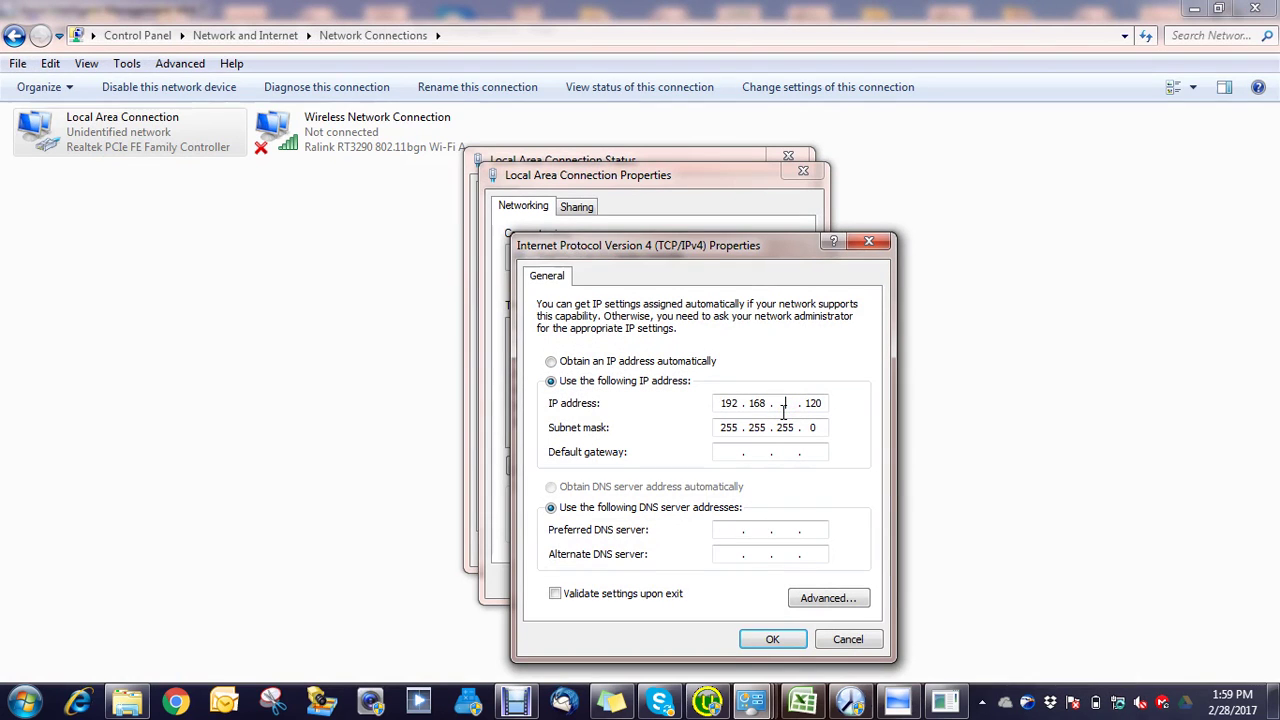
click(797, 640)
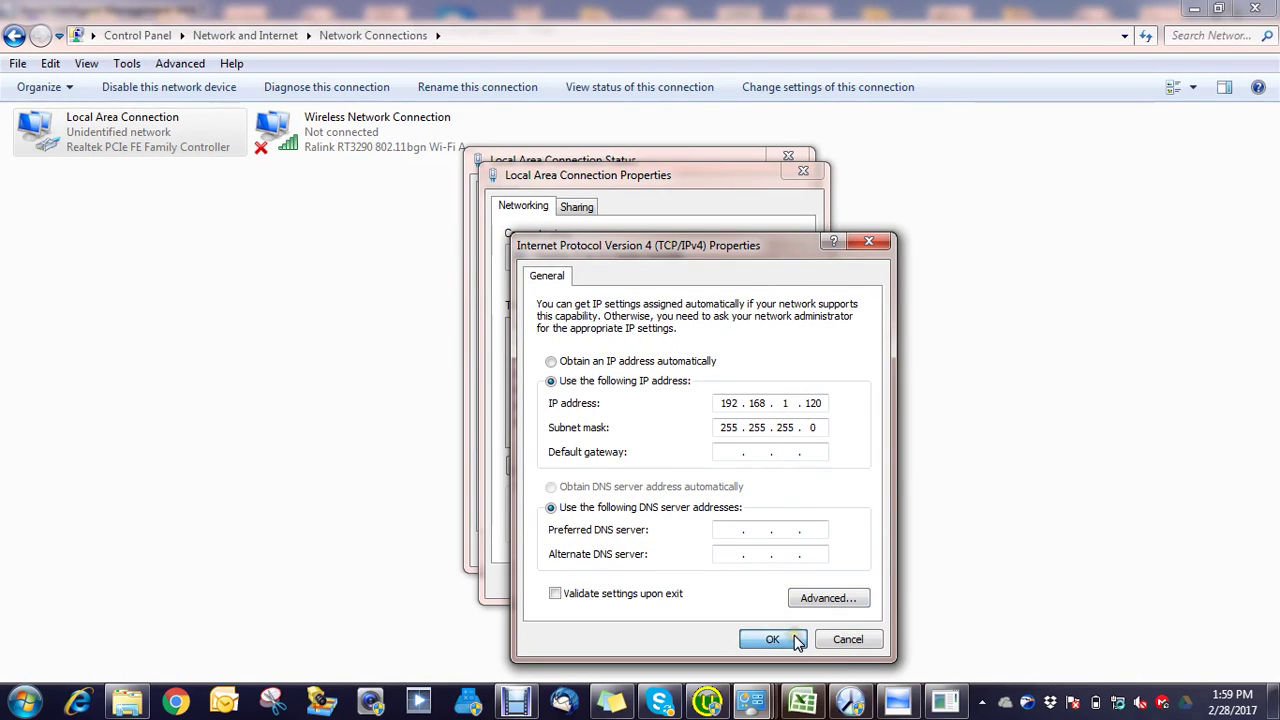
click(726, 586)
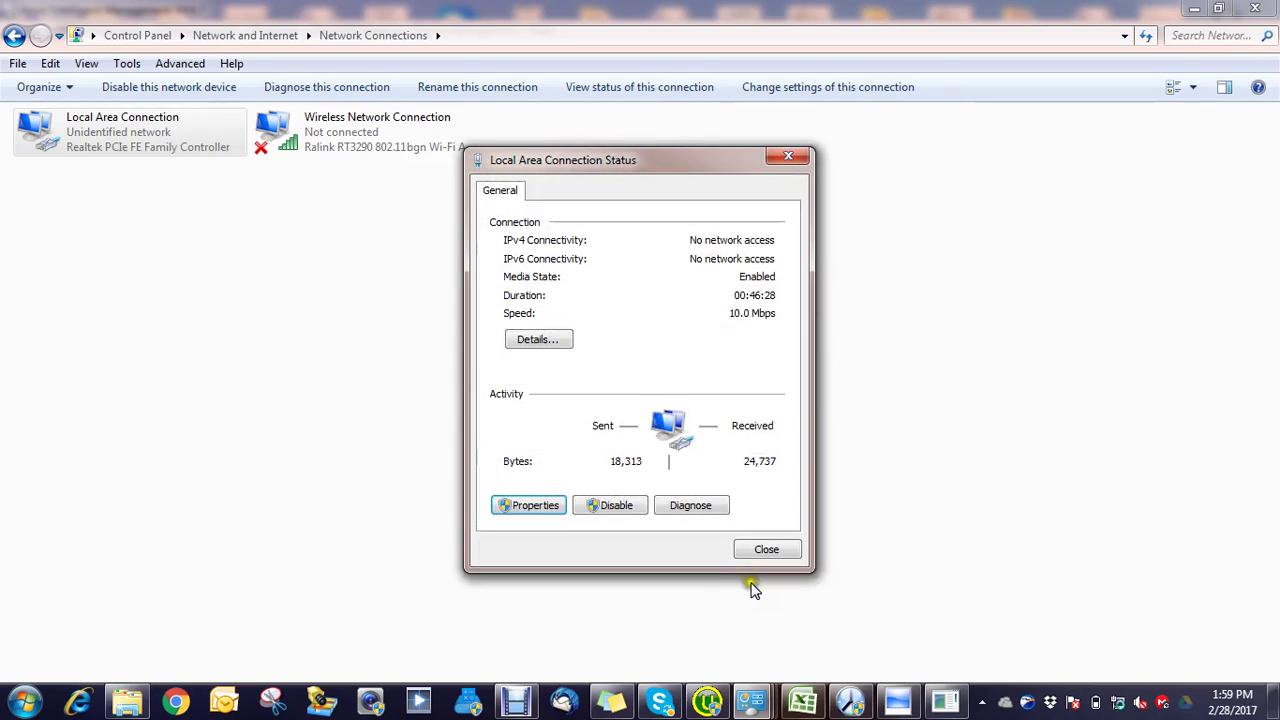
click(760, 545)
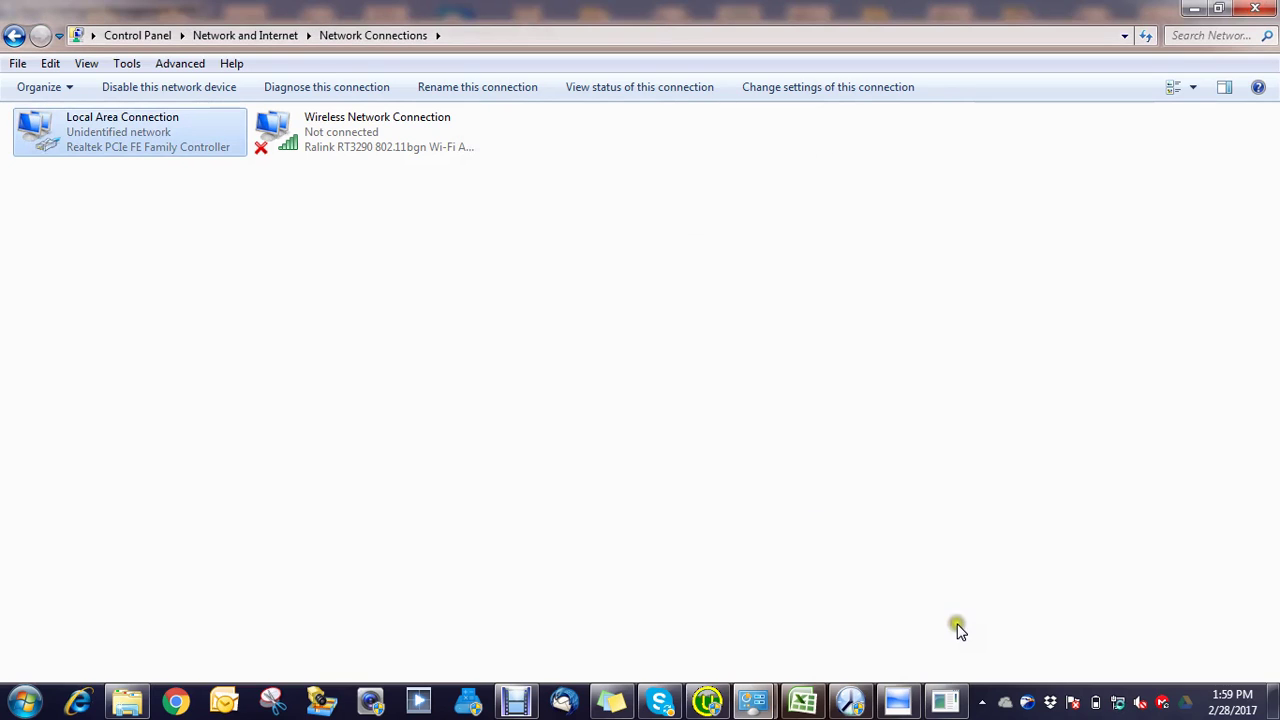
click(950, 692)
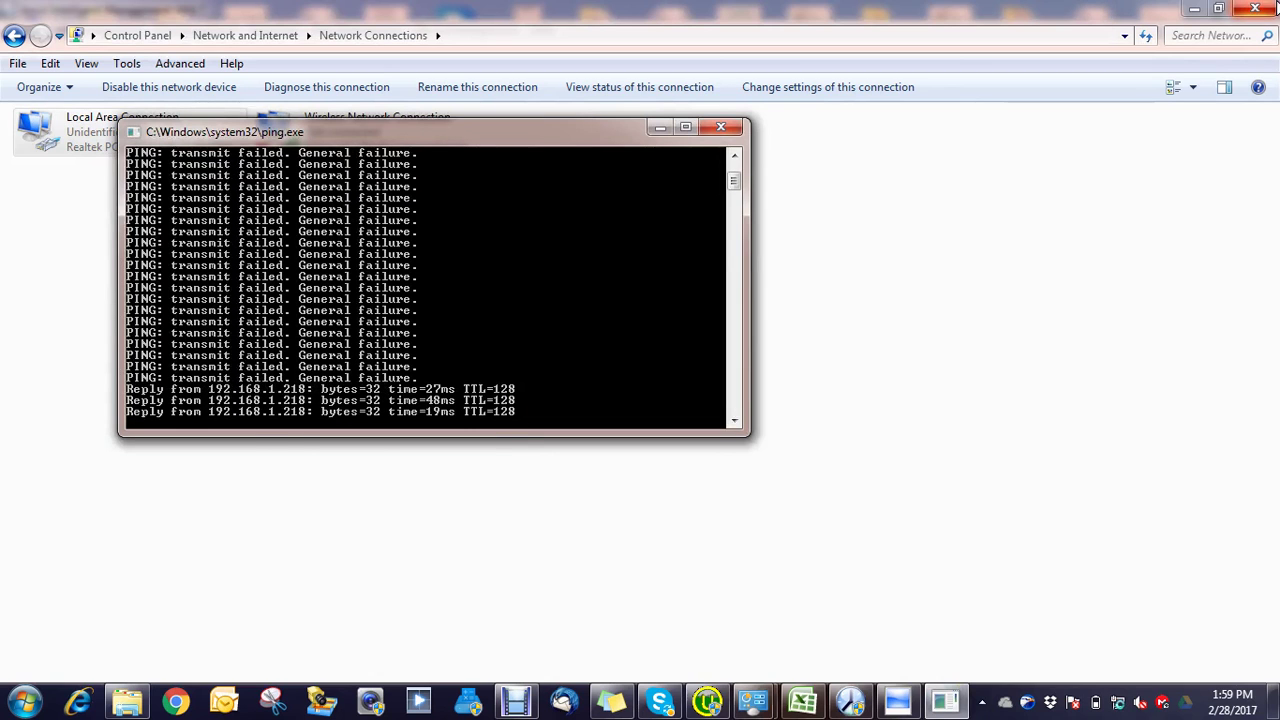
Step: Retry Device Management > Connect To Time Attendance Device three times in Anviz
click(1255, 8)
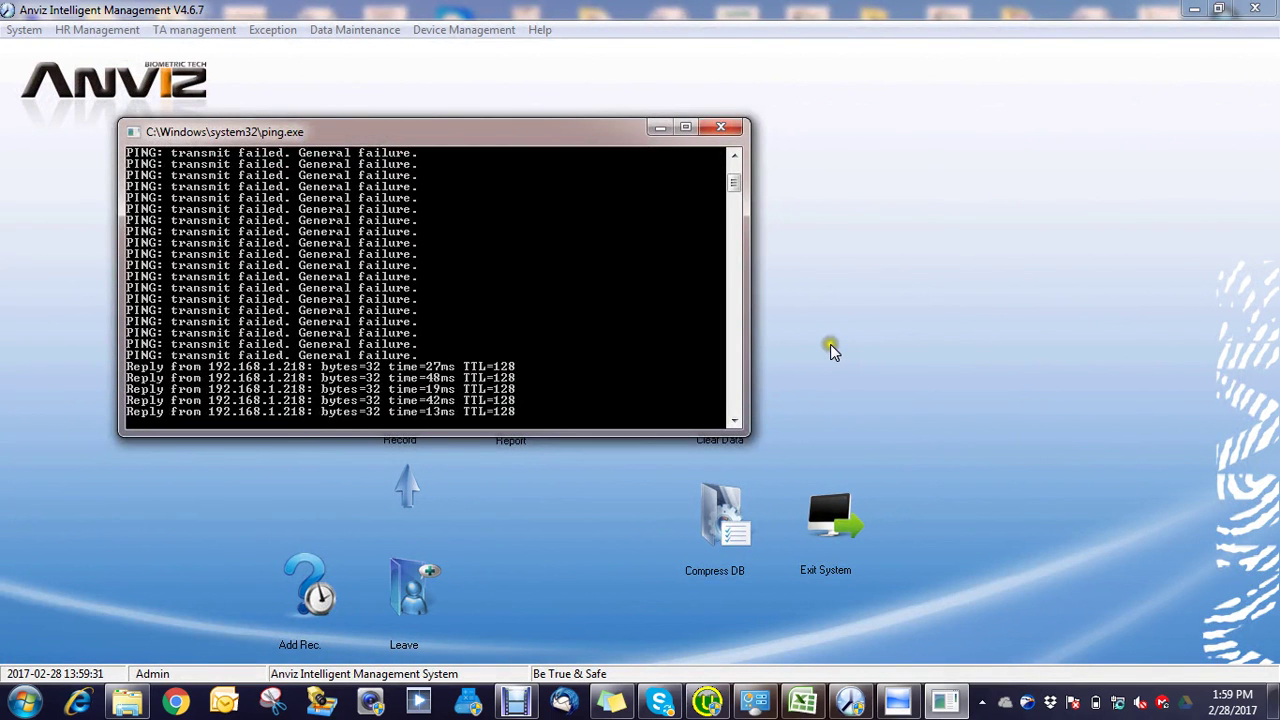
click(829, 346)
click(466, 30)
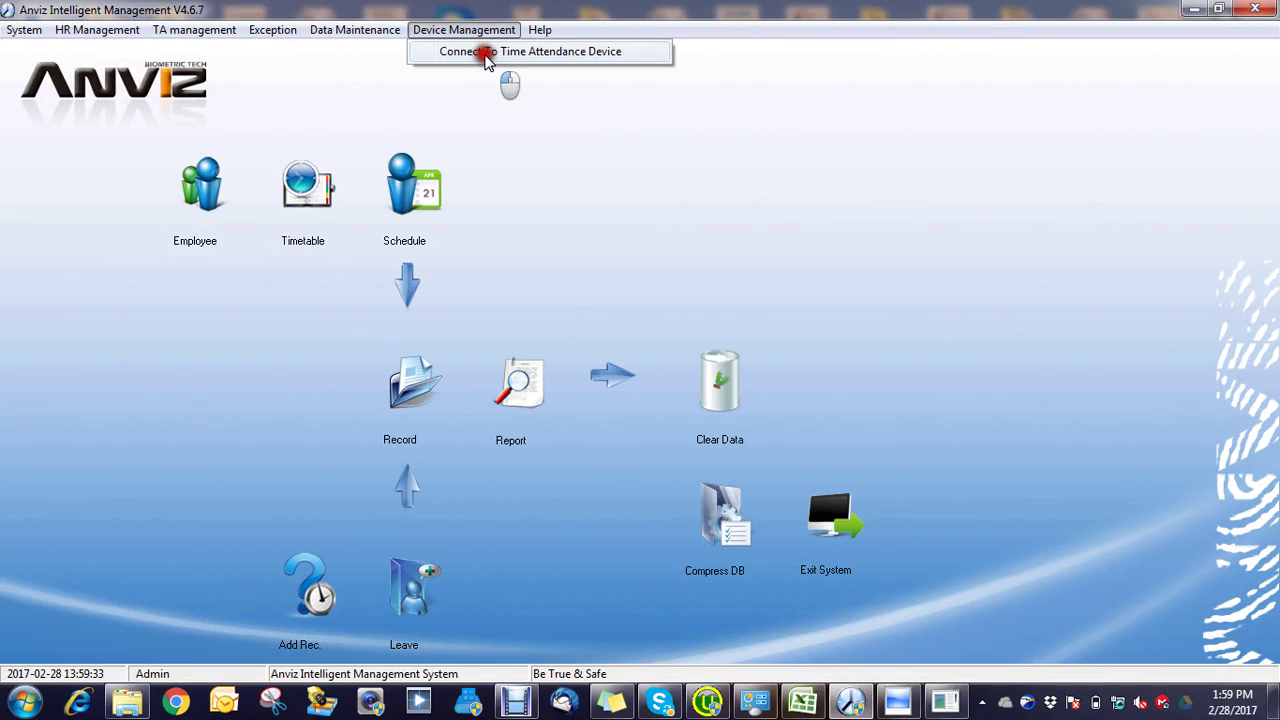
click(481, 50)
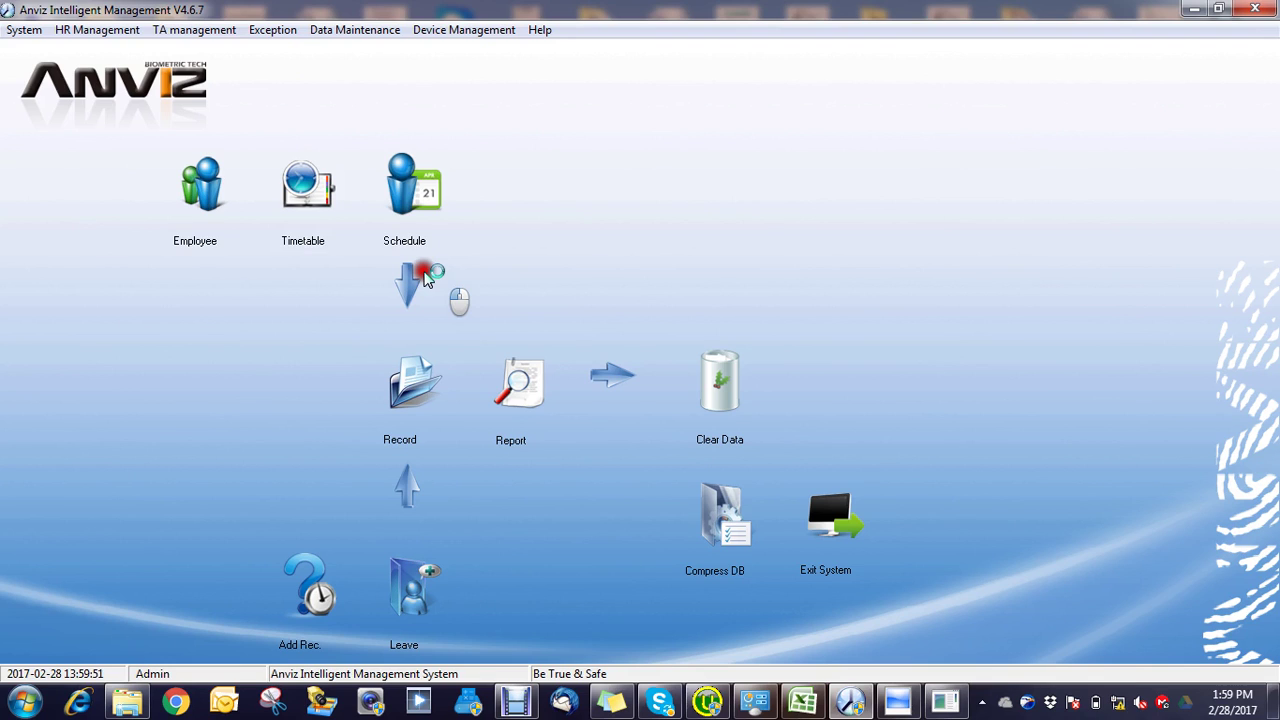
click(479, 30)
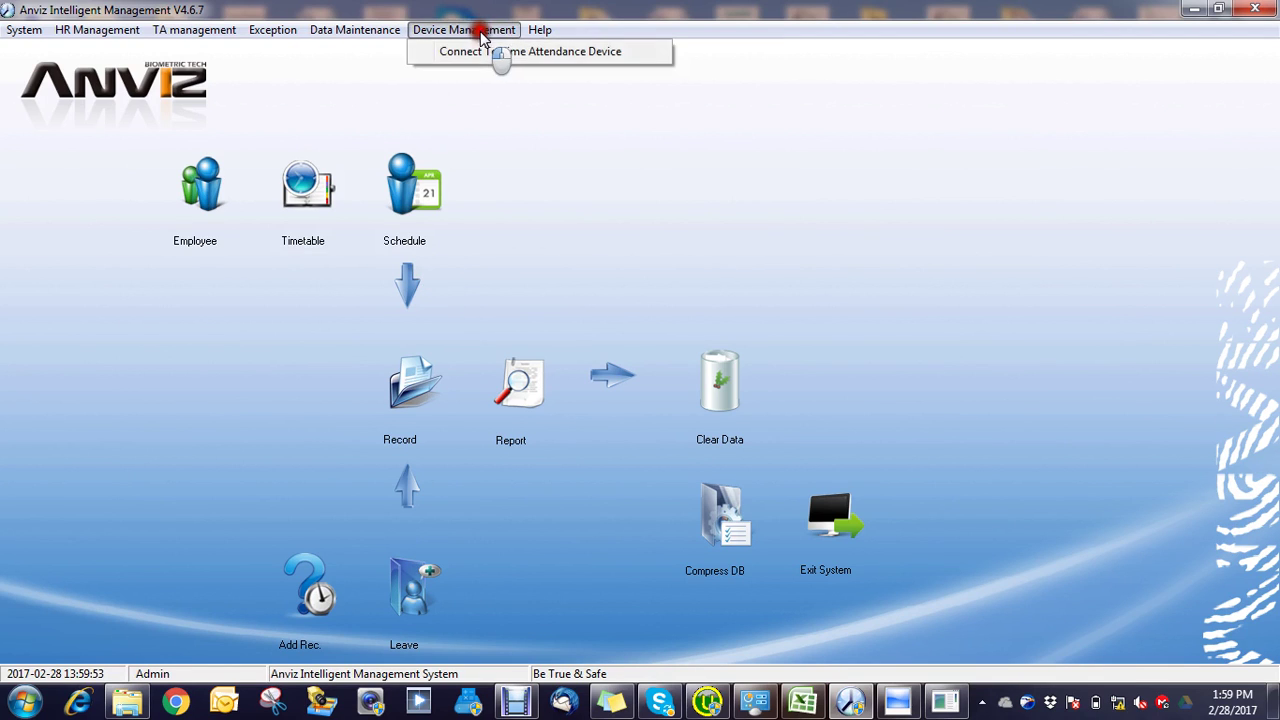
click(503, 52)
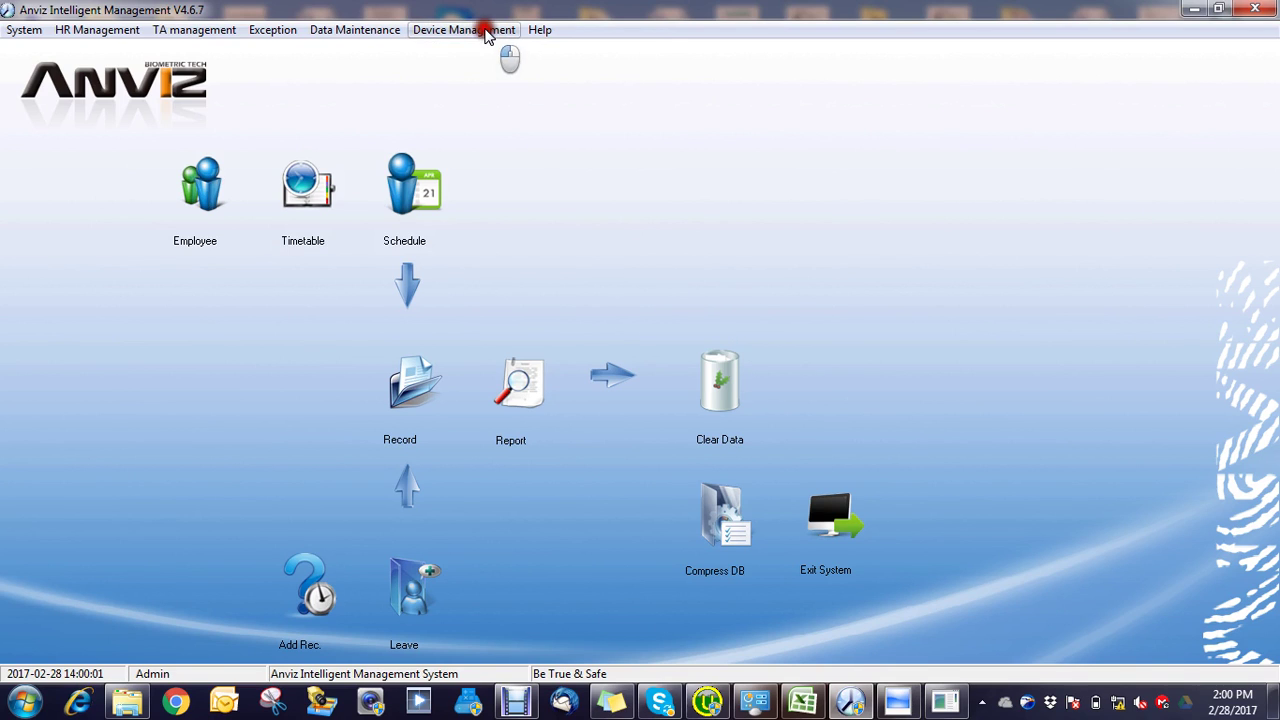
click(476, 29)
click(500, 51)
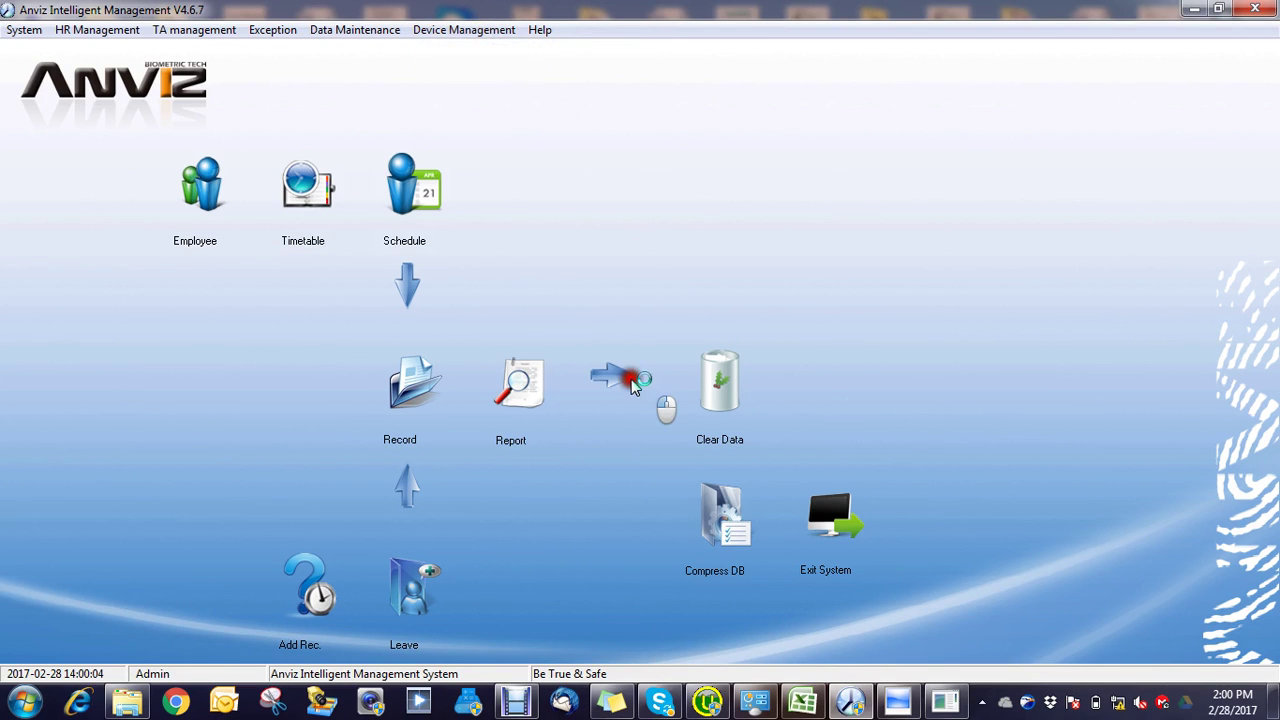
Step: Search the LAN and inspect the network settings of the terminal found at 192.168.1.218
click(908, 705)
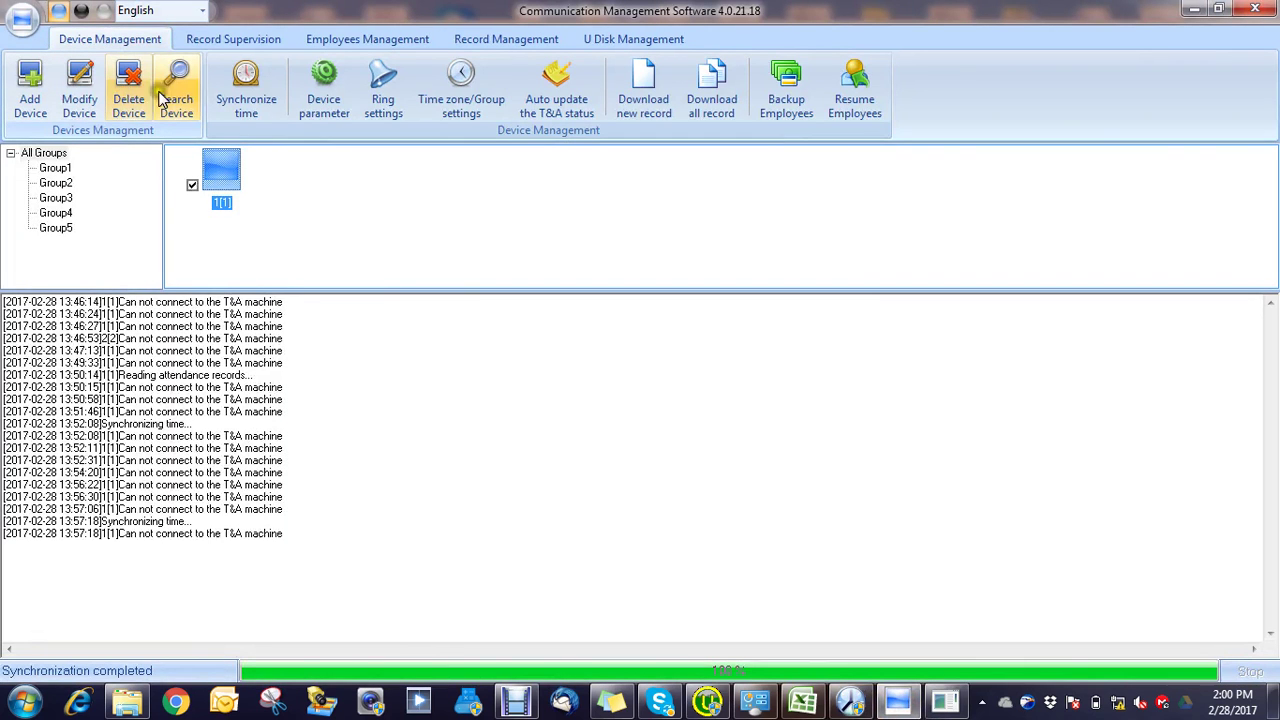
click(172, 100)
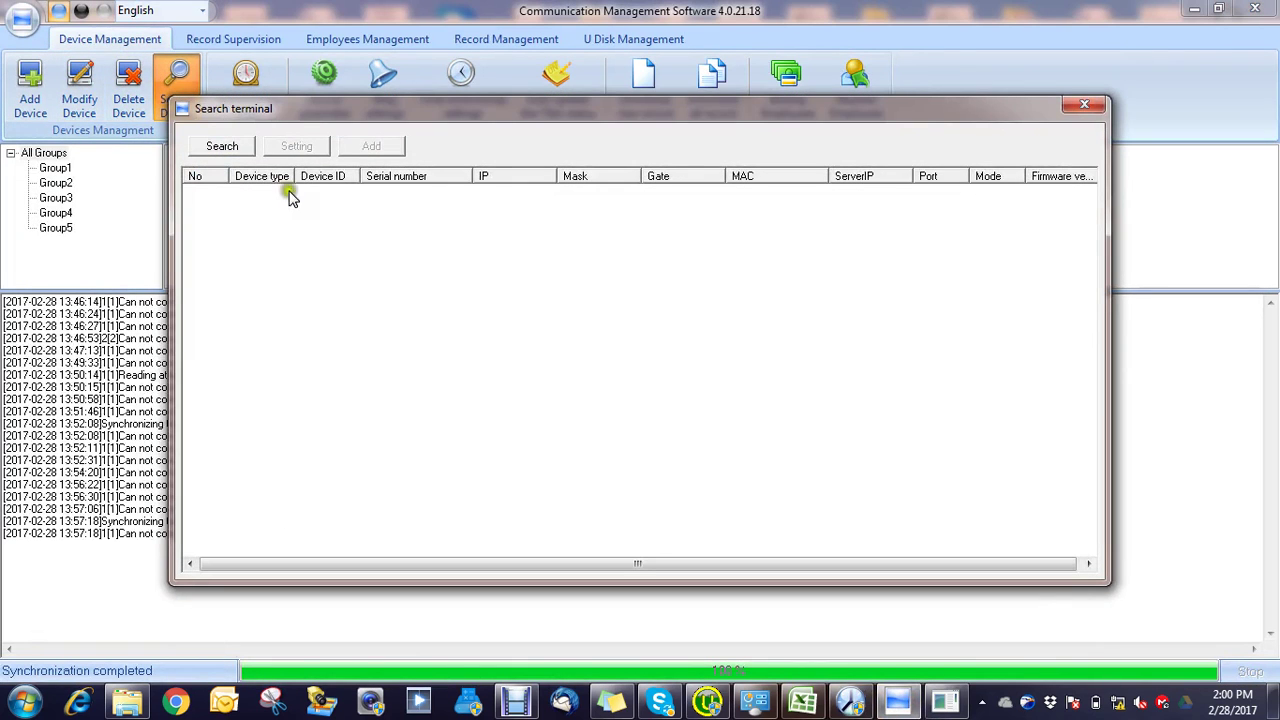
click(230, 148)
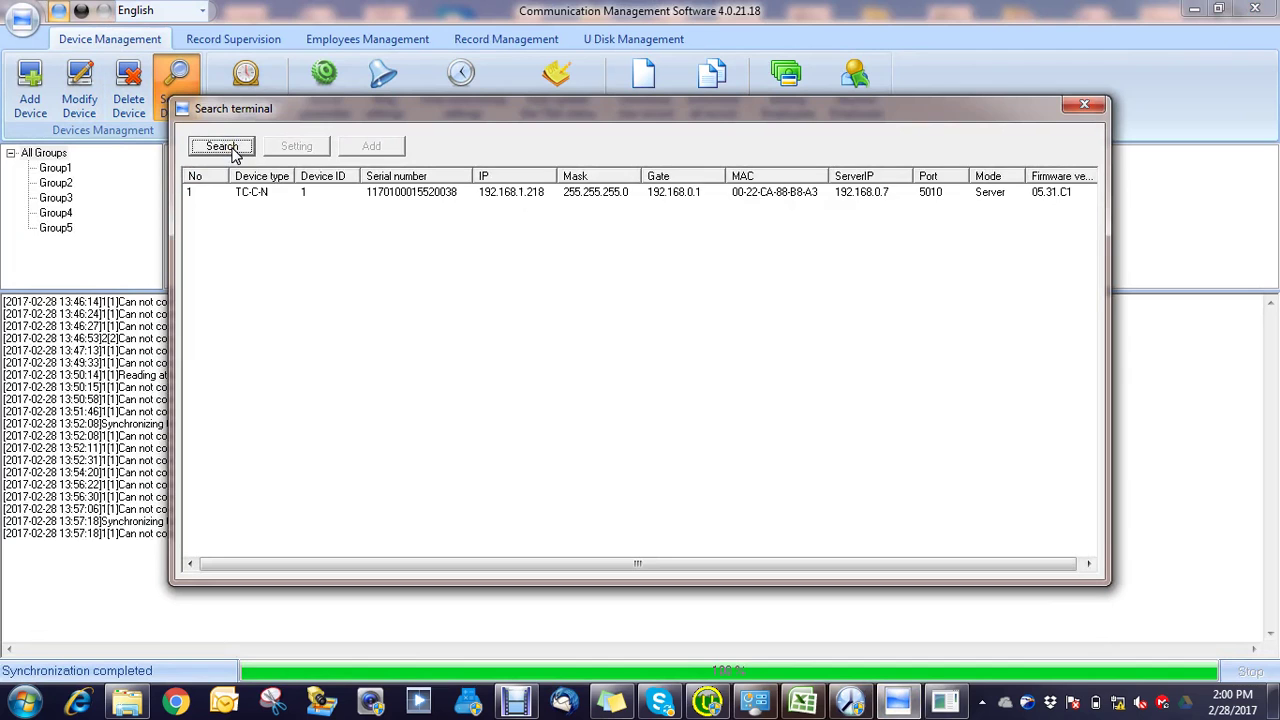
double_click(403, 193)
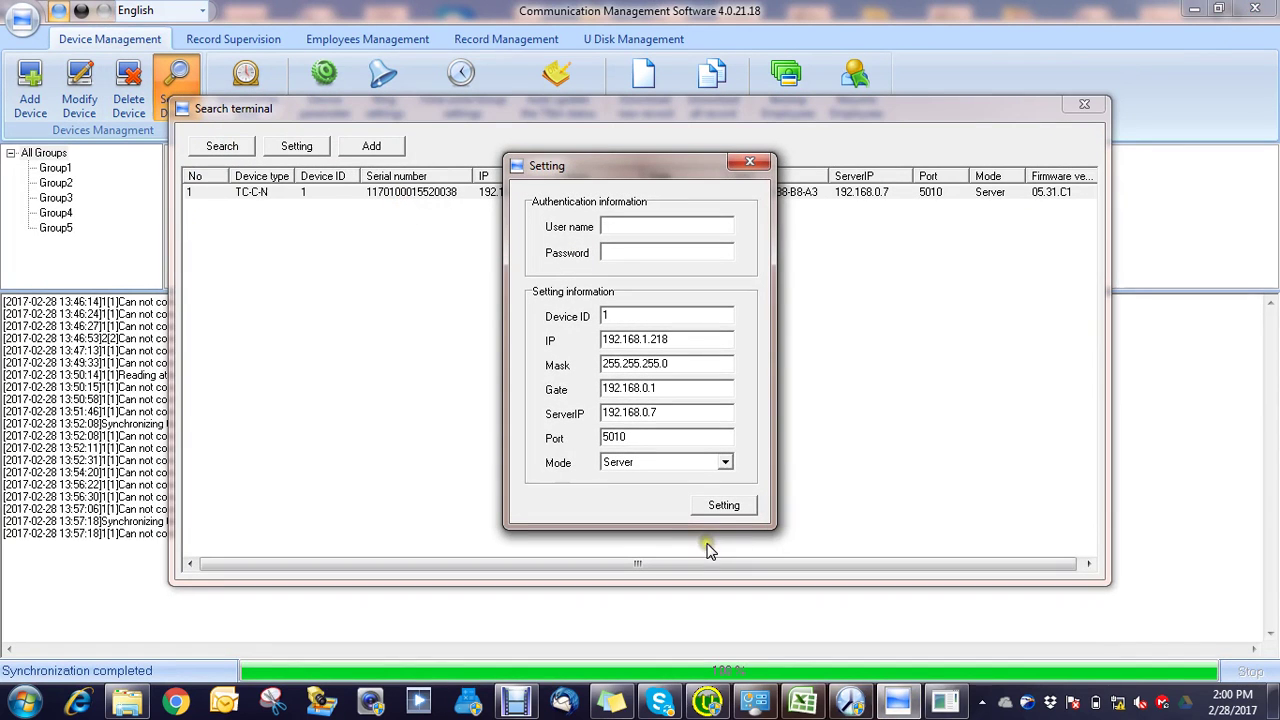
click(947, 700)
click(947, 700)
click(757, 163)
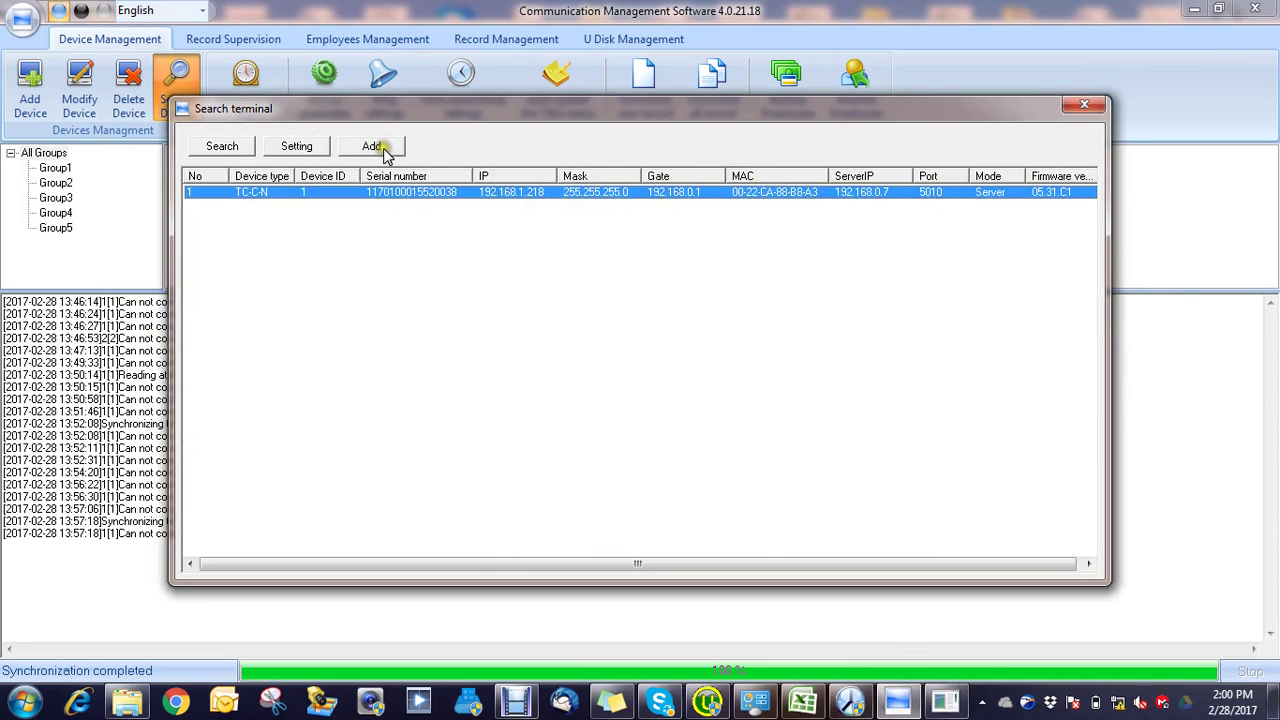
Step: Try adding the terminal over LAN, which is rejected as a duplicate, then start deleting device 1[1]
click(380, 148)
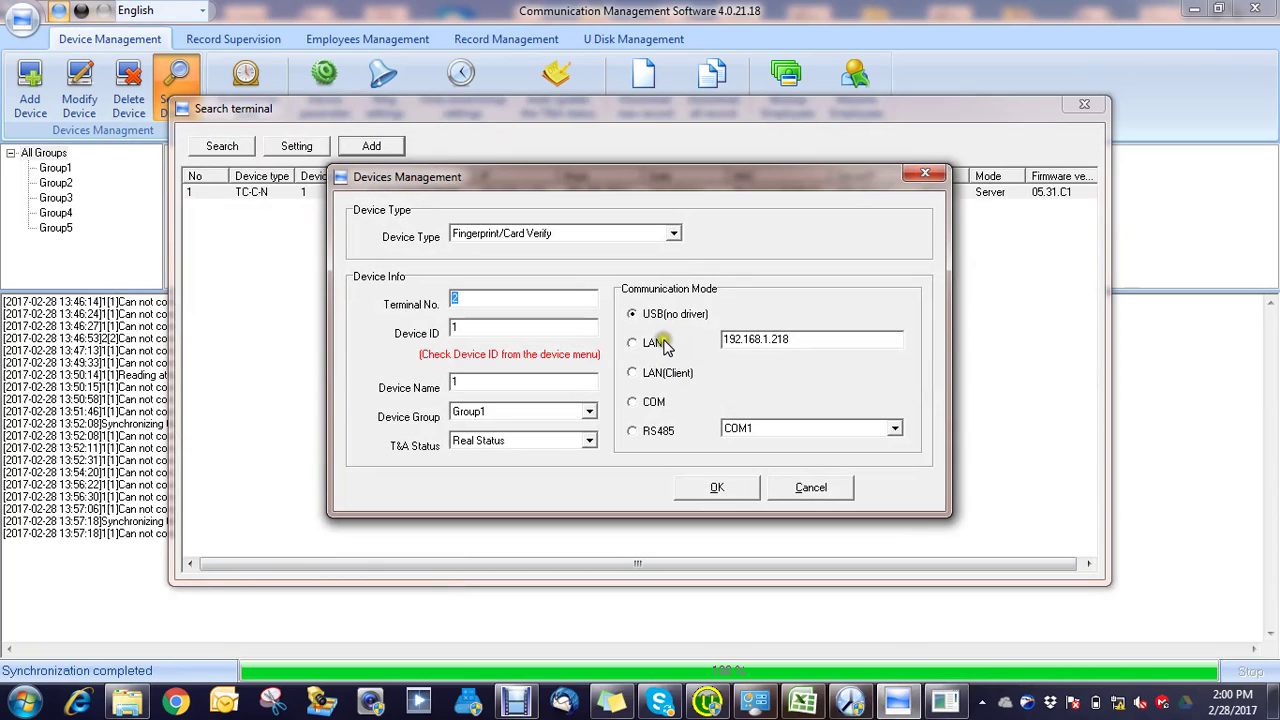
click(663, 343)
click(740, 490)
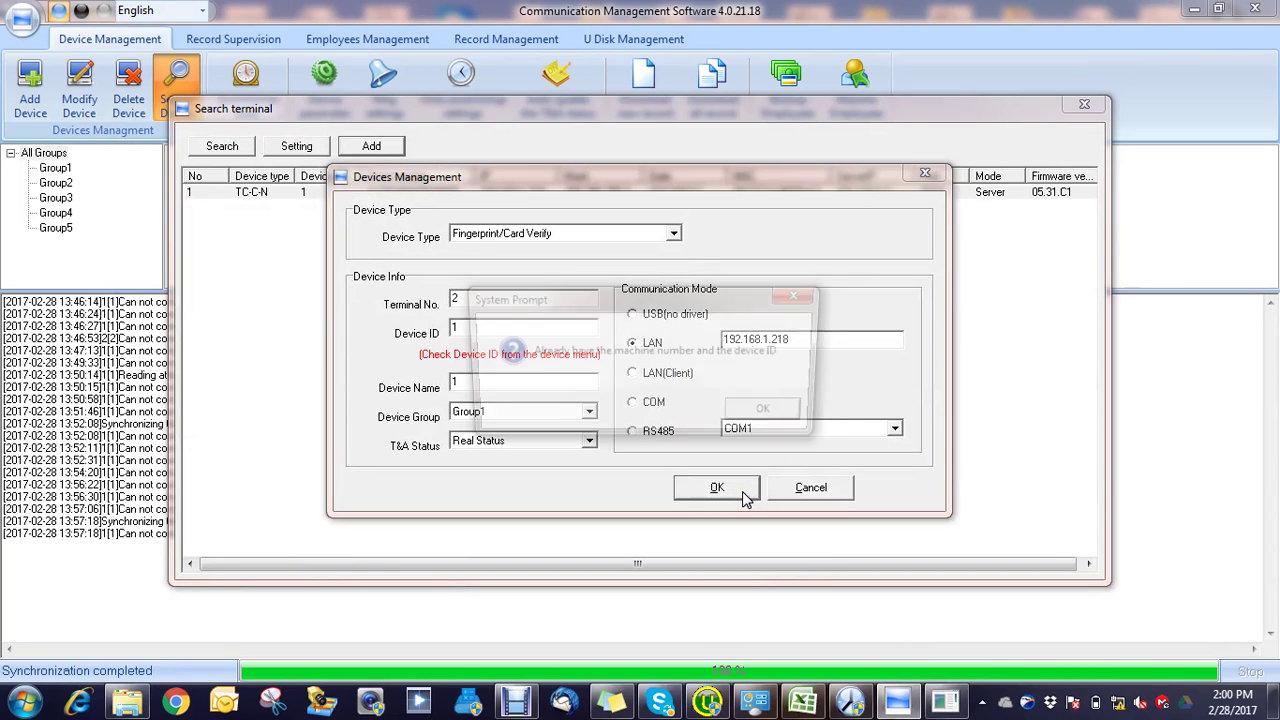
click(760, 412)
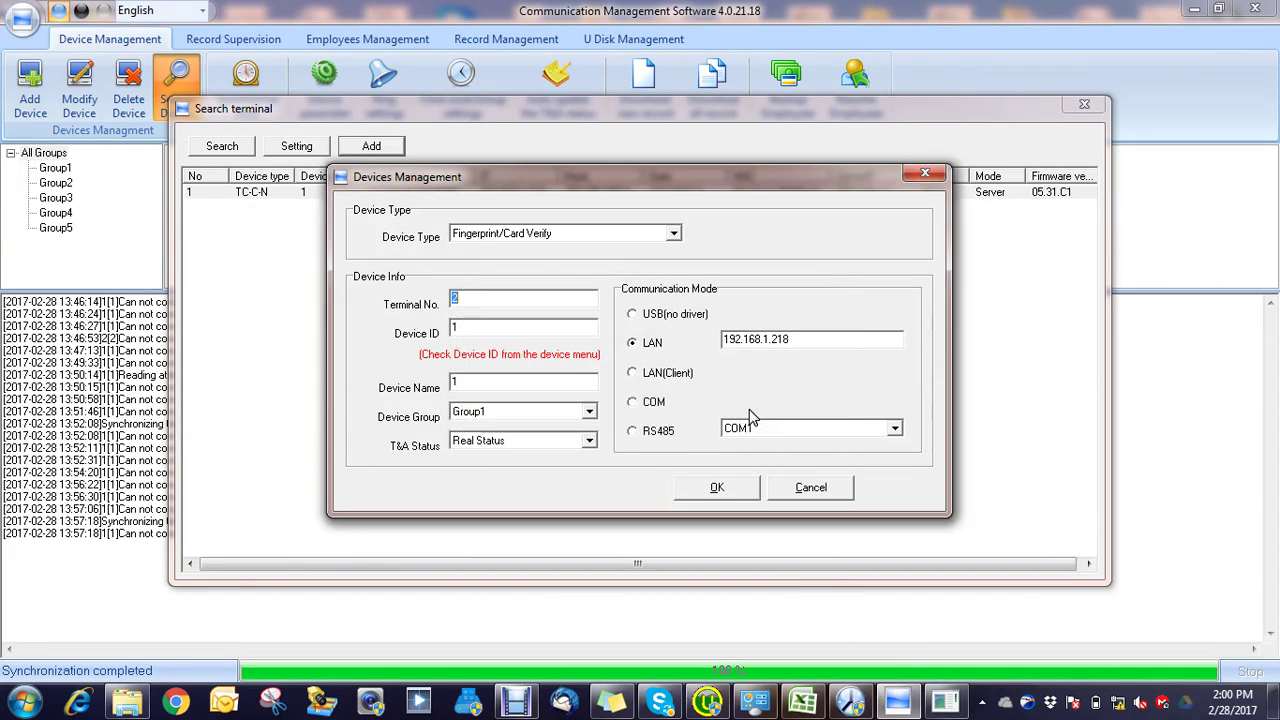
click(808, 489)
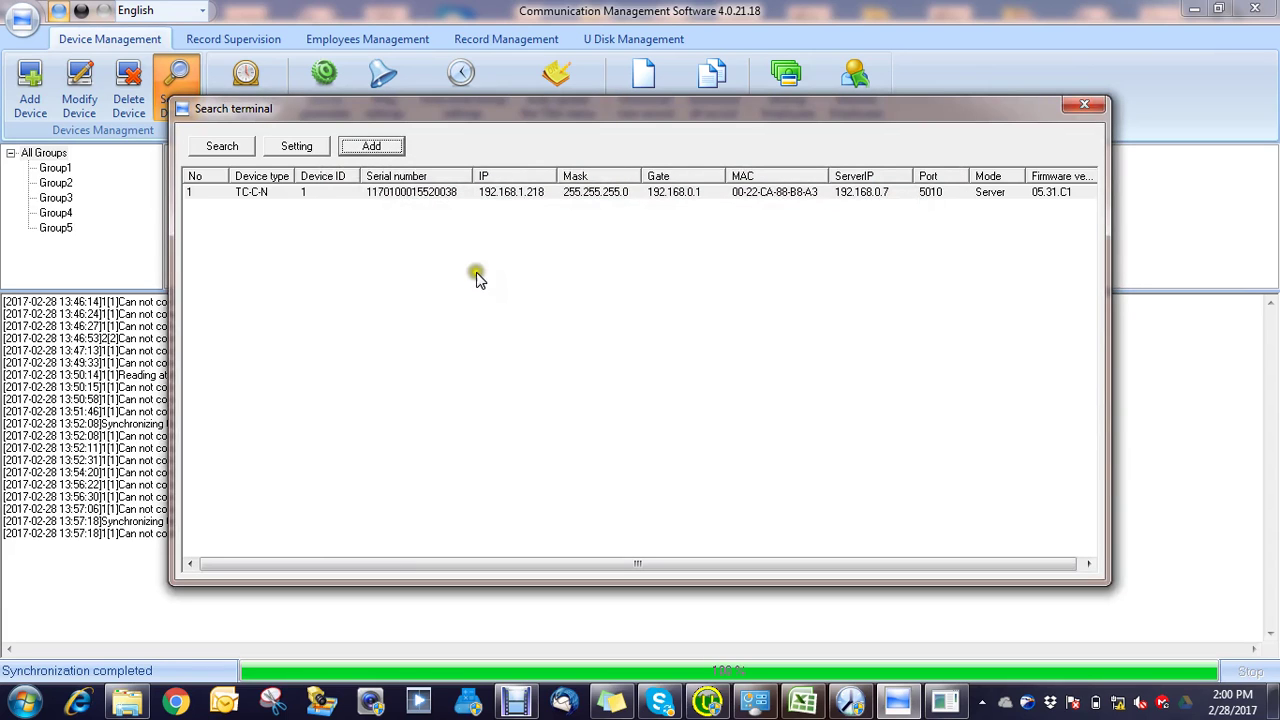
click(1084, 104)
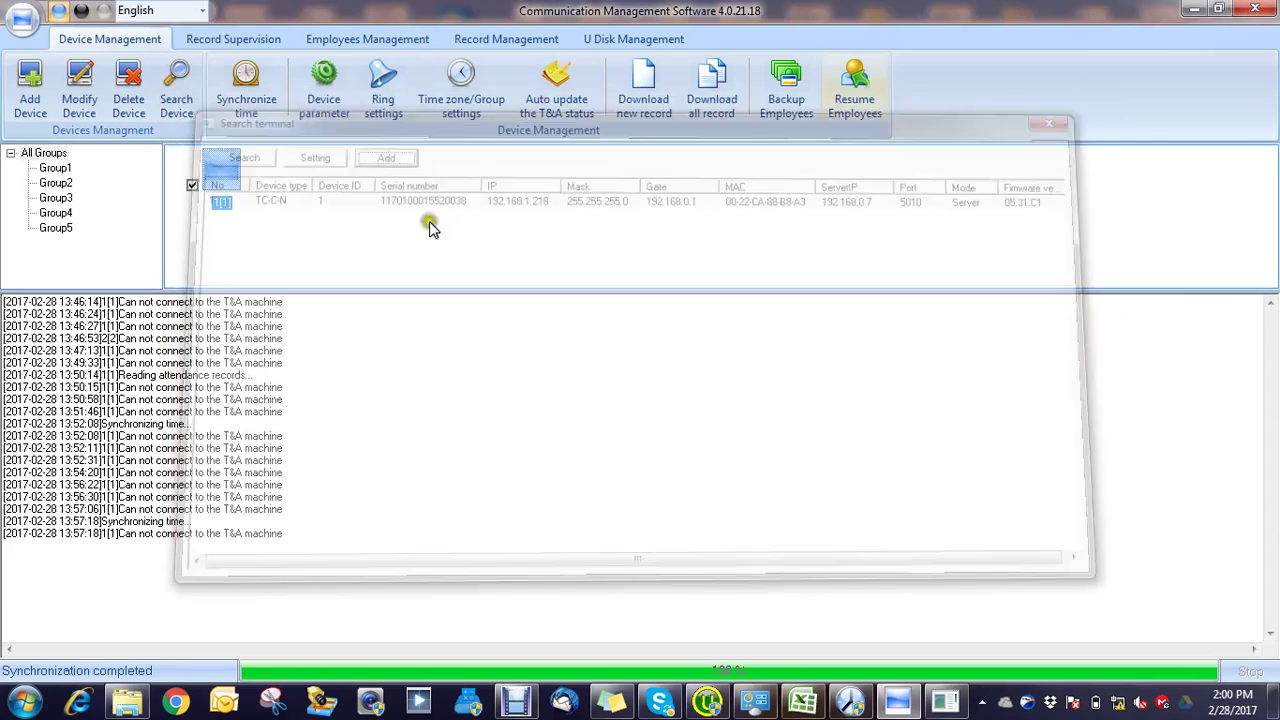
mouse_move(213, 160)
click(128, 90)
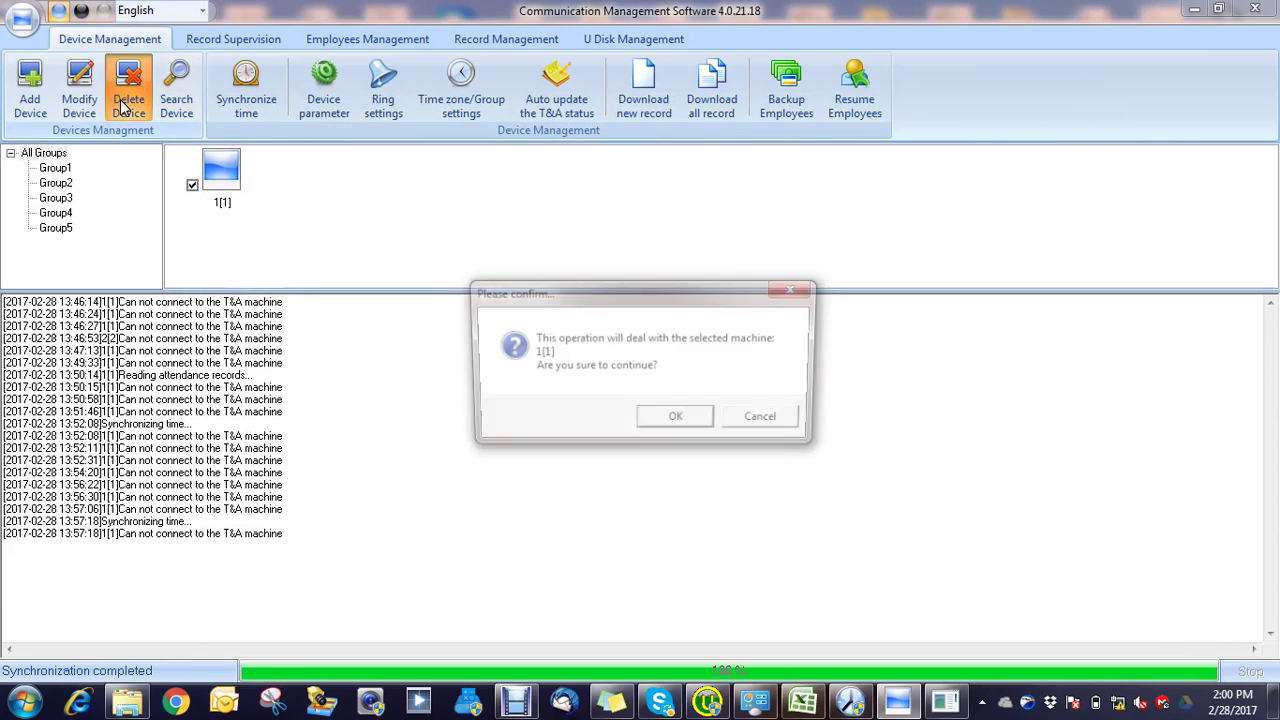
Step: Confirm deleting device 1[1] and search the LAN for terminals again
click(658, 424)
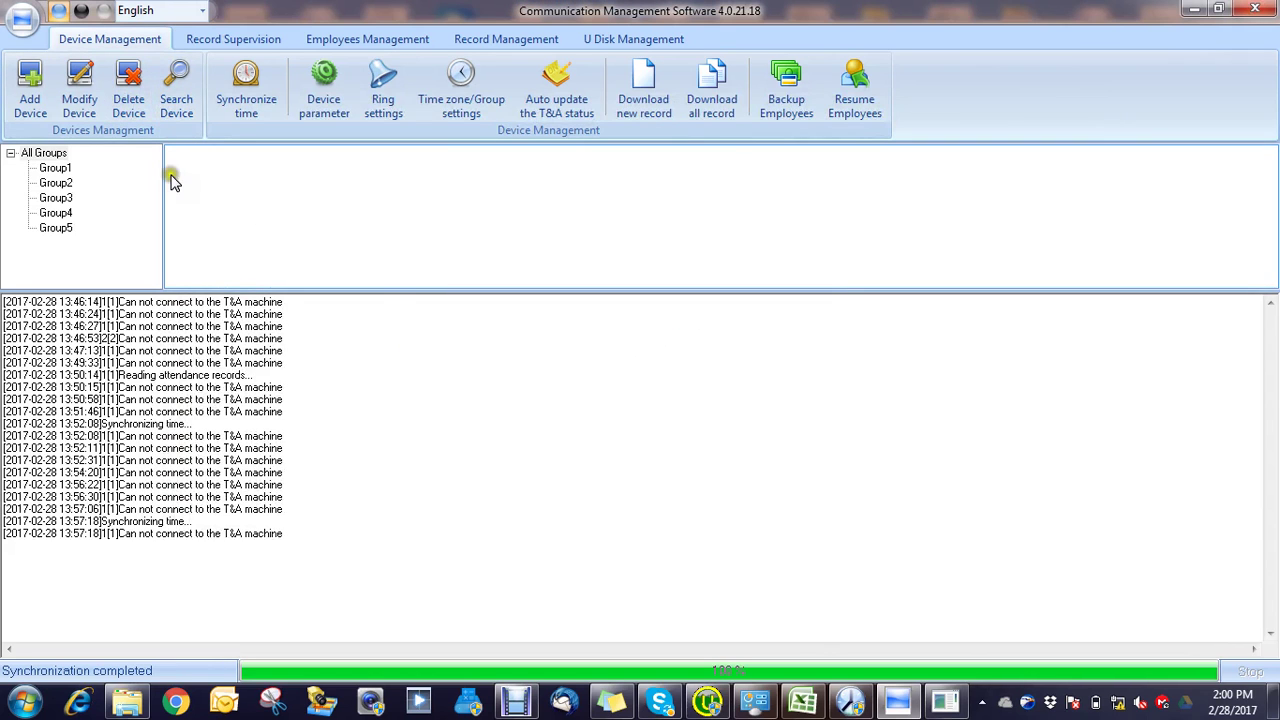
click(176, 88)
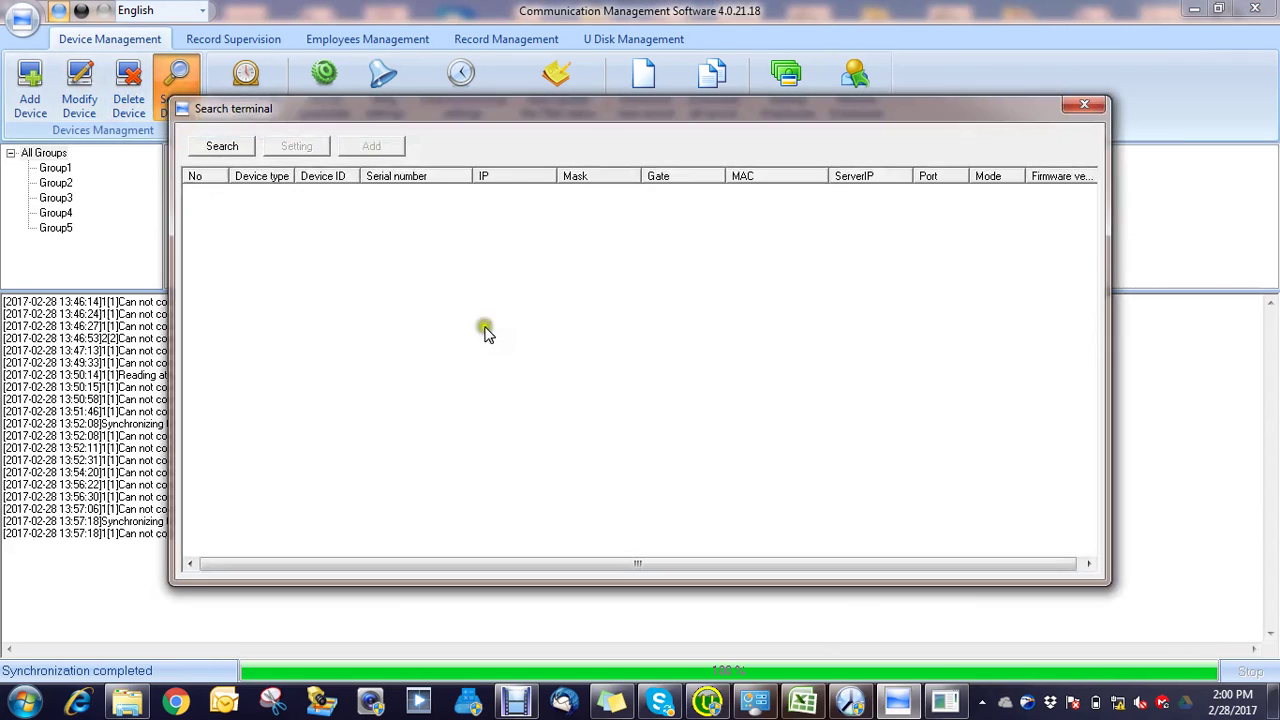
click(238, 146)
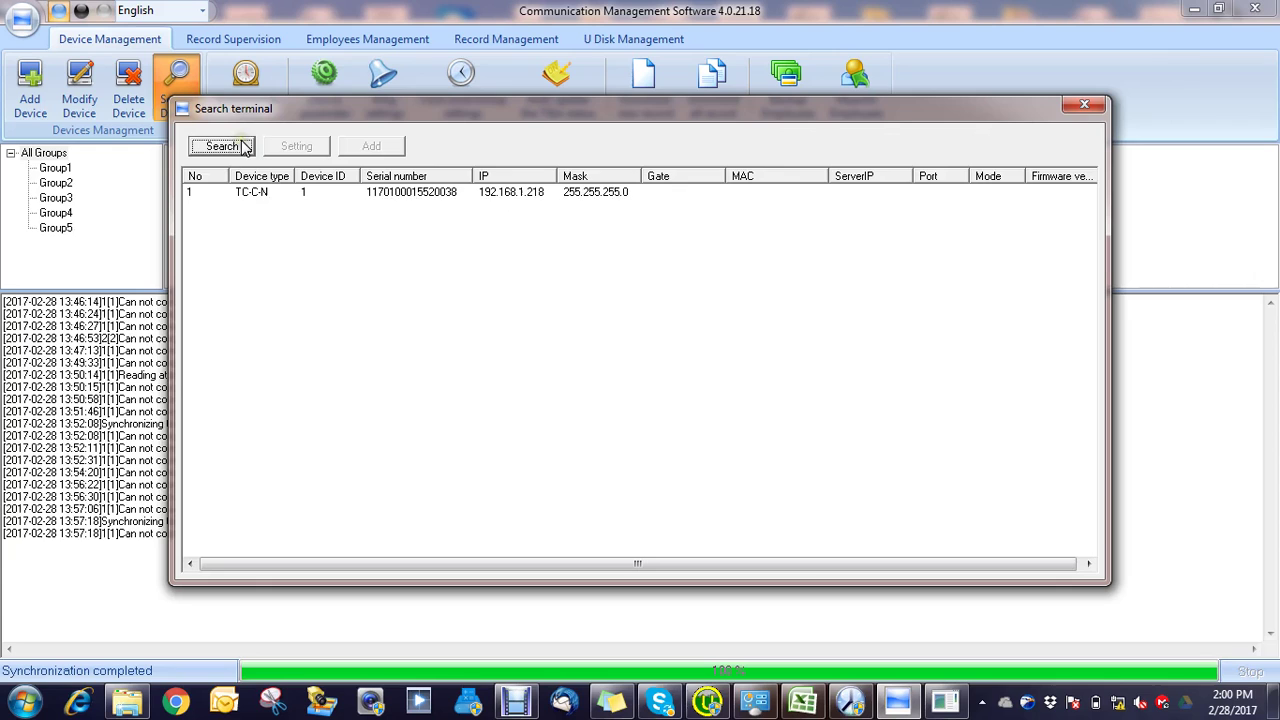
Step: Re-add the terminal at 192.168.1.218 as a LAN device and close the search window
click(352, 194)
click(371, 149)
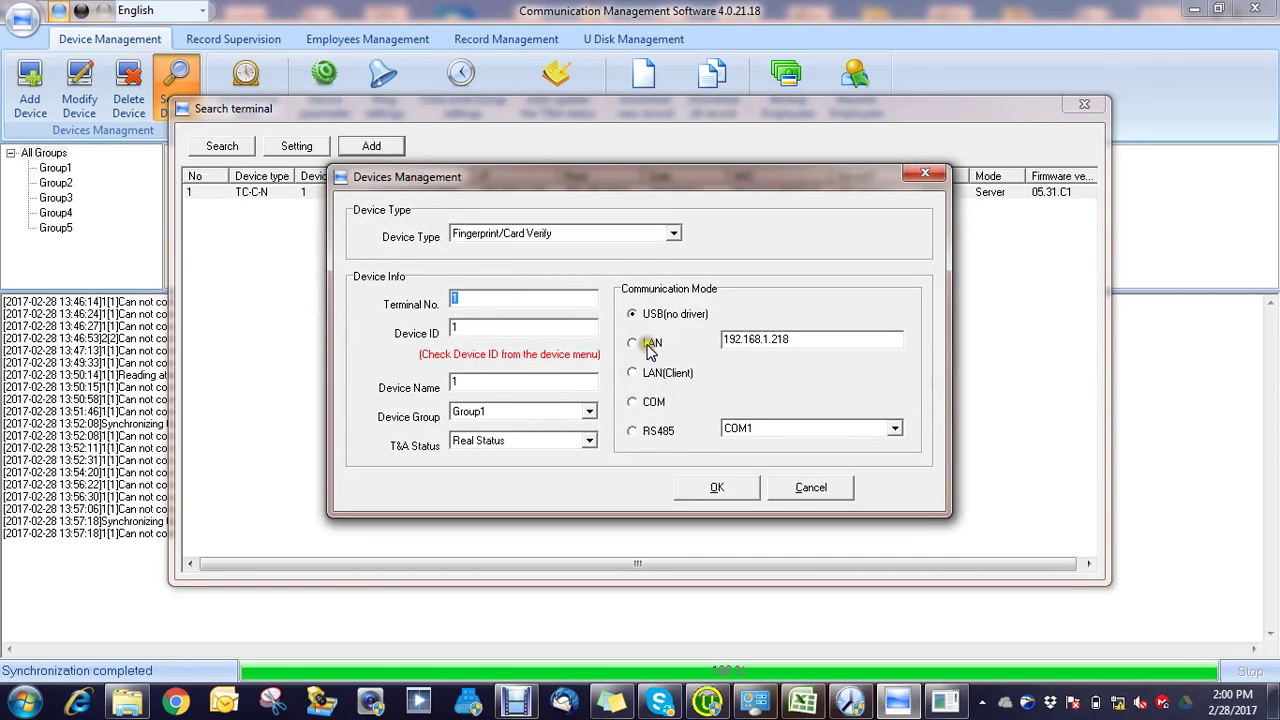
click(650, 345)
click(738, 480)
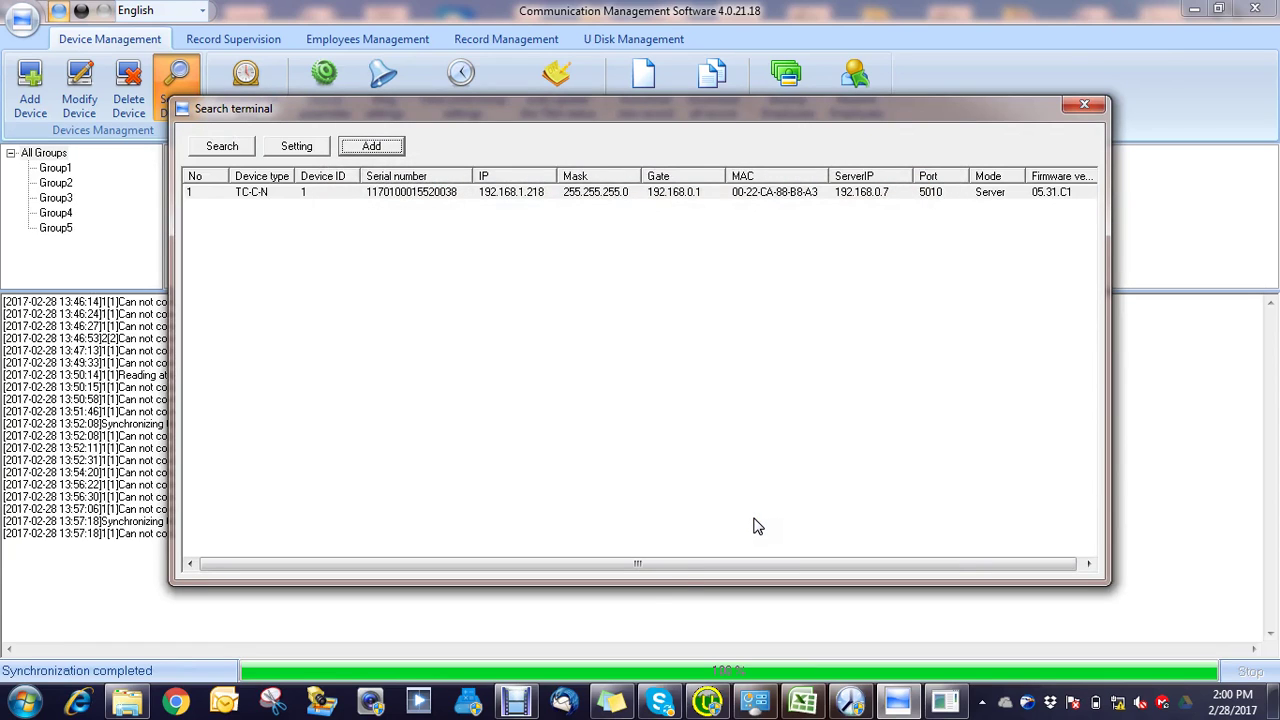
click(1080, 107)
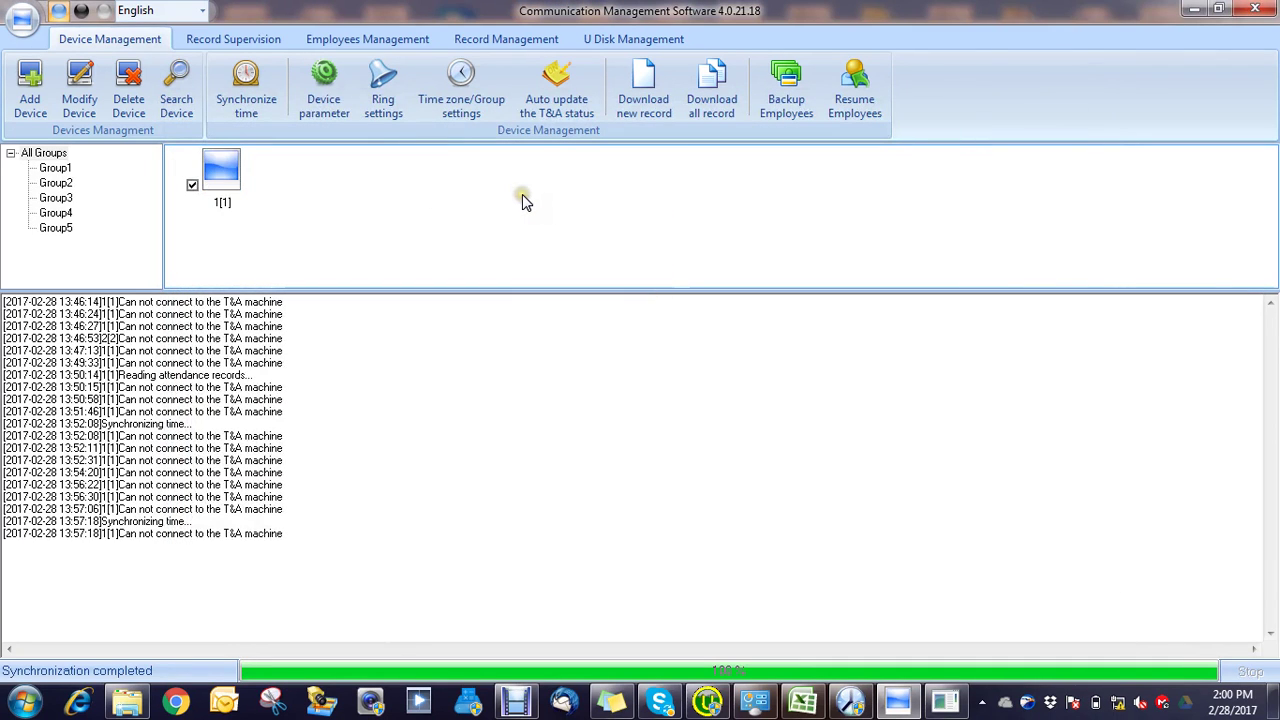
click(461, 290)
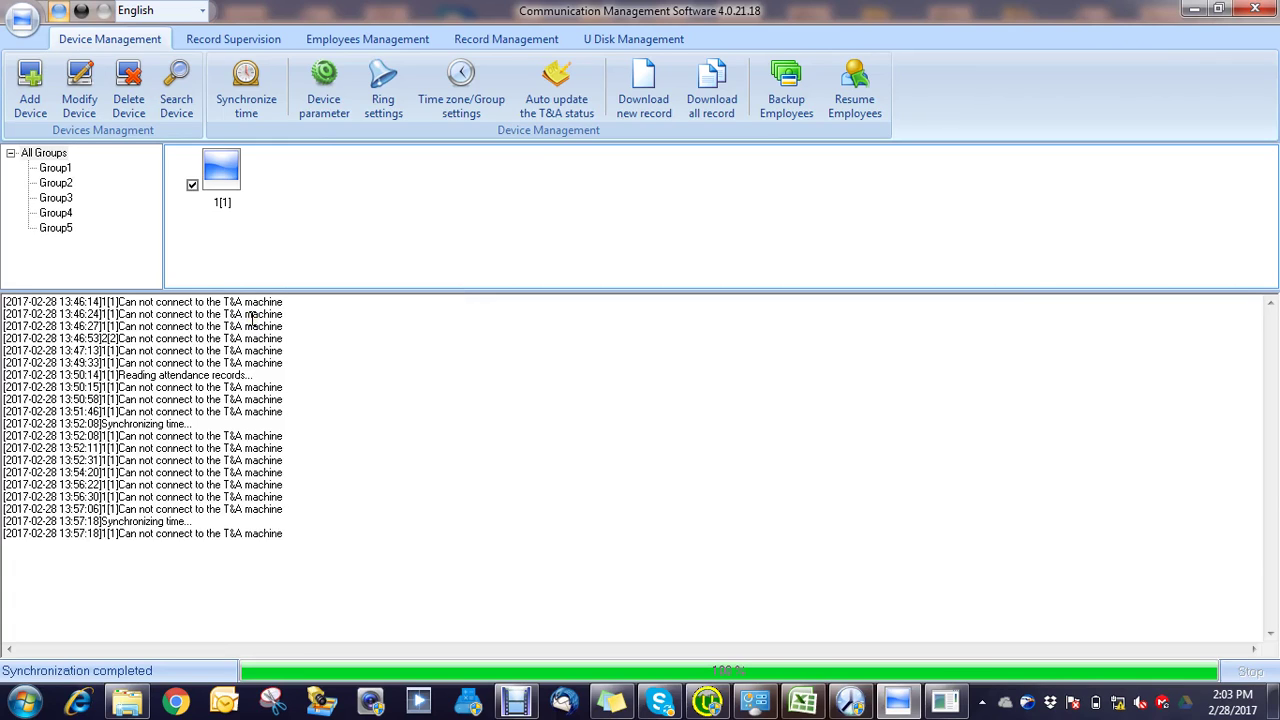
Step: Delete device 1[1] so the device list is empty
click(221, 170)
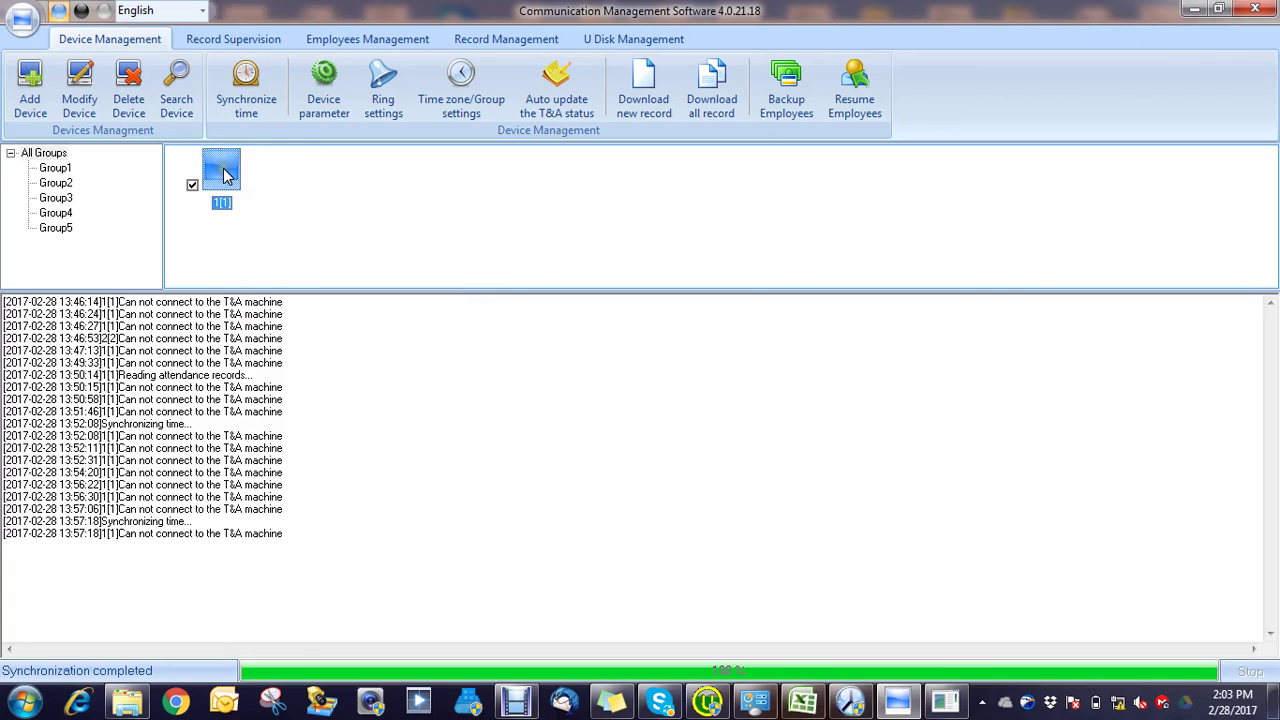
click(130, 100)
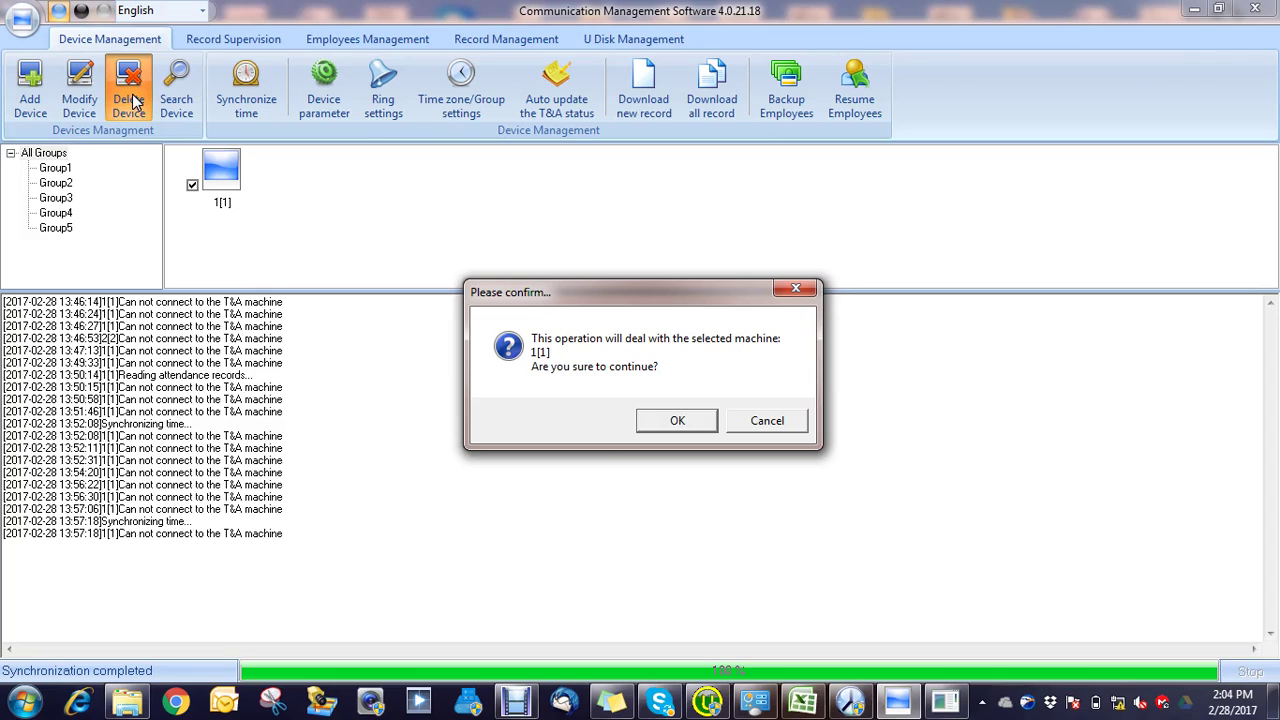
click(670, 424)
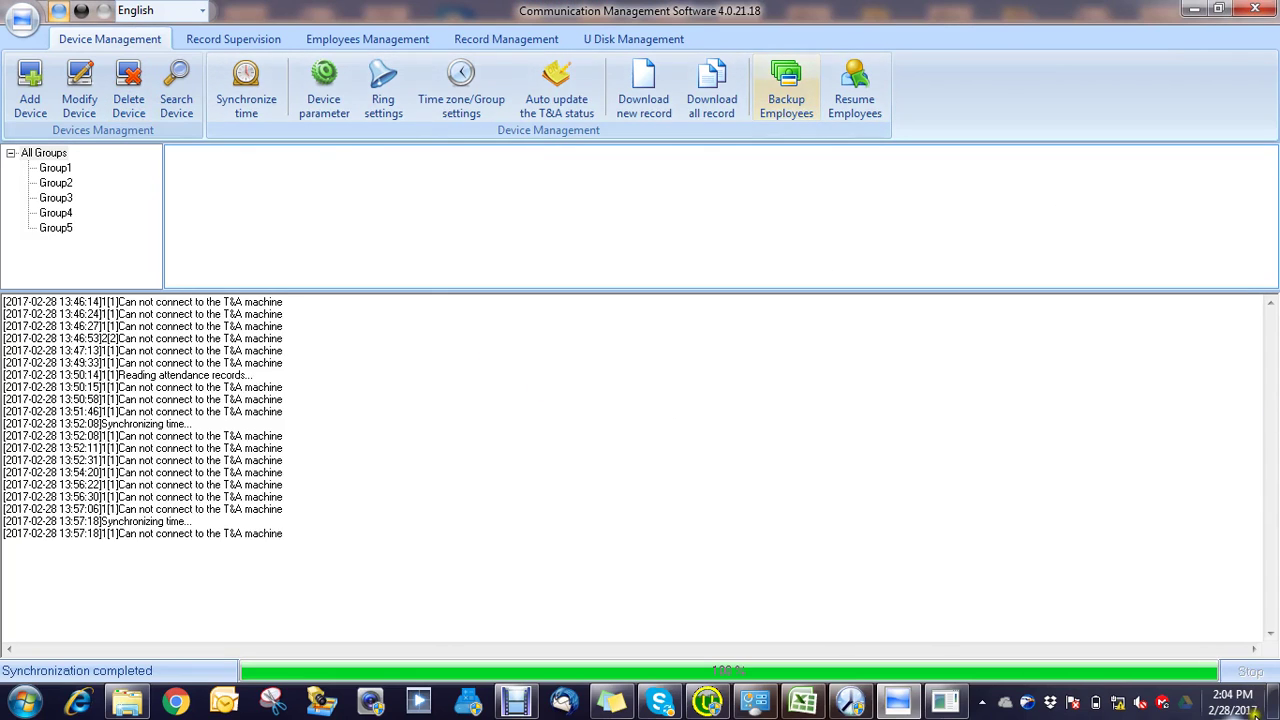
right_click(1118, 704)
Step: Open the IPv4 properties of the Local Area Connection from the adapter settings
key(Escape)
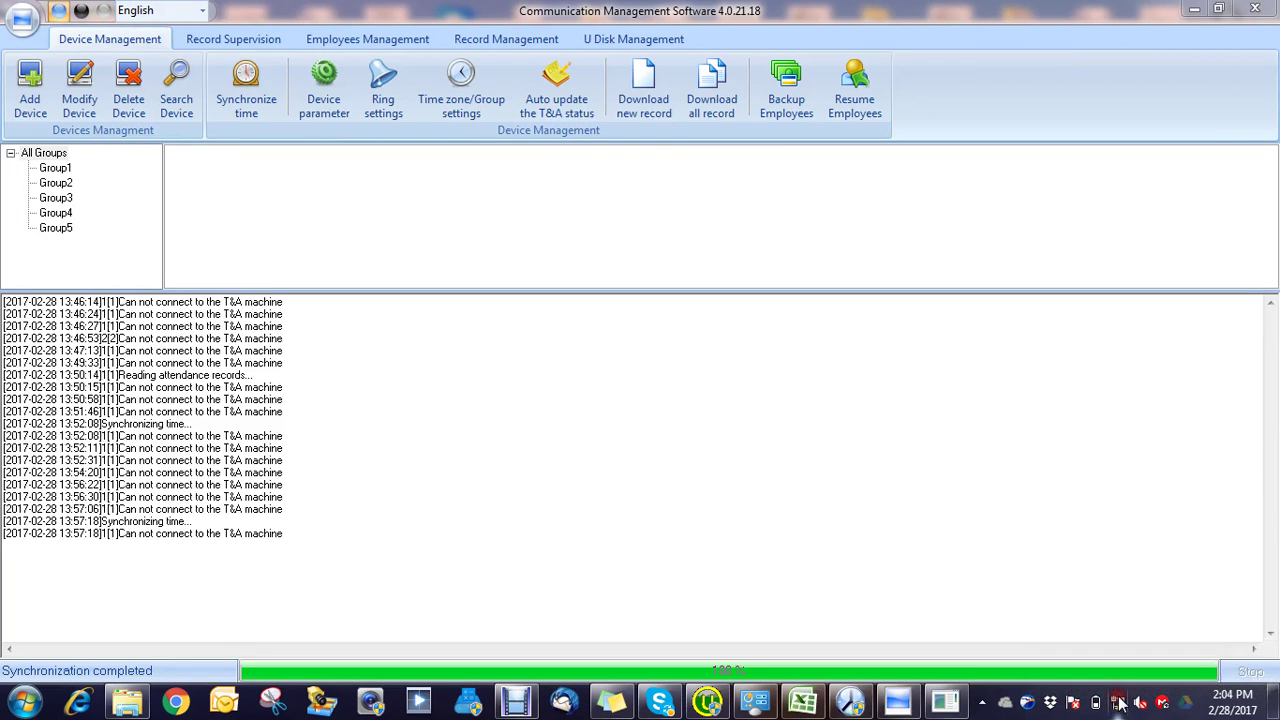
click(102, 154)
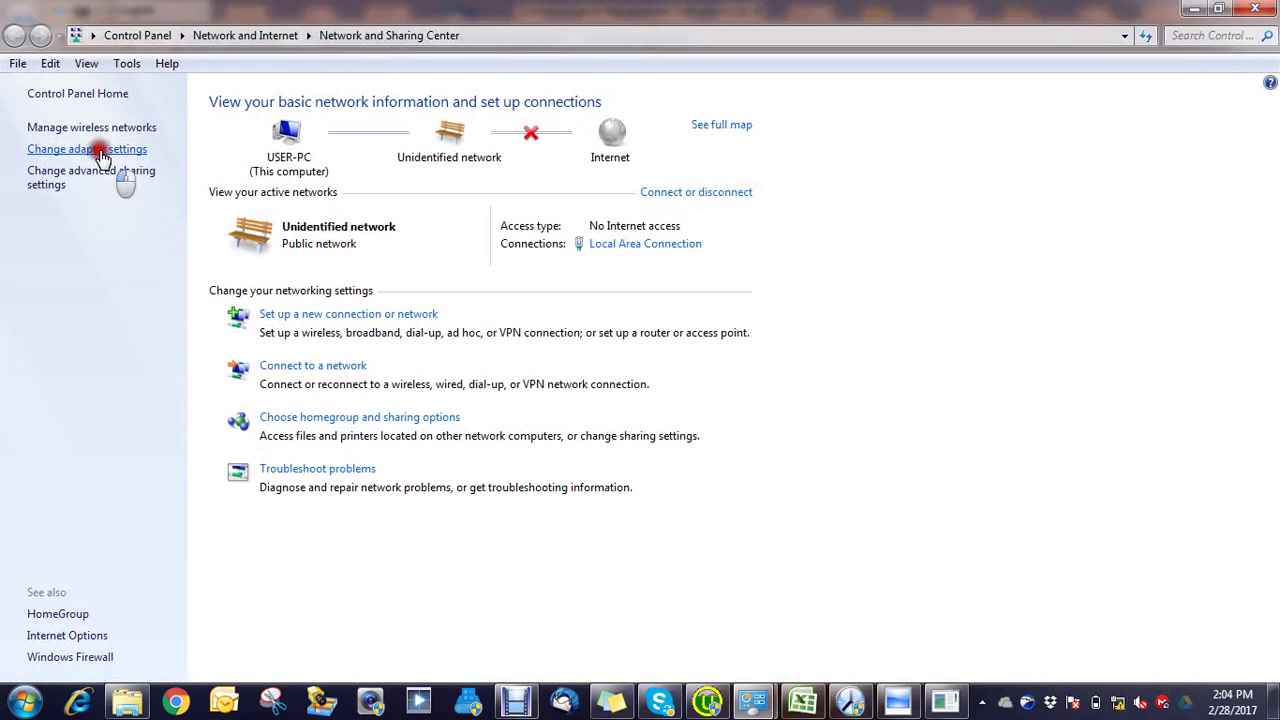
double_click(163, 131)
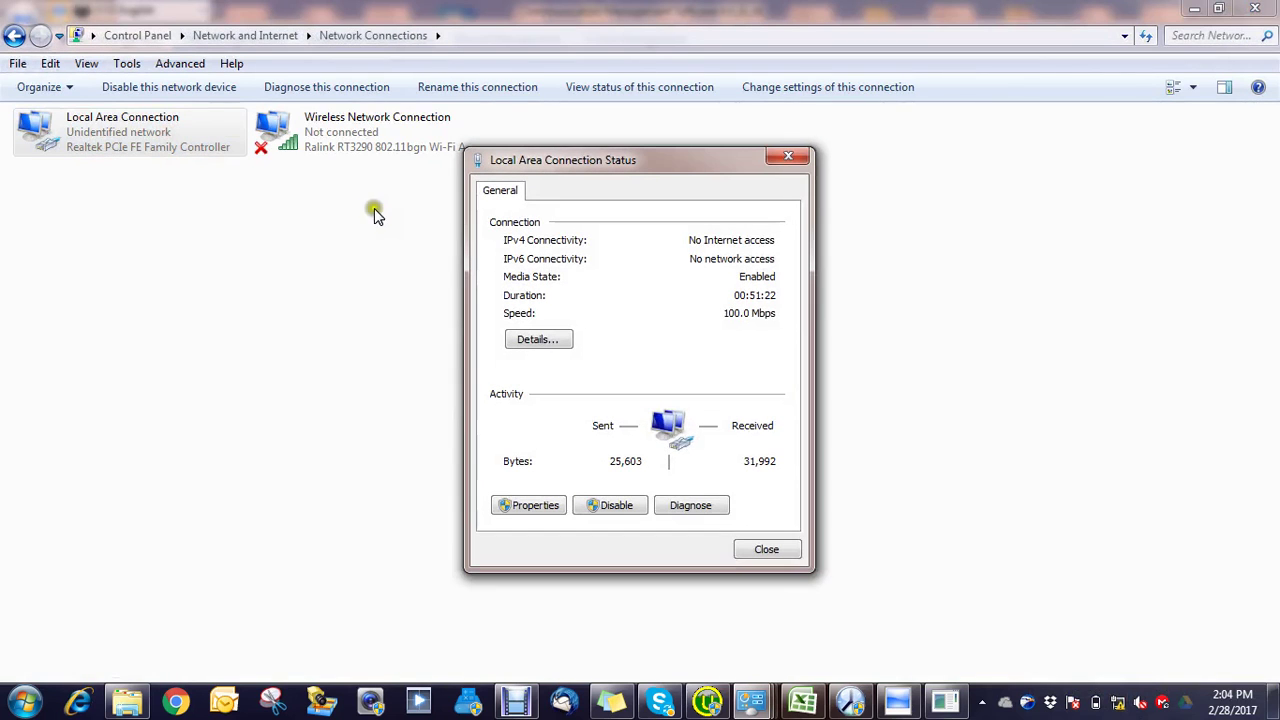
click(533, 505)
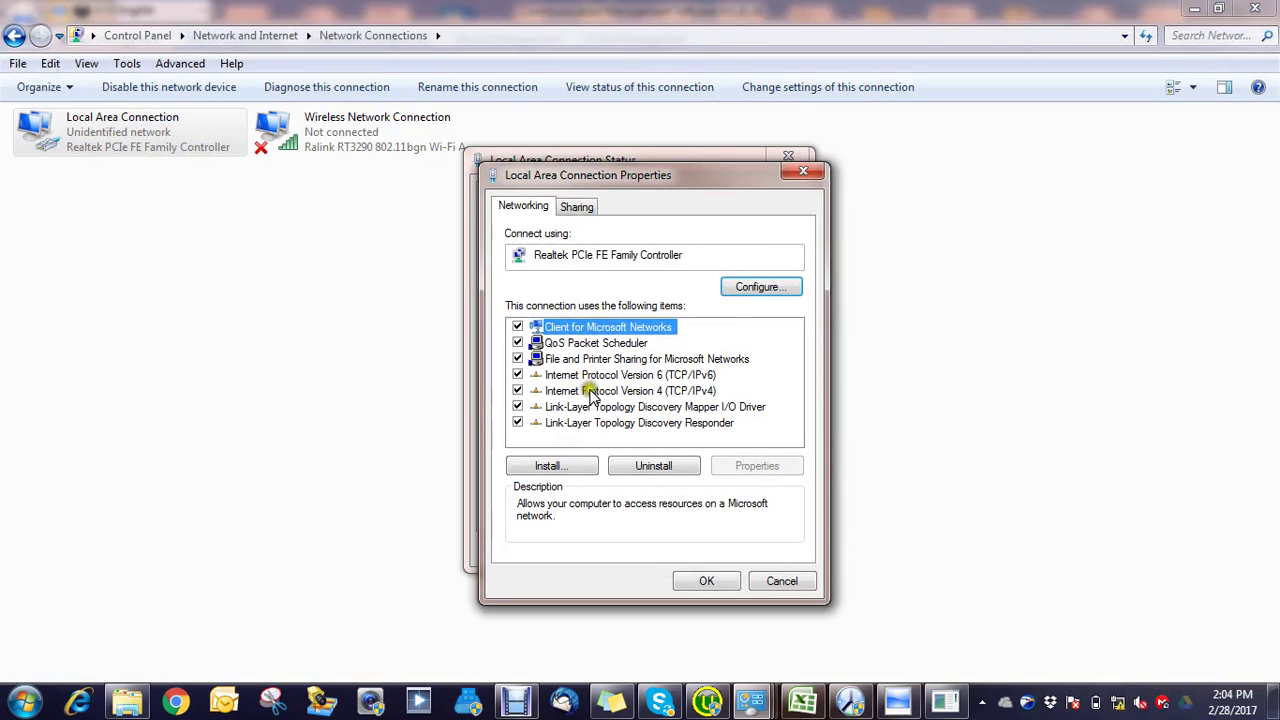
double_click(592, 391)
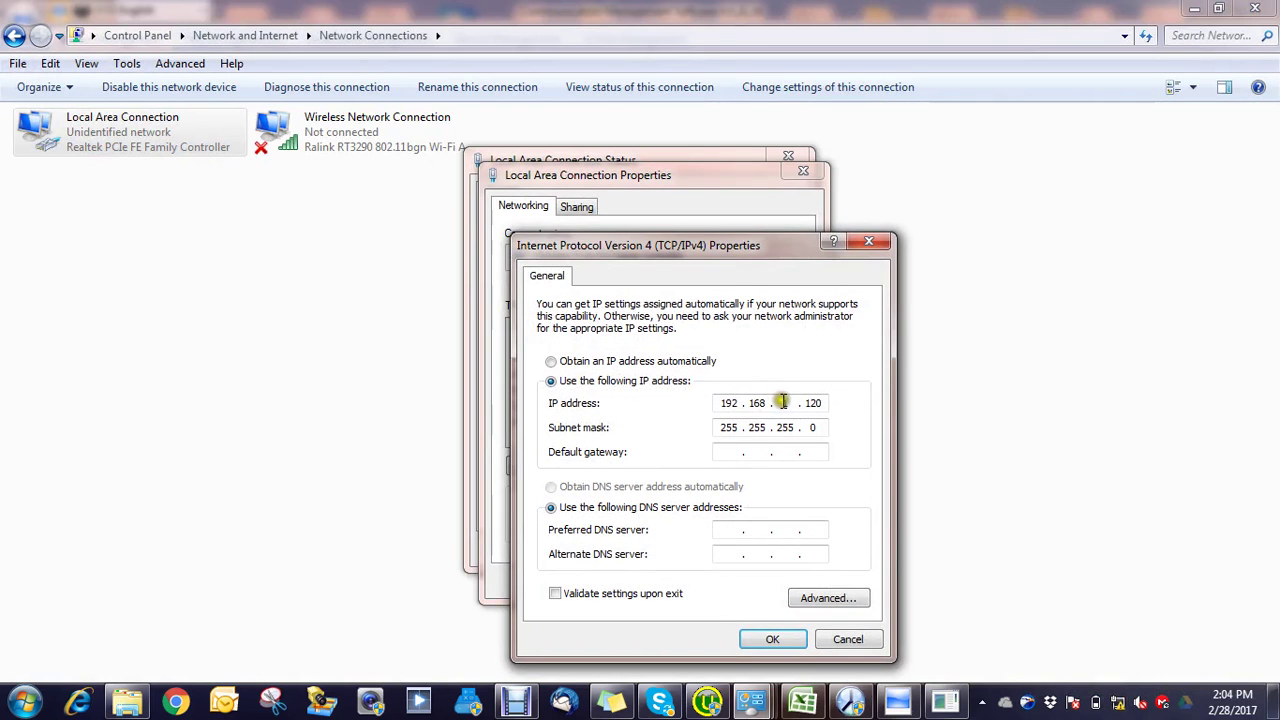
Step: Change the static IPv4 address to 10.200.250.120 and close the connection windows
double_click(726, 403)
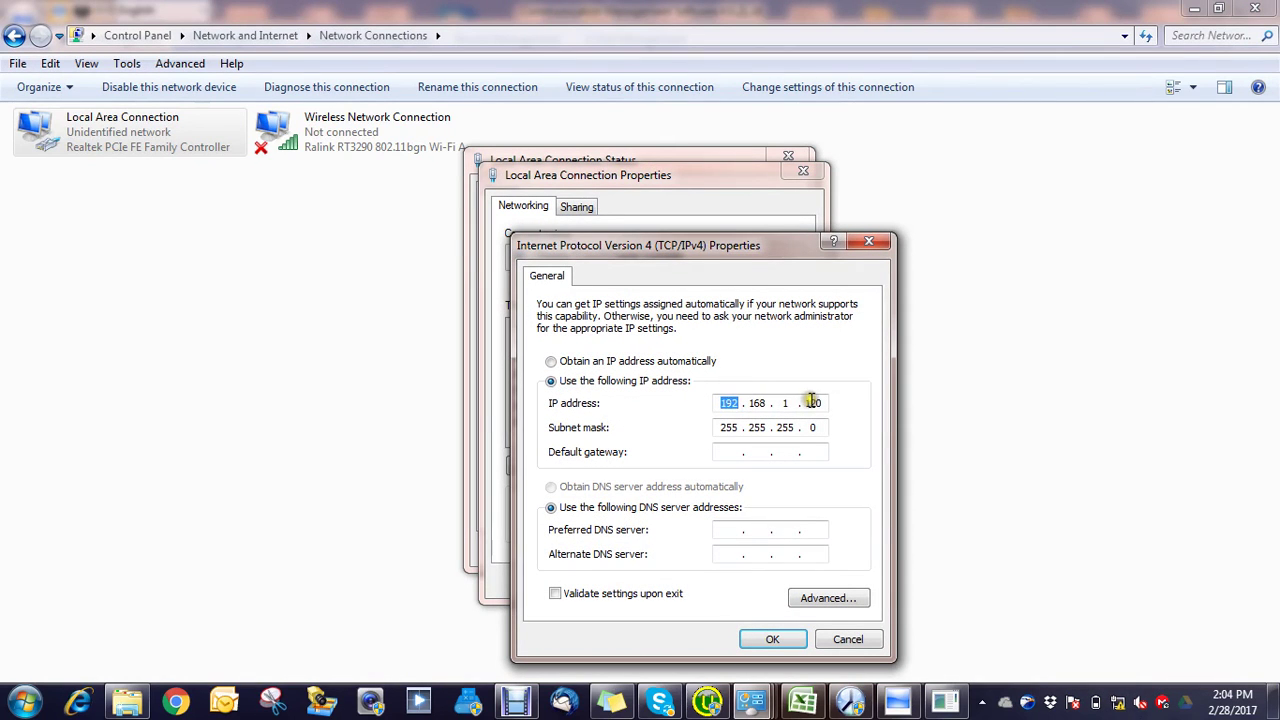
key(BackSpace)
text(10)
key(BackSpace)
key(BackSpace)
text(200 . 250 . 120)
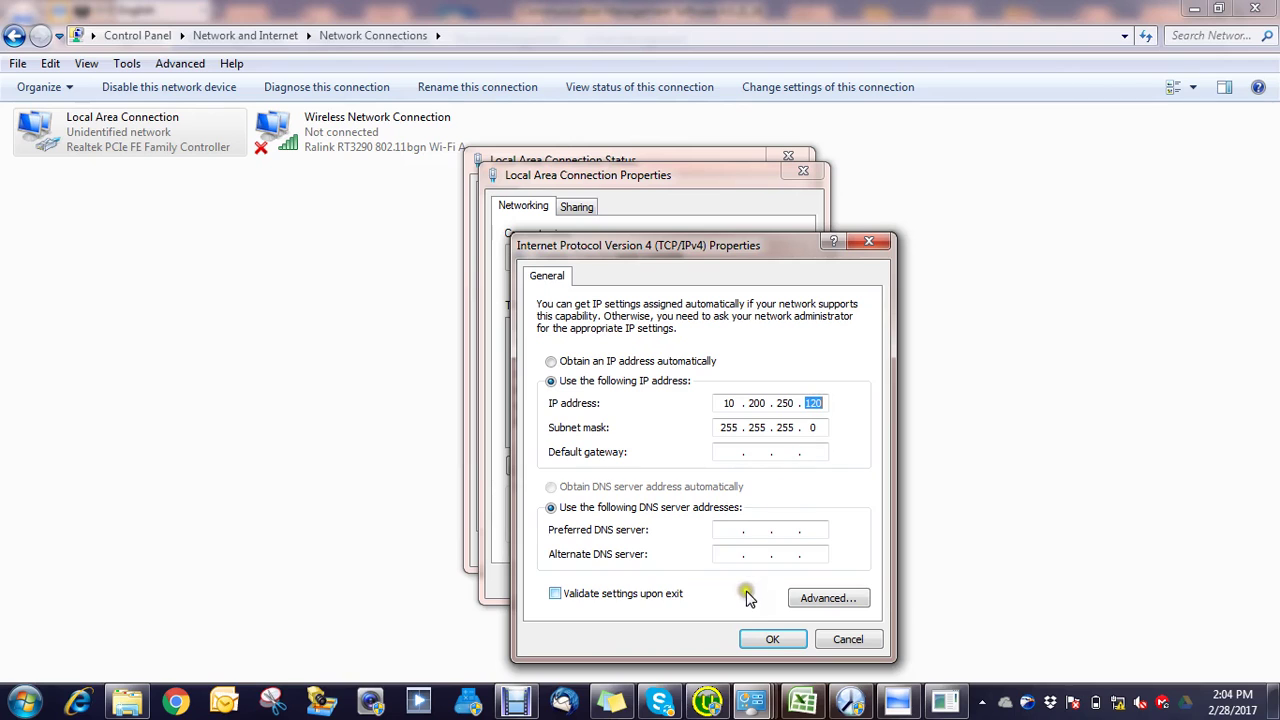
click(772, 641)
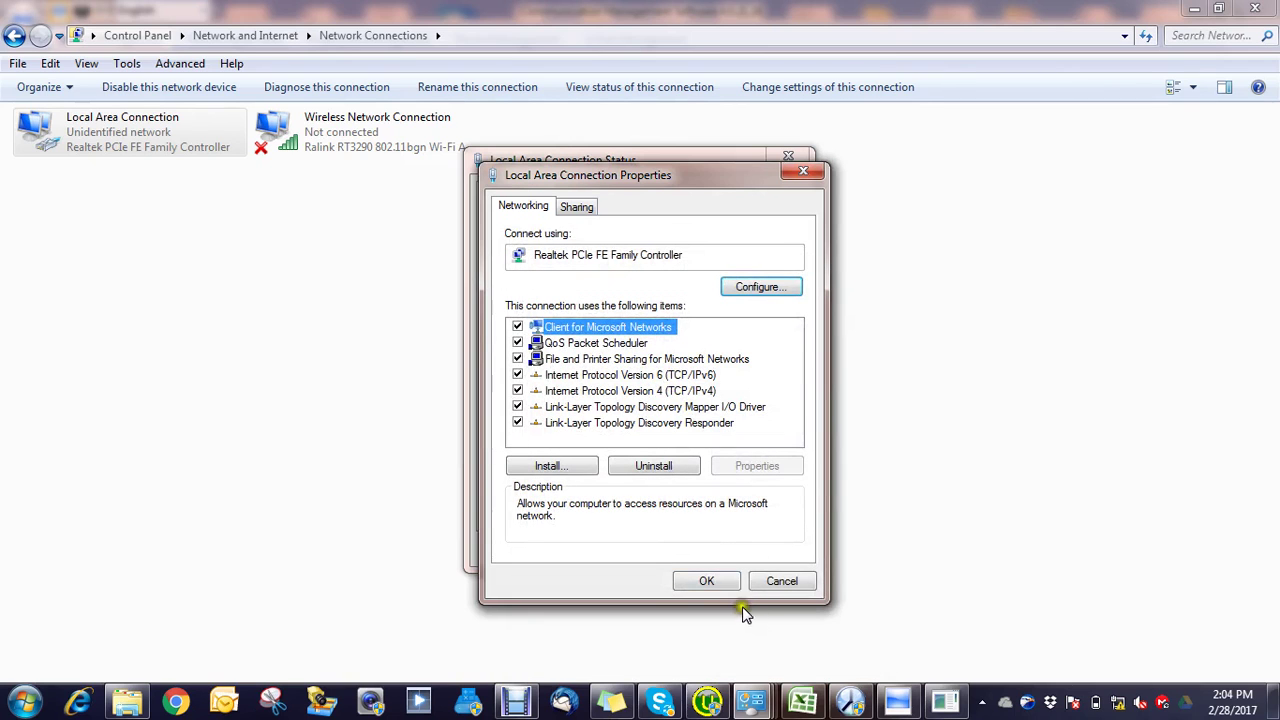
click(719, 581)
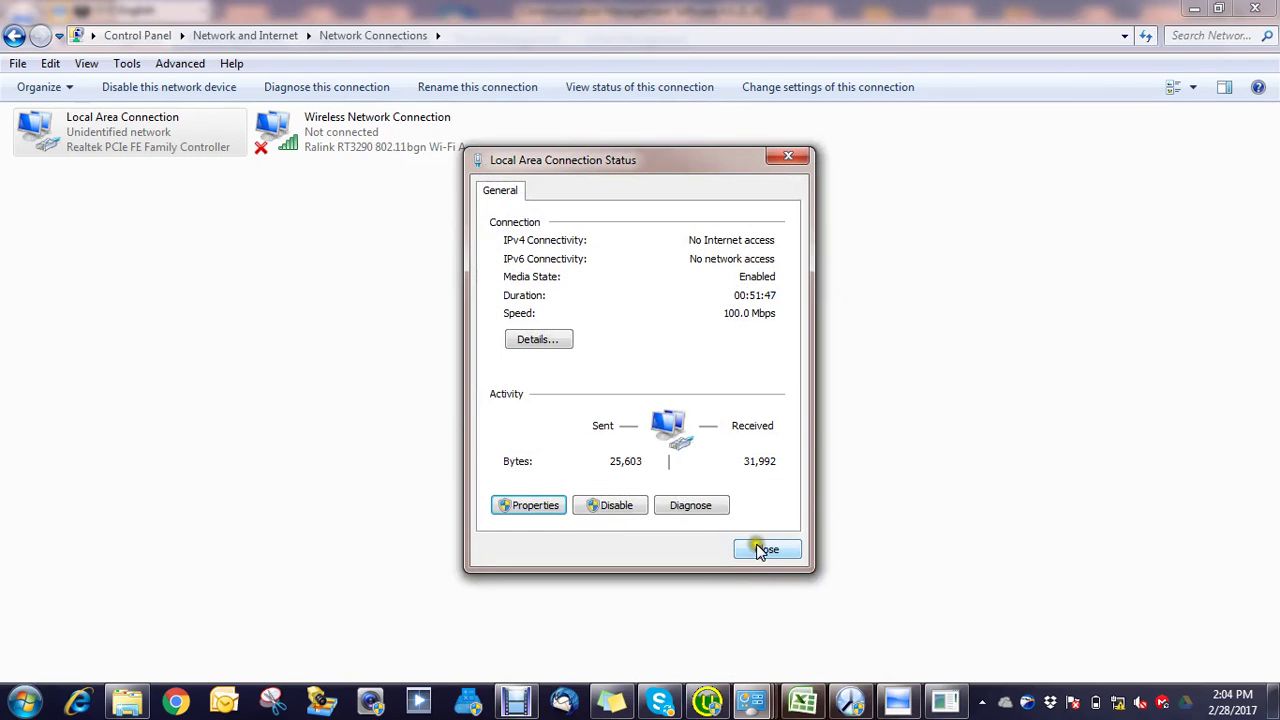
click(758, 548)
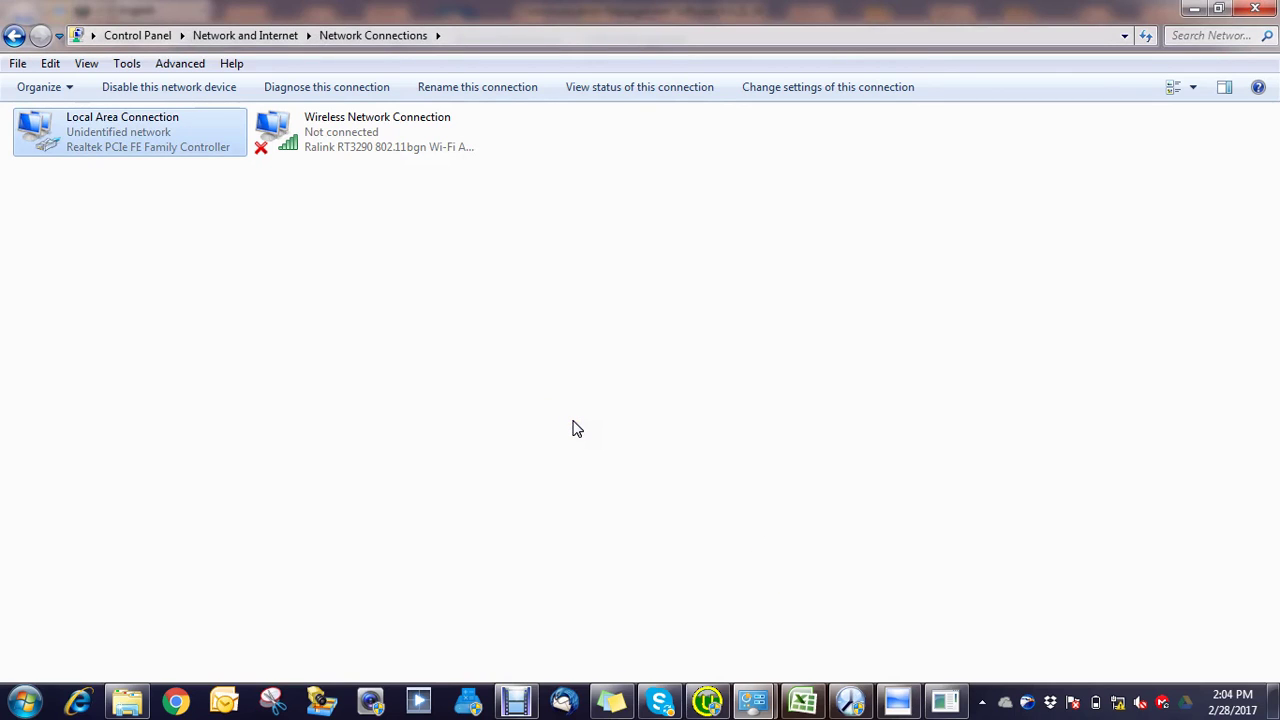
key(super+r)
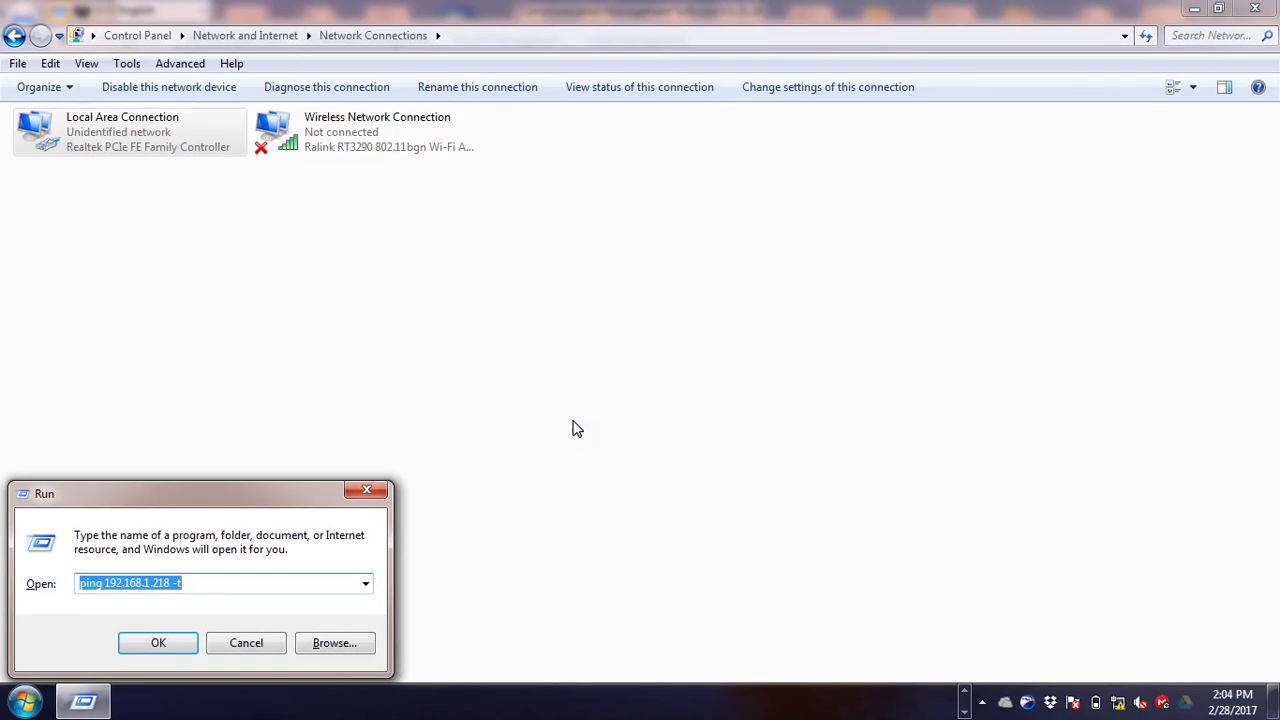
Step: Run a continuous ping to 10.200.250.6, then return to the management software
key(End)
key(Left)
key(Left)
key(Left)
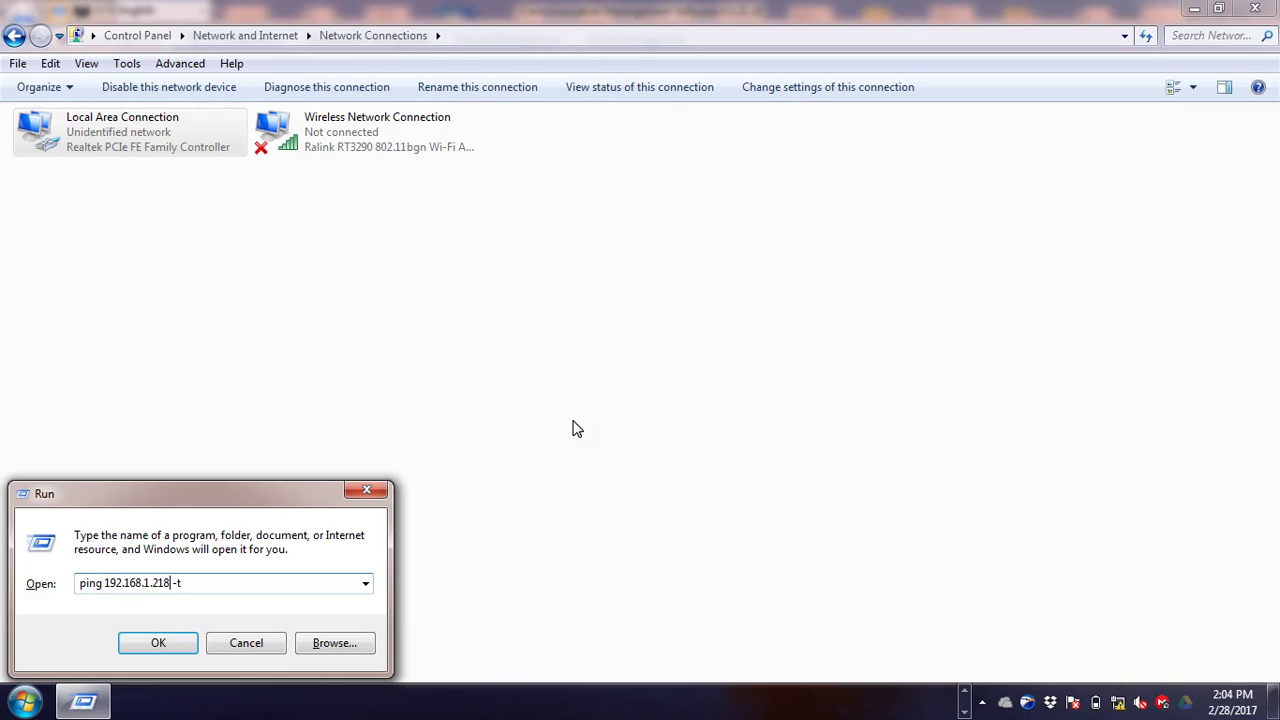
key(BackSpace)
key(BackSpace)
key(BackSpace)
key(BackSpace)
key(BackSpace)
key(BackSpace)
key(BackSpace)
key(BackSpace)
key(BackSpace)
key(BackSpace)
key(BackSpace)
text(0.200.250.6)
key(Return)
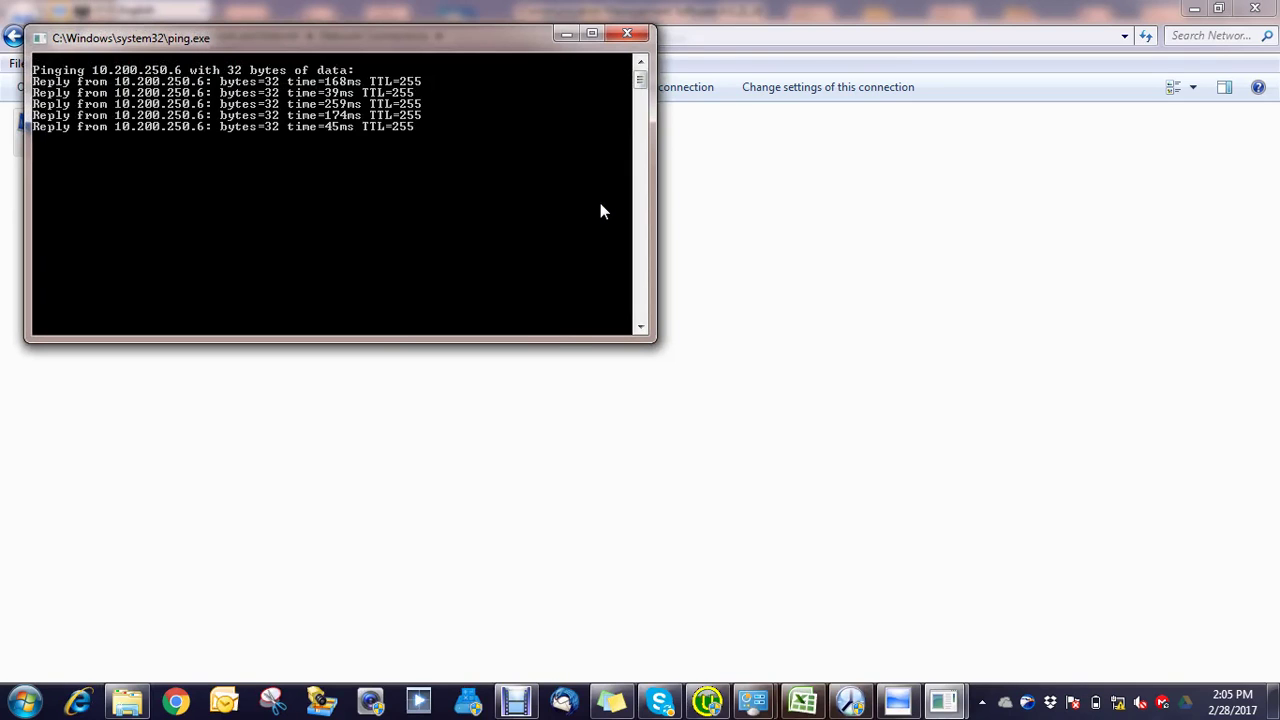
click(905, 703)
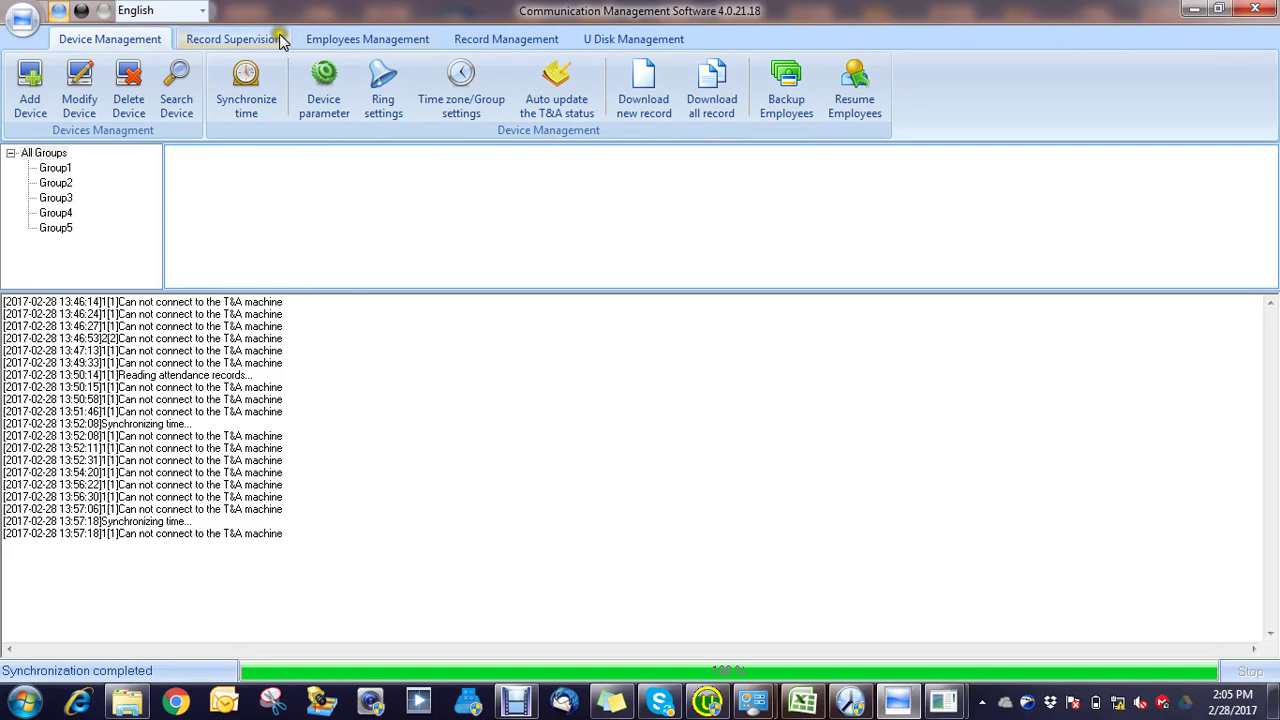
Step: Select all employees in Employees Management and delete them
click(333, 38)
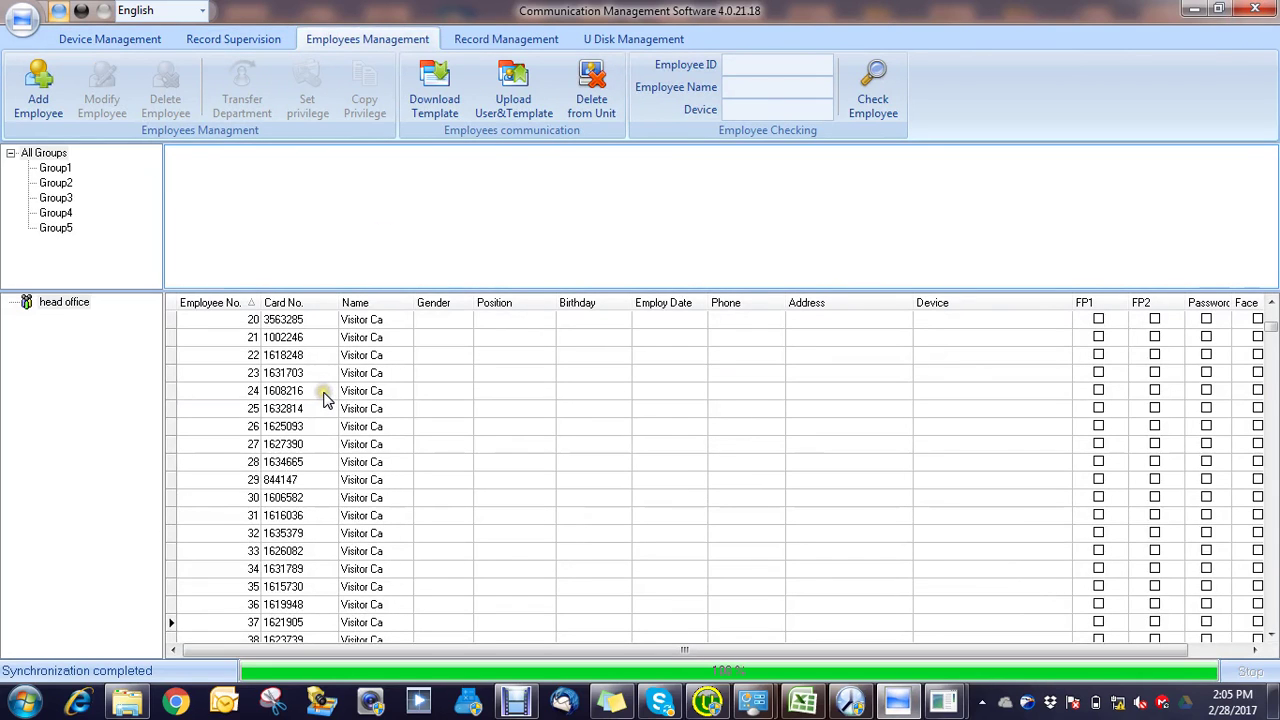
click(323, 393)
key(ctrl+a)
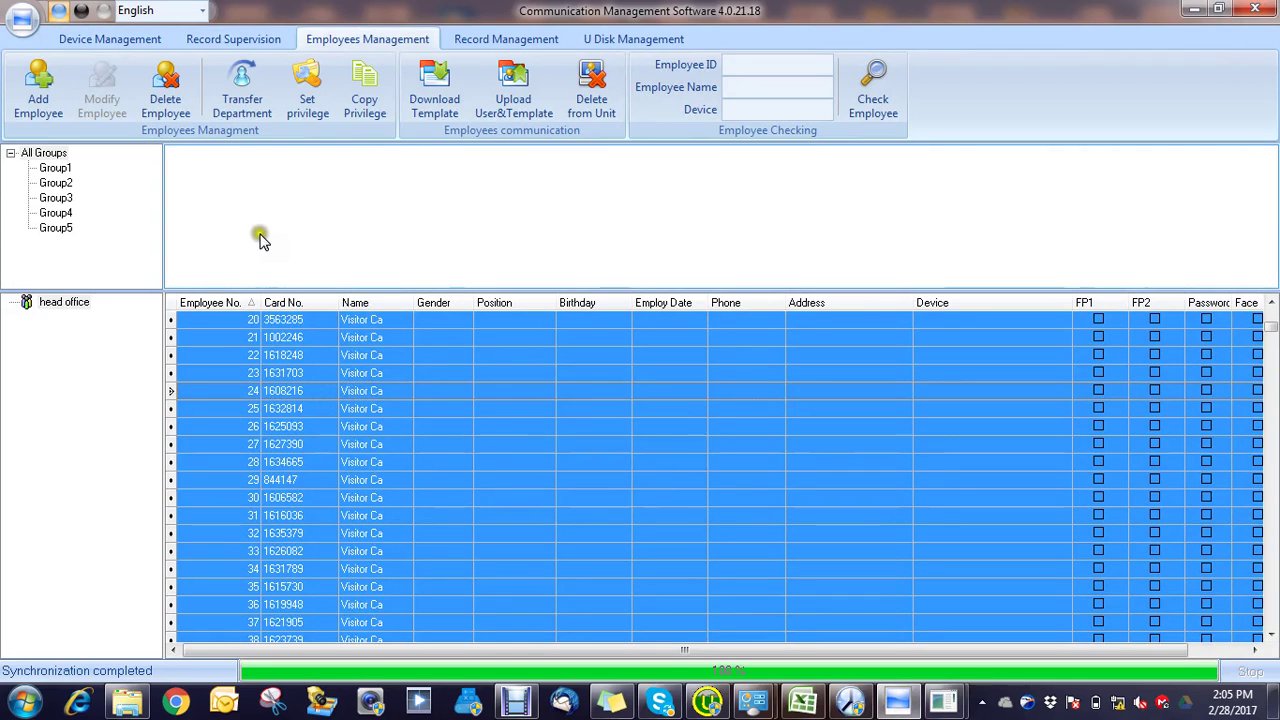
click(160, 100)
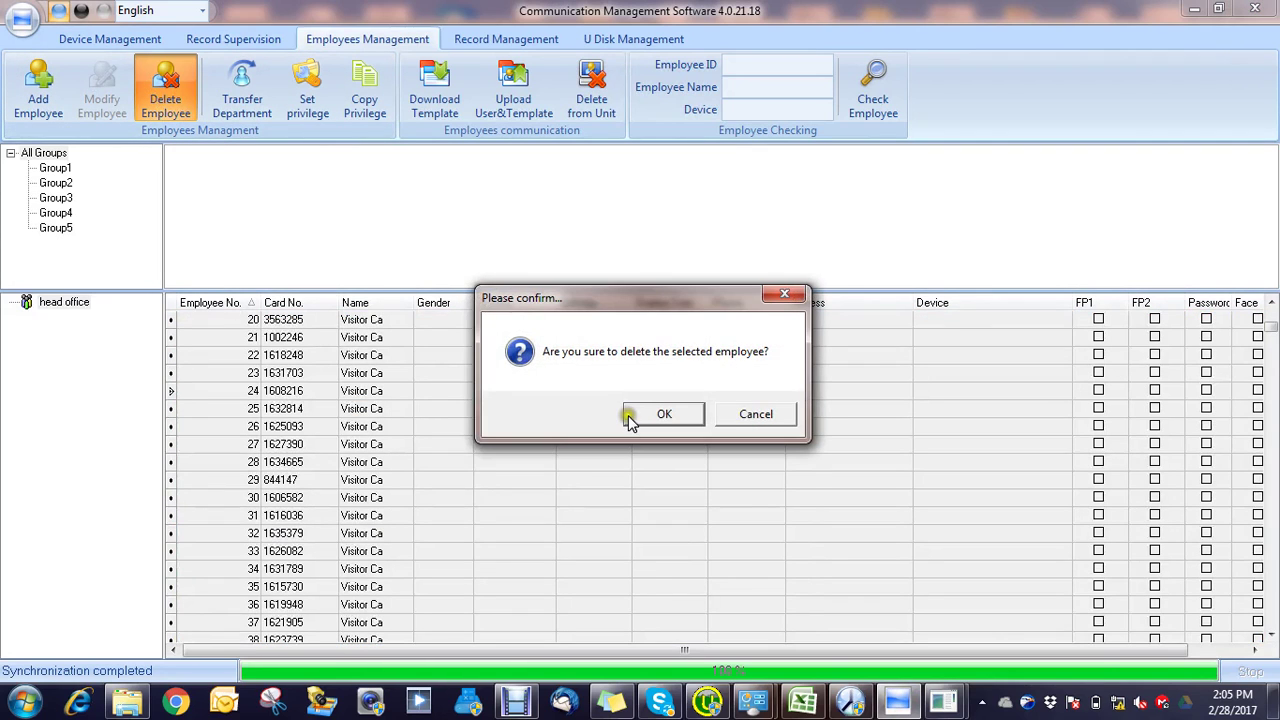
click(644, 418)
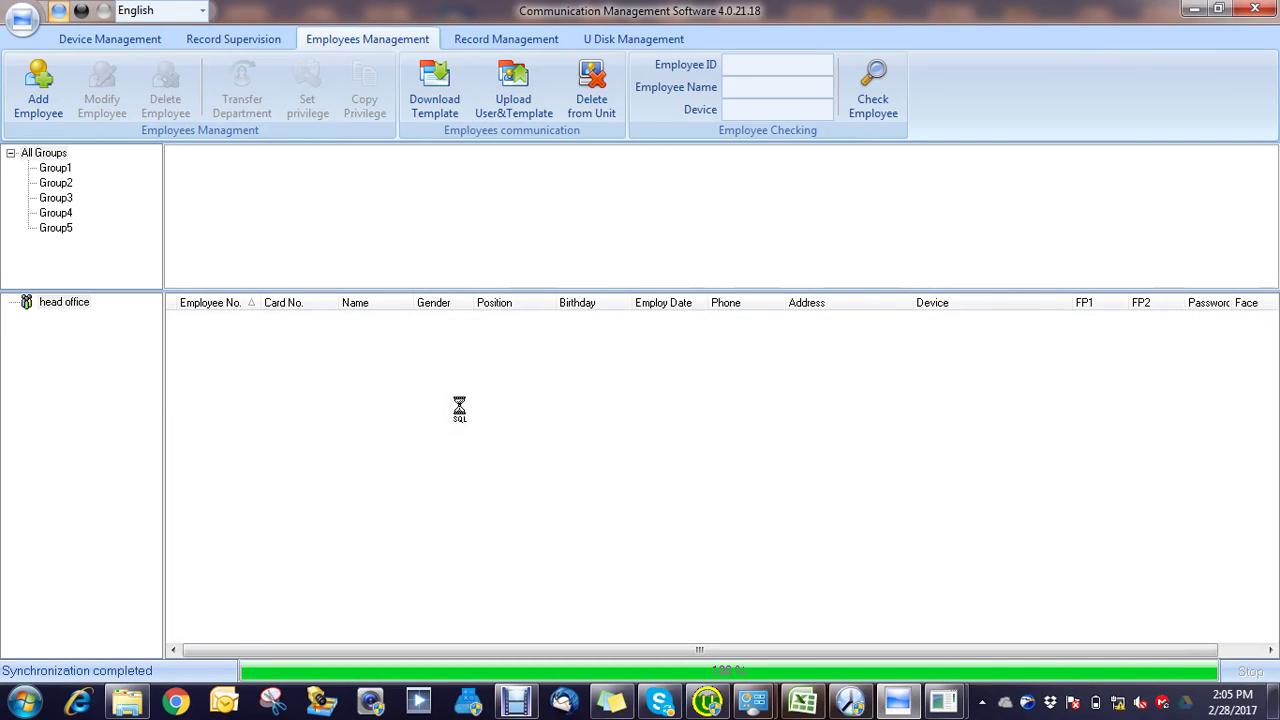
Step: Search the network for terminals and inspect the found T60+N's network settings
click(99, 45)
click(166, 86)
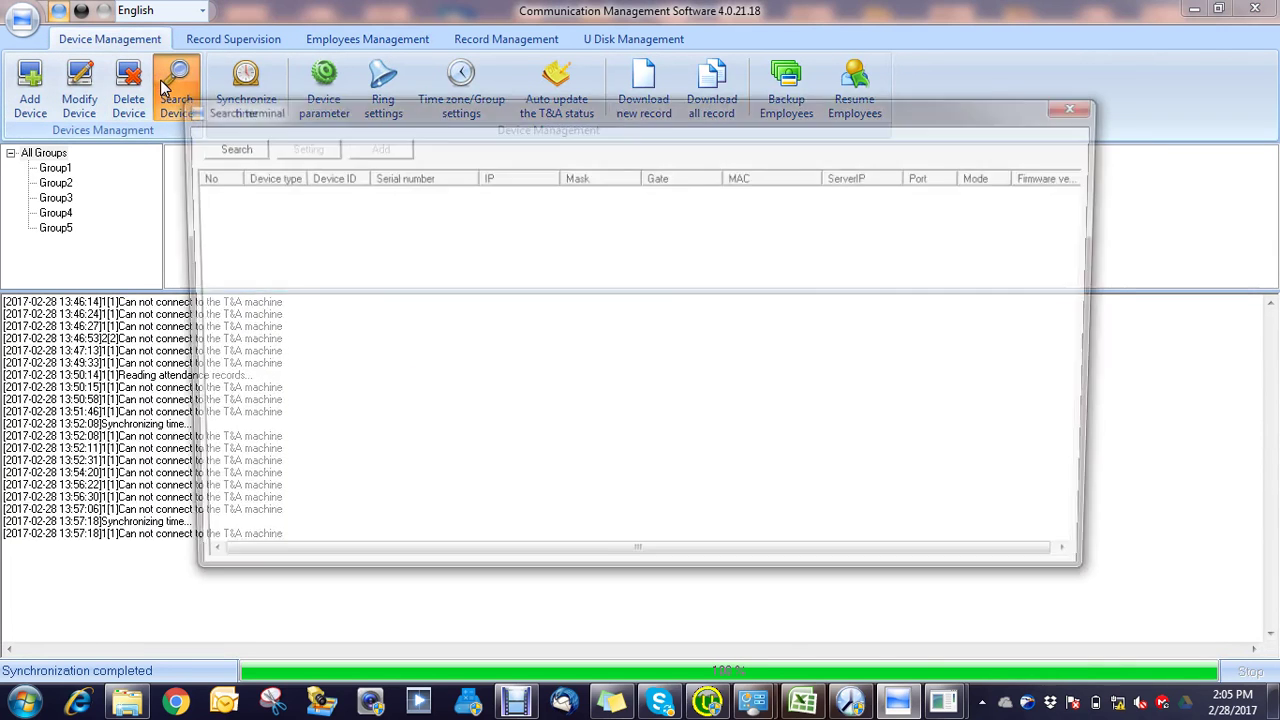
click(220, 148)
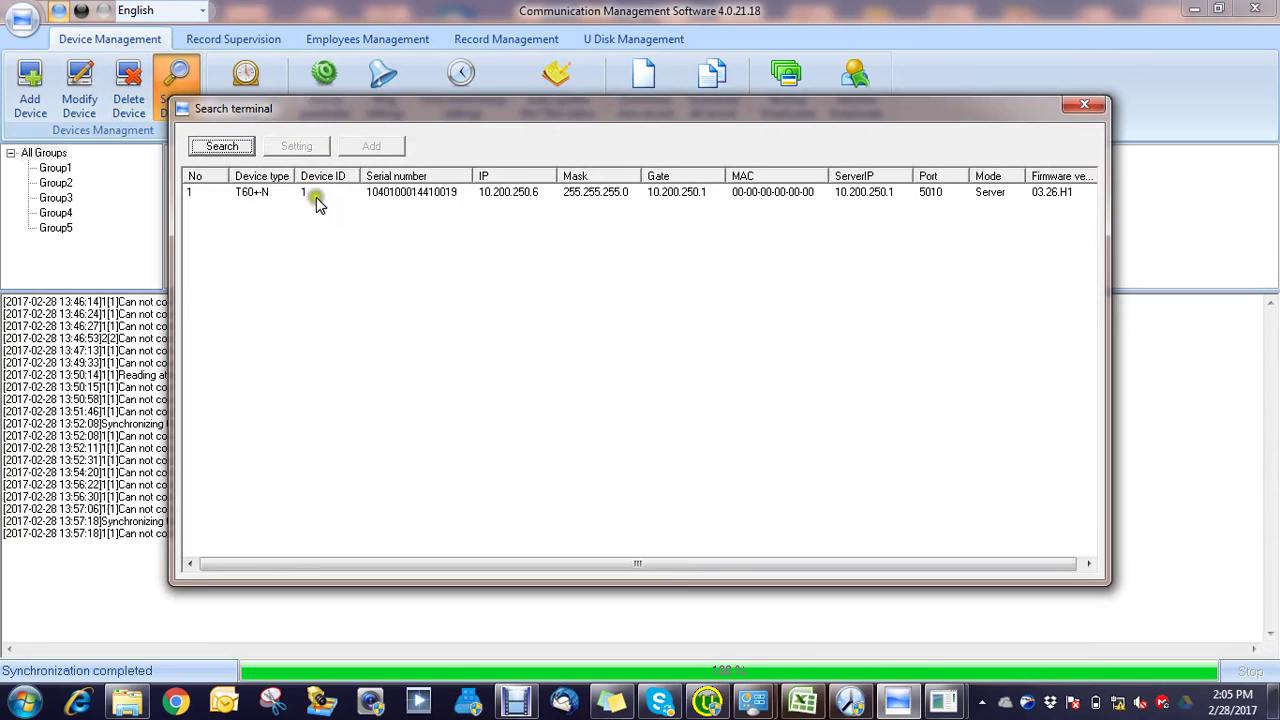
double_click(388, 190)
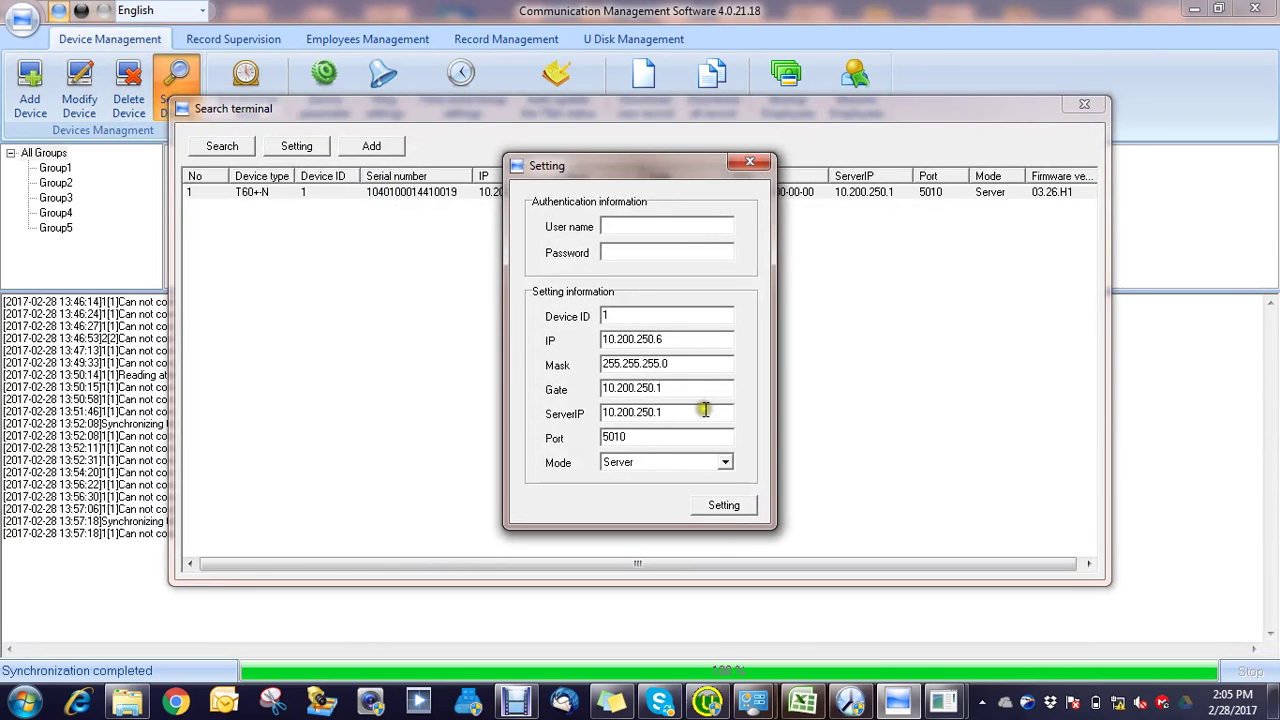
click(750, 161)
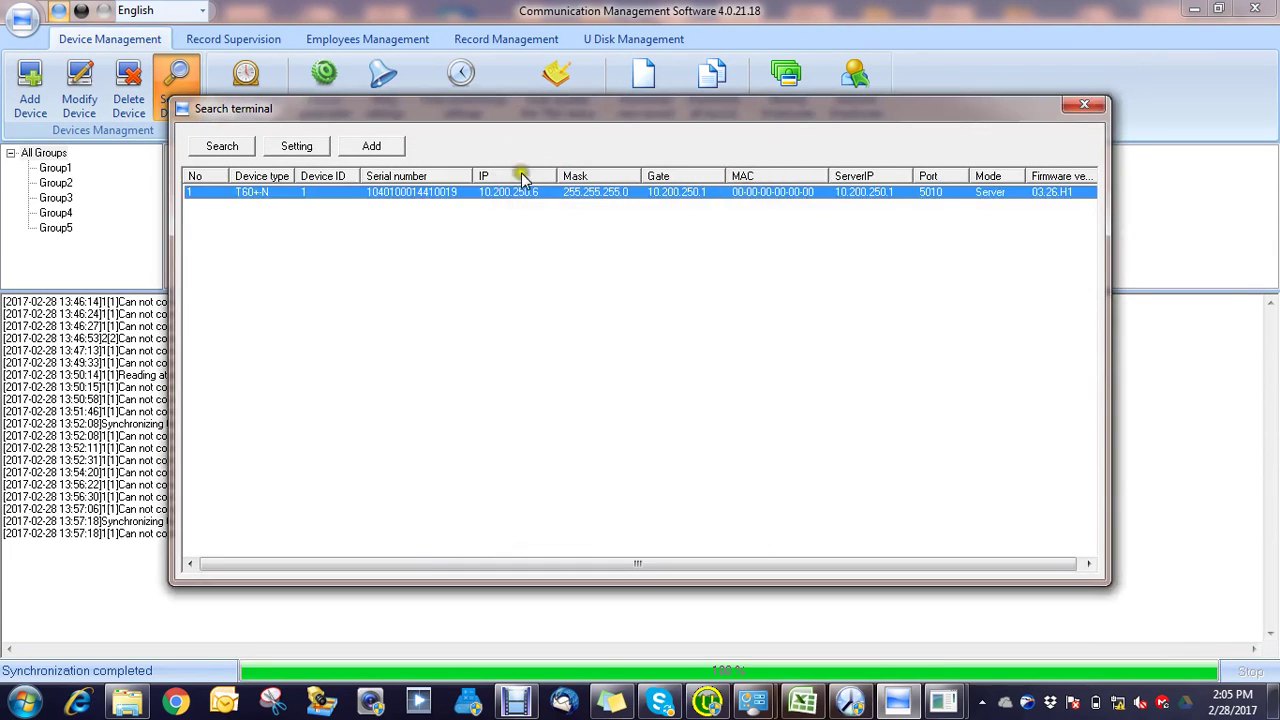
Step: Add the found T60+N terminal as a LAN device and close the search window
click(376, 150)
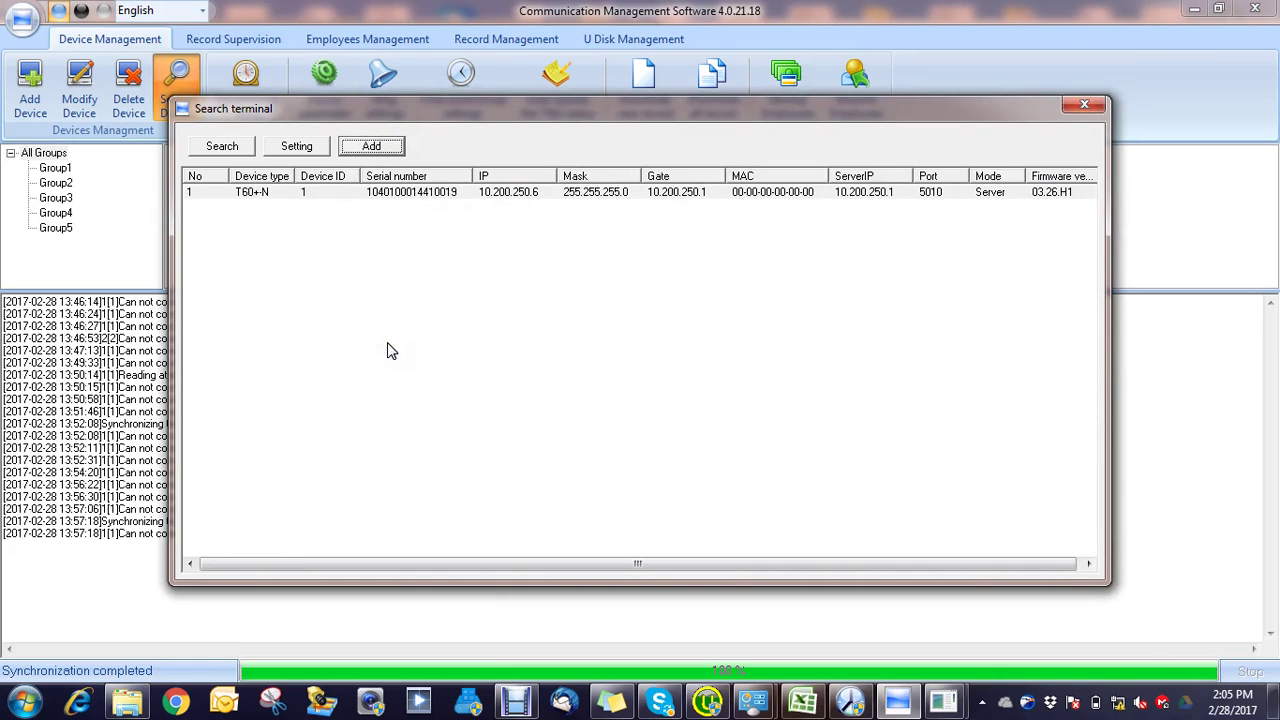
click(371, 148)
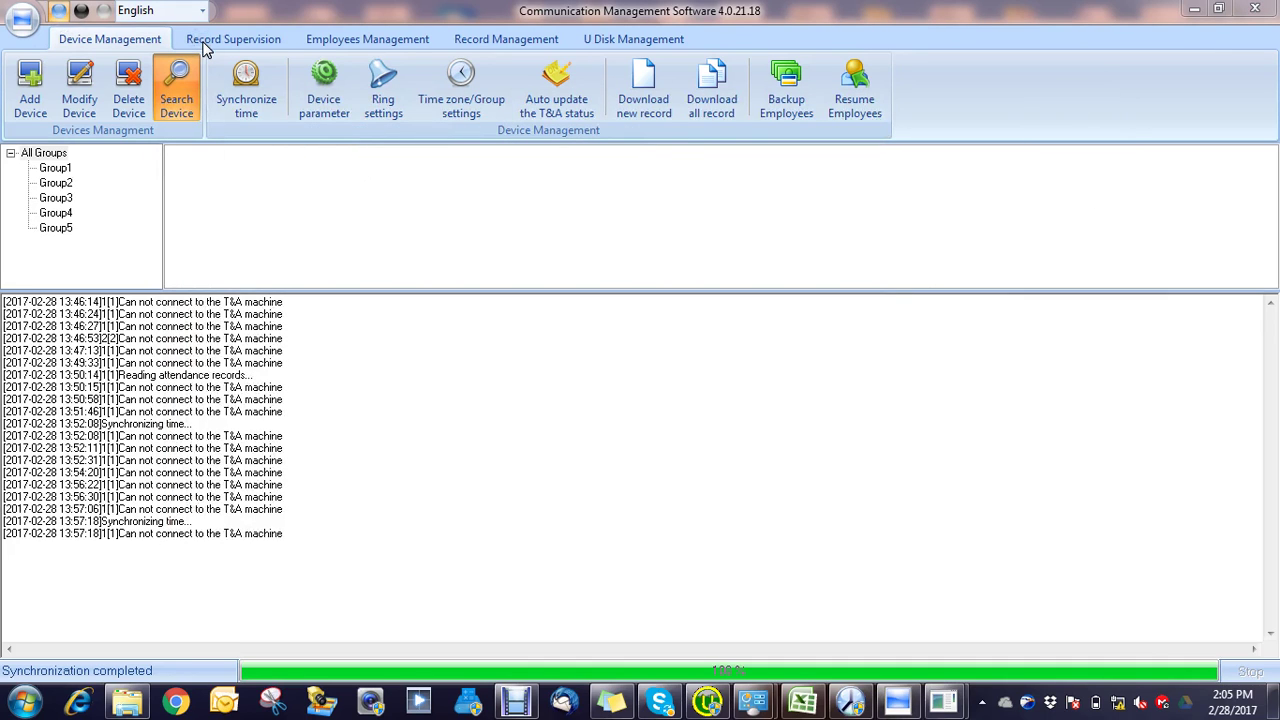
click(498, 350)
click(170, 90)
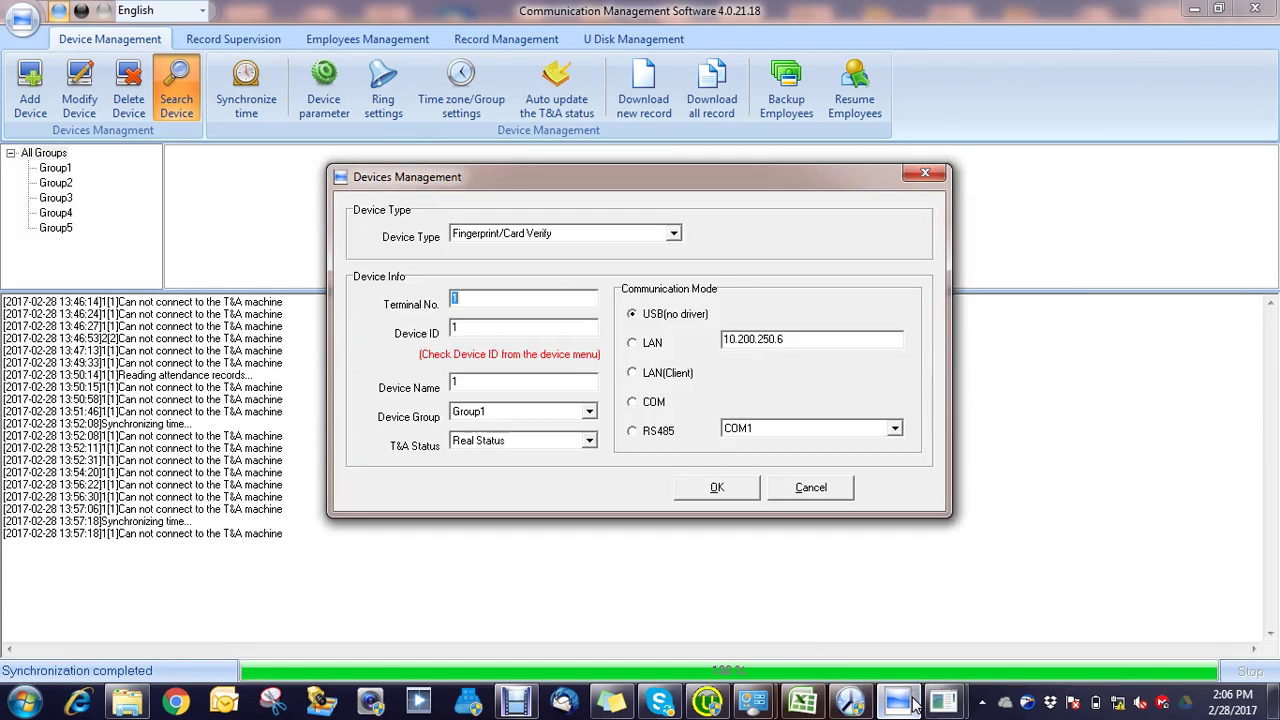
click(654, 345)
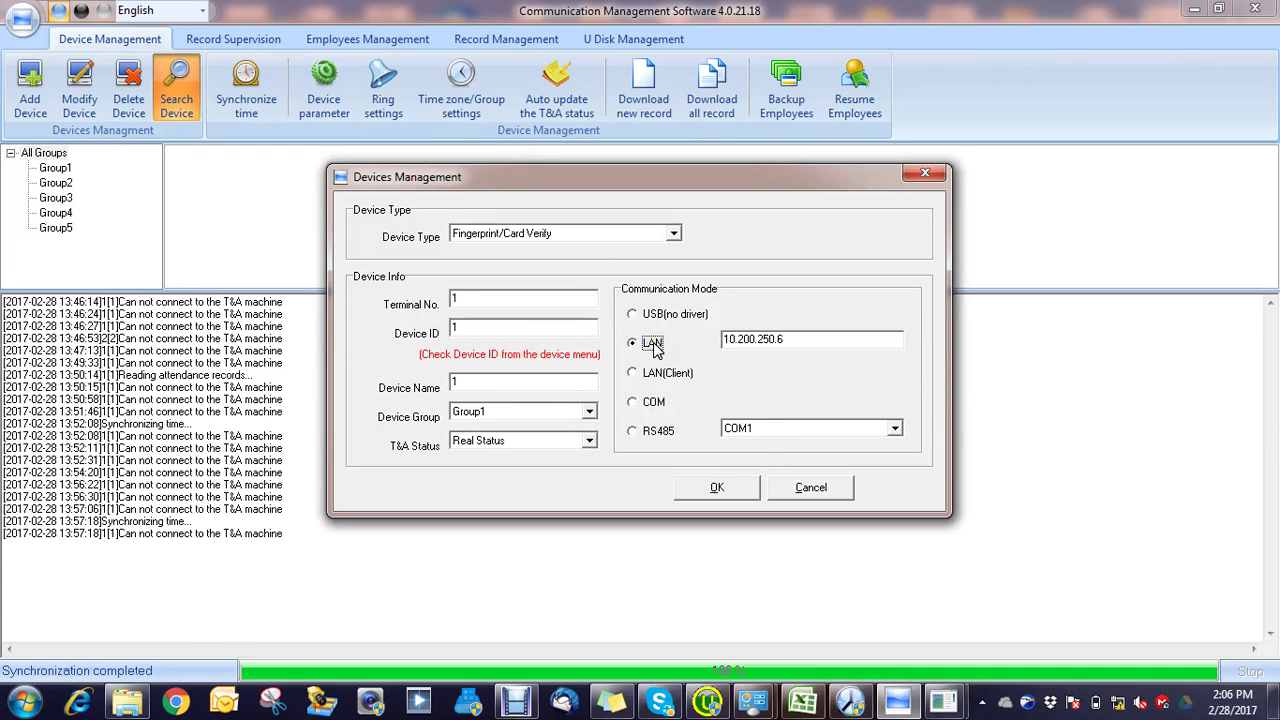
click(737, 488)
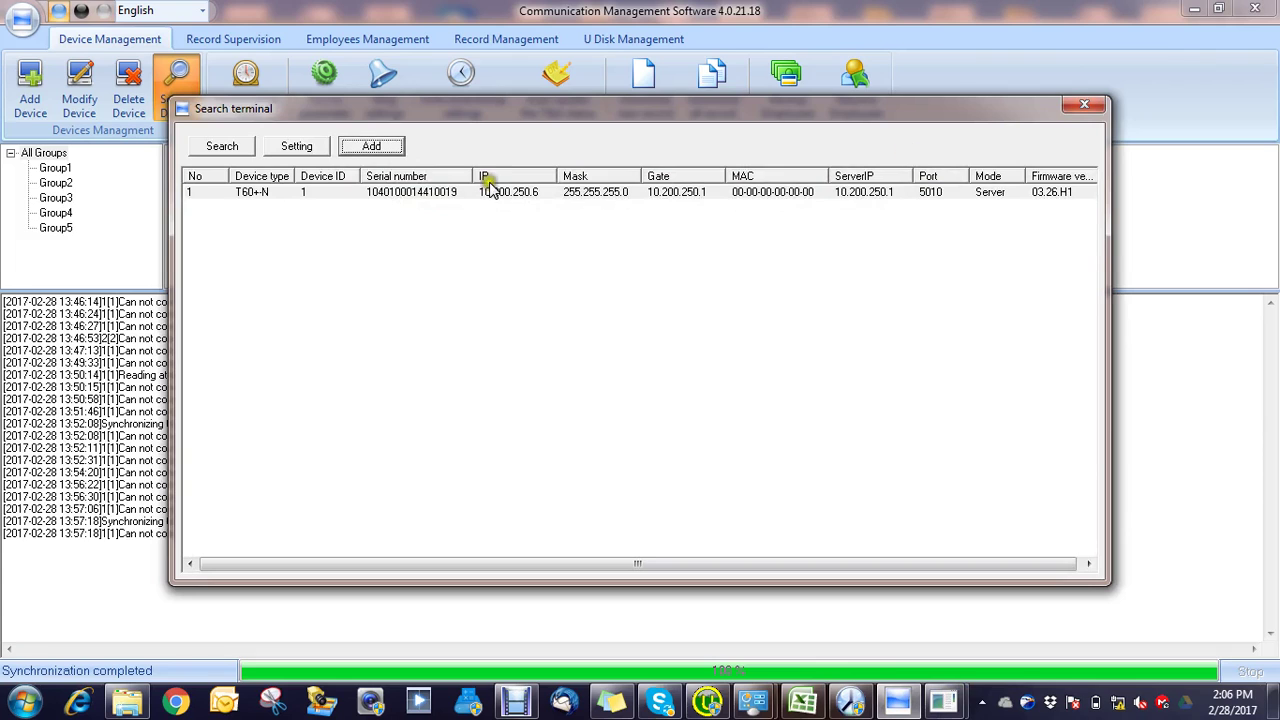
click(386, 193)
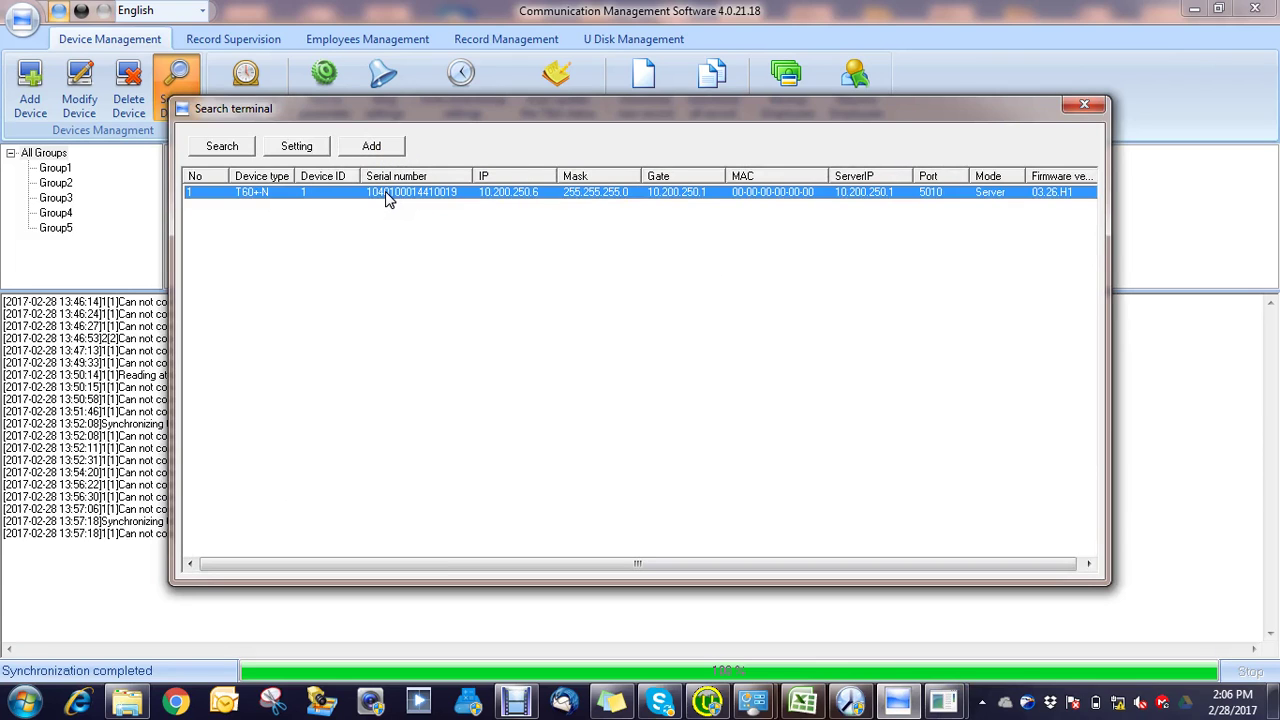
click(1085, 107)
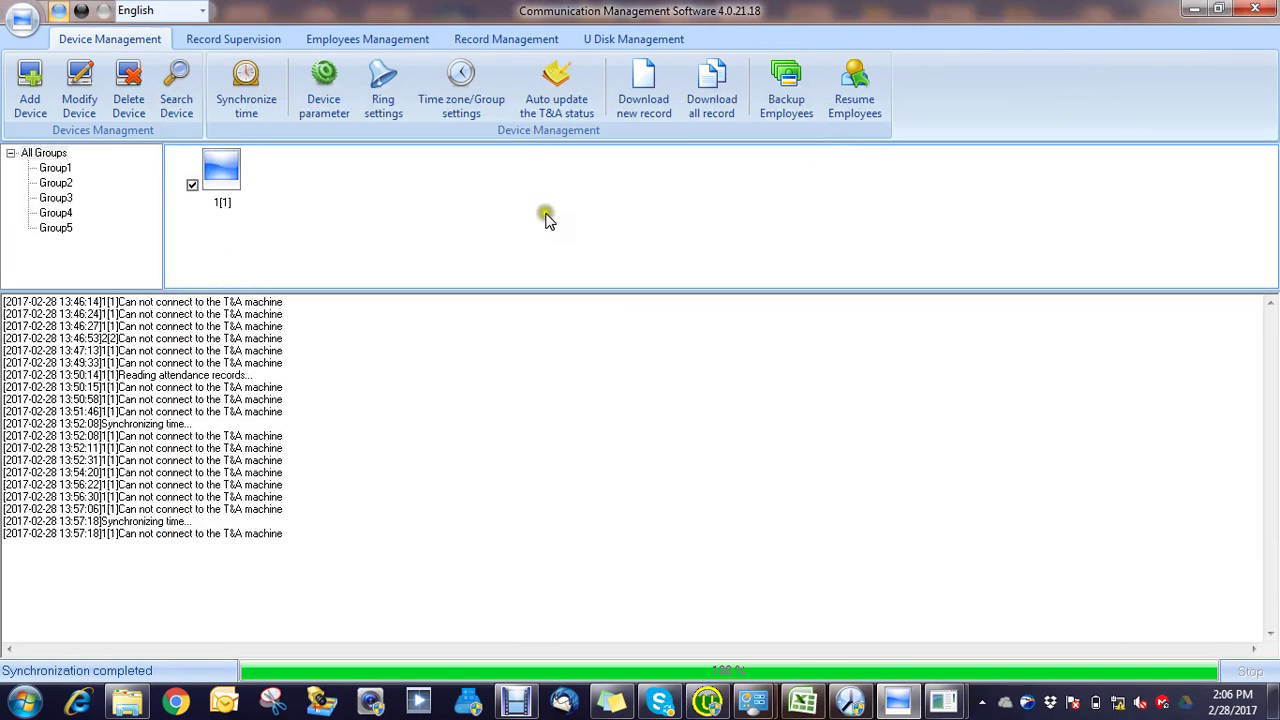
click(392, 40)
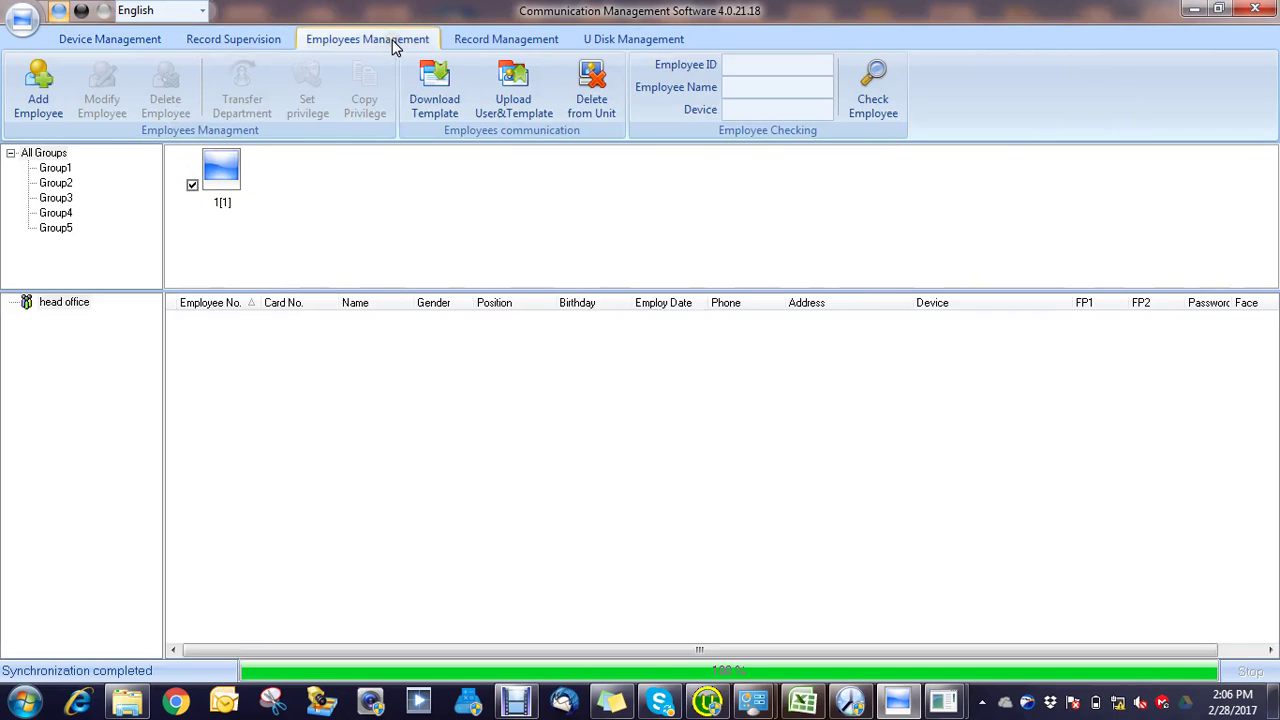
click(430, 104)
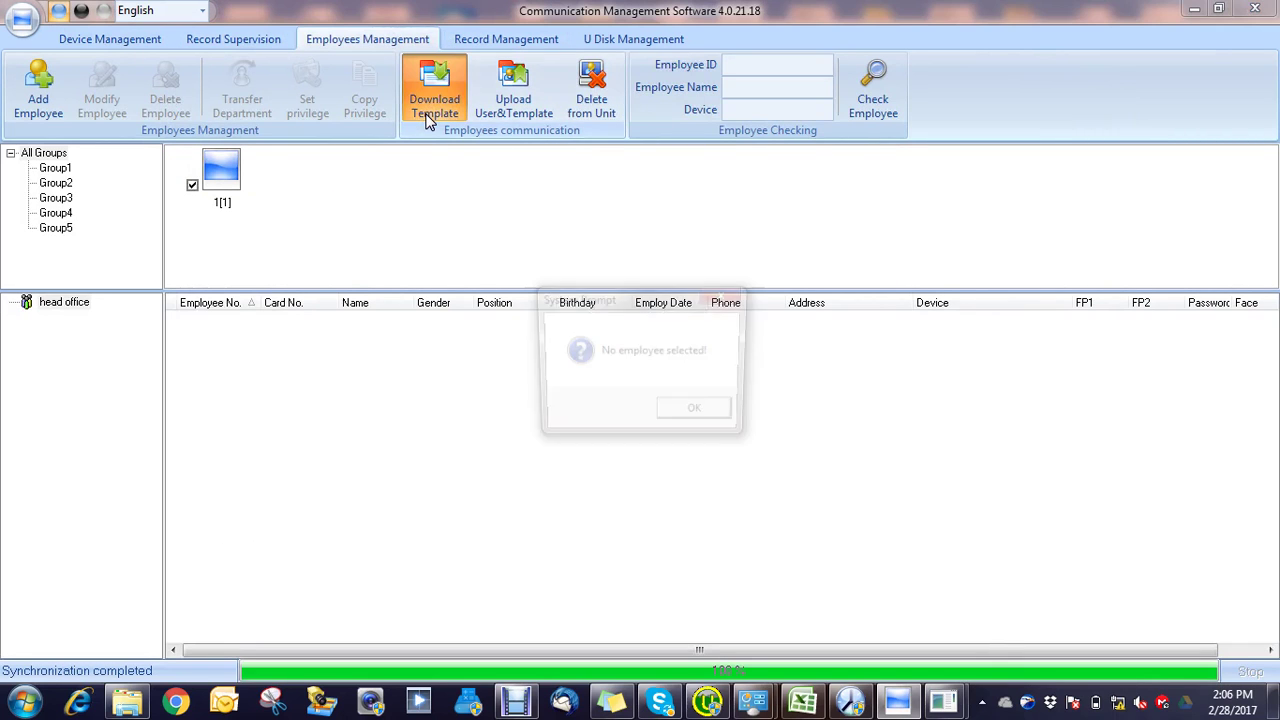
click(699, 413)
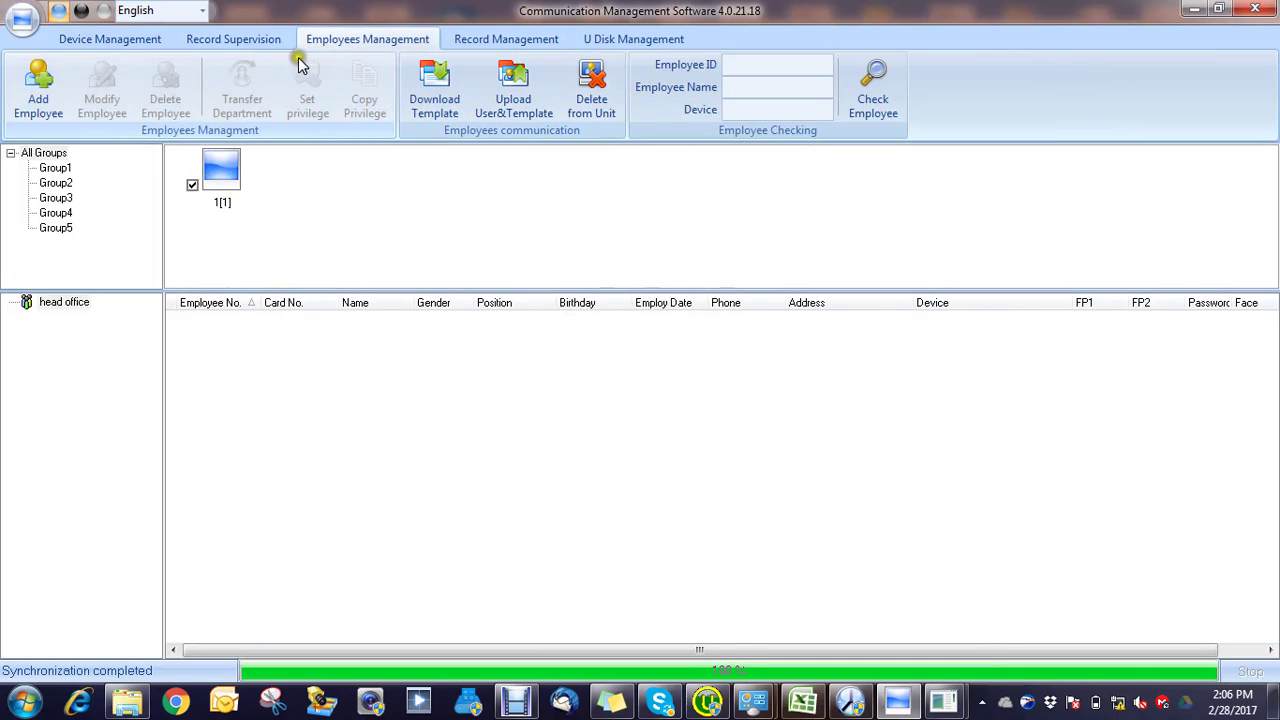
click(258, 42)
click(152, 42)
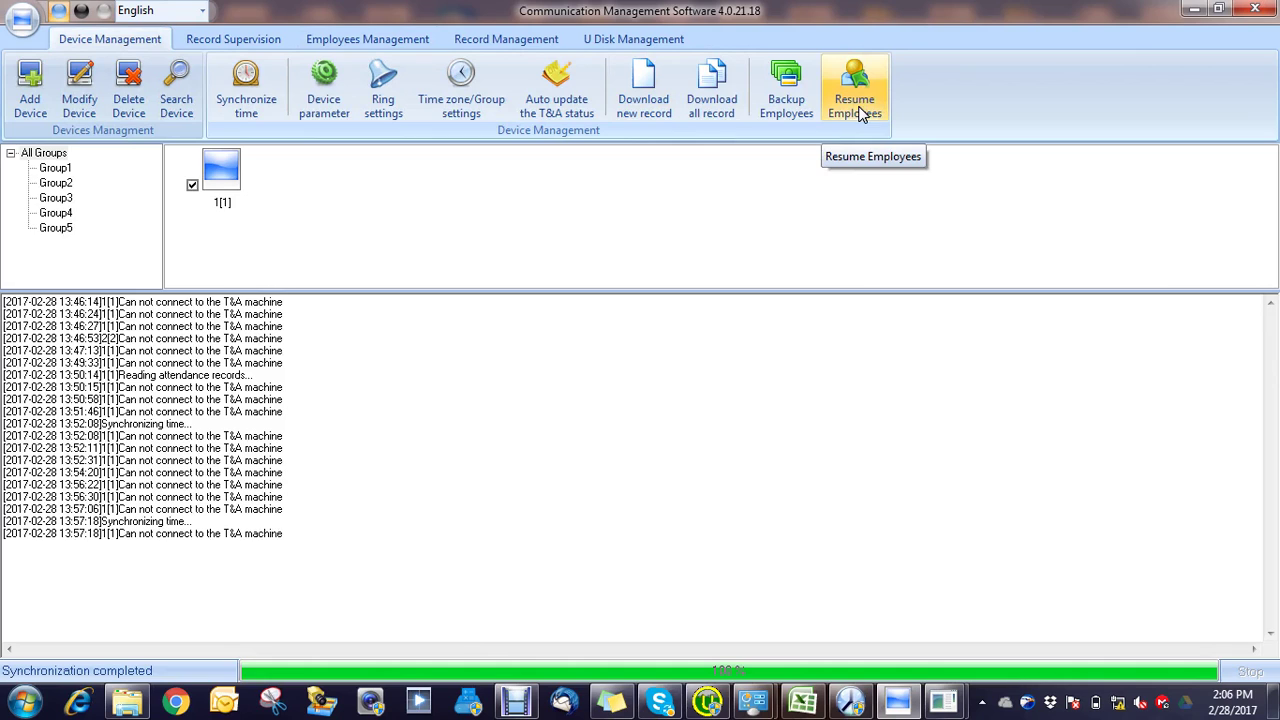
Step: Back up the employees stored on device 1[1], confirming the prompt
click(806, 105)
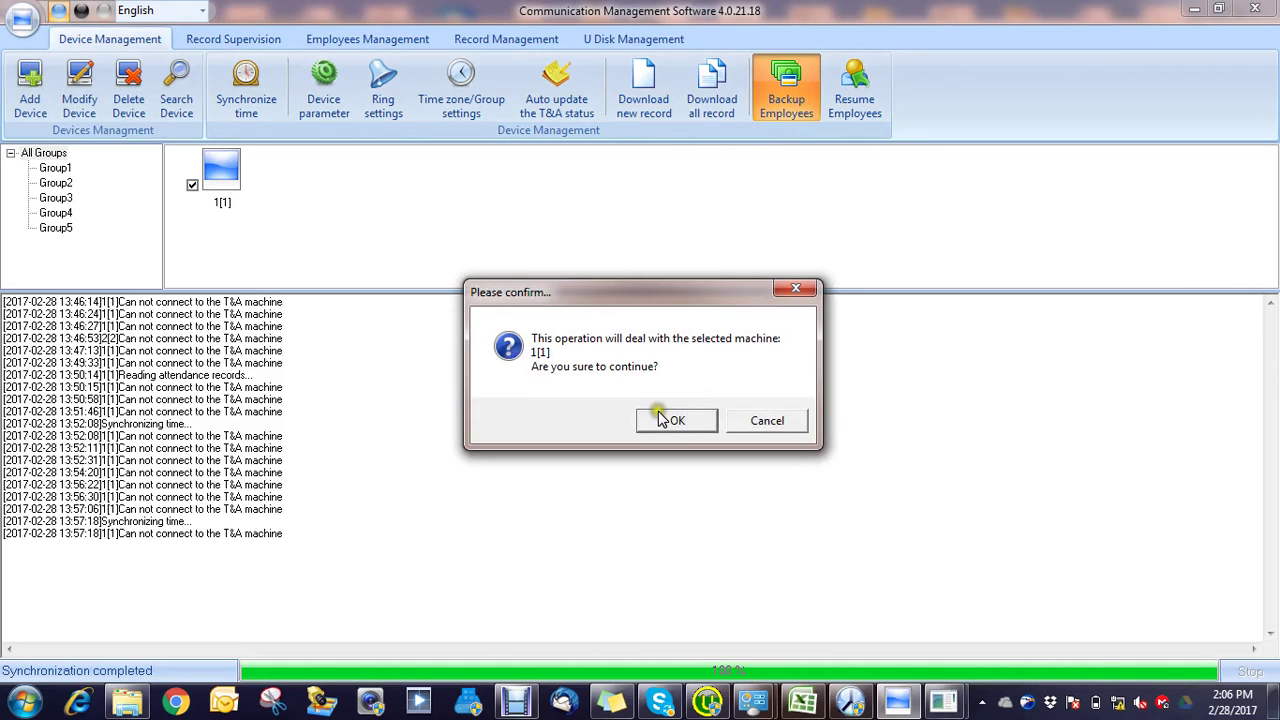
click(669, 420)
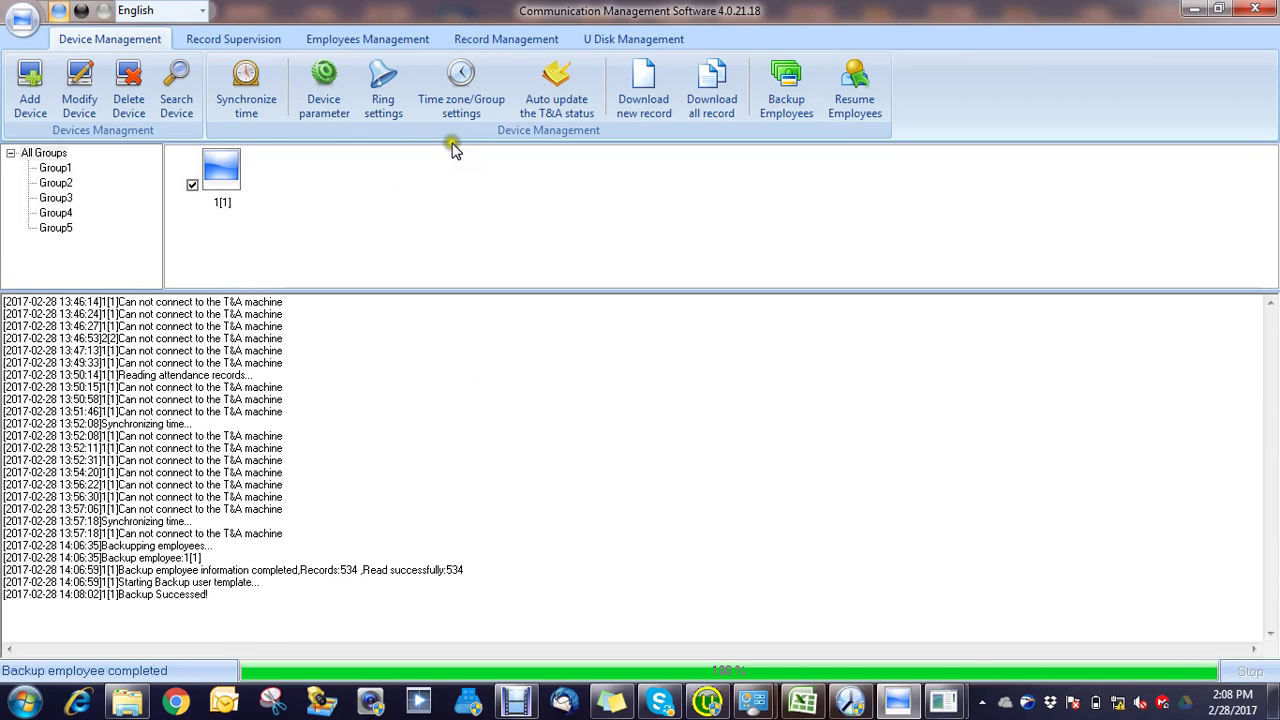
Step: Select device 1[1] in the employee list and attempt a template download, dismissing the warning
click(492, 42)
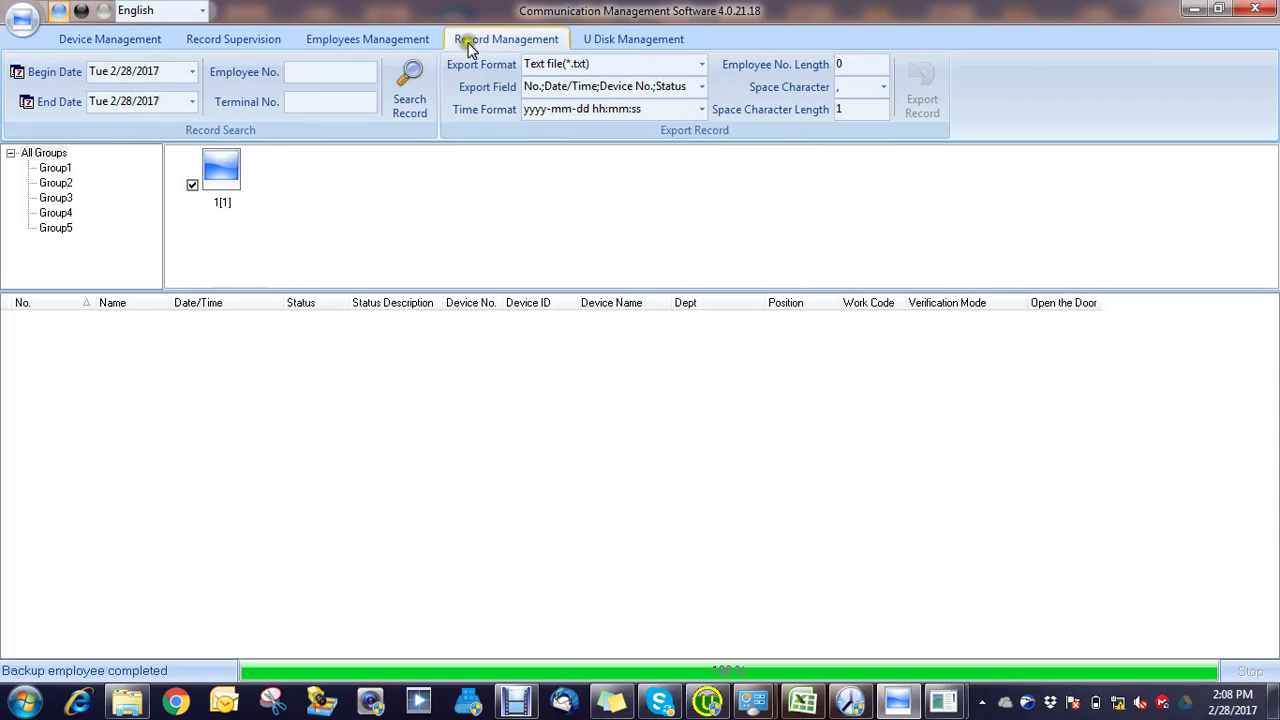
click(412, 43)
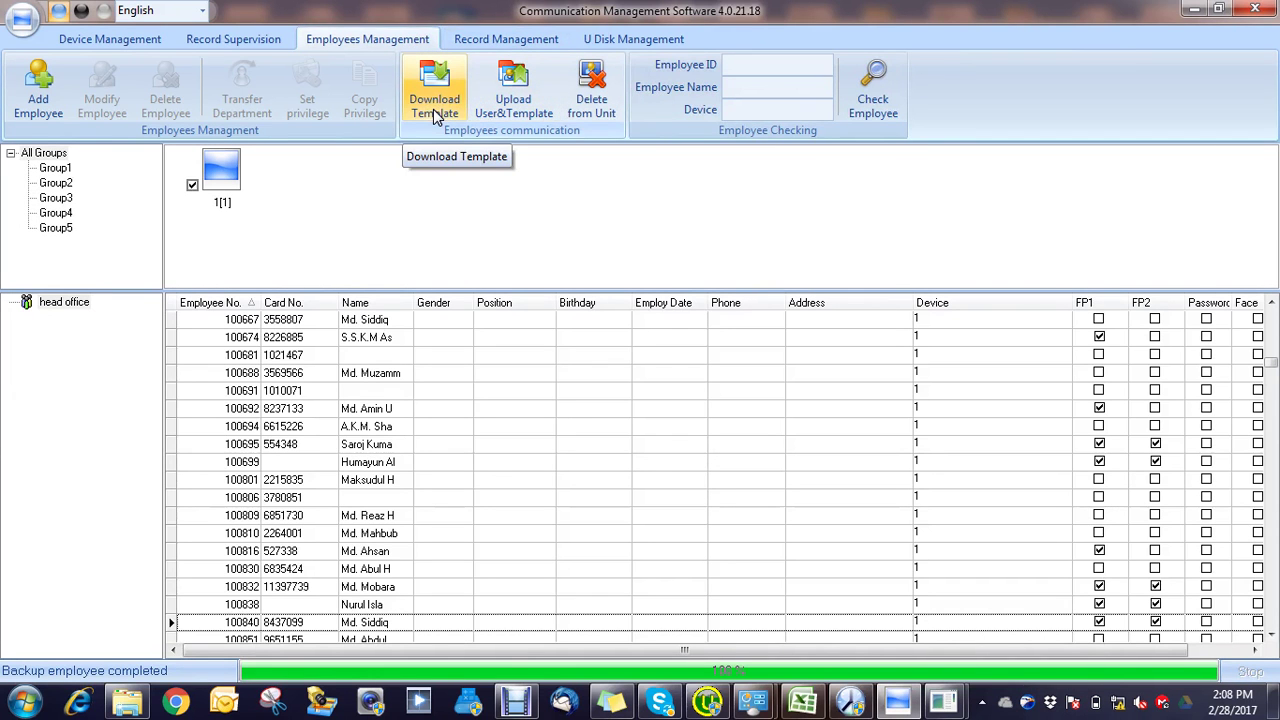
click(224, 174)
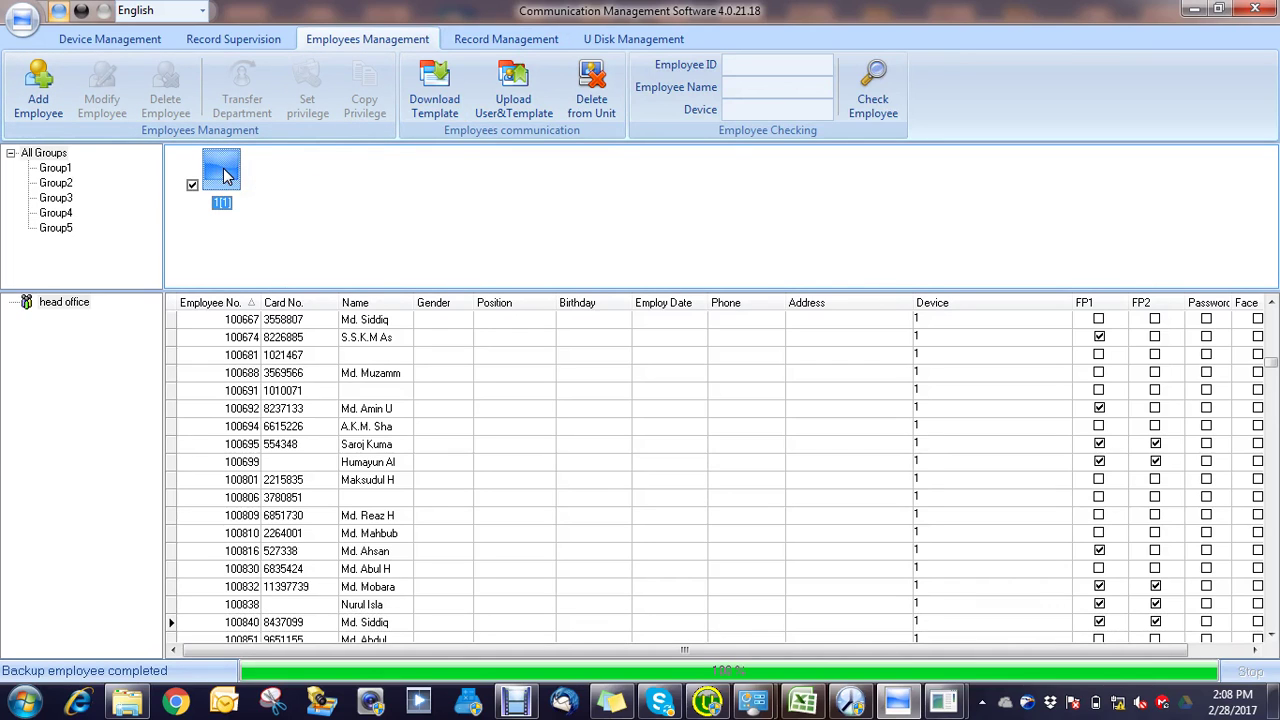
click(434, 110)
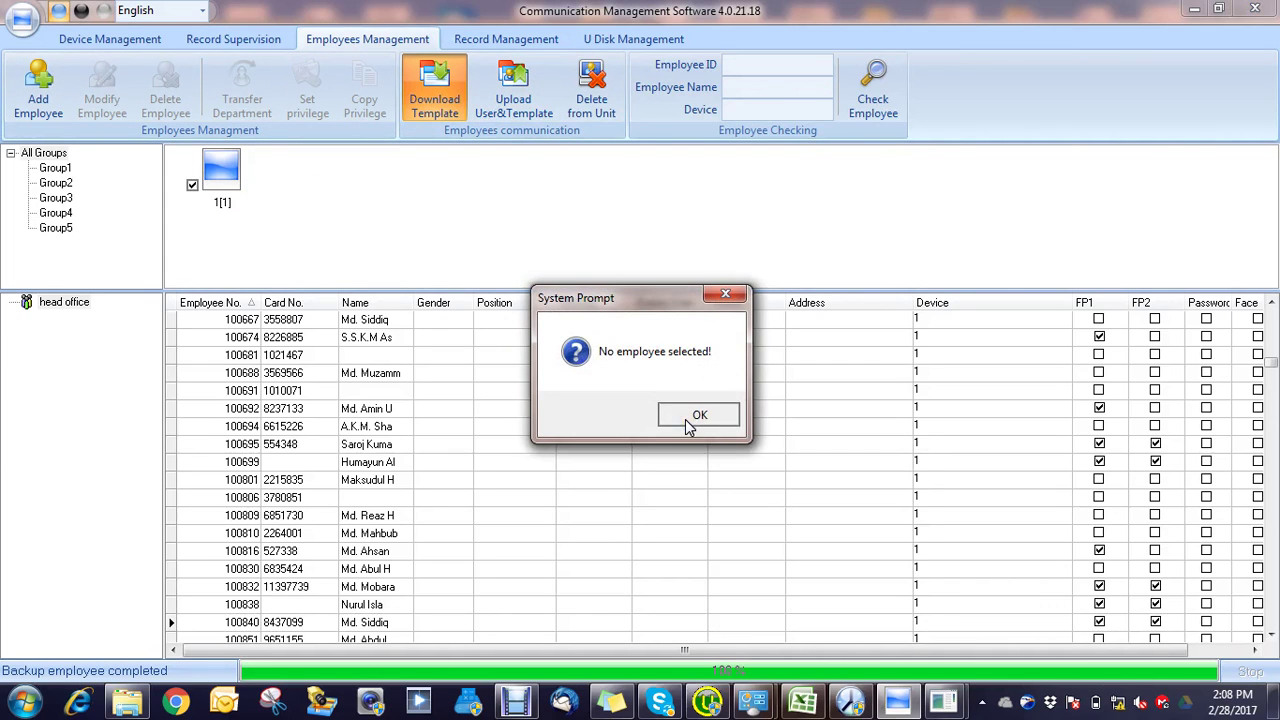
click(690, 418)
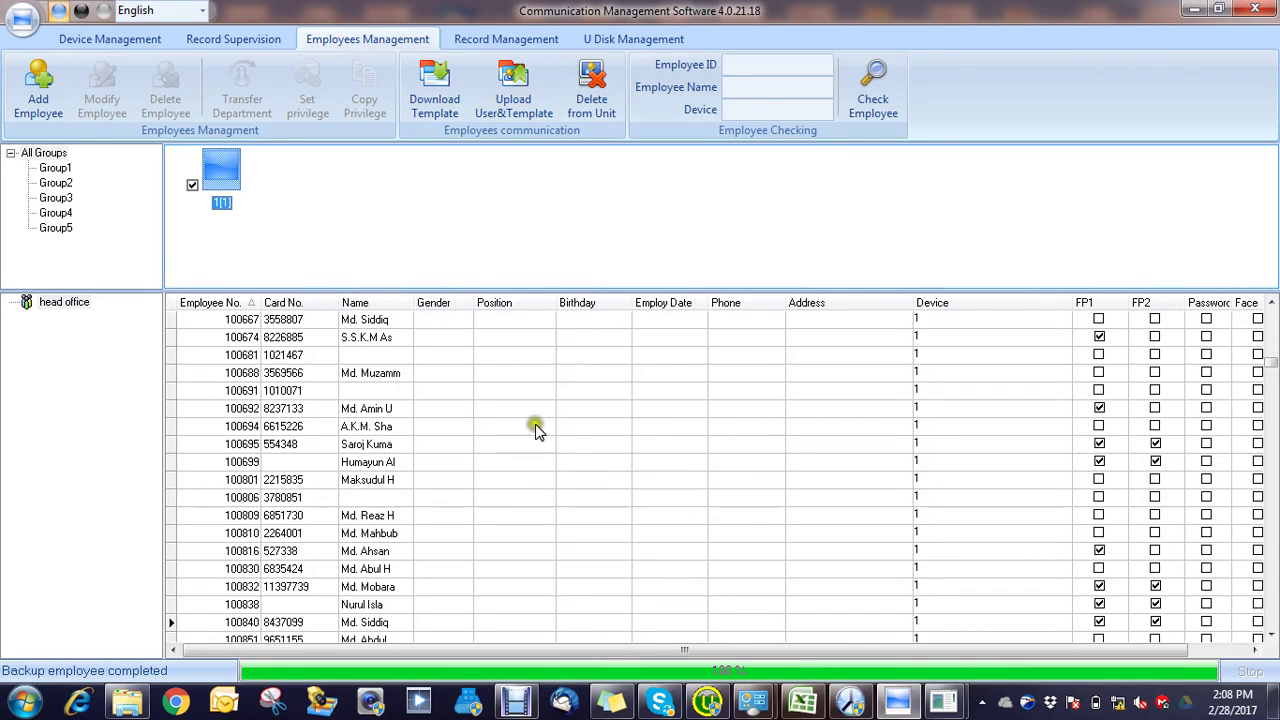
Step: Deselect device 1[1] and exit the application
click(602, 246)
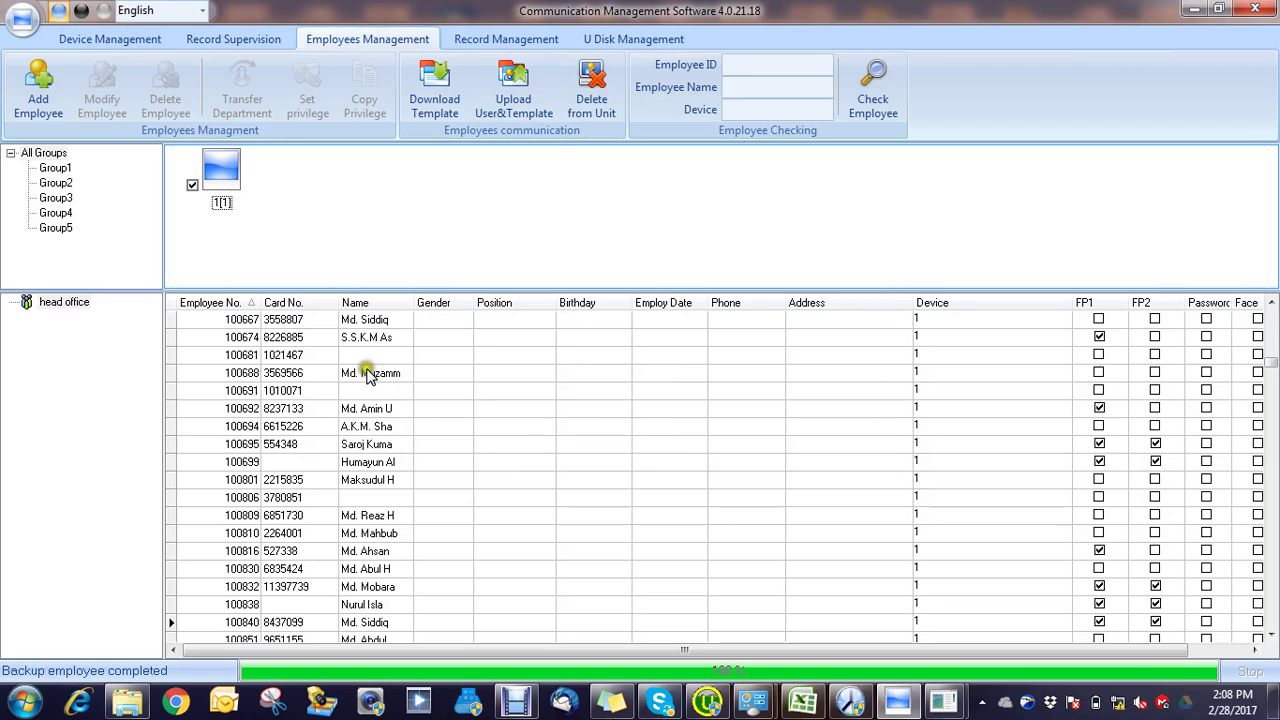
click(1255, 9)
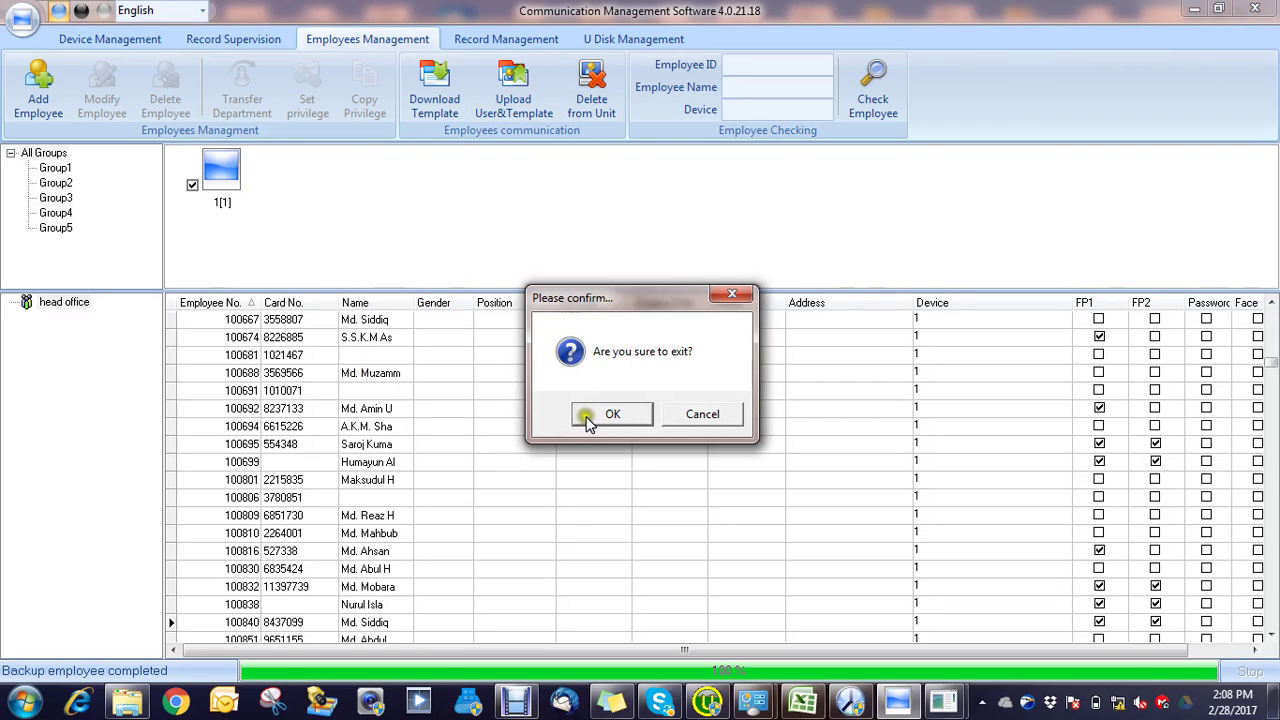
click(590, 418)
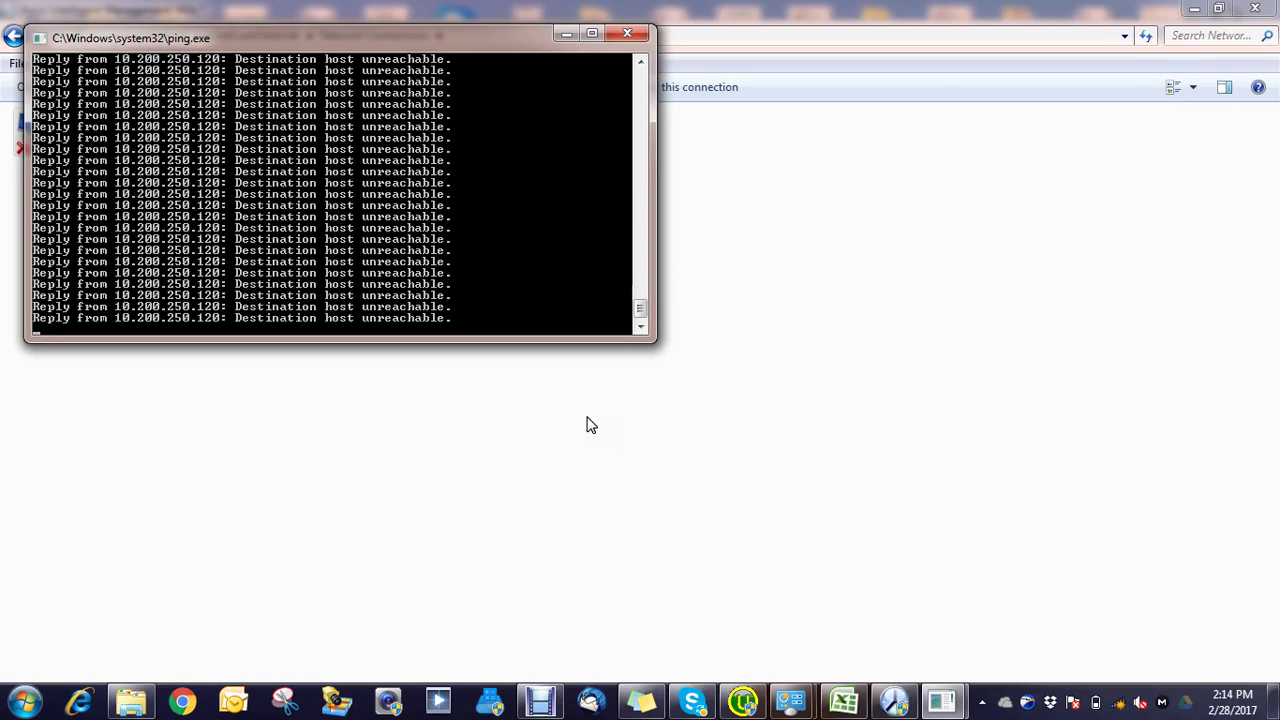
Step: Close the ping console to reveal the Network Connections window
click(638, 644)
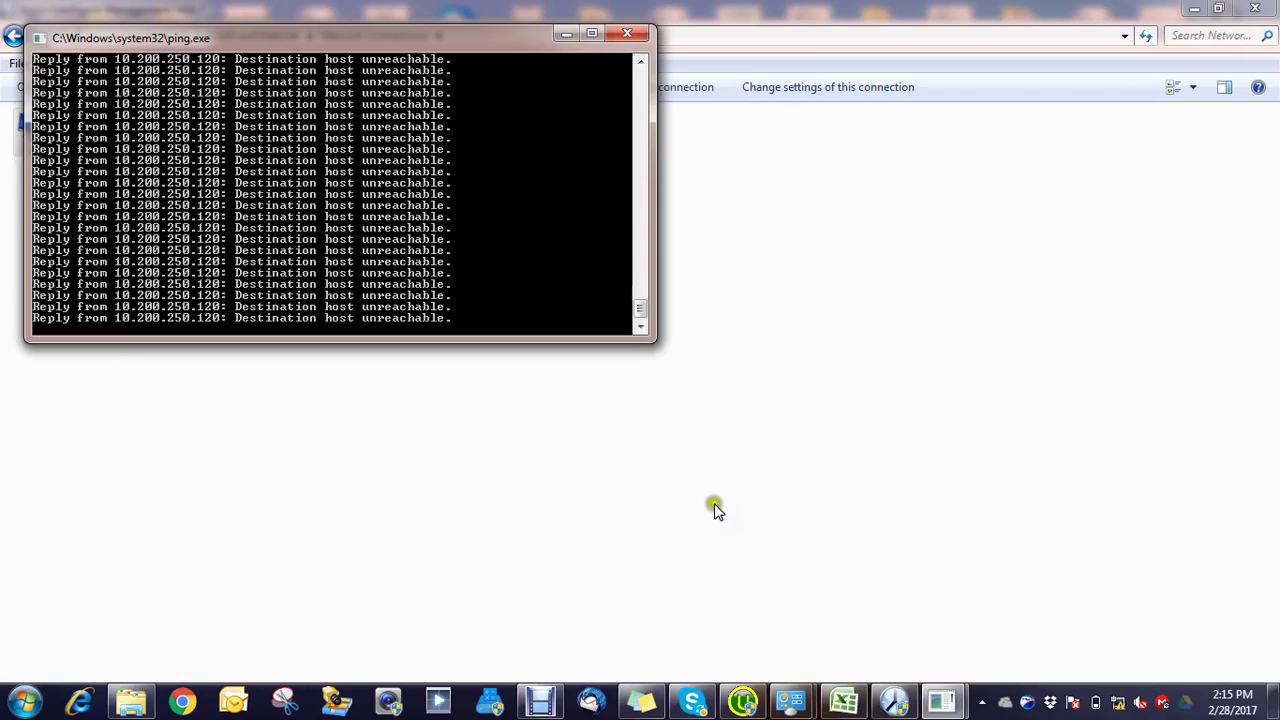
Step: Open Connect To Time Attendance Device from the Device Management menu in Anviz
click(895, 699)
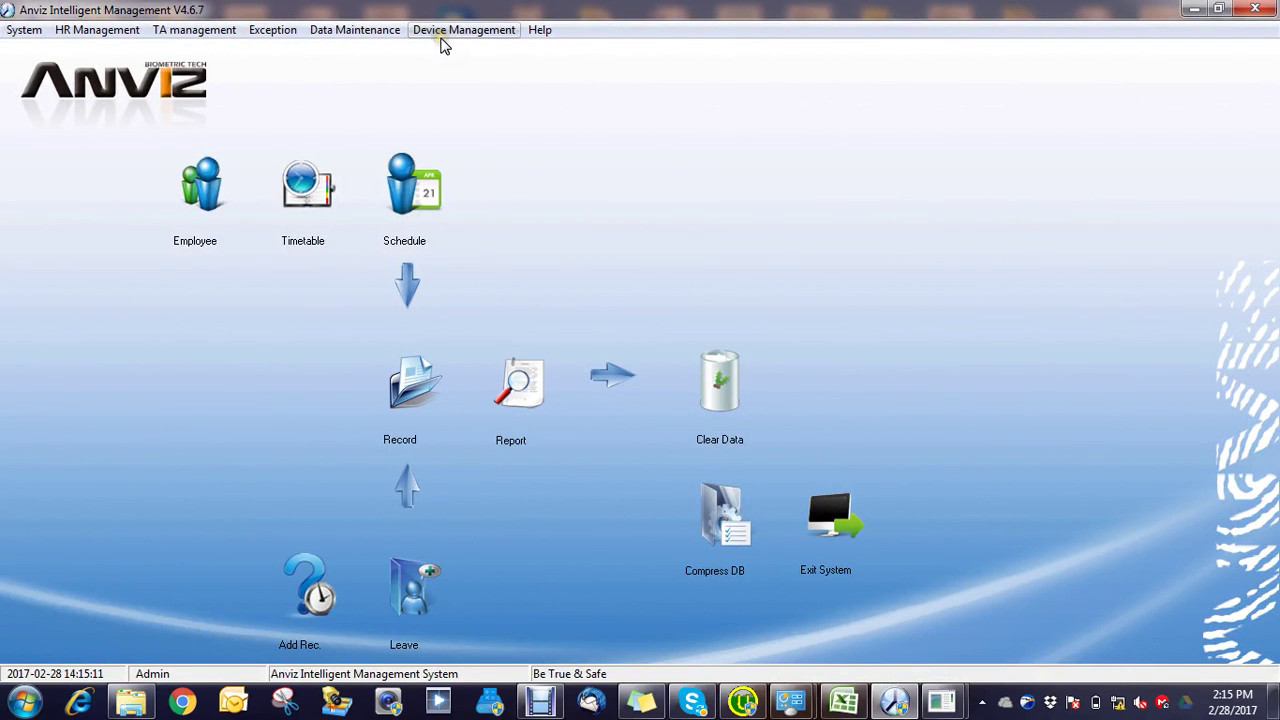
click(441, 36)
click(456, 30)
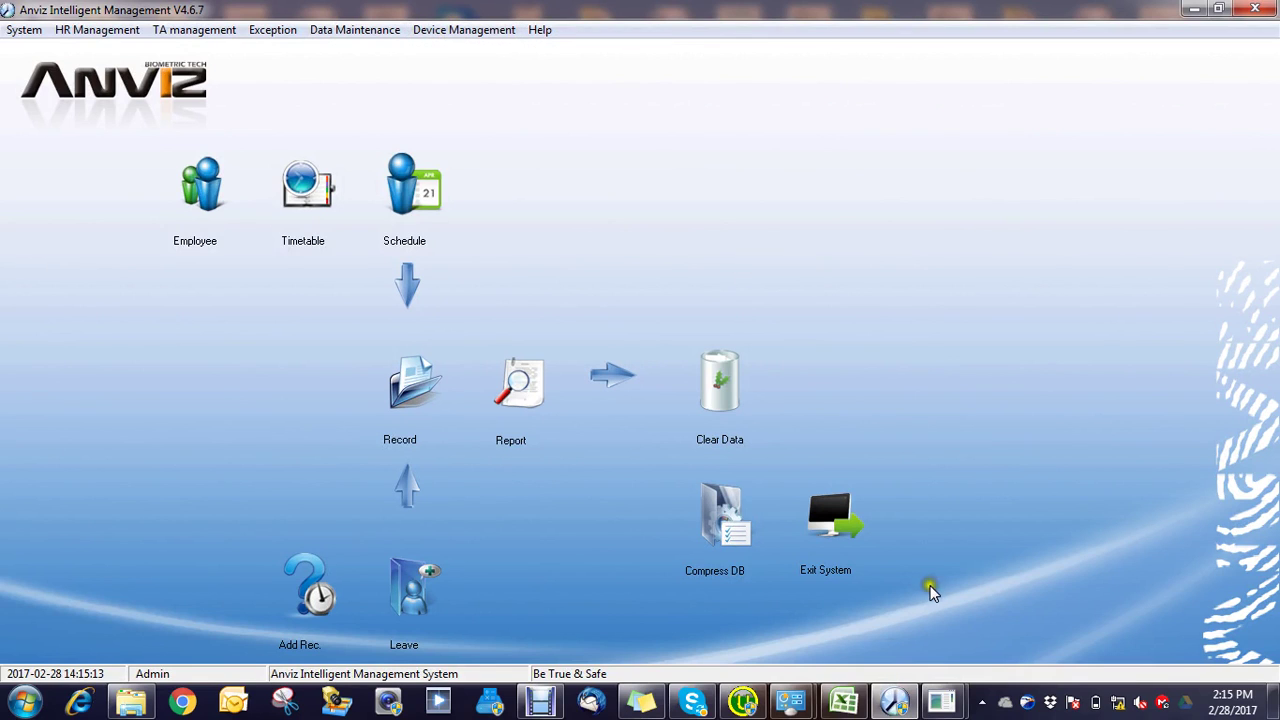
click(480, 30)
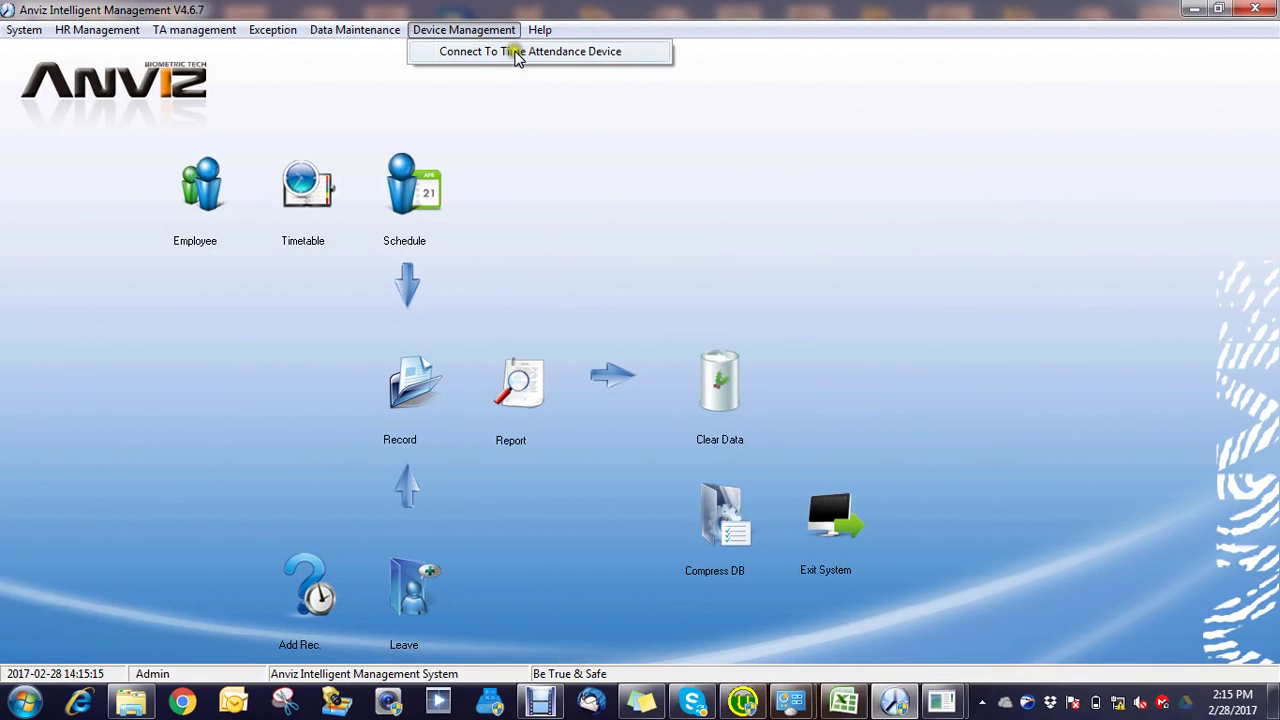
click(515, 53)
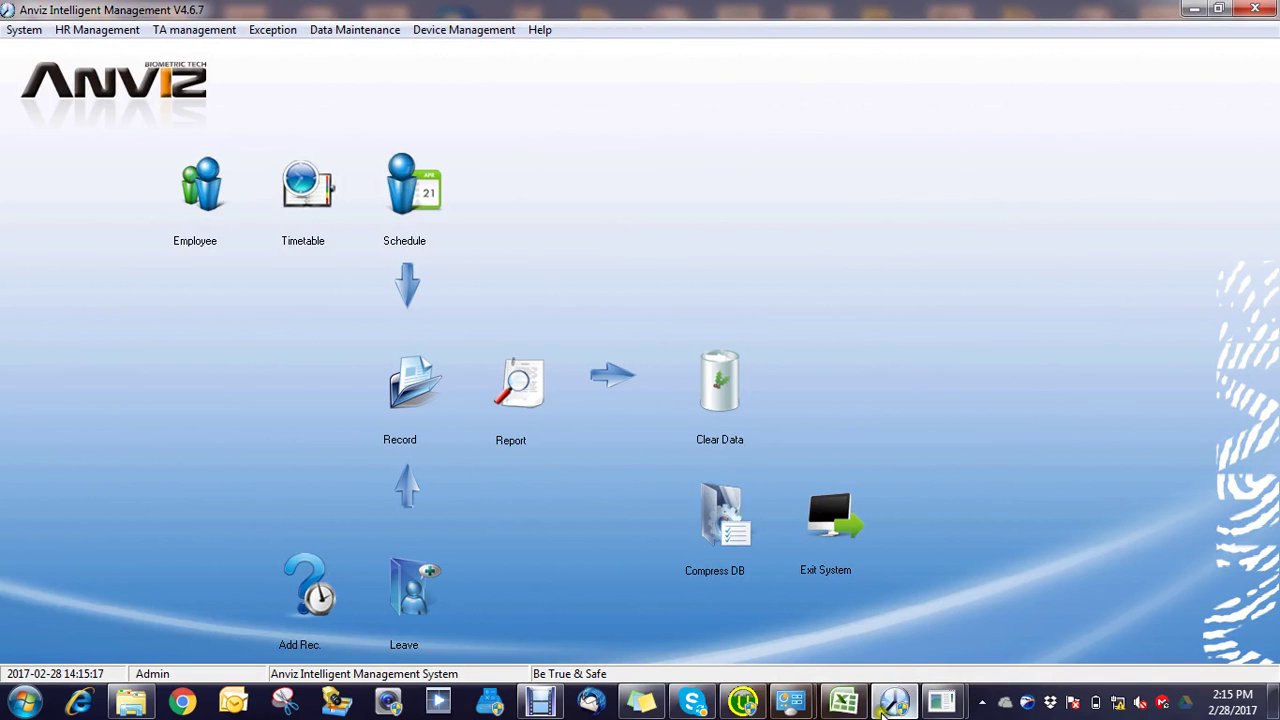
Step: Search for terminals, finding a T60+N at 192.168.0.202, then open Network and Sharing Center
mouse_move(884, 708)
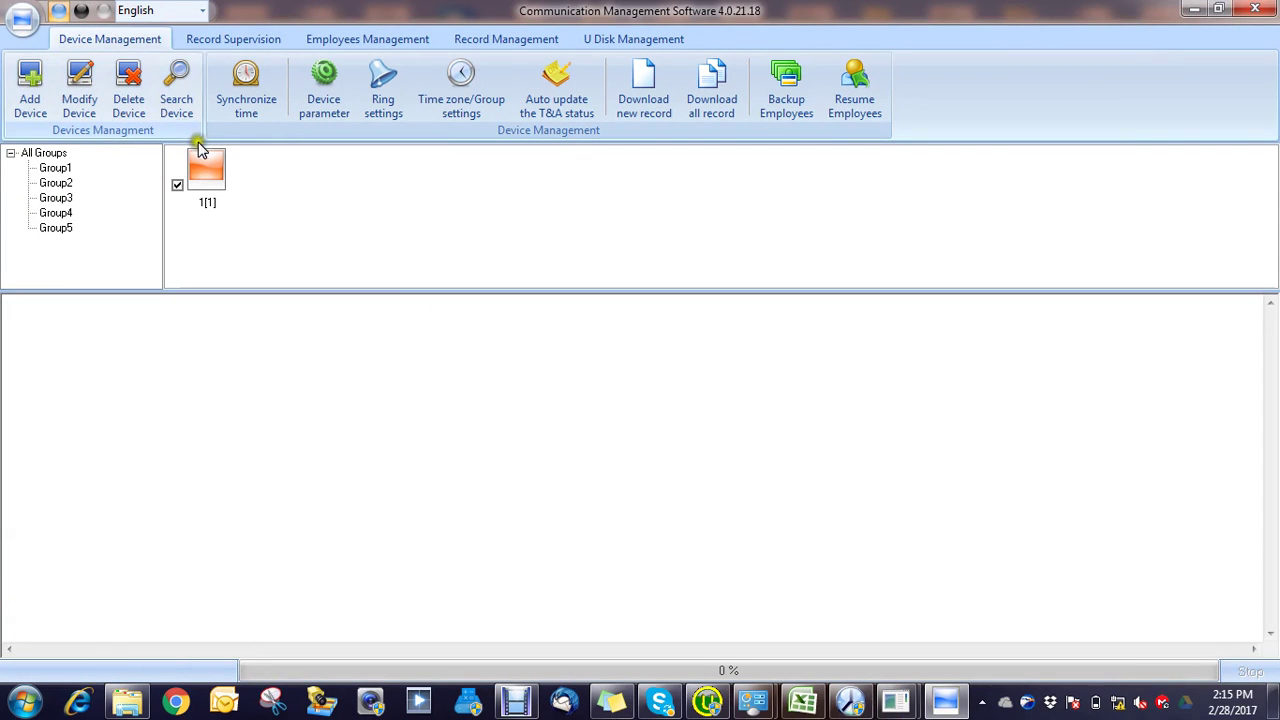
click(176, 80)
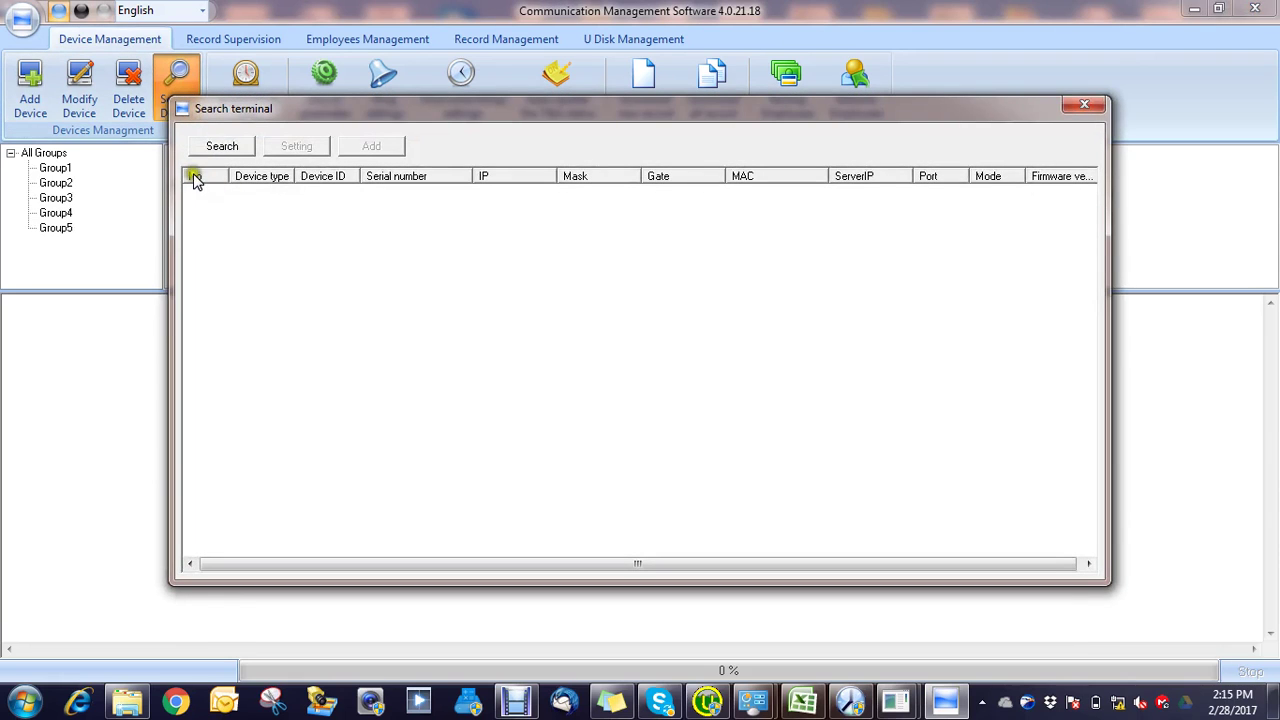
click(216, 145)
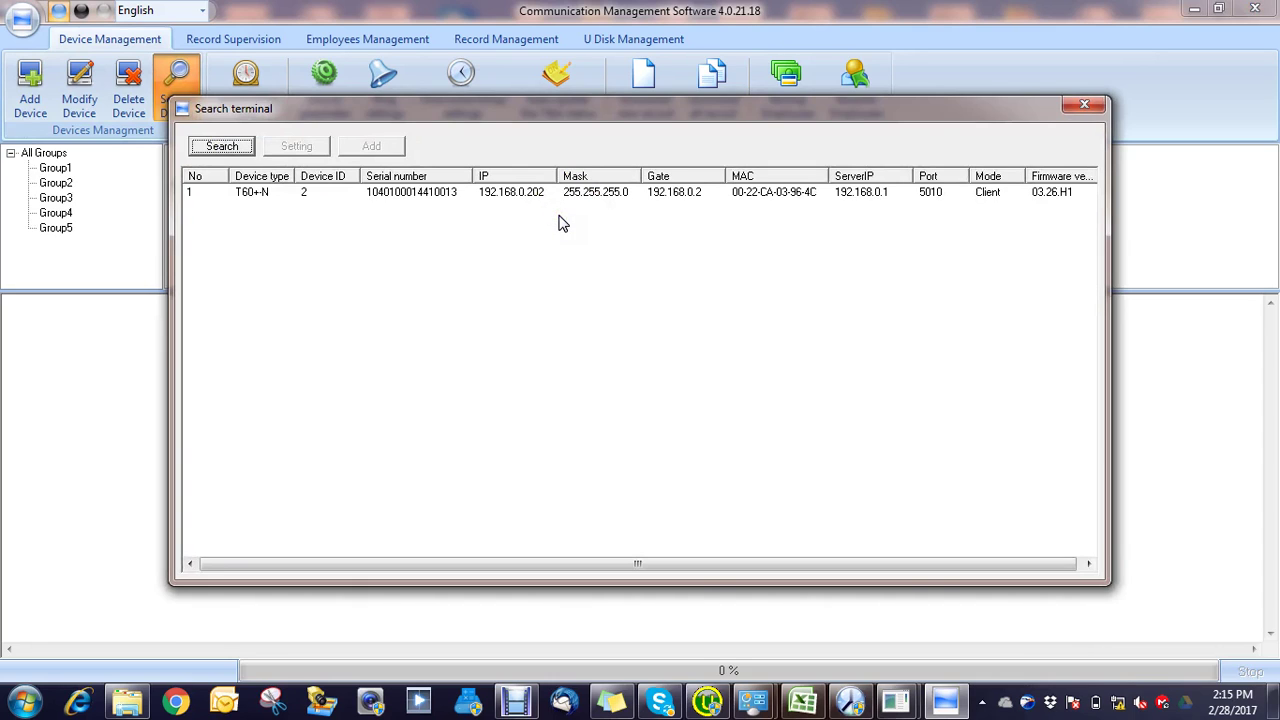
right_click(1121, 703)
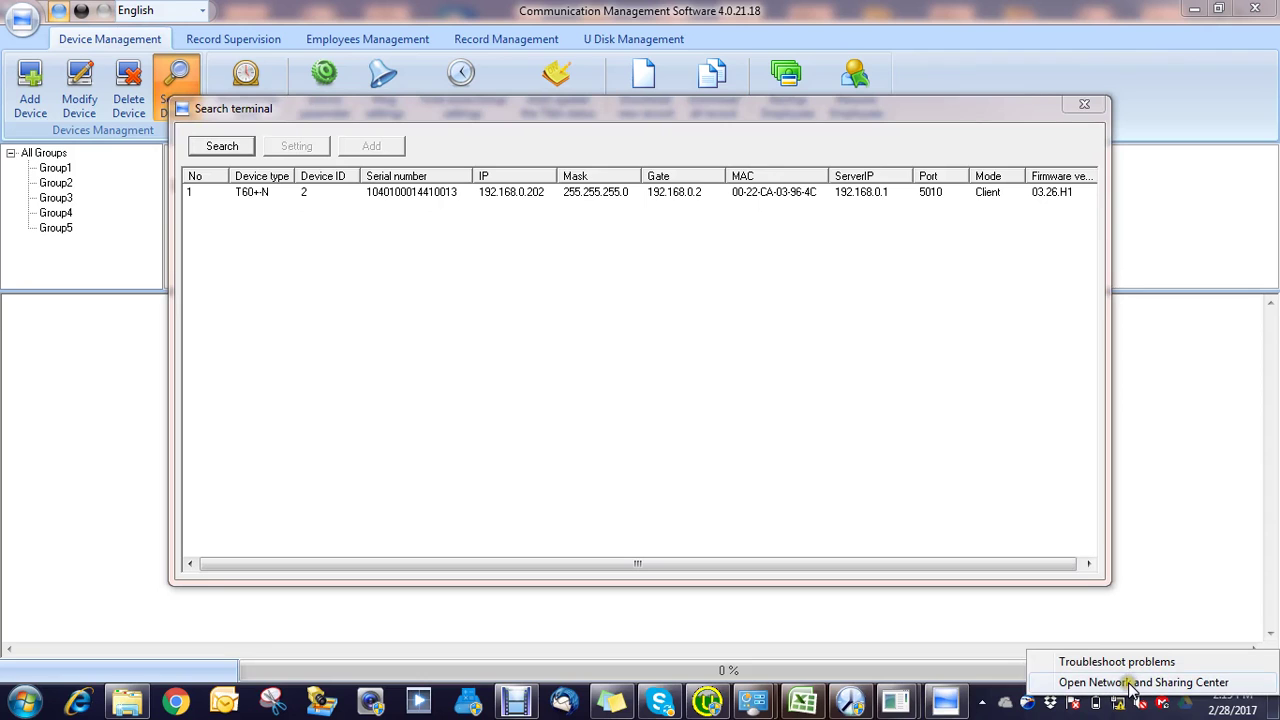
click(1133, 684)
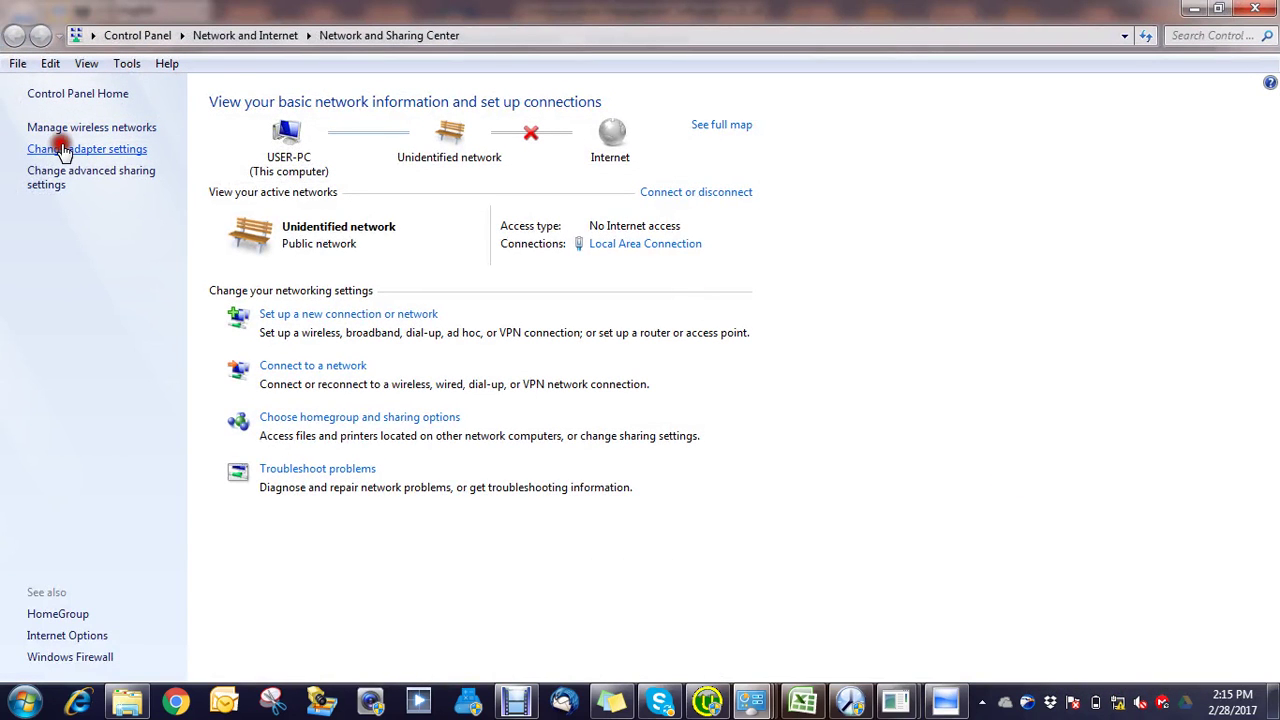
Step: Review the Local Area Connection's IPv4 address and subnet mask, then switch back to Anviz
click(60, 148)
double_click(179, 136)
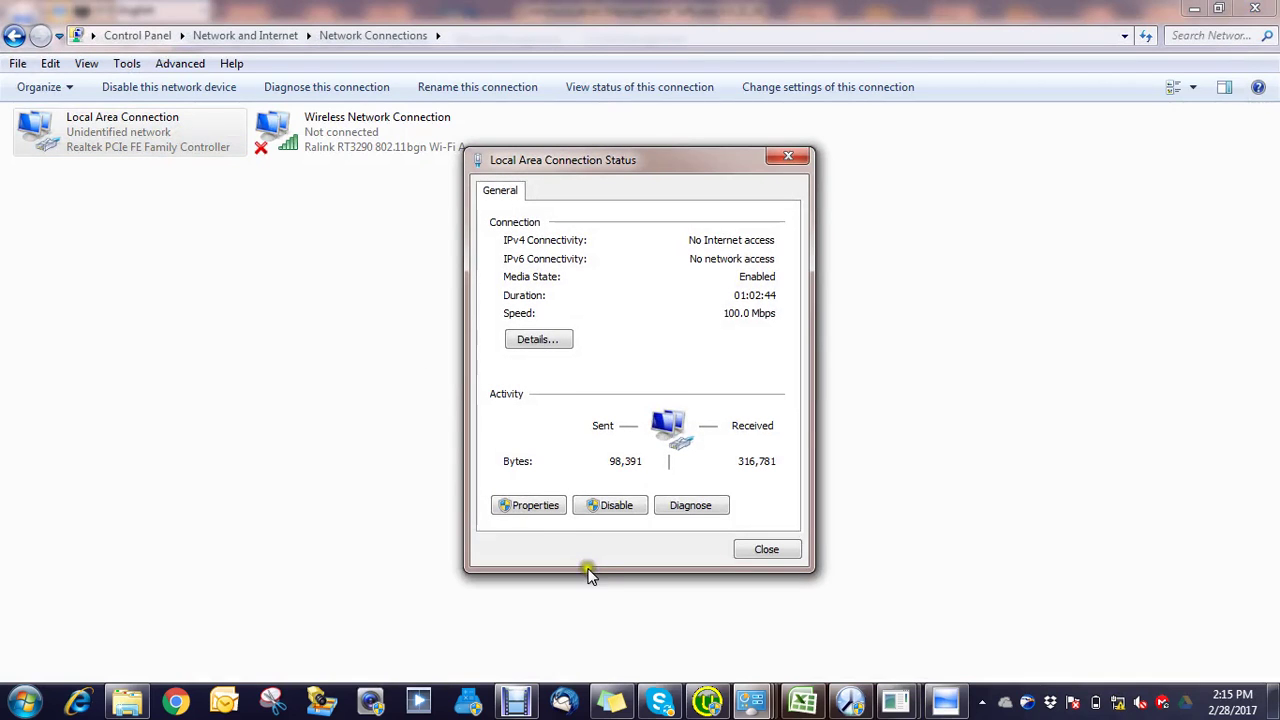
click(545, 510)
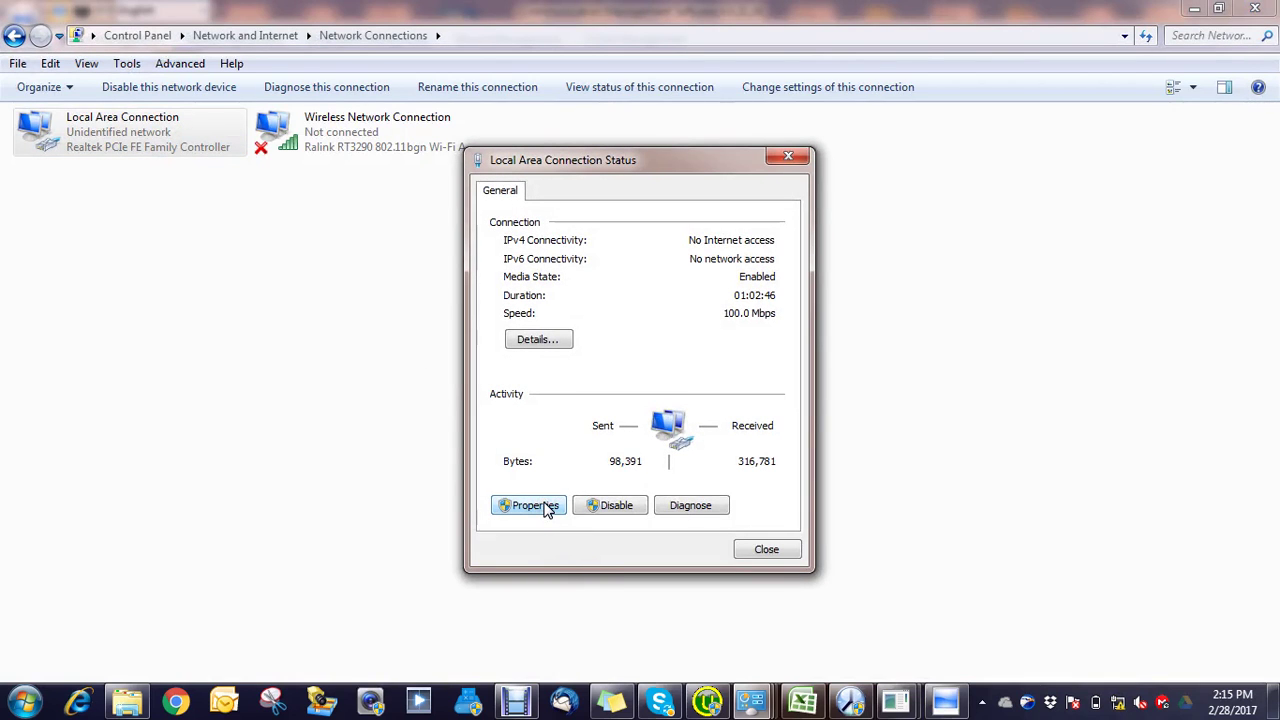
double_click(611, 402)
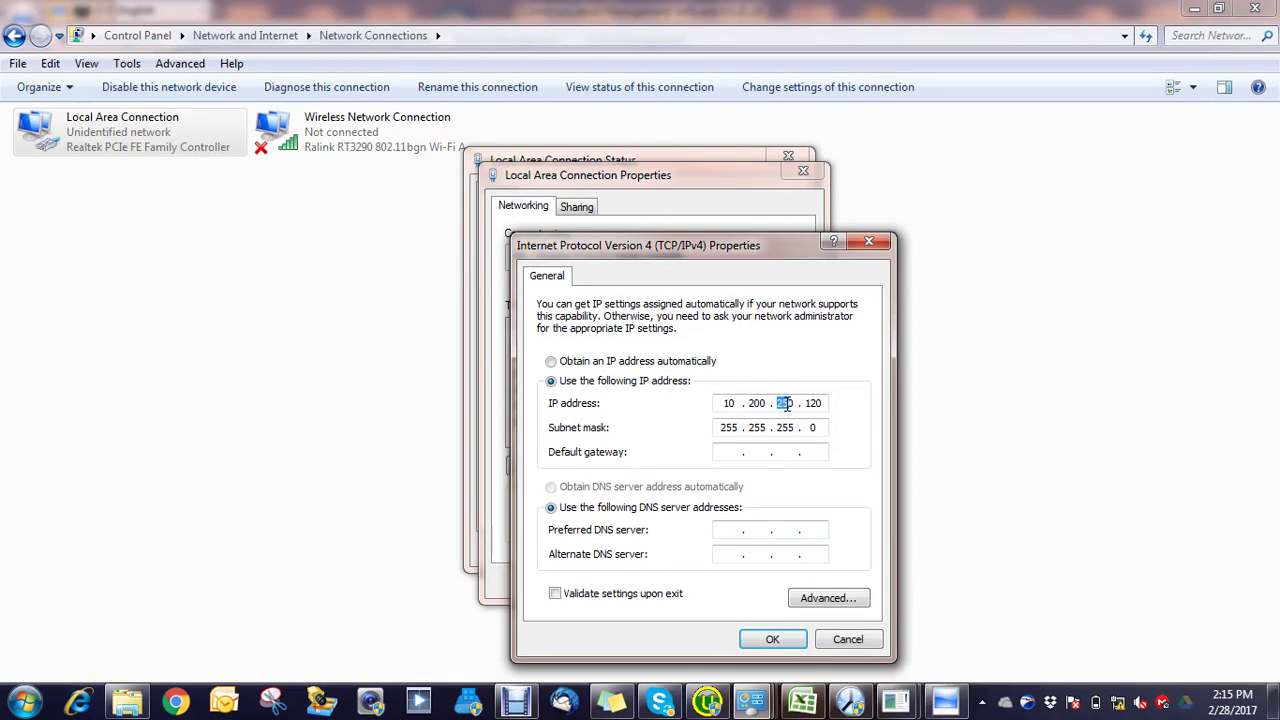
click(765, 641)
click(712, 584)
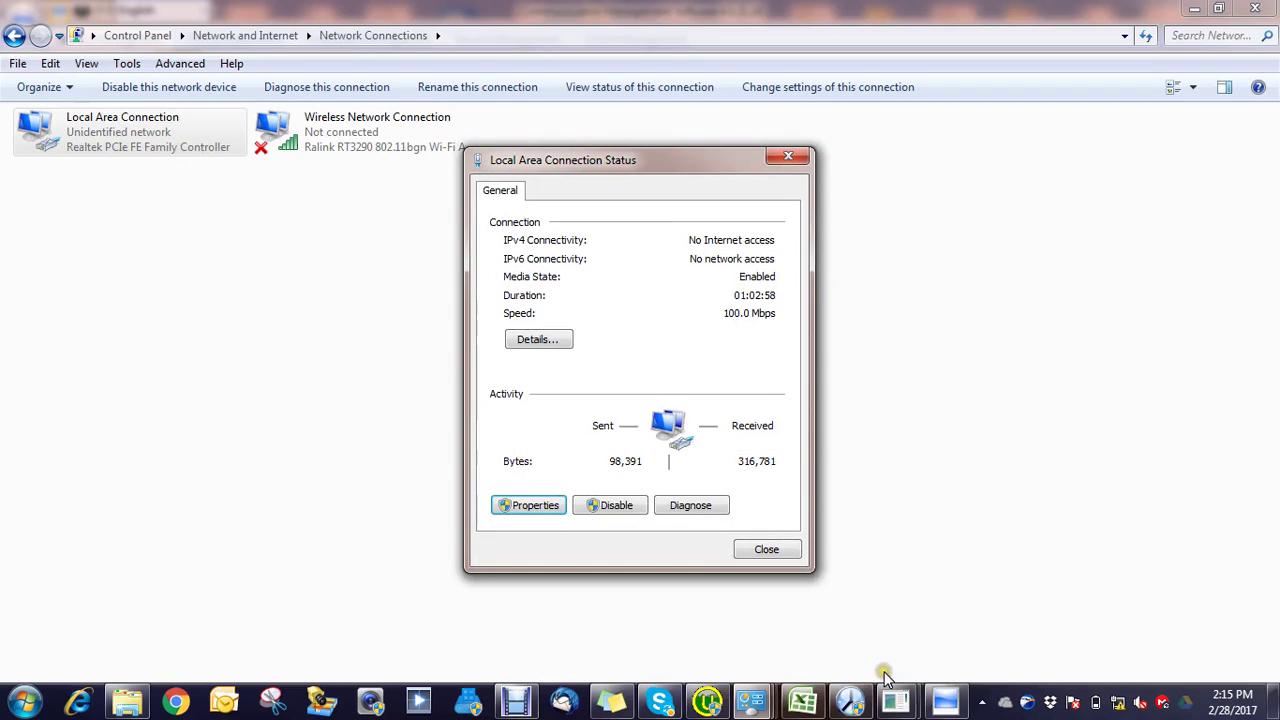
click(849, 700)
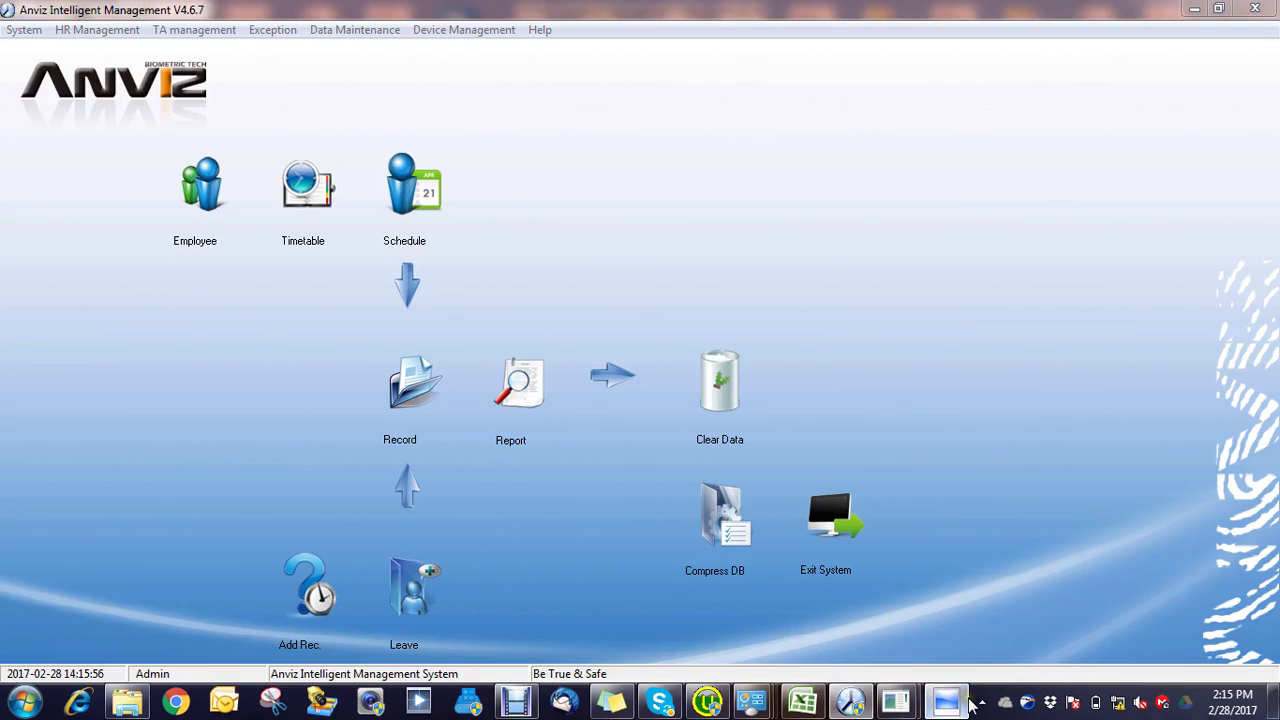
Step: Search the network and add the found T60+N terminal as a LAN device
click(966, 702)
click(240, 149)
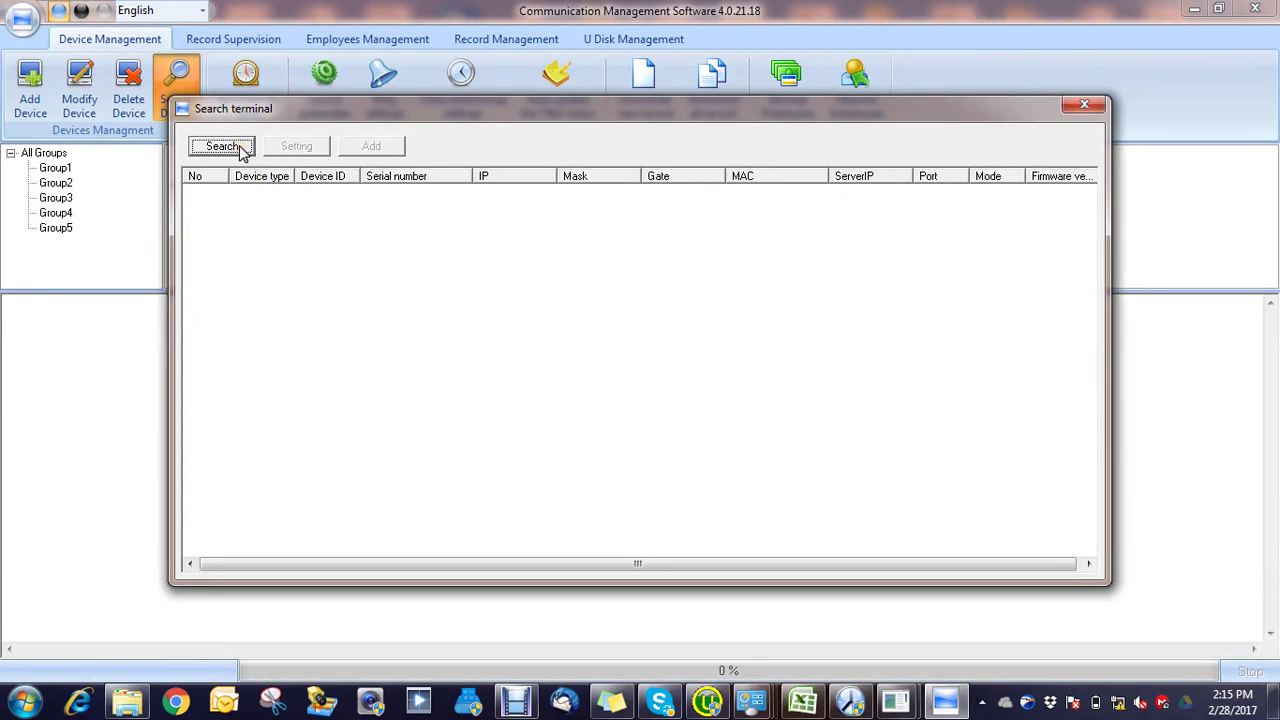
double_click(308, 192)
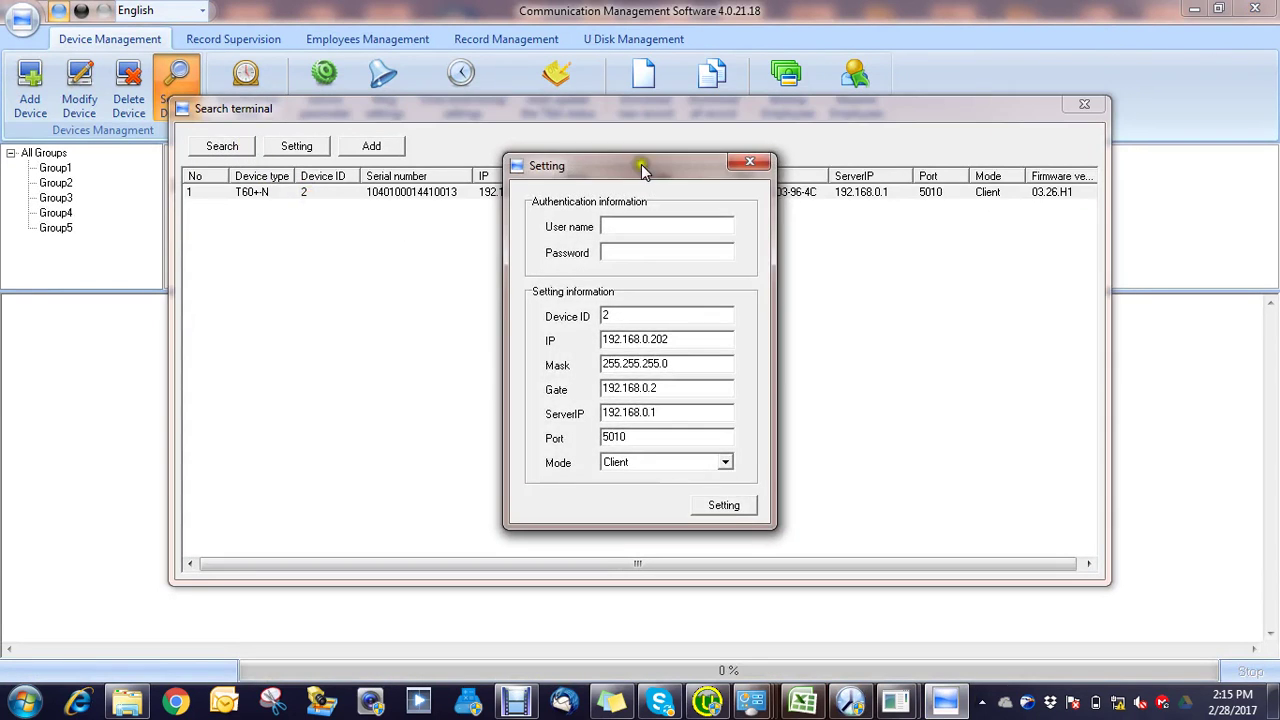
click(749, 162)
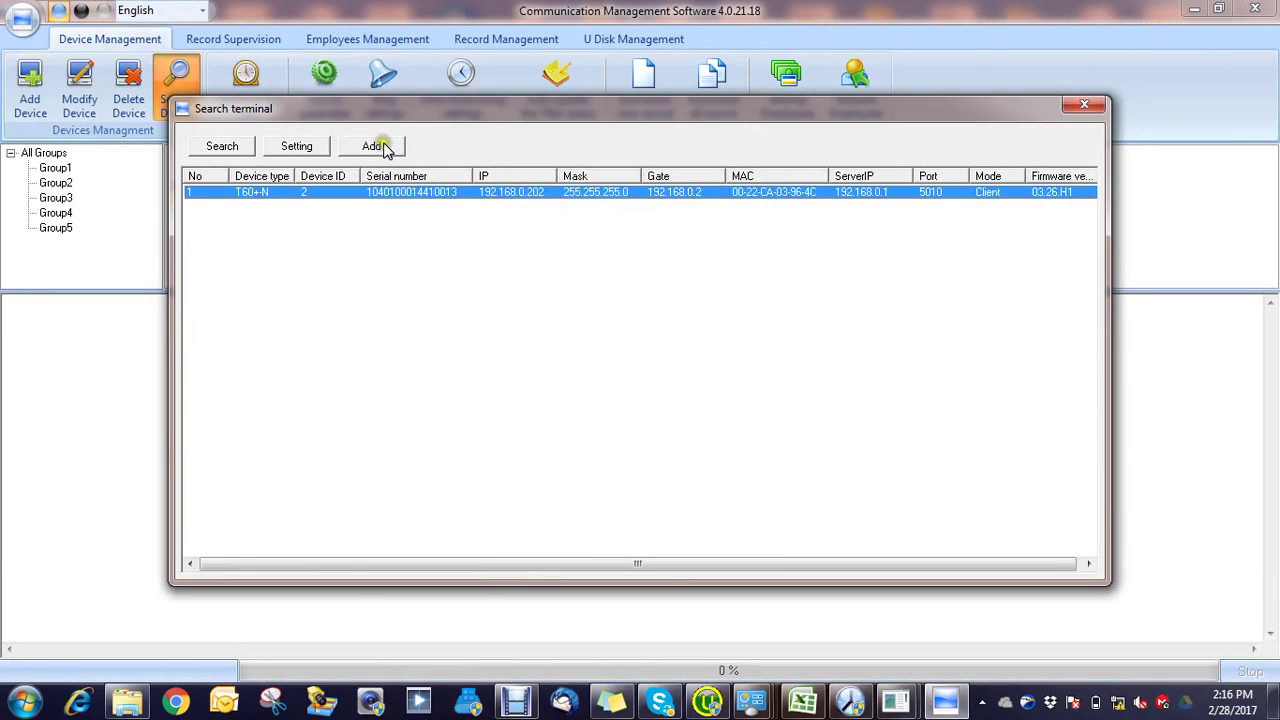
click(375, 146)
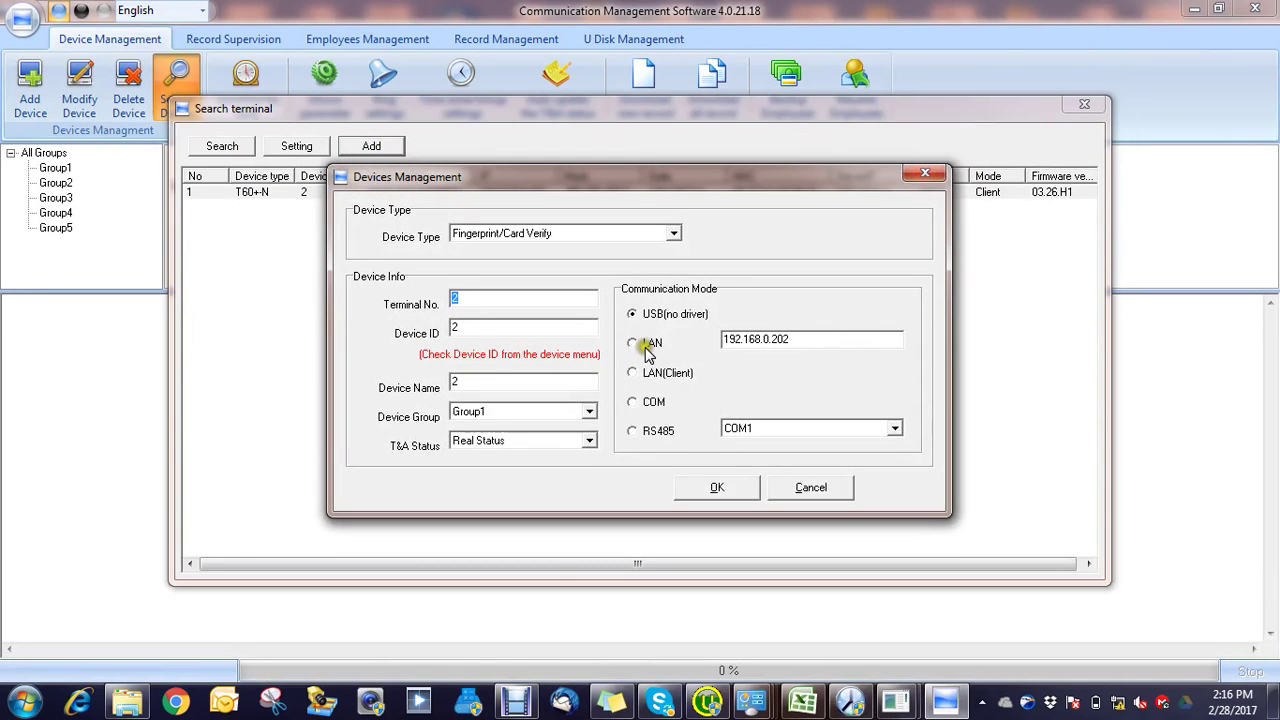
click(644, 346)
click(721, 492)
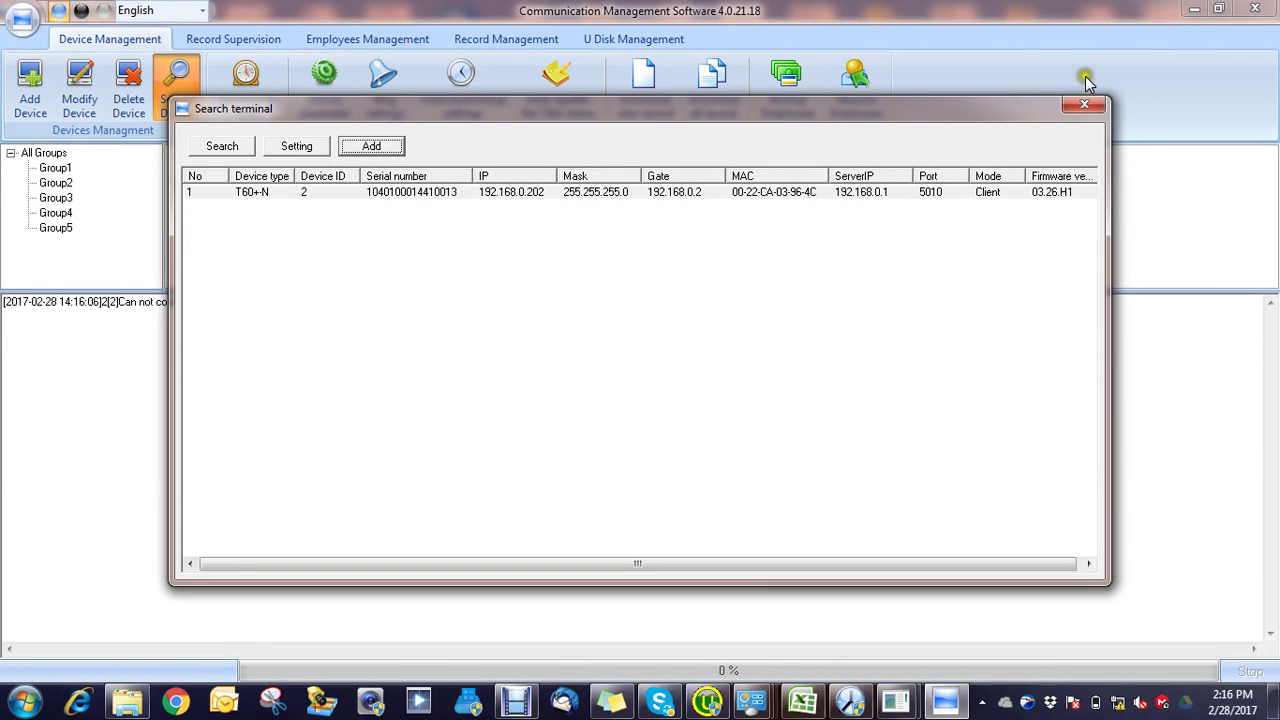
Step: Close the terminal search, select both listed devices and delete them
click(1082, 103)
click(205, 210)
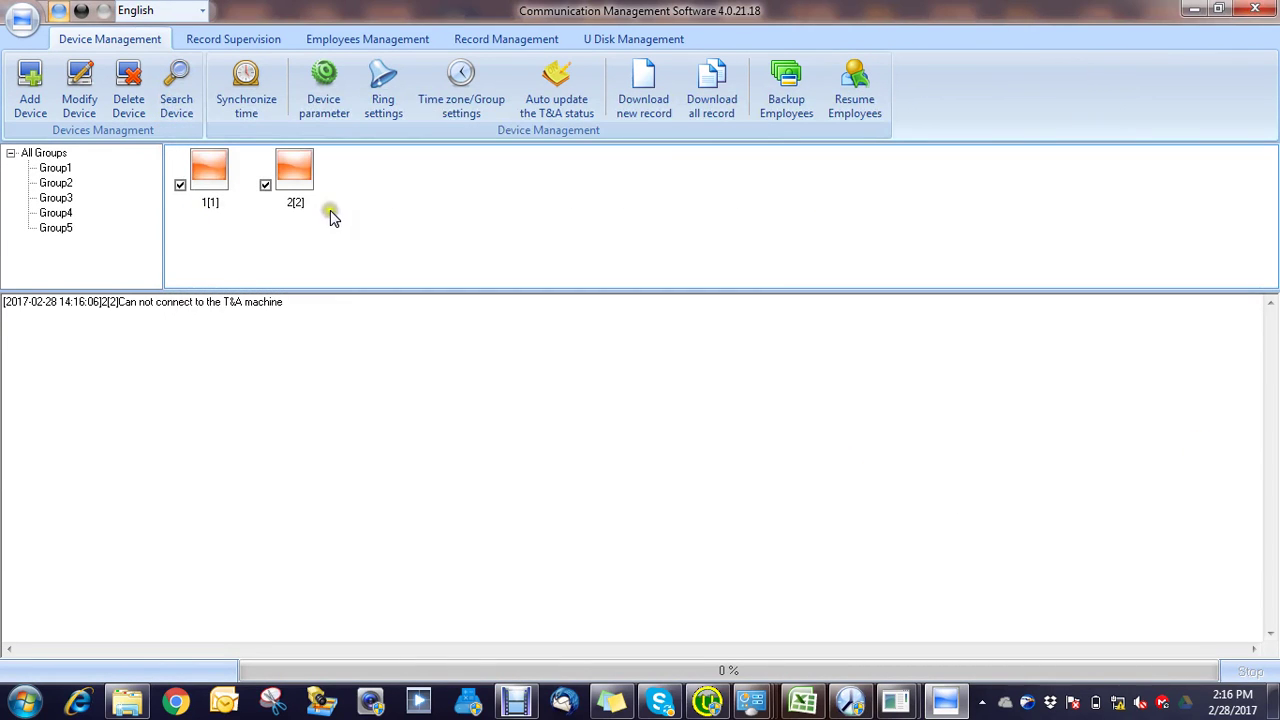
click(205, 172)
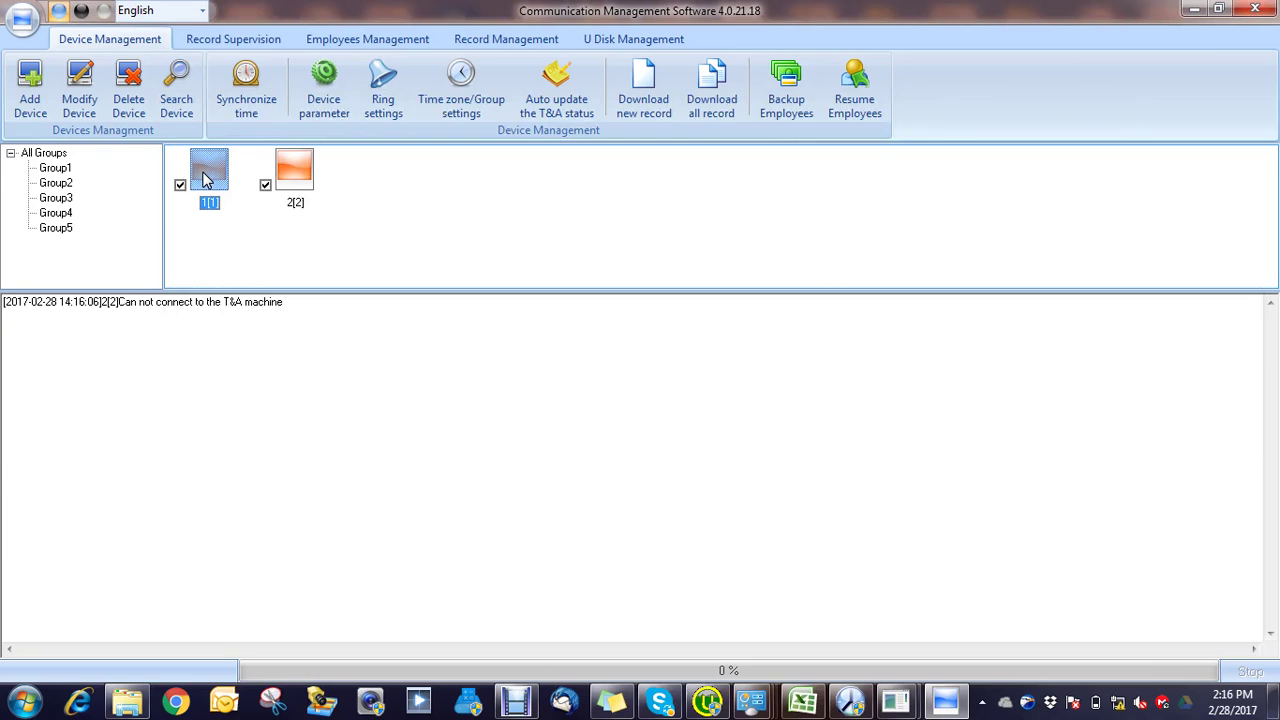
click(128, 84)
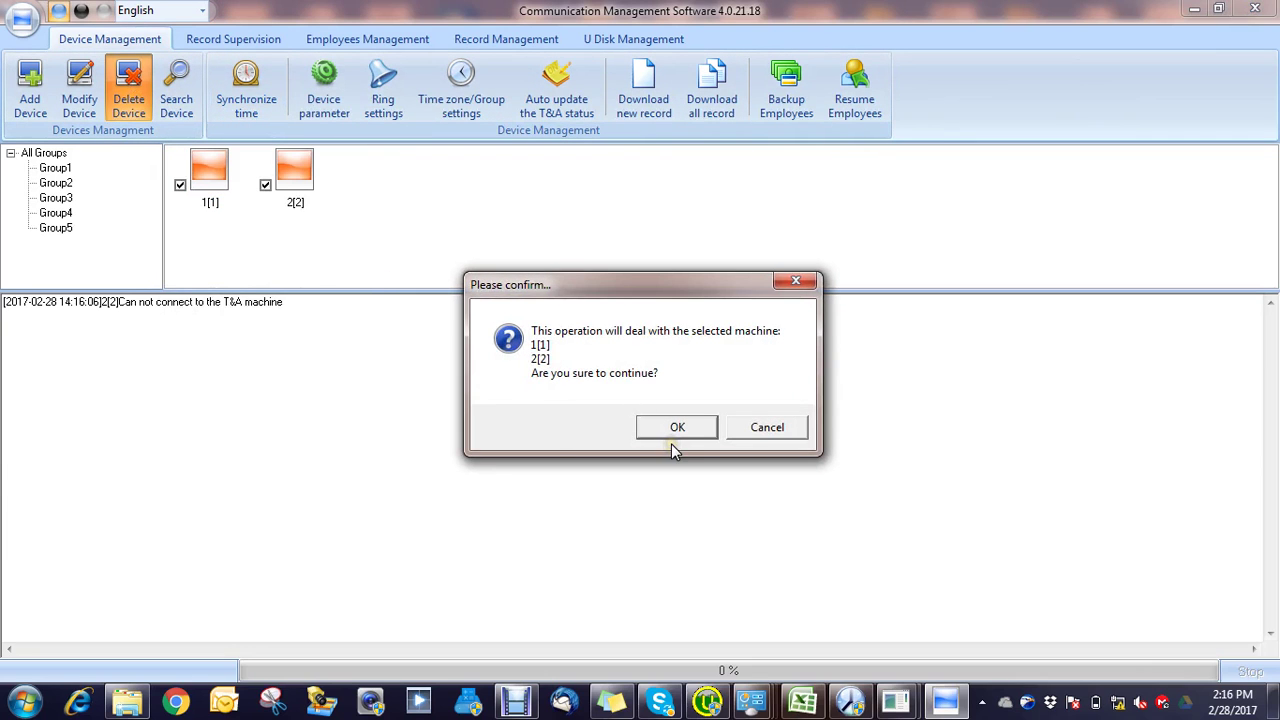
click(675, 428)
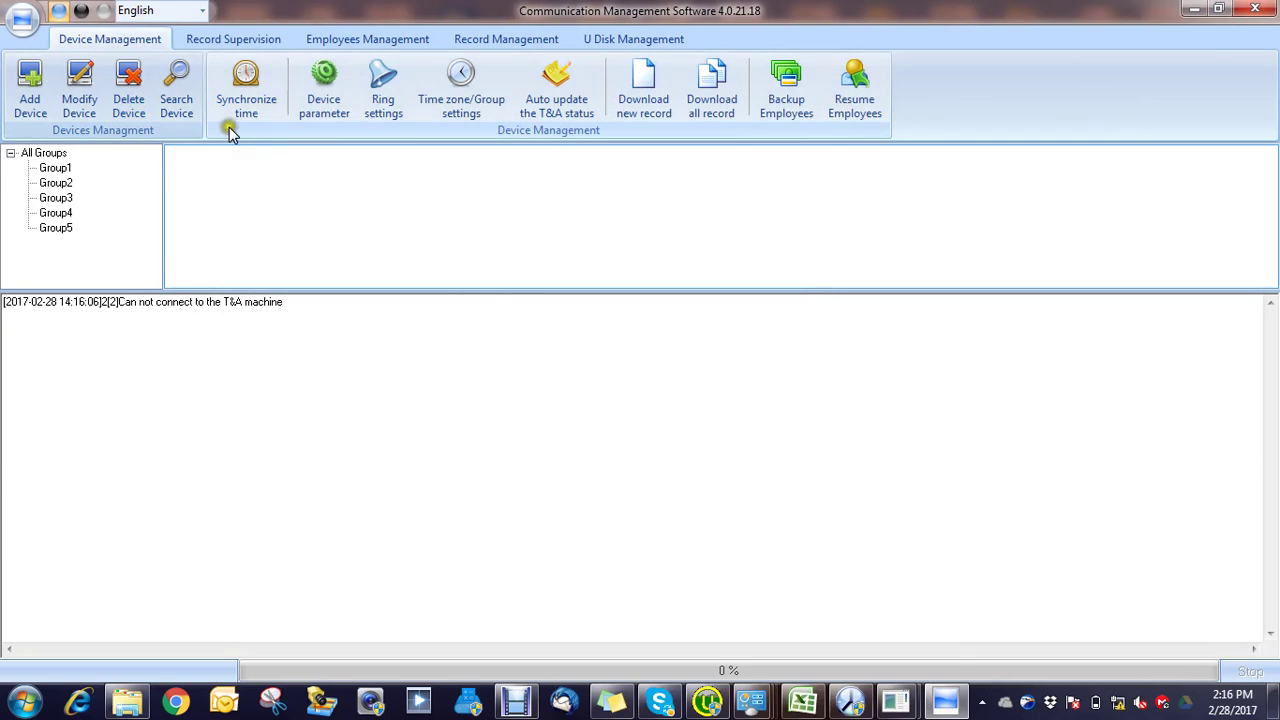
Step: Rerun the terminal search, then run 'ping 192.168.0.202 -t' from the Run prompt
click(176, 86)
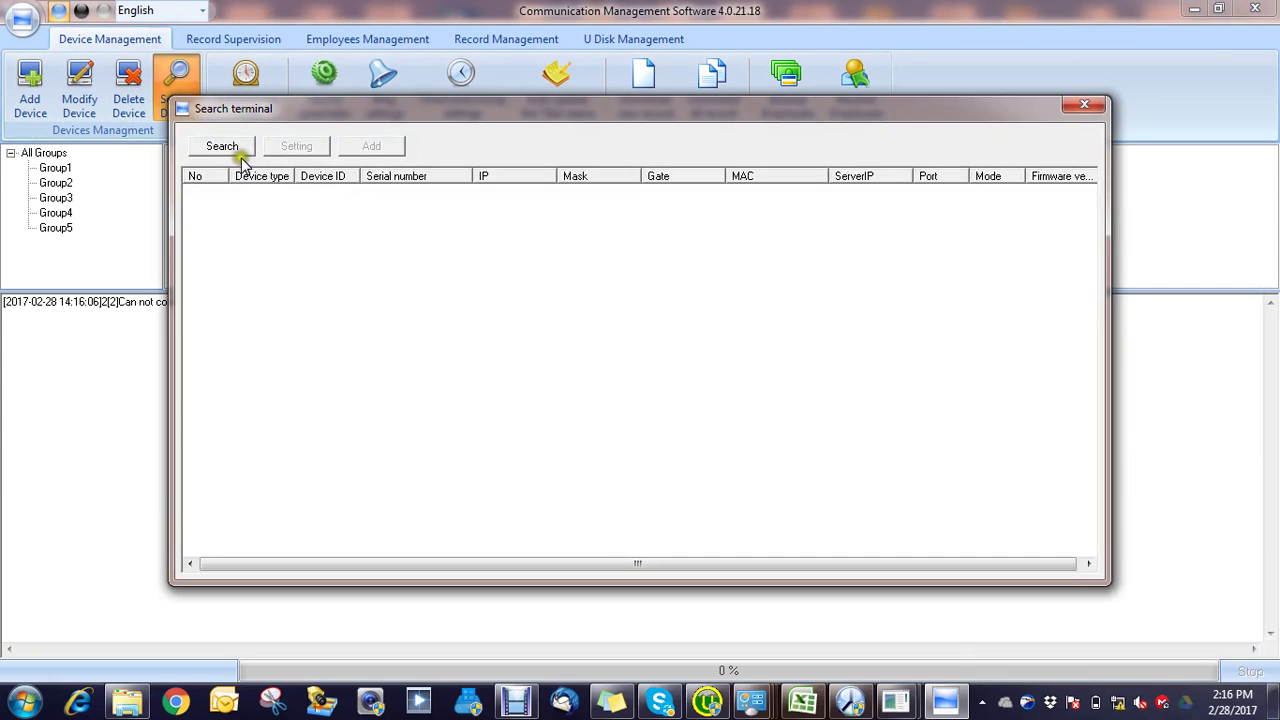
click(236, 148)
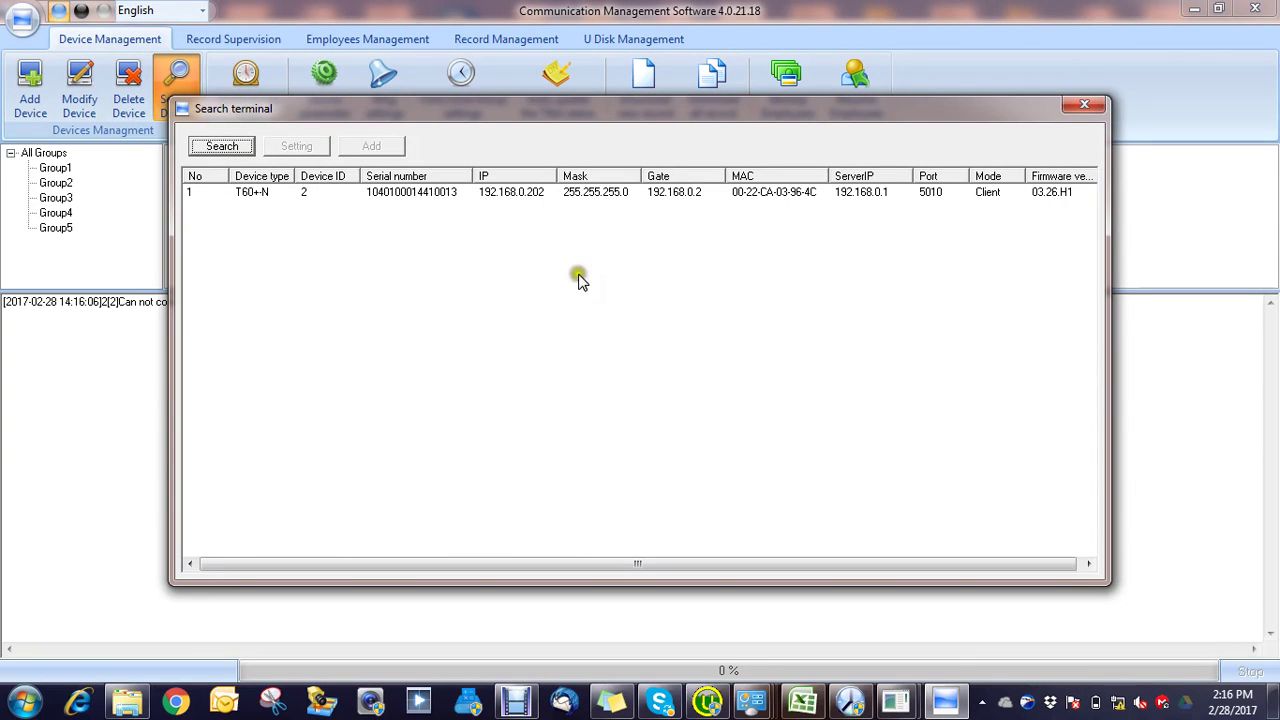
key(super+r)
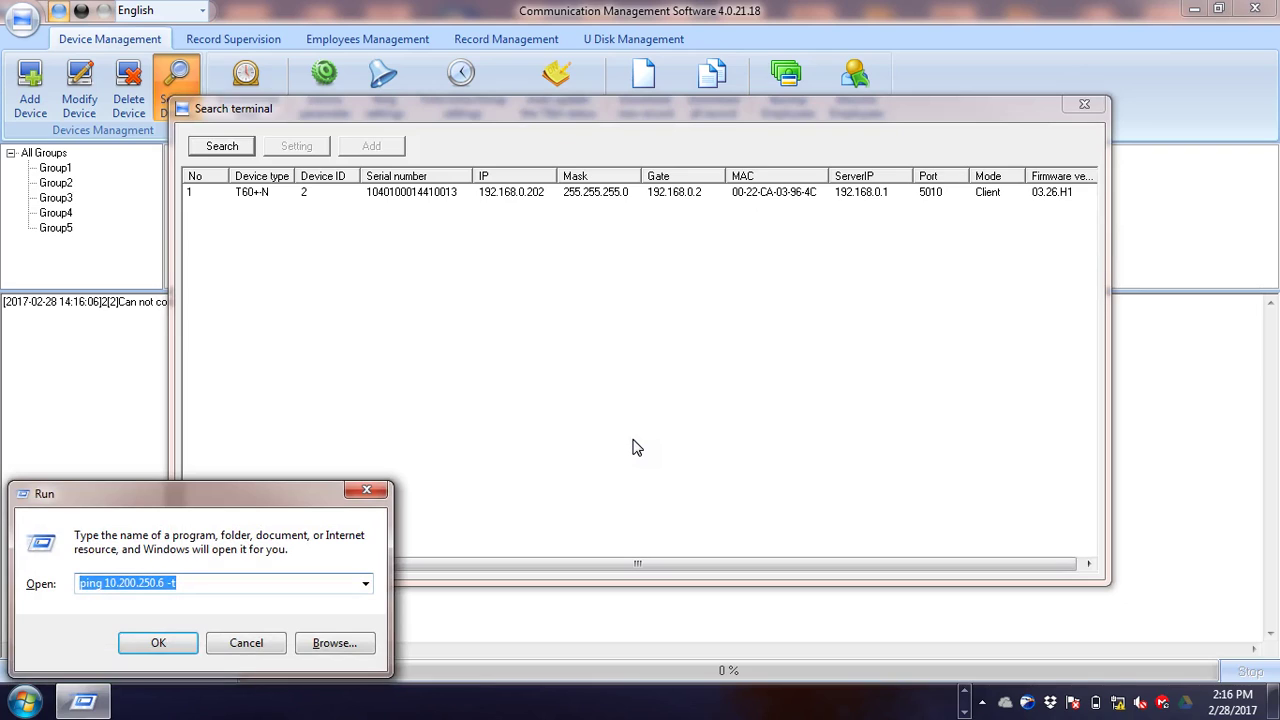
key(End)
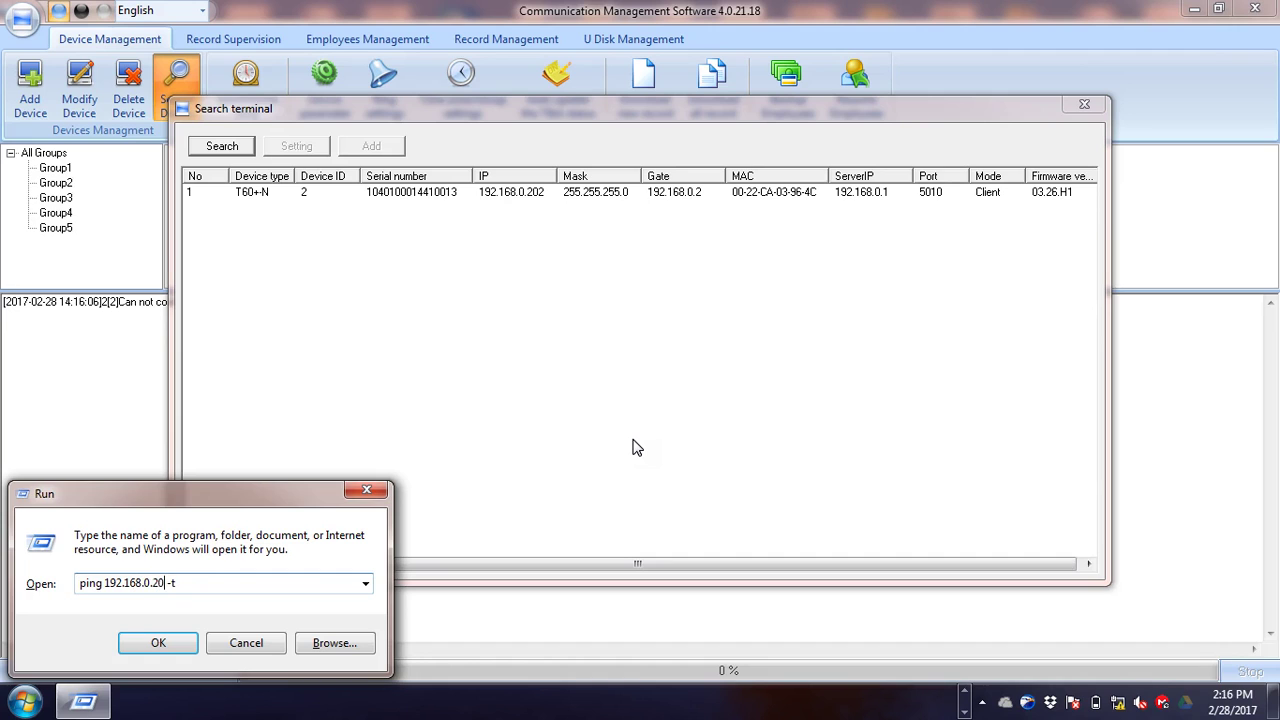
key(Return)
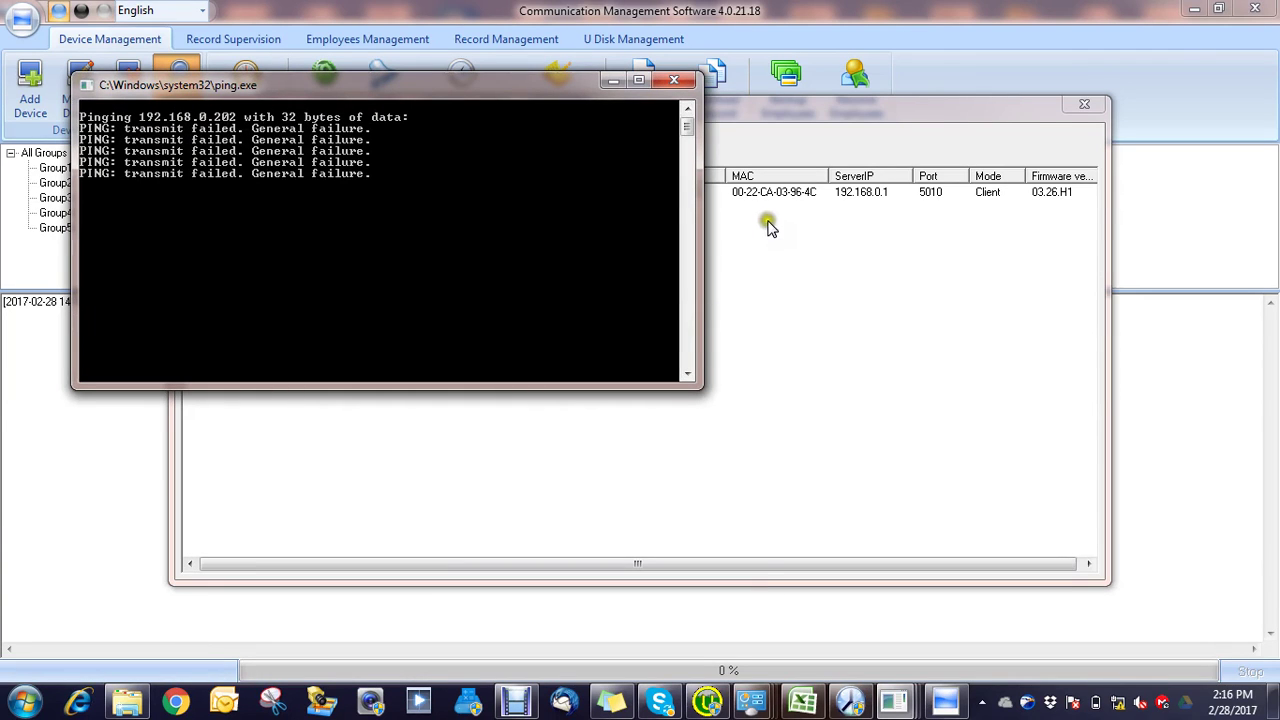
drag(847, 120, 998, 298)
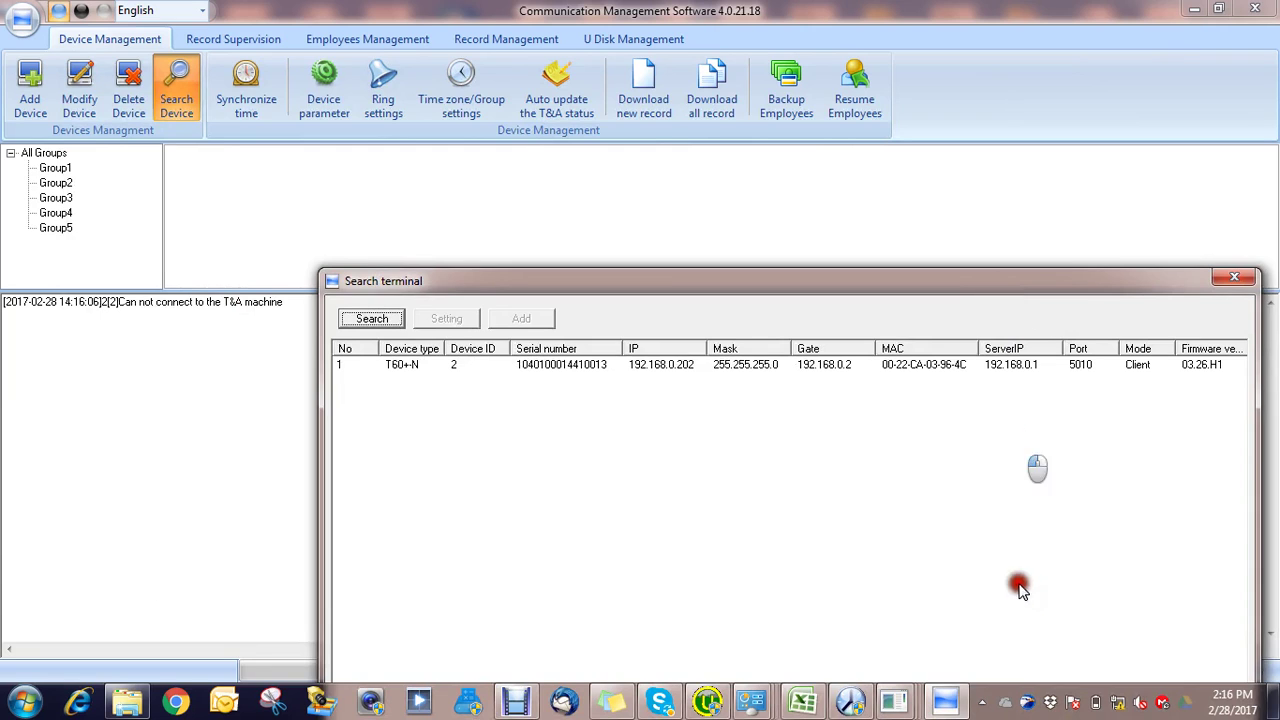
Step: Set Local Area Connection's IPv4 address to 192.168.0.120 with subnet mask 255.255.255.0
right_click(1121, 706)
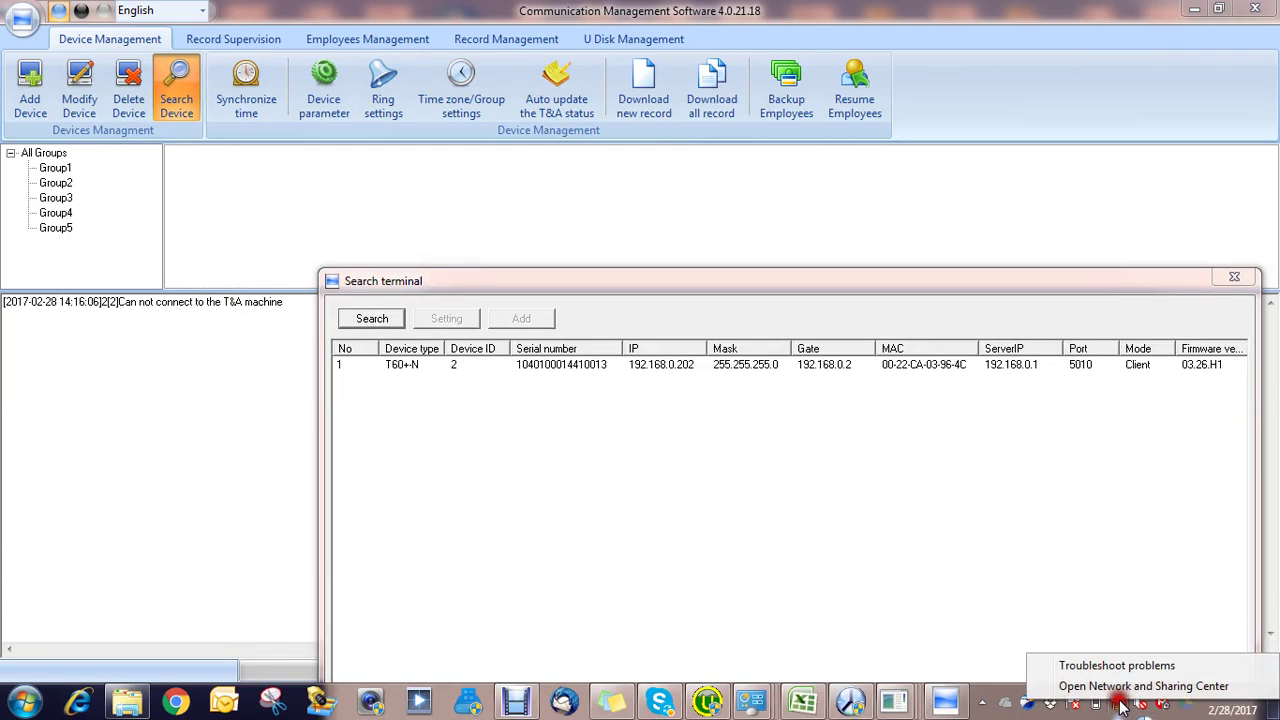
click(1119, 688)
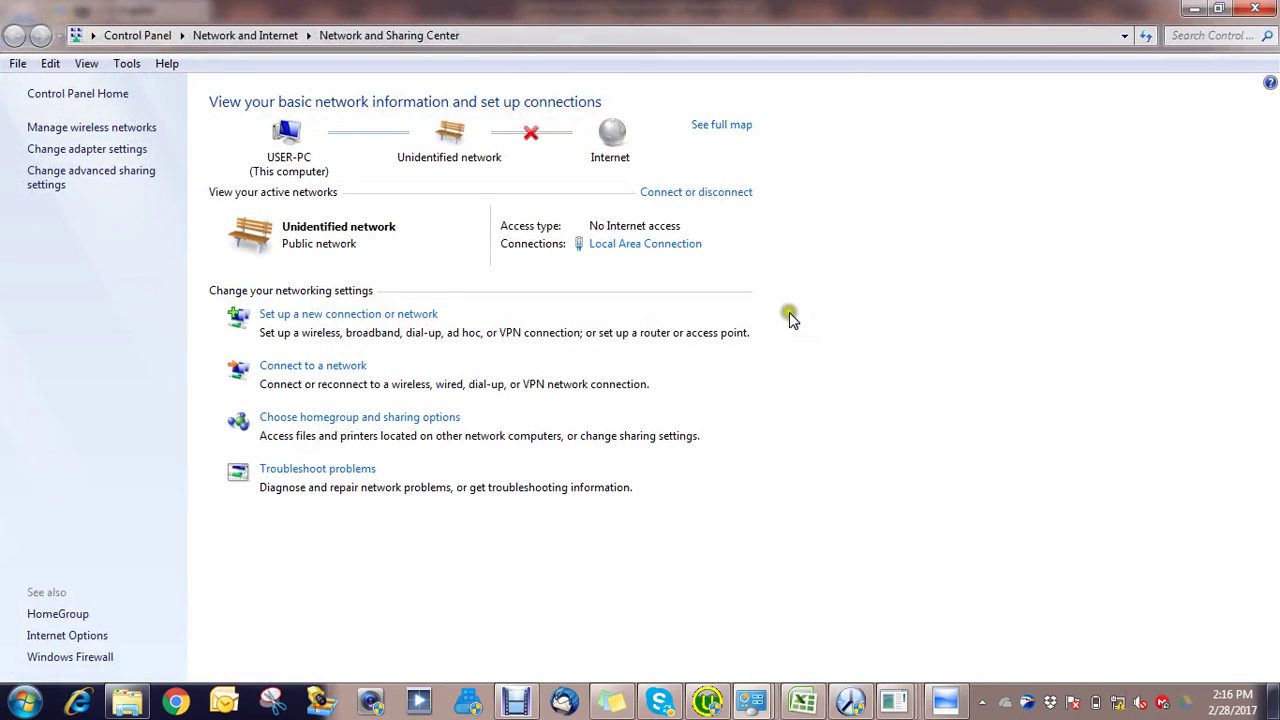
click(87, 153)
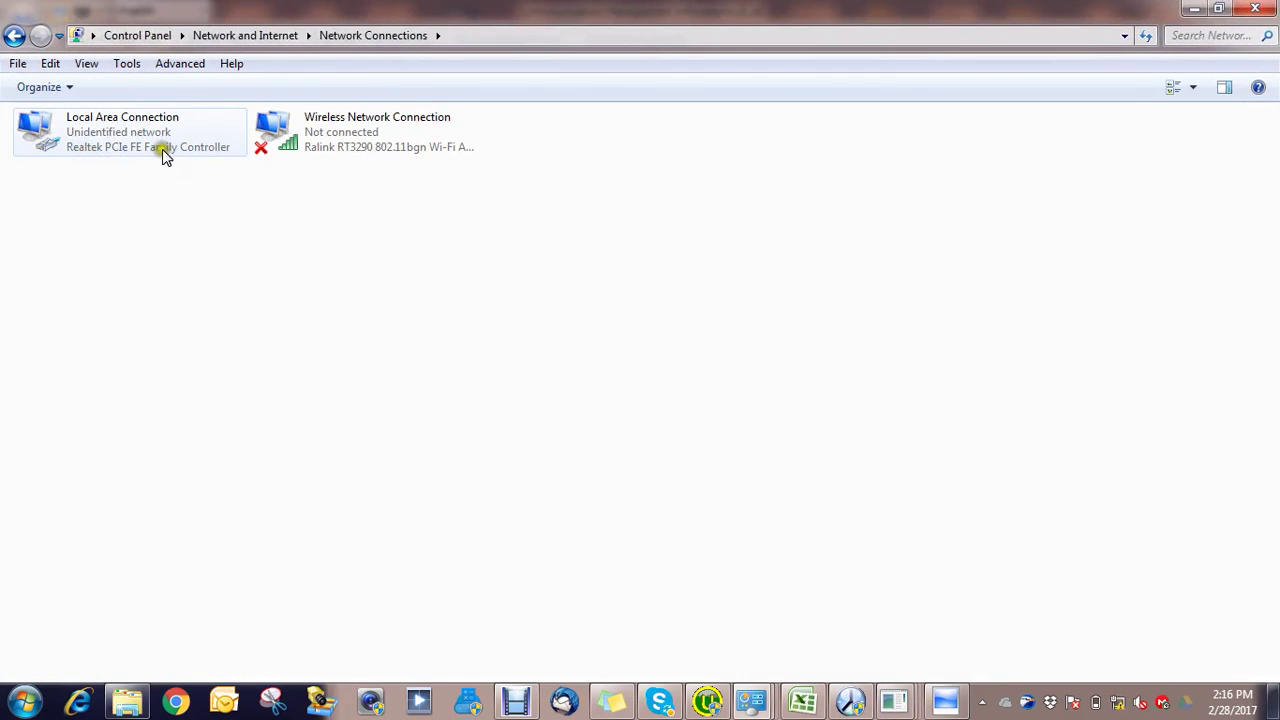
double_click(162, 150)
click(531, 507)
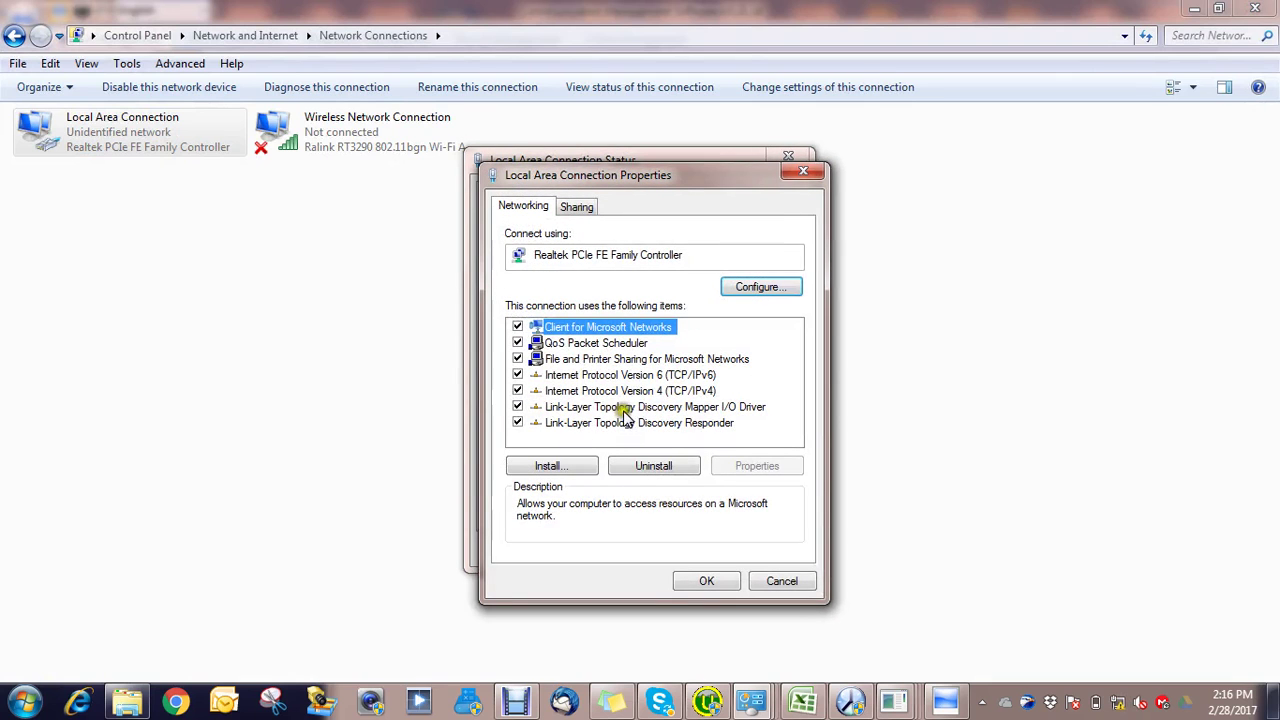
double_click(634, 393)
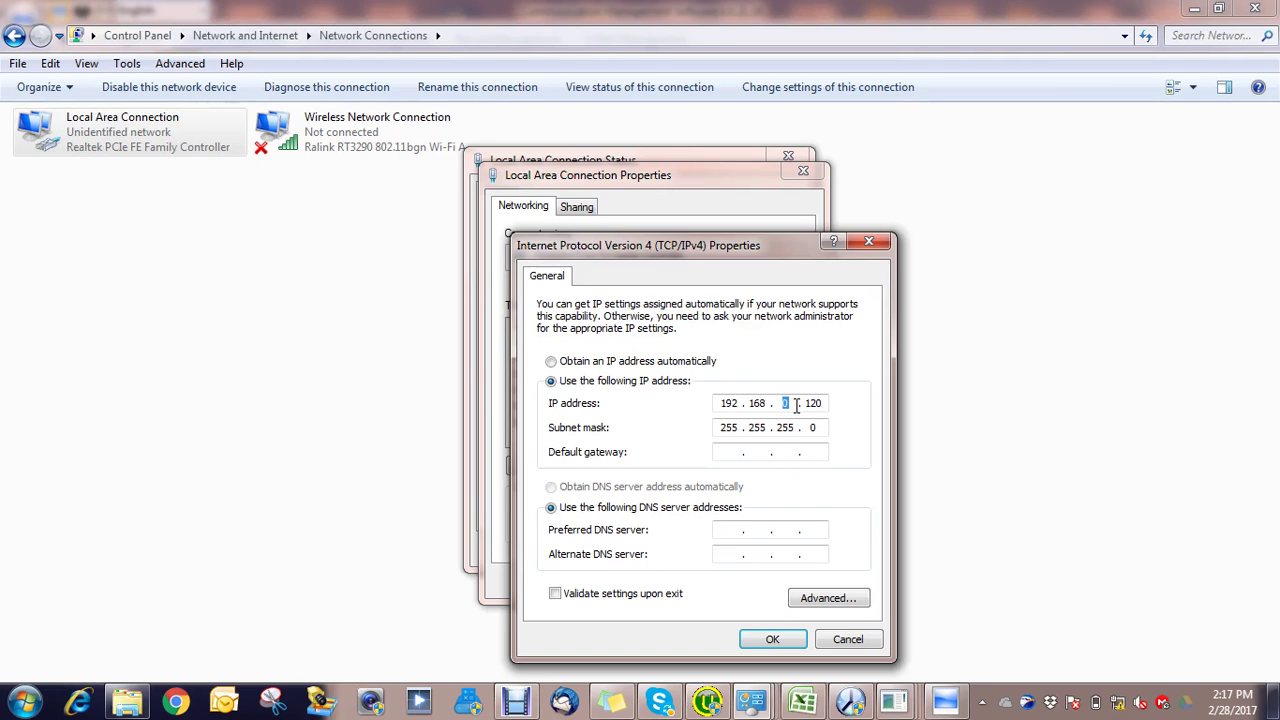
click(768, 639)
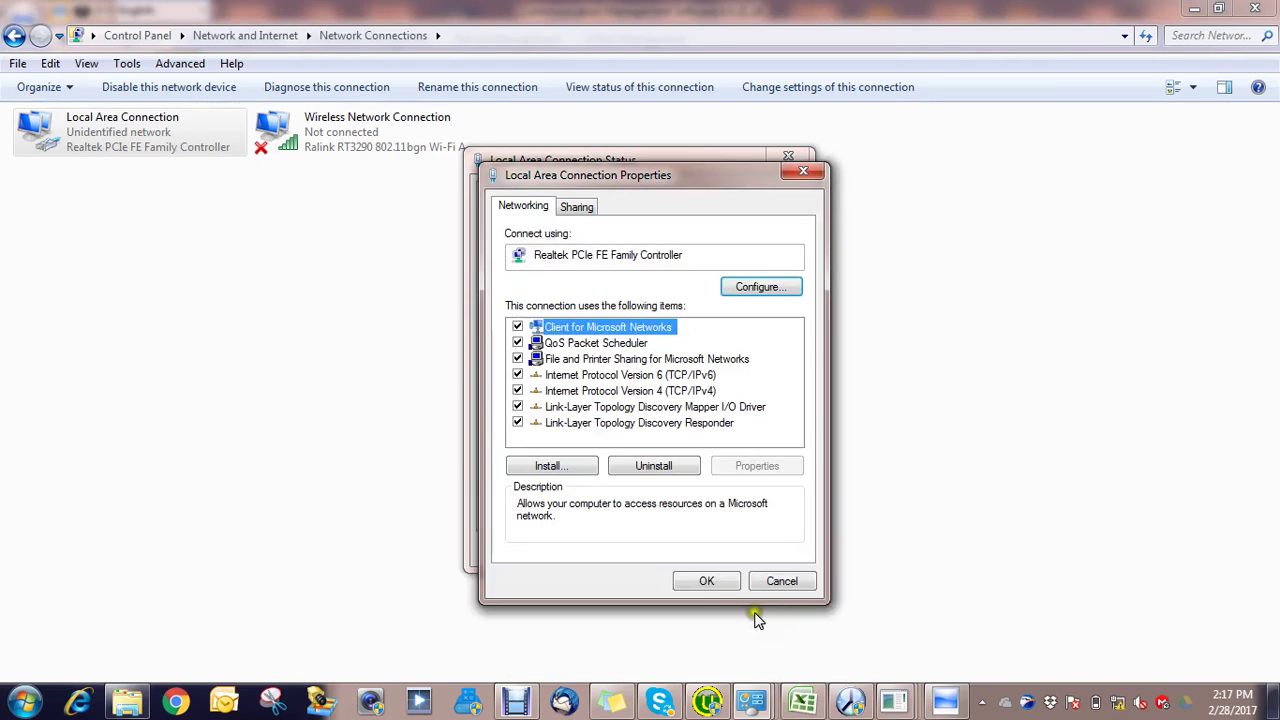
click(722, 580)
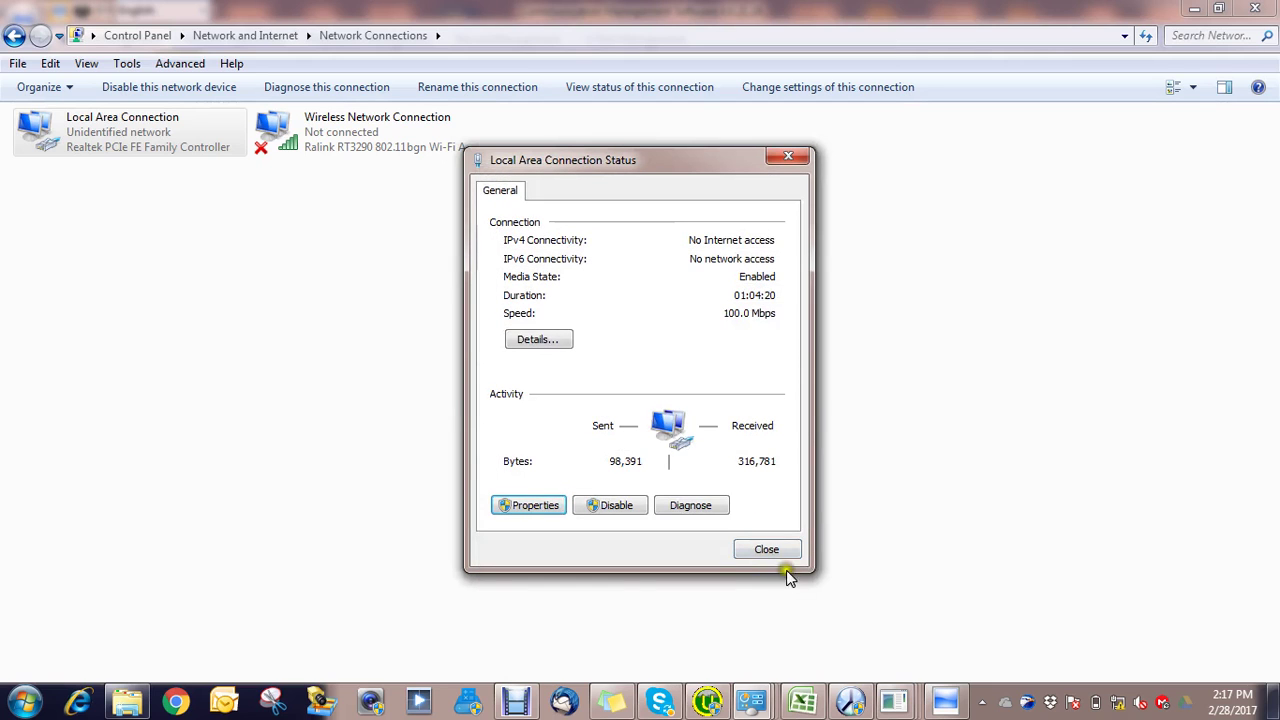
click(893, 703)
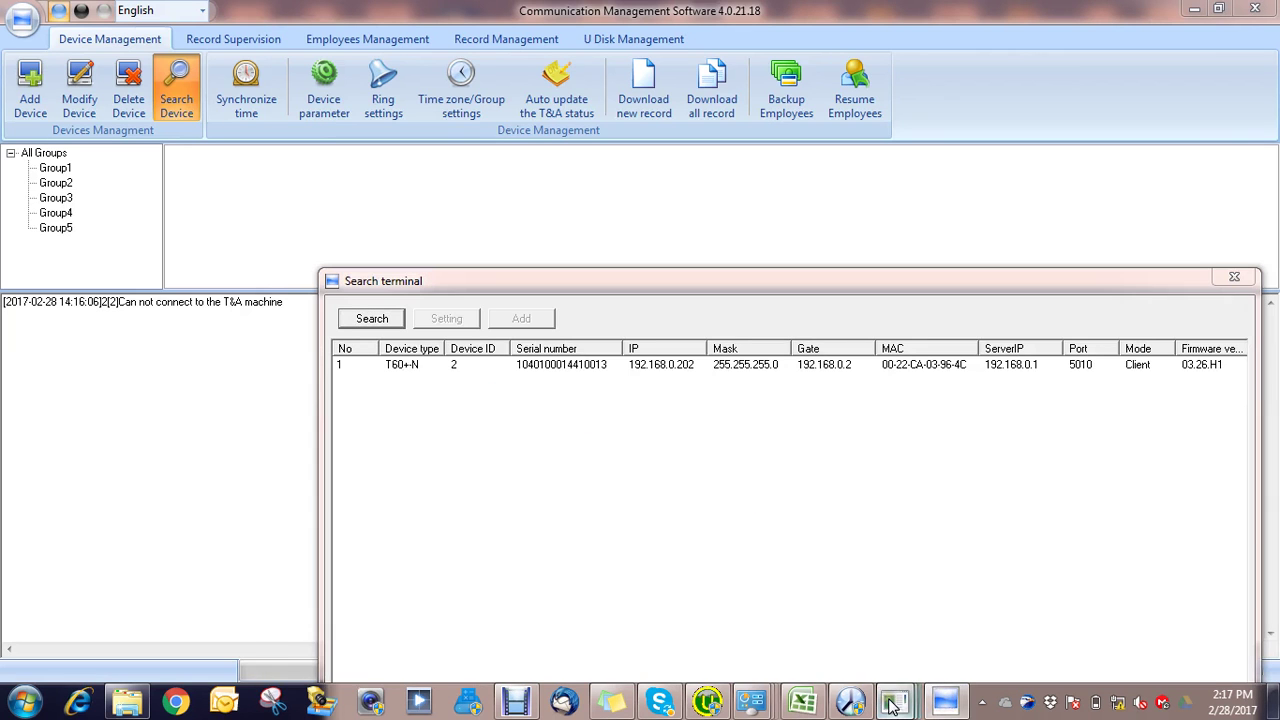
Step: Bring the terminal search forward, search again and select the T60+N terminal
mouse_move(893, 703)
click(1051, 604)
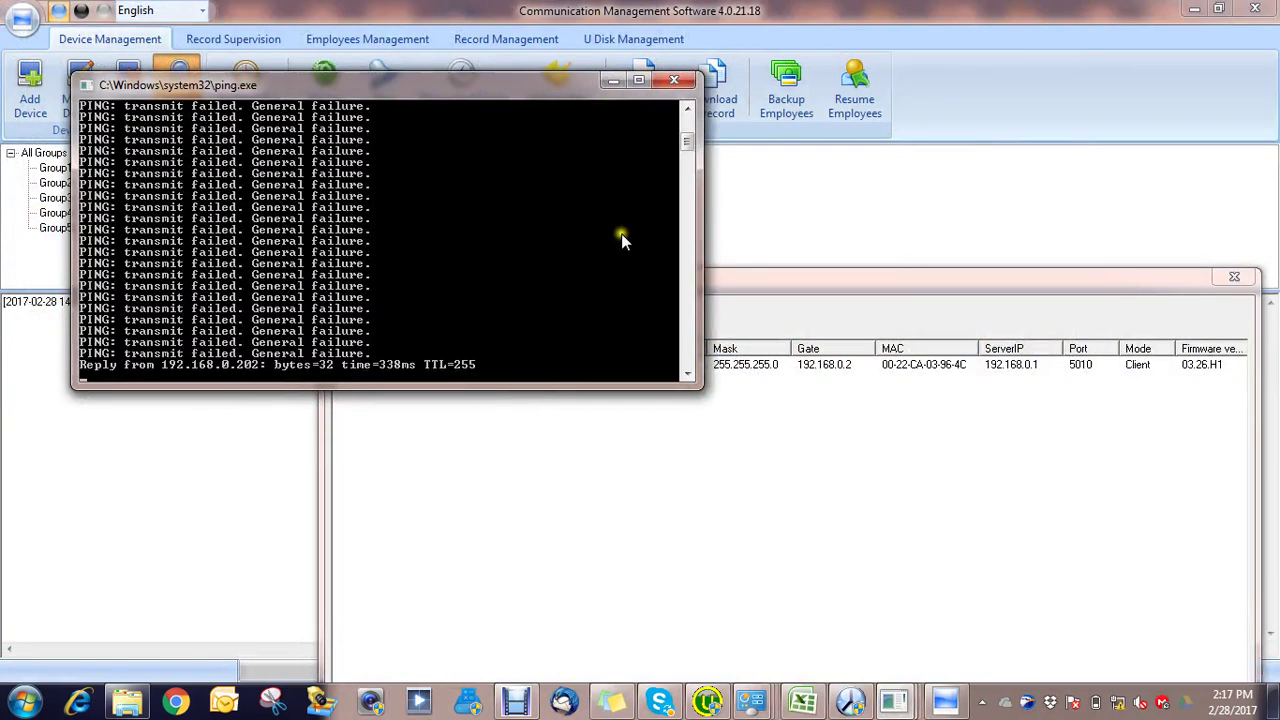
click(891, 487)
click(362, 318)
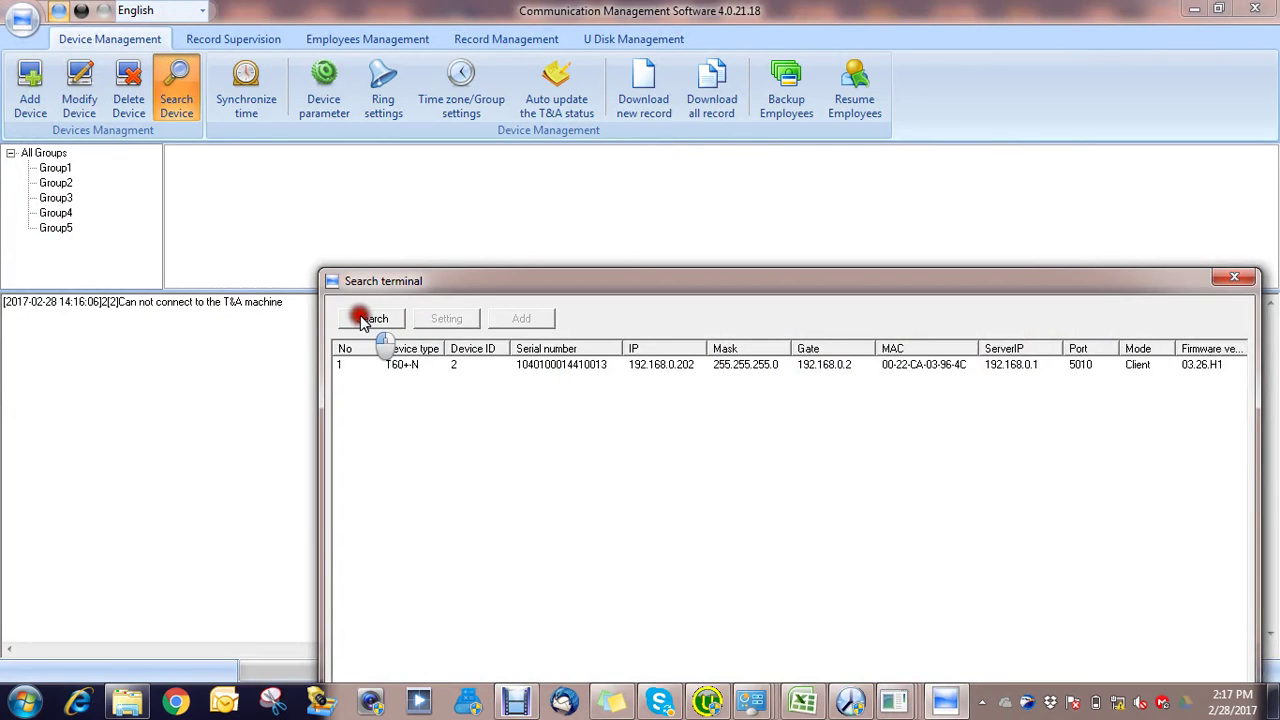
click(426, 364)
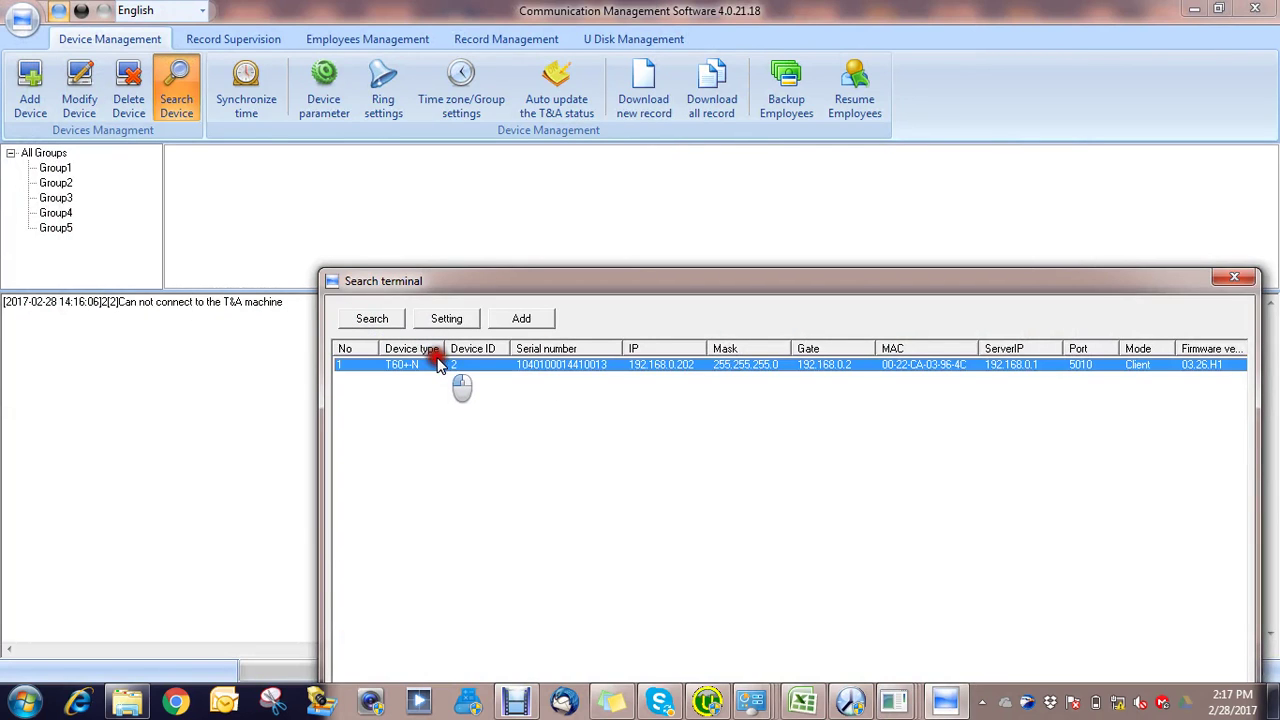
Step: Add the T60+N over LAN, then close the search and start deleting device 1[2]
click(512, 318)
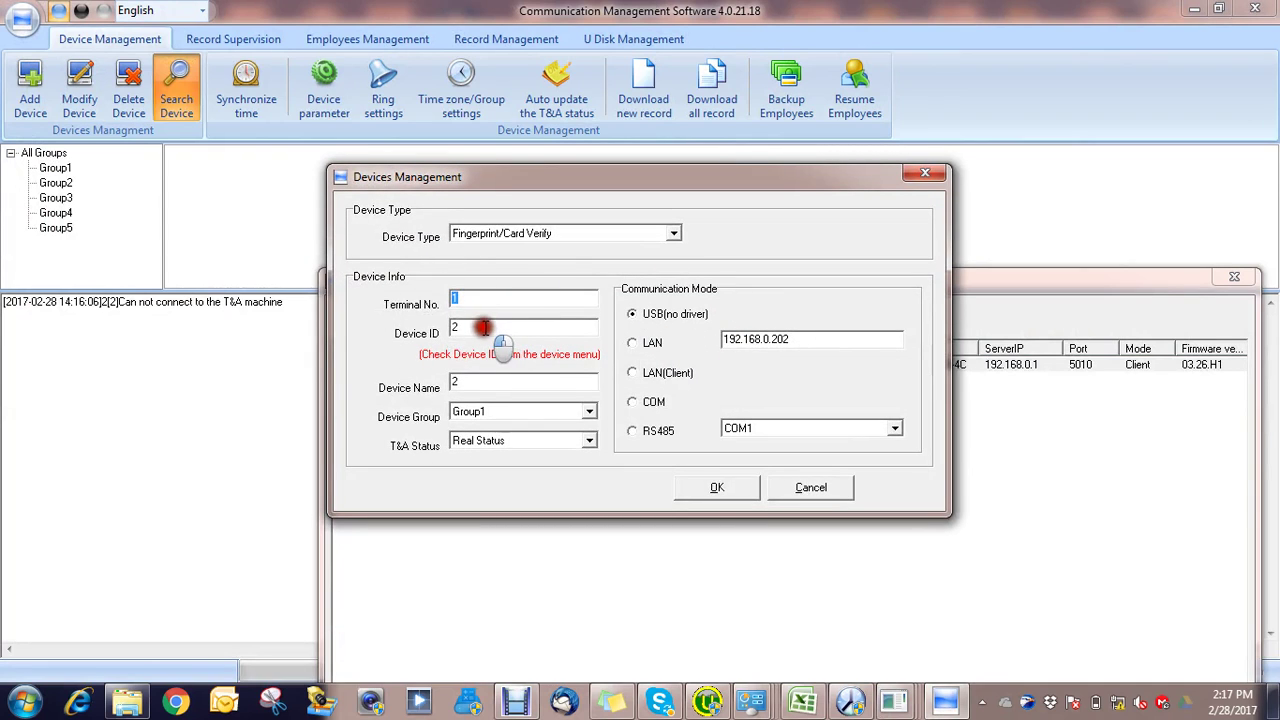
key(Tab)
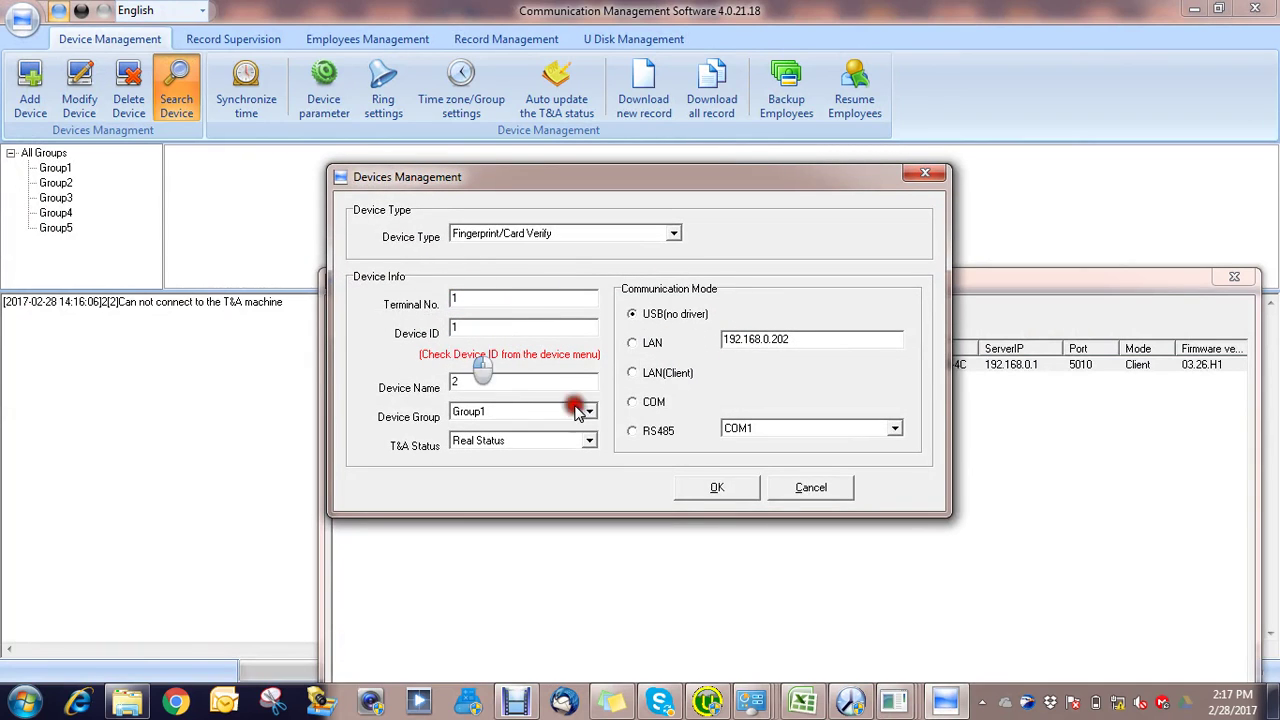
click(634, 343)
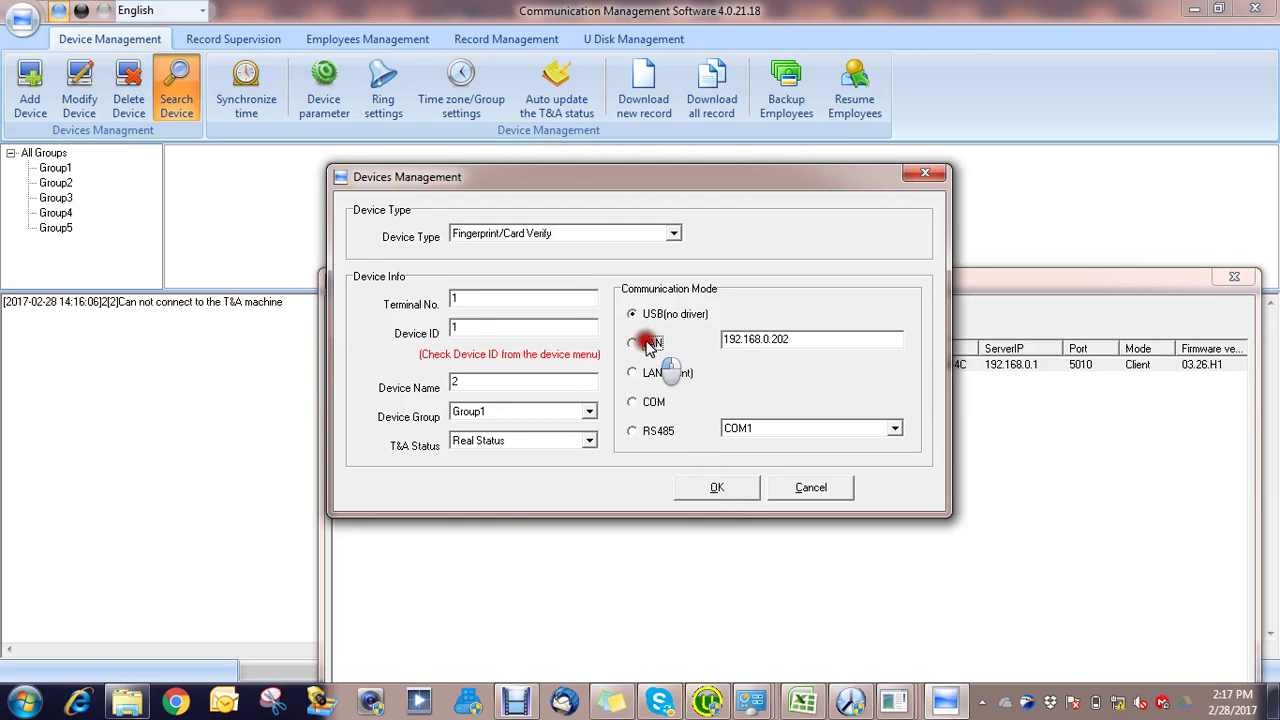
click(722, 487)
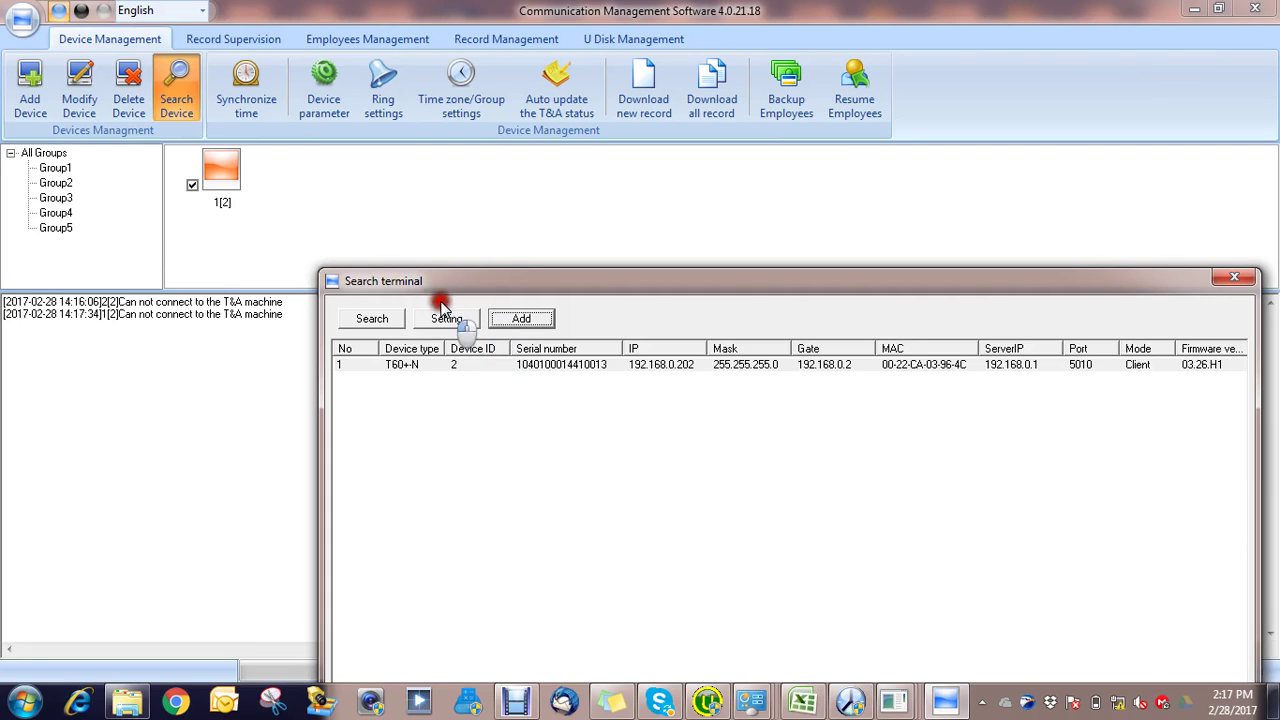
click(1230, 278)
click(149, 104)
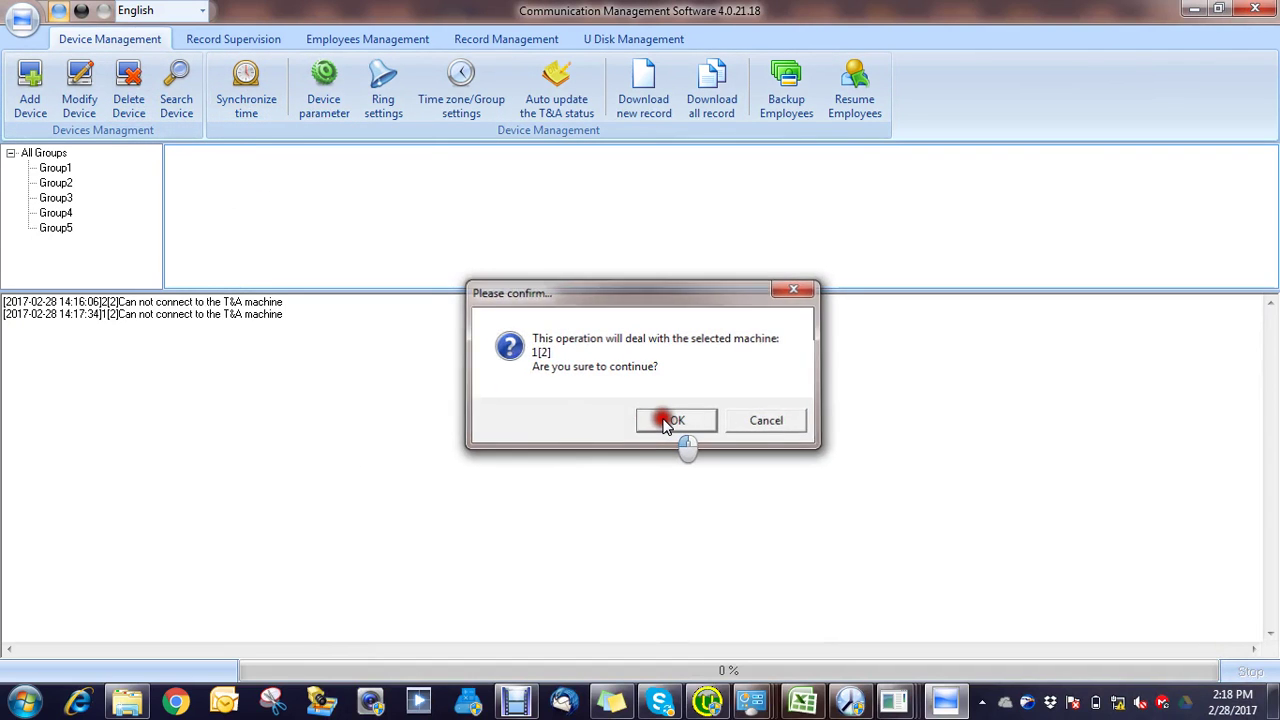
Step: Confirm deleting 1[2] and re-add the found T60+N at 192.168.0.202 as a LAN device
click(668, 422)
click(163, 88)
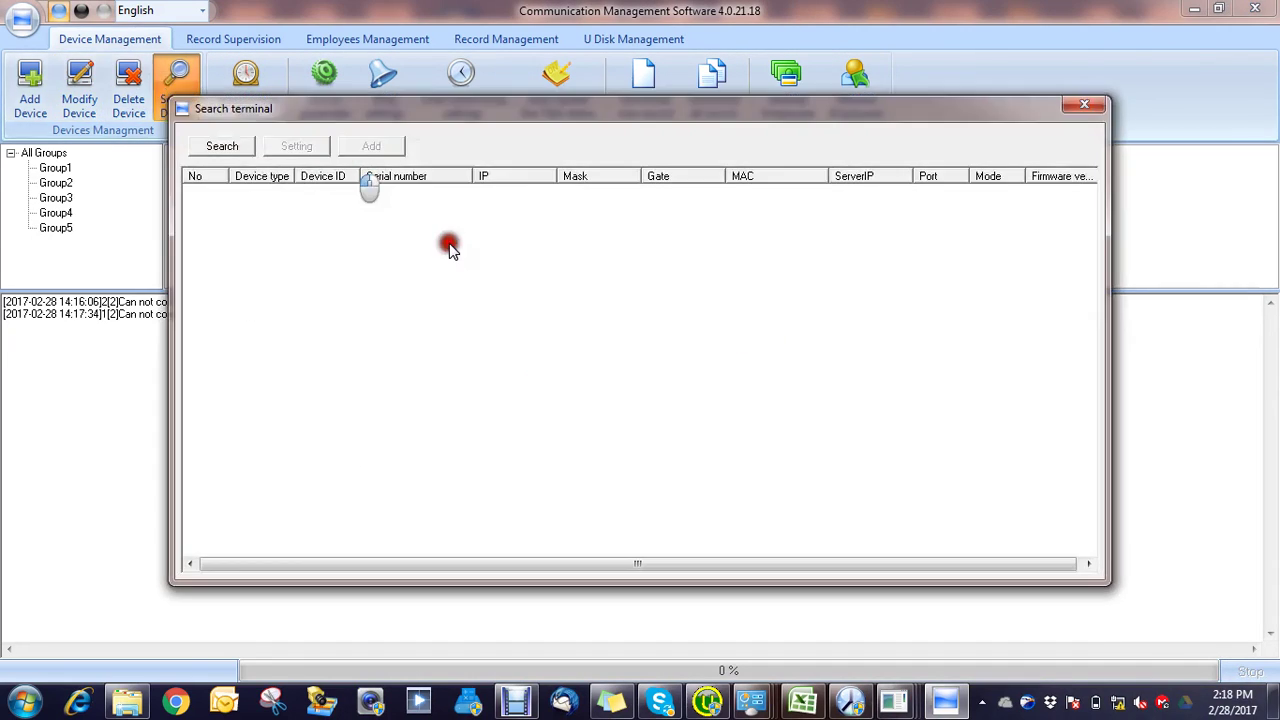
click(246, 150)
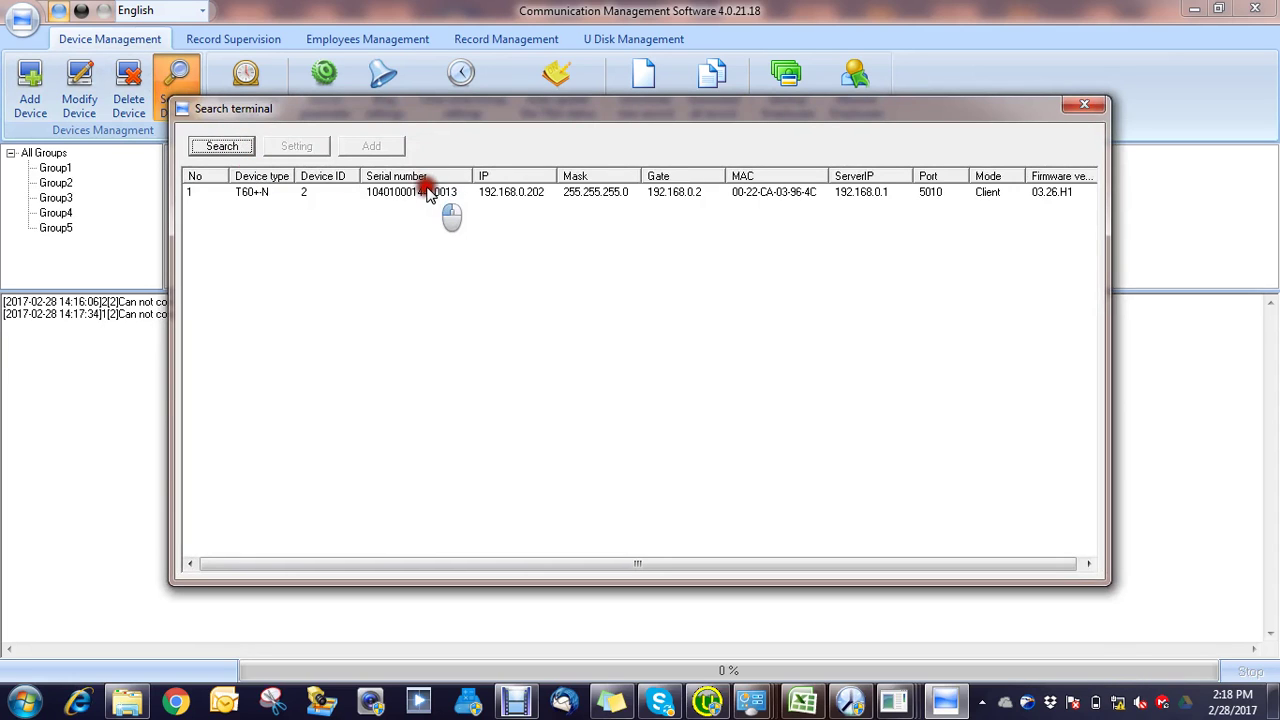
click(426, 193)
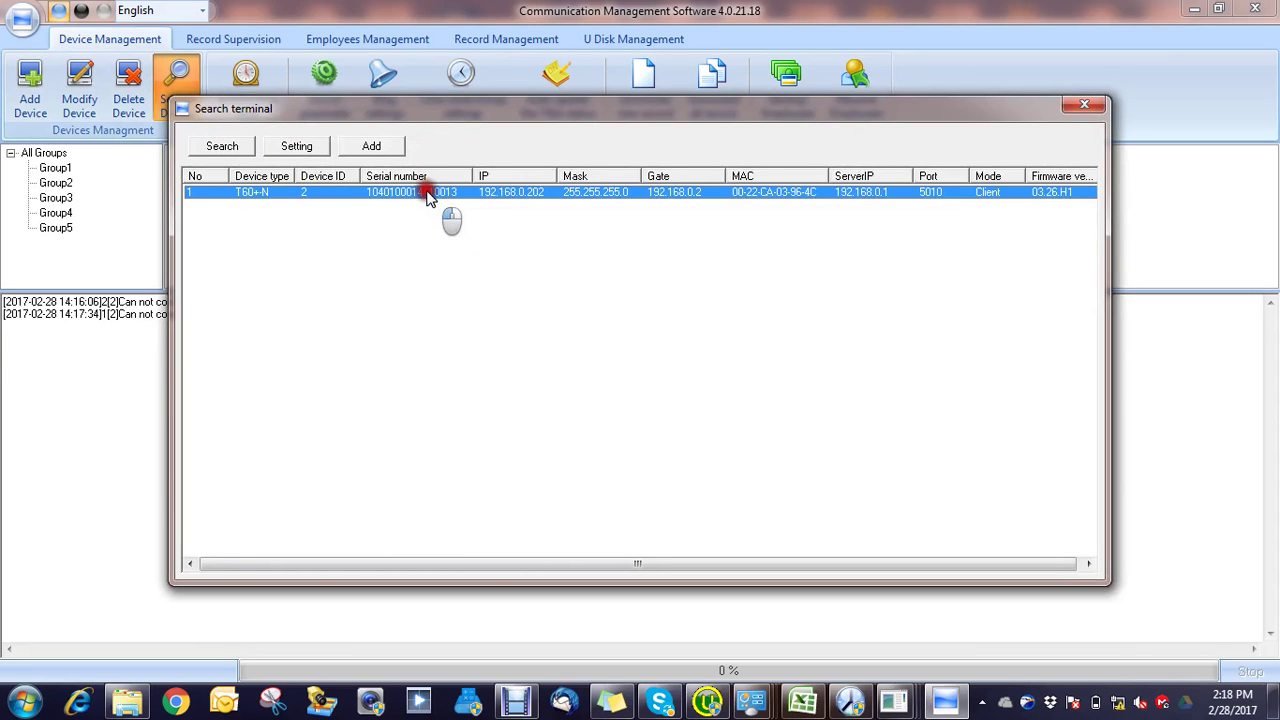
click(378, 147)
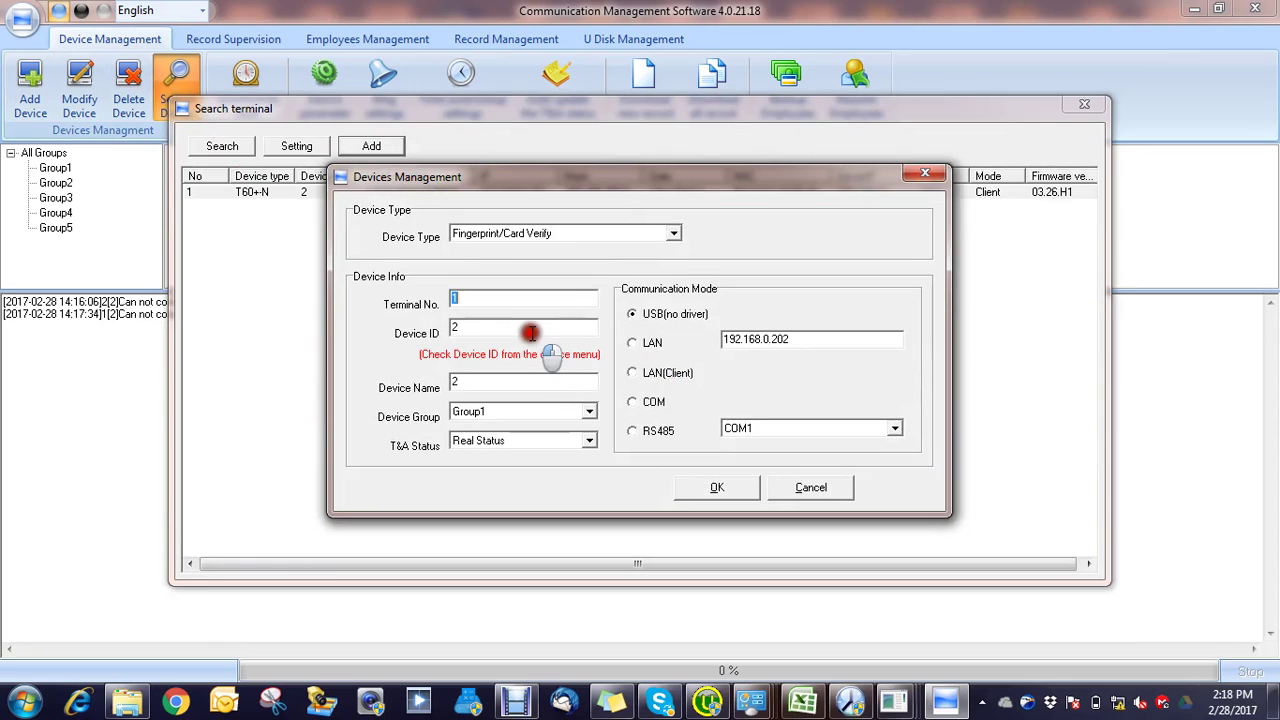
click(645, 342)
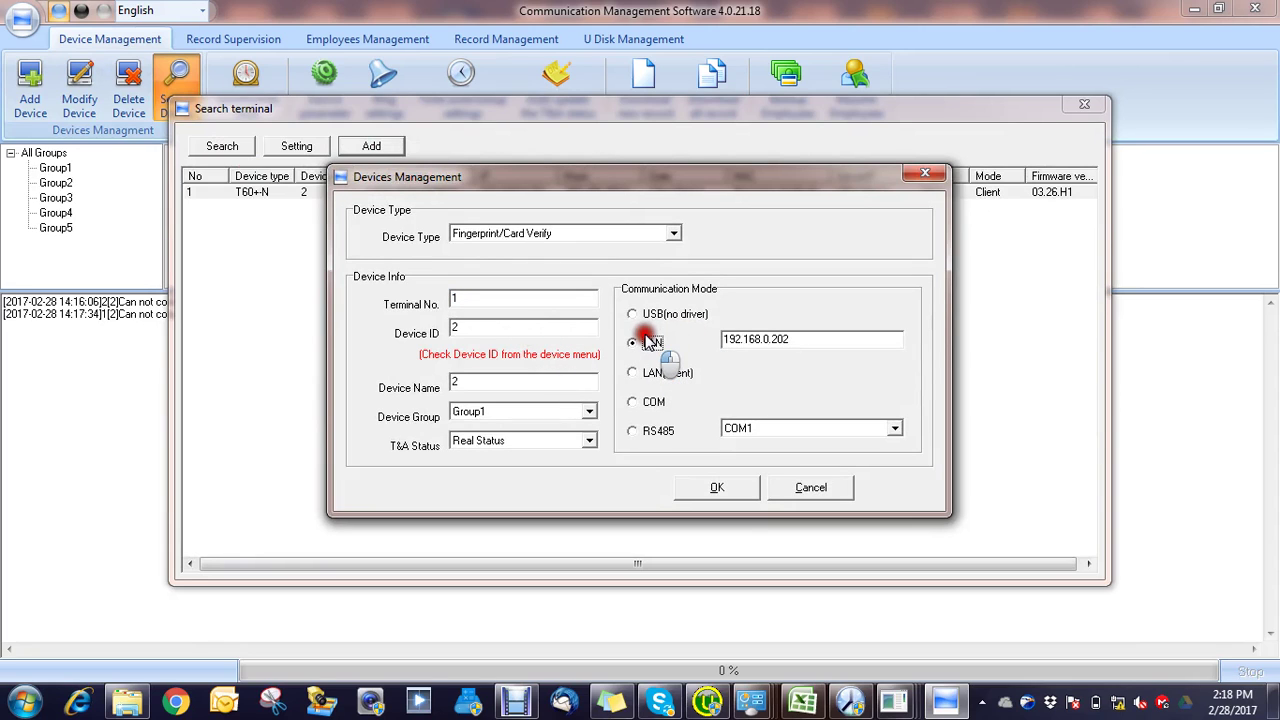
click(716, 491)
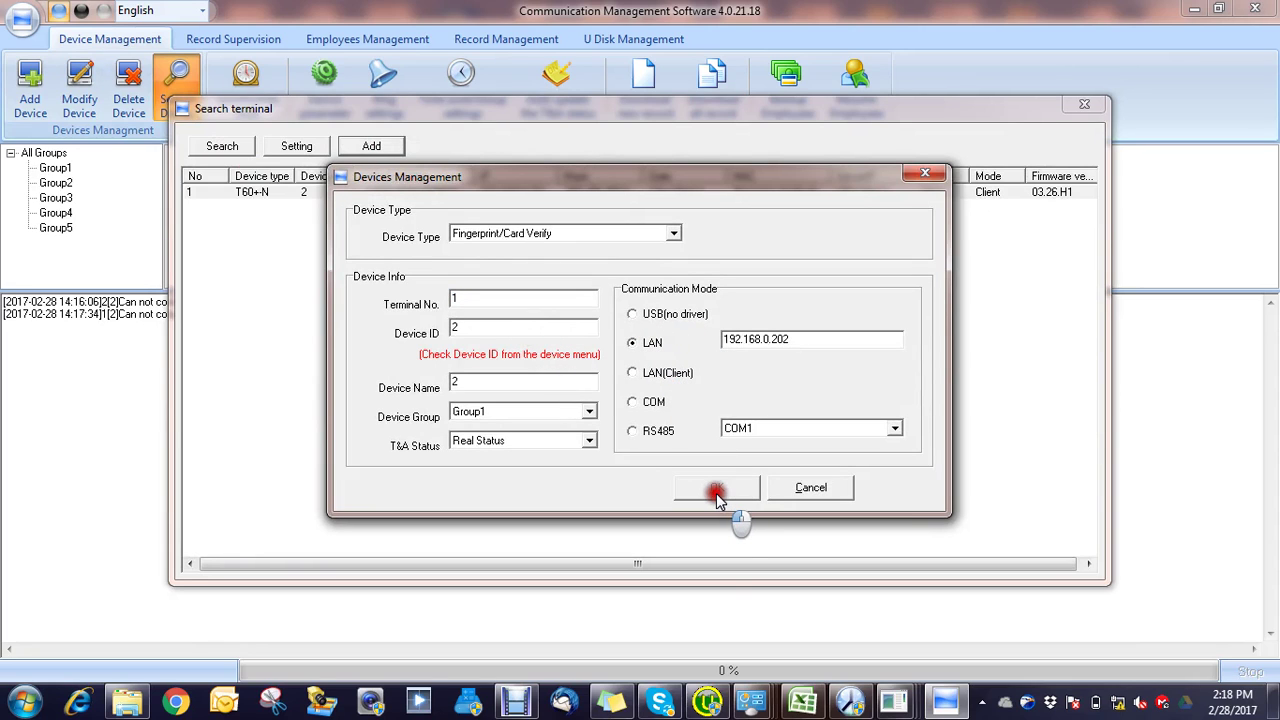
click(1084, 107)
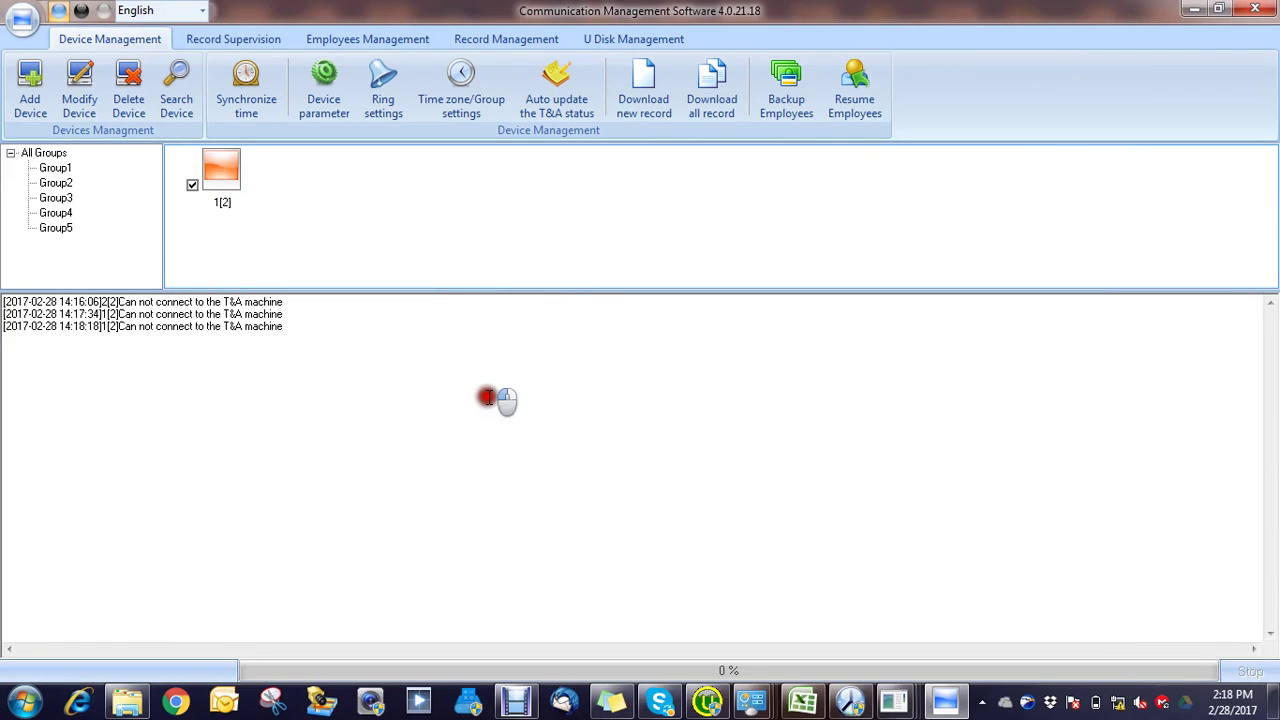
click(487, 399)
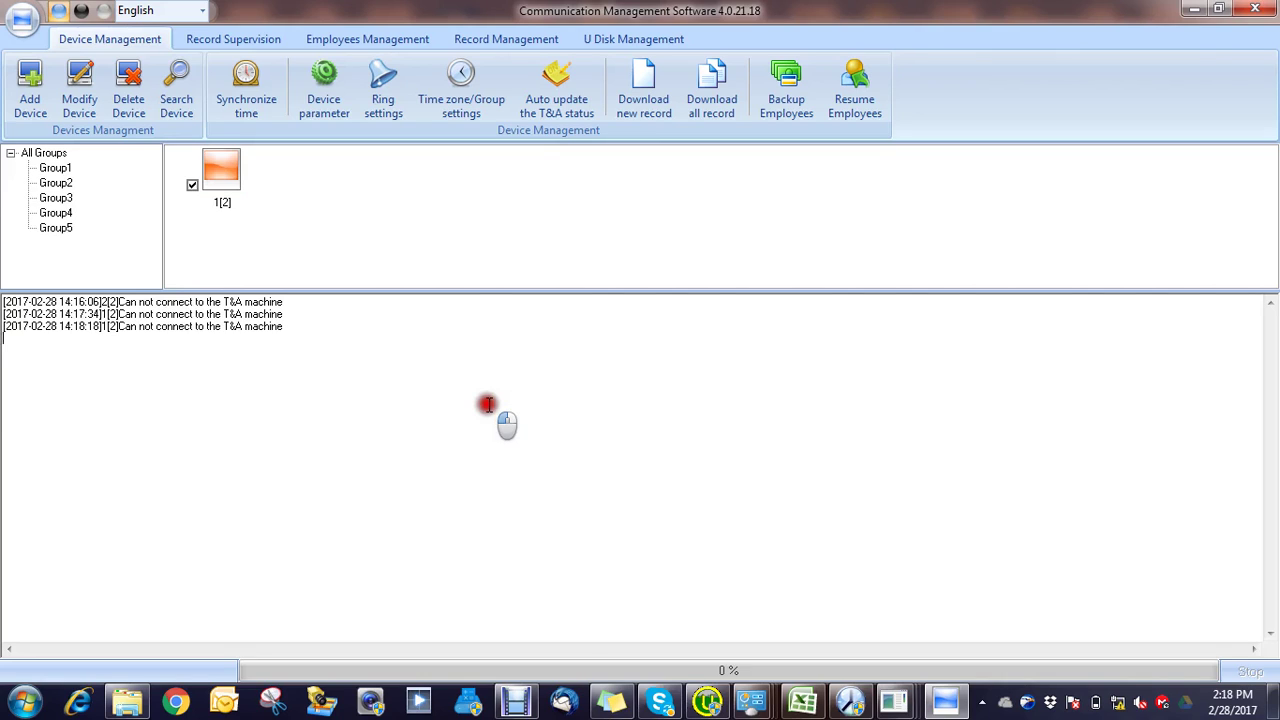
click(612, 700)
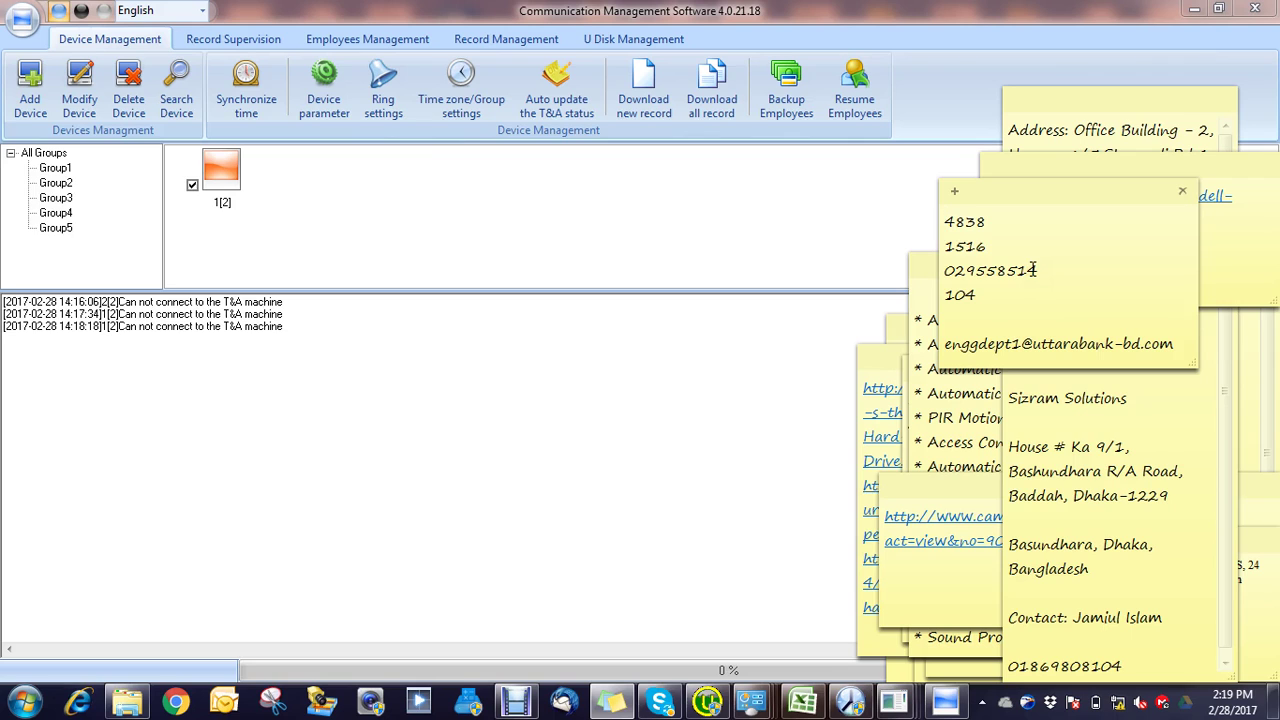
click(651, 289)
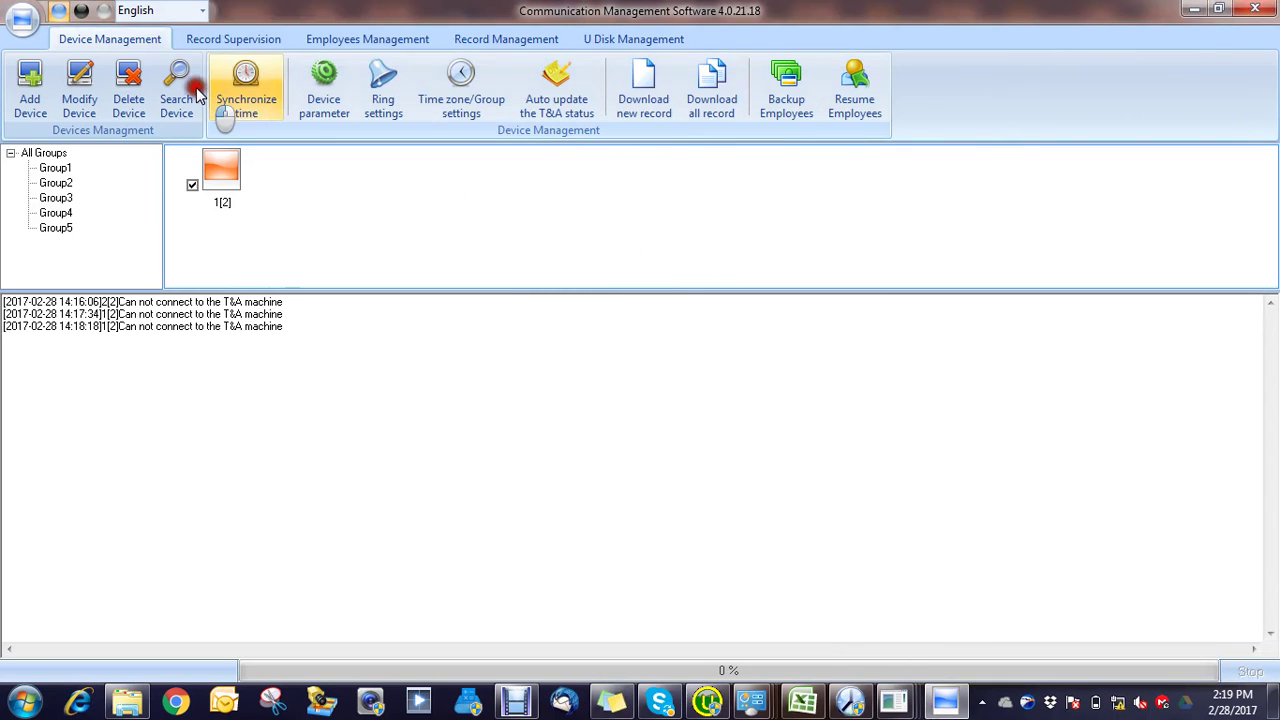
Step: Delete device 1[2] from the list and open the terminal search
click(128, 88)
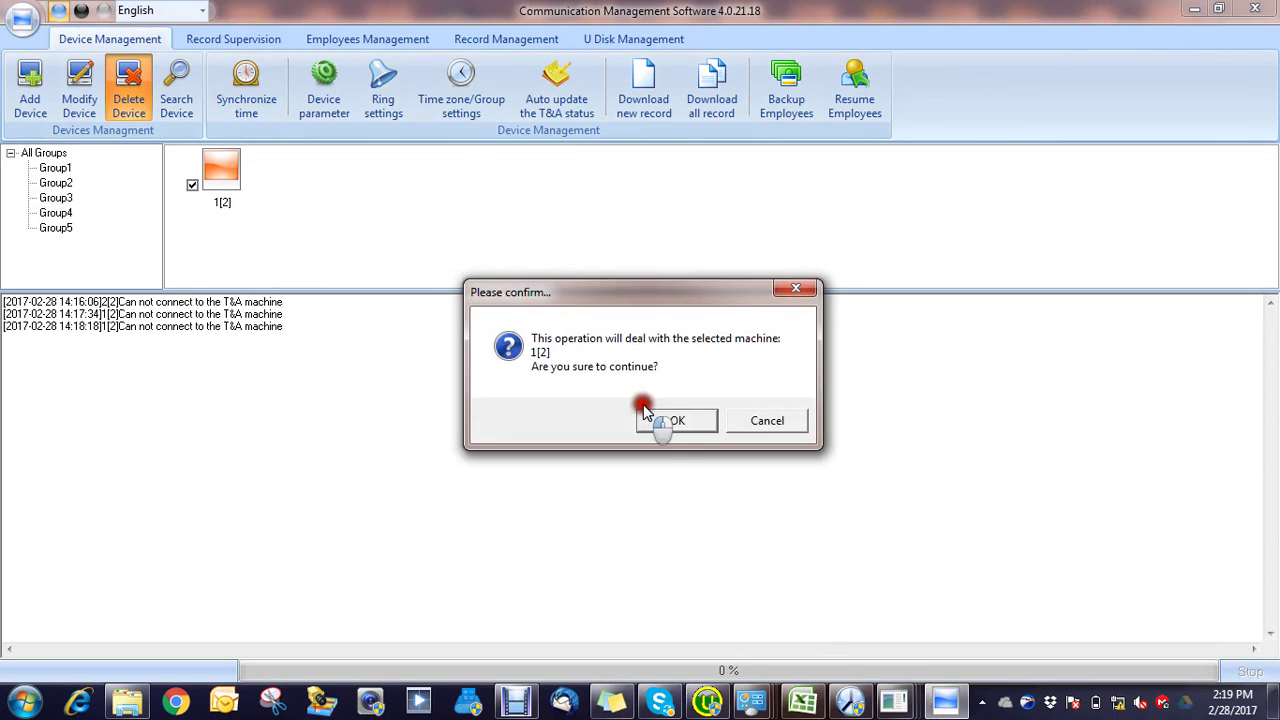
click(666, 424)
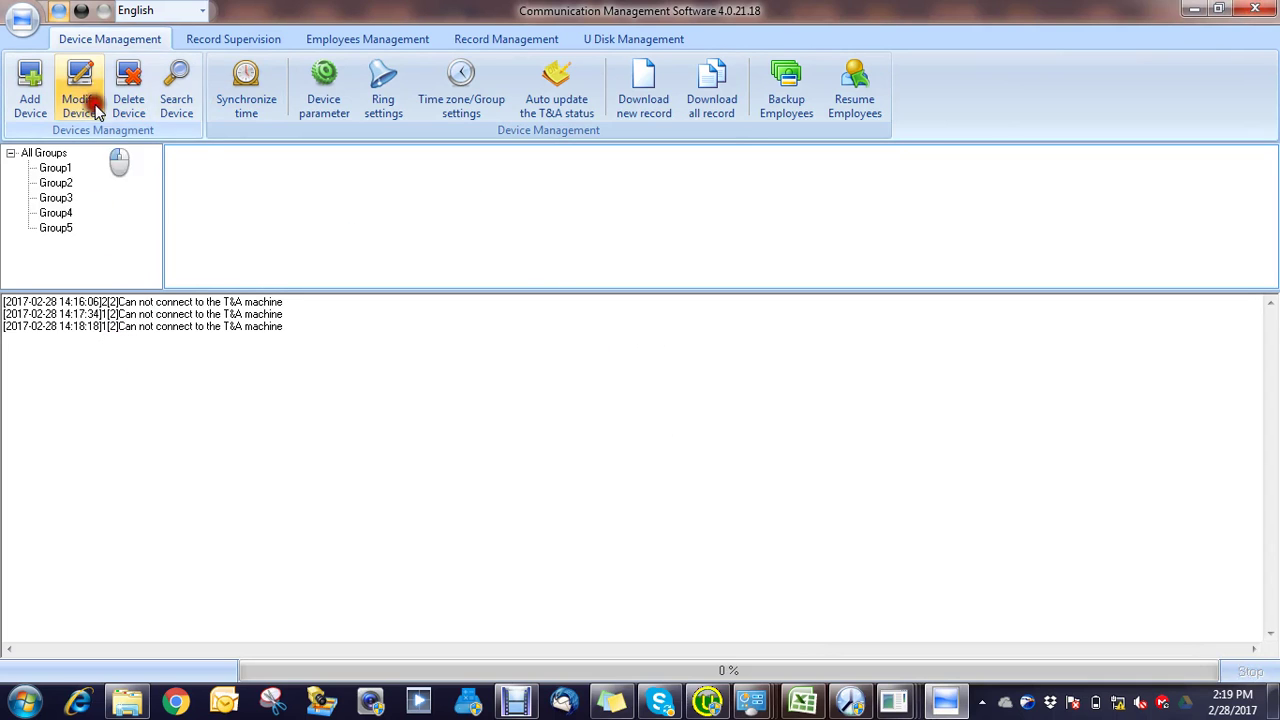
click(179, 100)
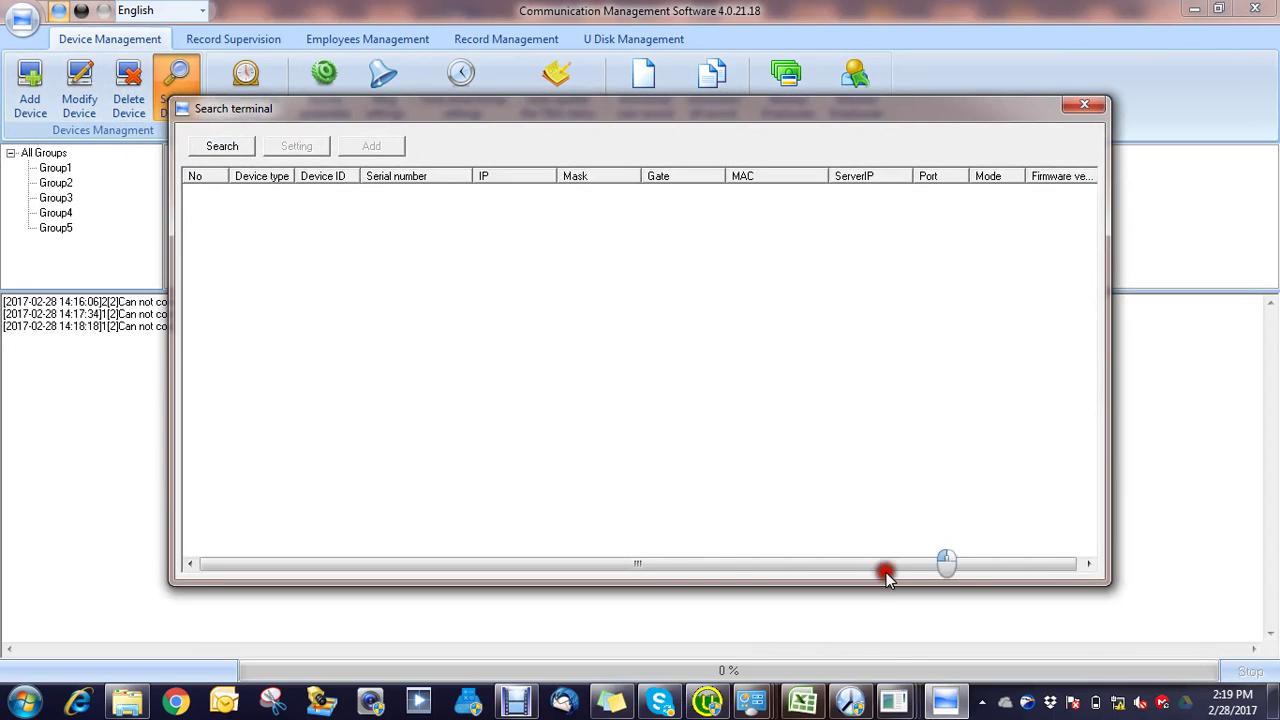
Step: Close the three leftover ping windows from the taskbar
click(894, 700)
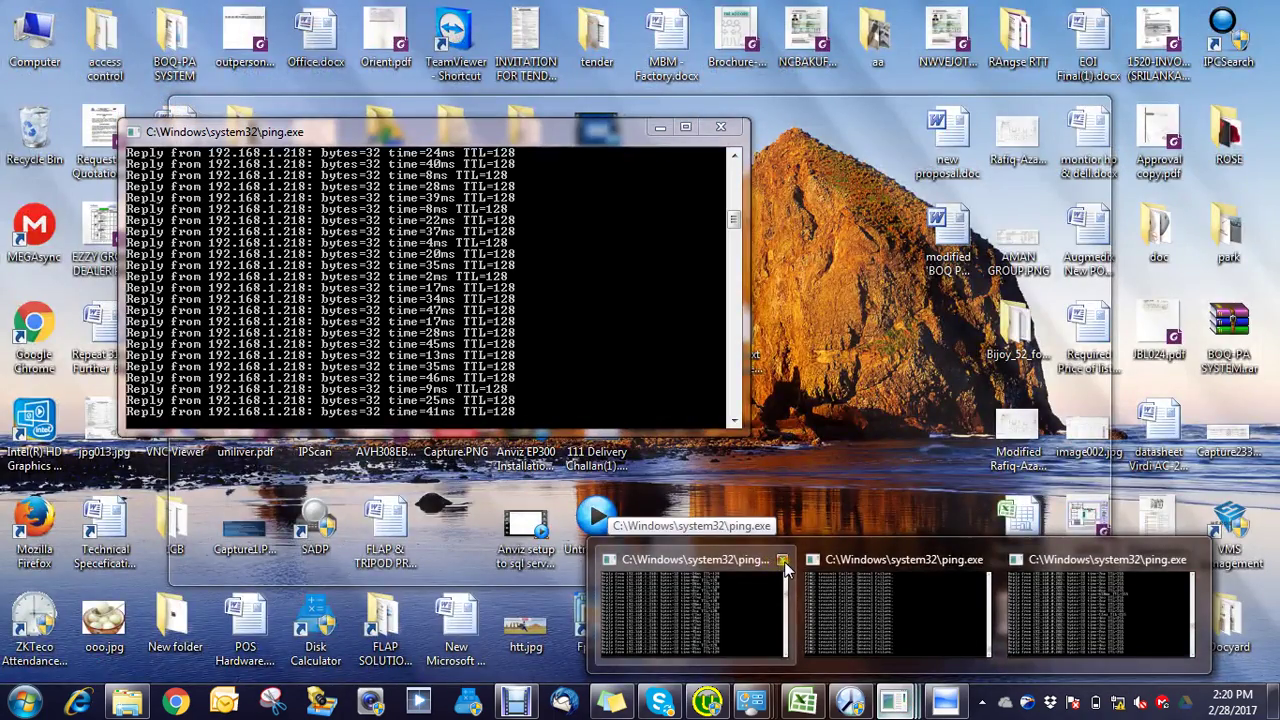
click(783, 562)
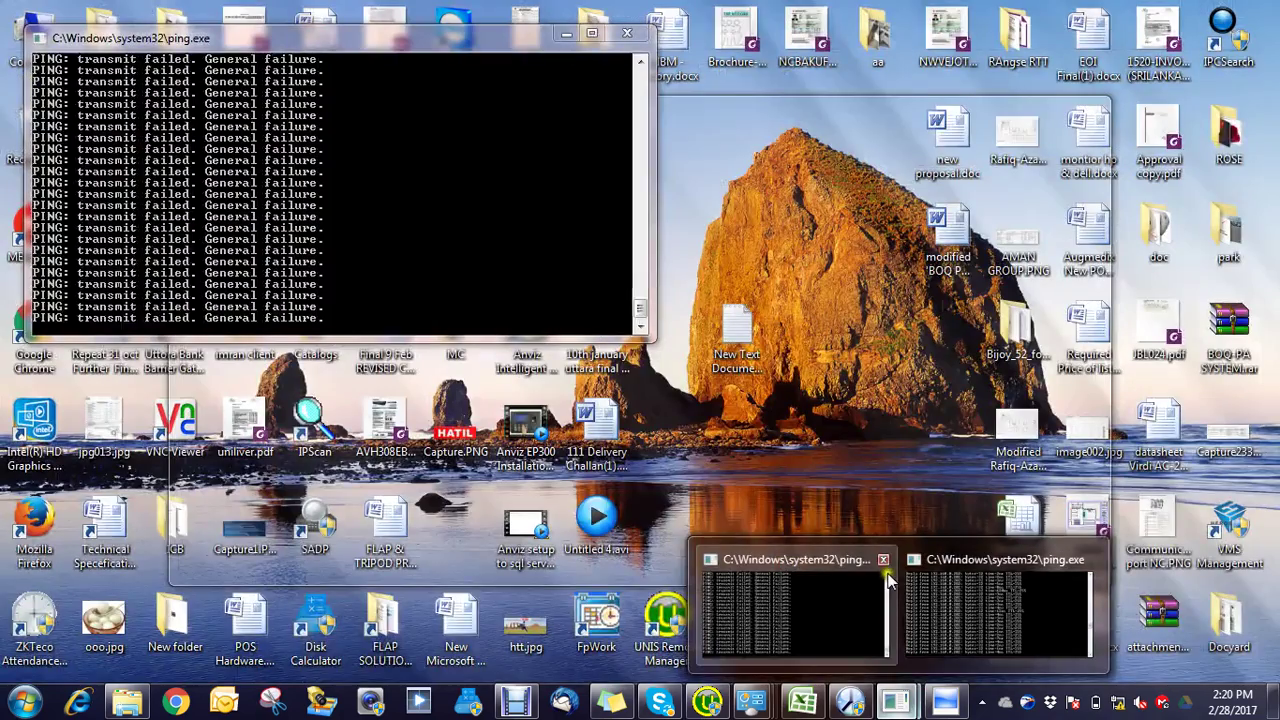
click(884, 561)
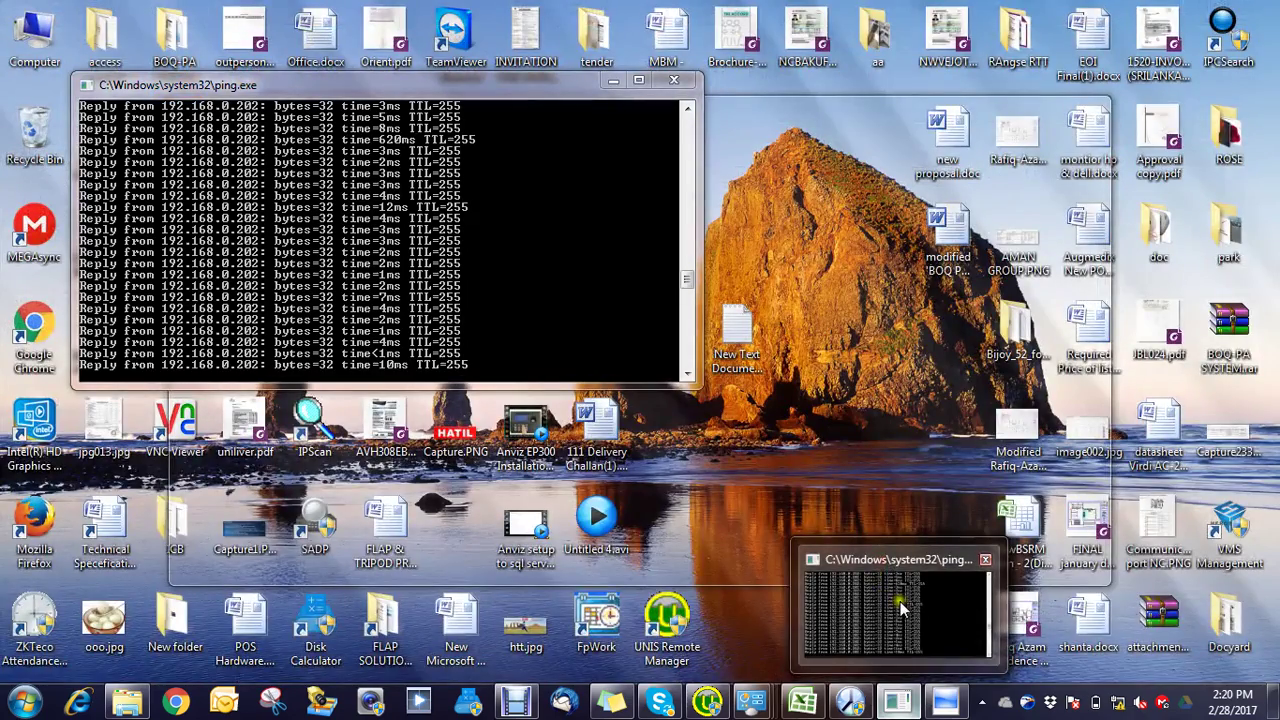
click(900, 601)
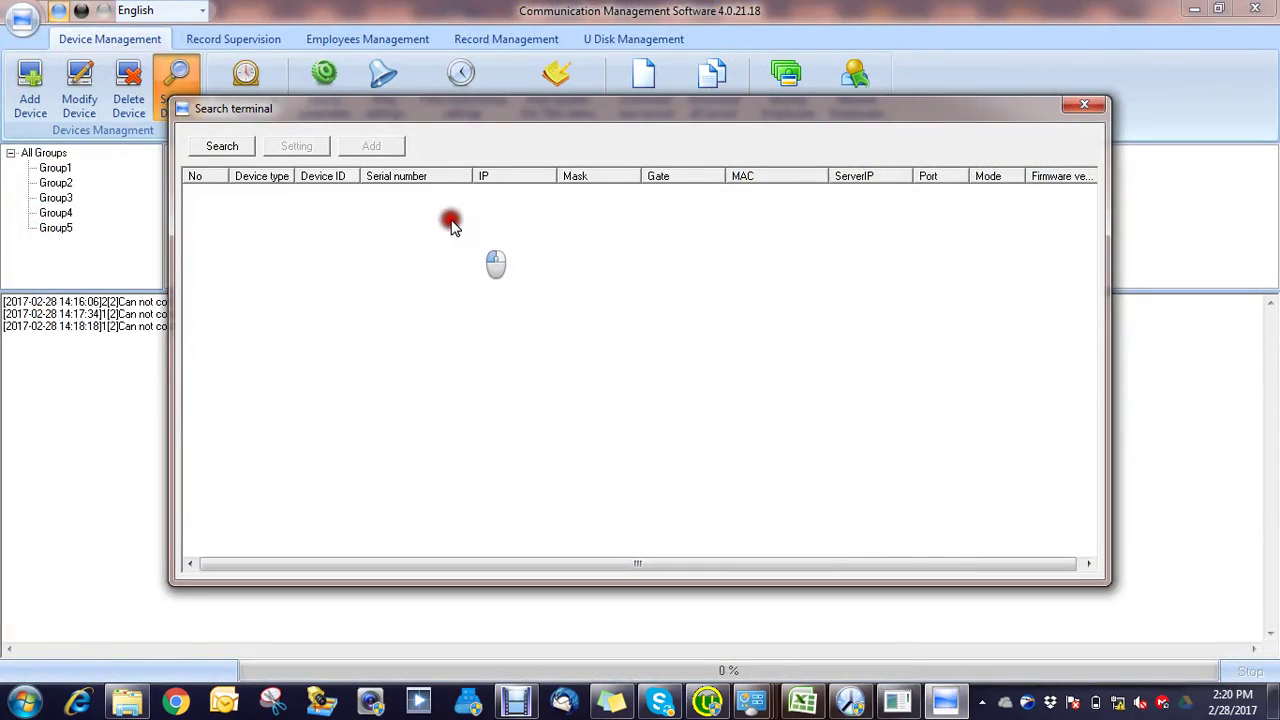
Step: Search again and re-add the found T60+N terminal as LAN device 1[1]
click(222, 147)
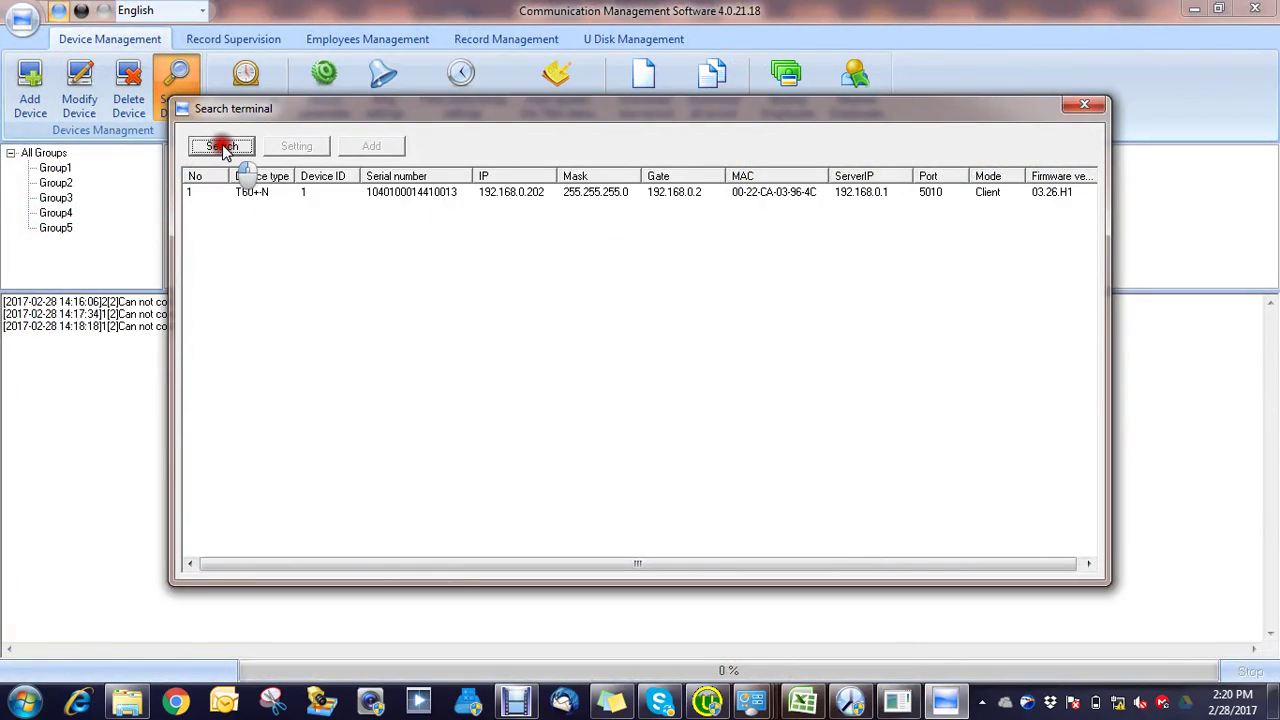
click(343, 191)
click(362, 147)
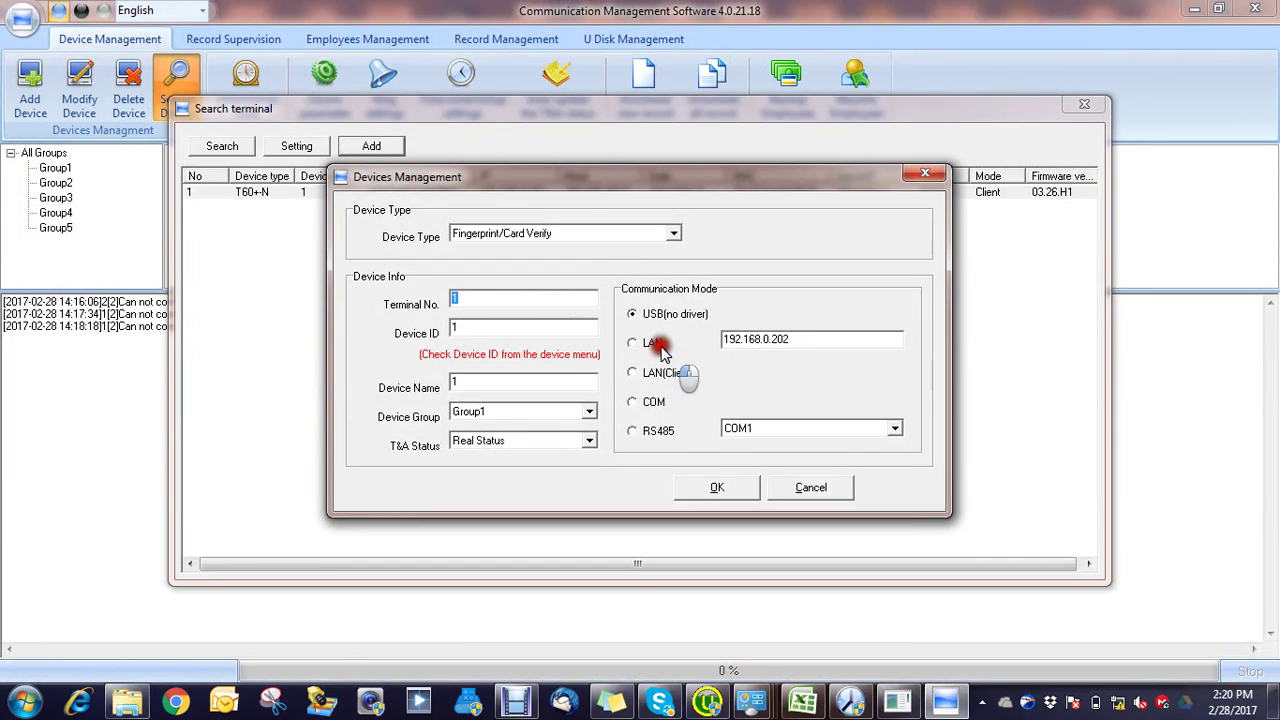
click(632, 342)
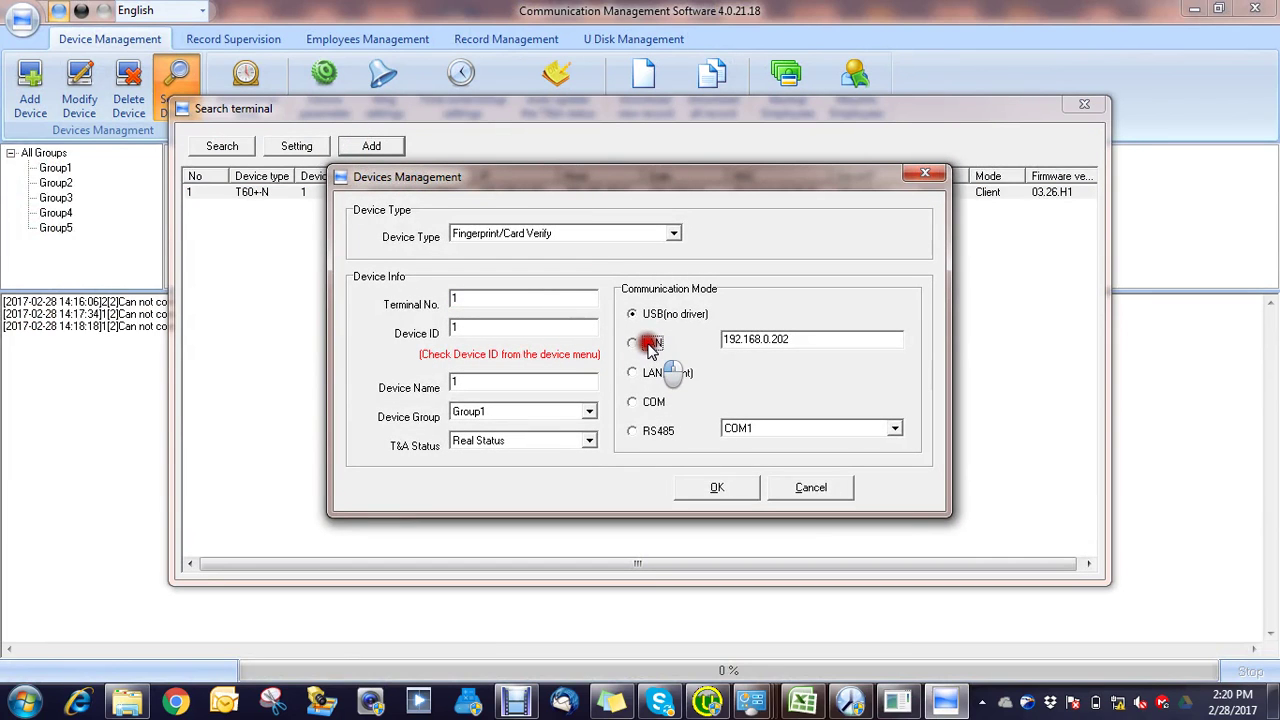
click(738, 485)
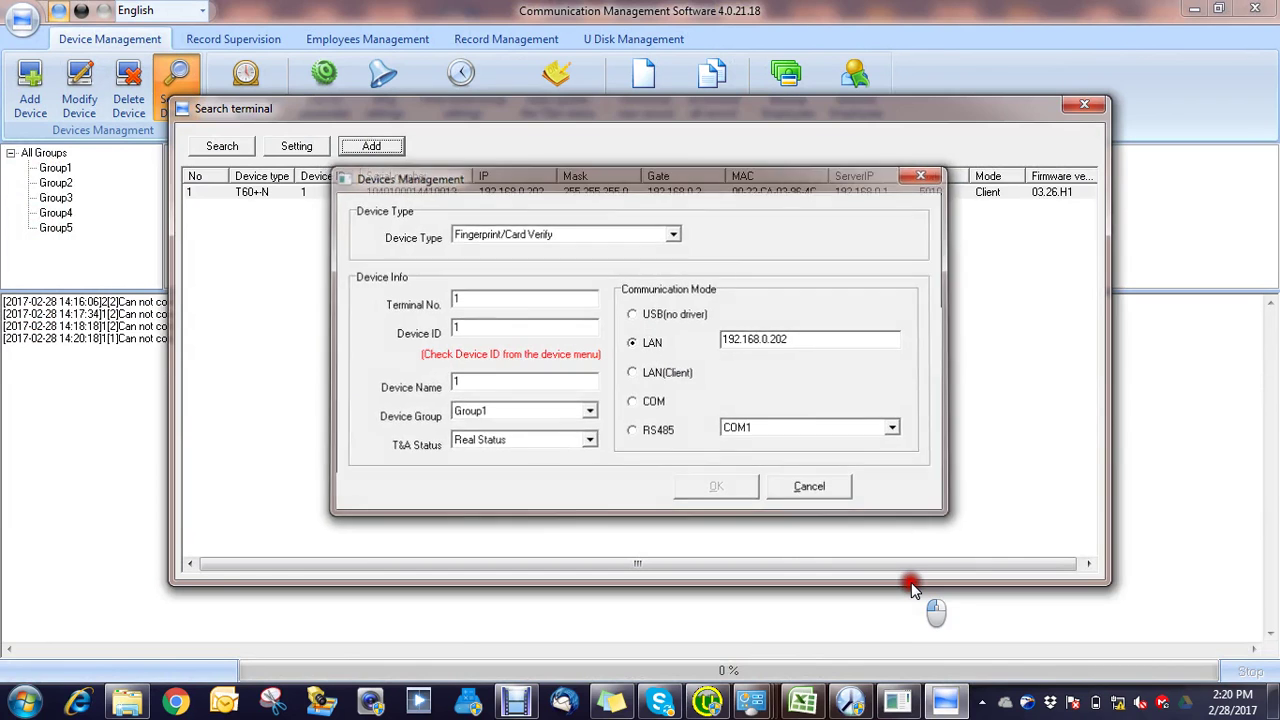
click(1082, 105)
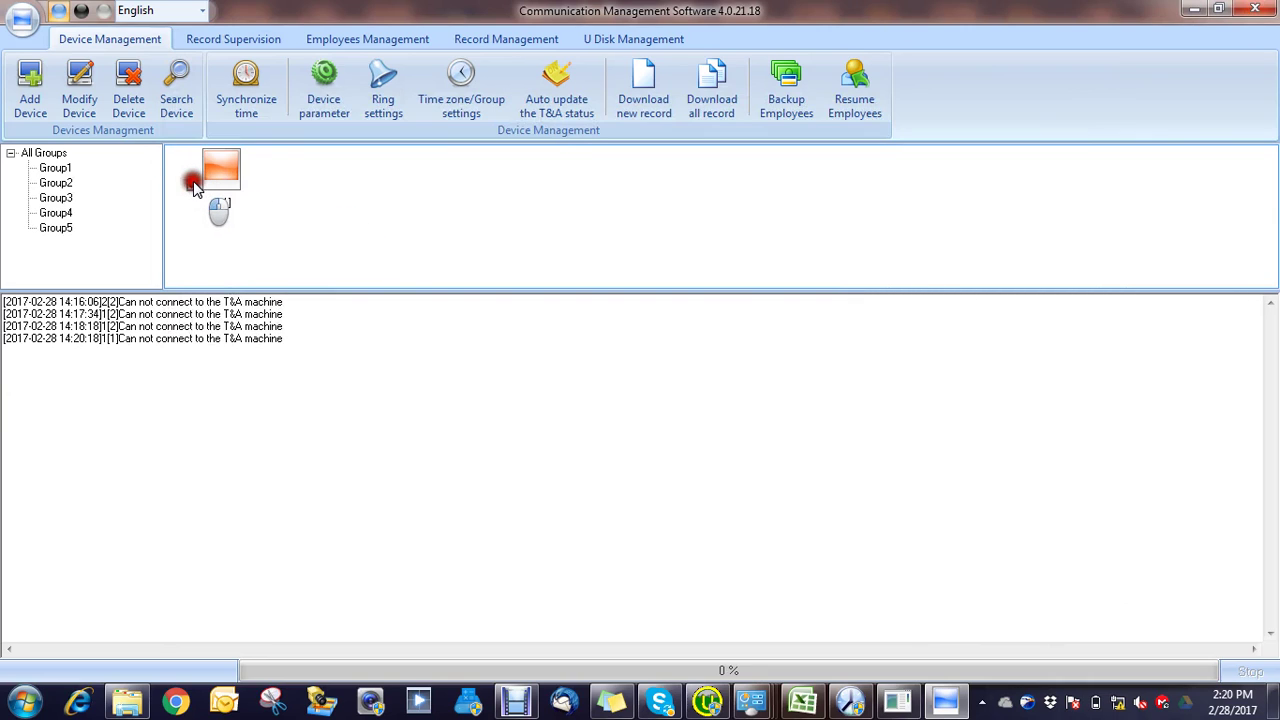
Step: Select device 1[1] under All Groups and delete it
click(50, 154)
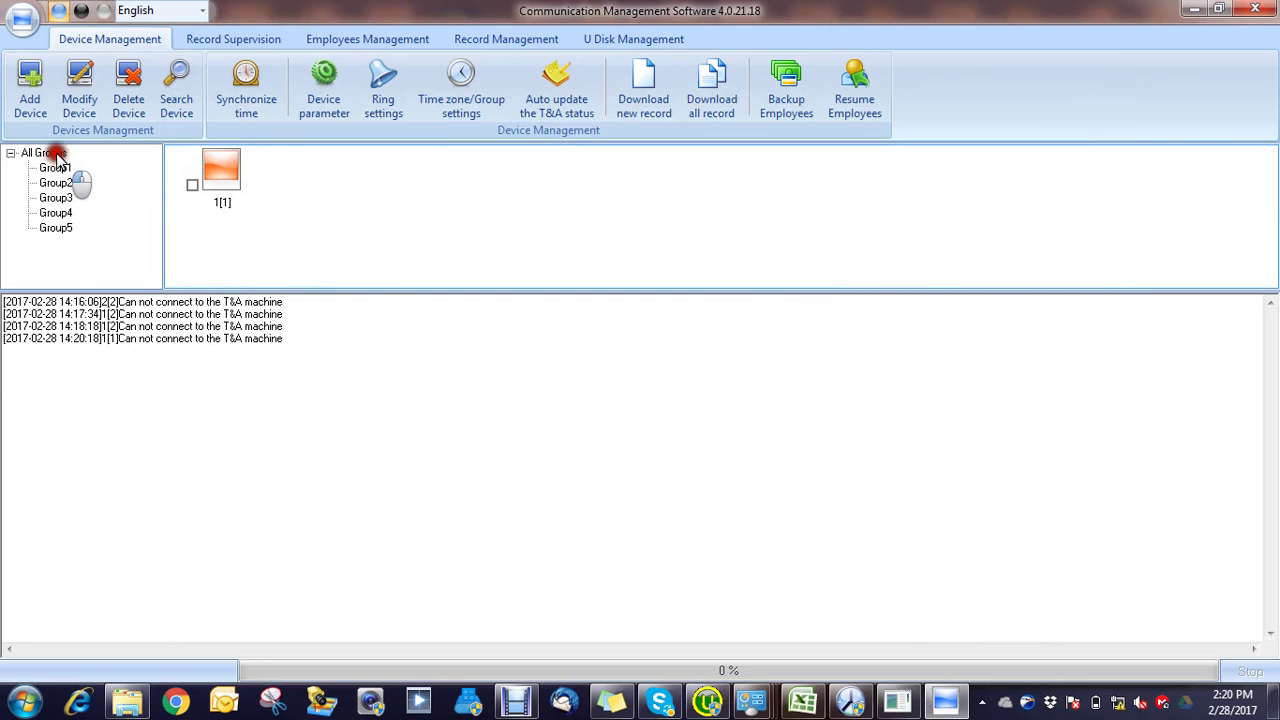
click(225, 172)
click(120, 100)
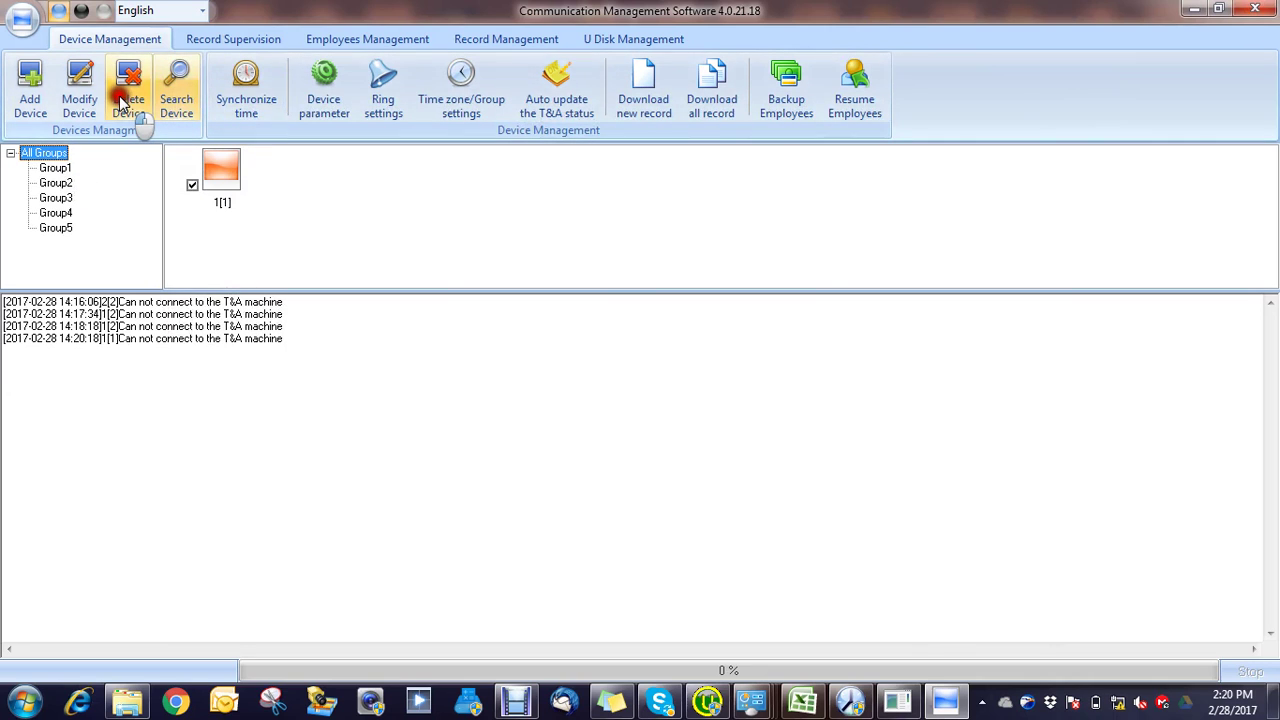
click(706, 419)
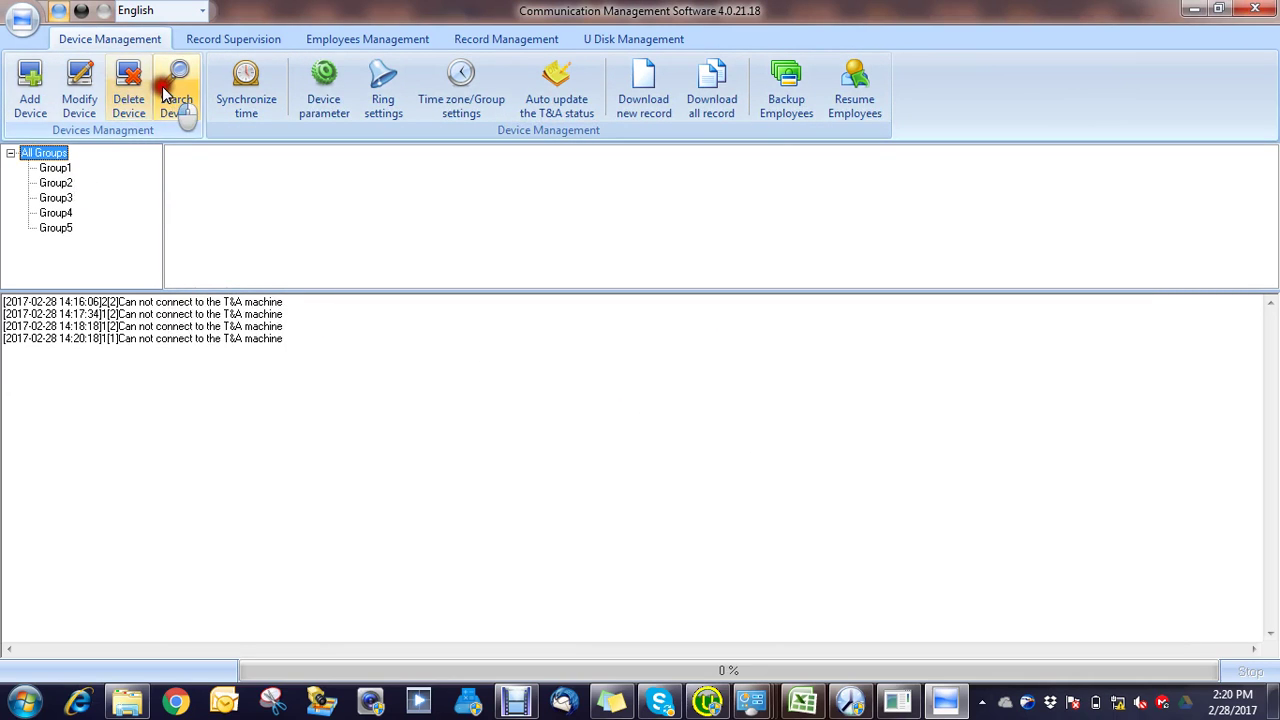
Step: Manually add a new LAN device with IP address 192.168.0.202
click(33, 92)
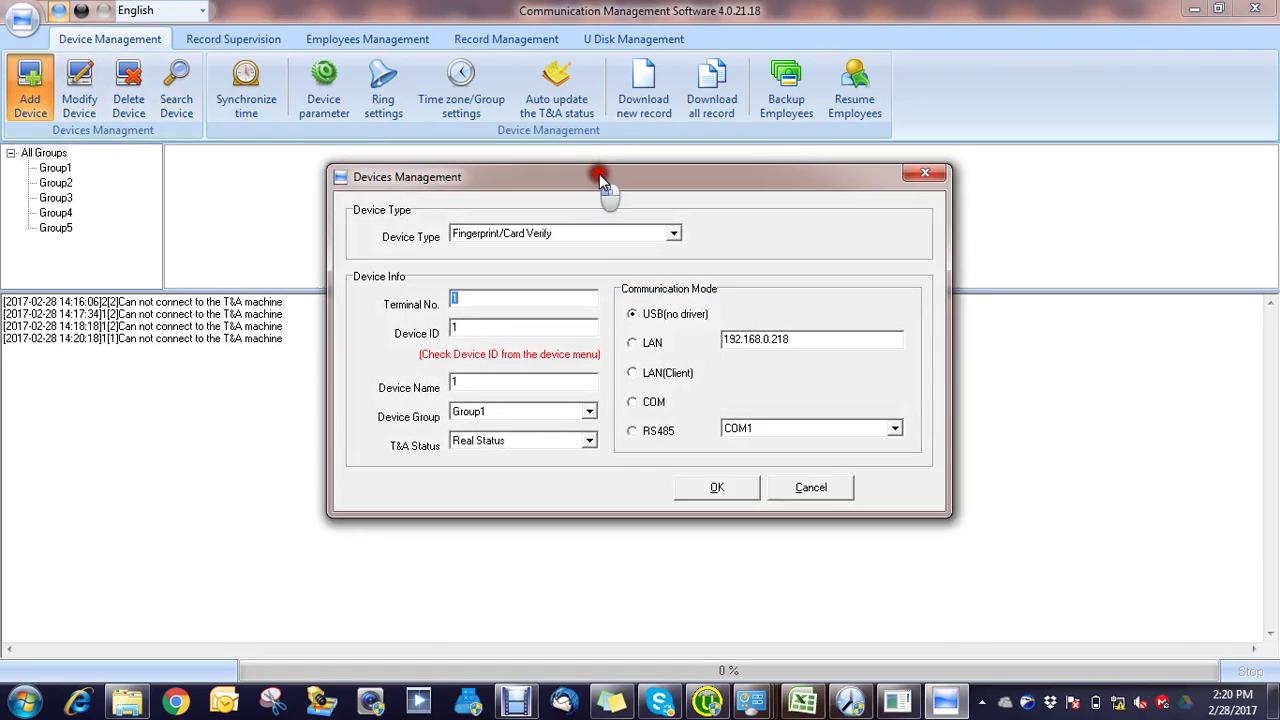
click(676, 344)
drag(800, 341, 776, 342)
key(BackSpace)
text(168.0)
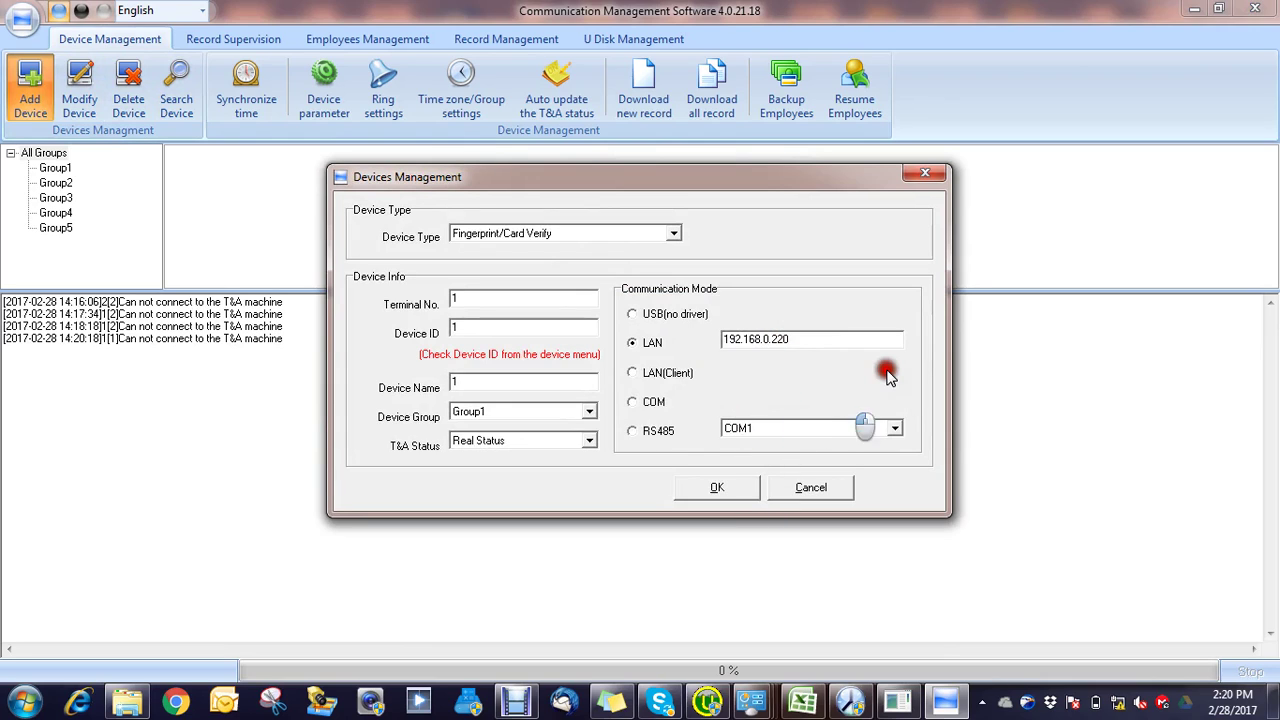
key(BackSpace)
key(BackSpace)
text(02)
click(732, 491)
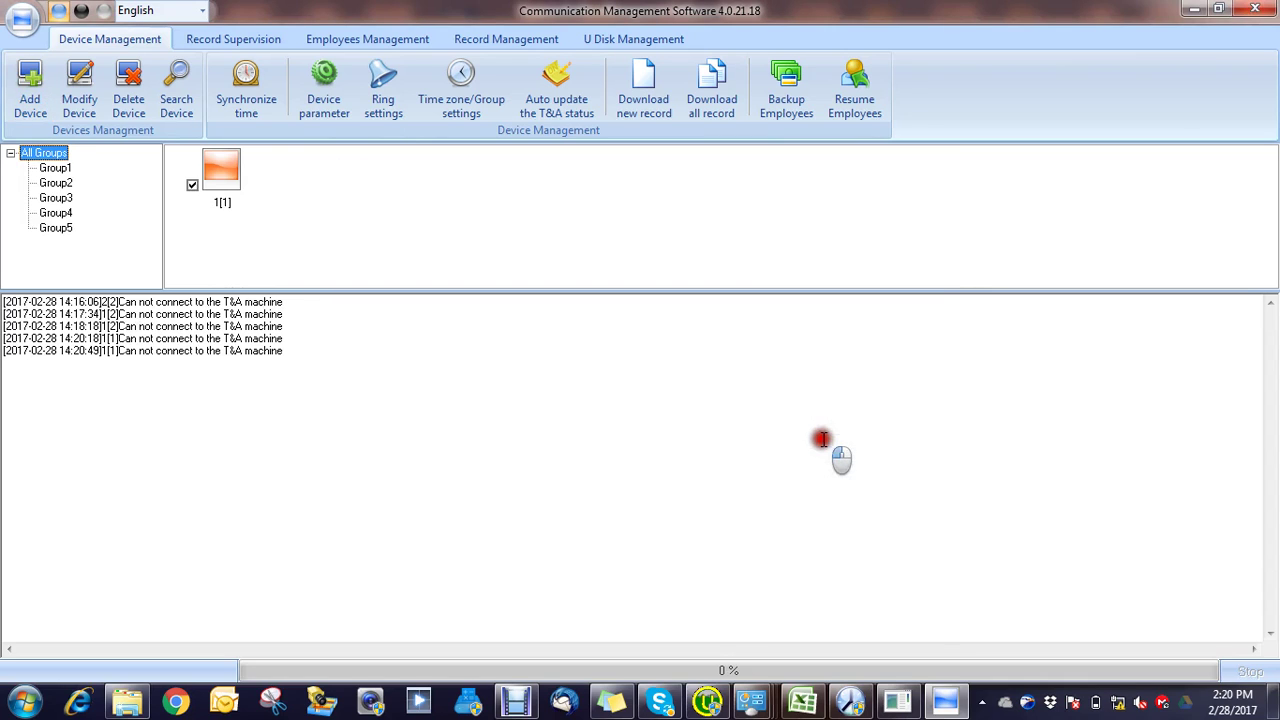
Step: Select terminal 1[1] and delete it from the device list
click(697, 463)
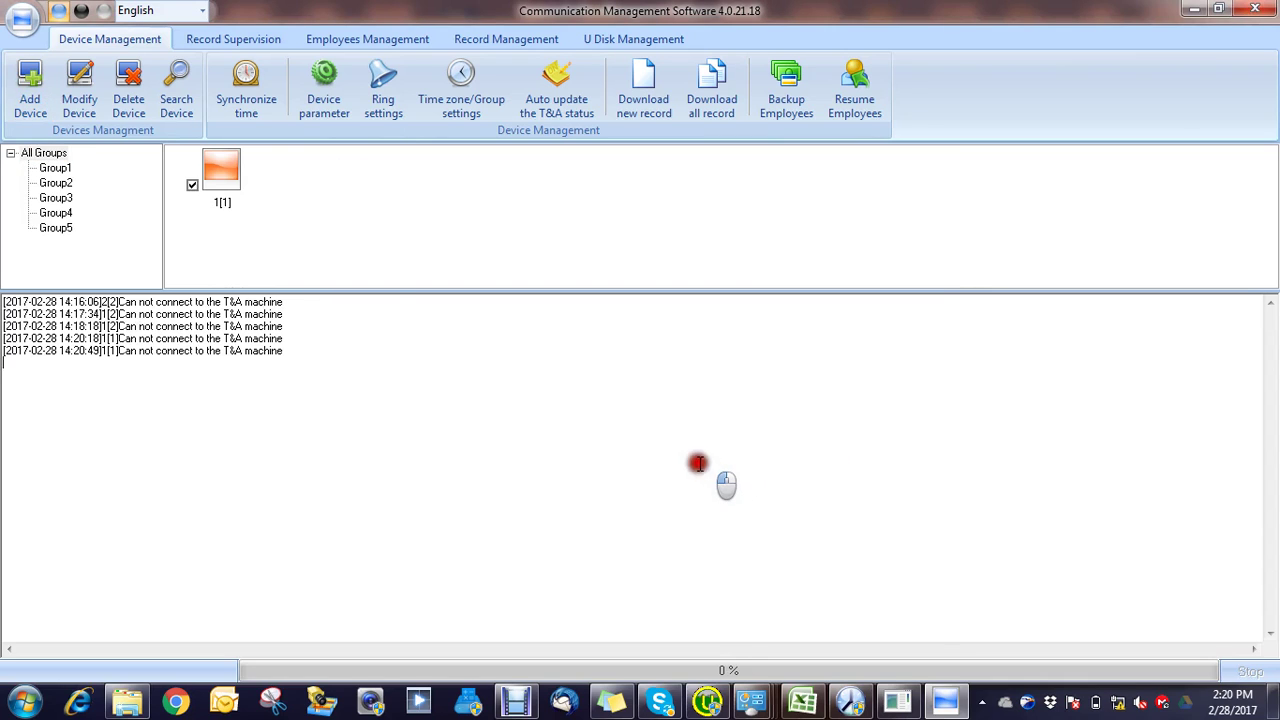
click(218, 168)
click(128, 88)
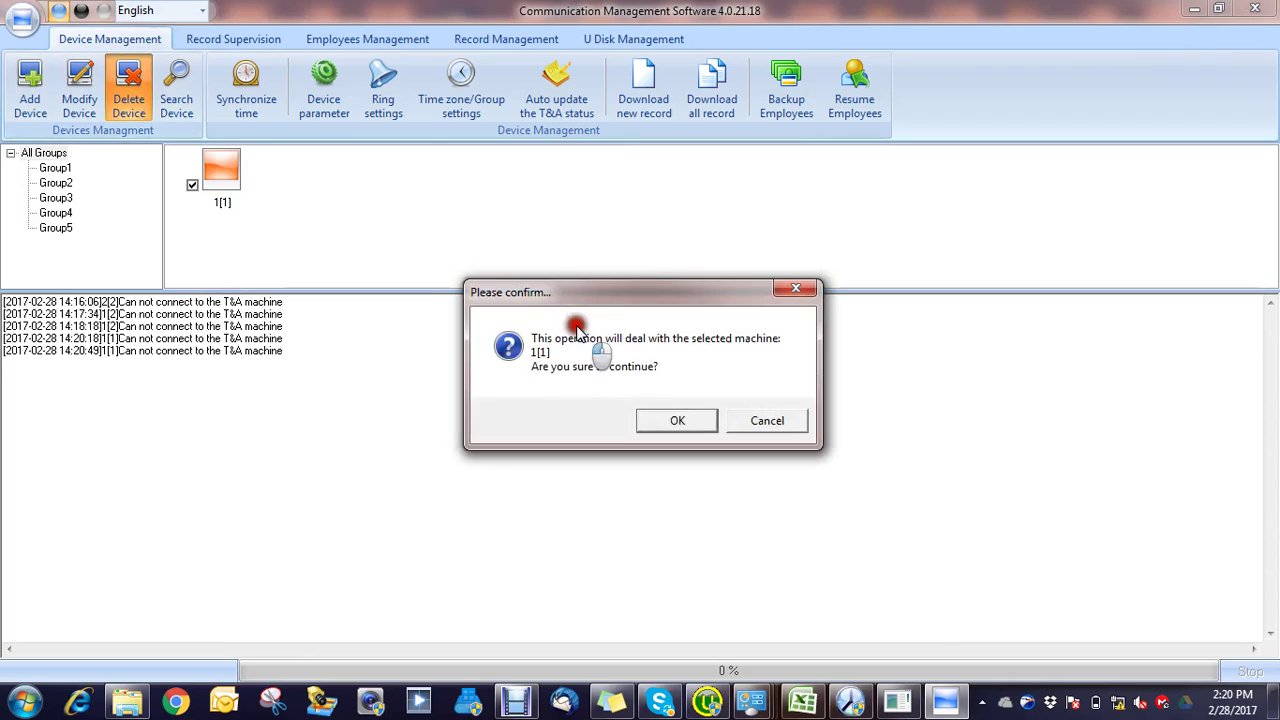
click(680, 420)
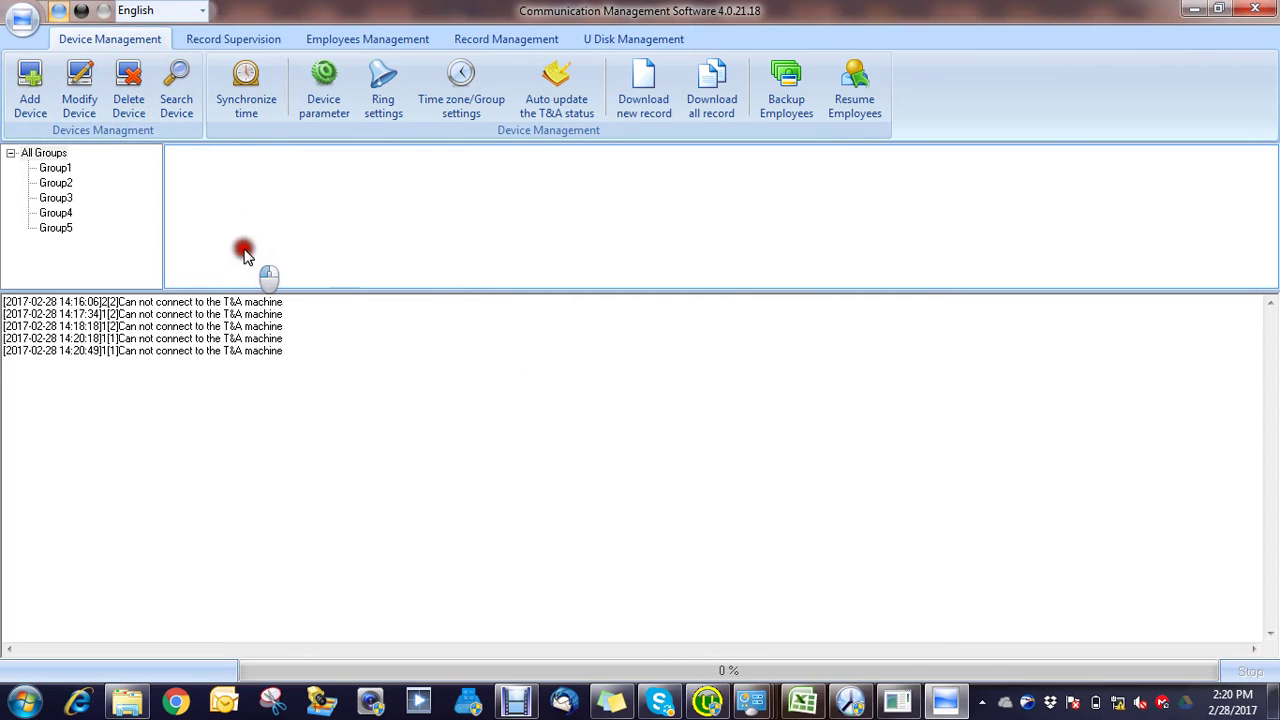
Step: Search the network and re-add the found T60+N terminal over LAN
click(182, 73)
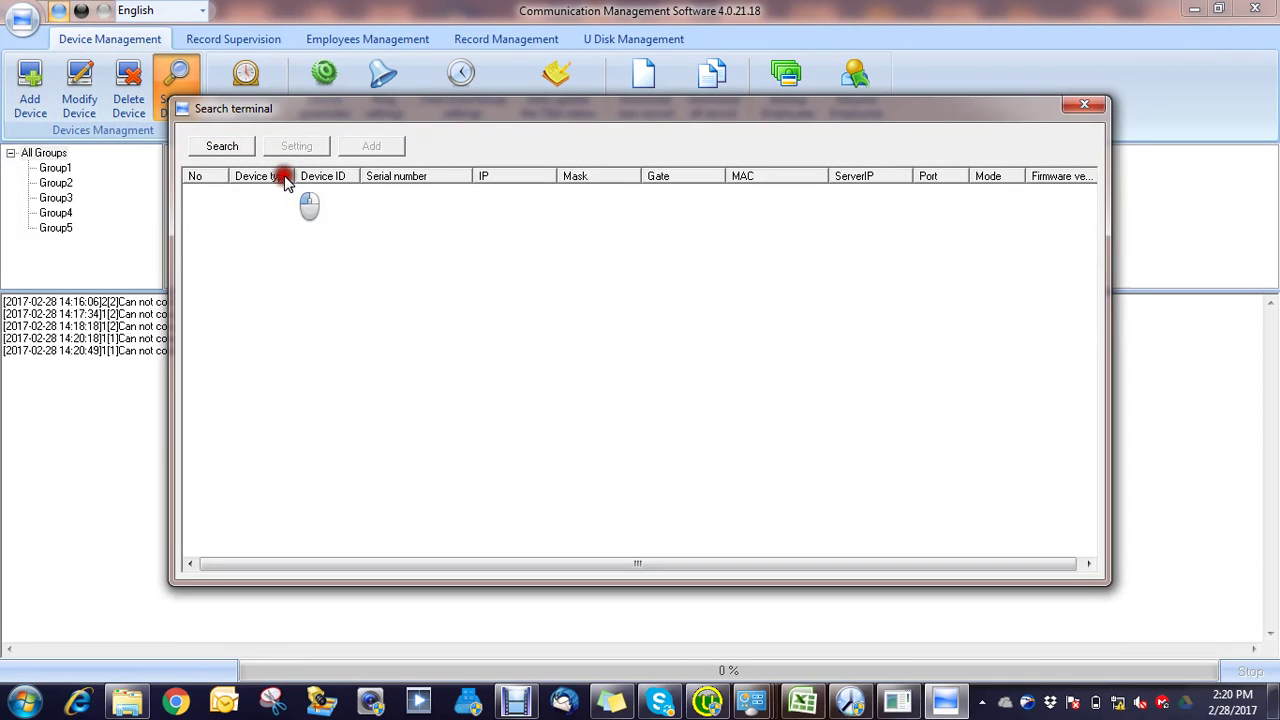
click(227, 146)
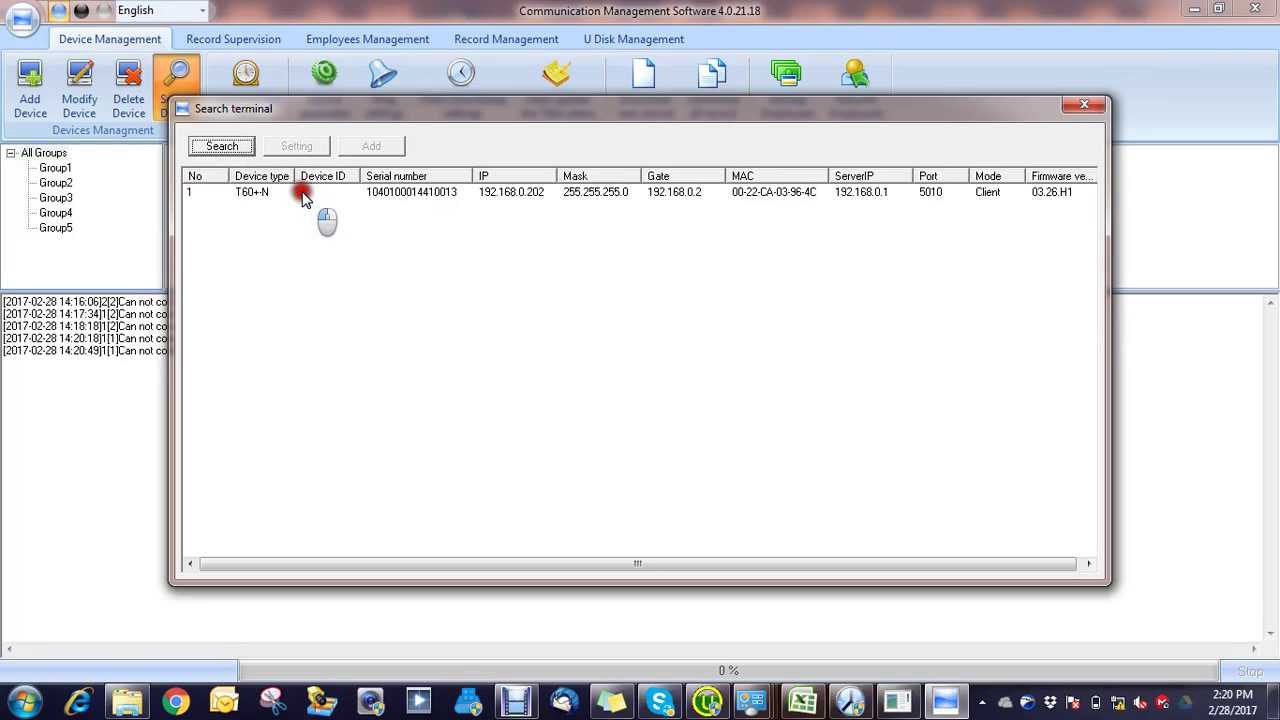
click(304, 195)
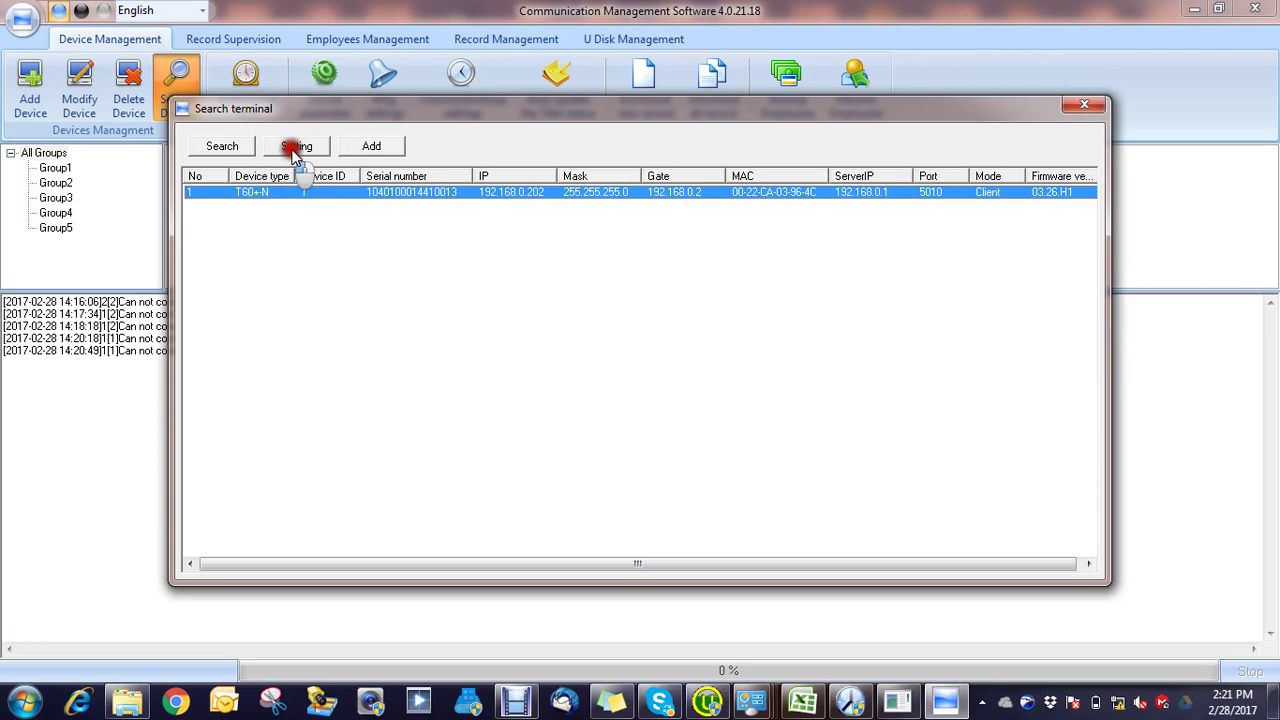
click(371, 146)
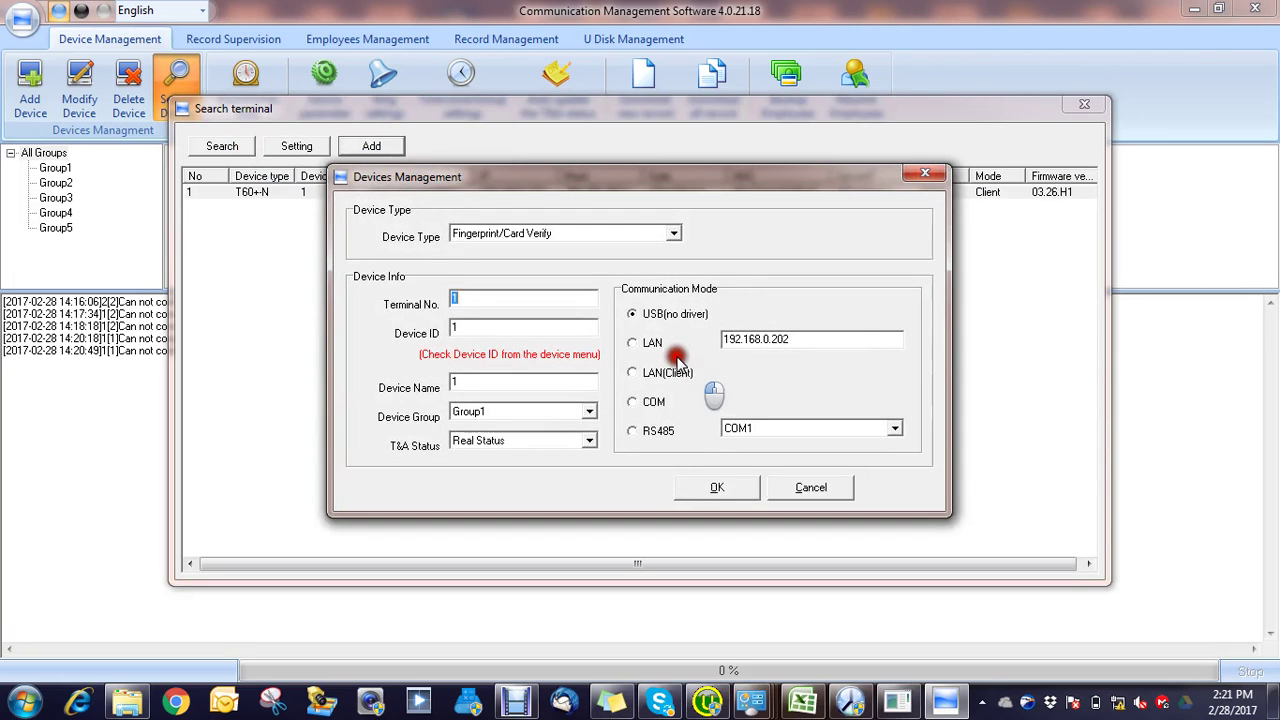
click(634, 342)
click(748, 486)
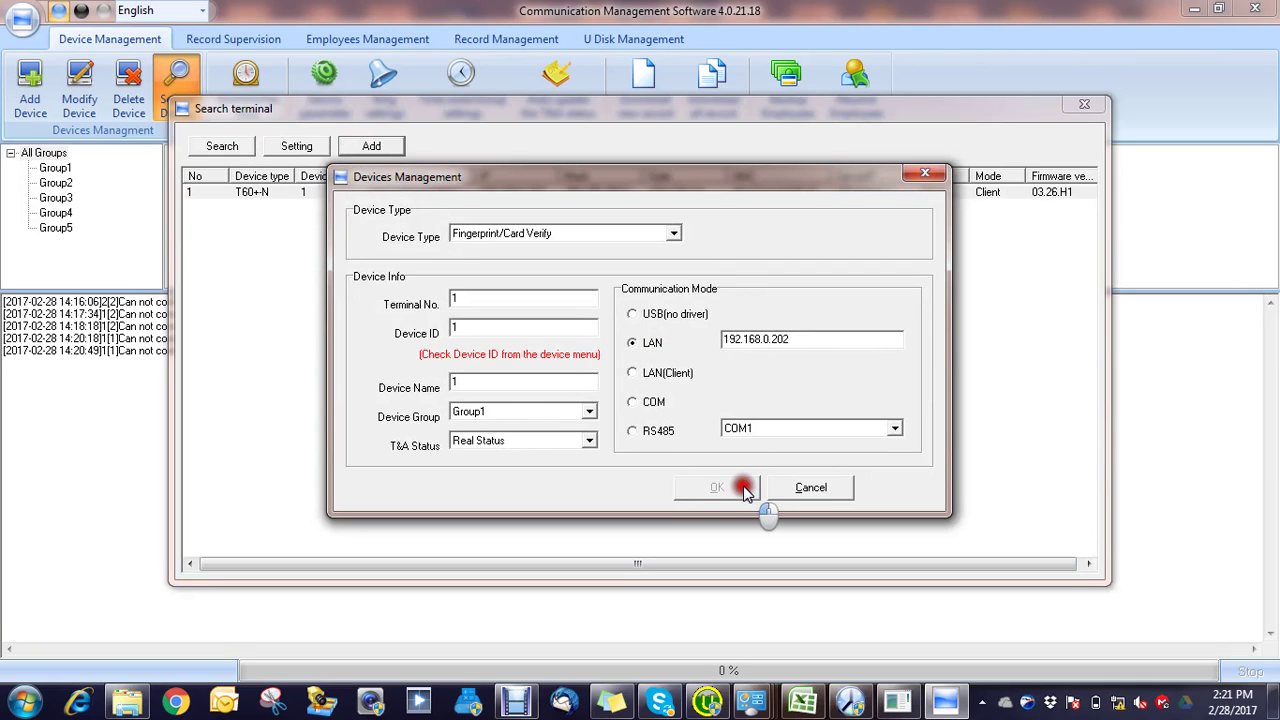
click(810, 488)
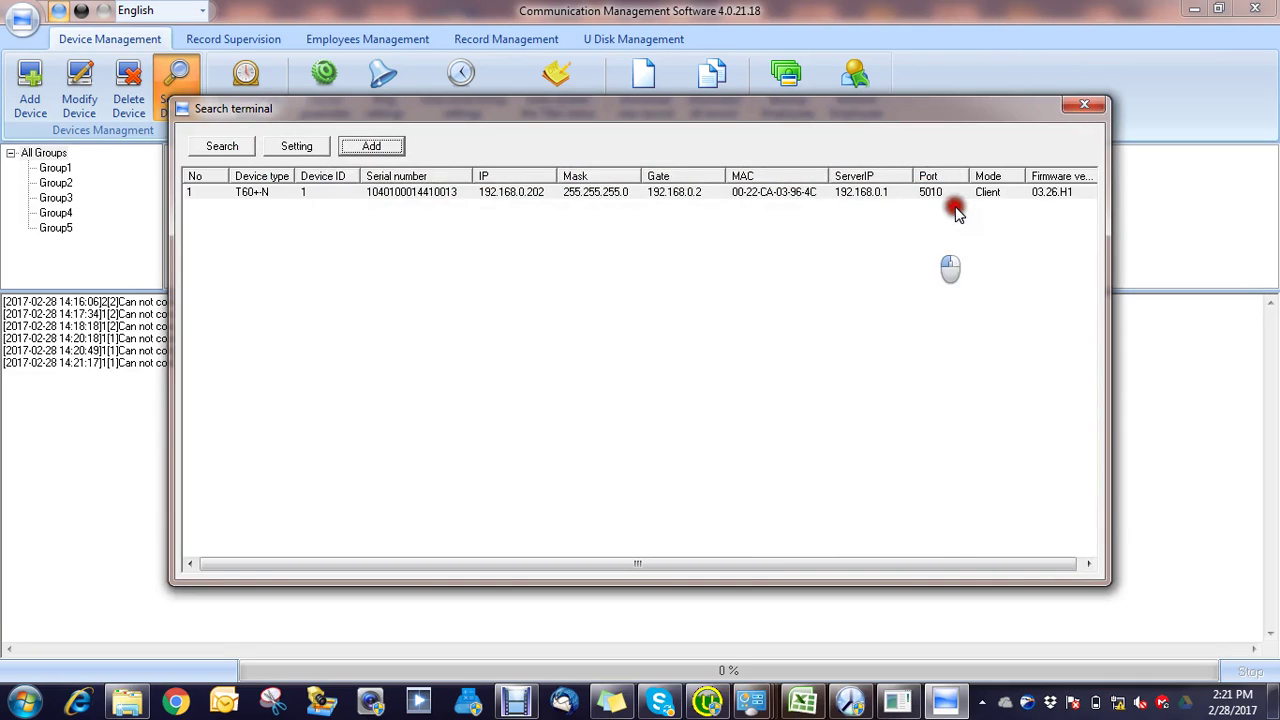
Step: Close the terminal search and select terminal 1[1] in the device list
click(1084, 110)
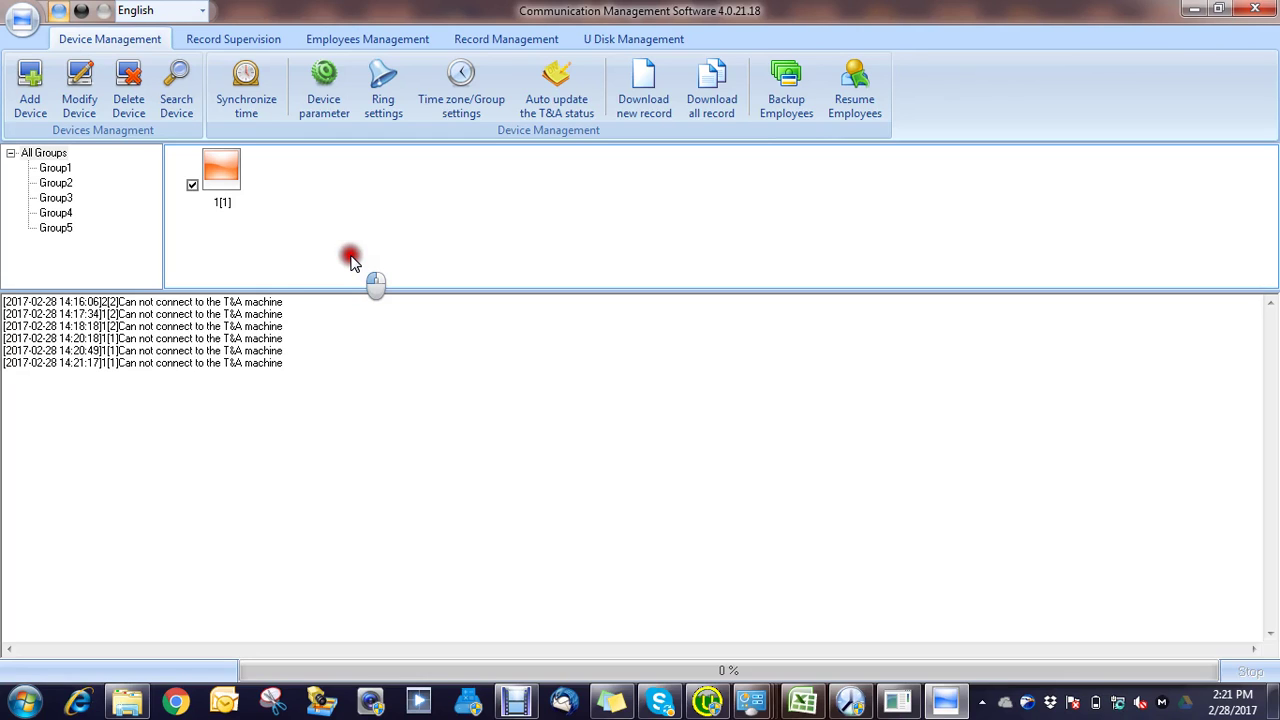
click(222, 172)
Step: Delete terminal 1[1] from the device list
click(183, 88)
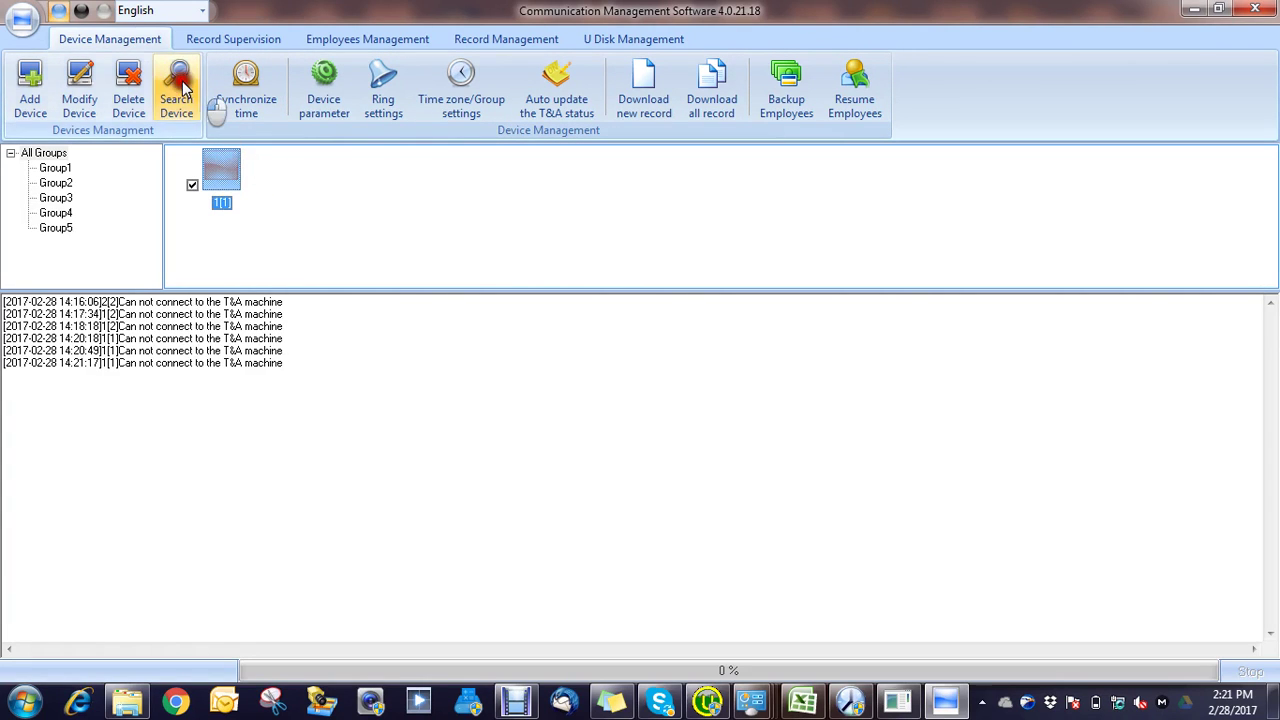
click(128, 88)
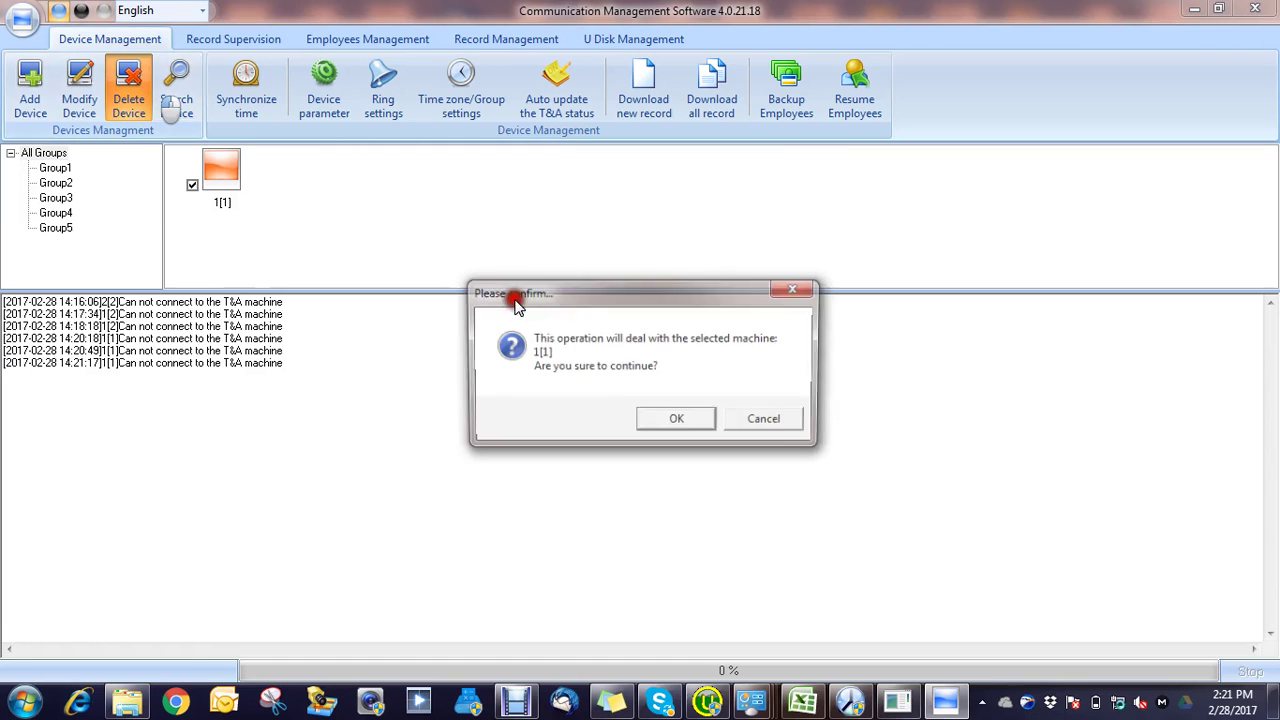
click(668, 420)
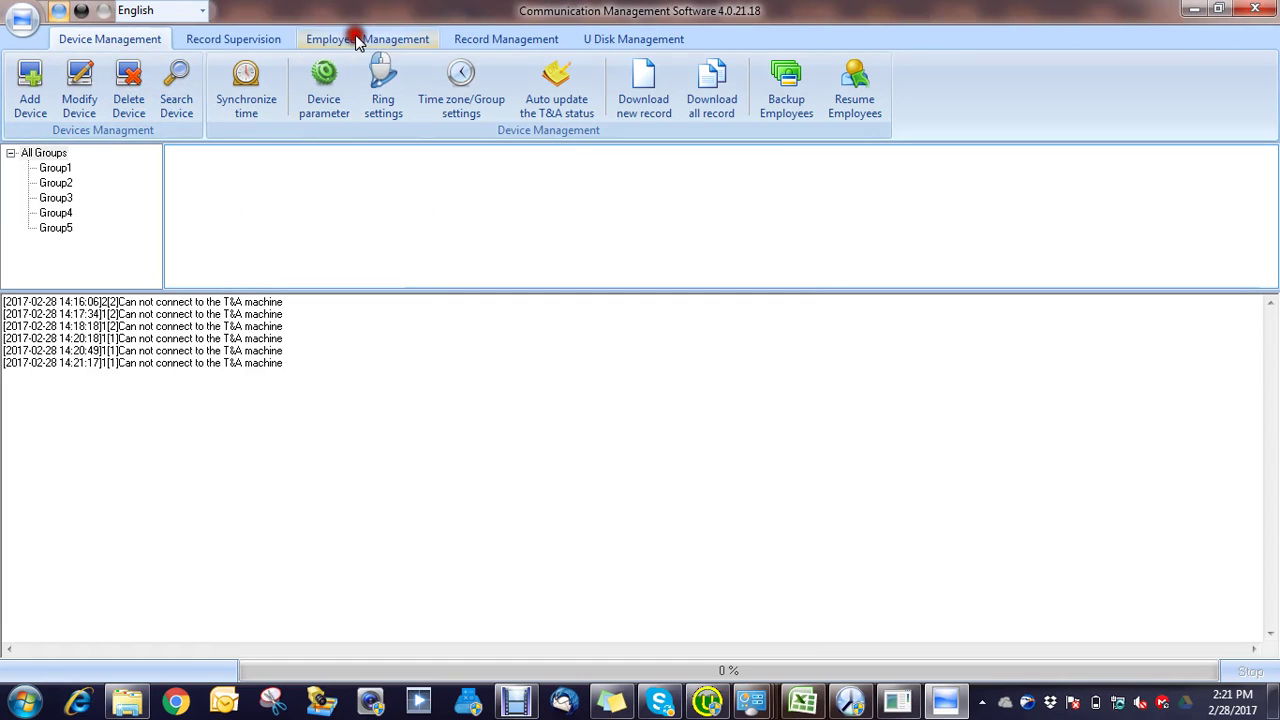
Step: Search for terminals, then check the running ping window, which now gets replies
click(177, 88)
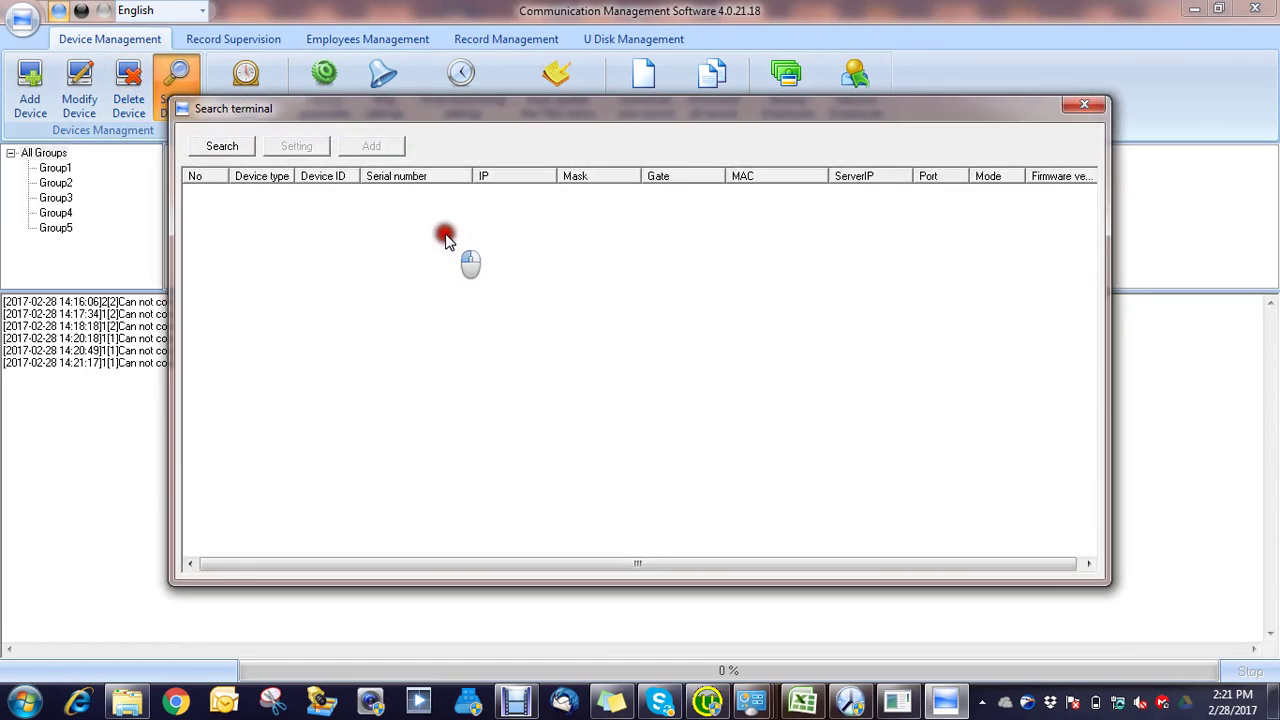
click(224, 145)
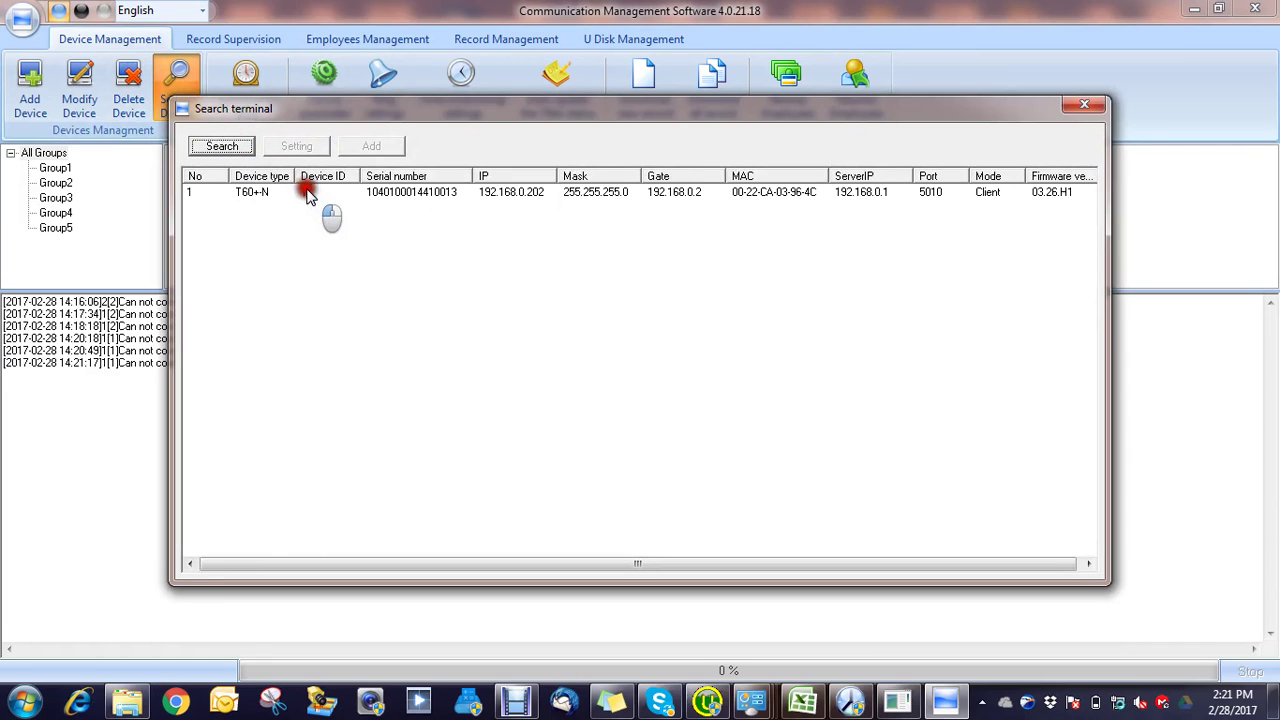
click(312, 193)
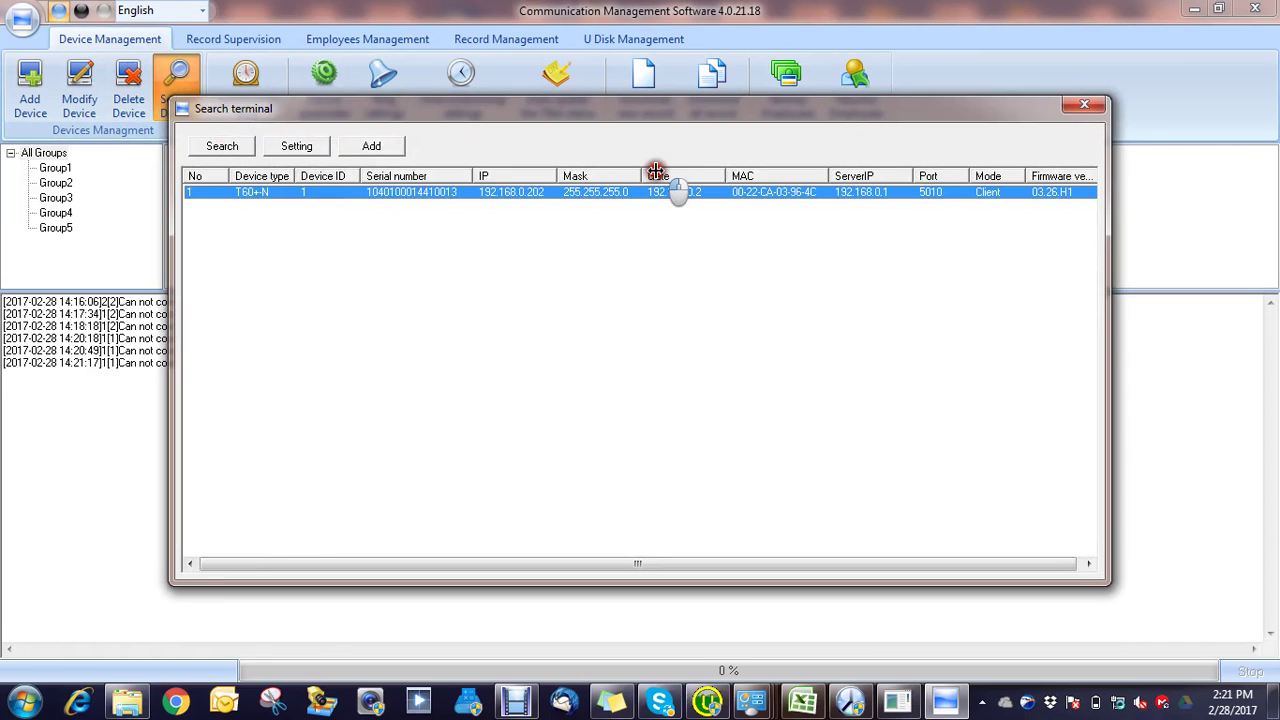
click(897, 705)
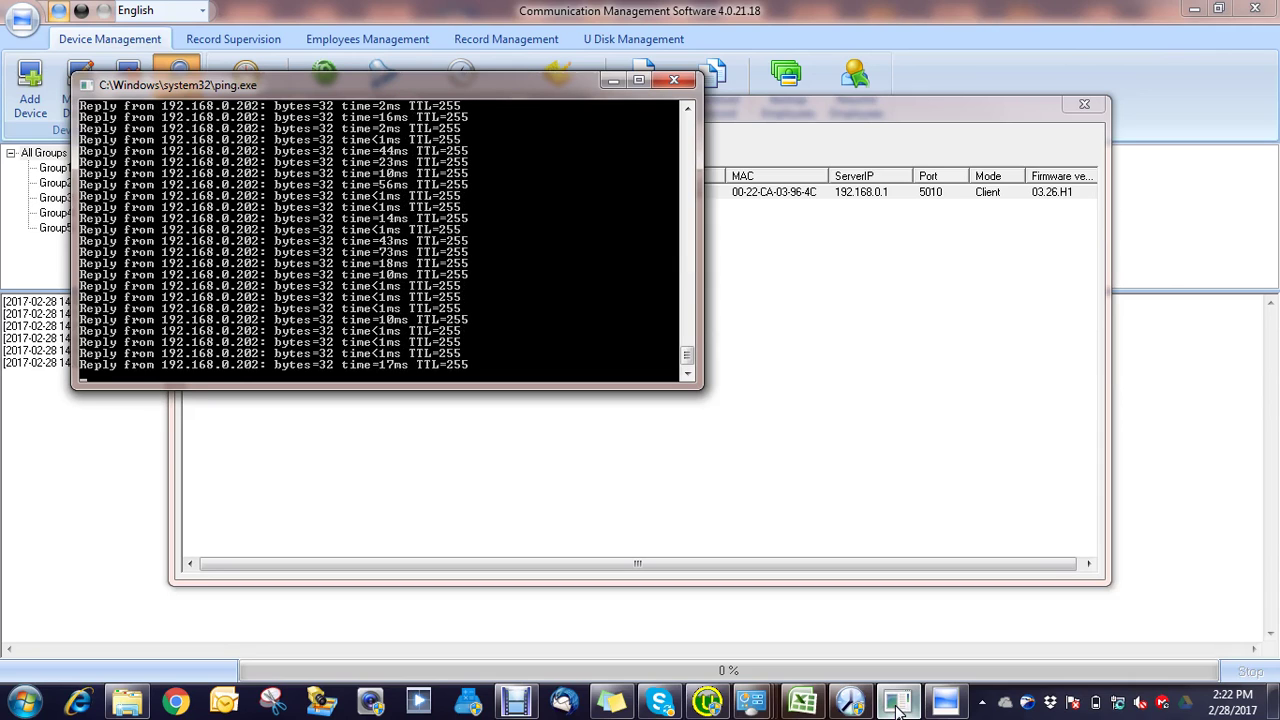
click(800, 261)
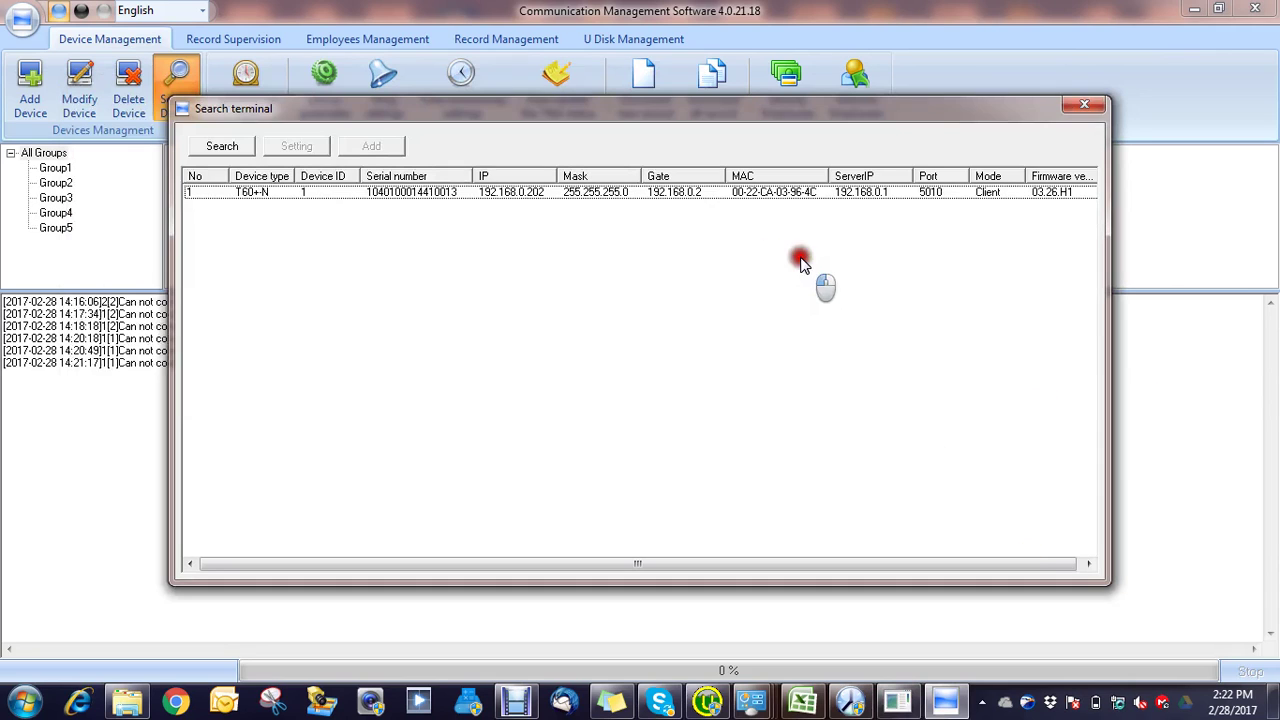
Step: Search again, select the T60+N at 192.168.0.202 and start adding it
click(216, 145)
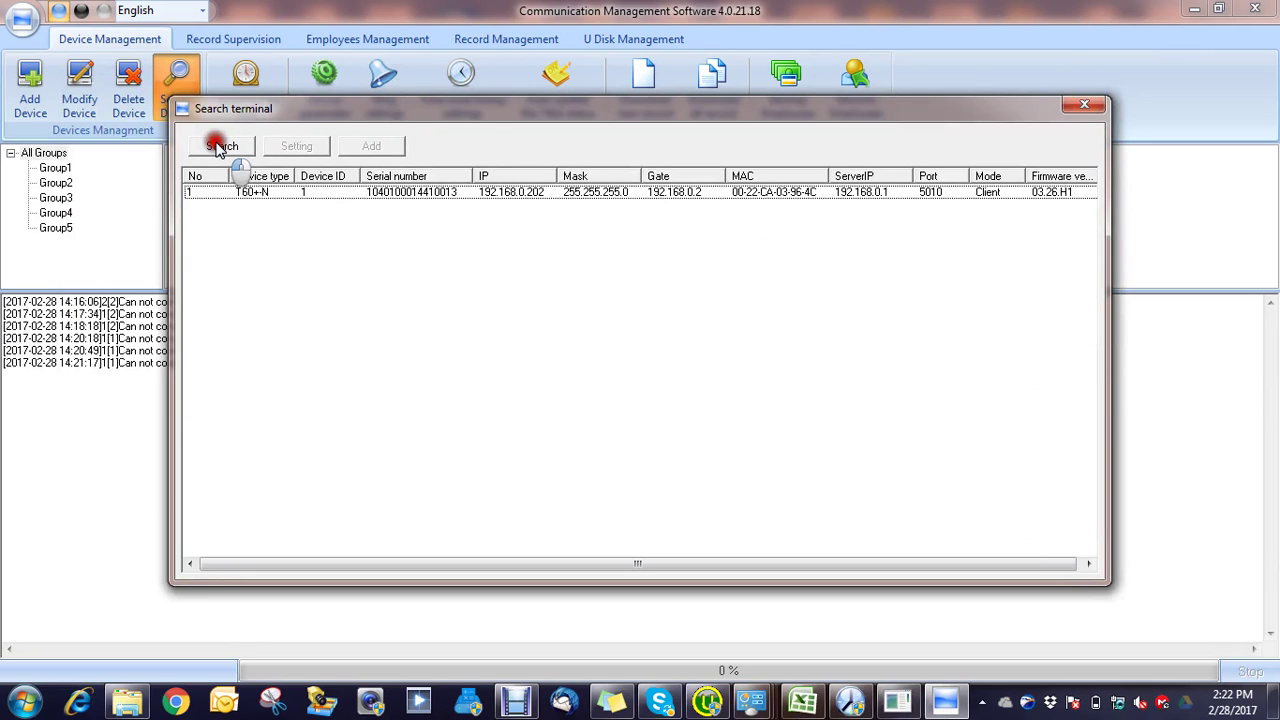
click(263, 191)
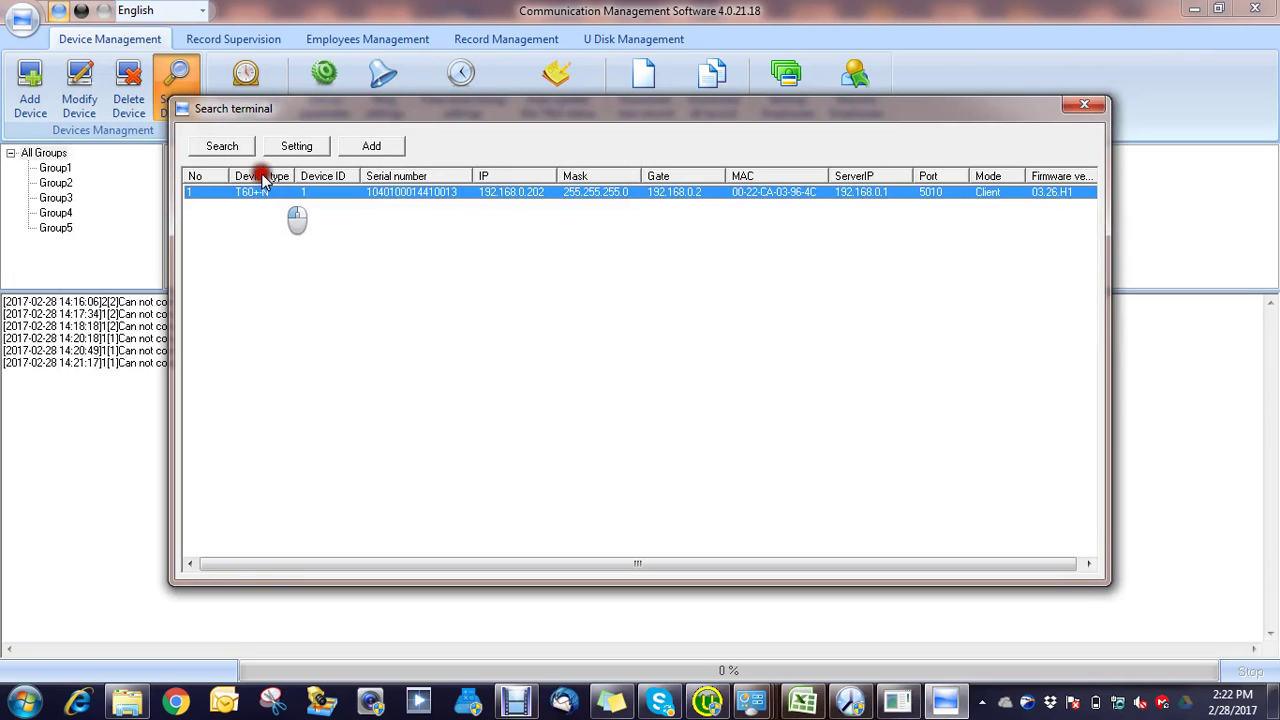
click(371, 145)
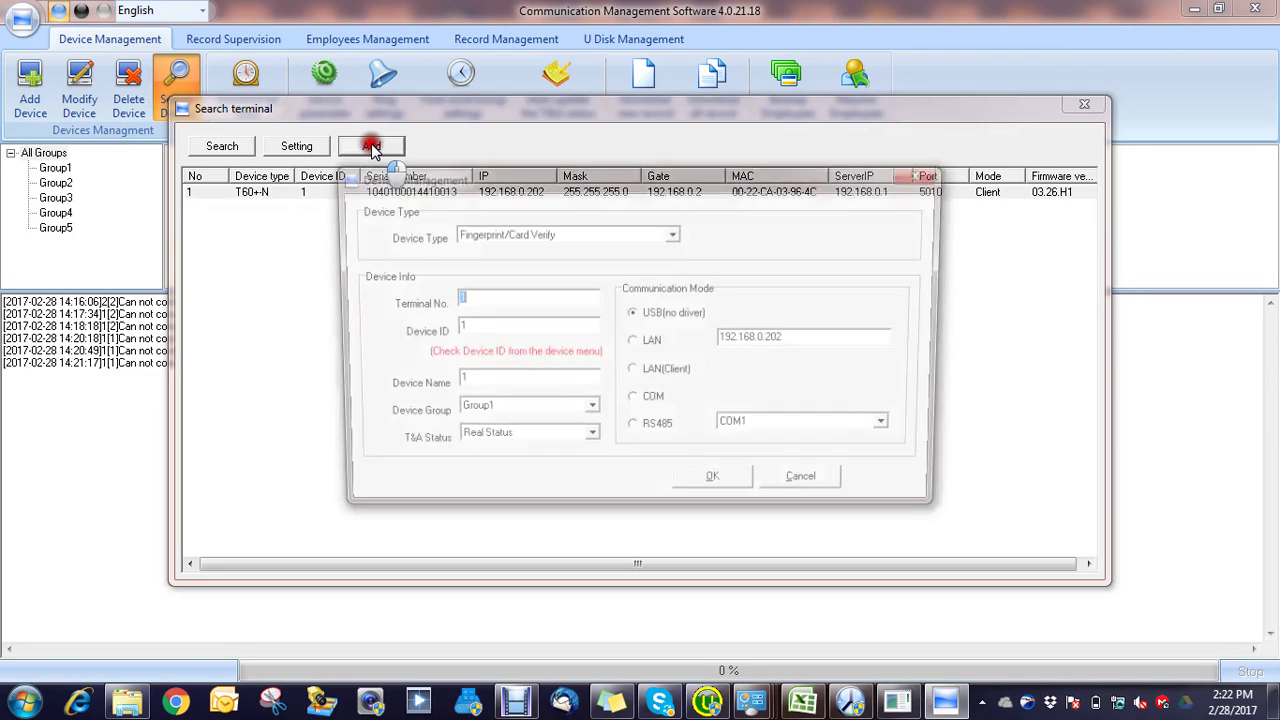
Step: Add the T60+N as terminal 1[1] over LAN at 192.168.0.202, then close the search window
click(654, 355)
click(720, 489)
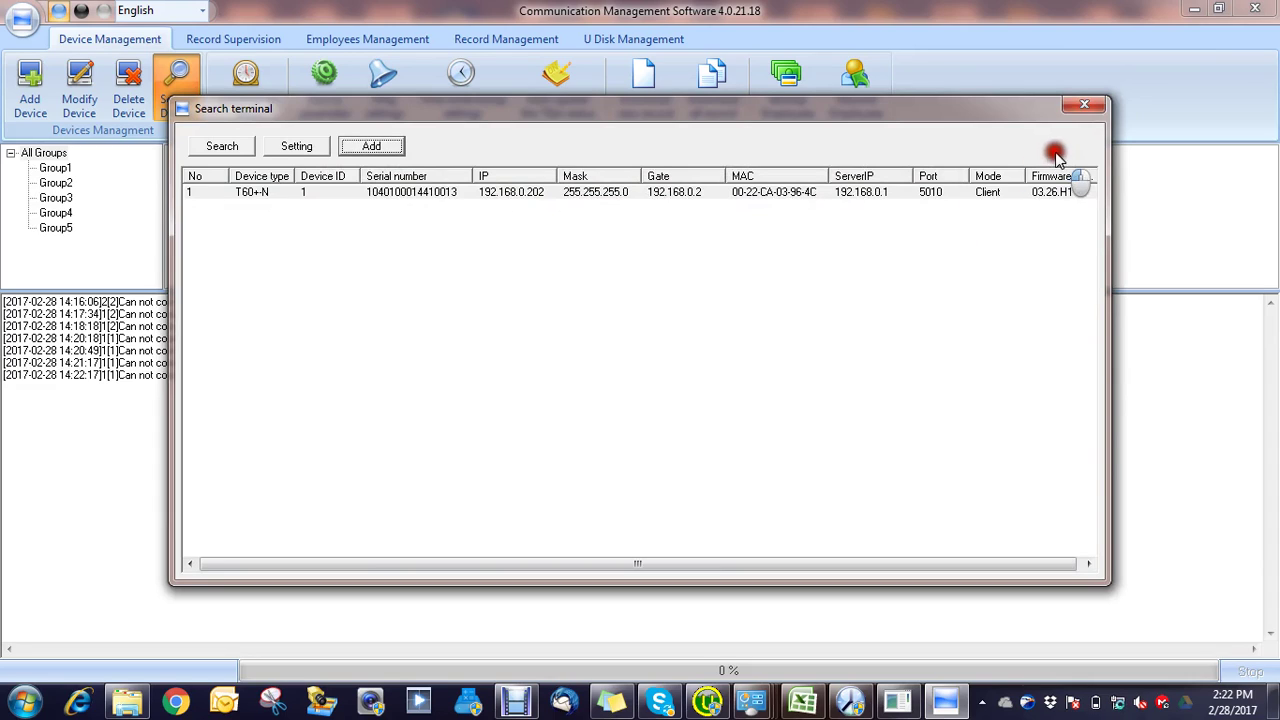
click(1086, 108)
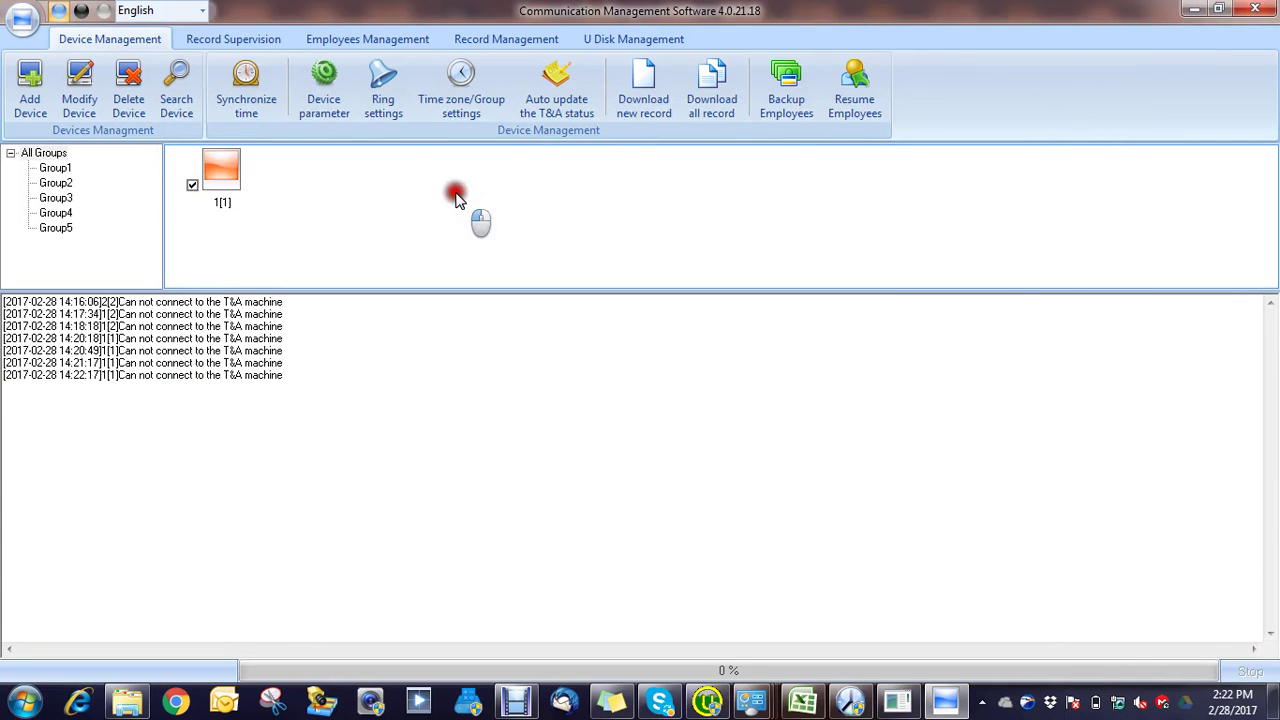
Step: Delete terminal 1[1], exit Communication Management Software, and return to Network Connections
click(128, 88)
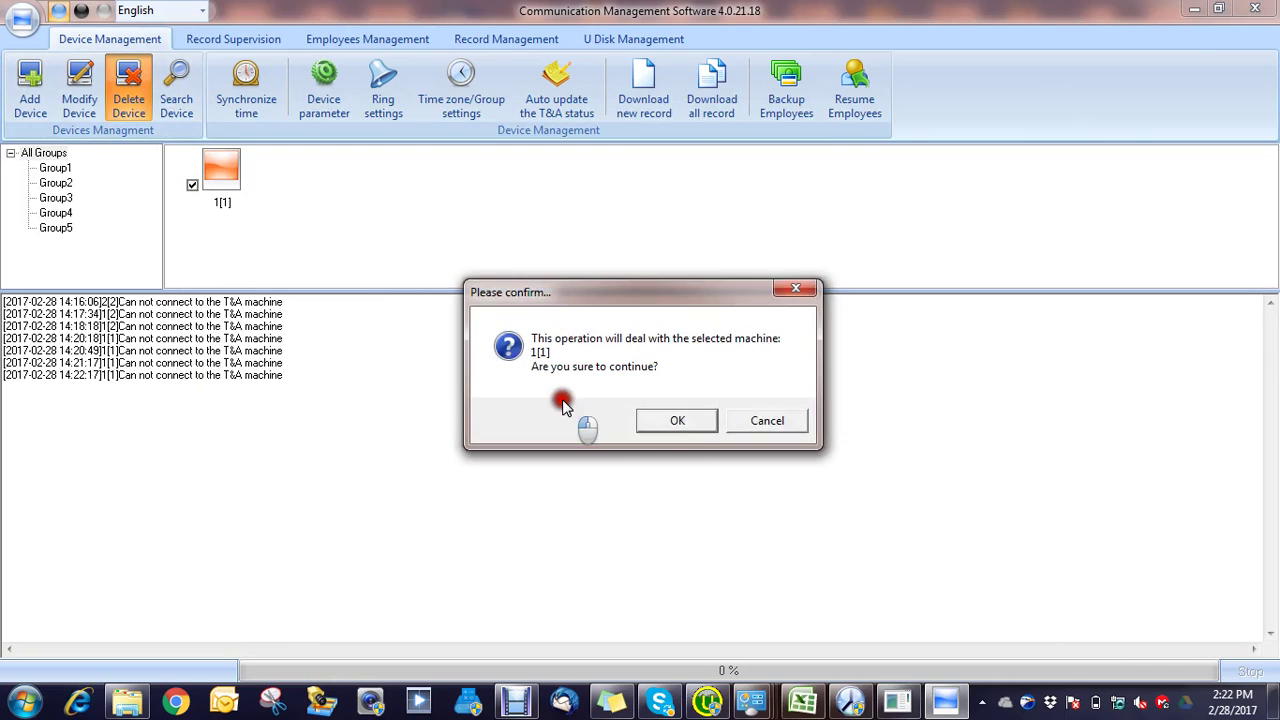
click(673, 421)
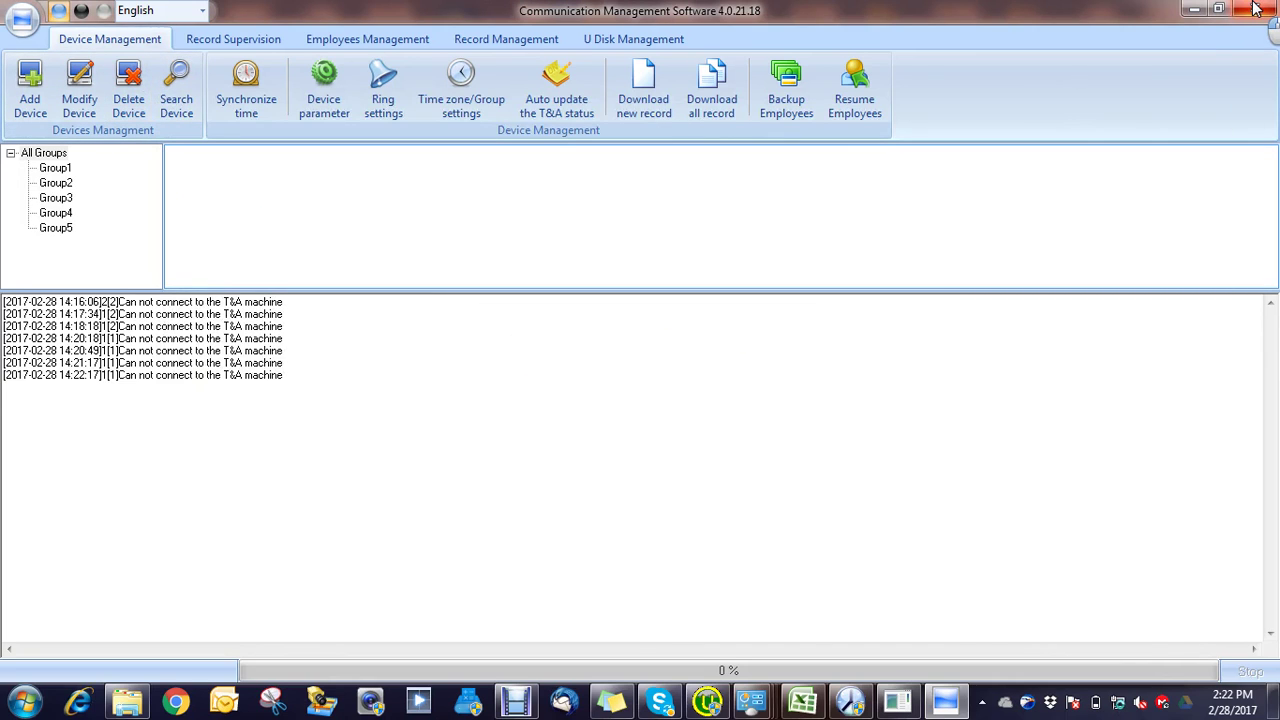
click(1256, 8)
click(626, 416)
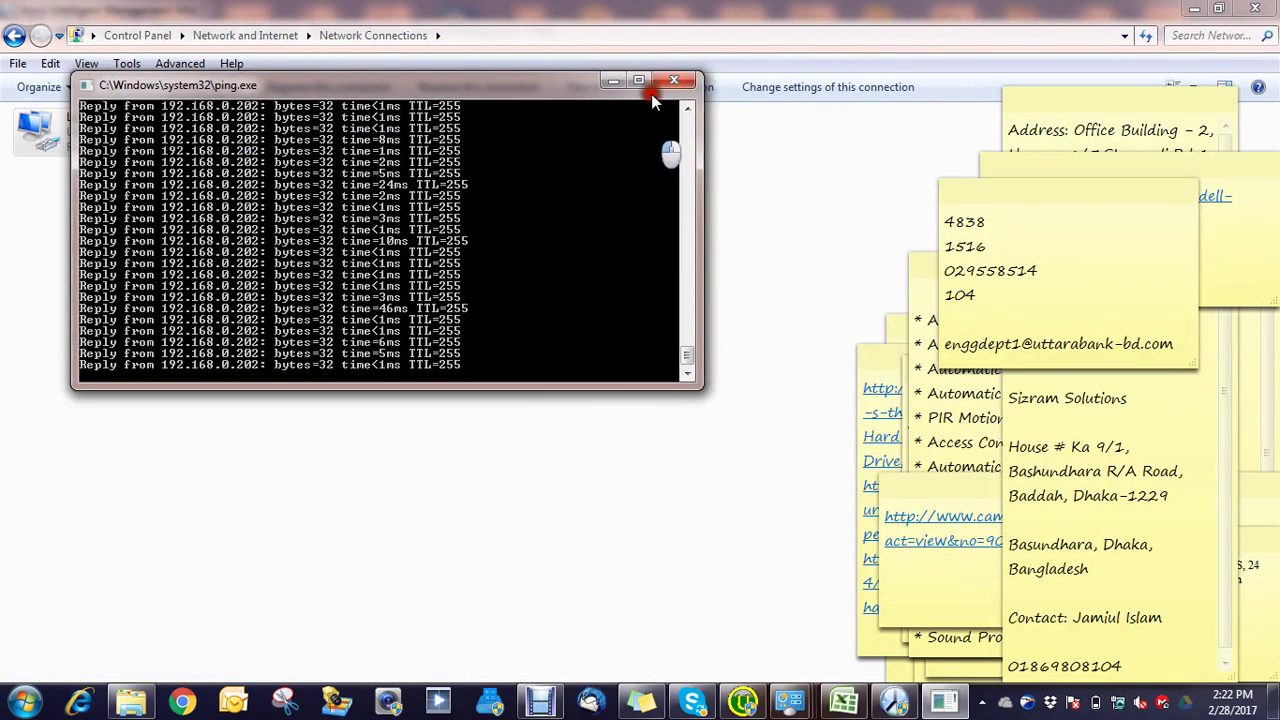
click(870, 118)
Step: Exit Anviz Intelligent Management and minimise the Network Connections and ping windows
click(831, 214)
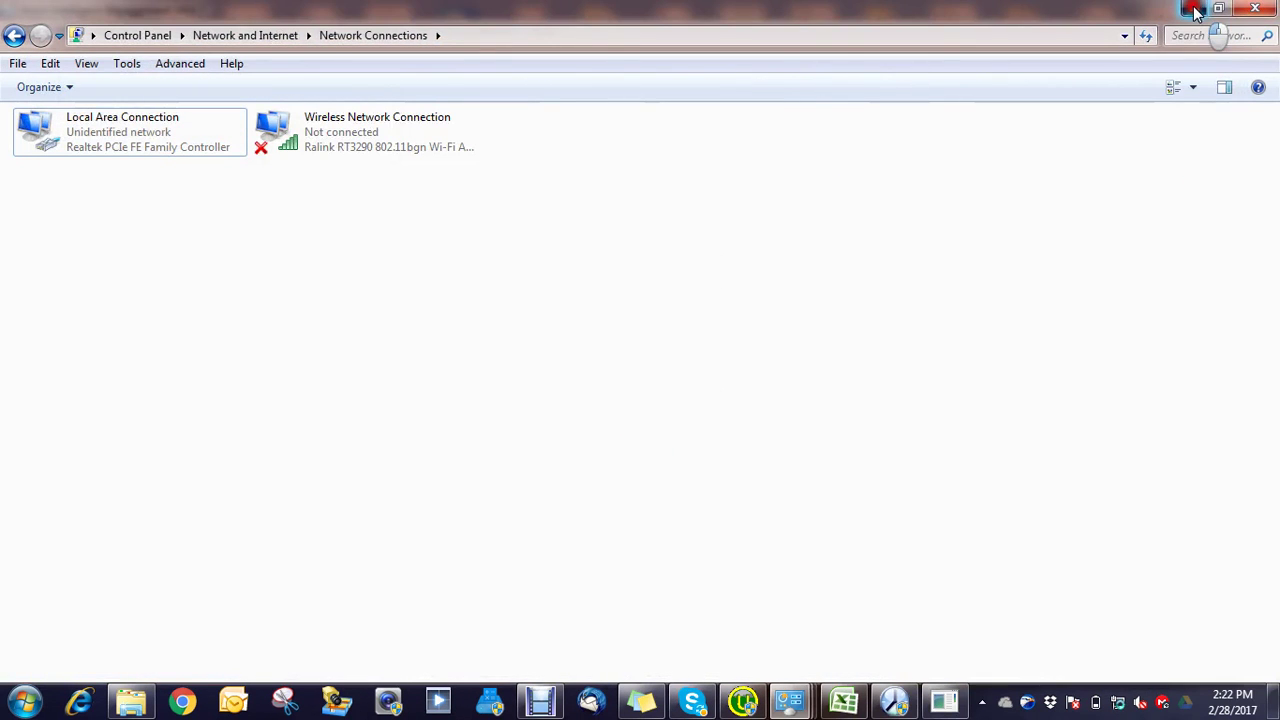
click(1195, 10)
click(808, 200)
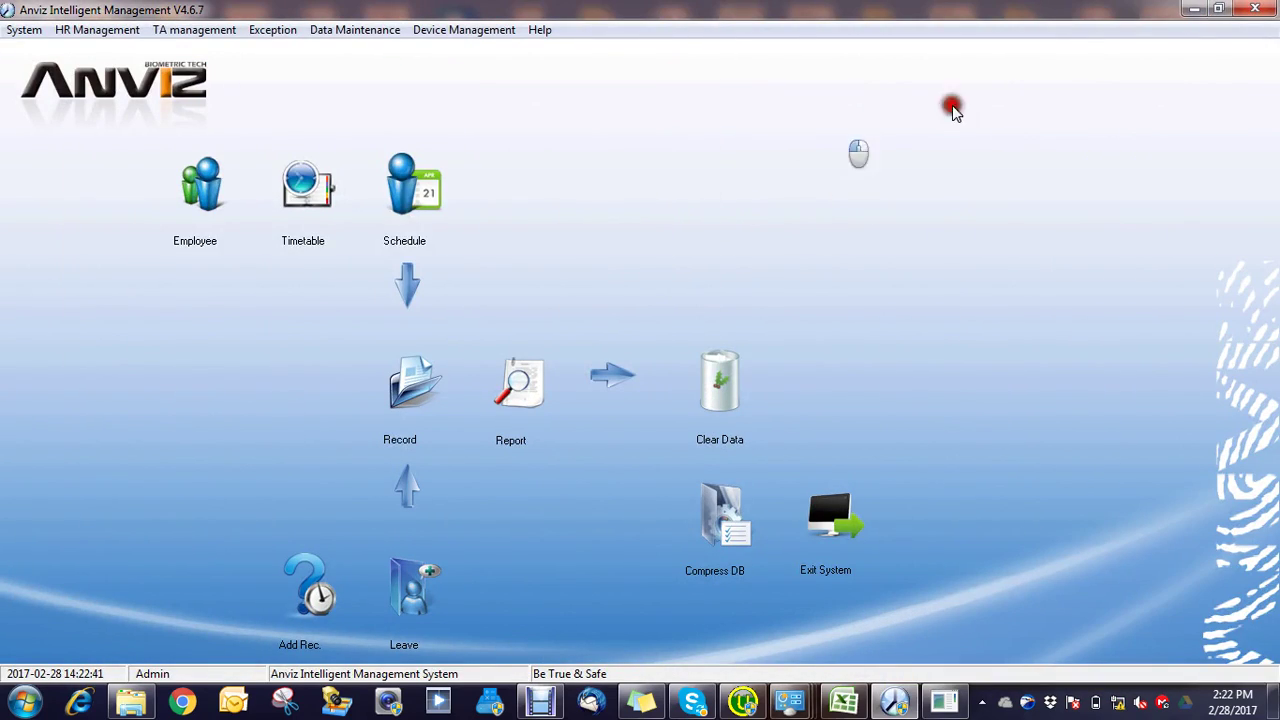
click(1255, 9)
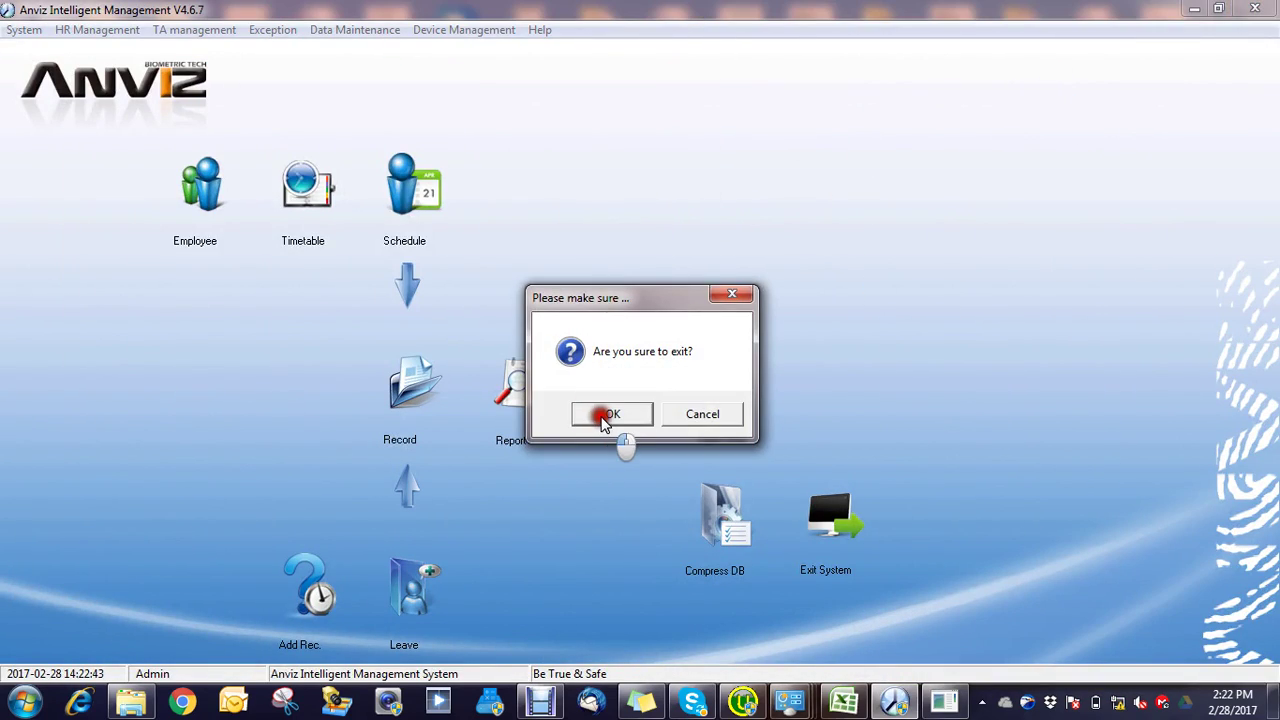
click(607, 416)
click(818, 146)
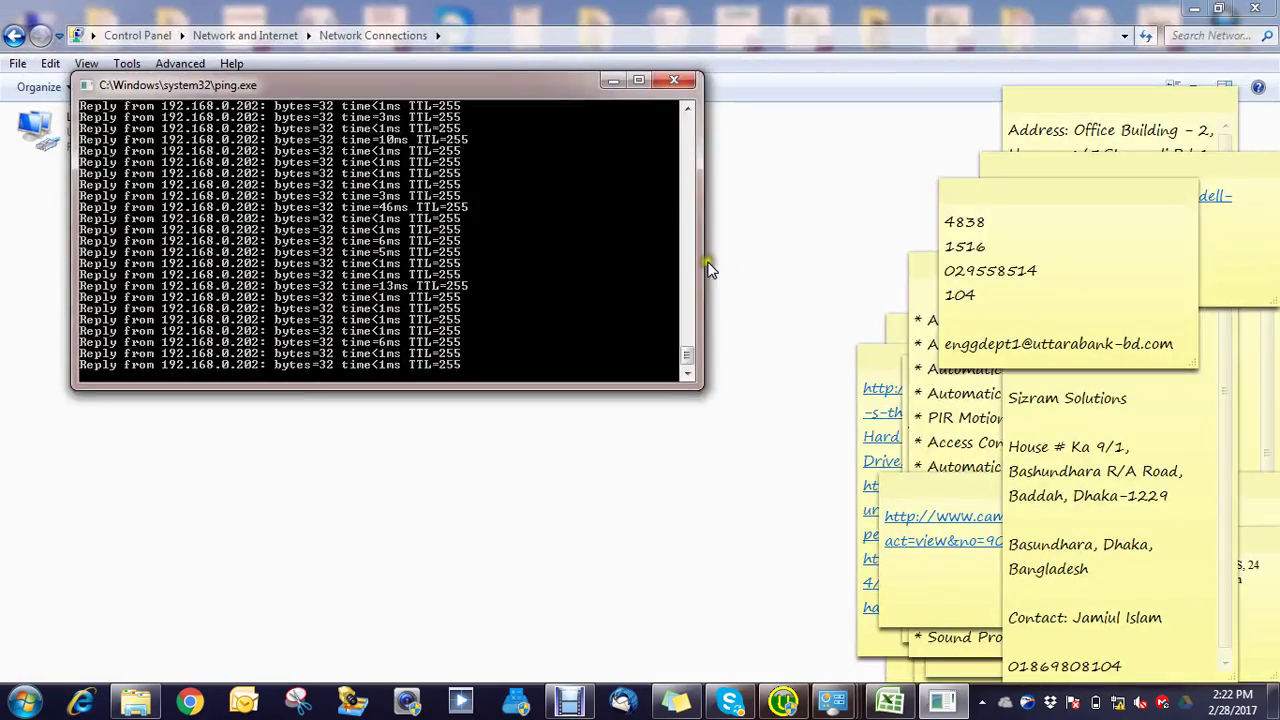
click(862, 234)
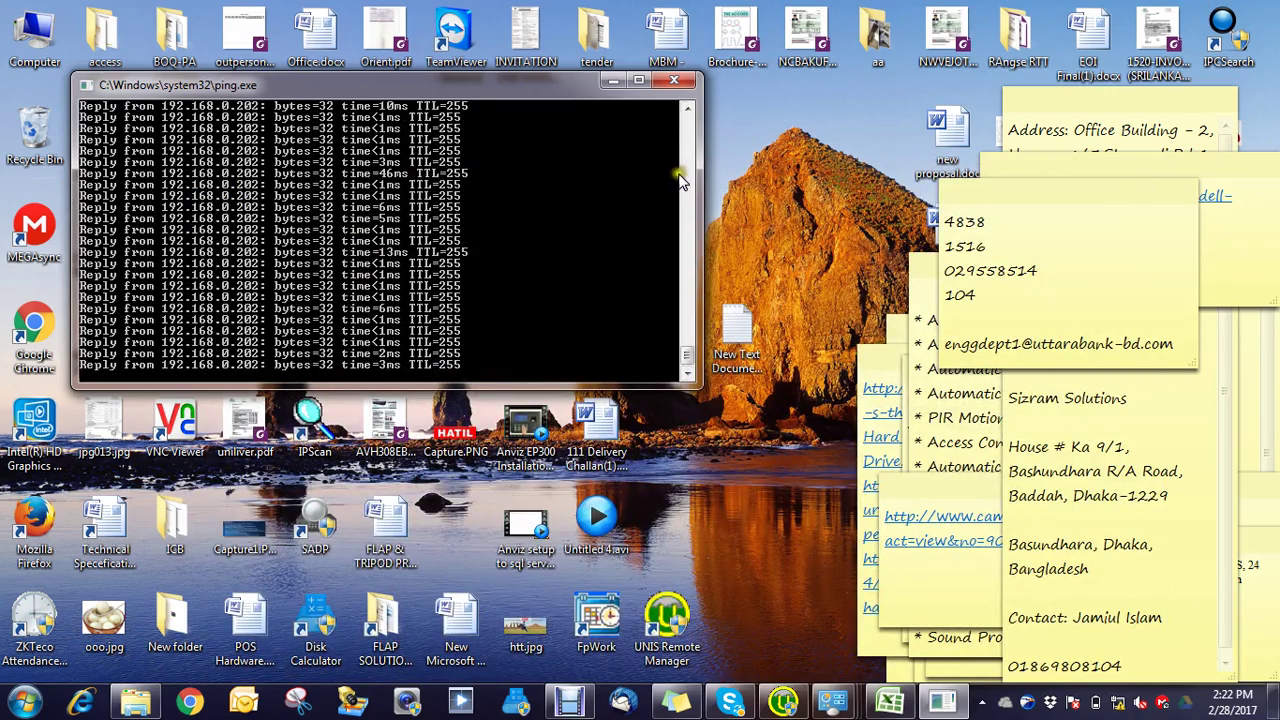
click(613, 81)
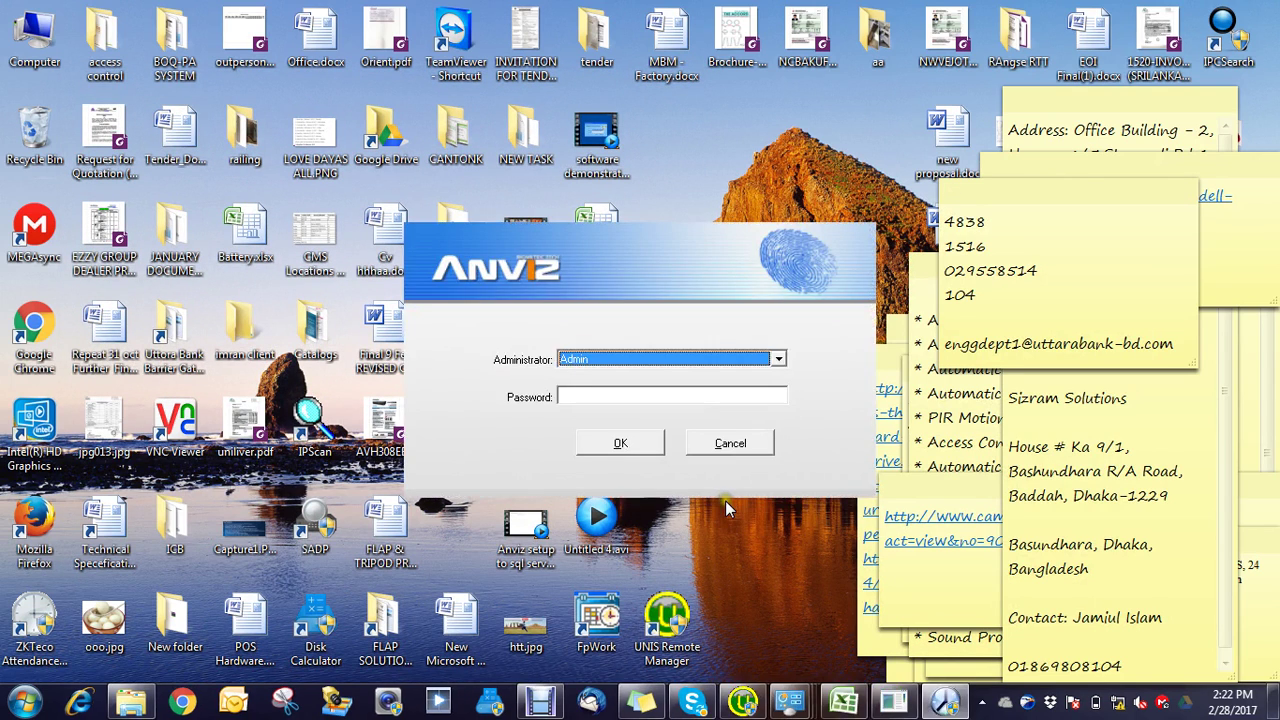
Step: Log in as Admin and launch Device Management > Connect To Time Attendance Device
click(620, 444)
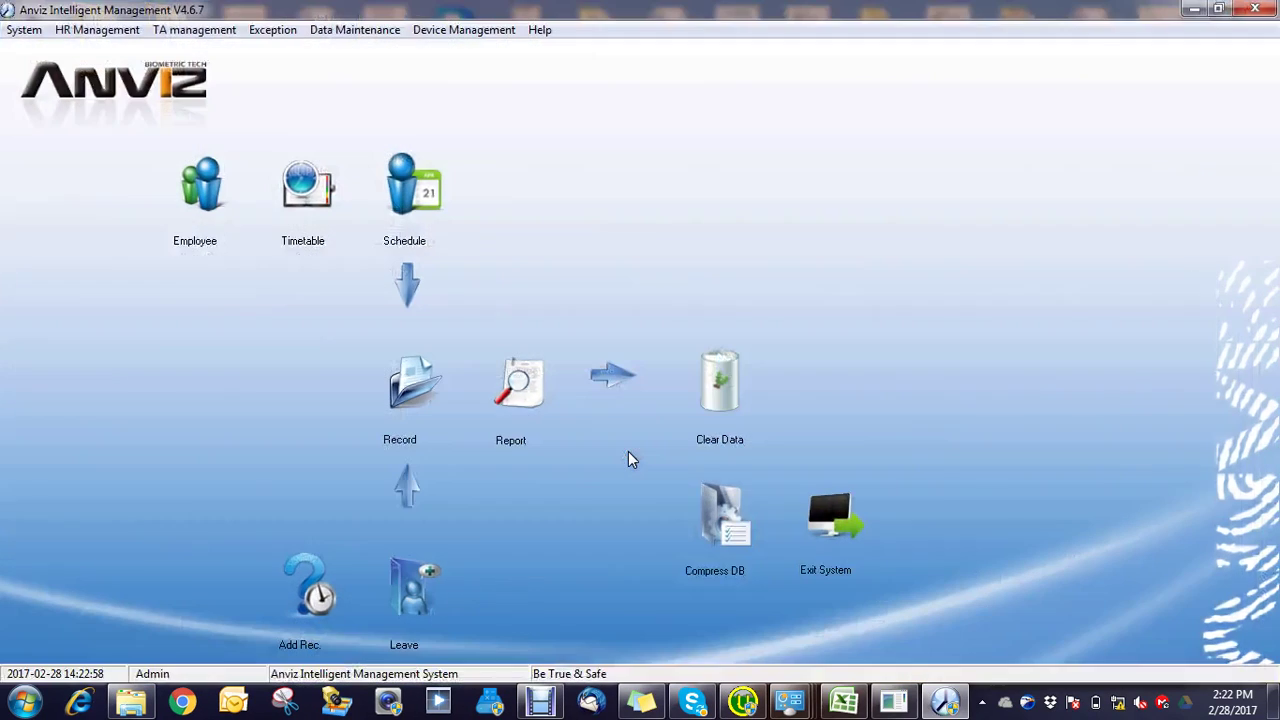
click(428, 31)
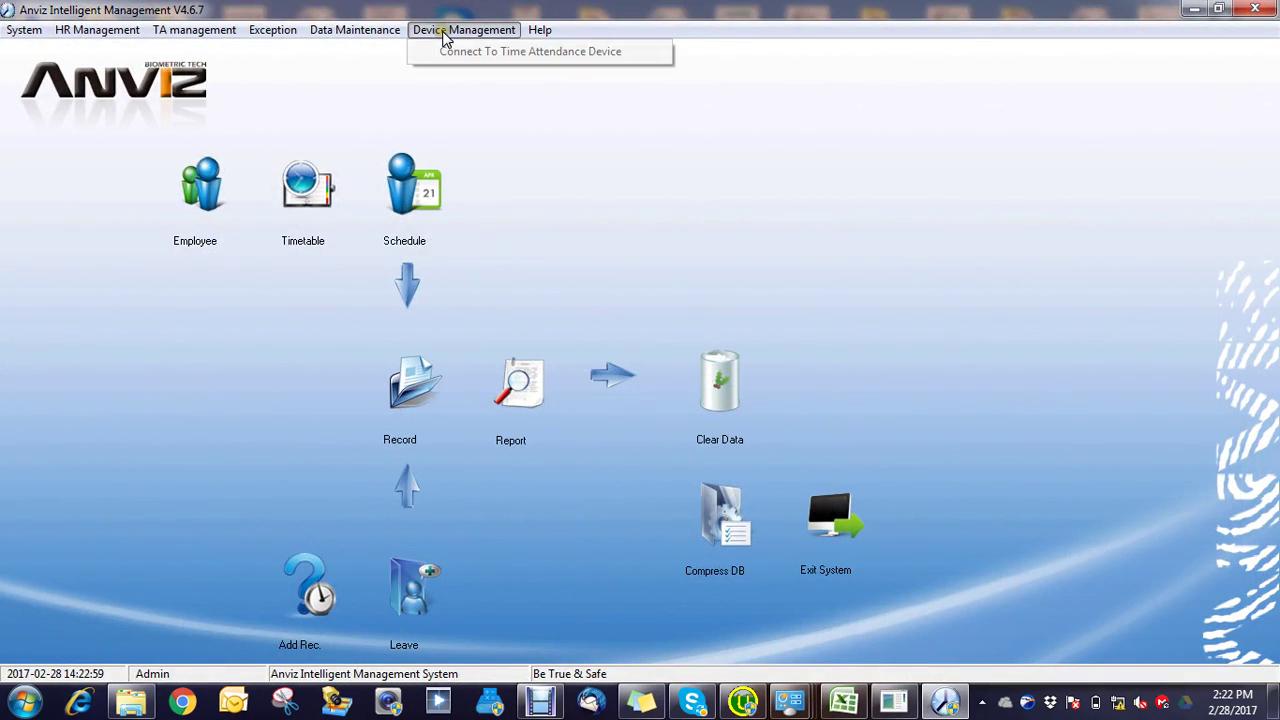
click(490, 52)
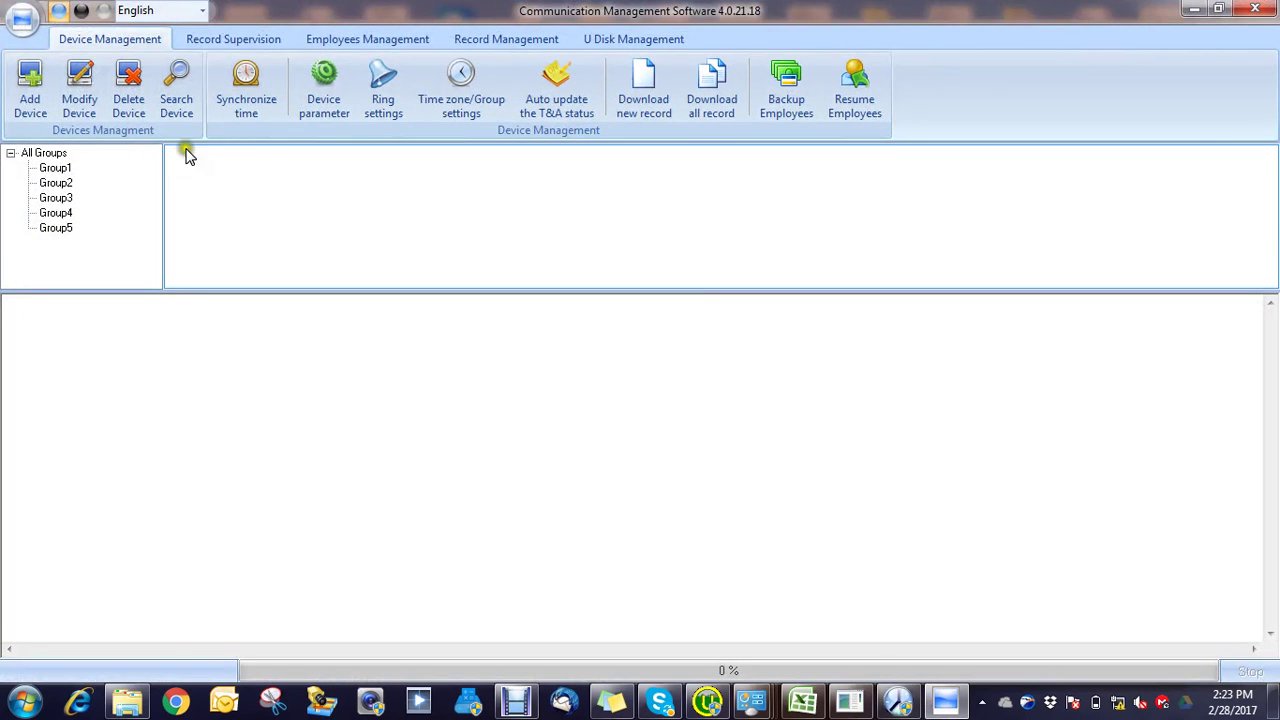
Step: Search the network and add the found T60+N at 192.168.0.202 as device 1[1]
click(852, 702)
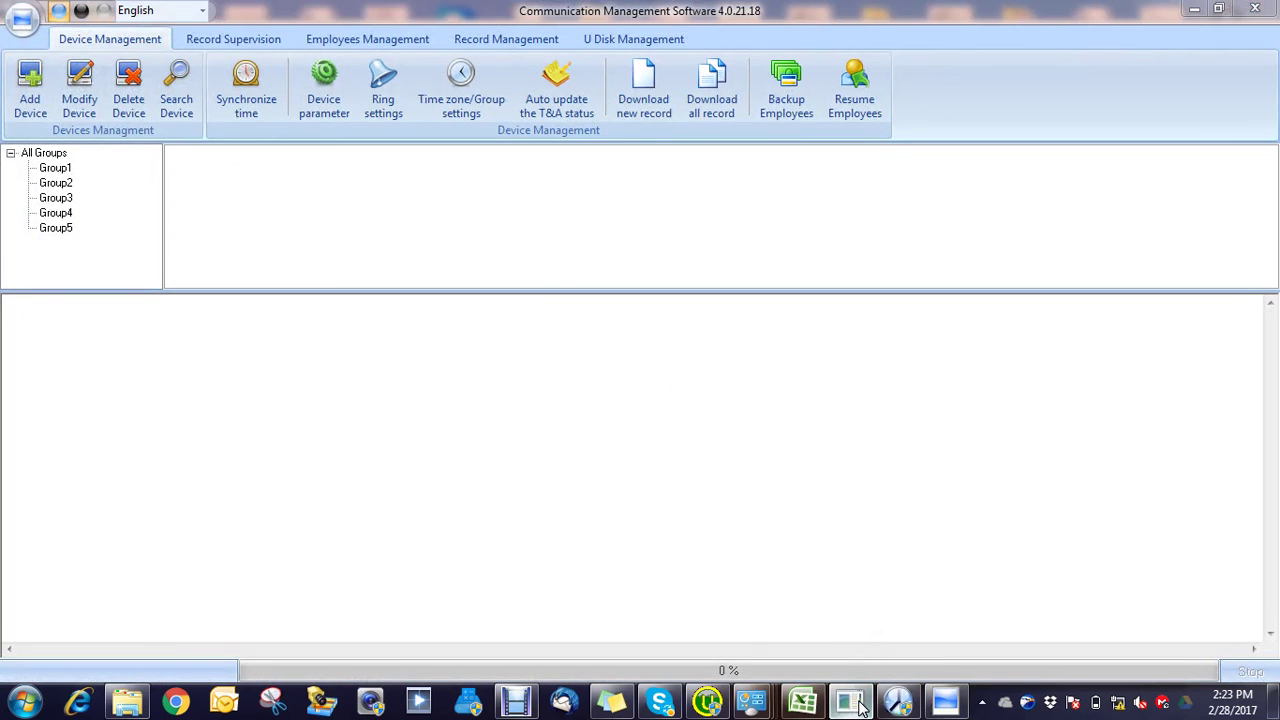
click(860, 705)
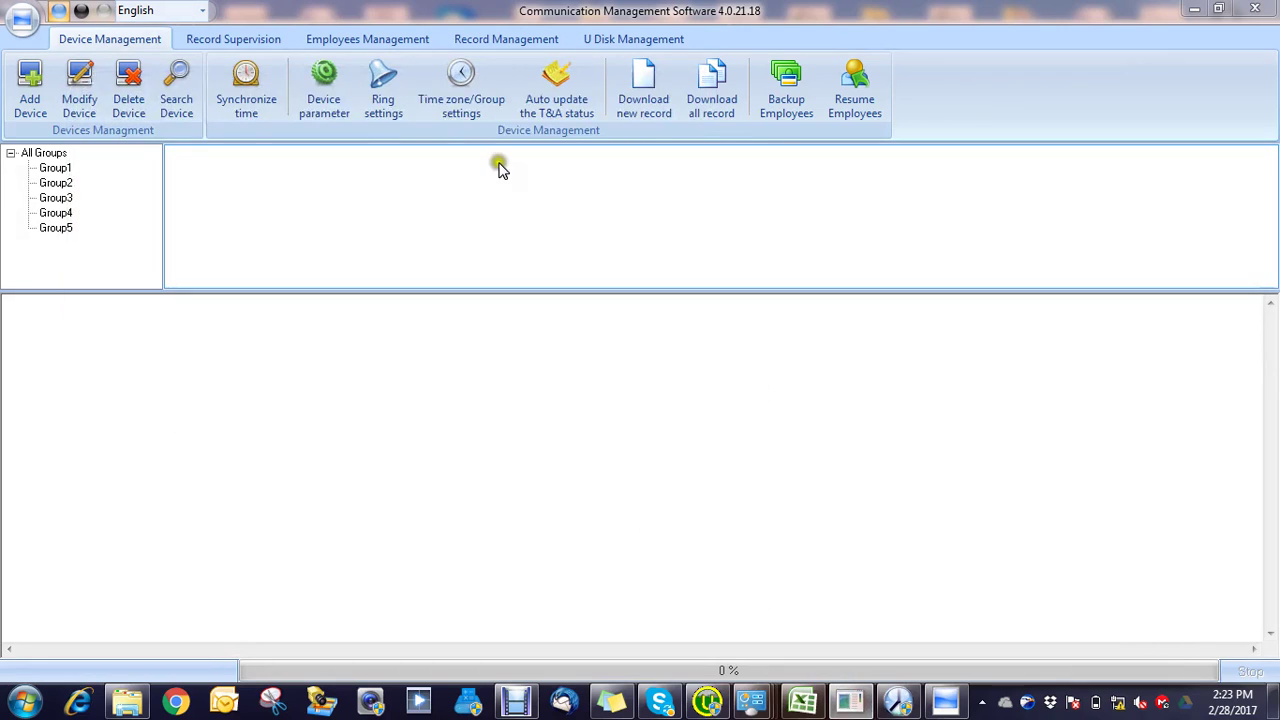
click(180, 96)
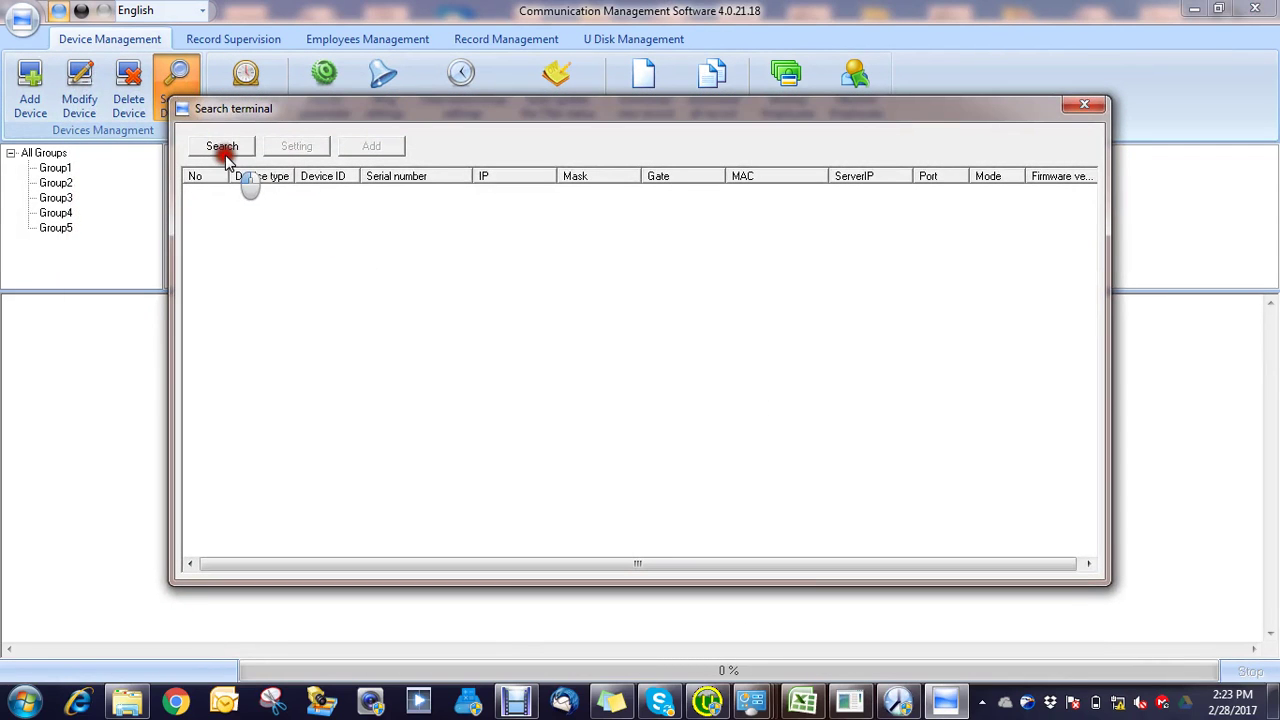
click(223, 147)
click(286, 196)
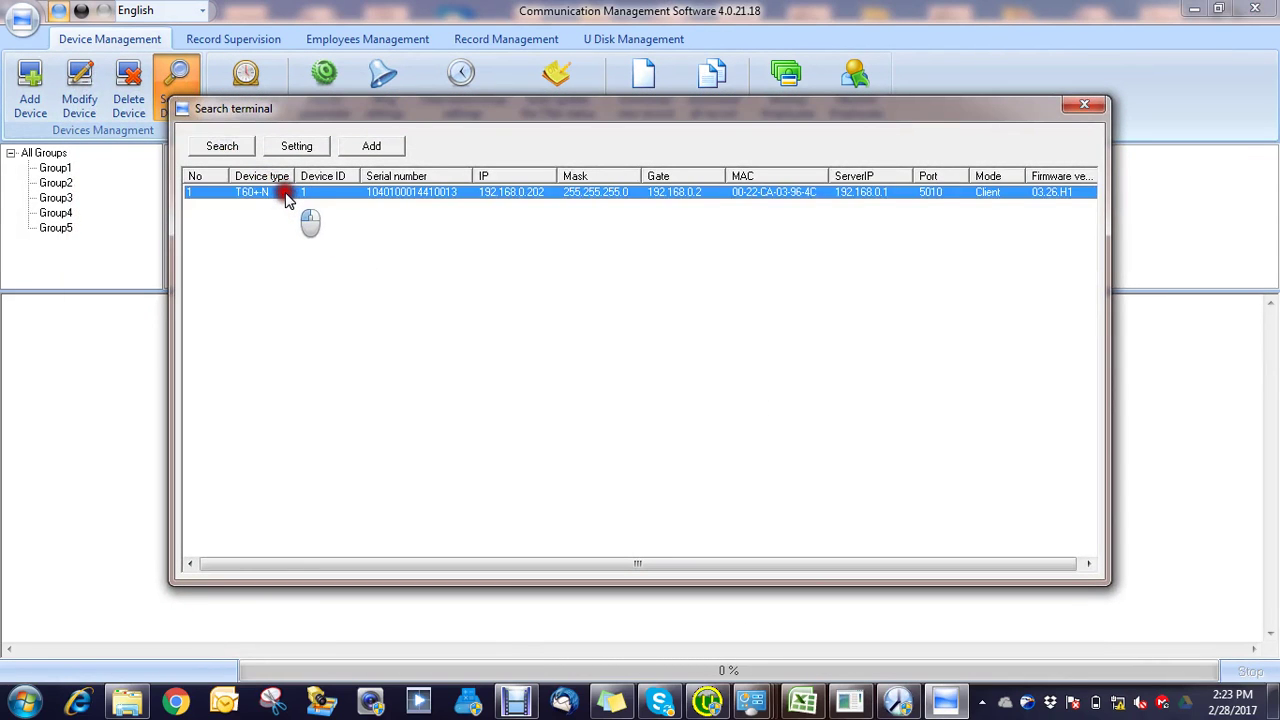
click(362, 146)
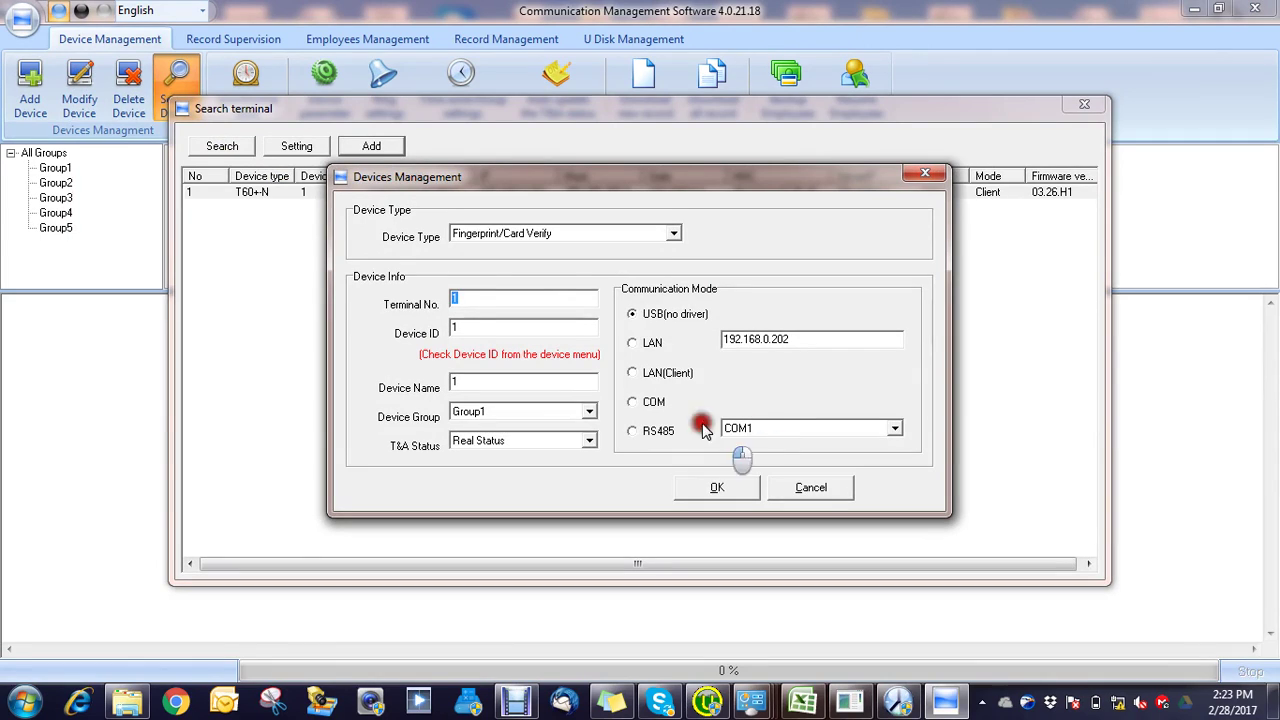
click(738, 490)
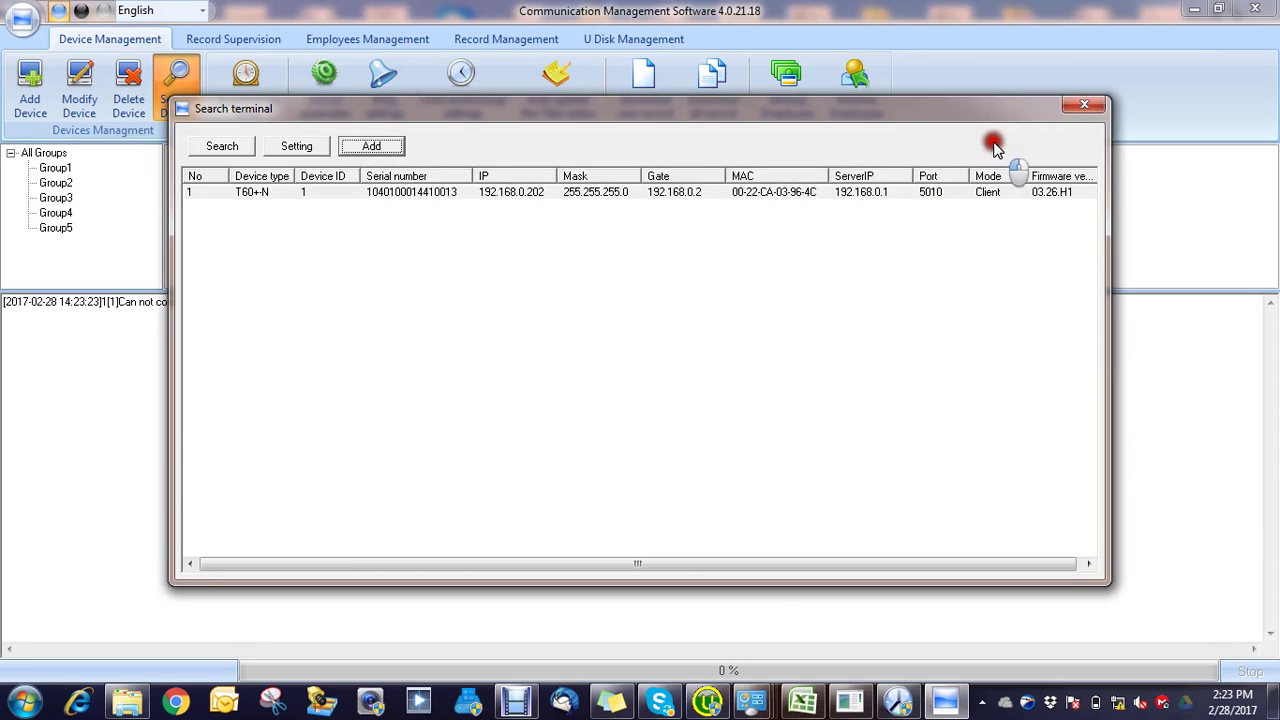
click(1084, 104)
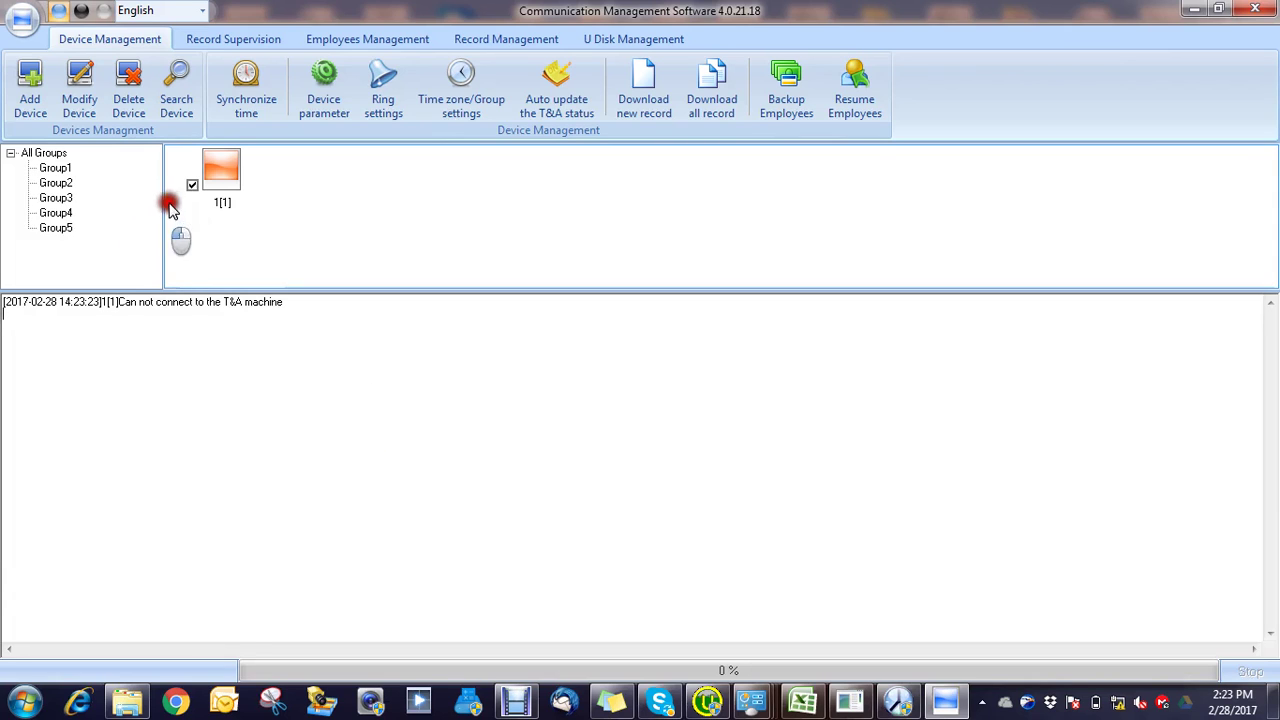
Step: Delete device 1[1] from the device list
click(227, 201)
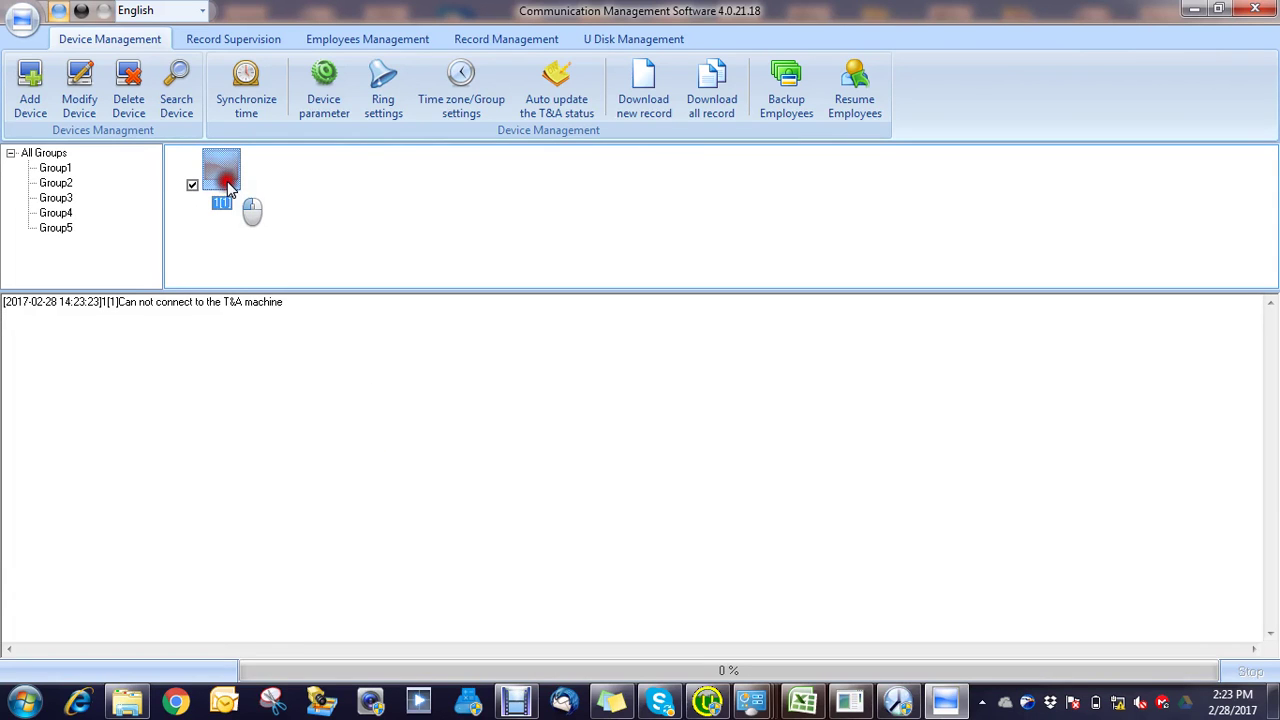
click(128, 95)
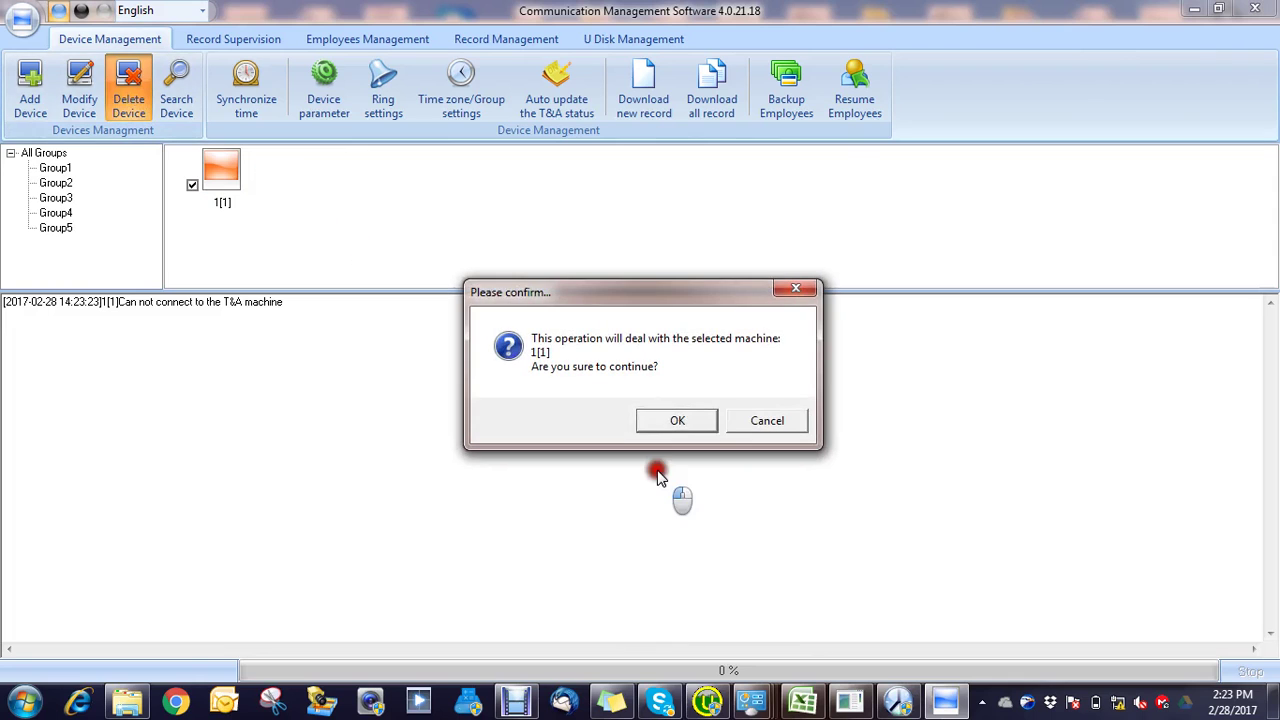
click(670, 419)
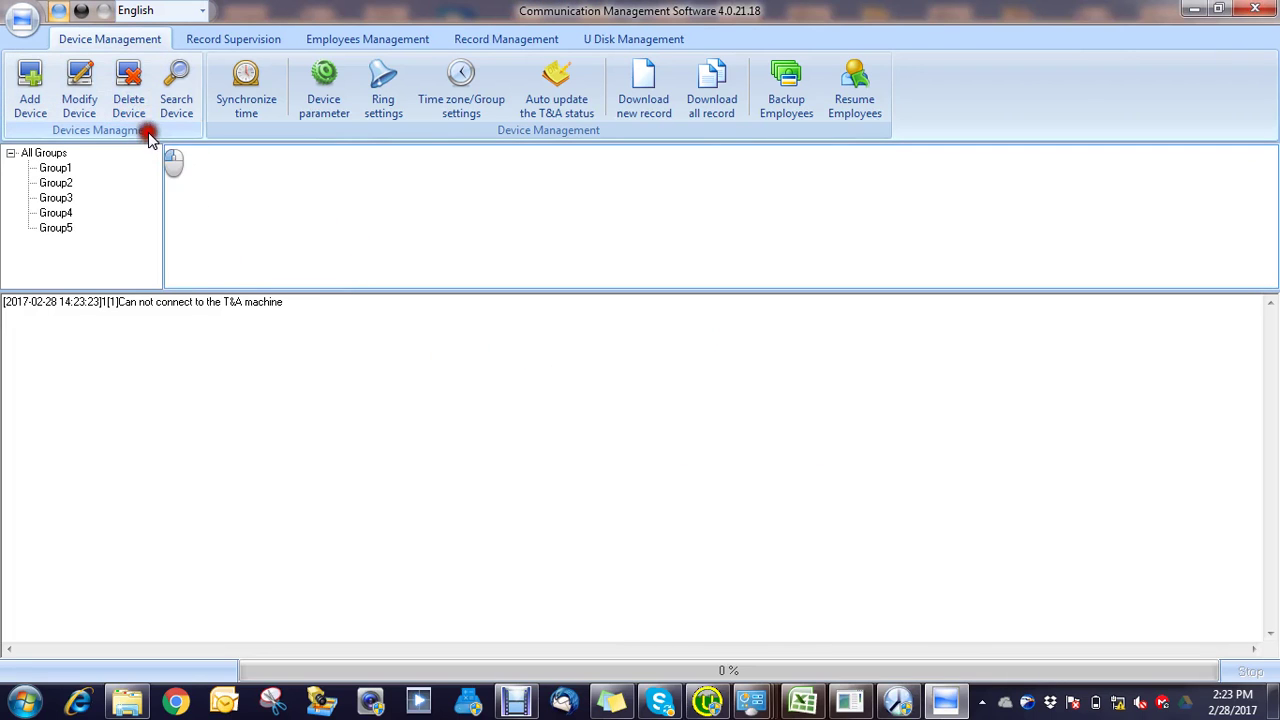
Step: Search again and re-add the T60+N at 192.168.0.202 over LAN, then close the search
click(175, 92)
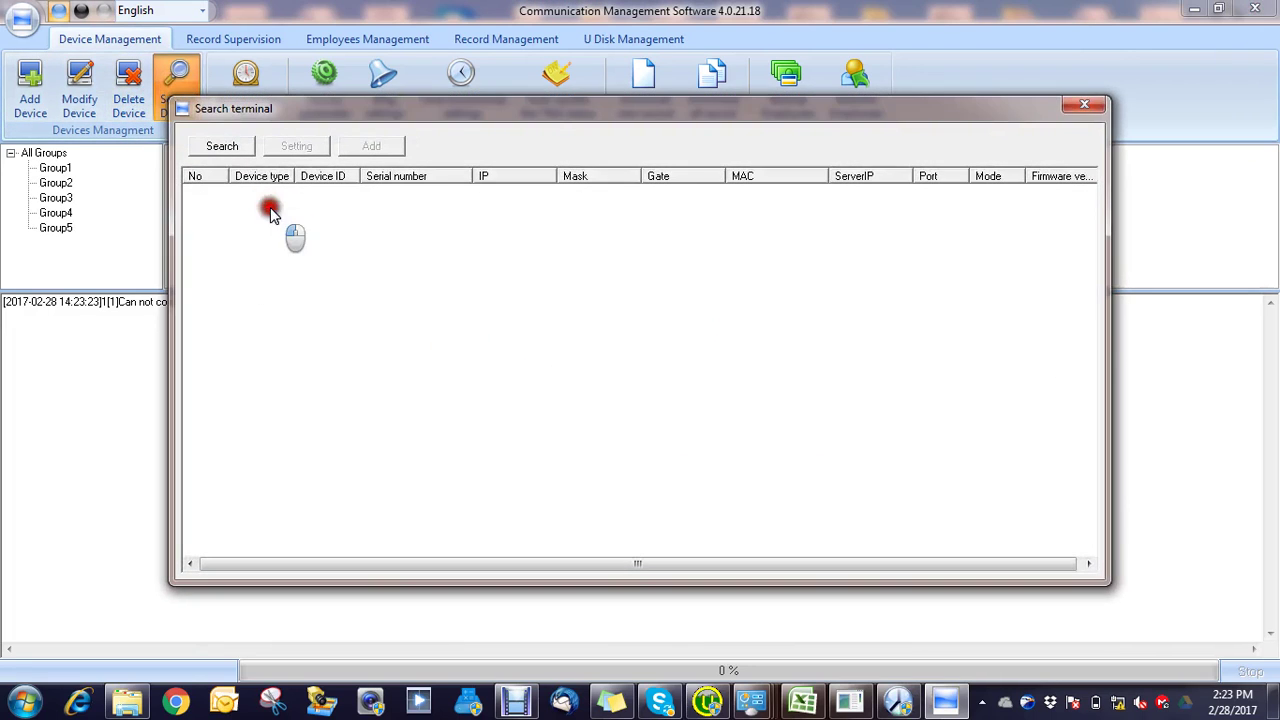
click(220, 146)
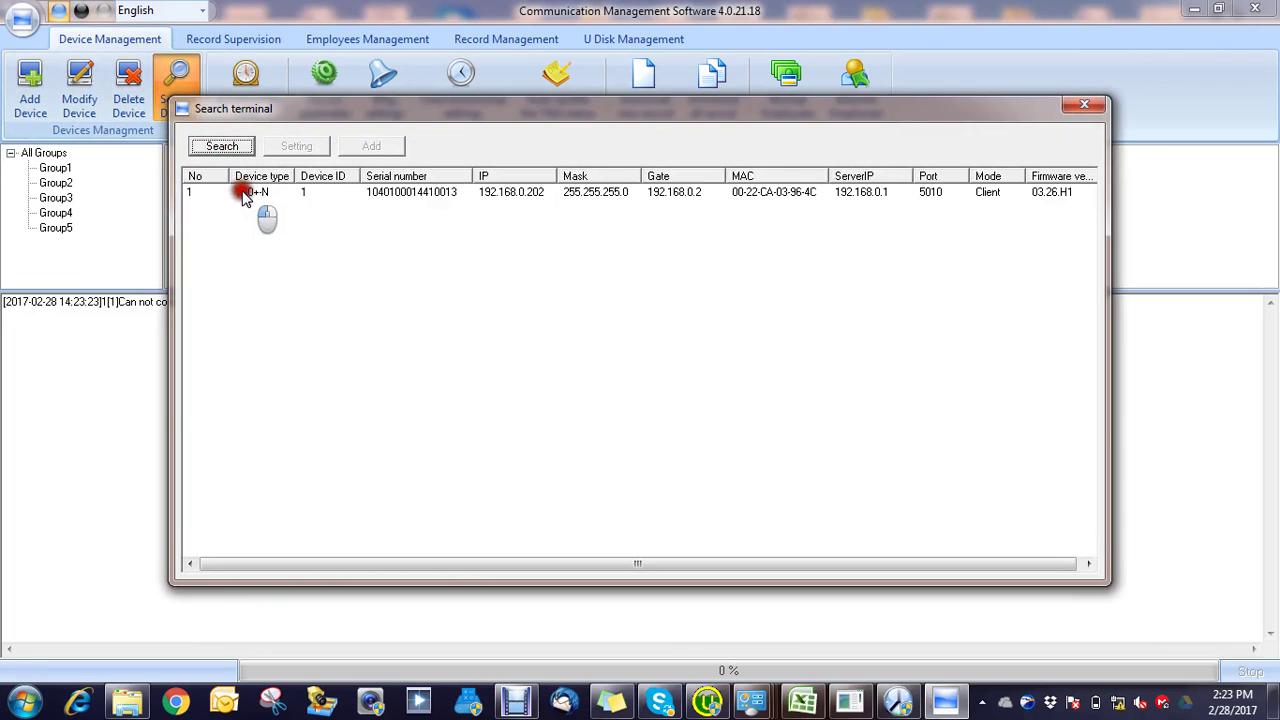
click(249, 193)
click(368, 146)
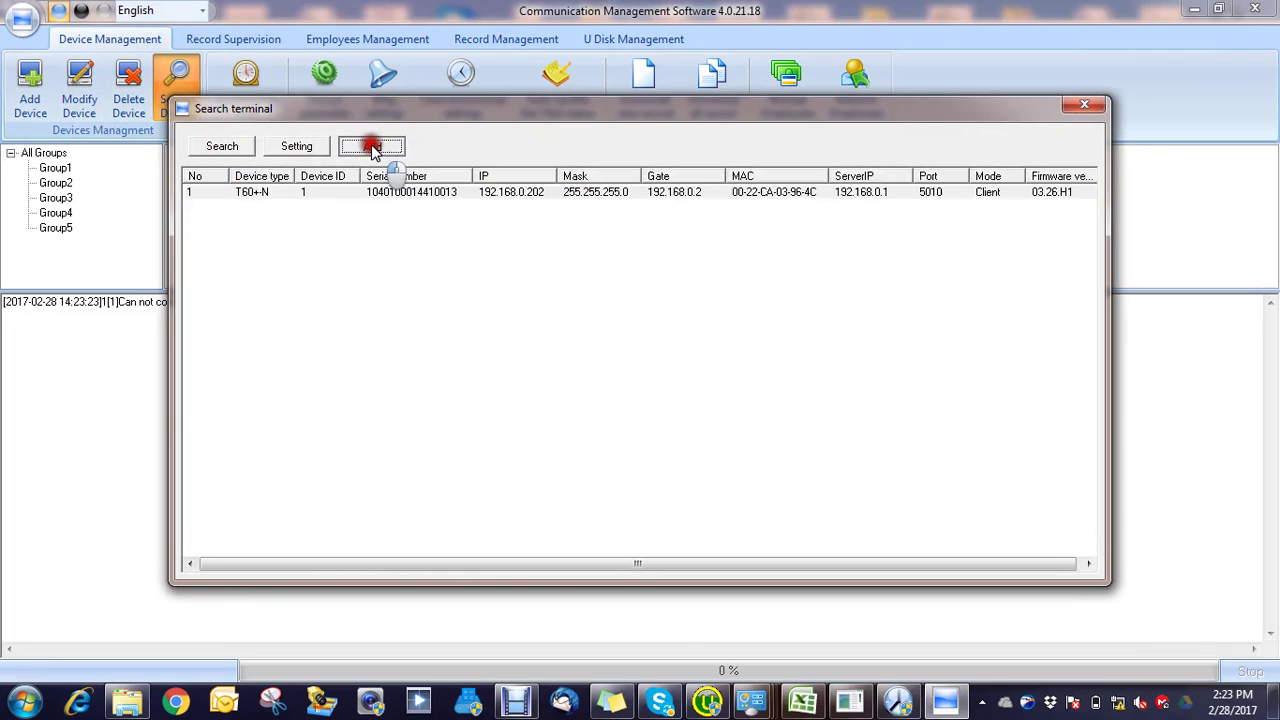
click(668, 344)
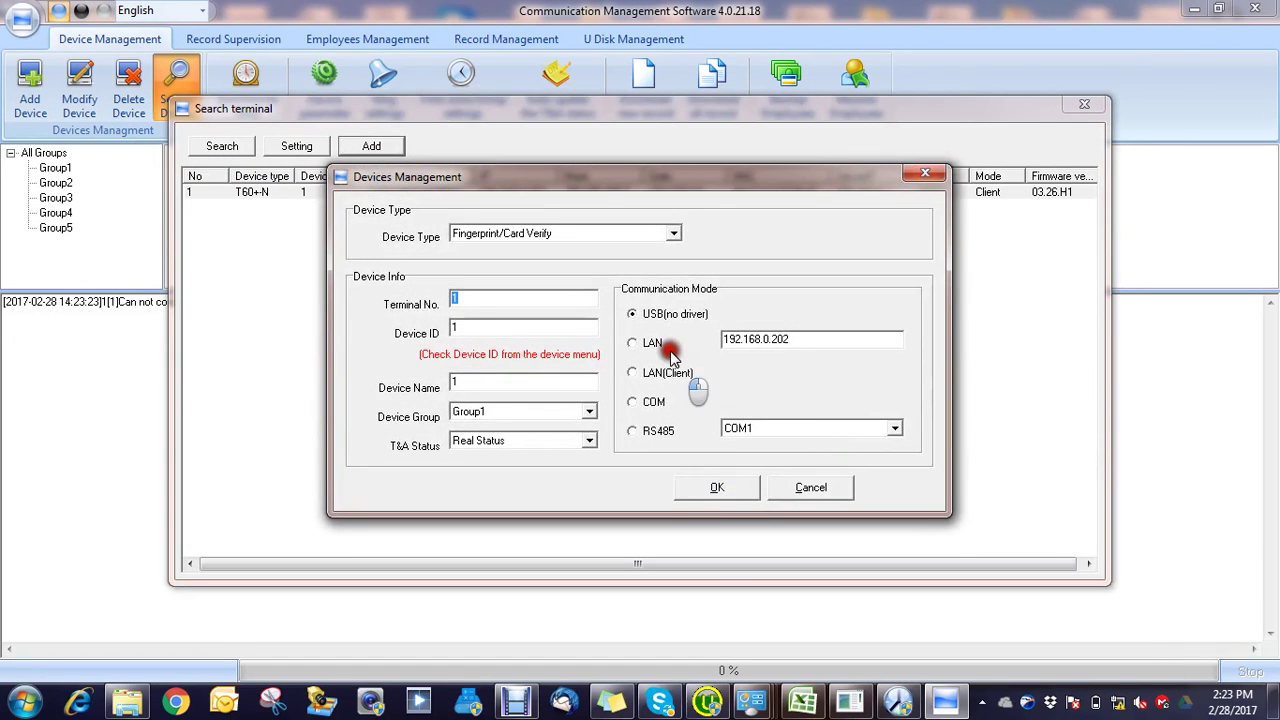
click(726, 484)
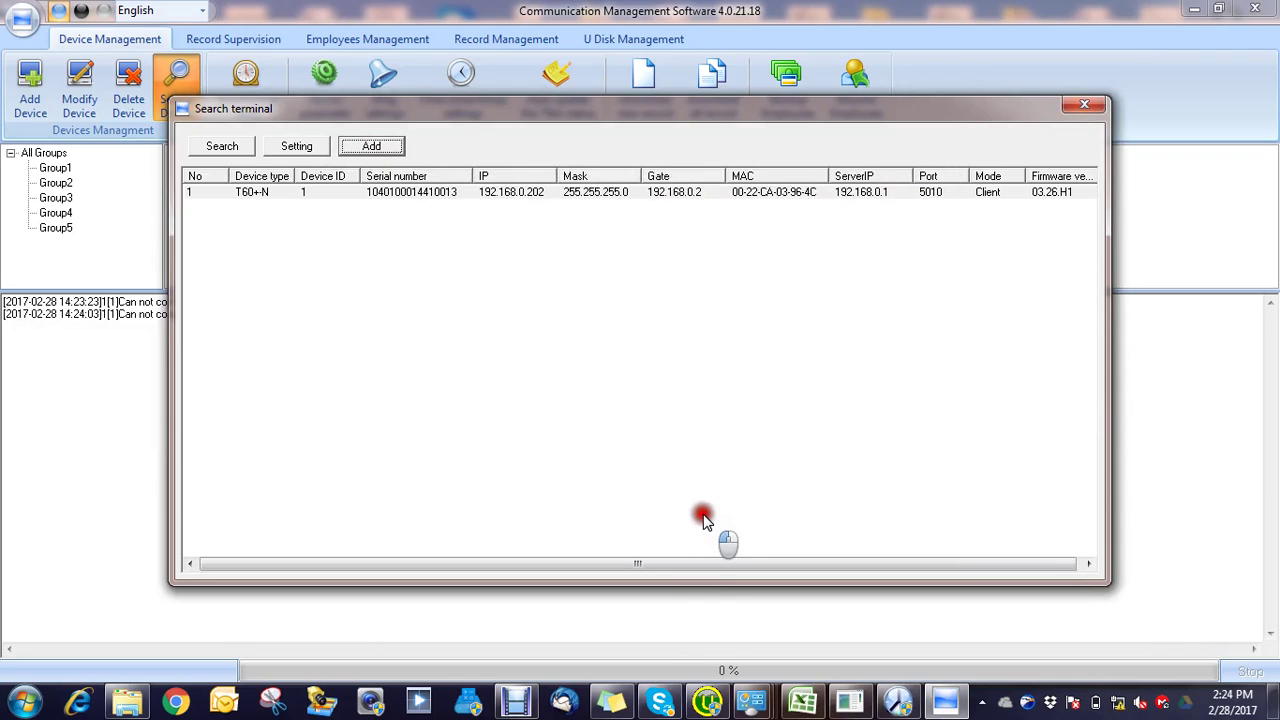
click(850, 700)
click(927, 378)
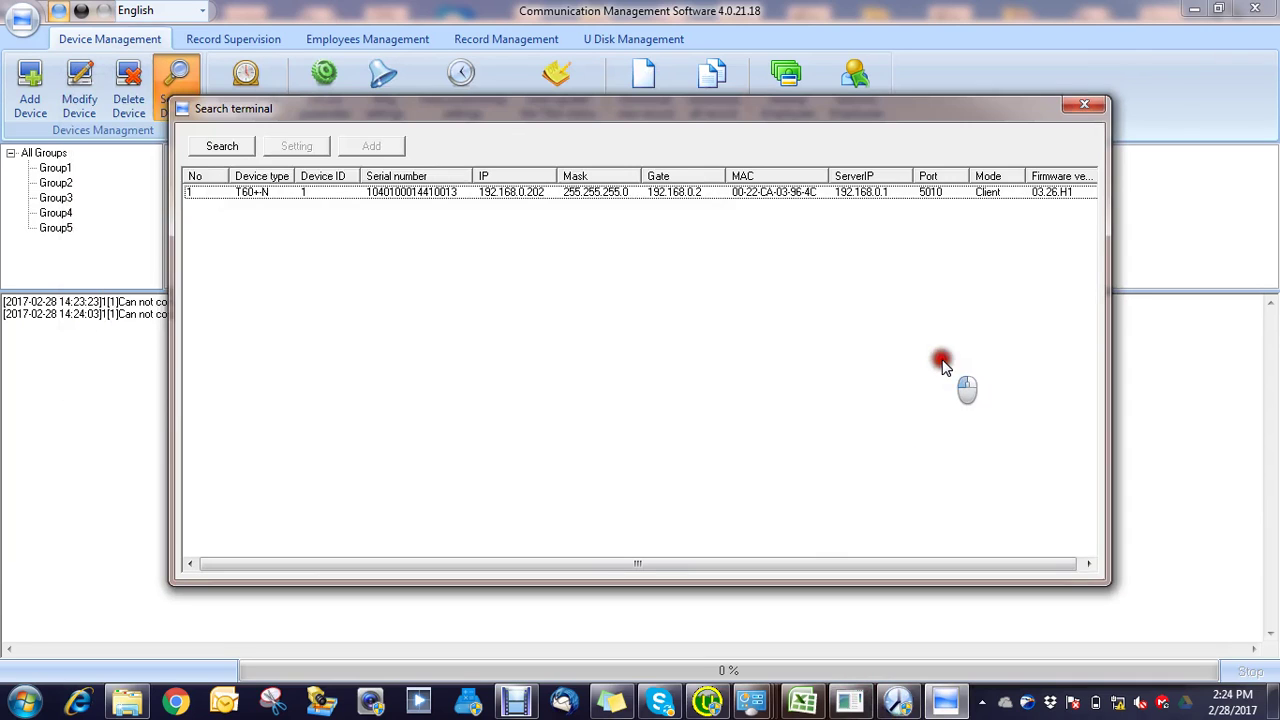
click(1091, 107)
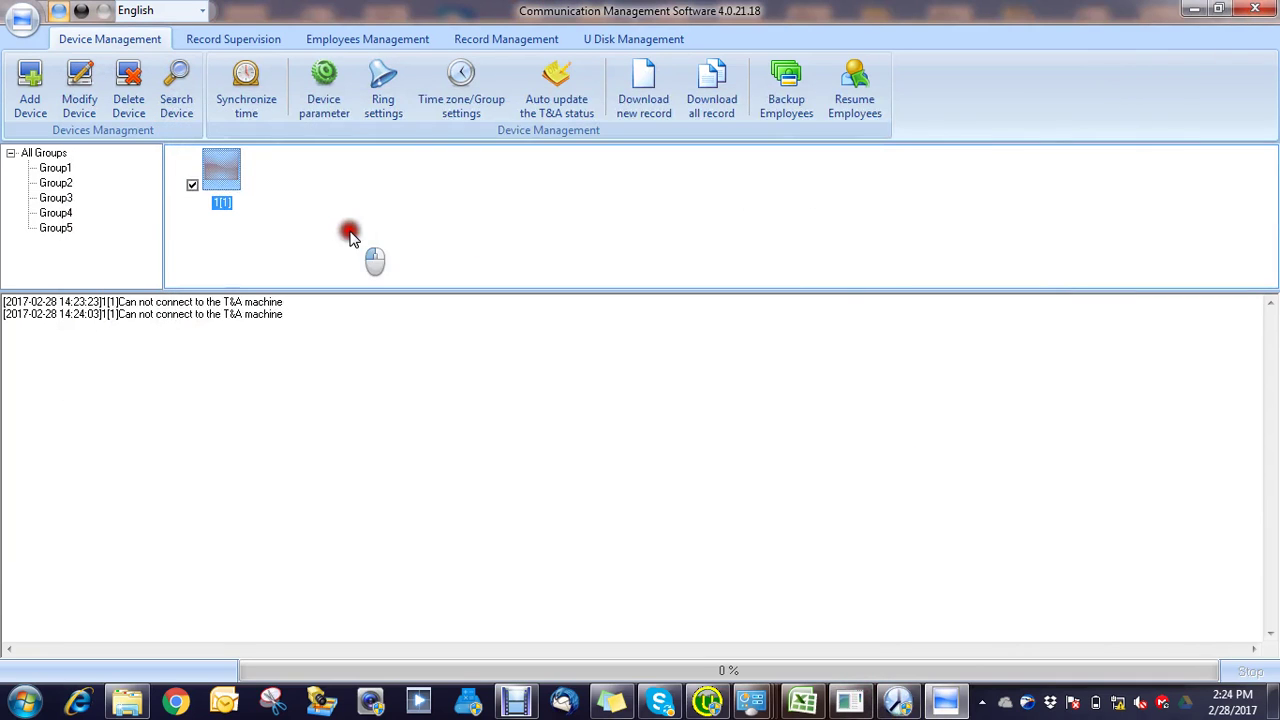
Step: Switch the found T60+N's network mode from Client to Server, apply it, and search again
click(185, 80)
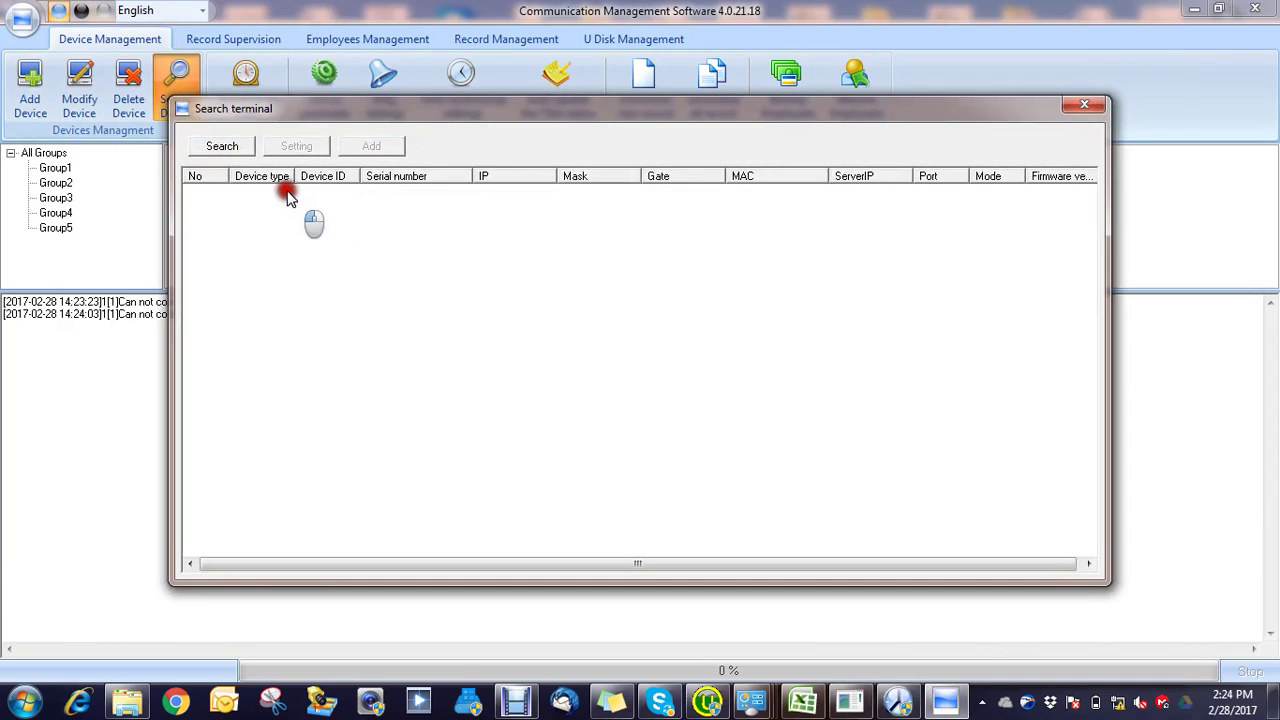
click(222, 147)
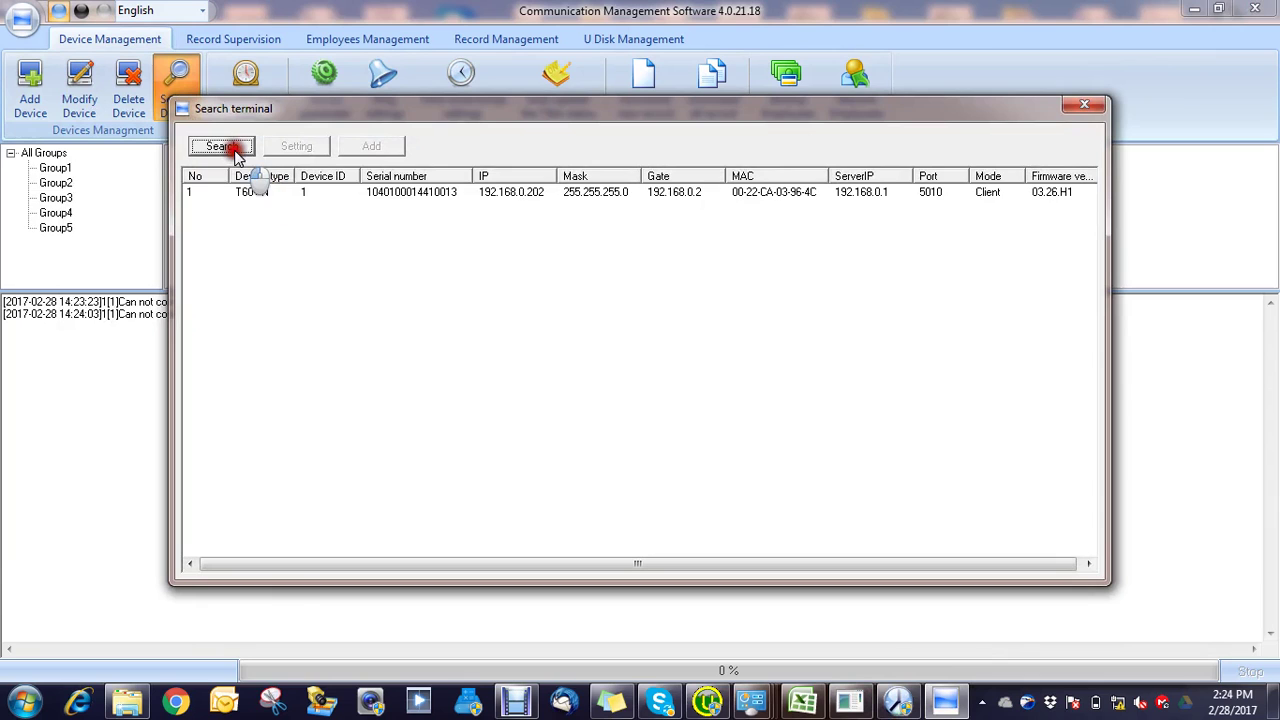
click(259, 196)
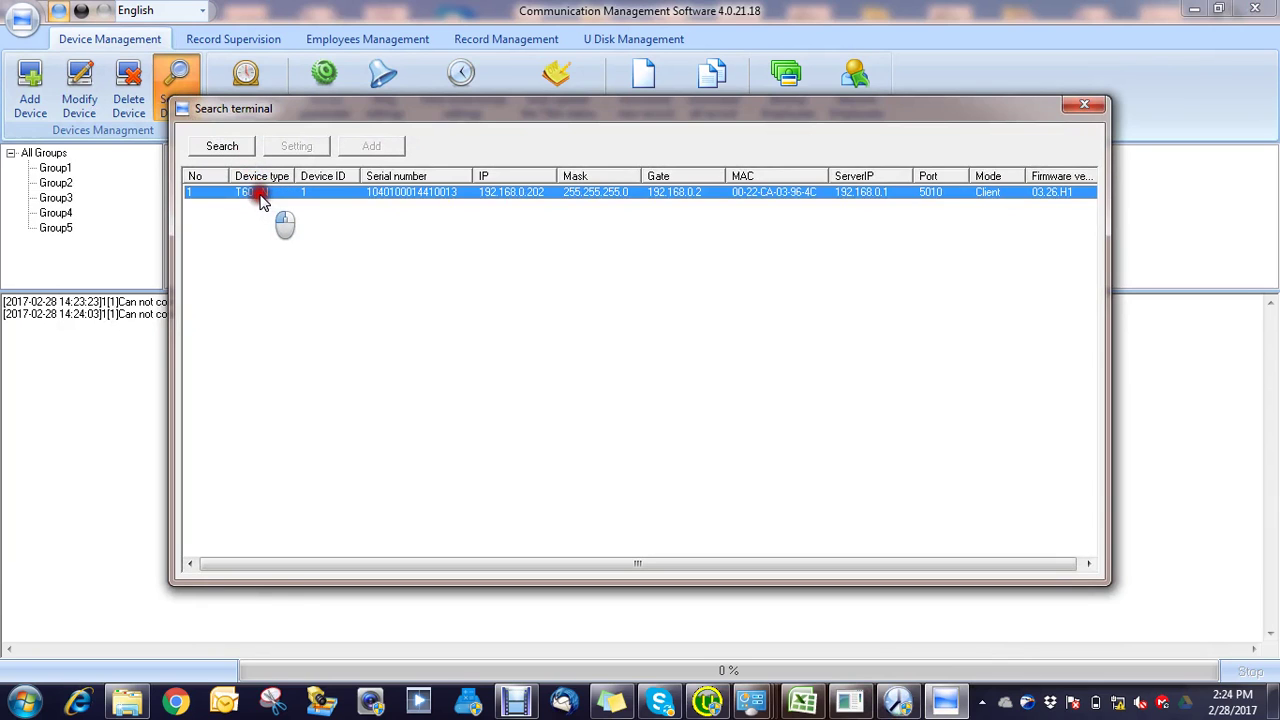
double_click(259, 196)
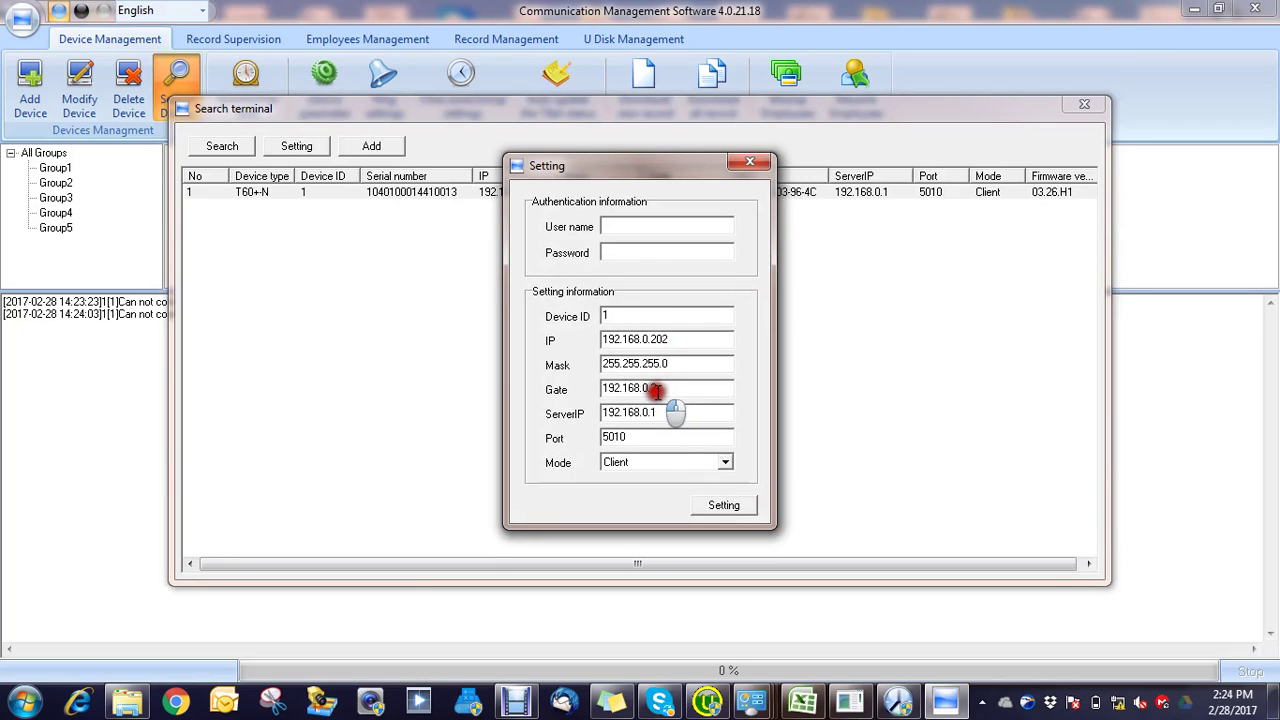
click(724, 463)
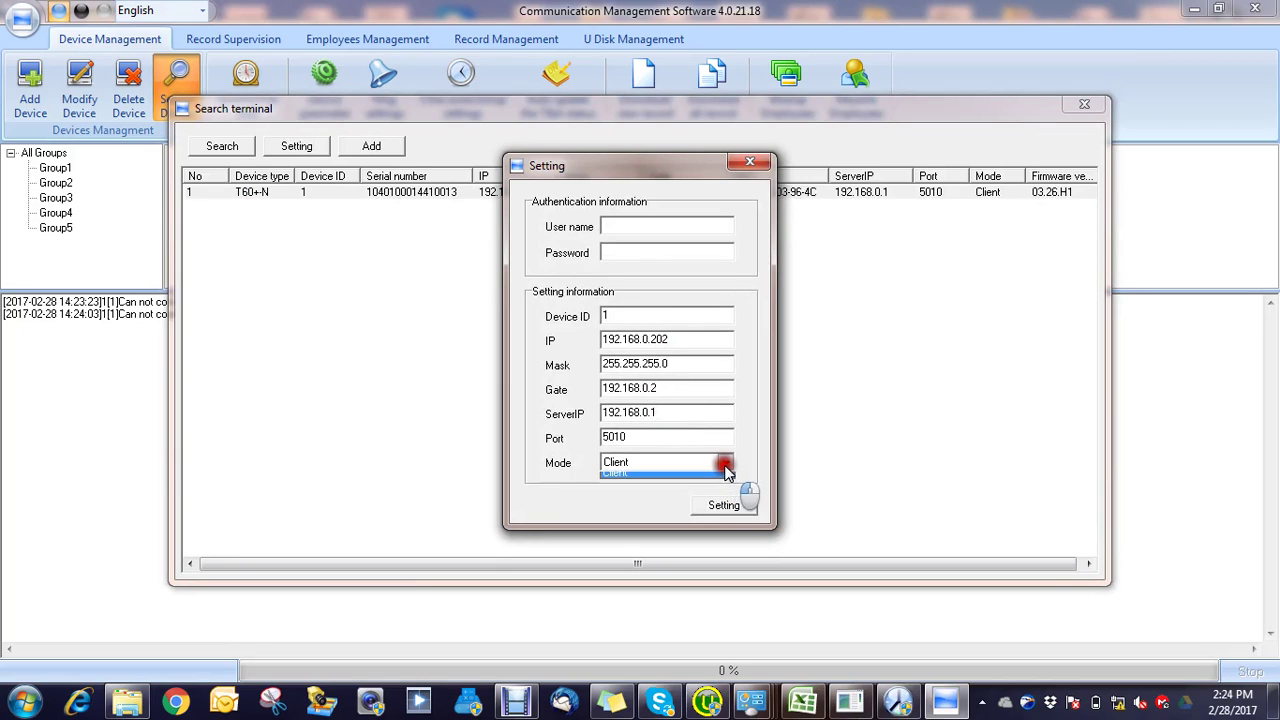
click(688, 477)
click(700, 506)
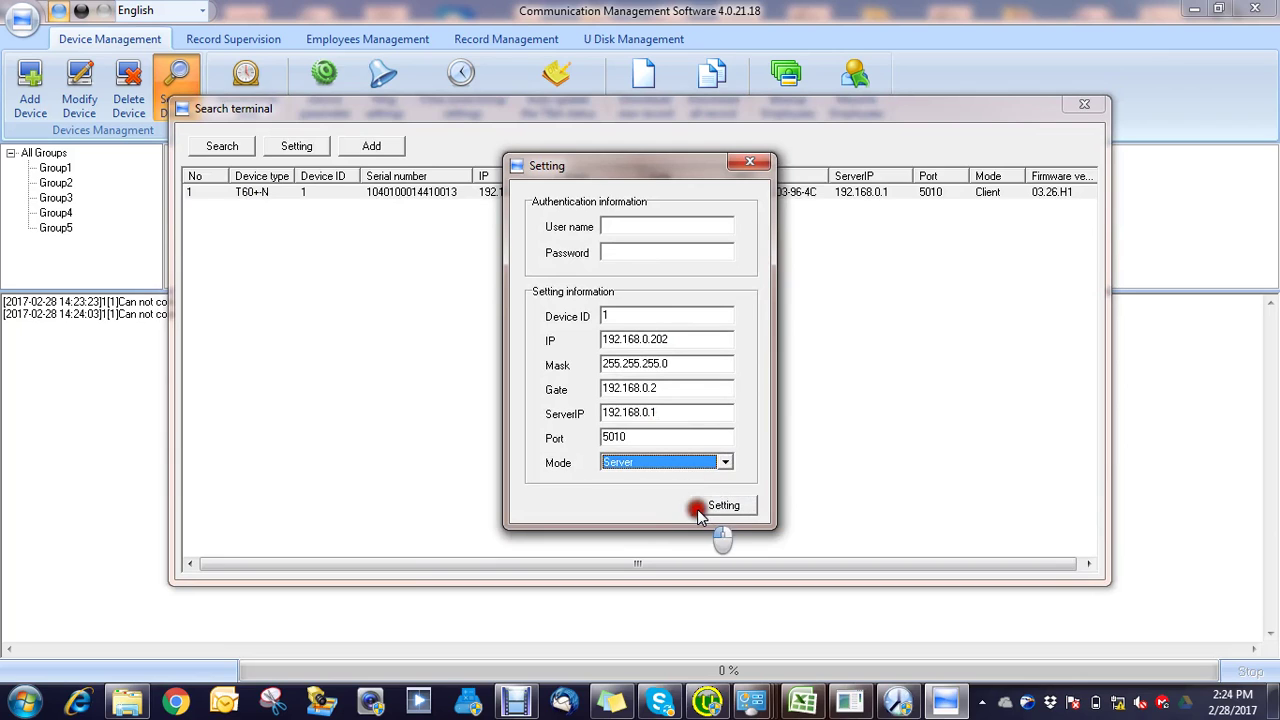
click(750, 162)
click(550, 304)
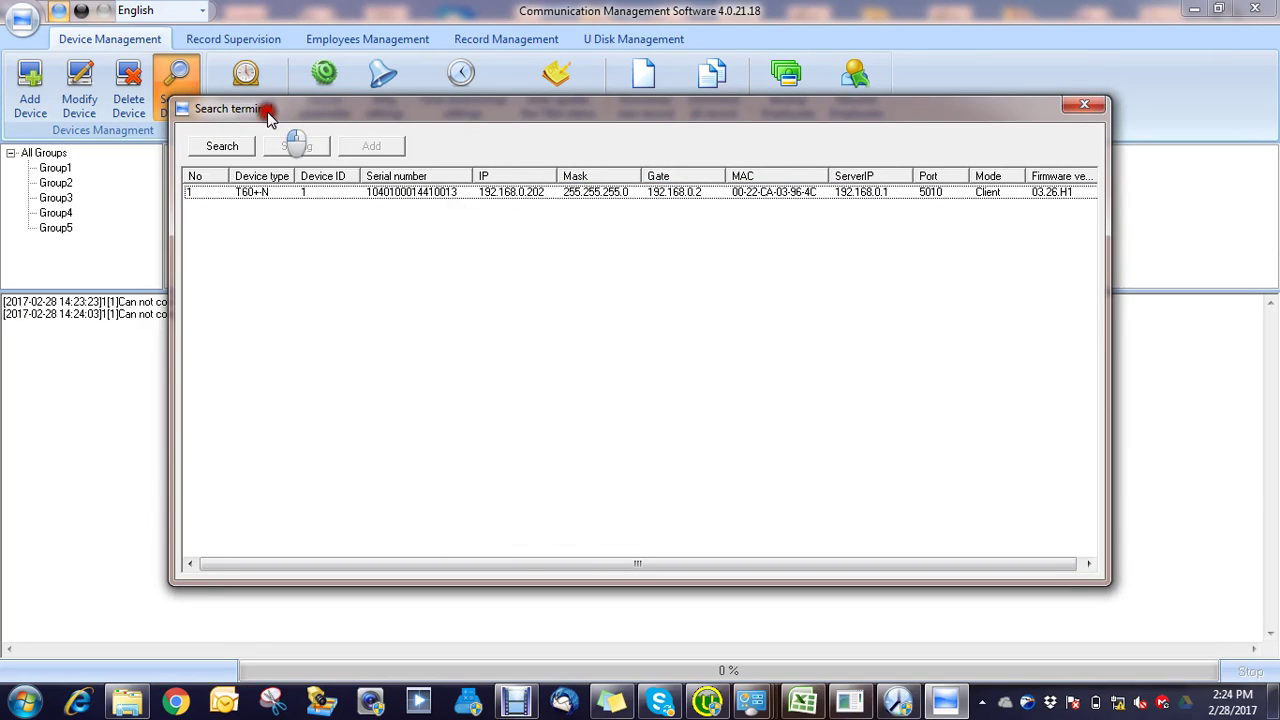
click(226, 149)
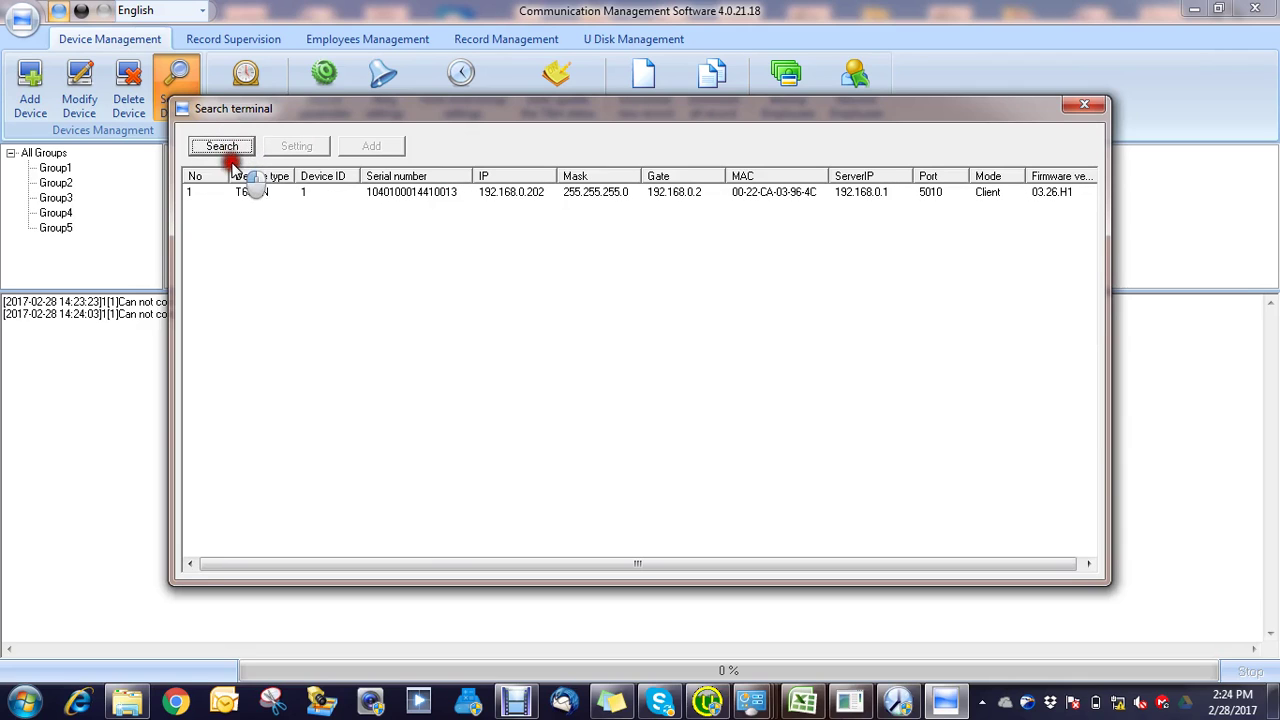
Step: Try adding the T60+N again, dismiss the already-exists warning, and cancel the duplicate
click(242, 190)
click(364, 146)
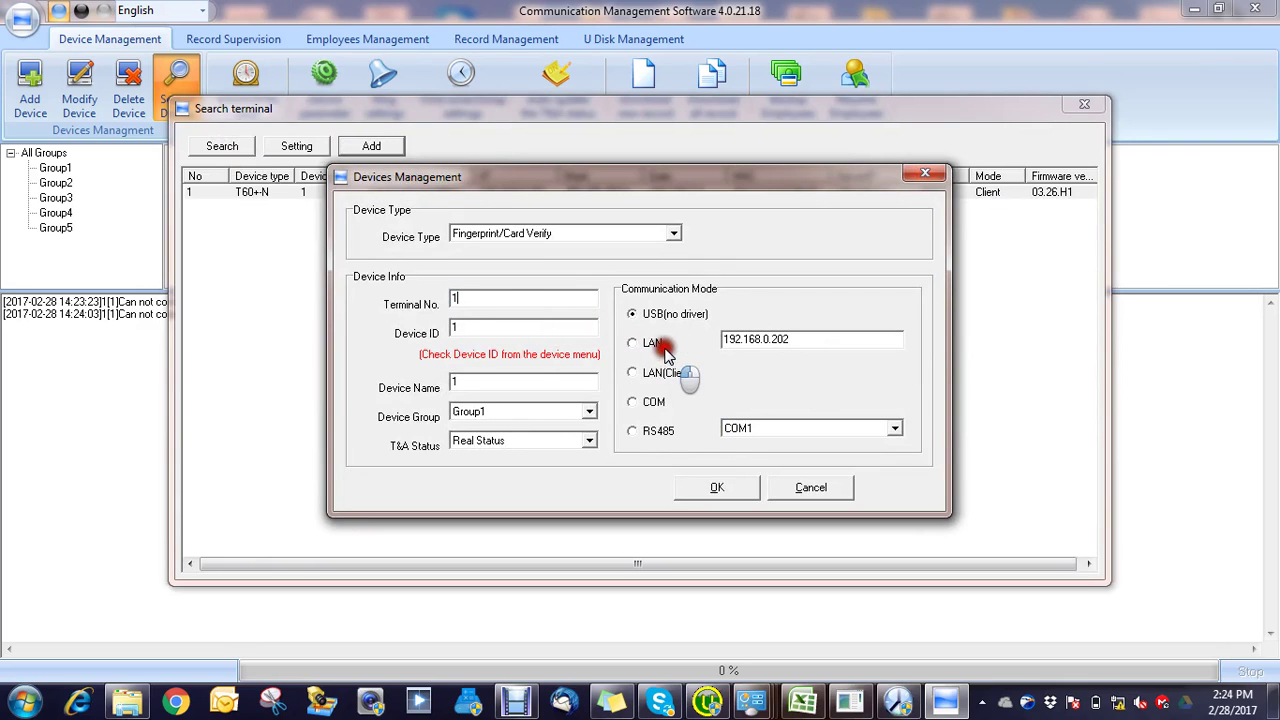
click(724, 489)
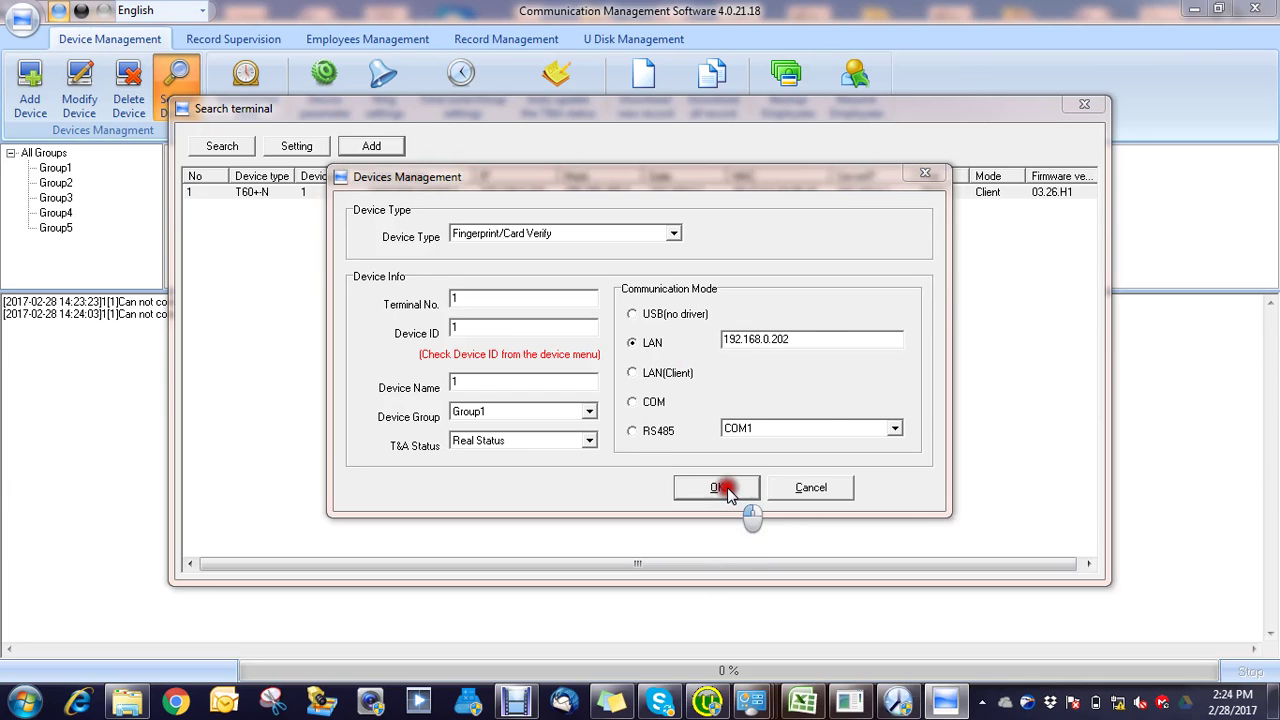
click(775, 412)
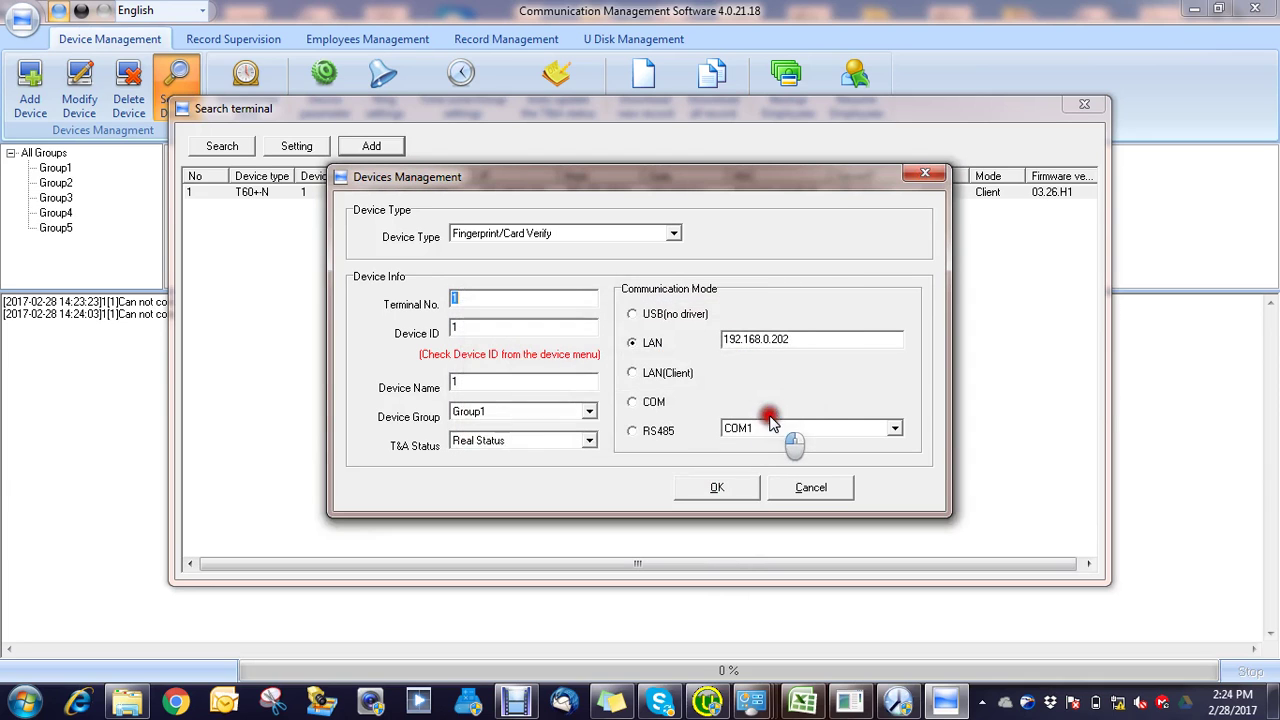
click(923, 174)
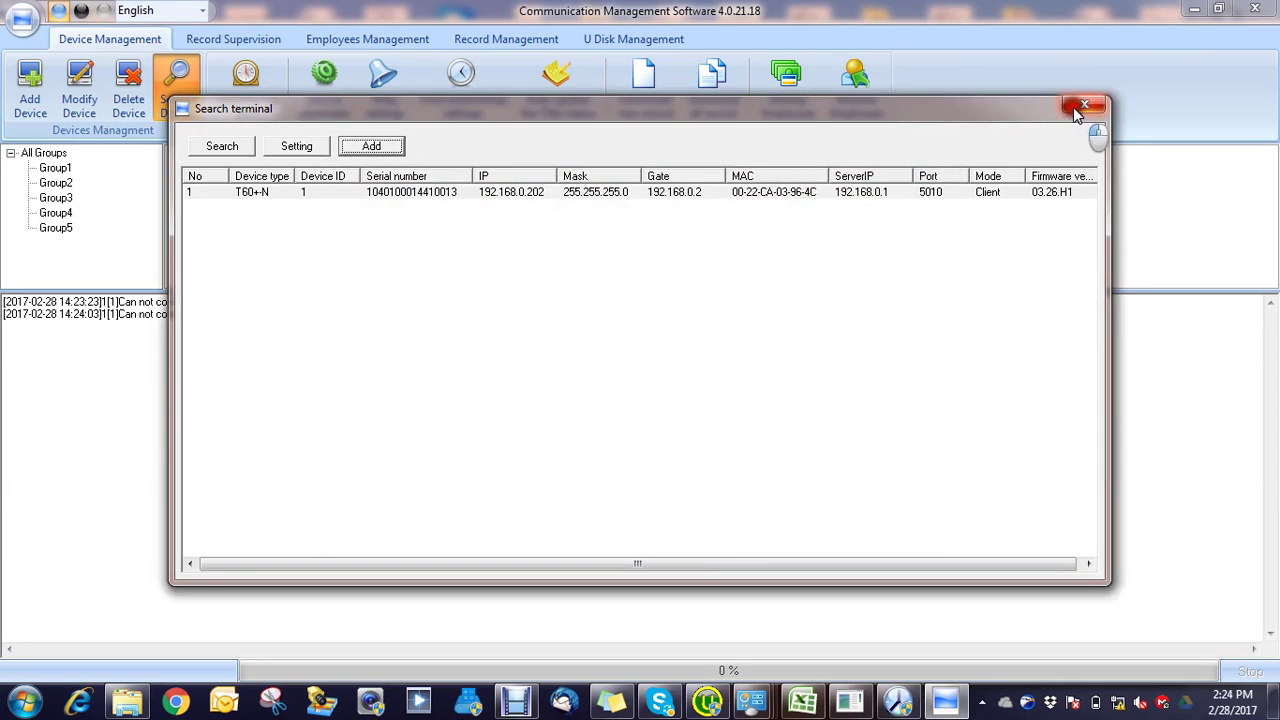
click(1073, 107)
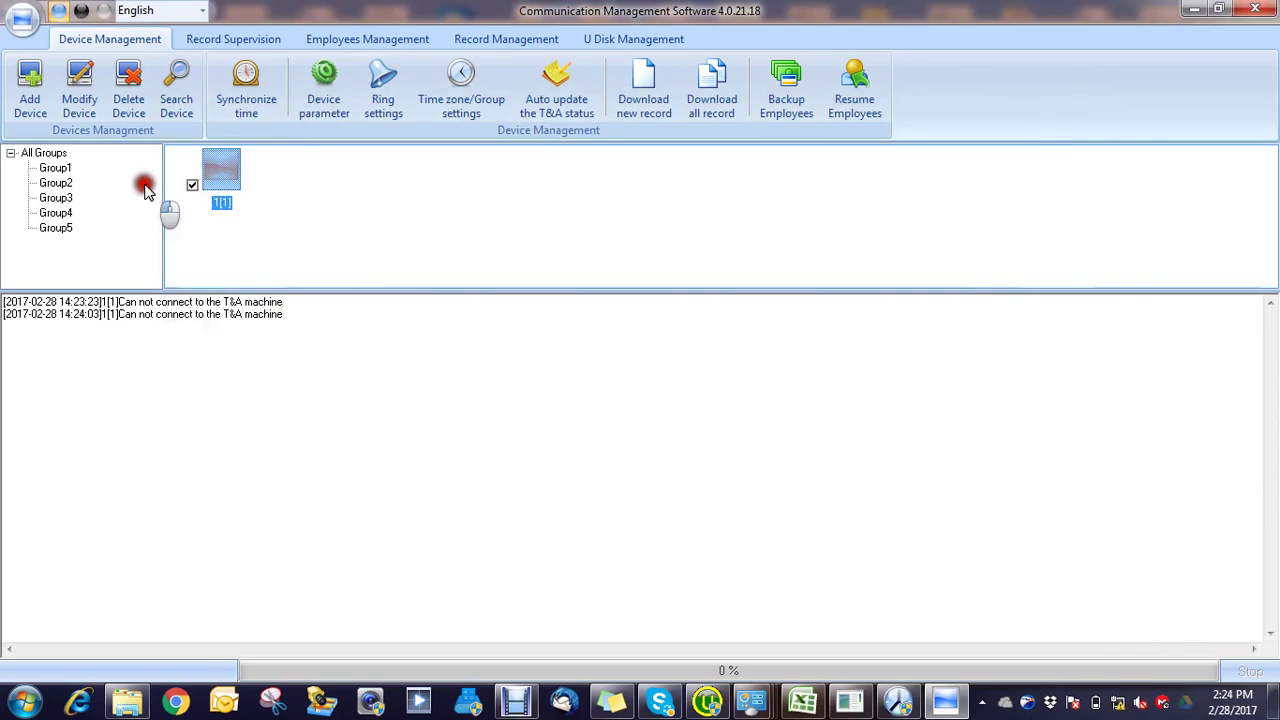
Step: Delete terminal 1[1] and re-add the T60+N at 192.168.0.202 over LAN
click(128, 88)
click(662, 420)
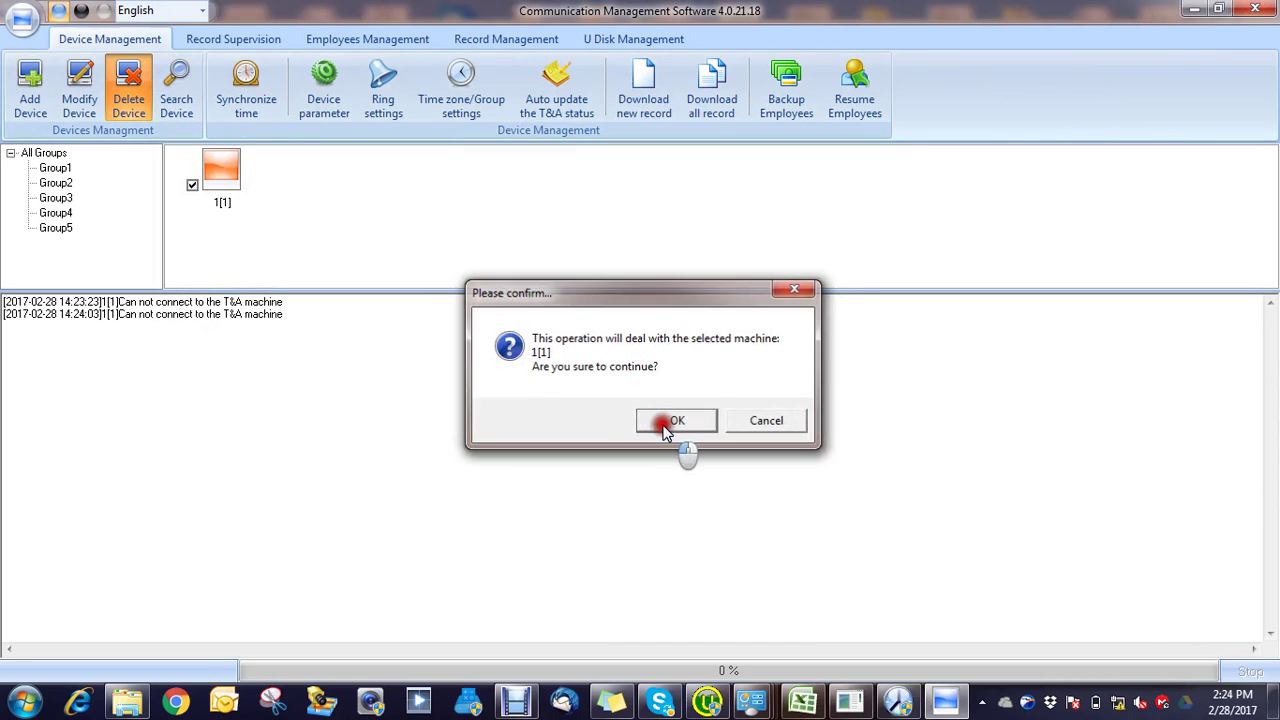
click(162, 82)
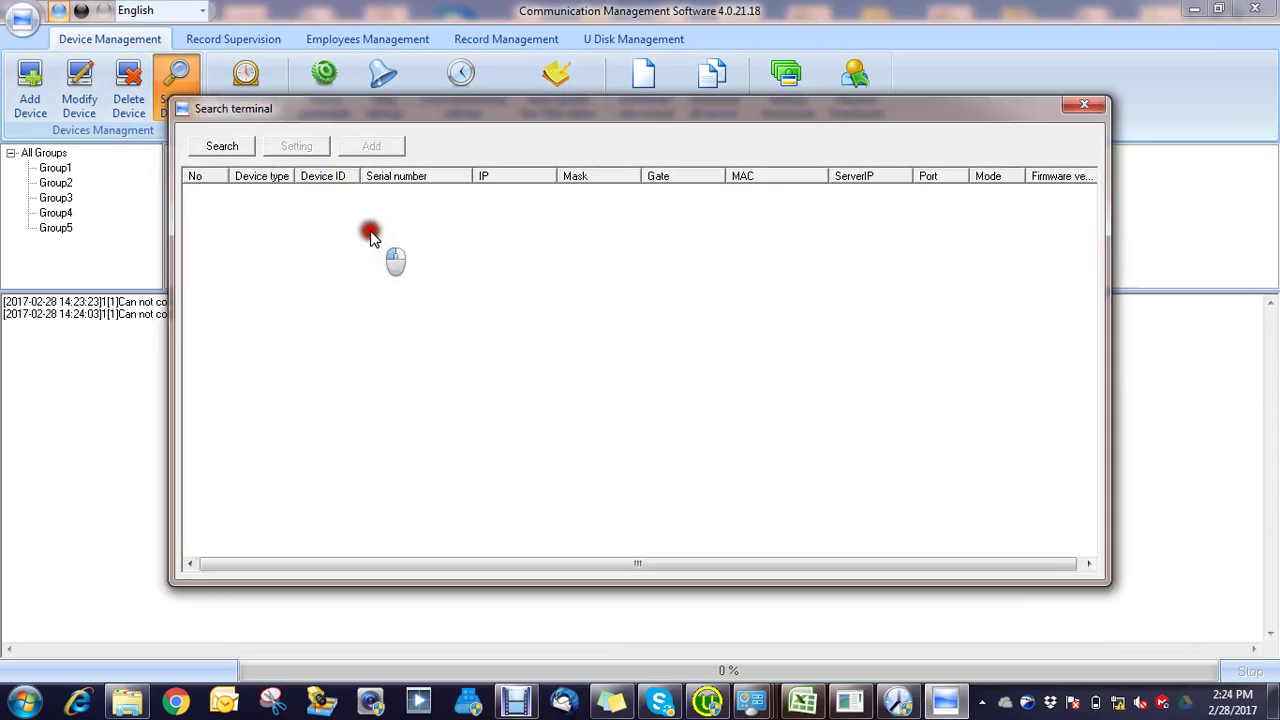
click(221, 145)
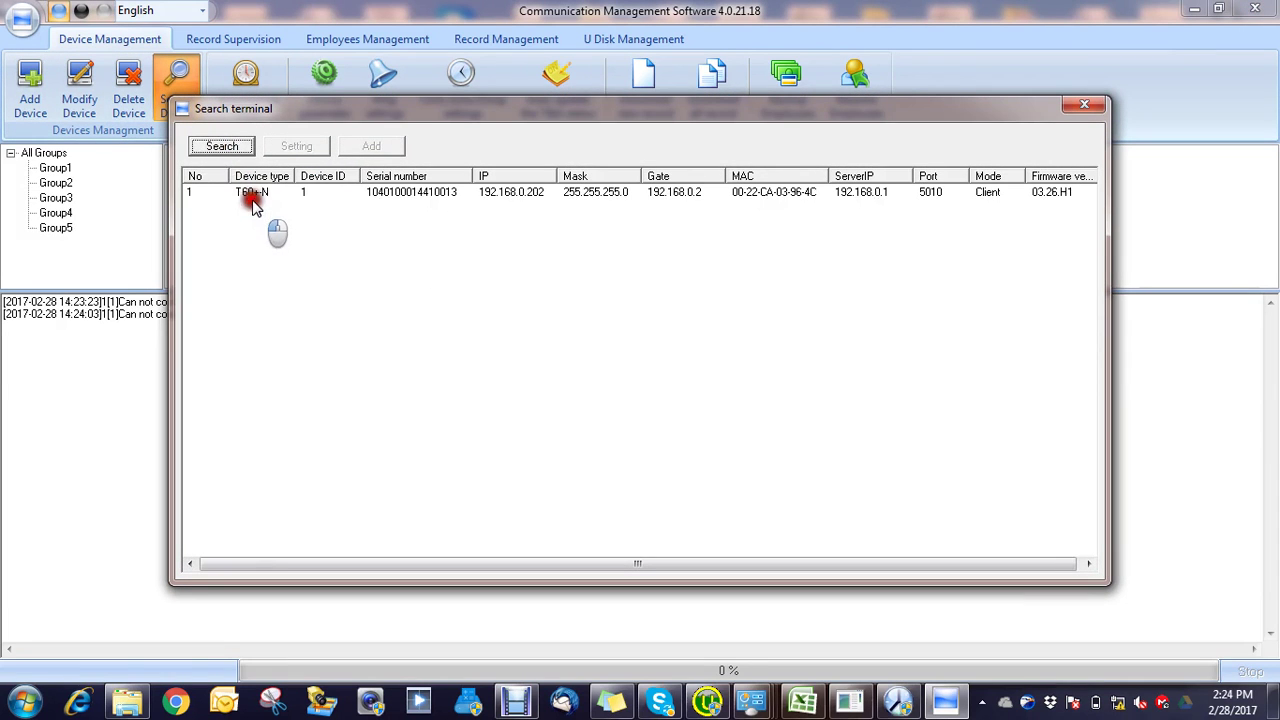
click(250, 192)
click(372, 148)
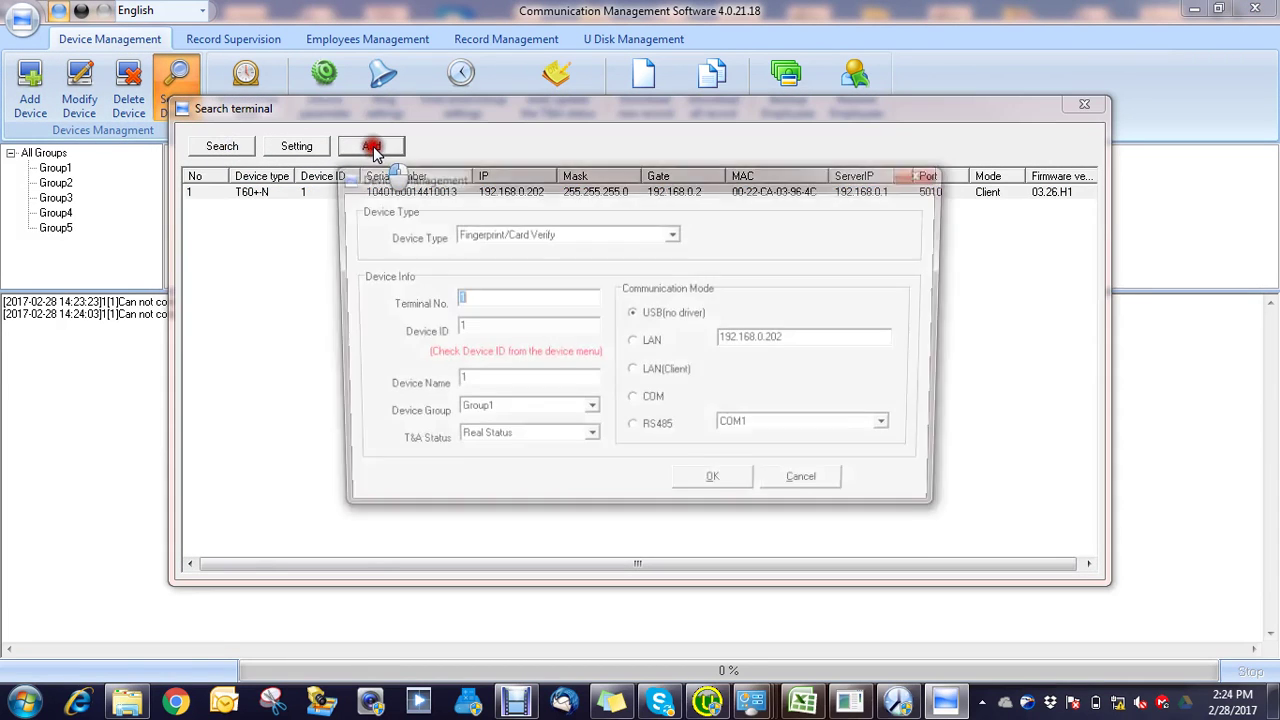
click(652, 342)
click(743, 488)
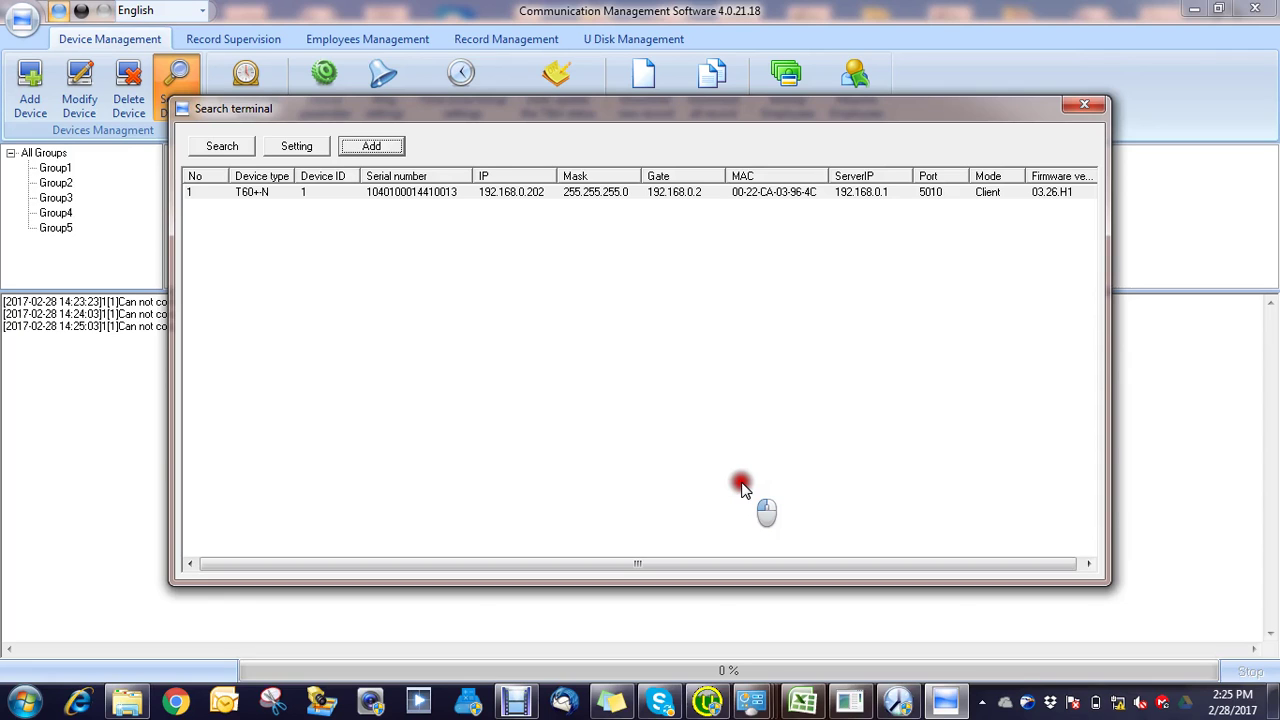
click(1084, 108)
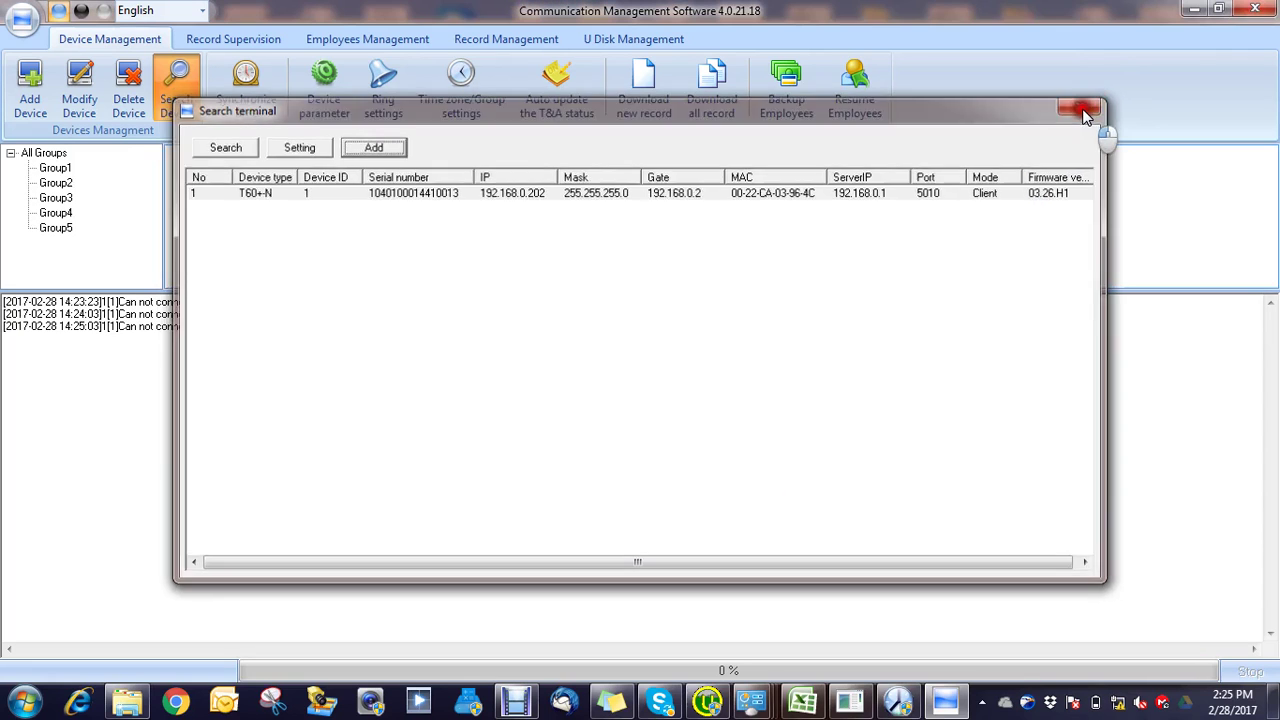
Step: Delete terminal 1[1], then dismiss the 'Have not select the T&A machine!' prompt from a time sync
click(122, 90)
click(668, 418)
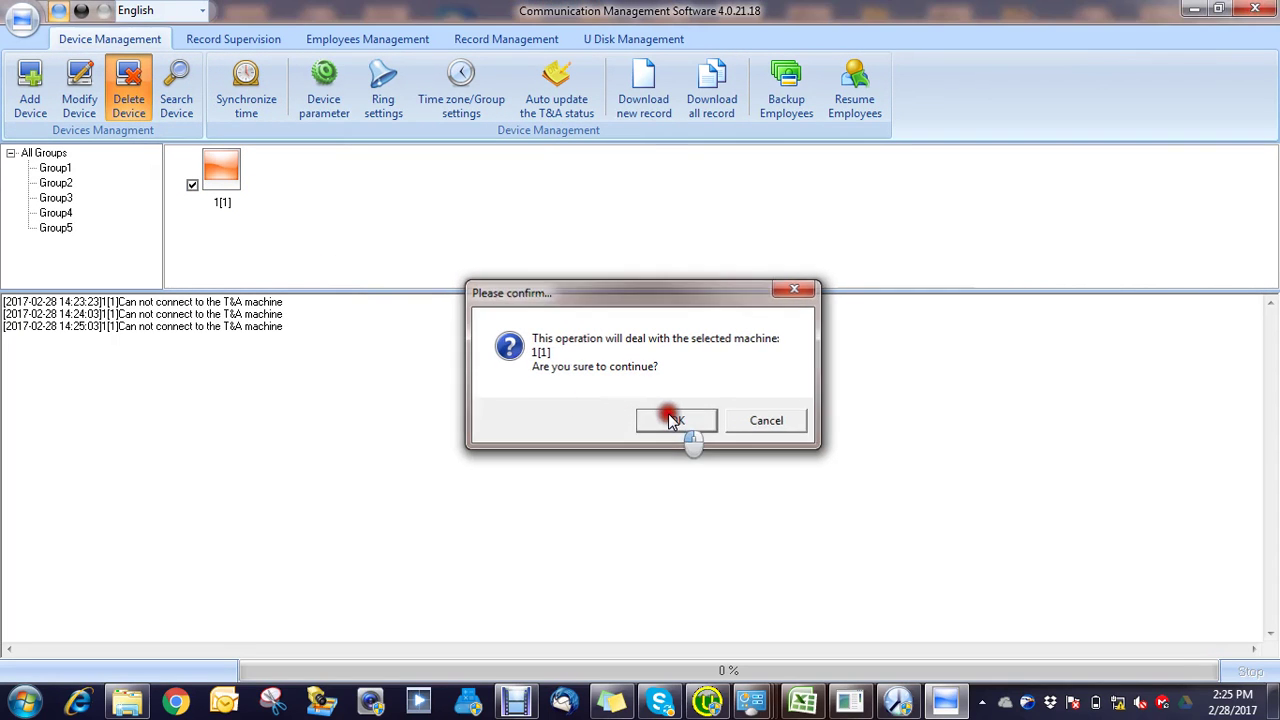
click(246, 90)
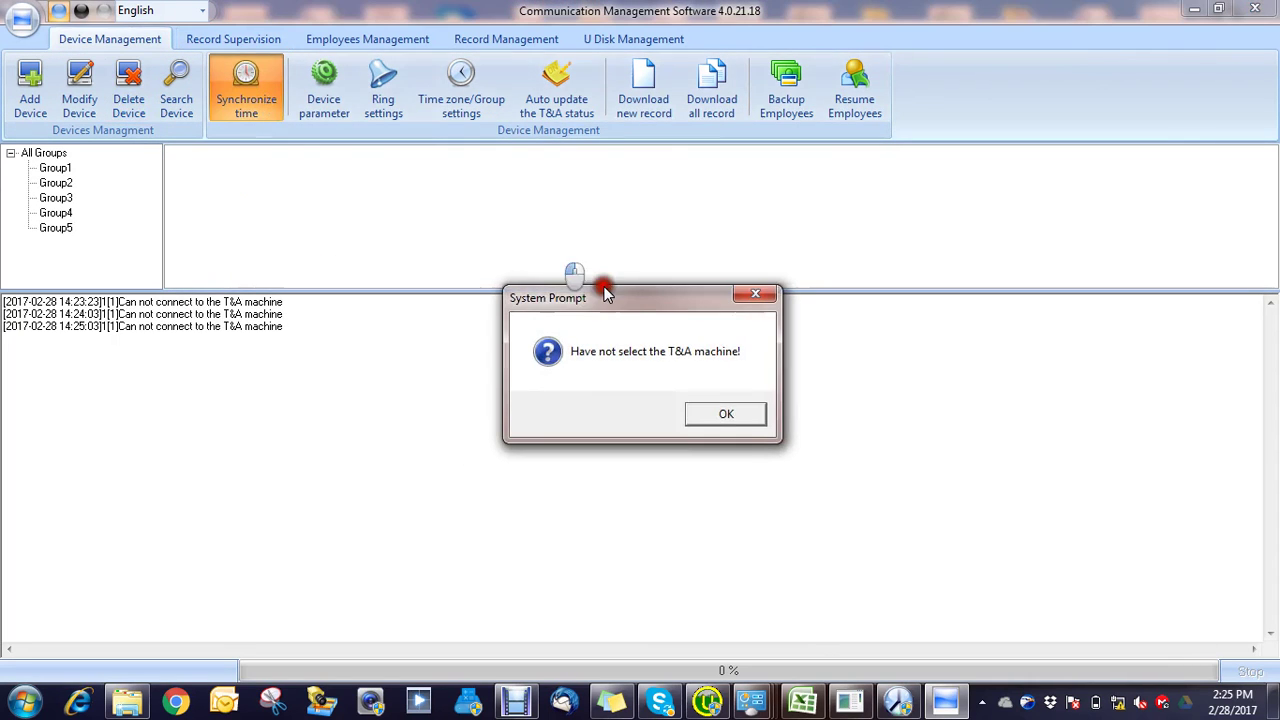
click(723, 416)
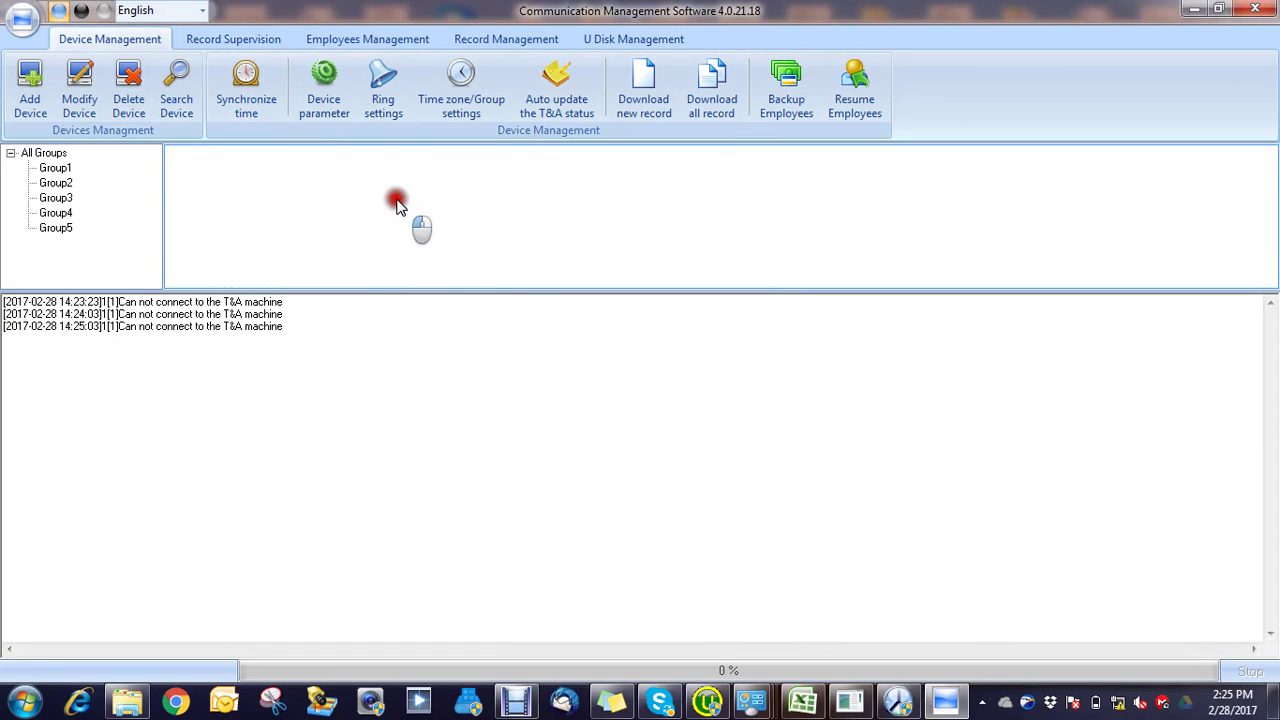
Step: Check the ping window and retry Synchronize time, dismissing the same no-machine-selected prompt
mouse_move(397, 203)
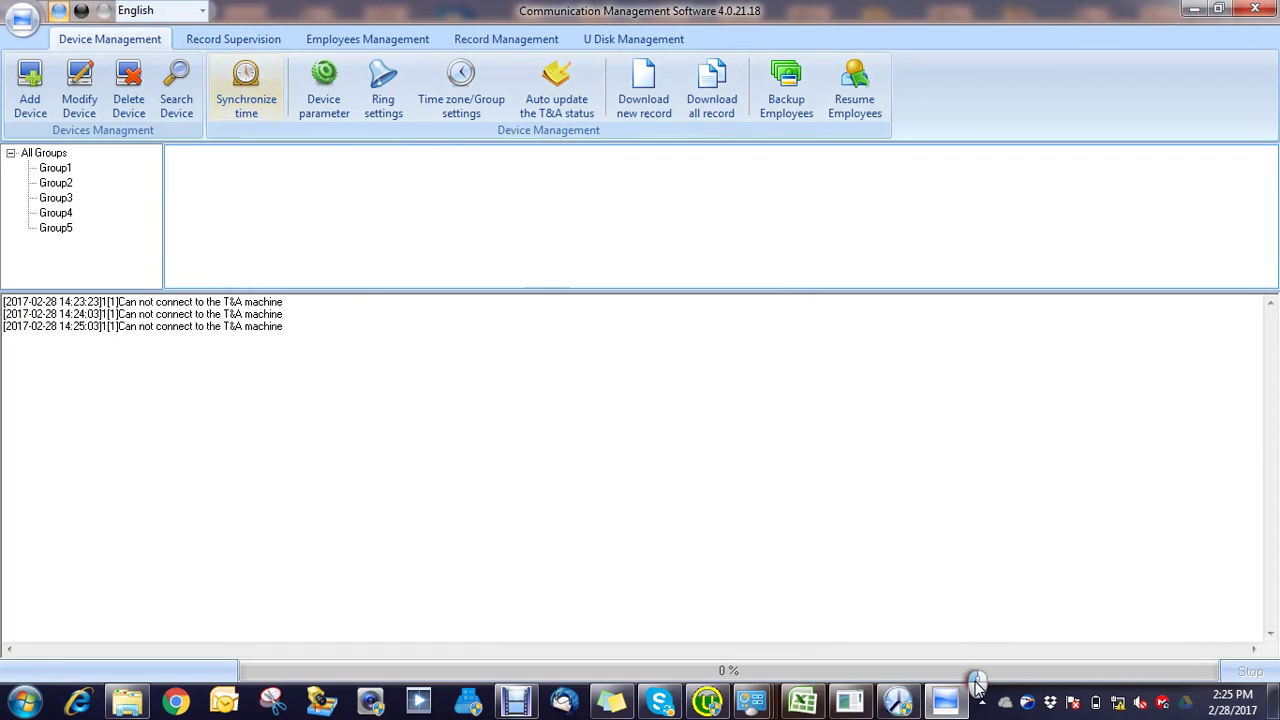
click(850, 703)
click(850, 703)
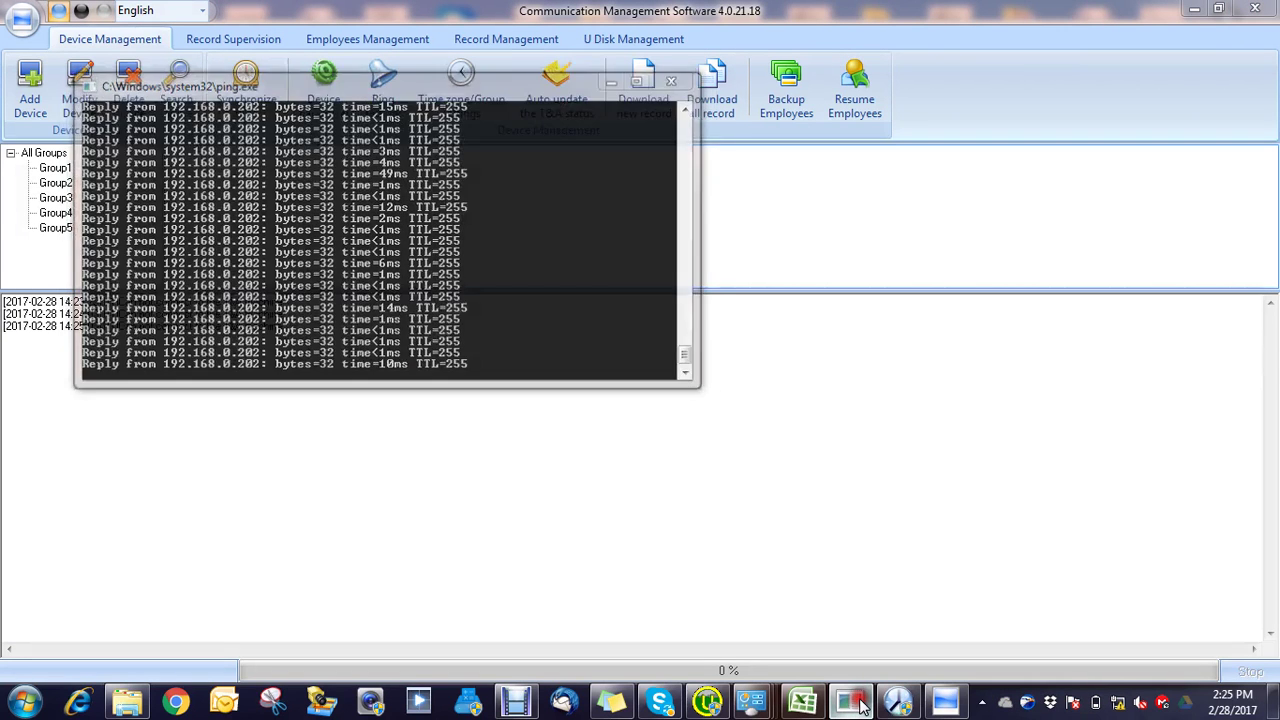
mouse_move(399, 266)
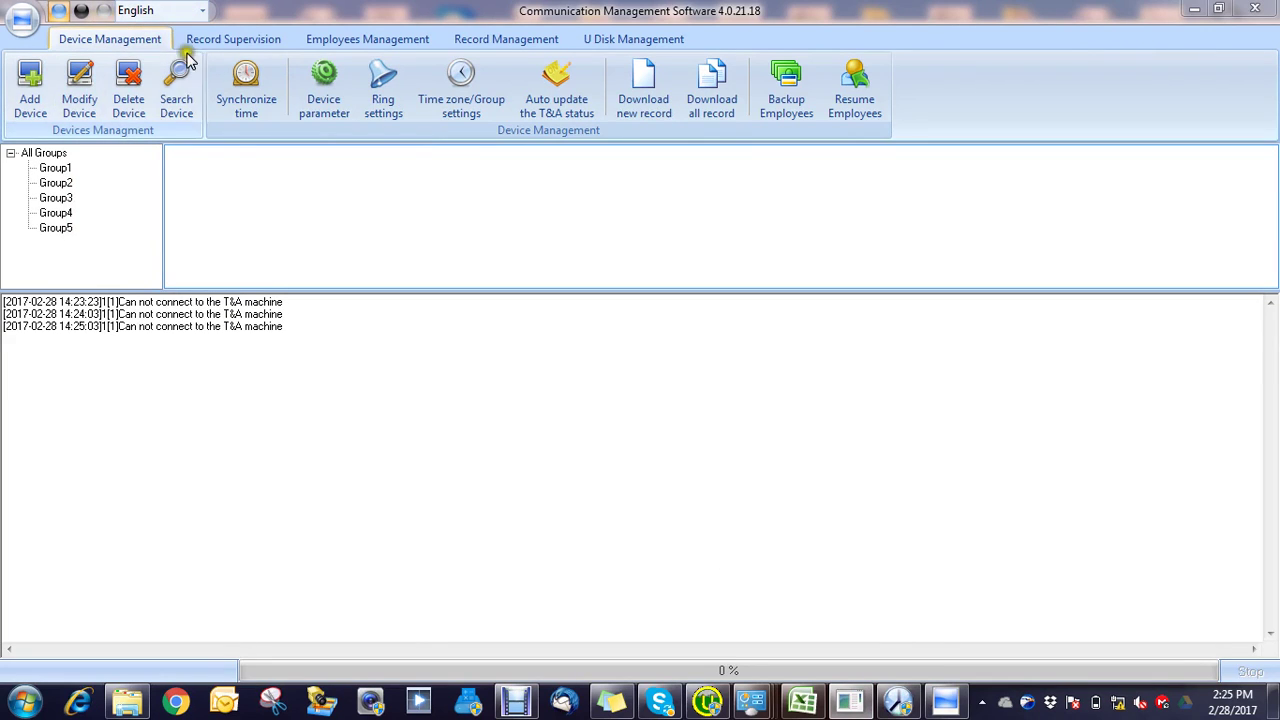
click(240, 87)
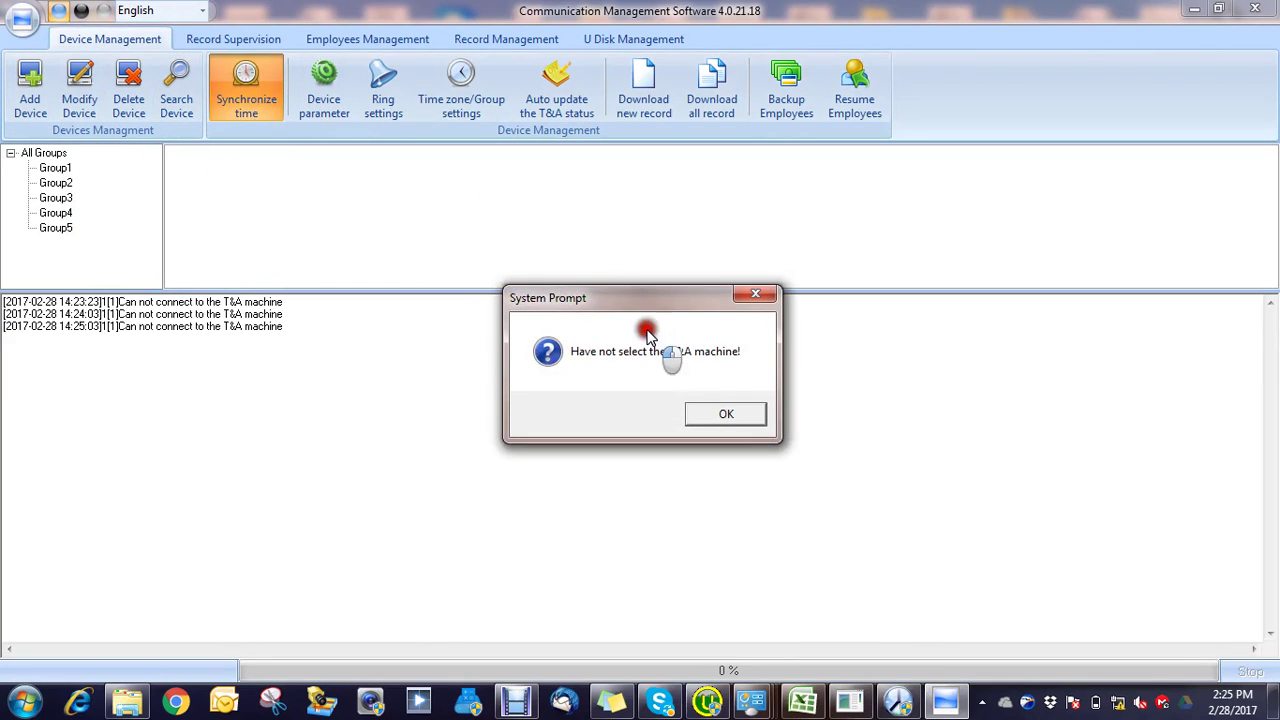
click(691, 411)
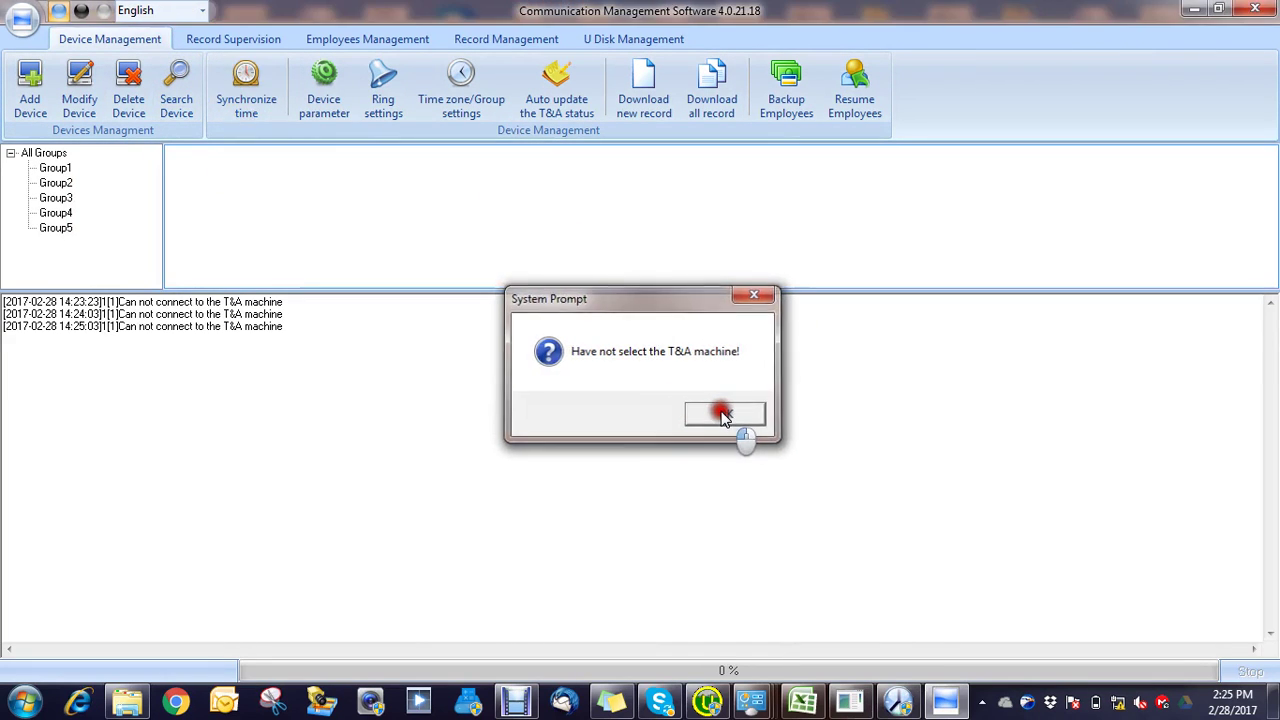
Step: Re-add the found T60+N over LAN as terminal 1[1] and close the search
click(178, 82)
click(222, 148)
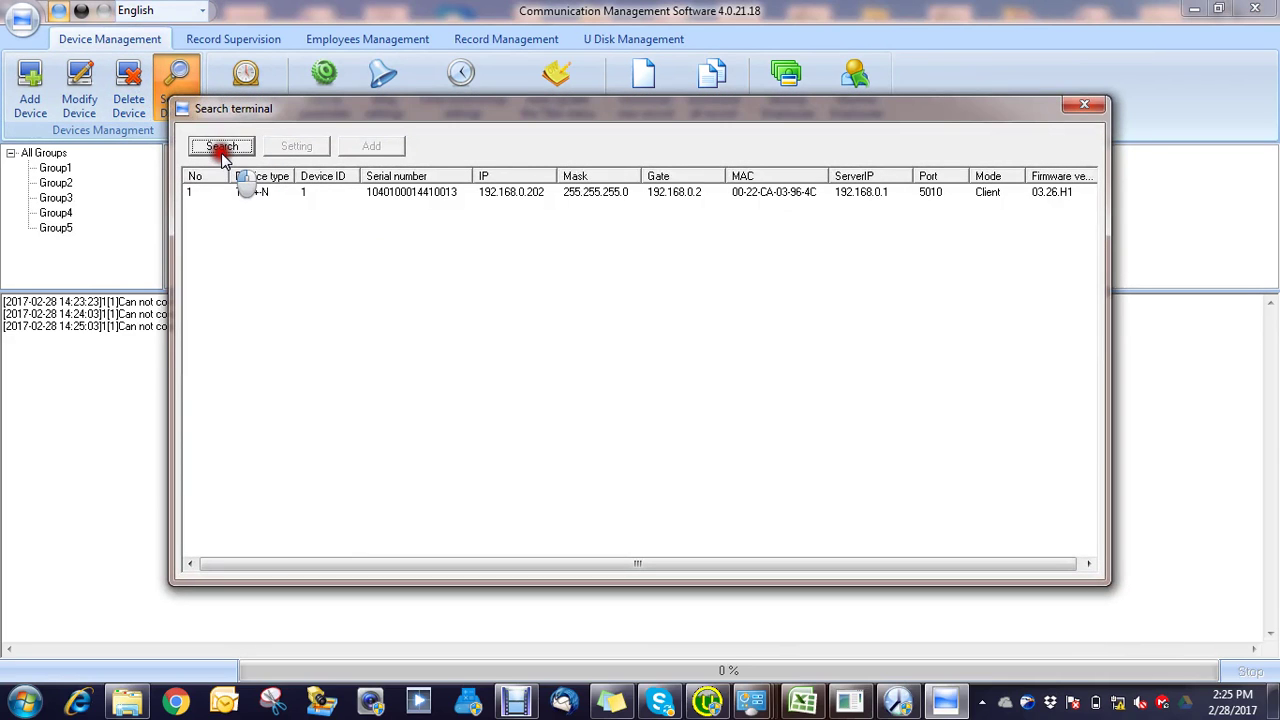
click(250, 191)
click(376, 148)
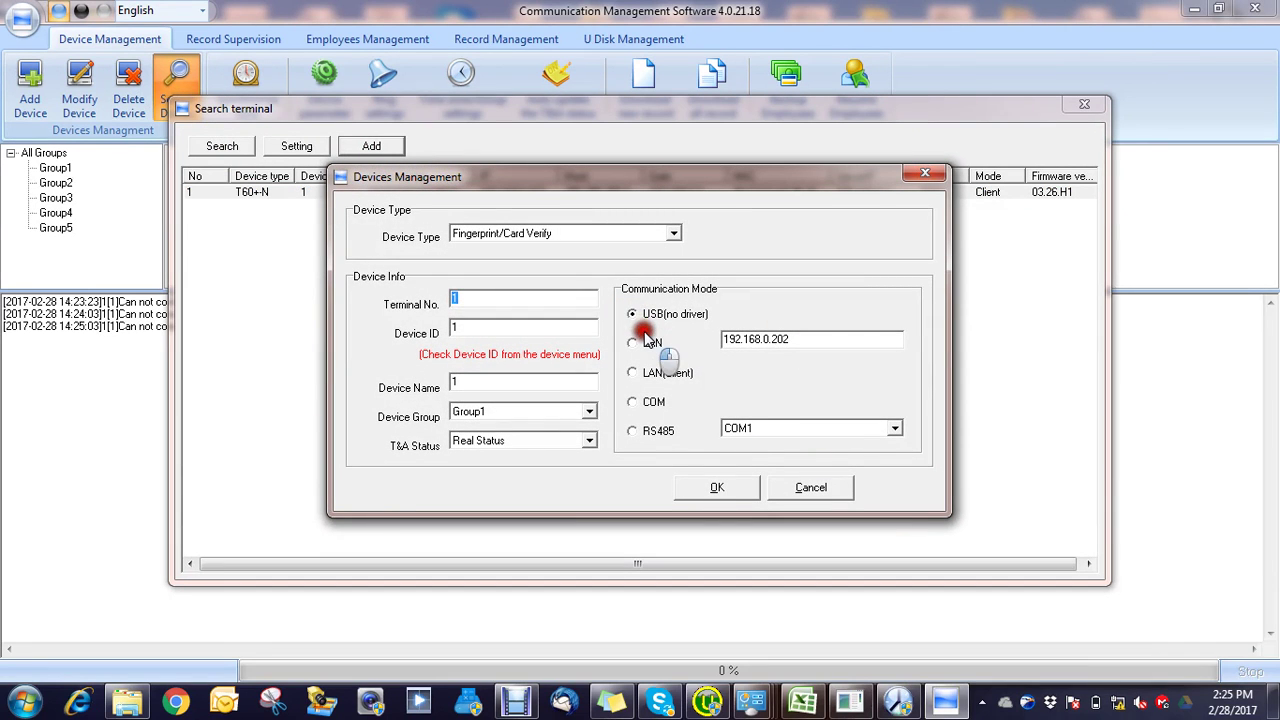
click(648, 343)
click(717, 487)
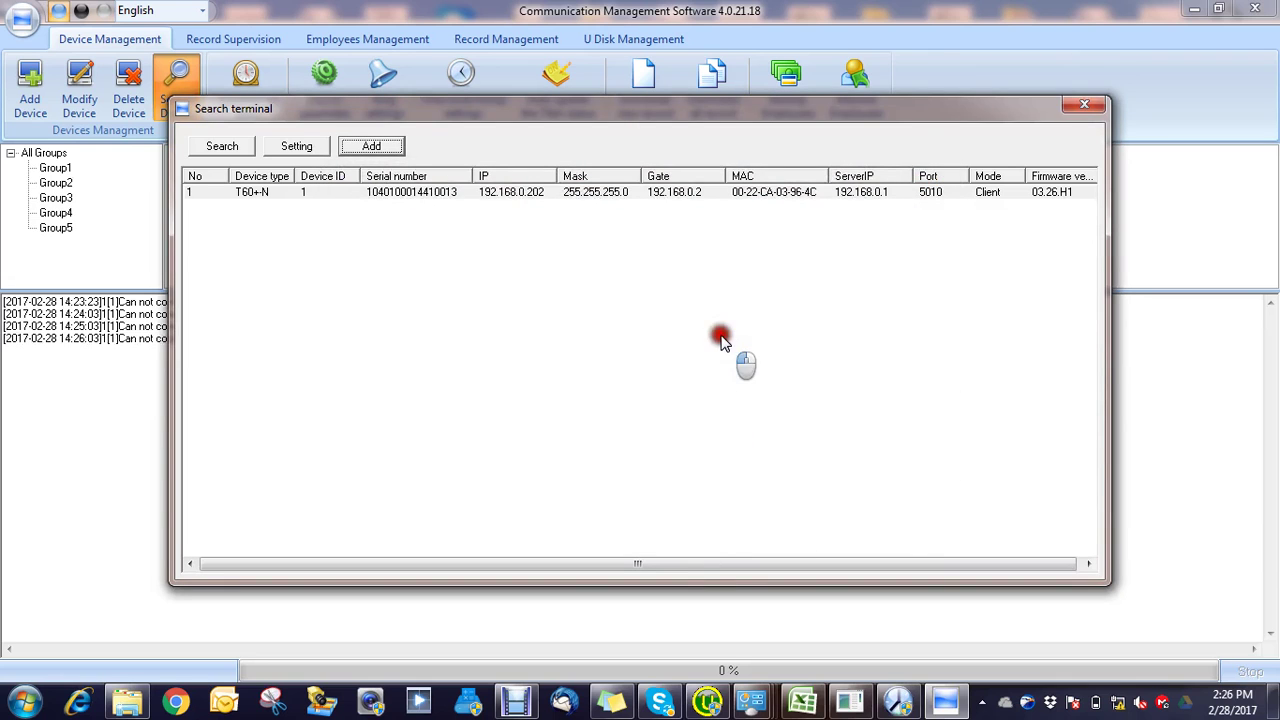
click(1080, 110)
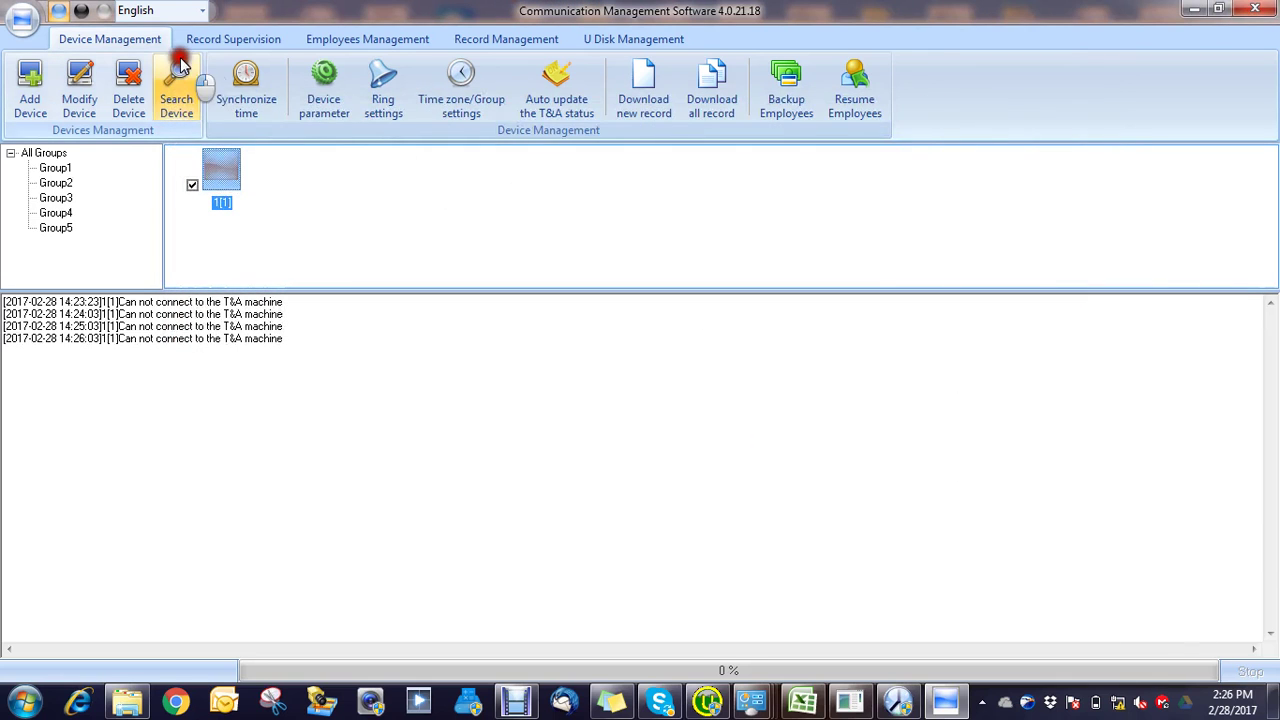
Step: Attempt a time sync with terminal 1[1], then select it and start deleting it
click(250, 88)
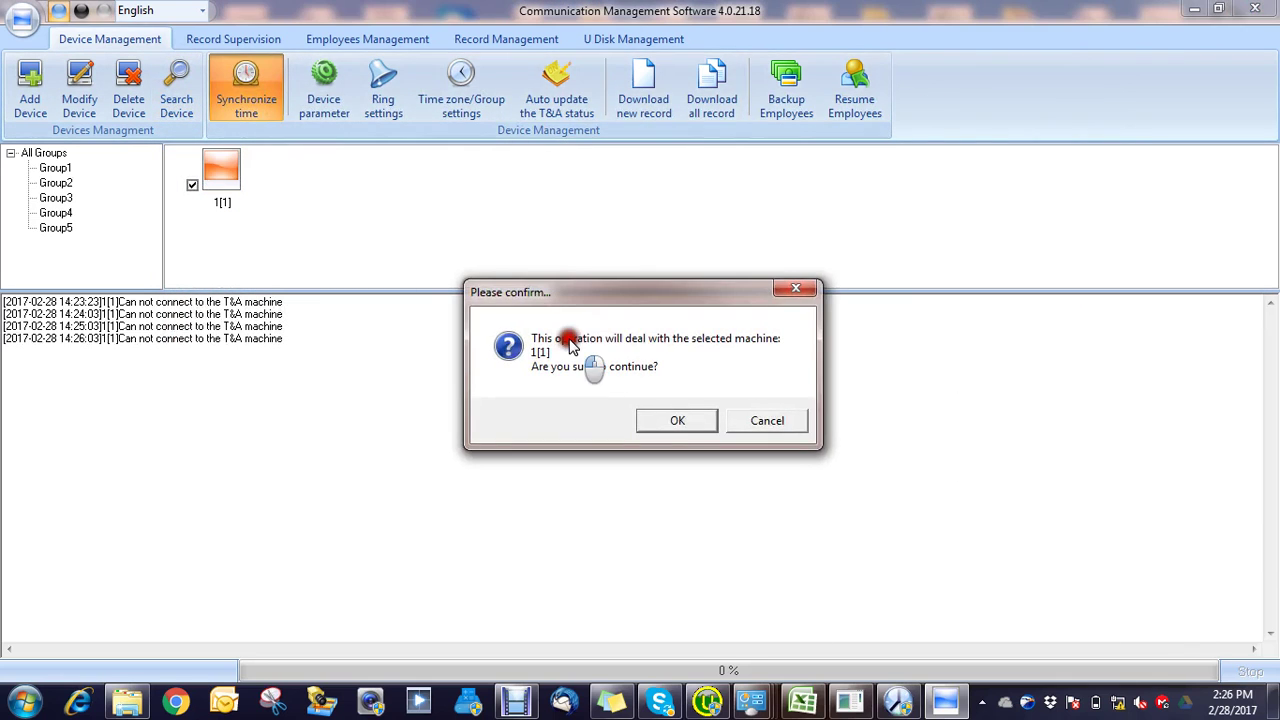
click(651, 421)
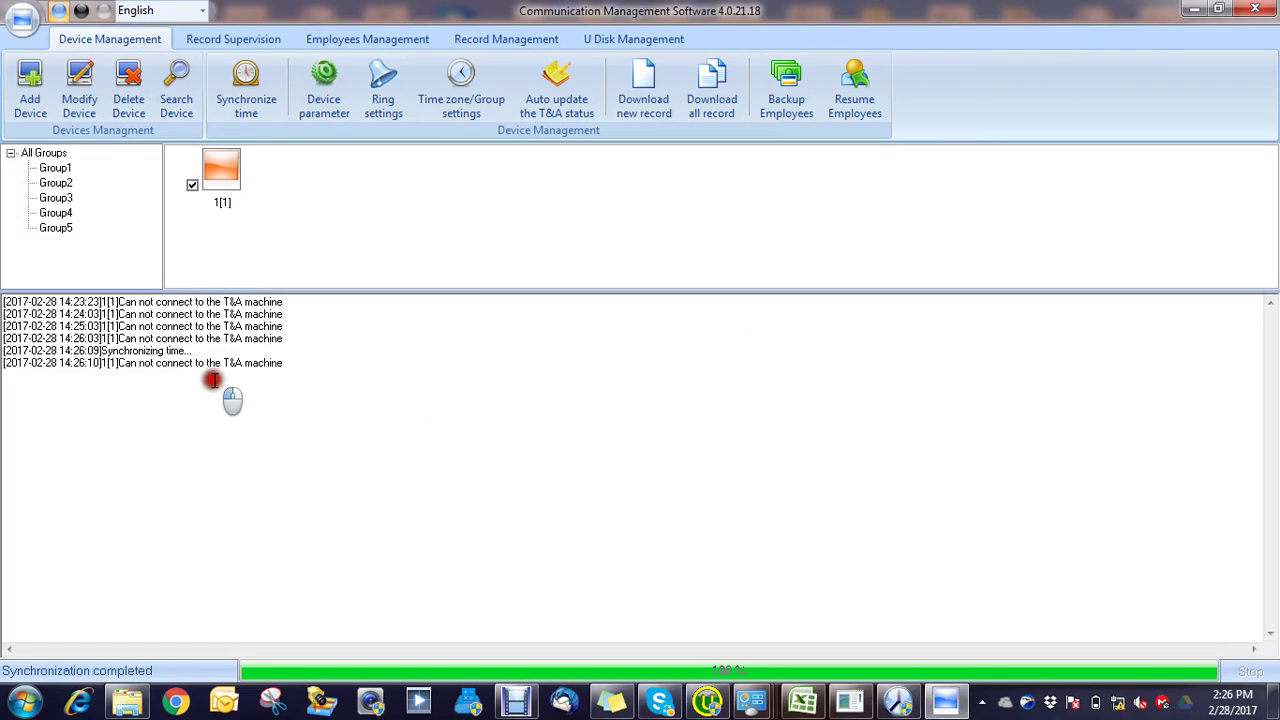
click(193, 95)
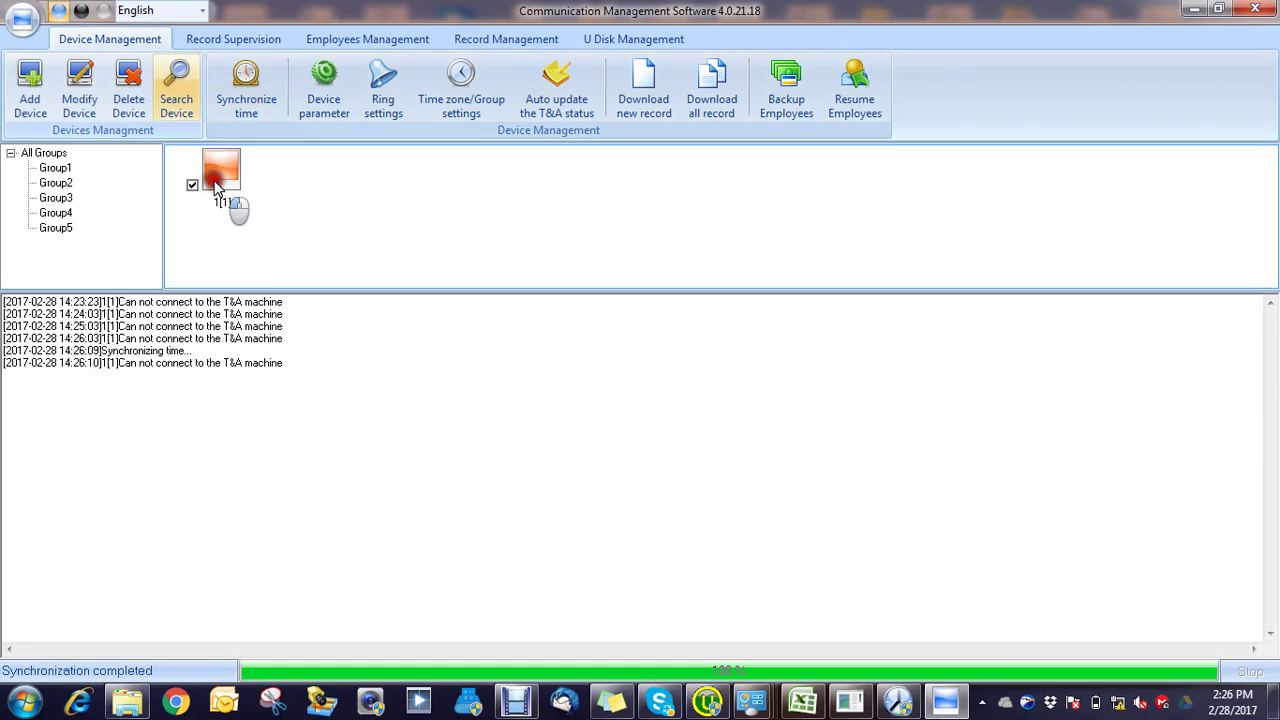
click(225, 172)
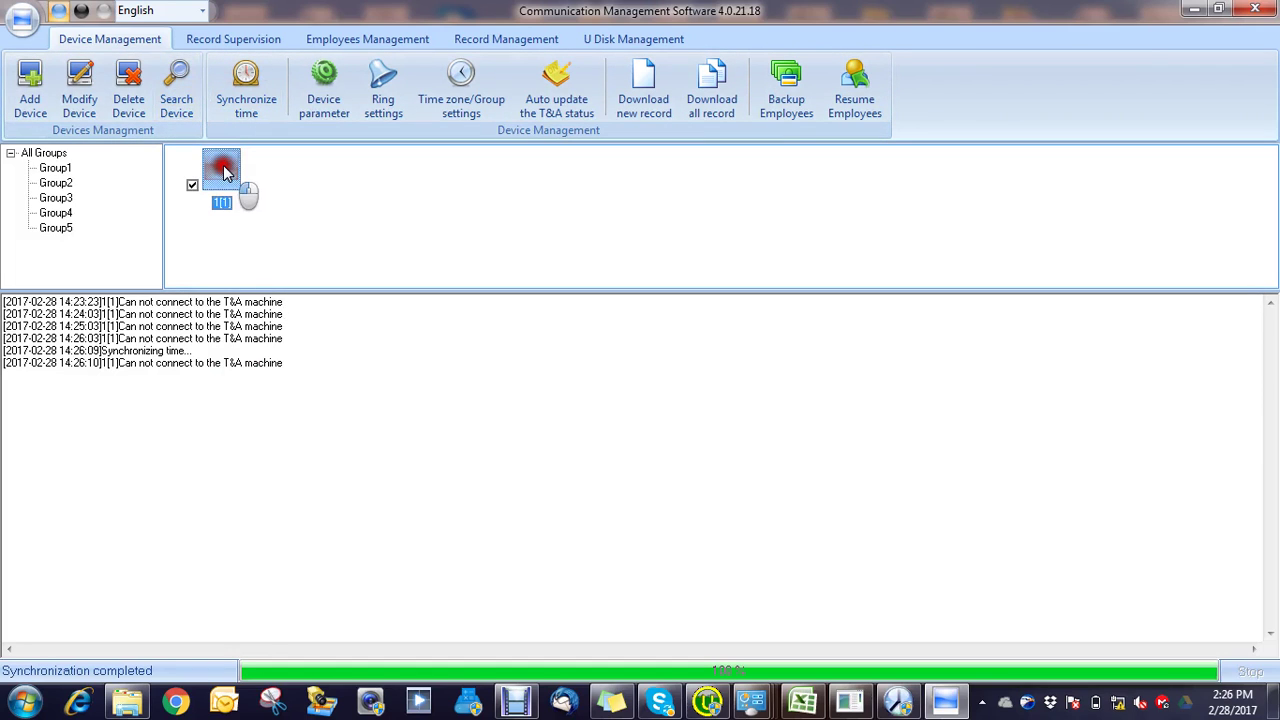
click(128, 92)
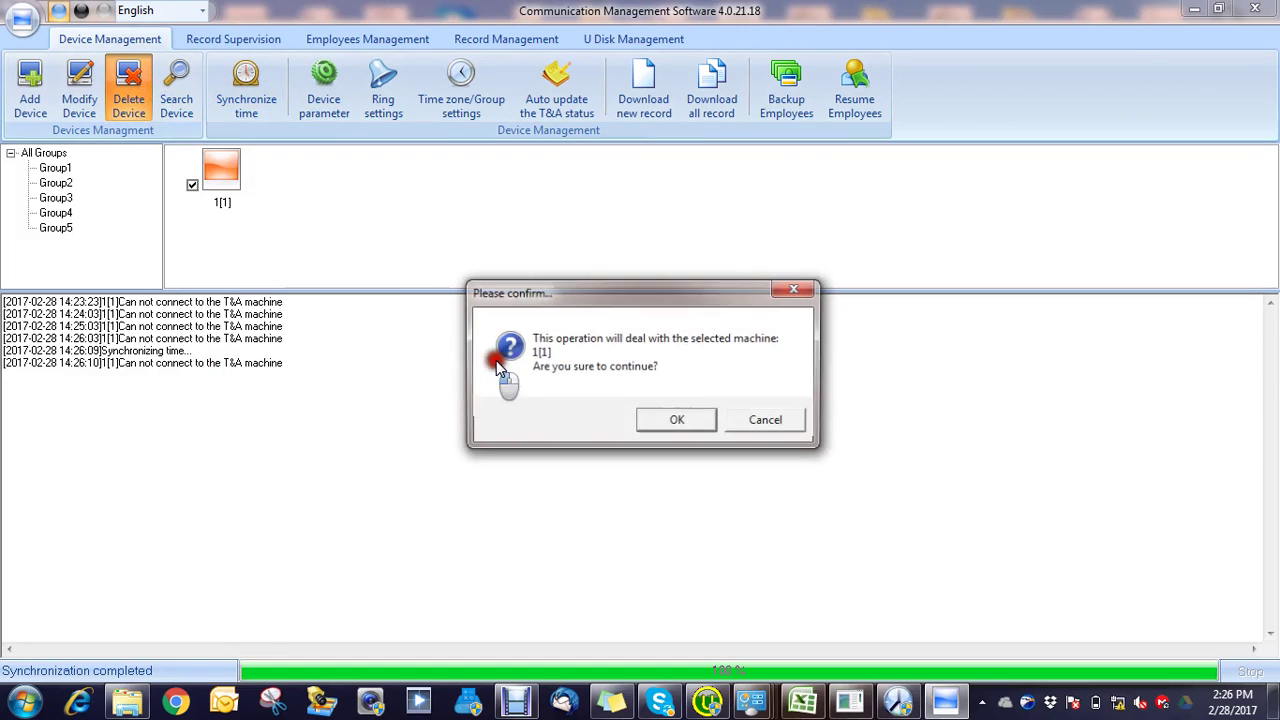
Step: Finish deleting 1[1] and re-add the T60+N at 192.168.0.202 over LAN
click(666, 415)
click(193, 118)
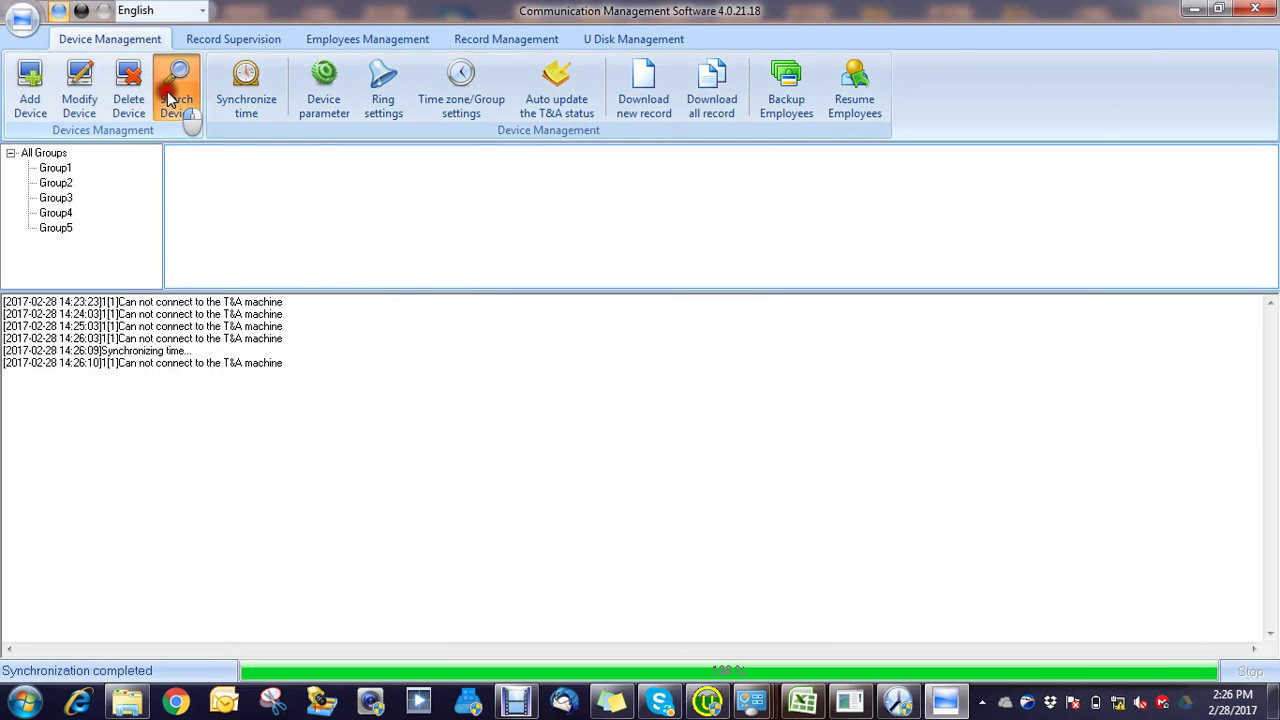
click(221, 152)
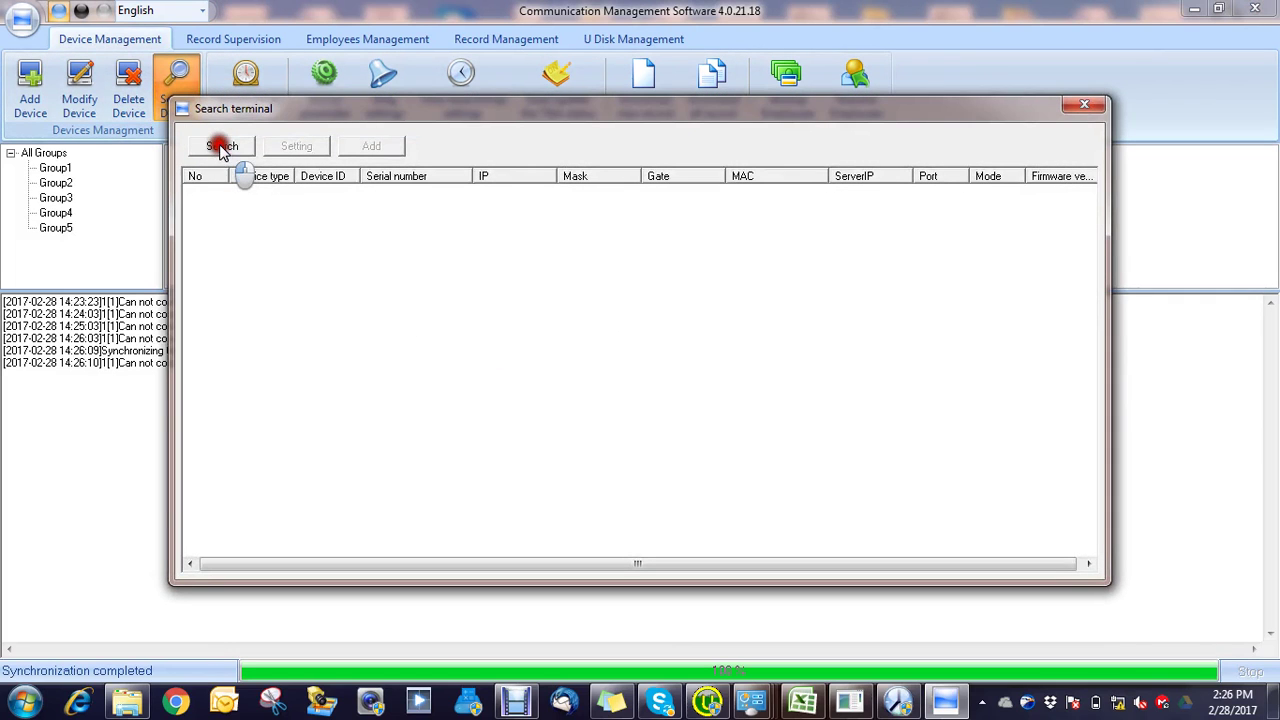
click(262, 194)
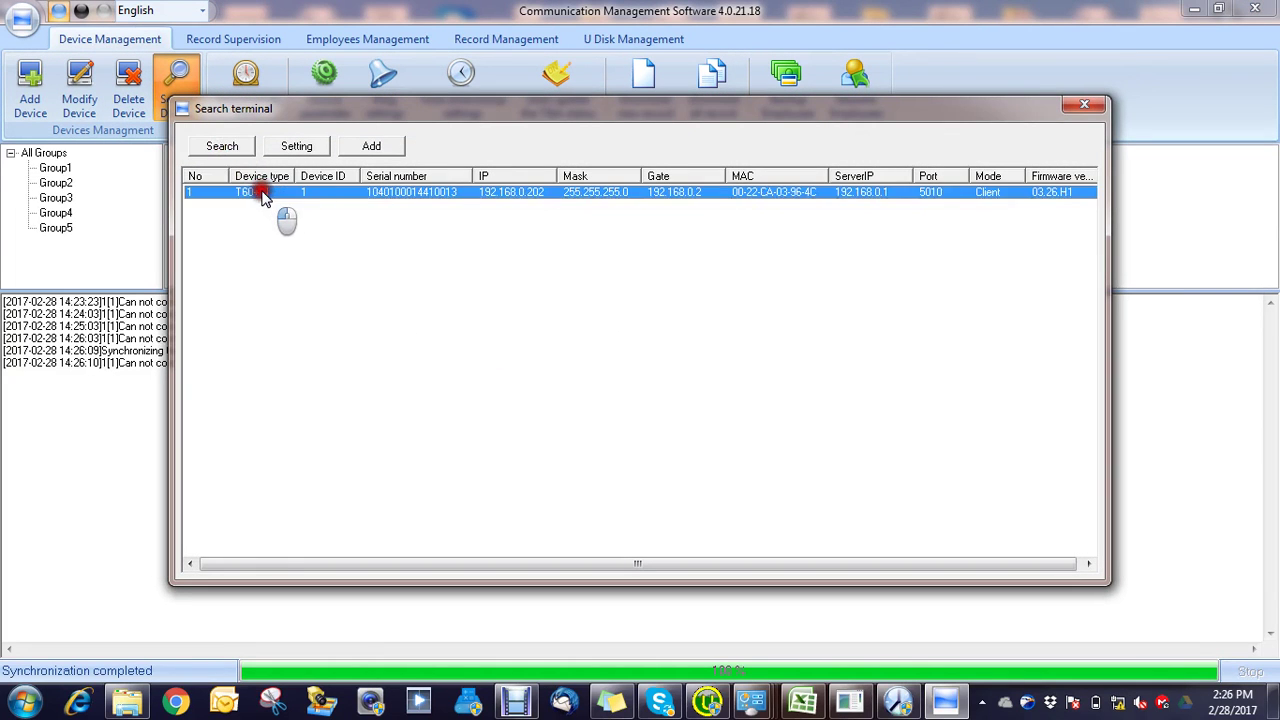
click(371, 146)
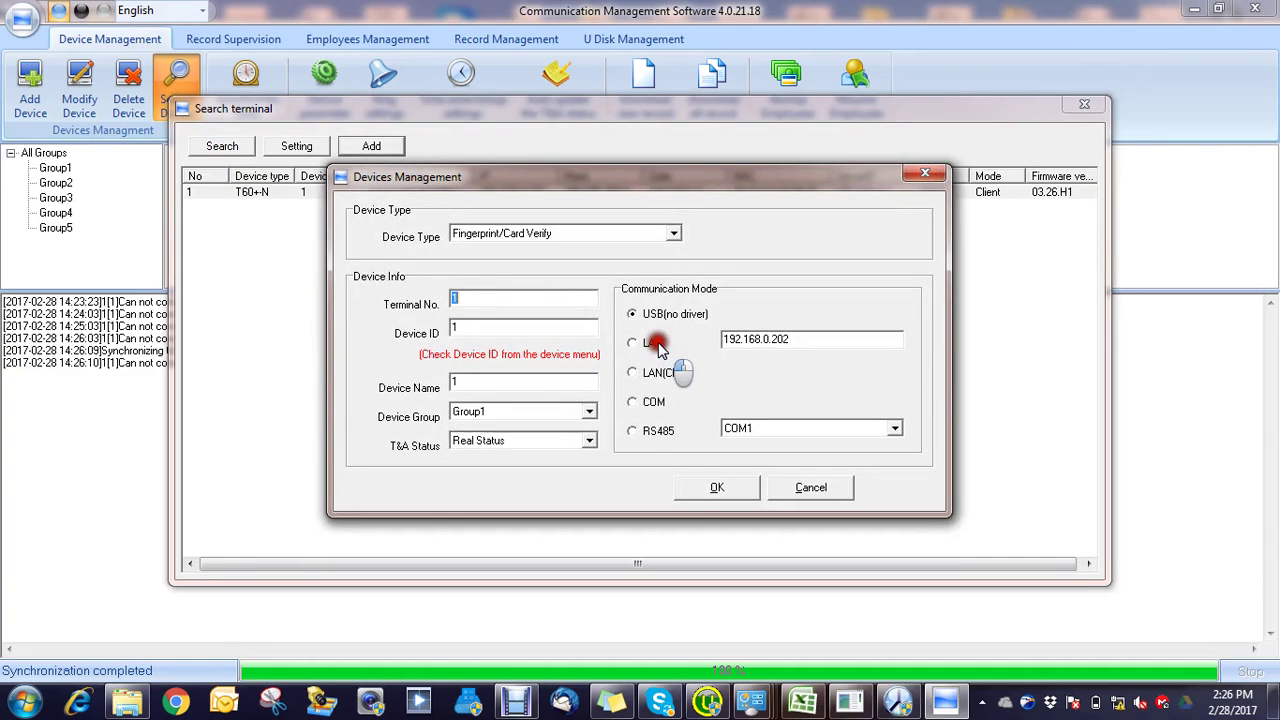
click(652, 345)
click(733, 489)
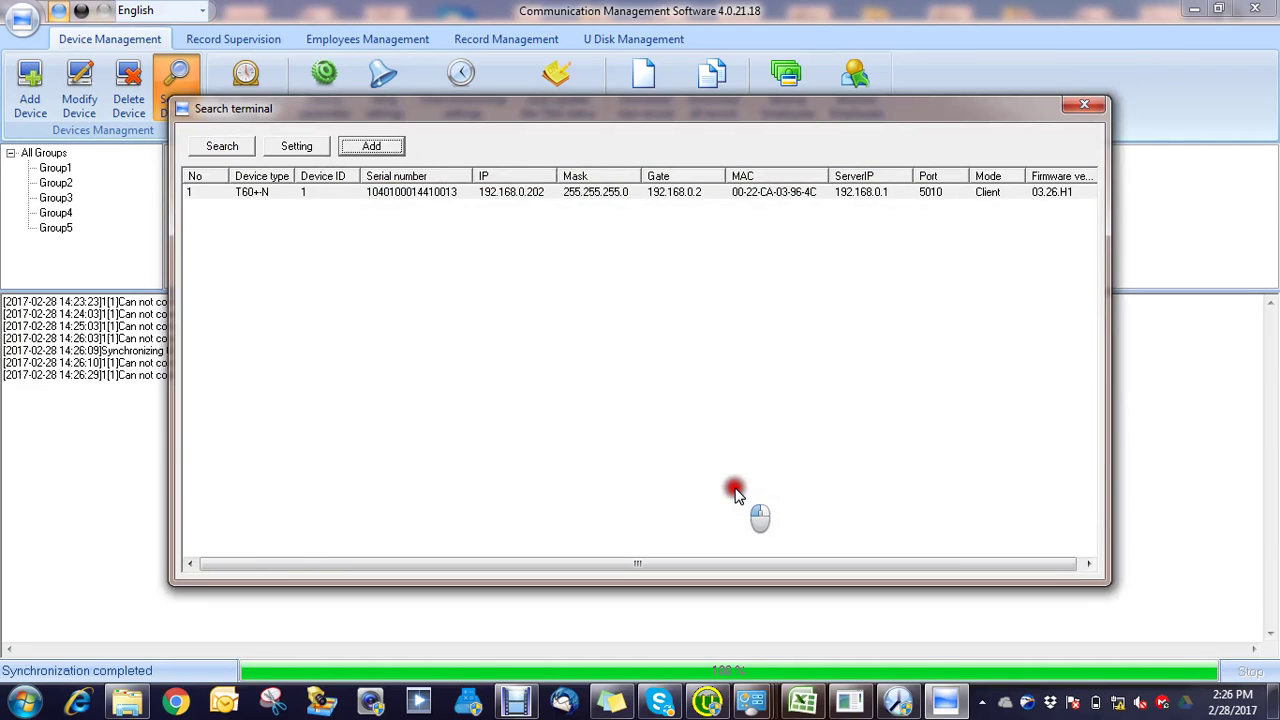
click(1080, 107)
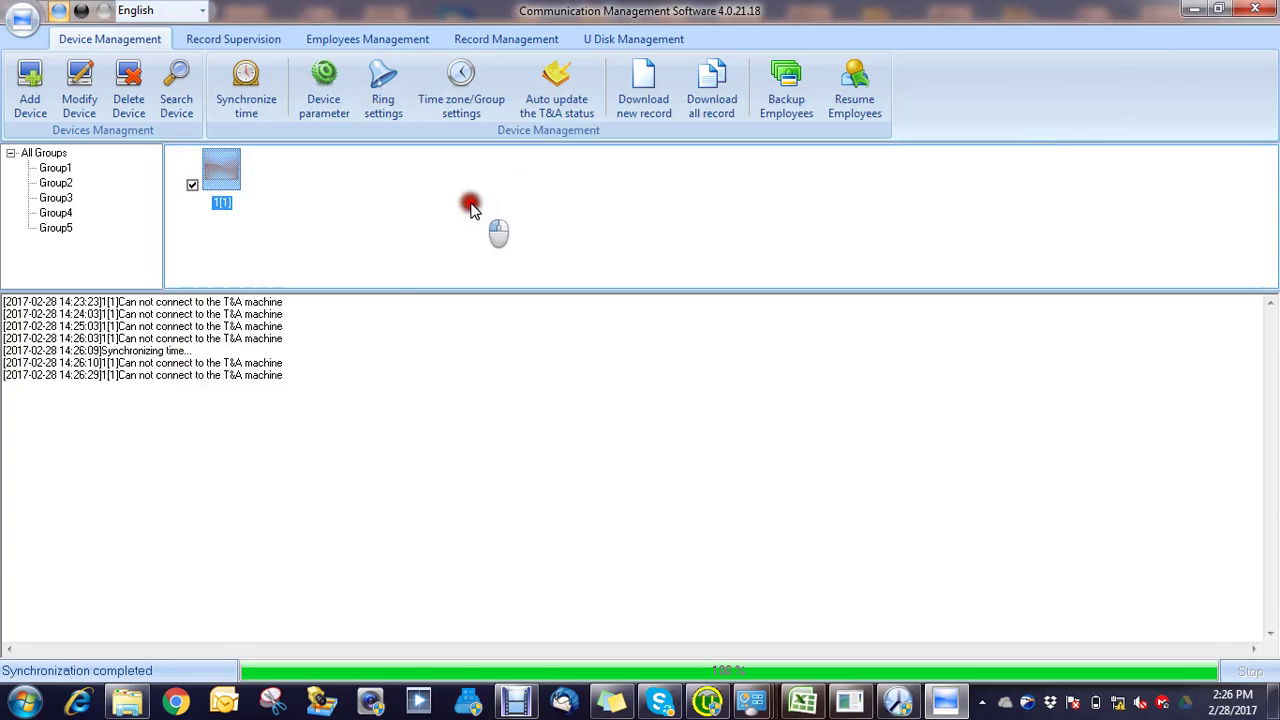
Step: Delete device 1[1] and add the found T60+N again, then close the search
click(221, 170)
click(128, 88)
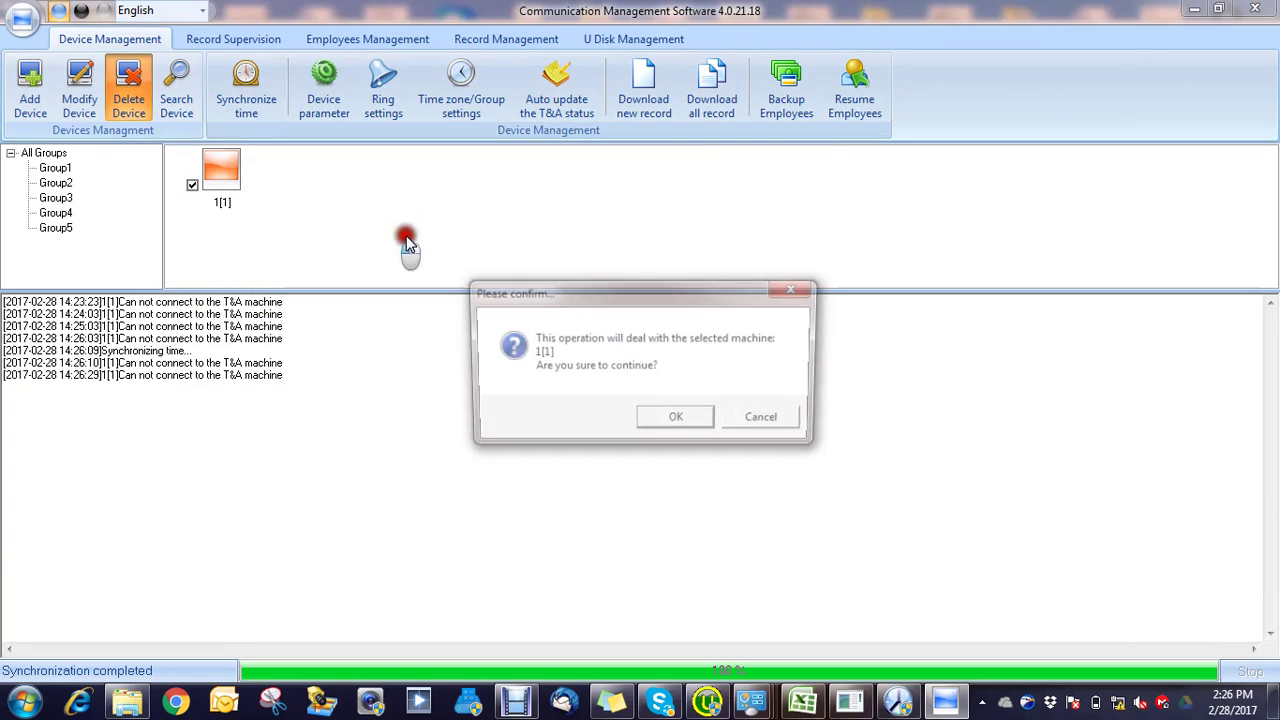
click(675, 416)
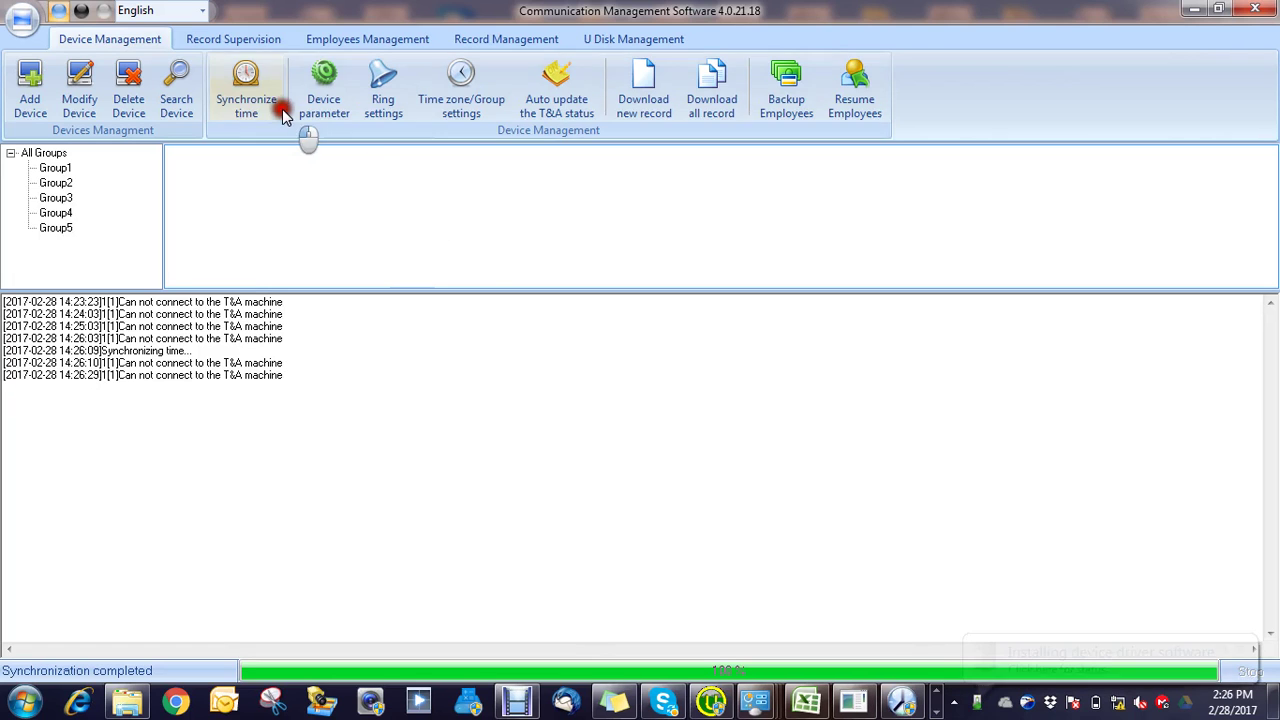
click(180, 98)
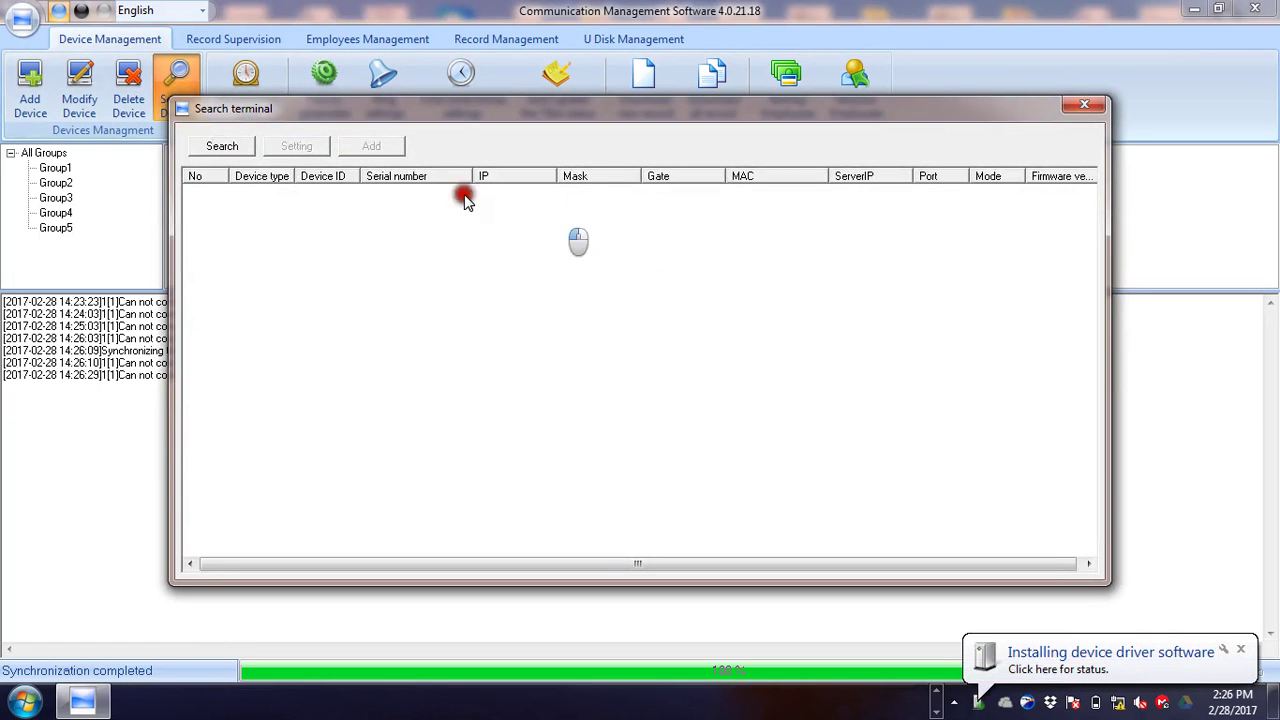
click(238, 147)
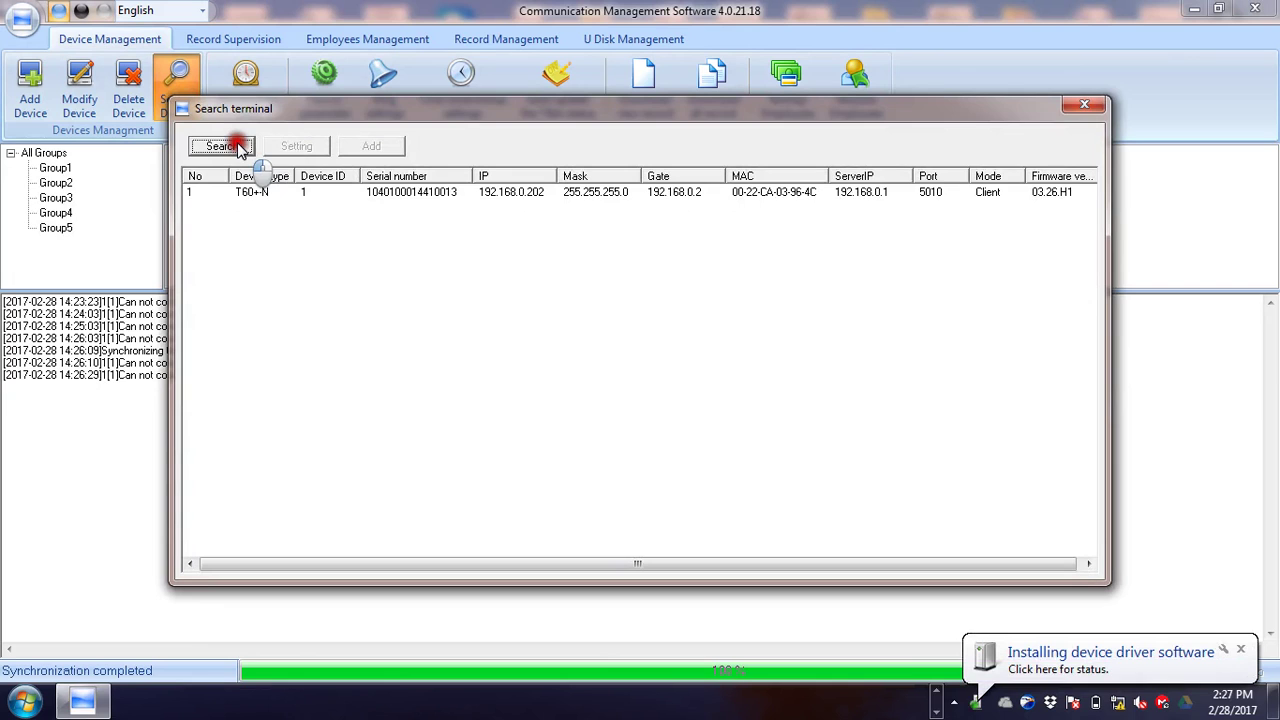
click(341, 193)
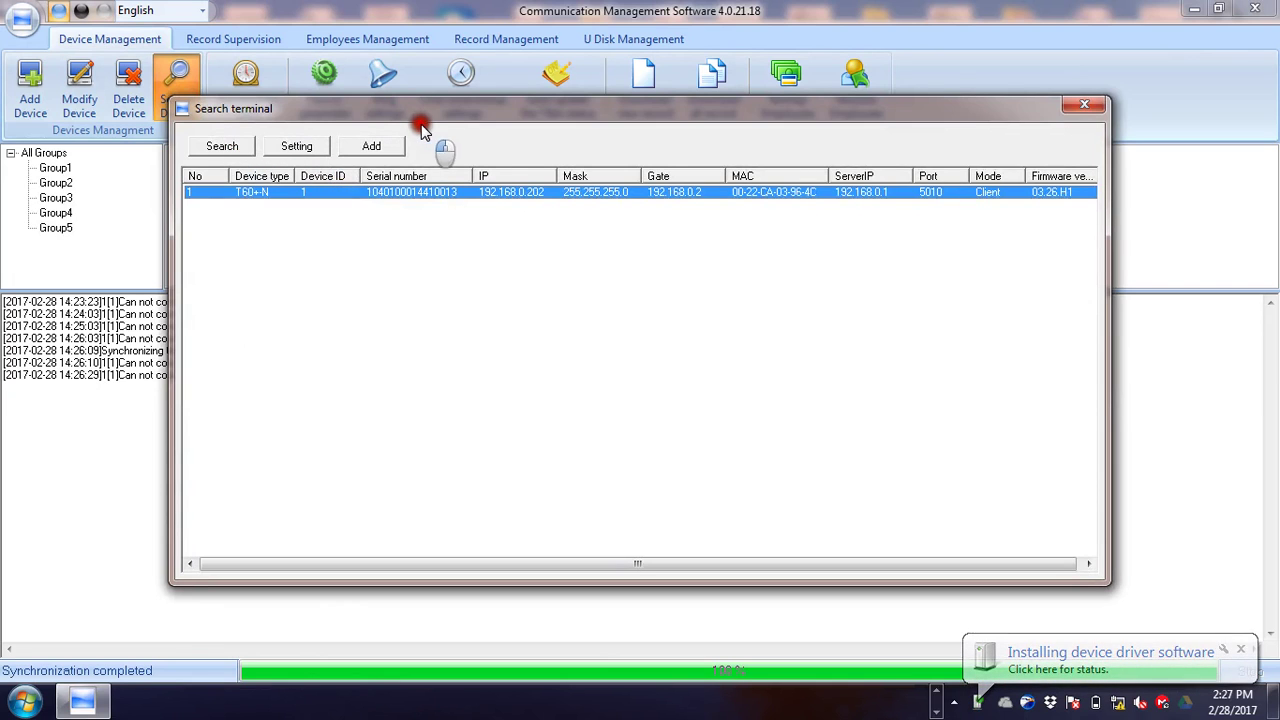
click(378, 147)
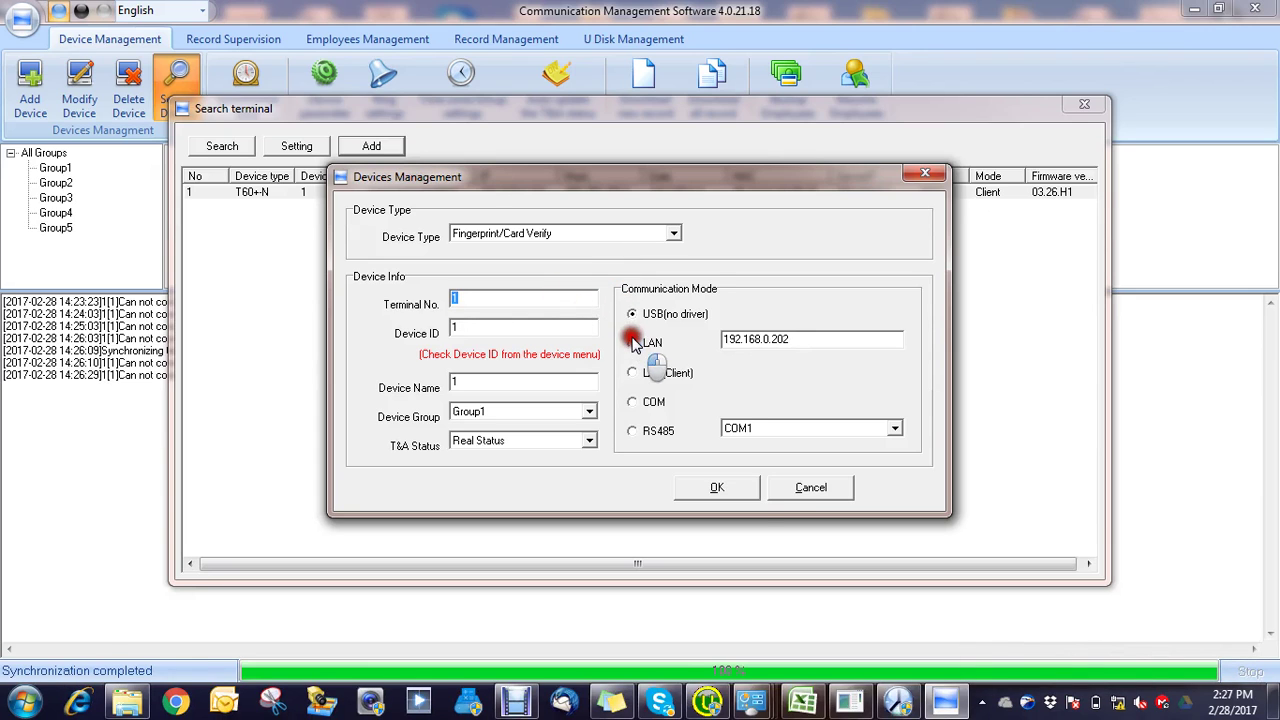
click(735, 489)
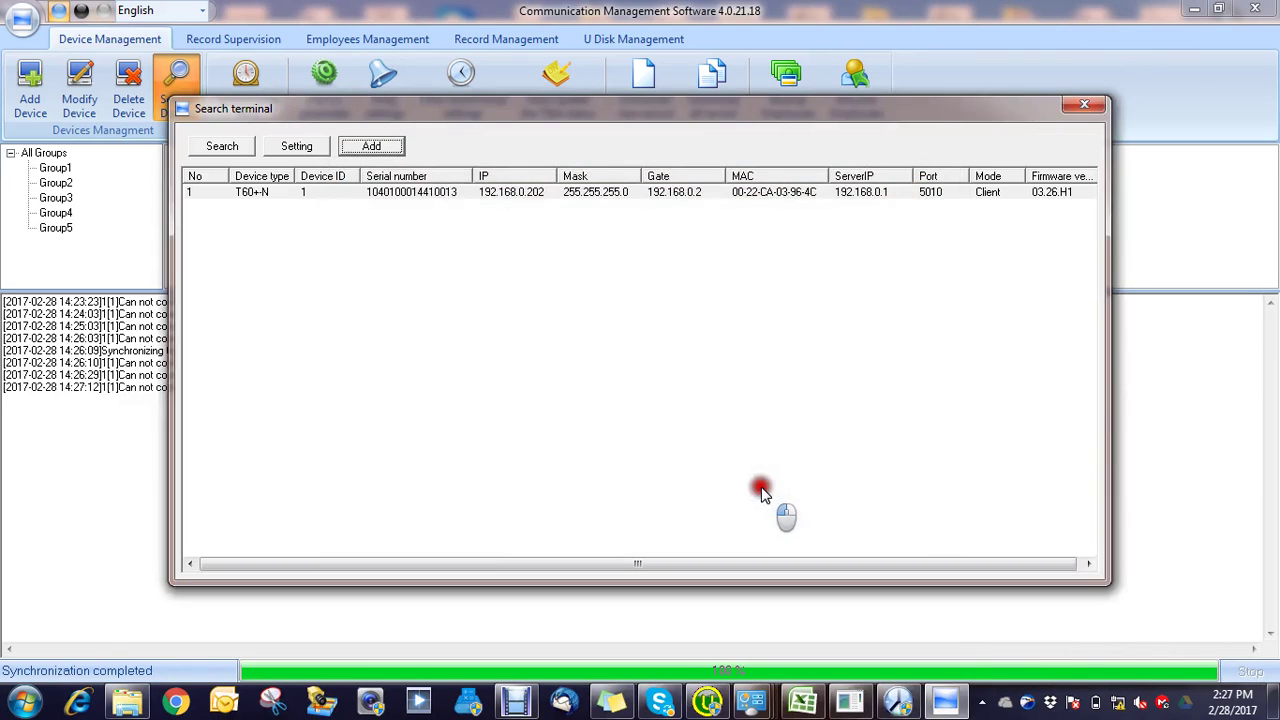
click(1082, 105)
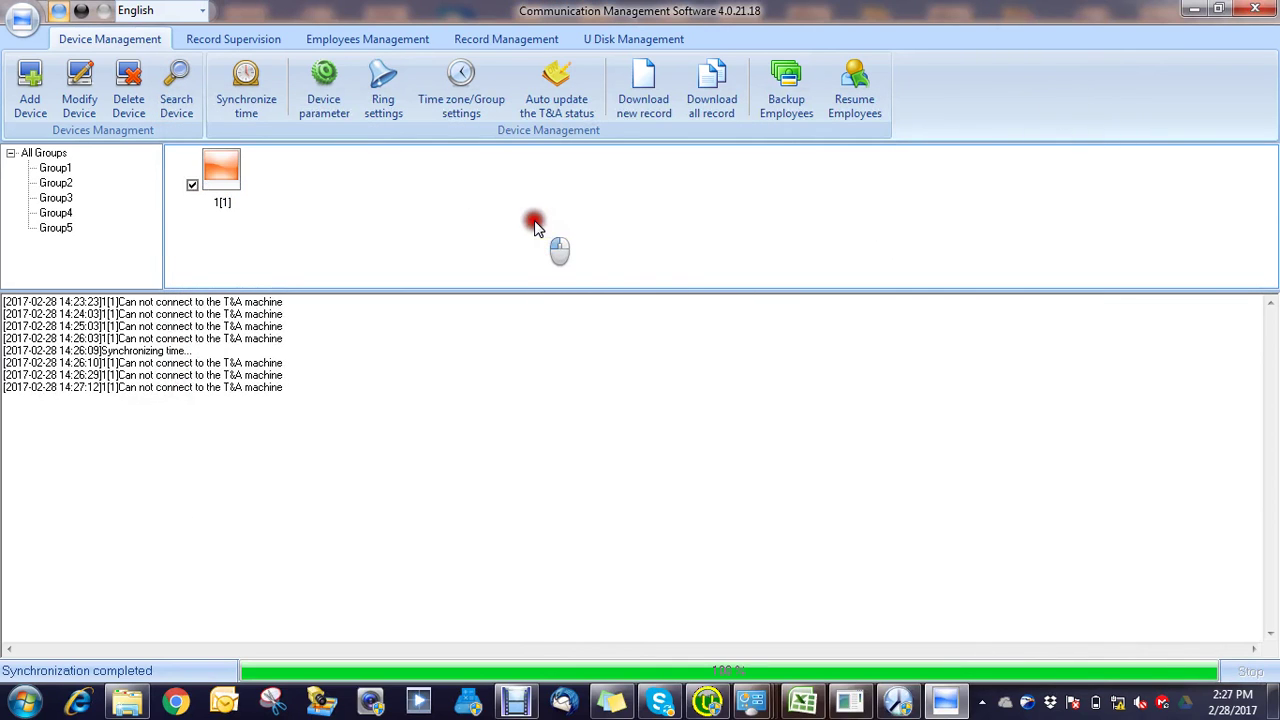
Step: Delete 1[1] again and re-add the T60+N with the 192.168.0.202 address text cleared
click(130, 100)
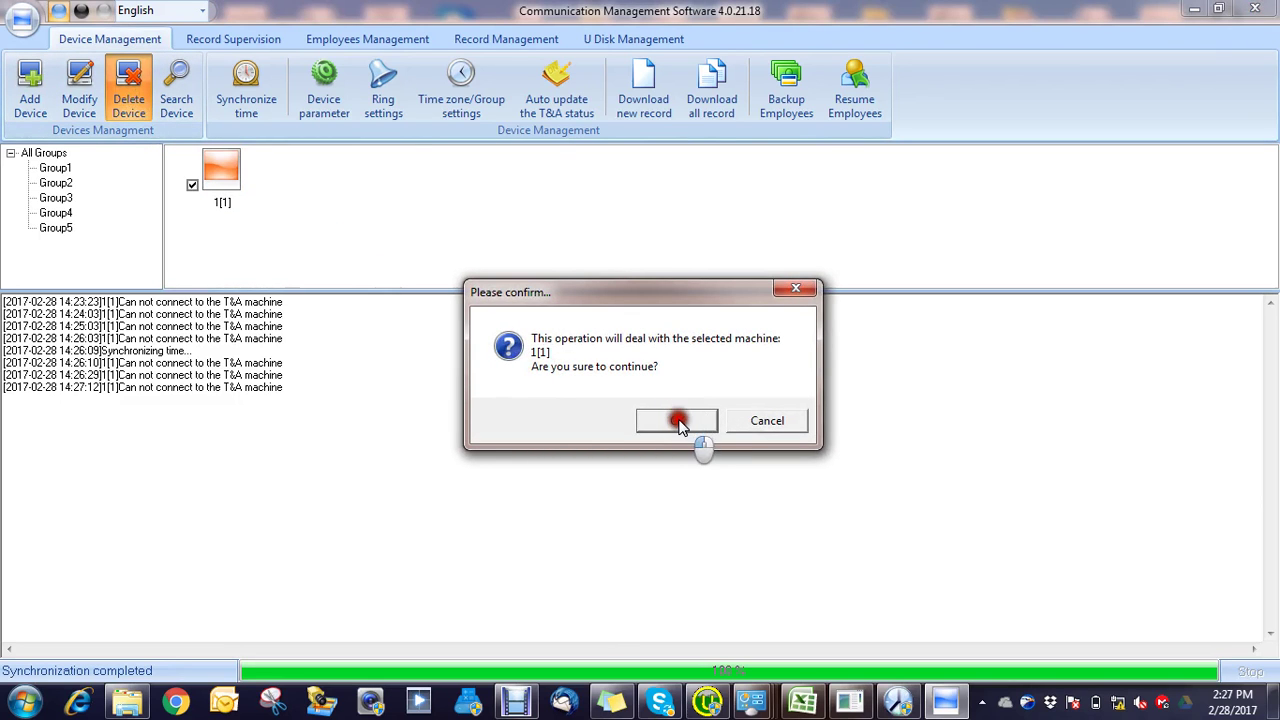
click(677, 420)
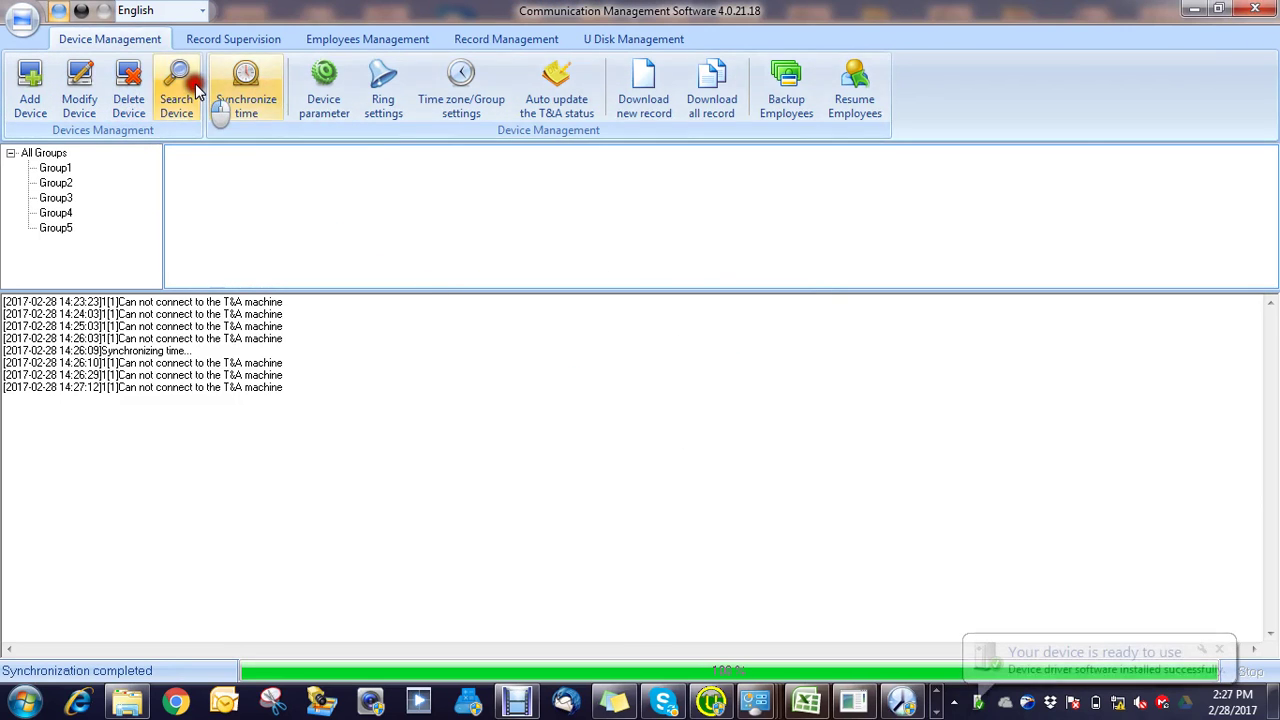
click(176, 88)
click(237, 142)
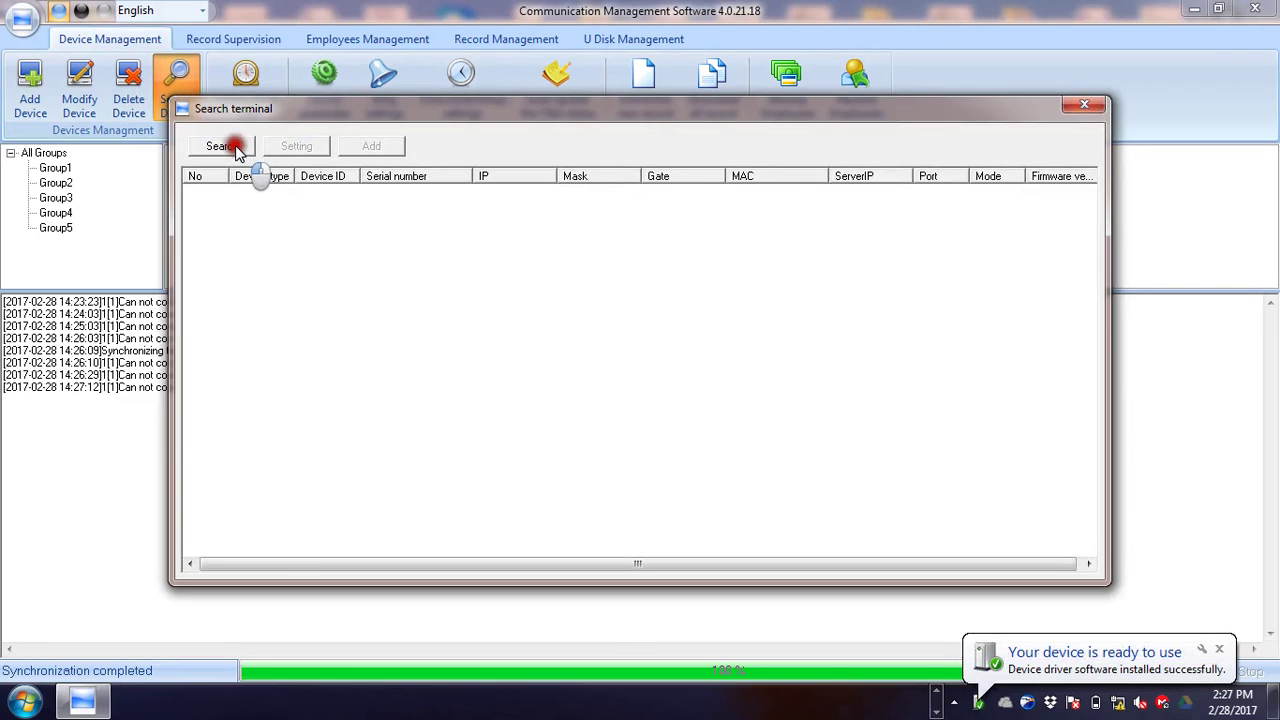
click(276, 195)
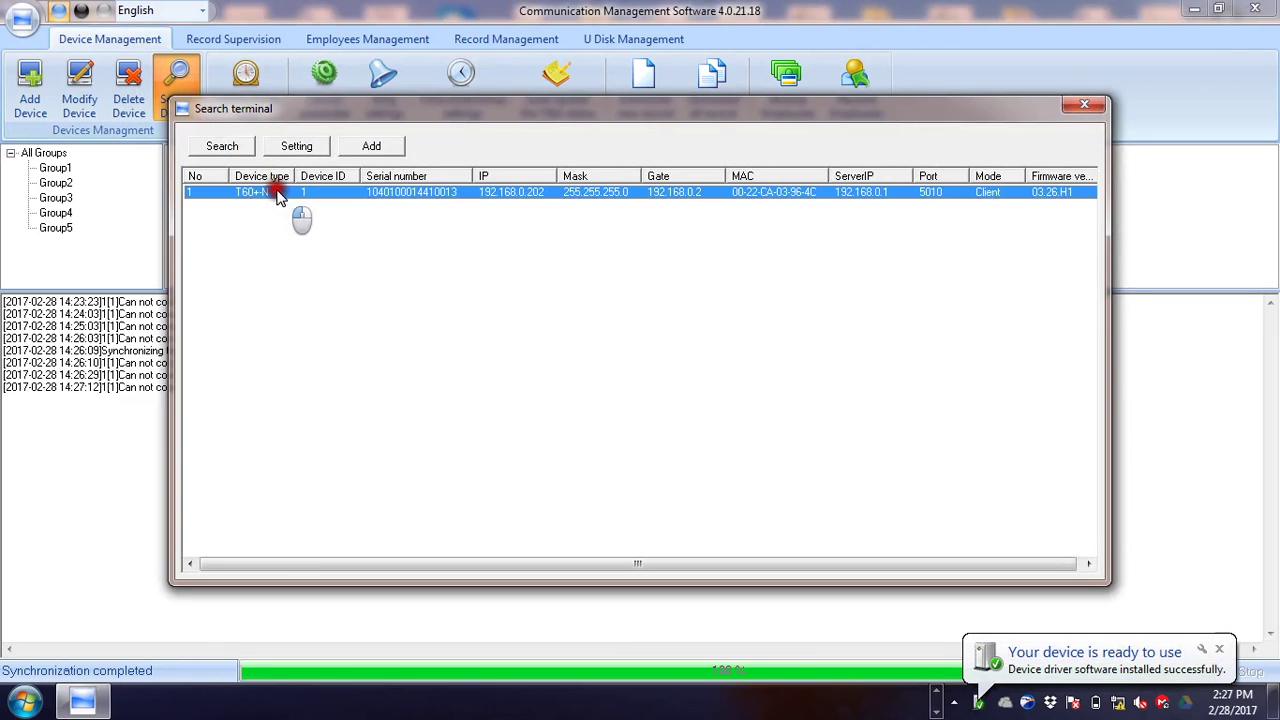
click(350, 146)
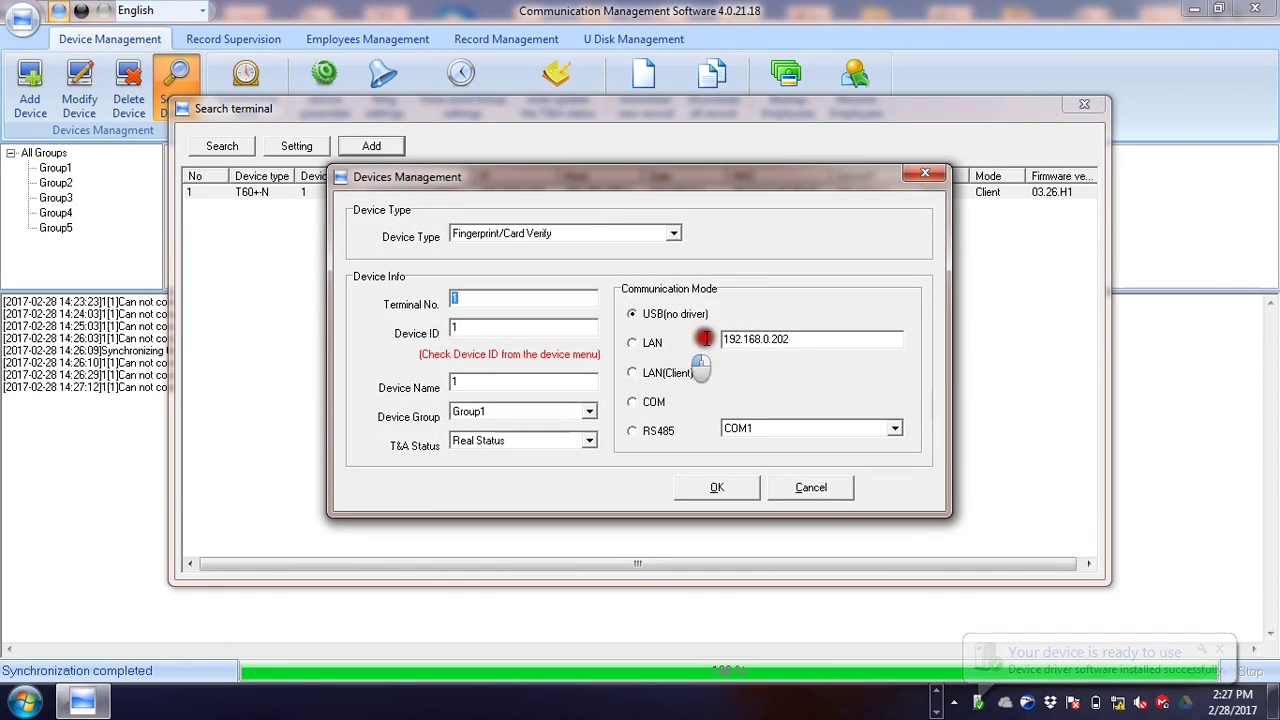
drag(793, 342, 721, 341)
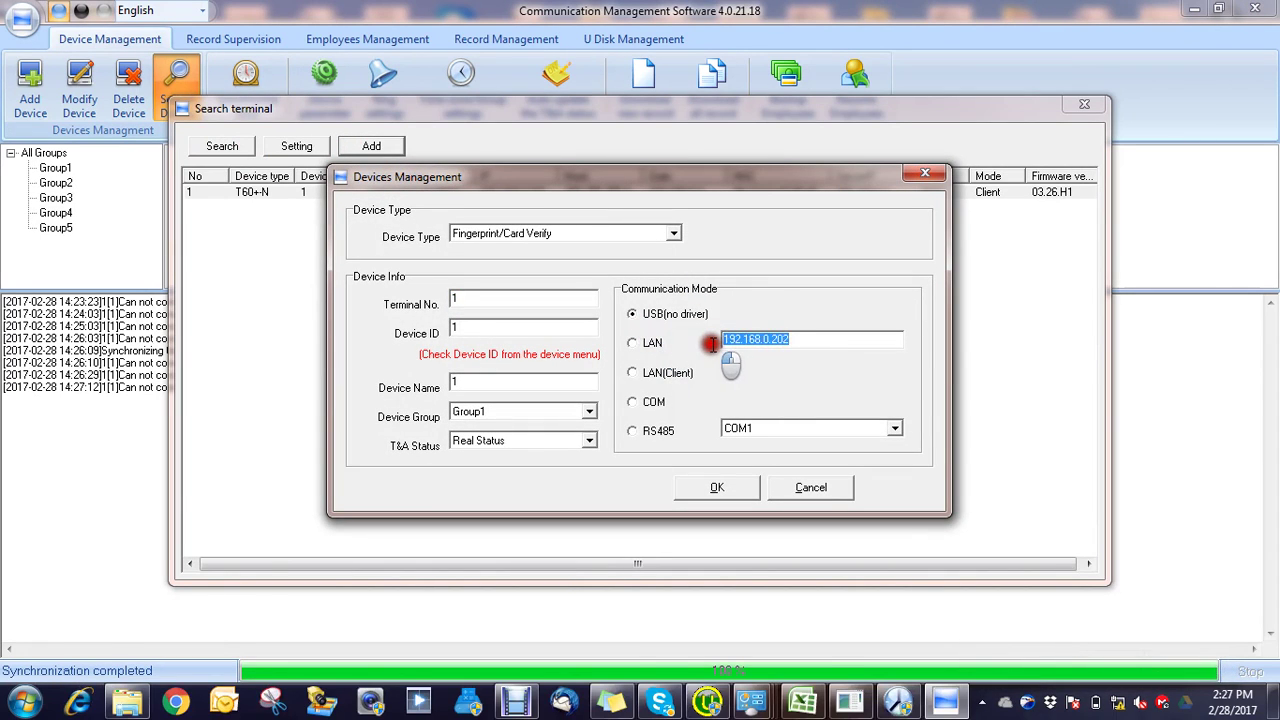
key(BackSpace)
click(718, 487)
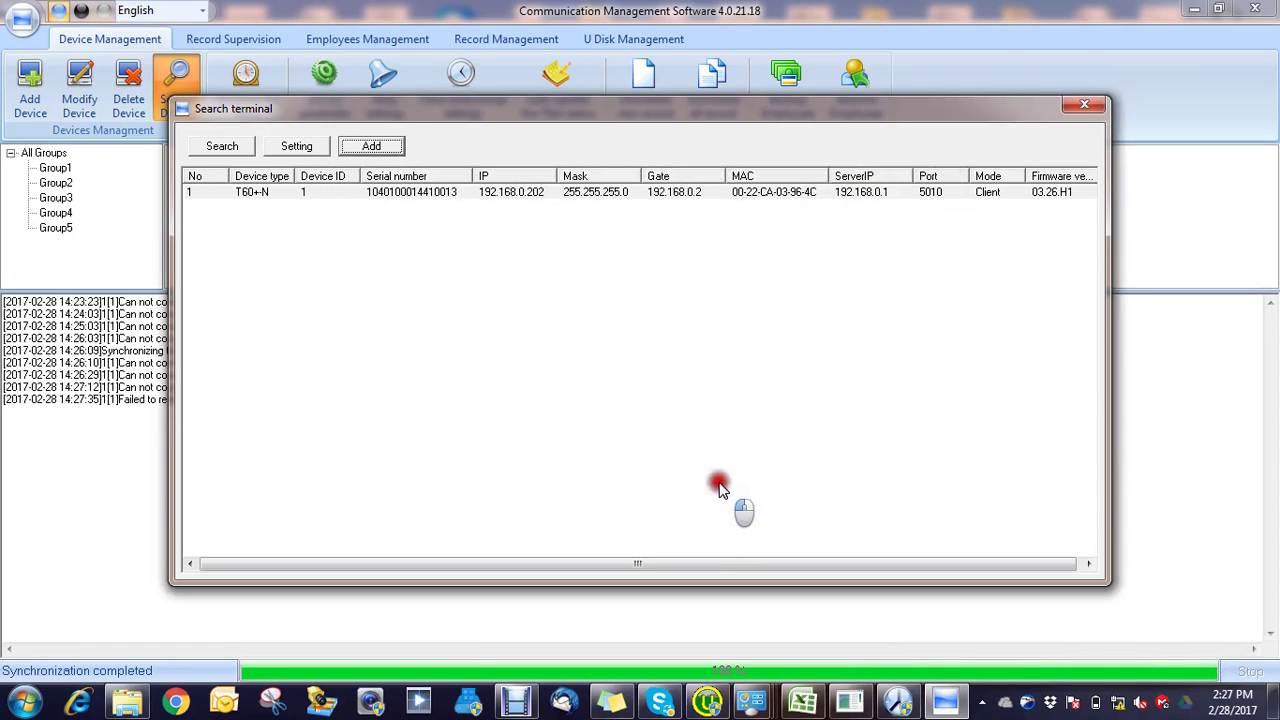
click(1070, 108)
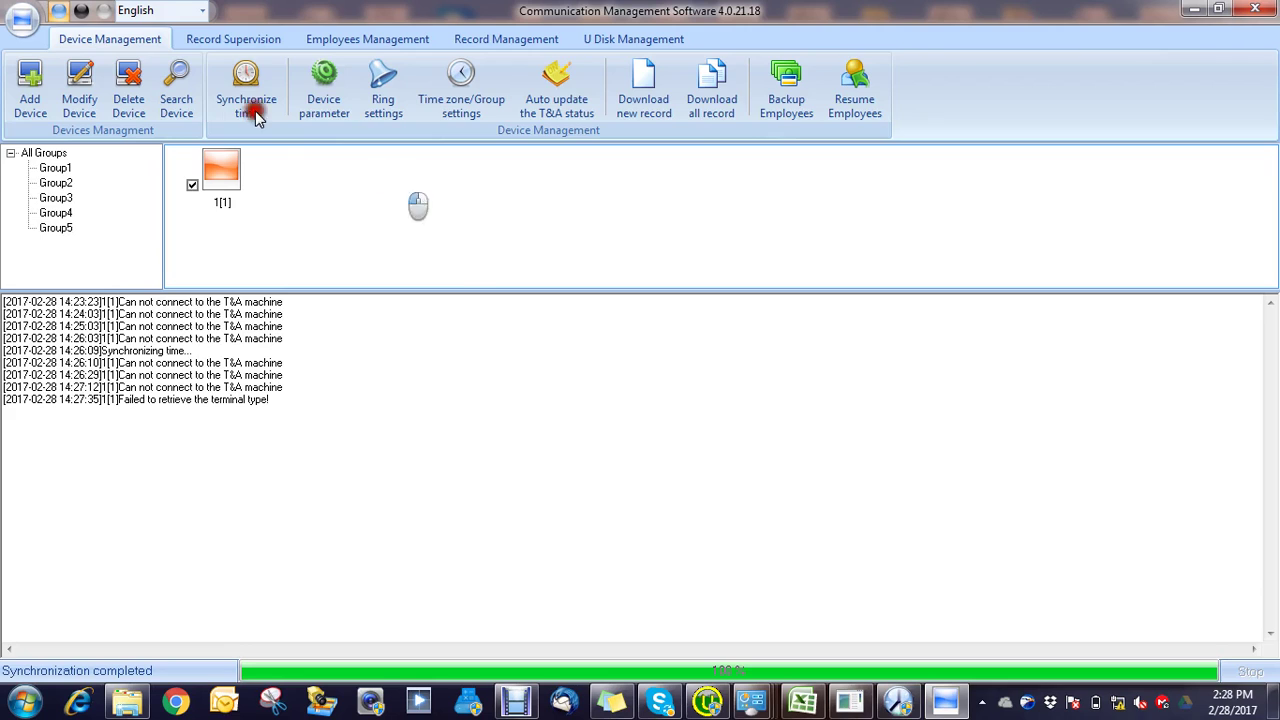
Step: Delete device 1[1] from the device list
click(204, 161)
click(128, 85)
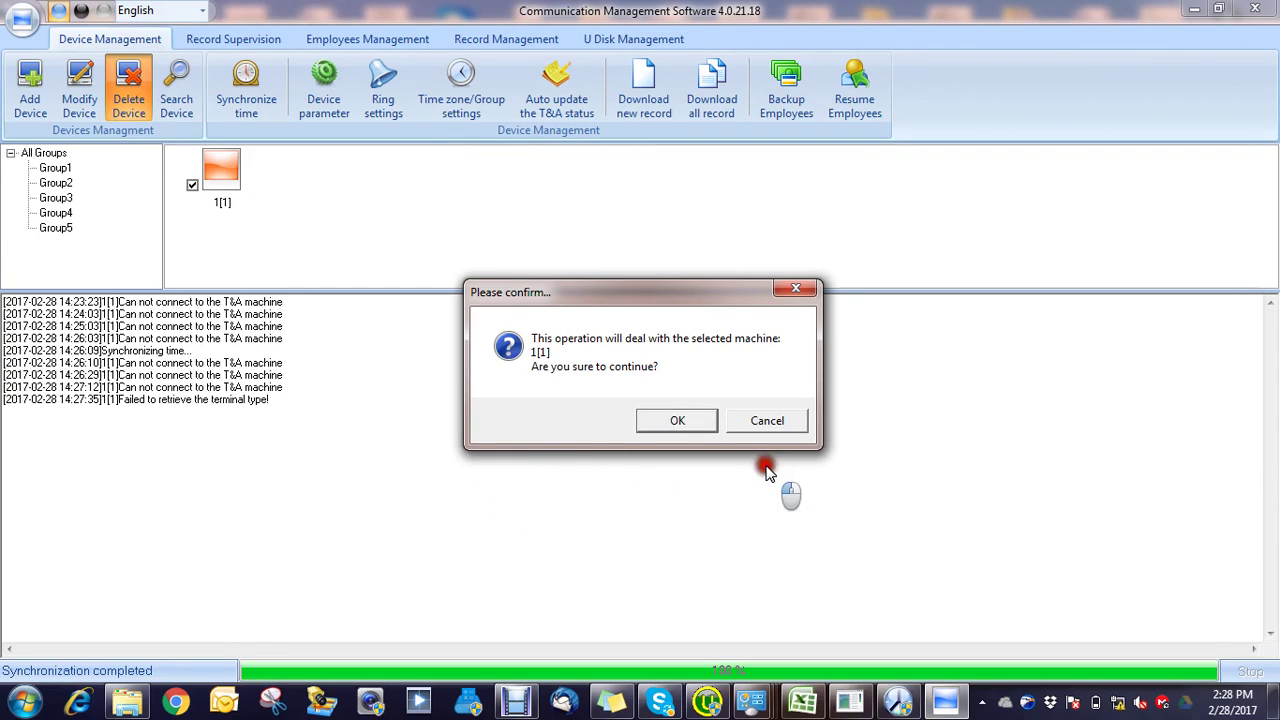
click(700, 428)
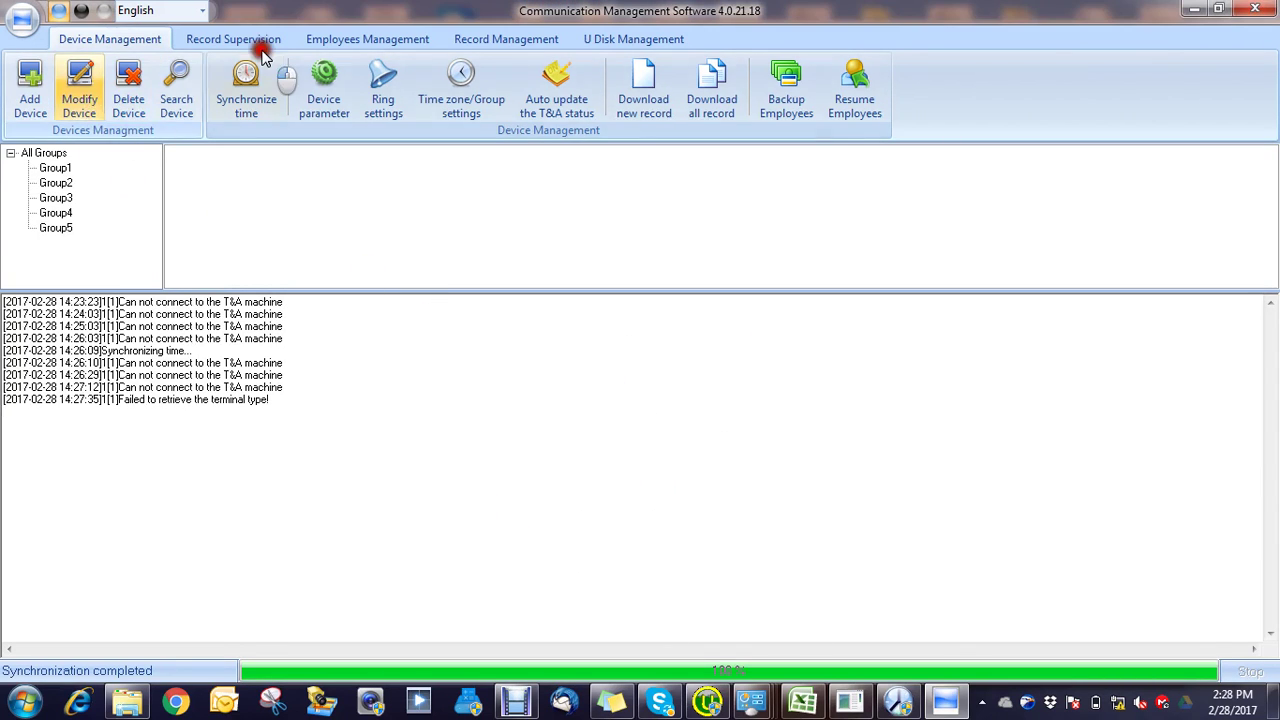
Step: Search for terminals and add the found T60+N at 192.168.0.202 again
click(179, 92)
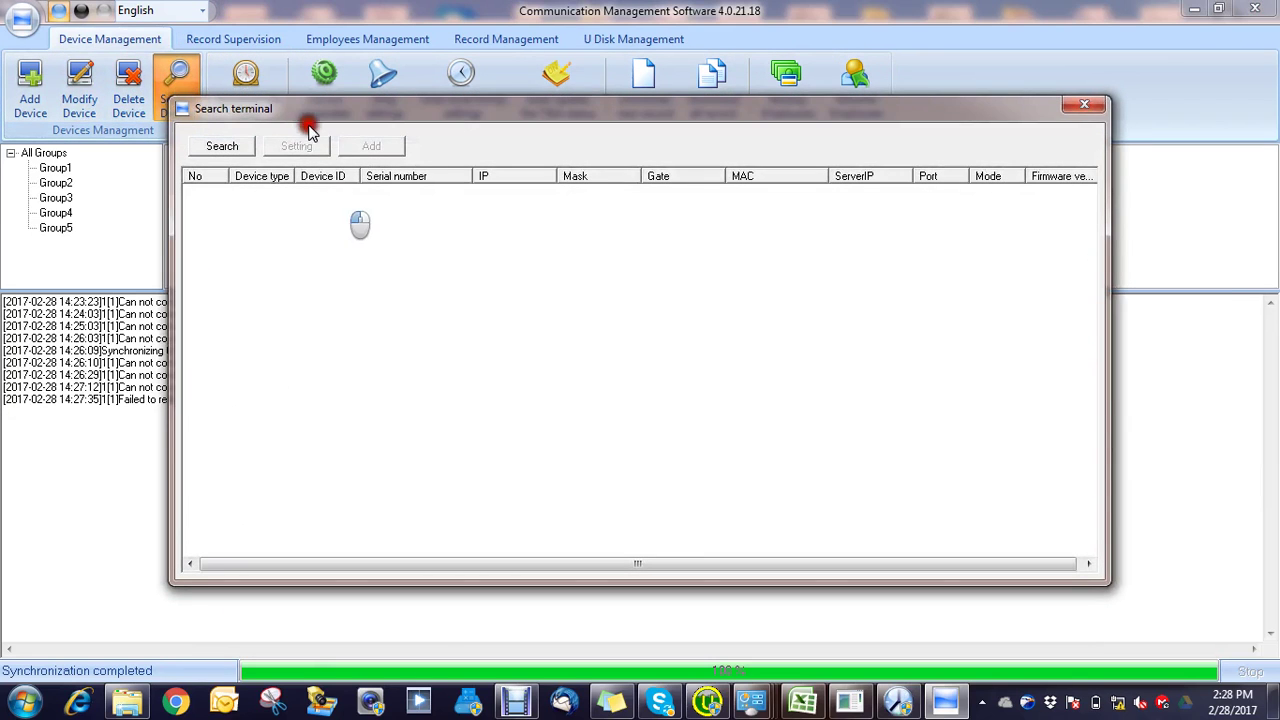
click(221, 147)
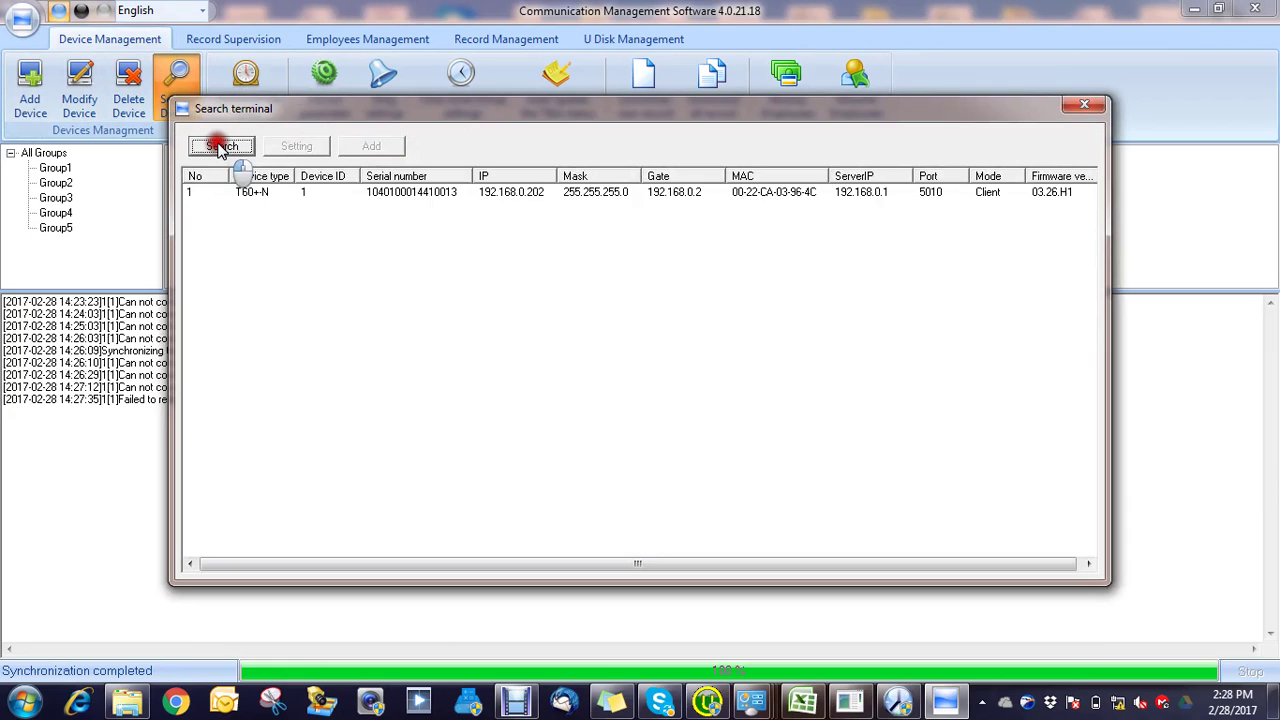
click(276, 193)
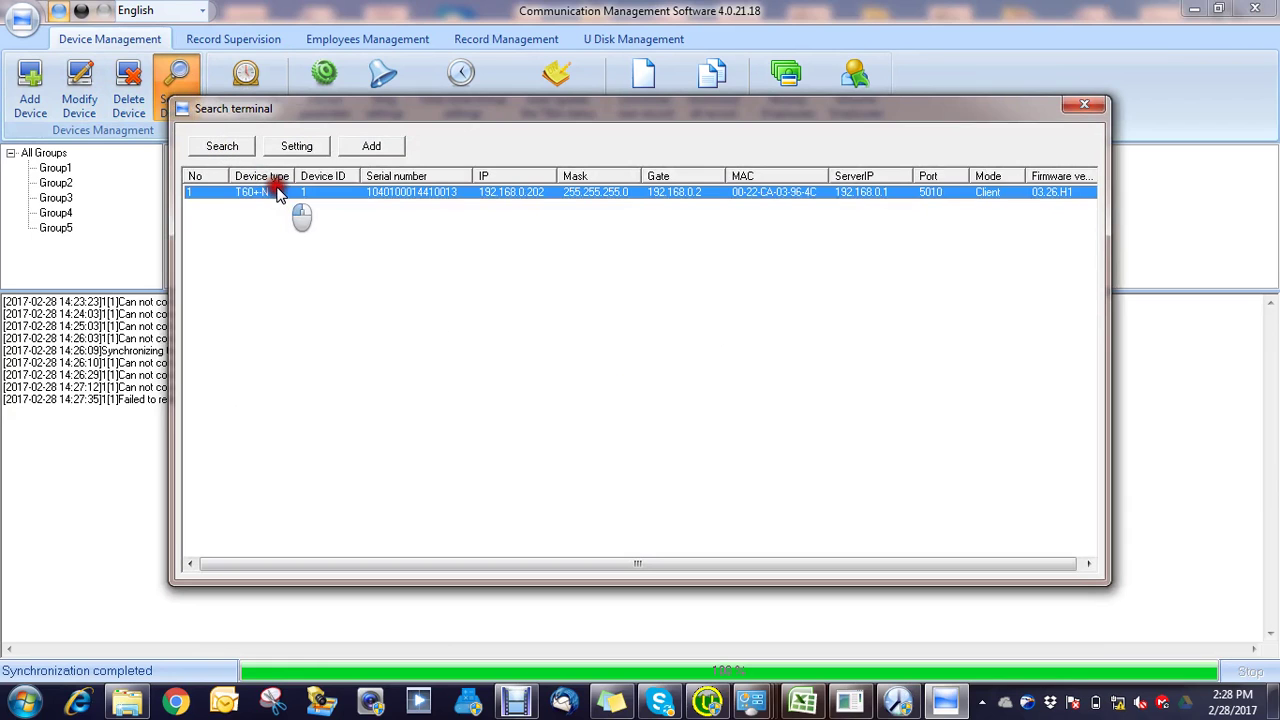
click(368, 146)
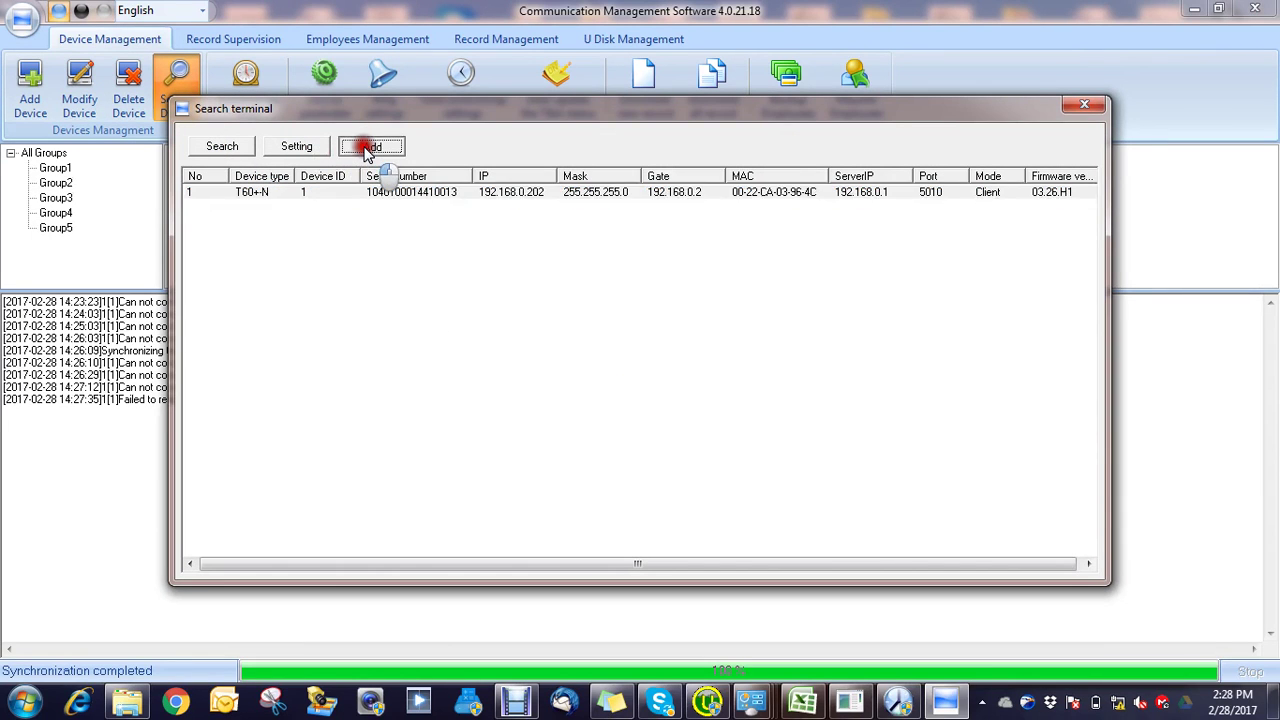
click(497, 231)
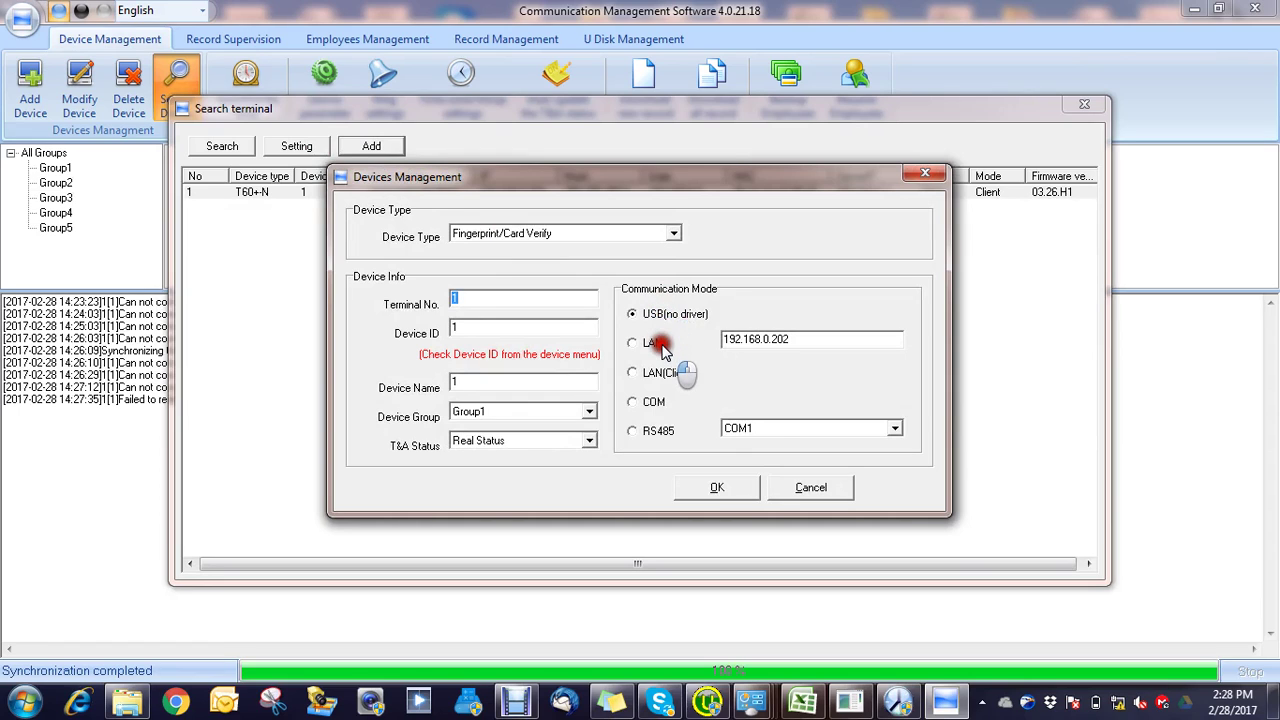
click(742, 486)
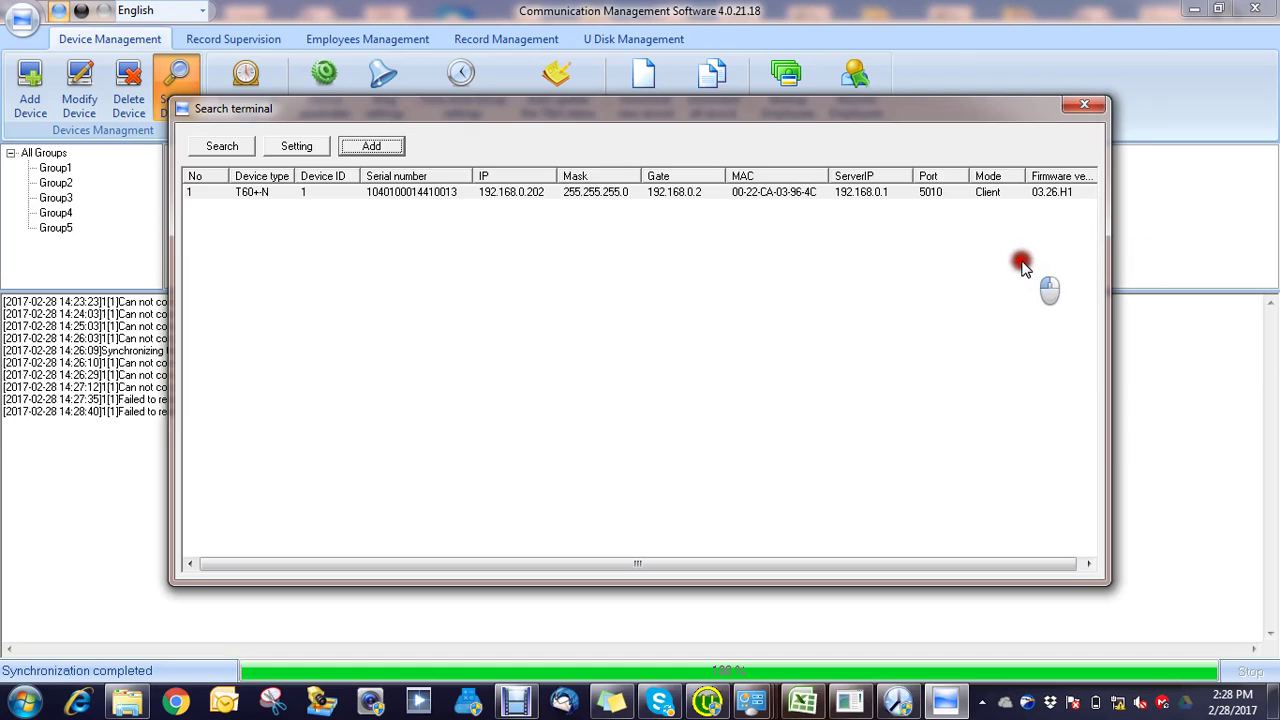
click(1084, 105)
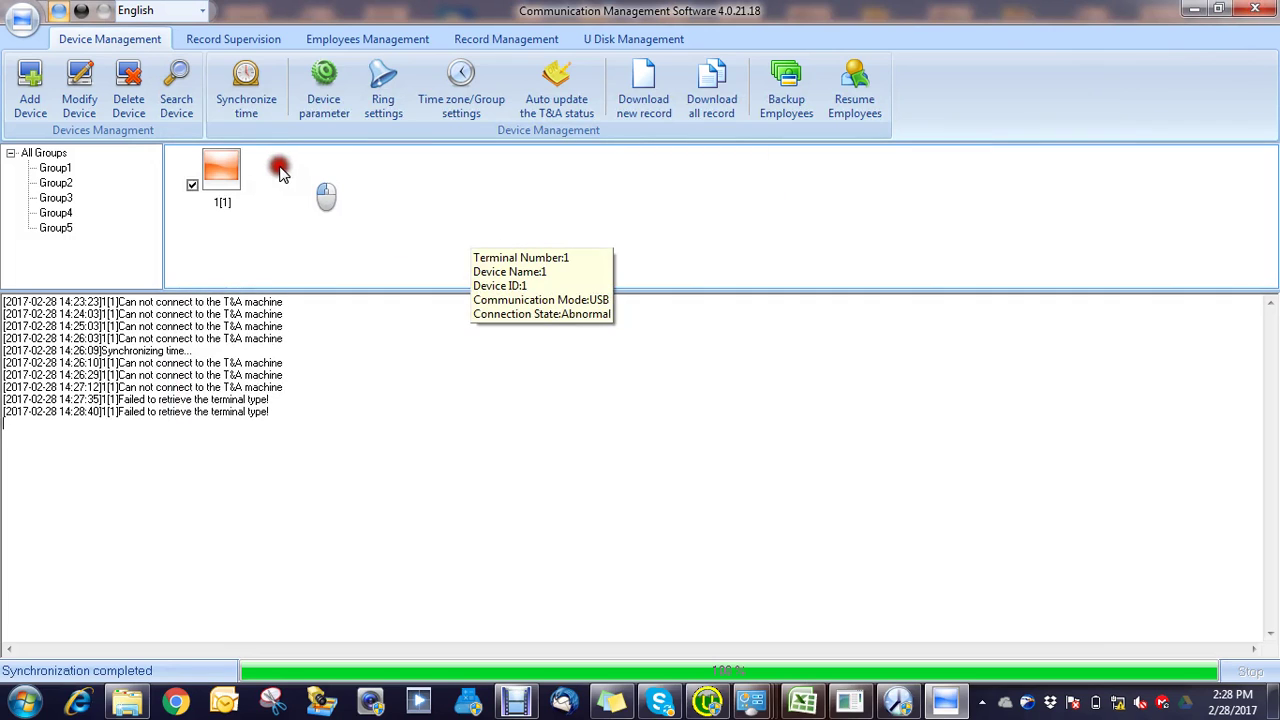
Step: Attempt a clock sync on terminal 1[1], then delete it from the device list
click(252, 80)
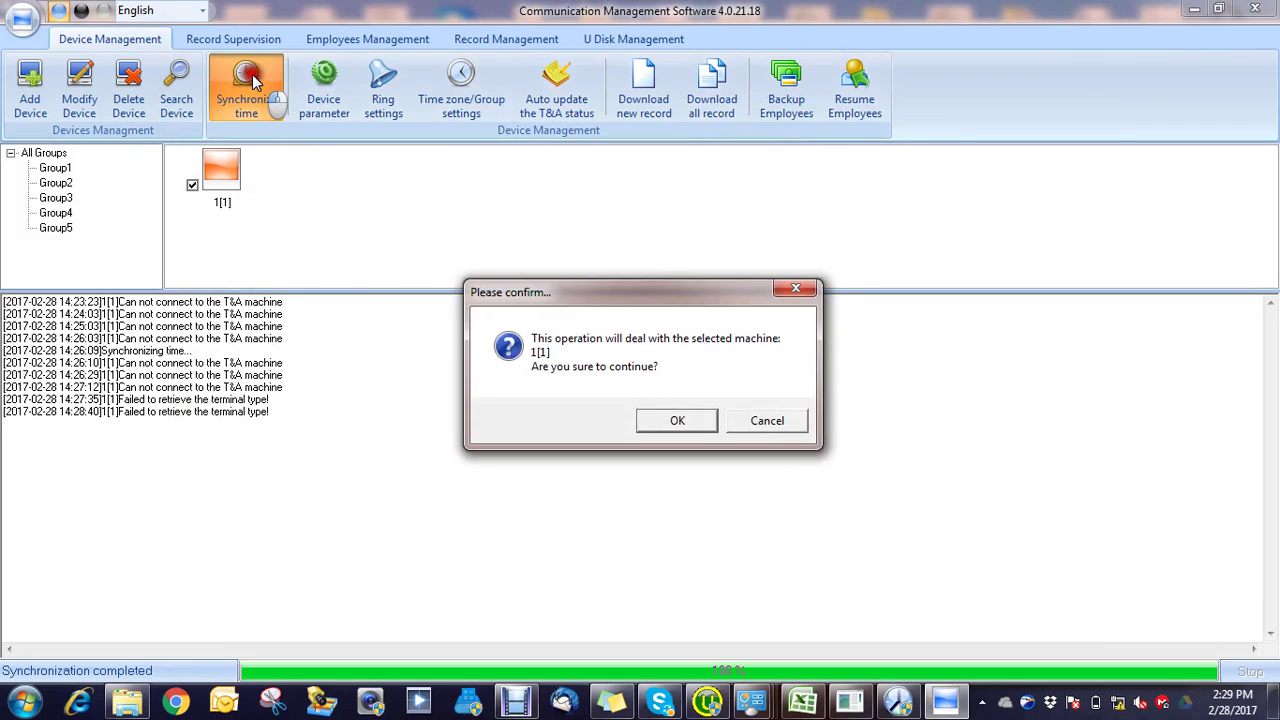
click(690, 420)
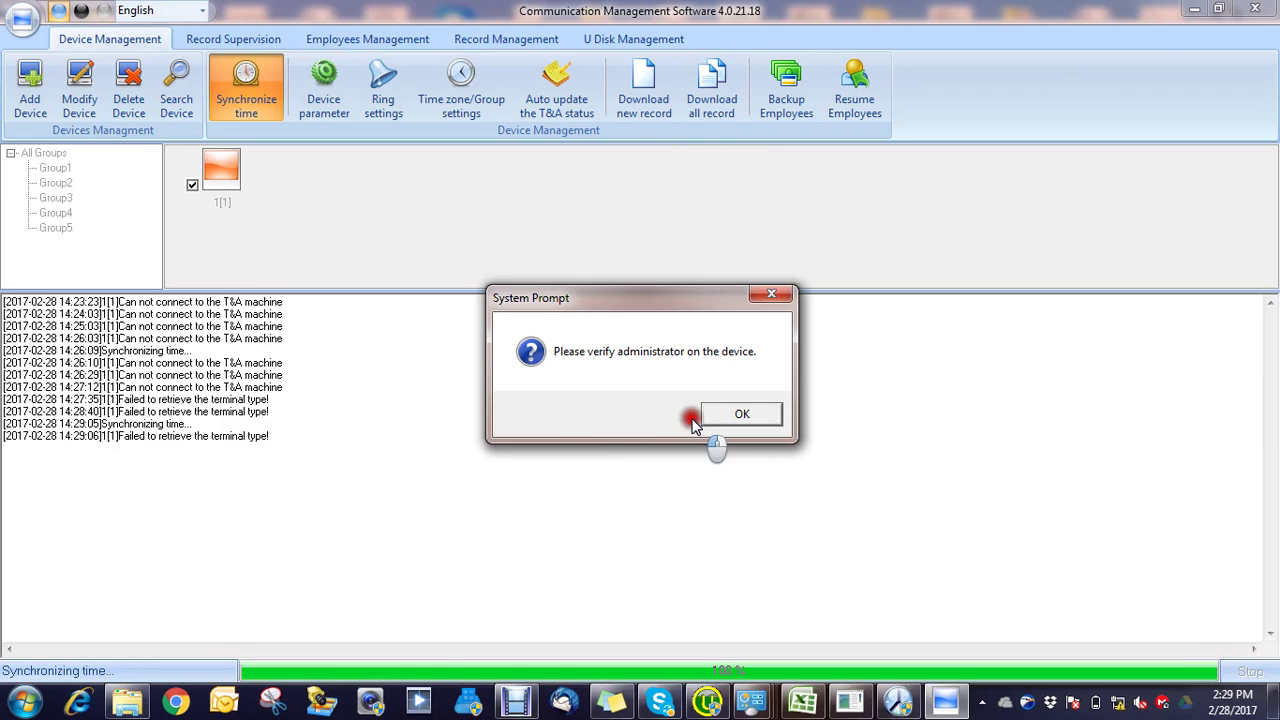
click(748, 416)
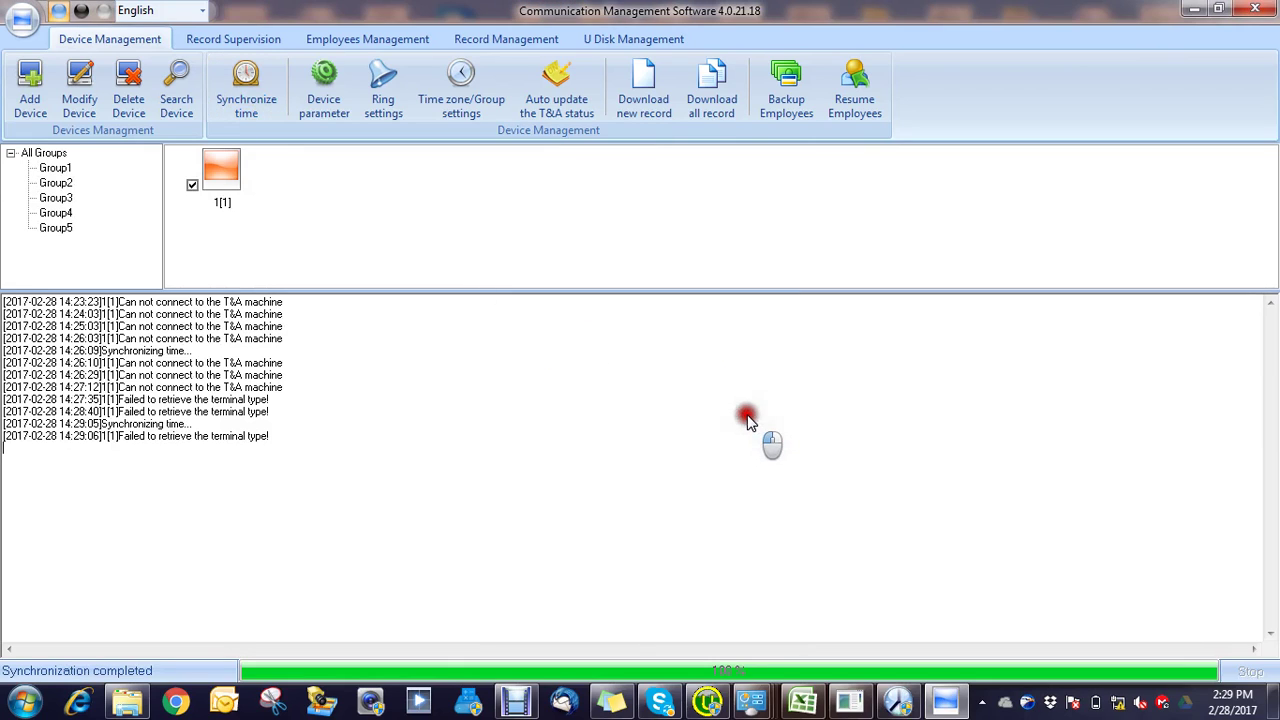
mouse_move(212, 165)
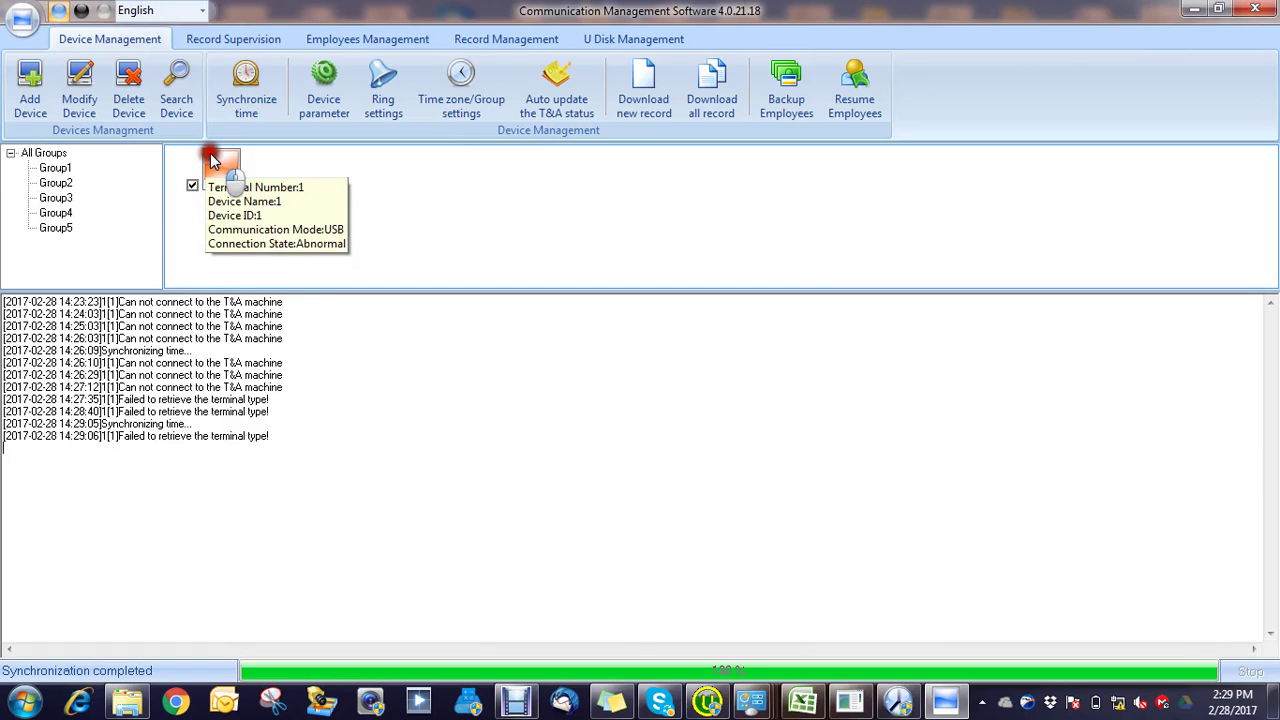
click(128, 87)
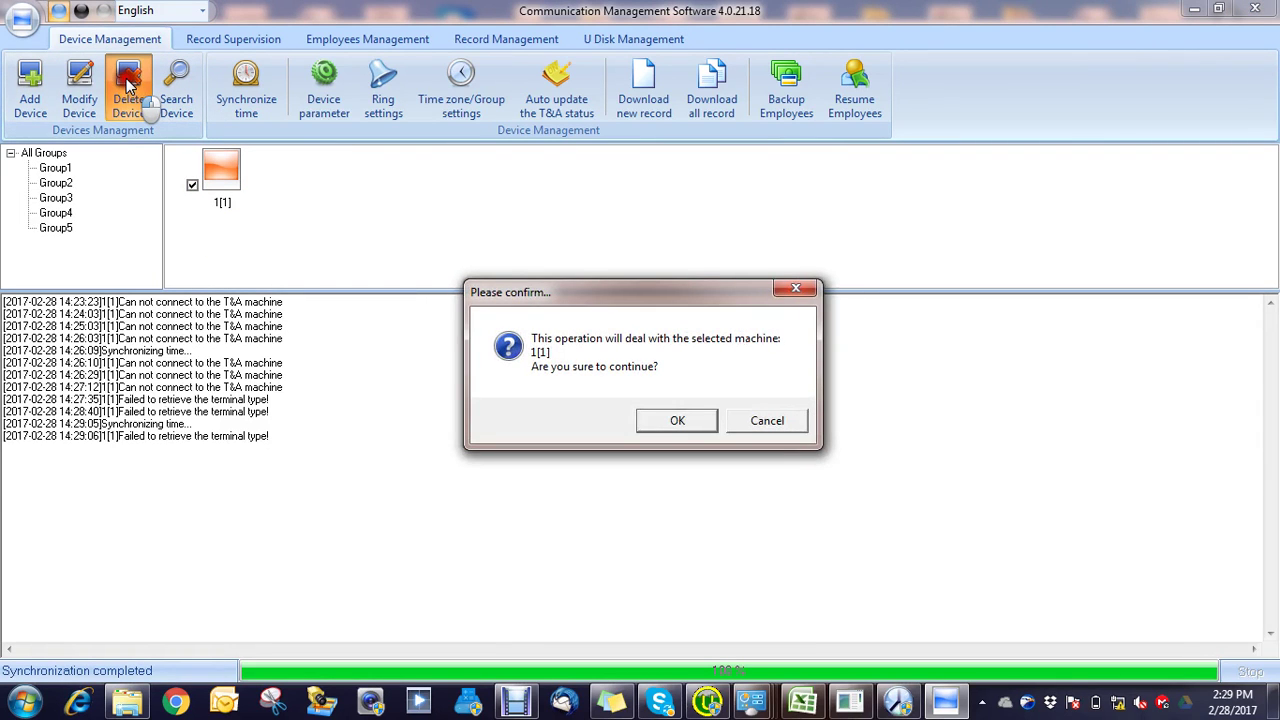
click(672, 419)
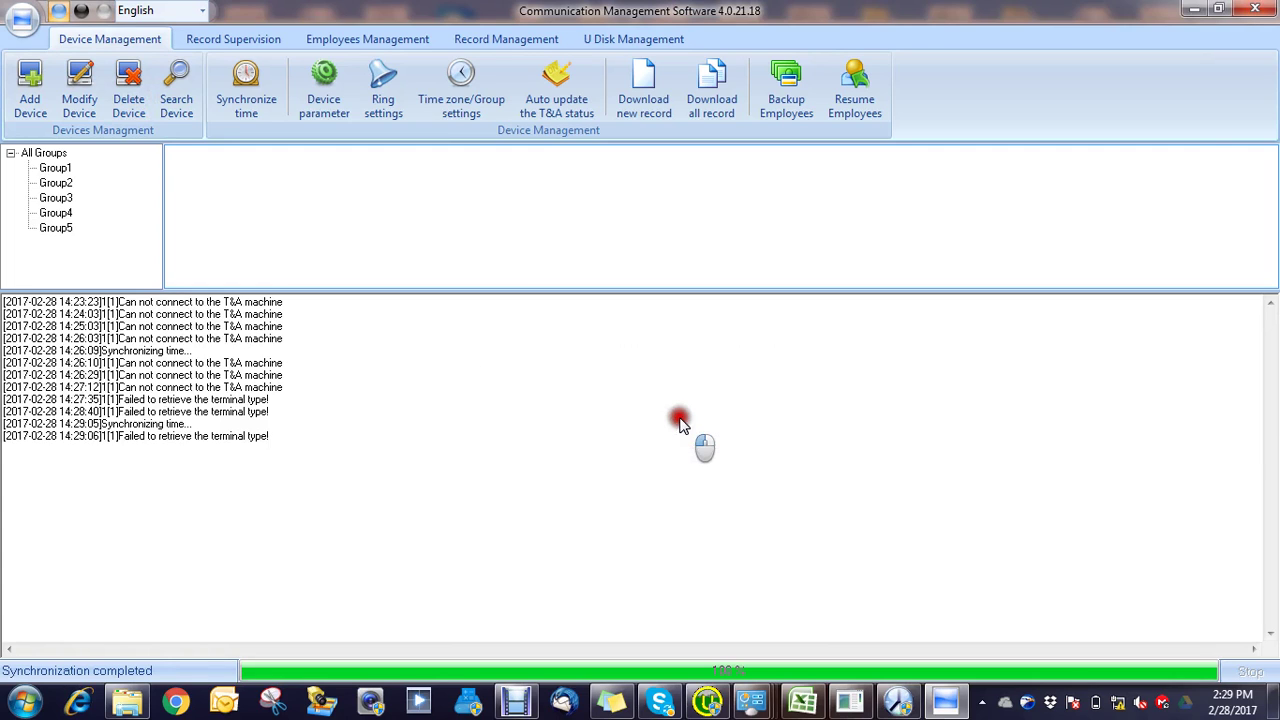
Step: Retry the clock sync, dismiss the no-machine warning, and search the network for terminals
click(253, 110)
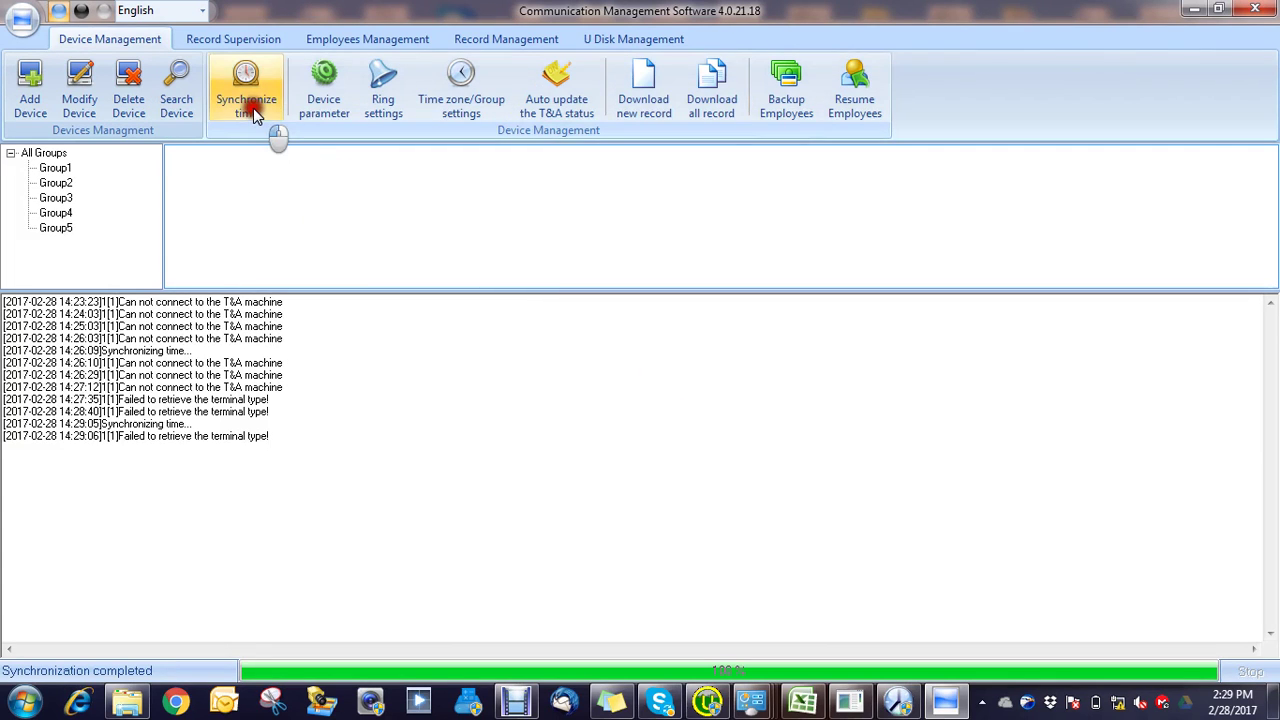
click(251, 105)
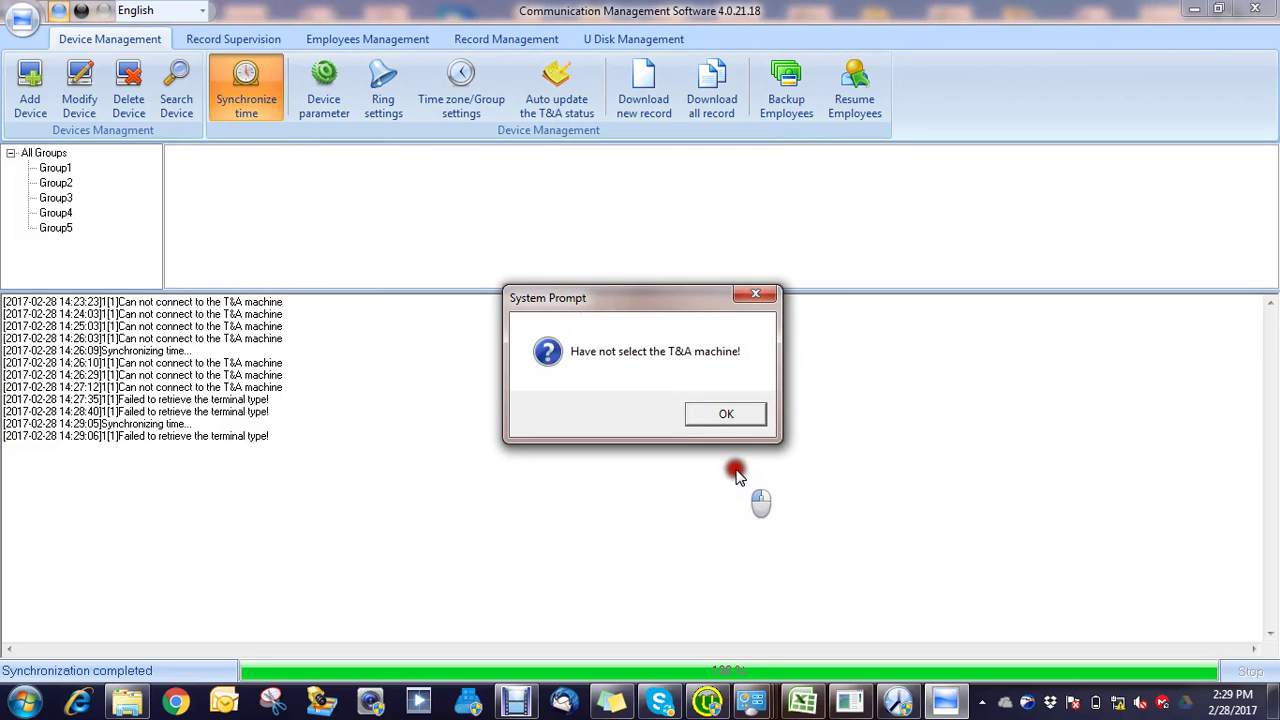
click(724, 416)
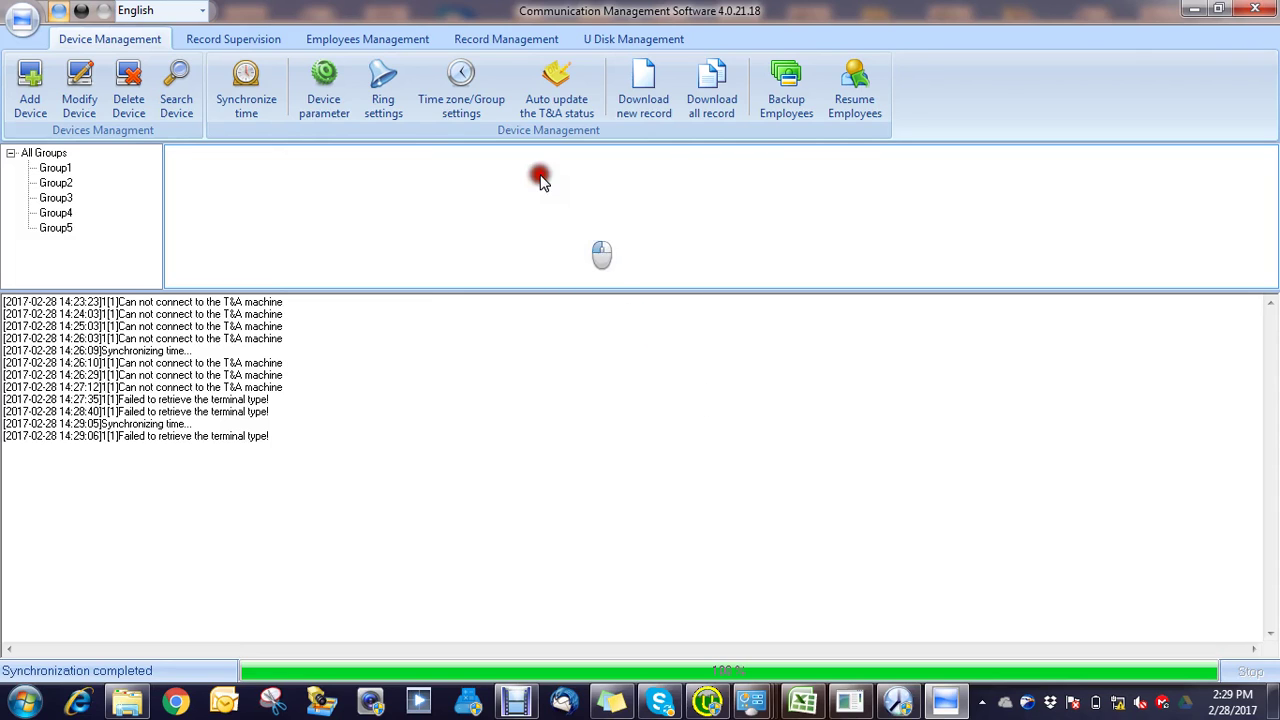
click(185, 95)
click(240, 146)
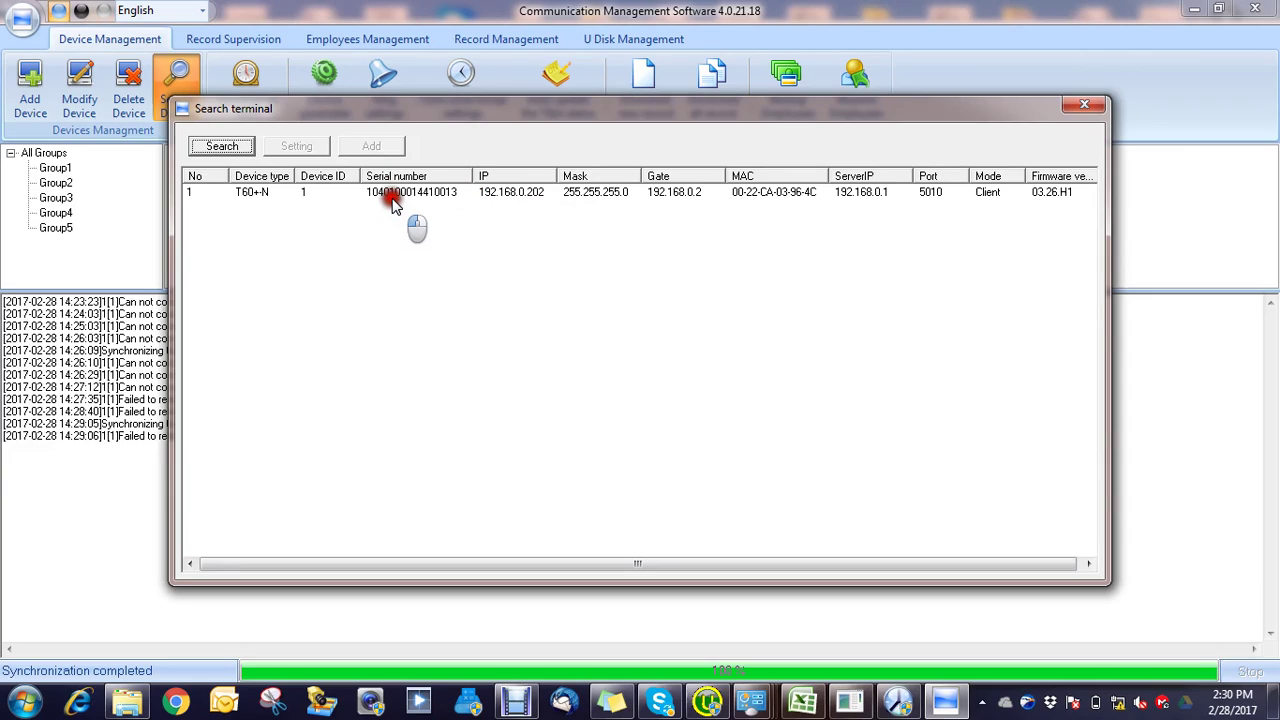
Step: Rerun the search and add the found T60+N terminal at 192.168.0.202
click(226, 147)
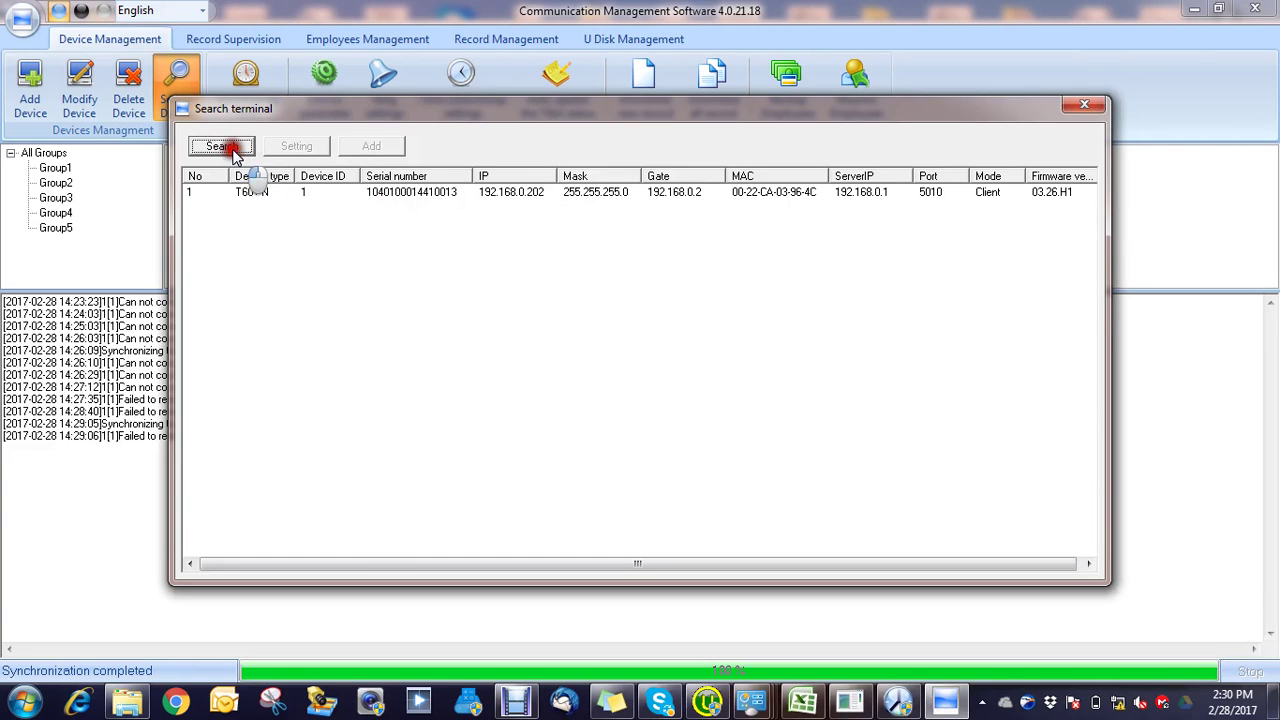
click(251, 192)
click(226, 147)
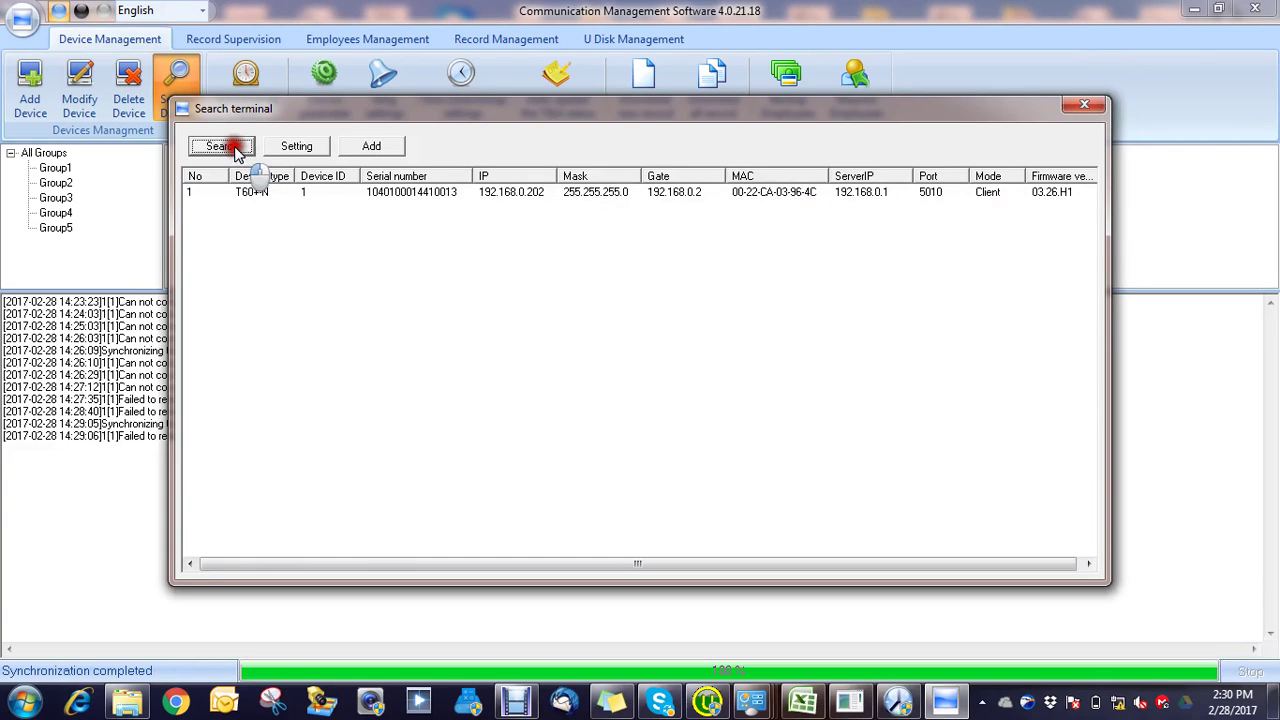
click(296, 194)
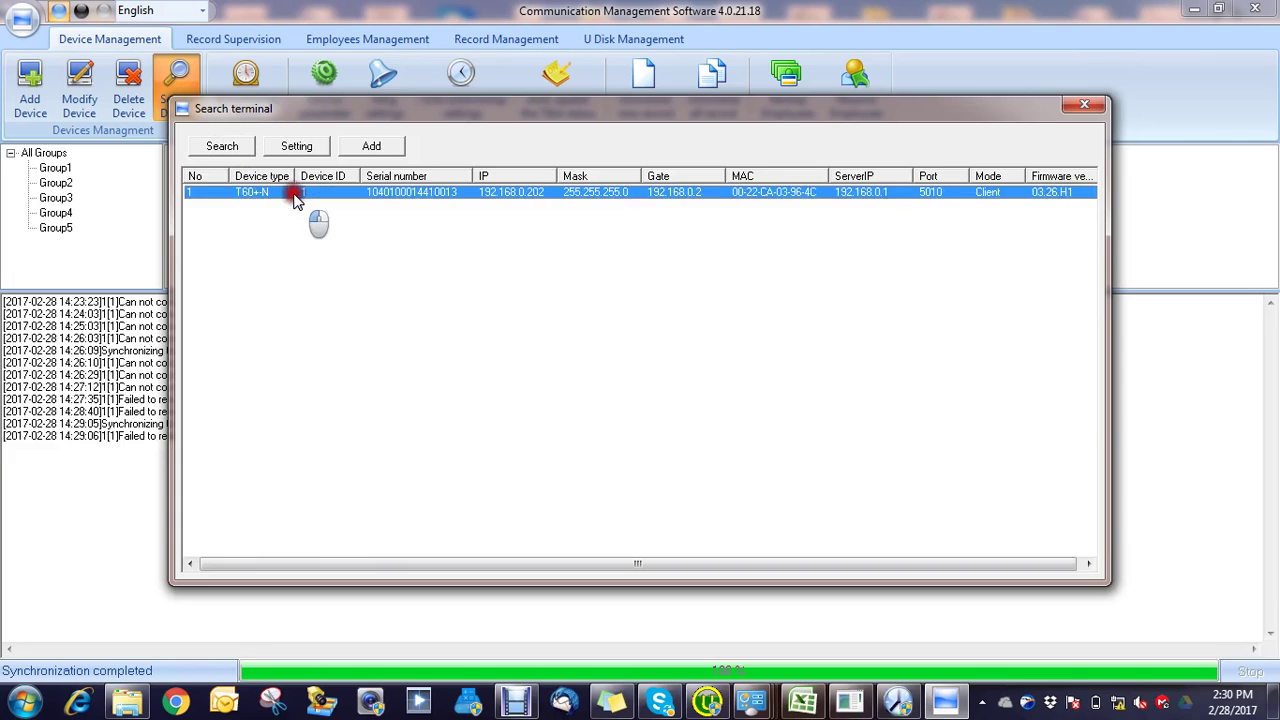
click(376, 147)
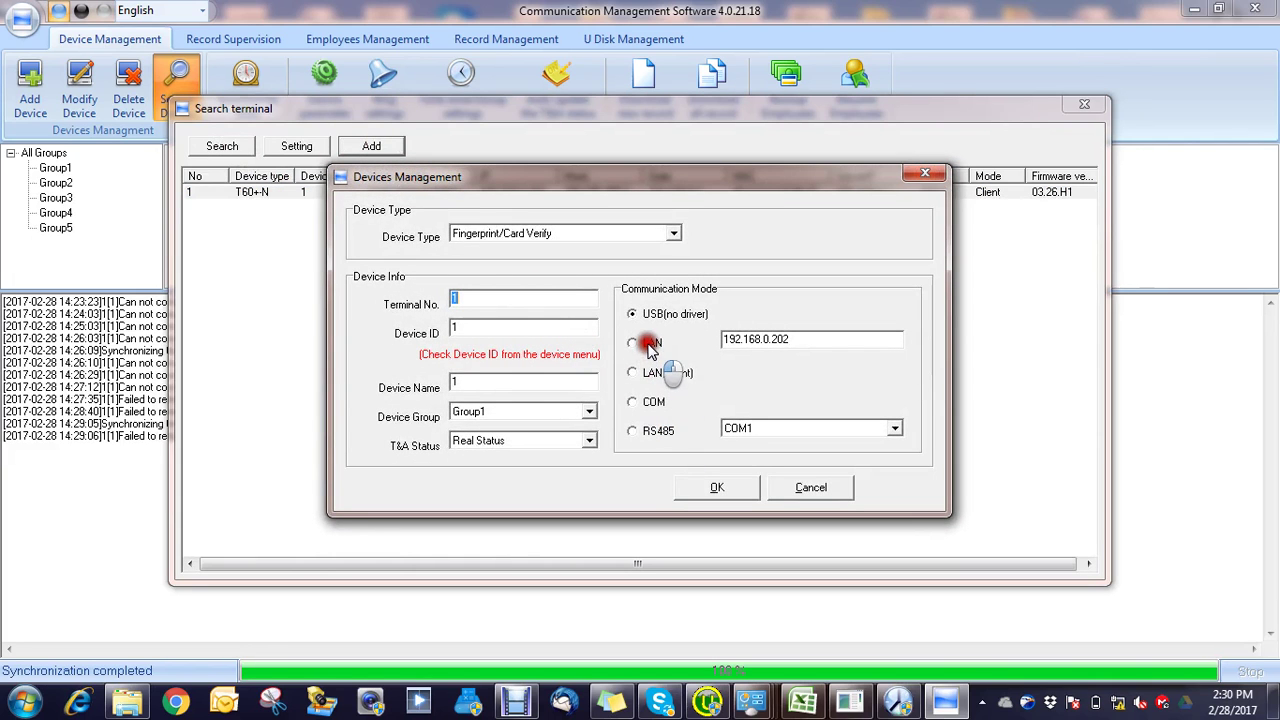
click(734, 487)
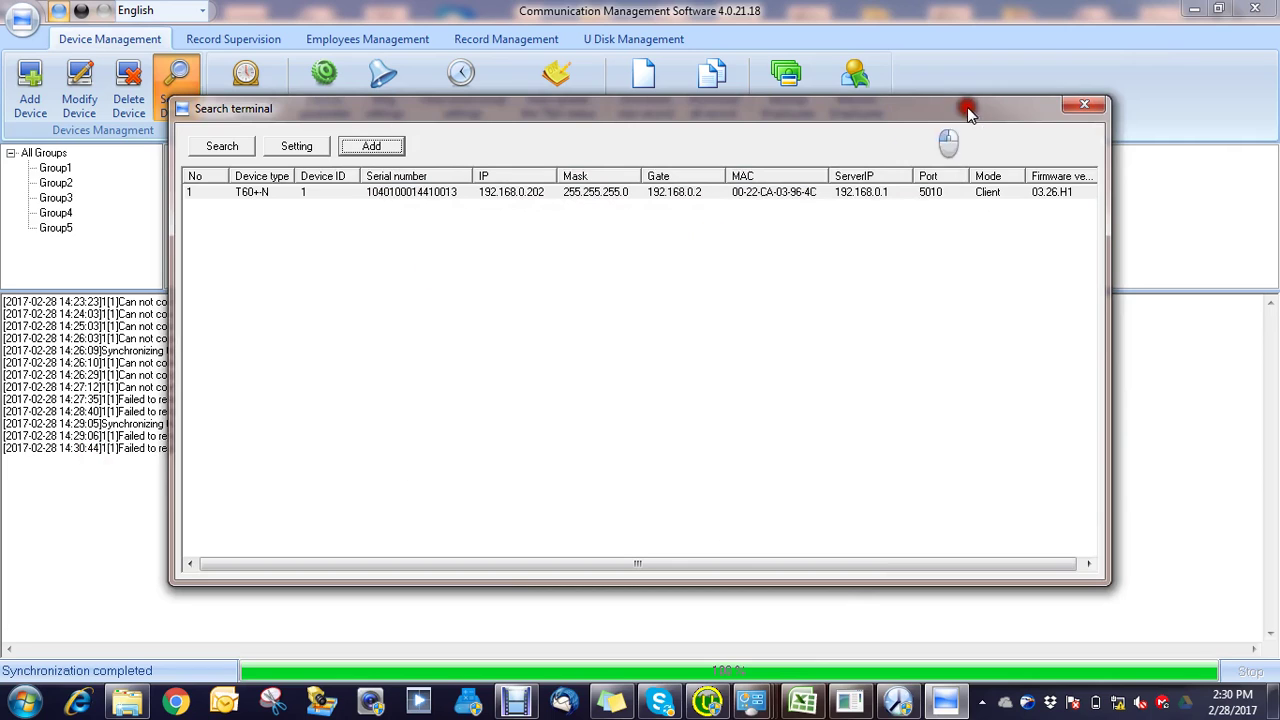
Step: Close the search window and delete the re-added terminal 1[1]
click(1075, 106)
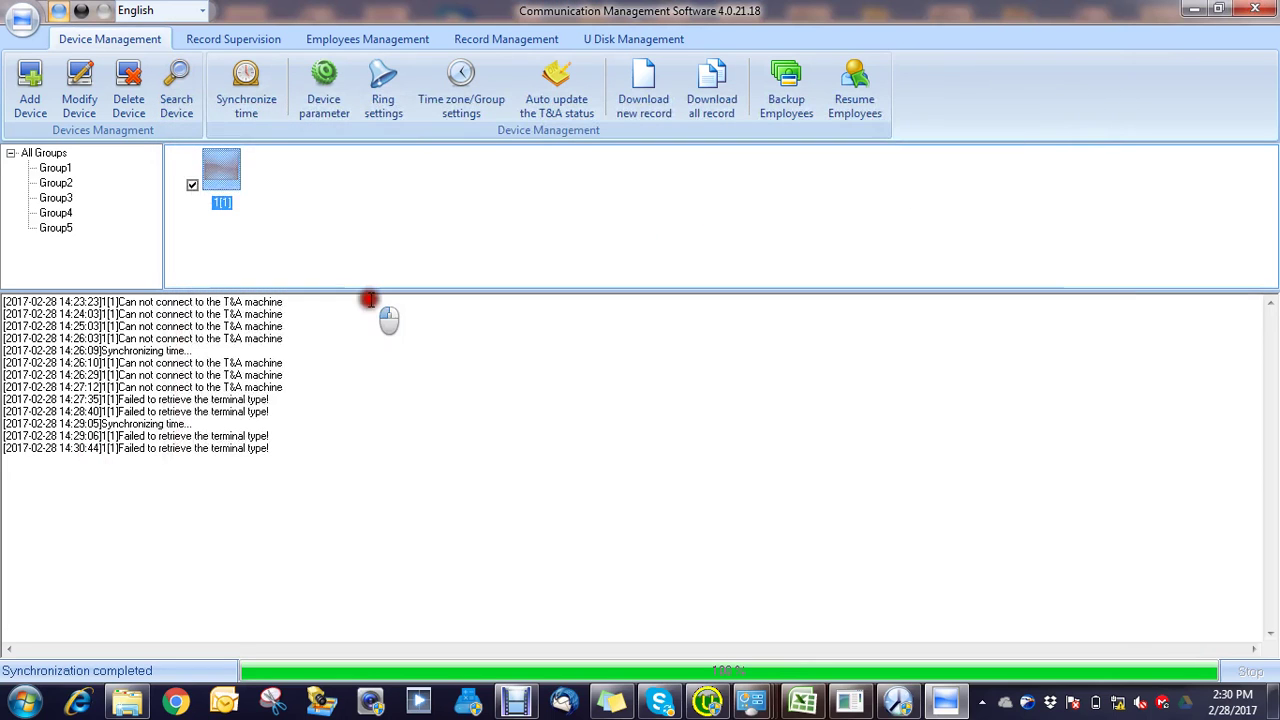
click(128, 100)
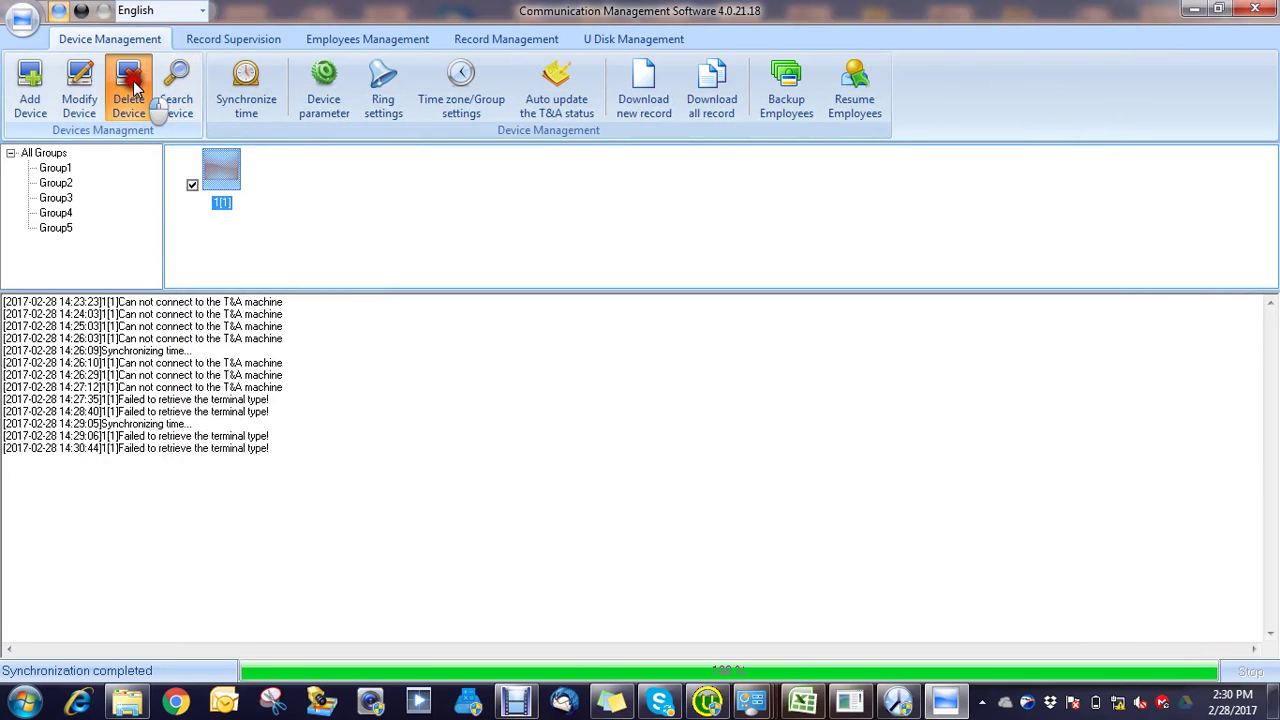
click(652, 428)
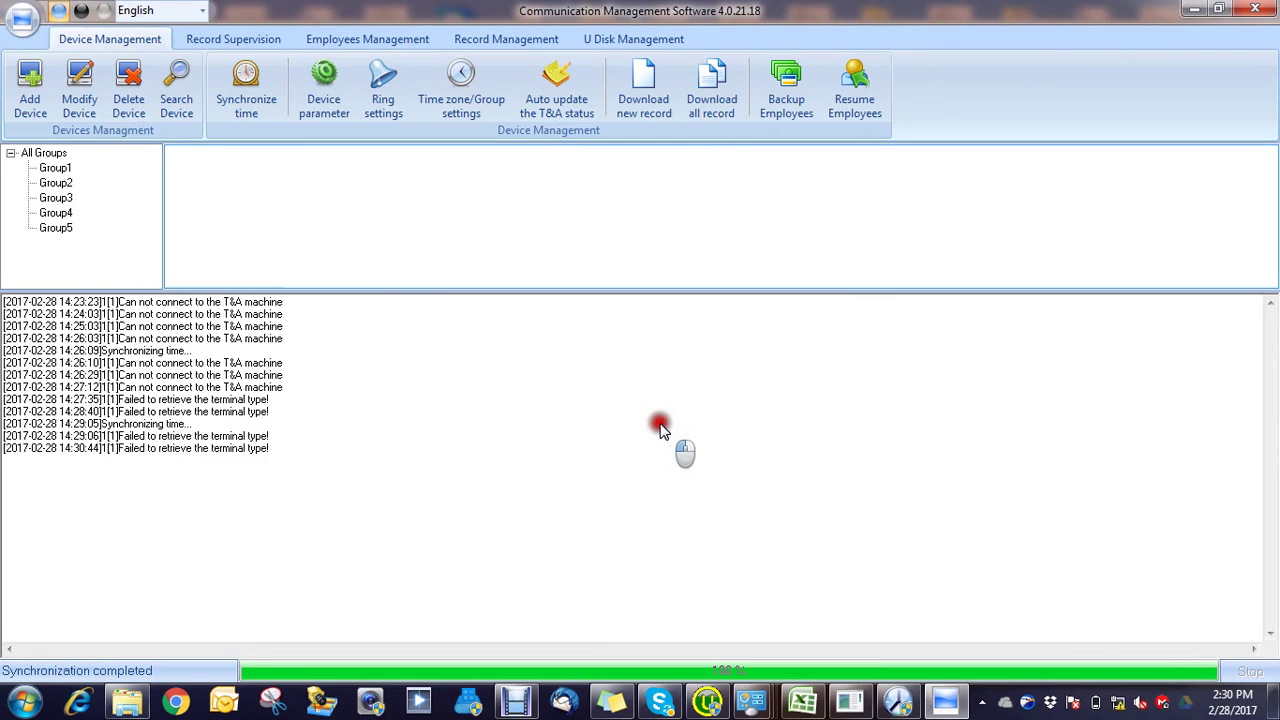
Step: Search and add the T60+N at 192.168.0.202, leaving communication mode on USB
click(178, 96)
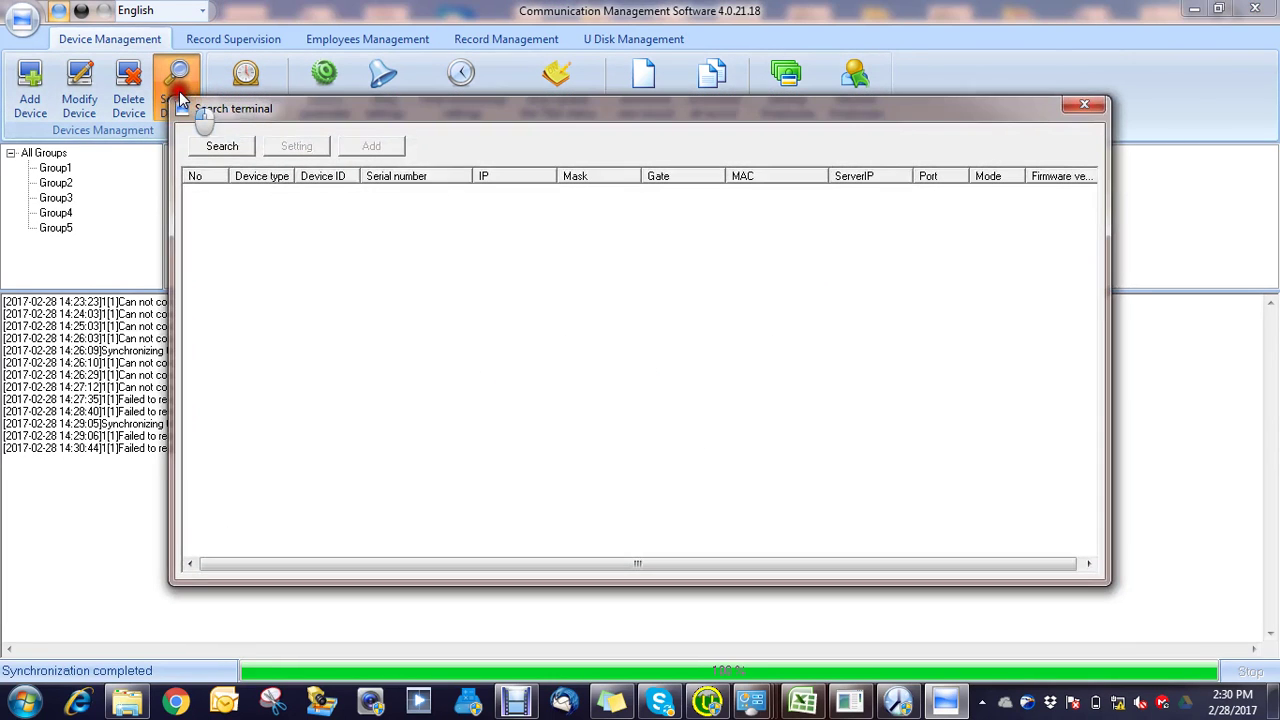
click(222, 146)
click(276, 197)
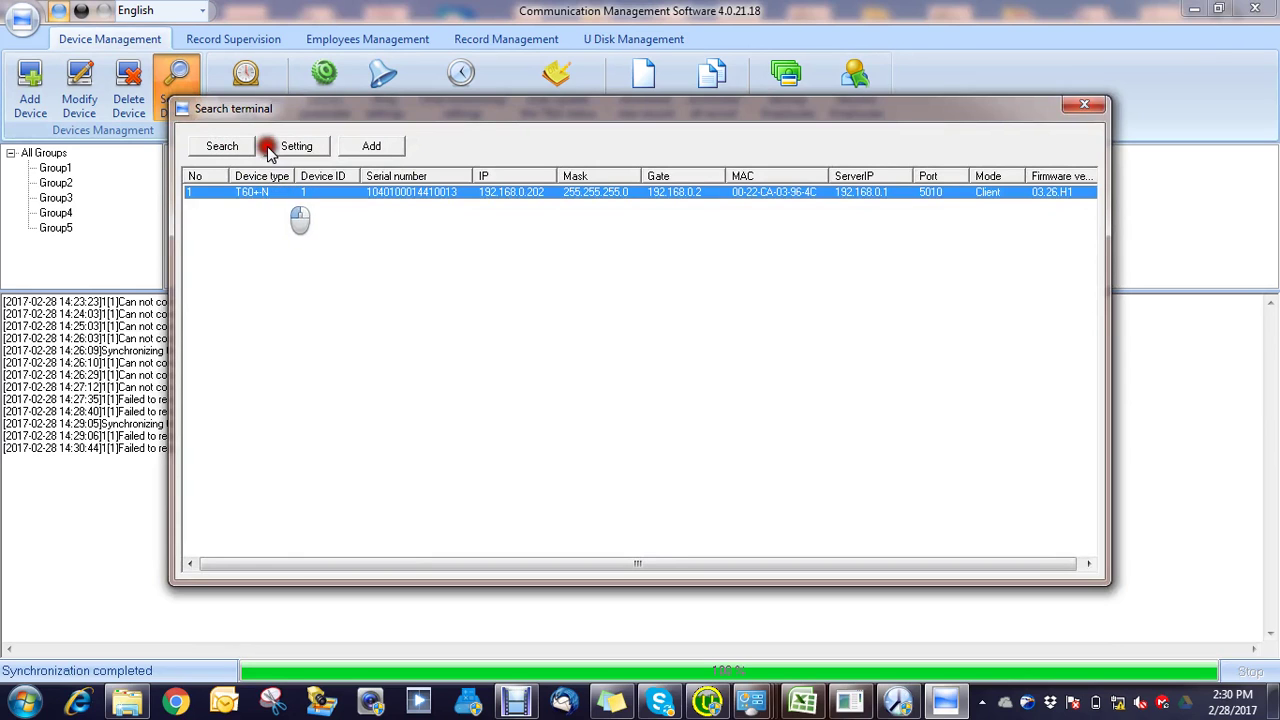
click(371, 146)
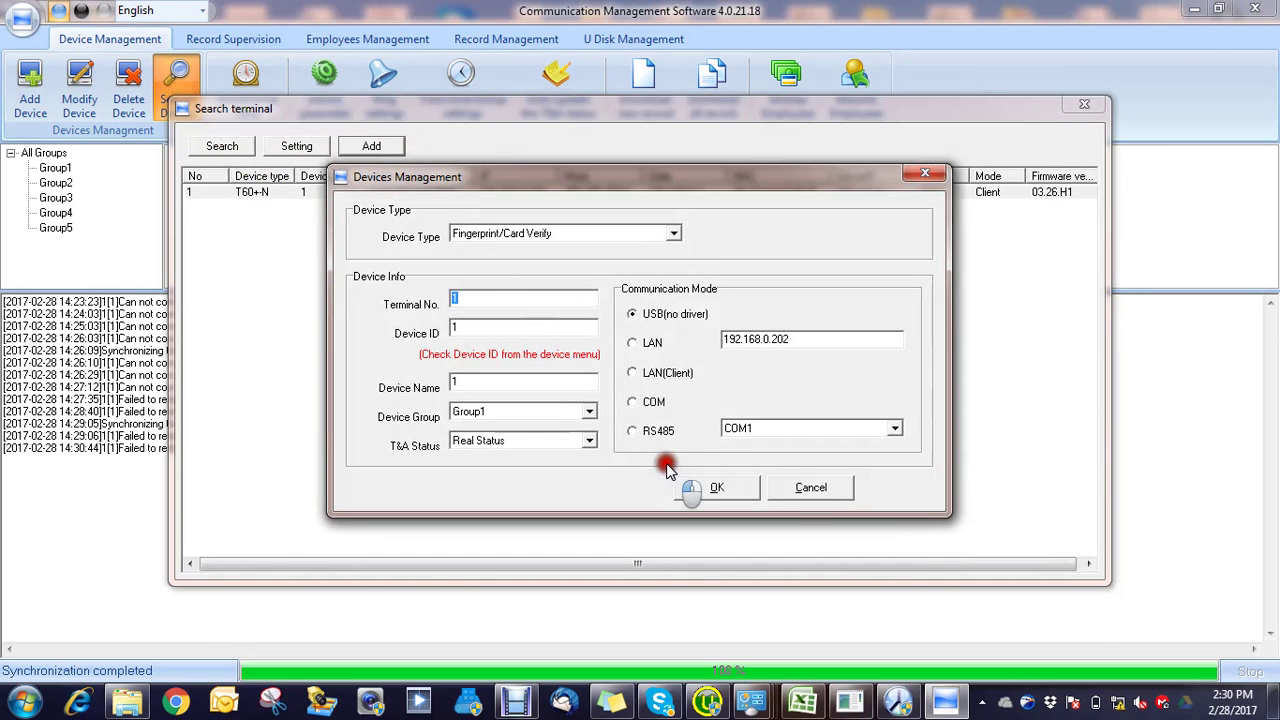
click(648, 342)
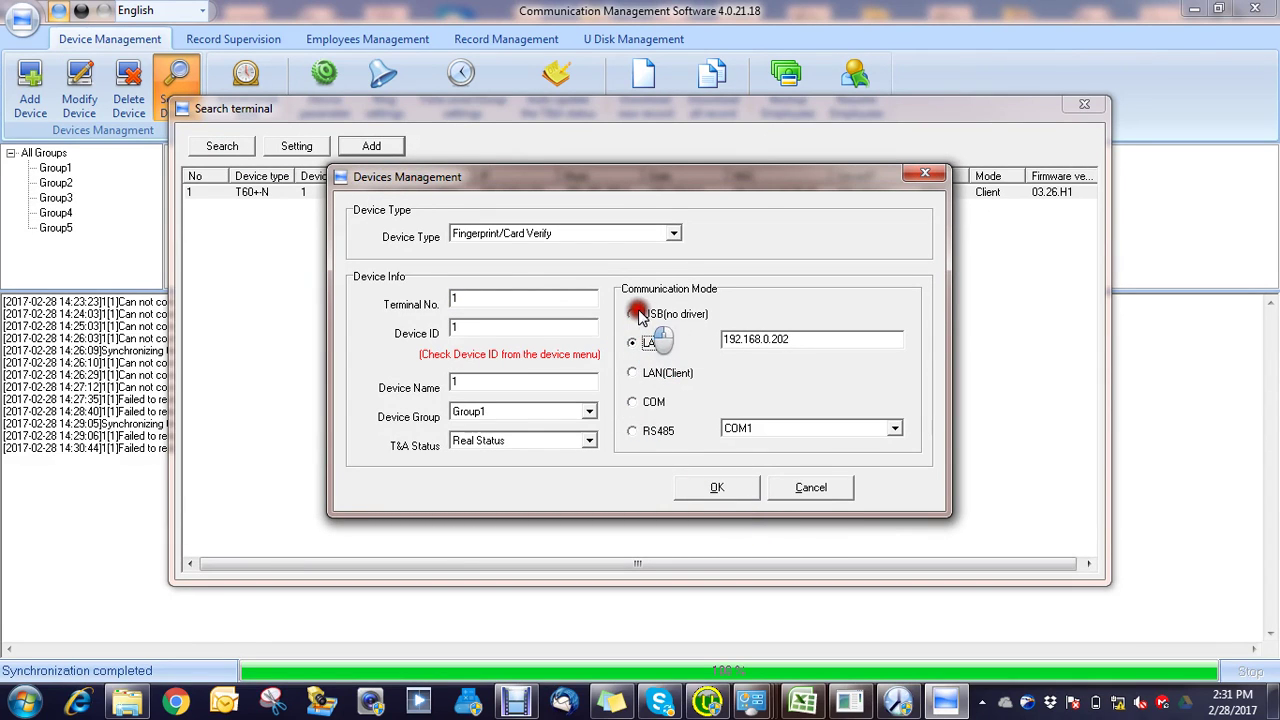
click(640, 314)
click(740, 492)
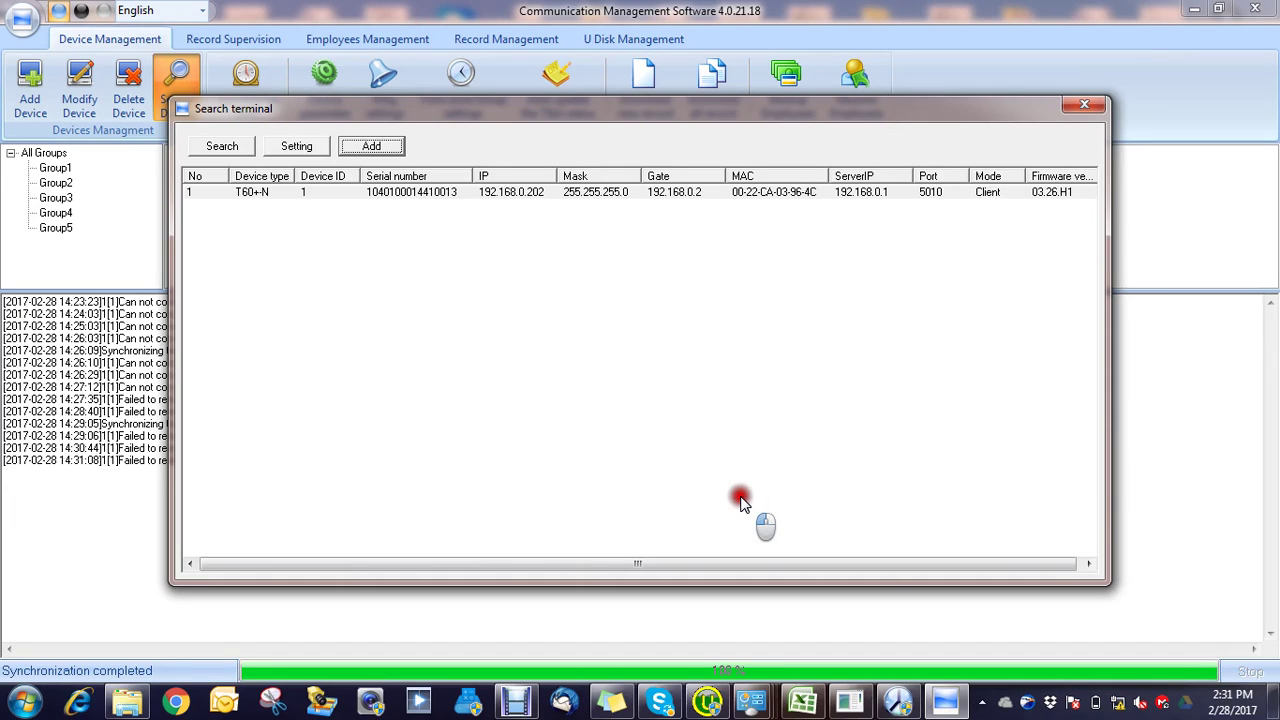
Step: Search the network again and select the T60+N terminal
click(858, 706)
click(858, 706)
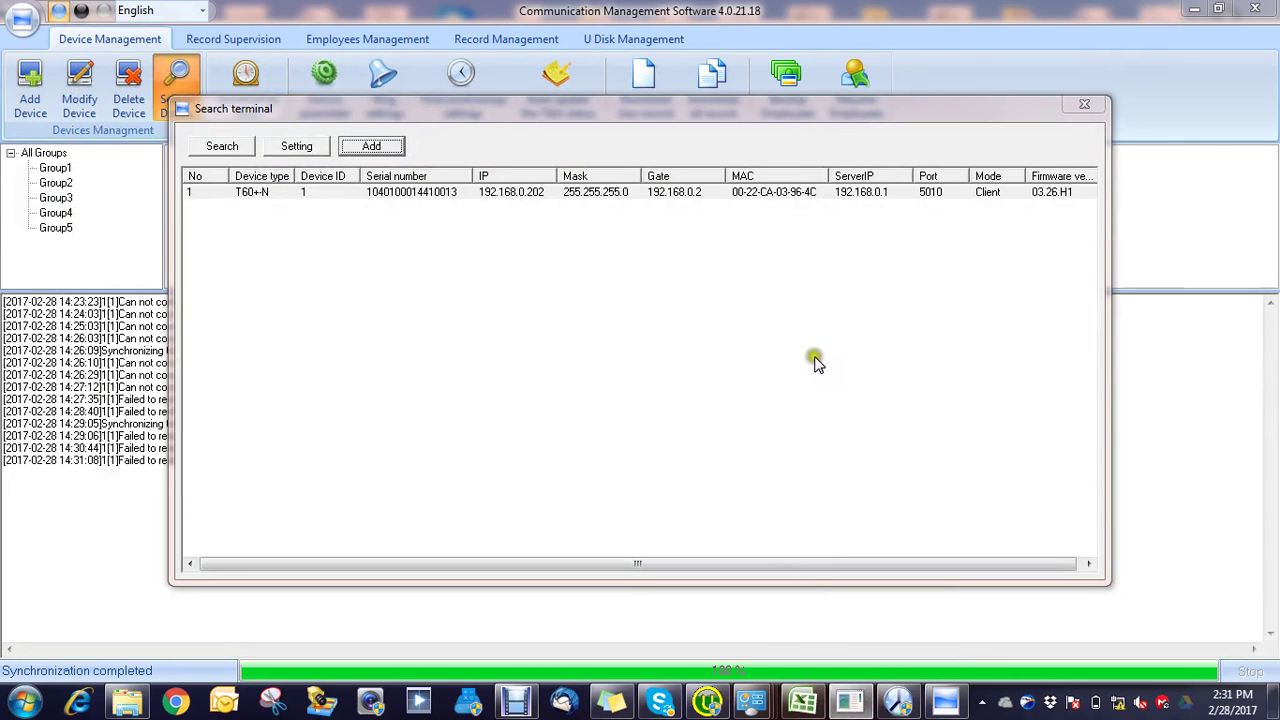
click(238, 155)
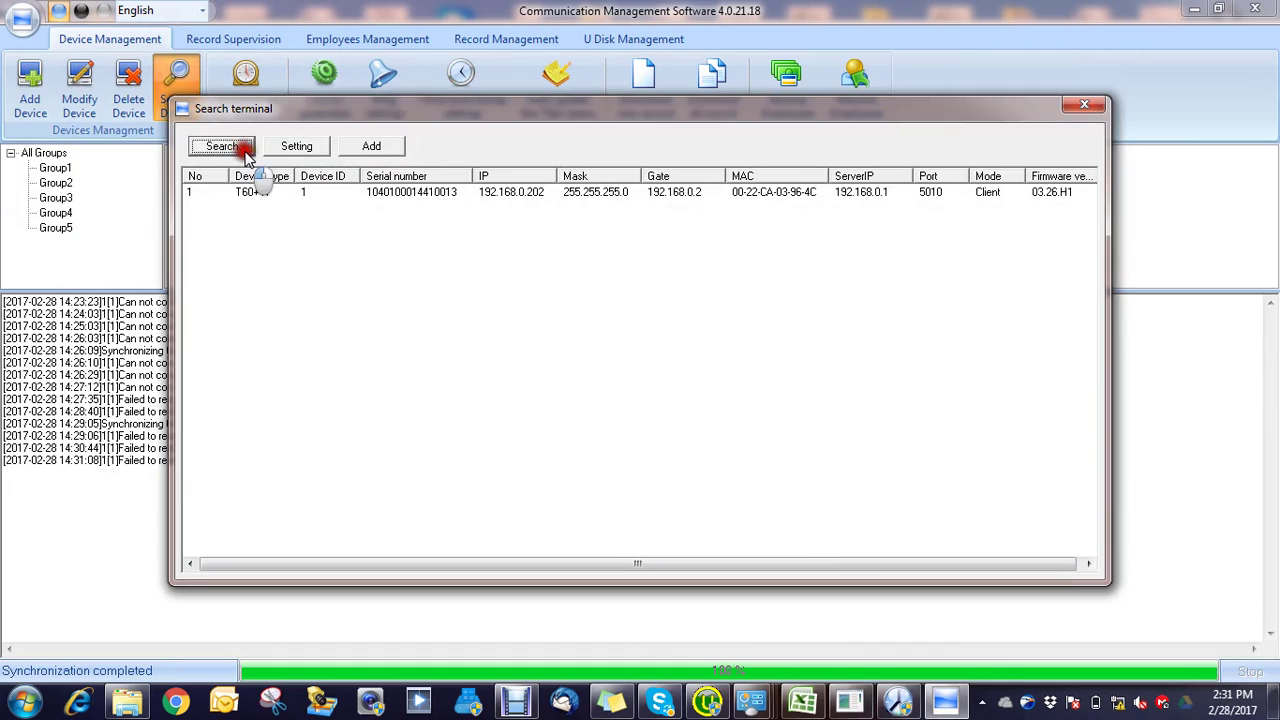
click(366, 197)
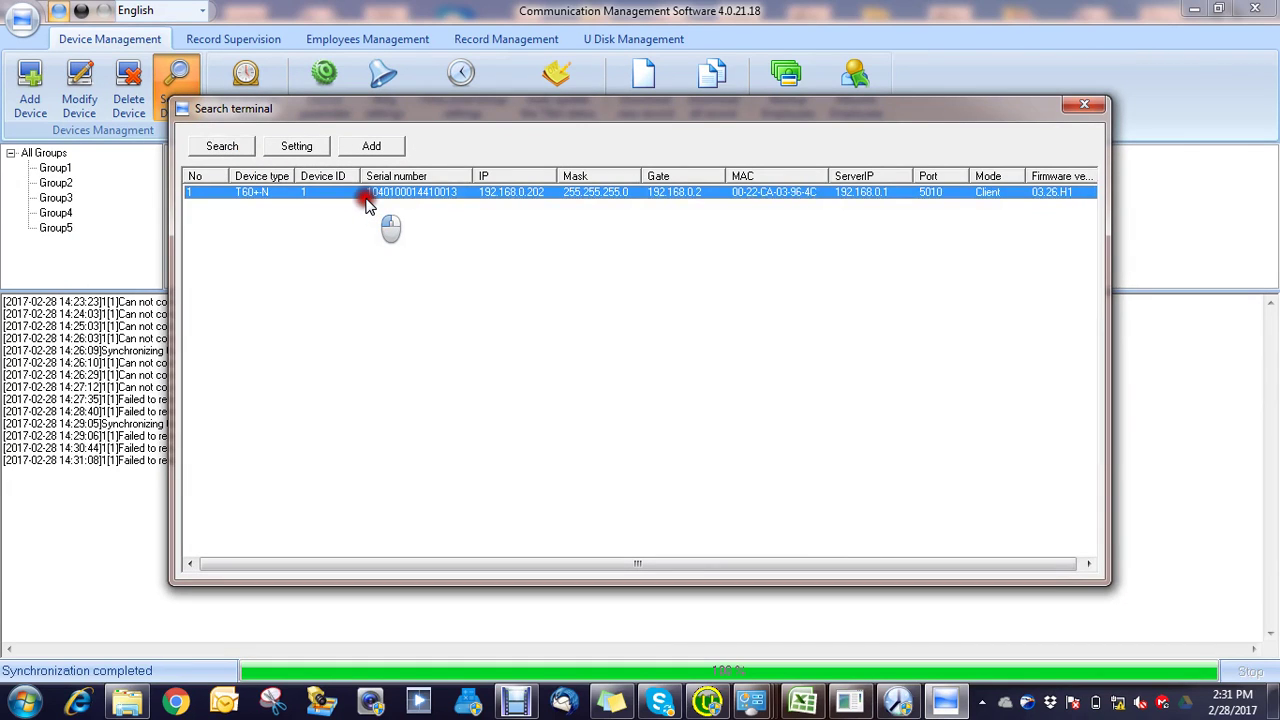
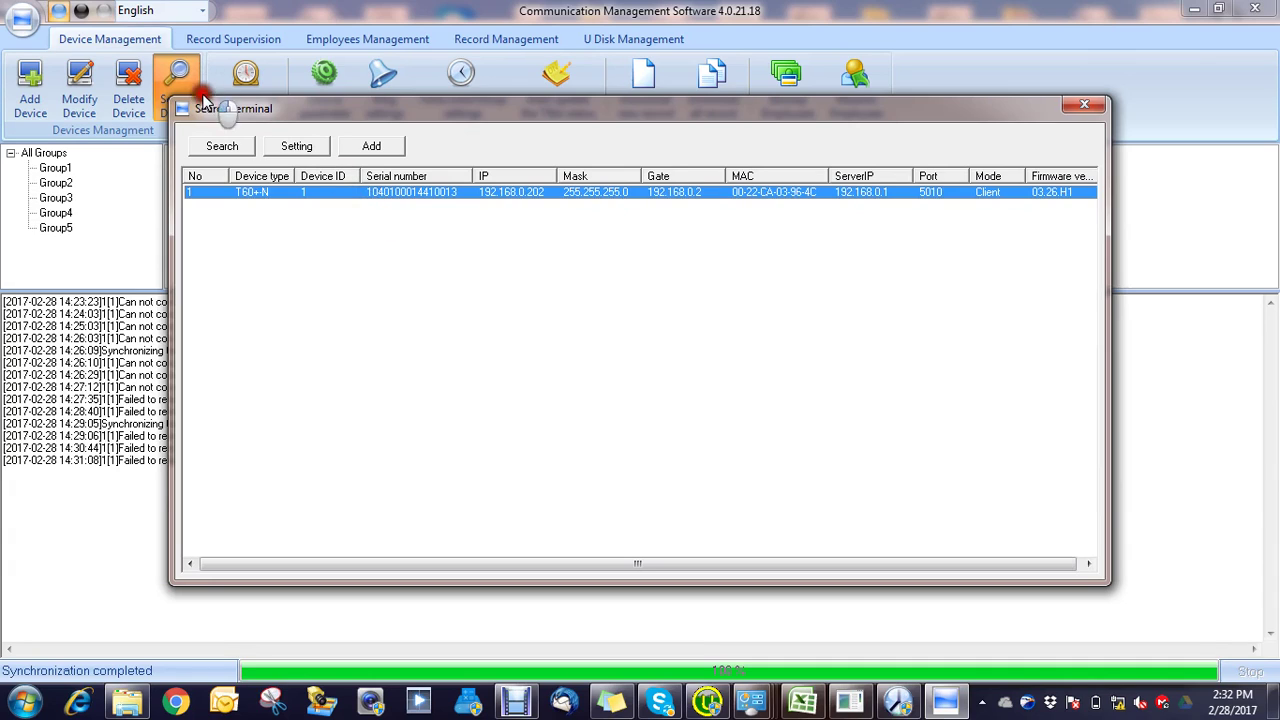
Step: Search again and try adding the found T60 terminal over LAN
click(225, 148)
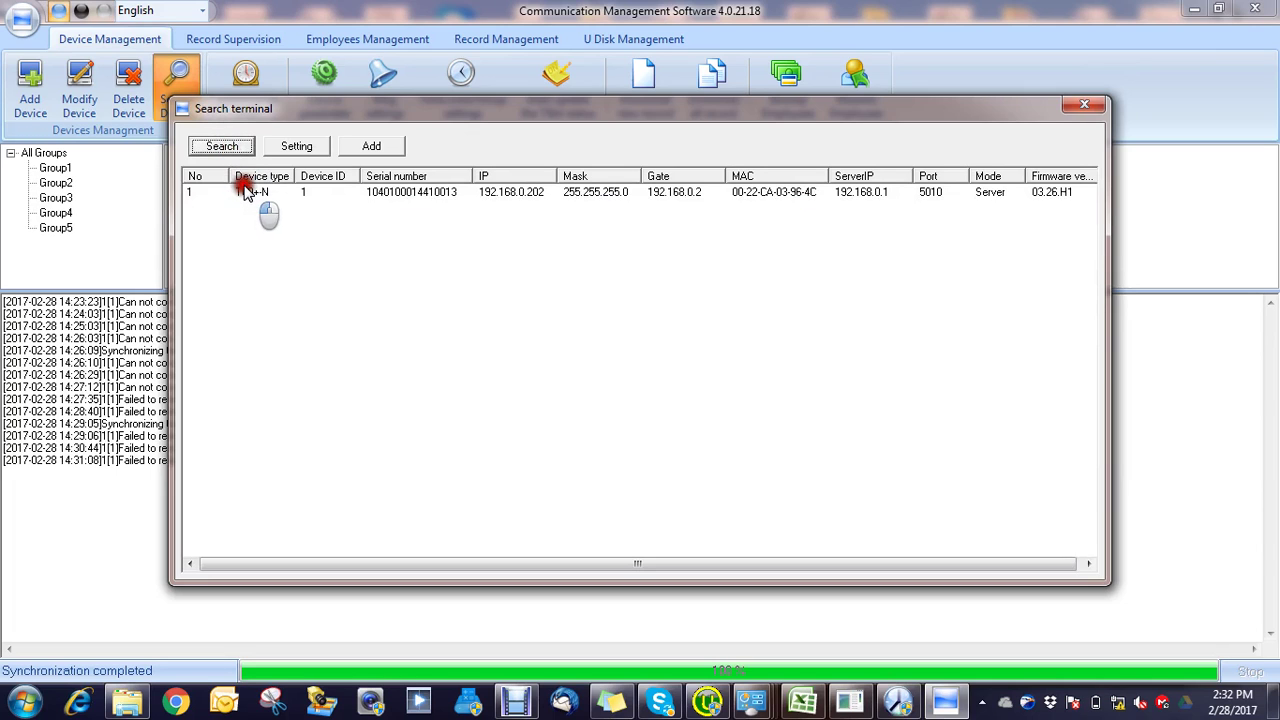
click(245, 190)
click(389, 147)
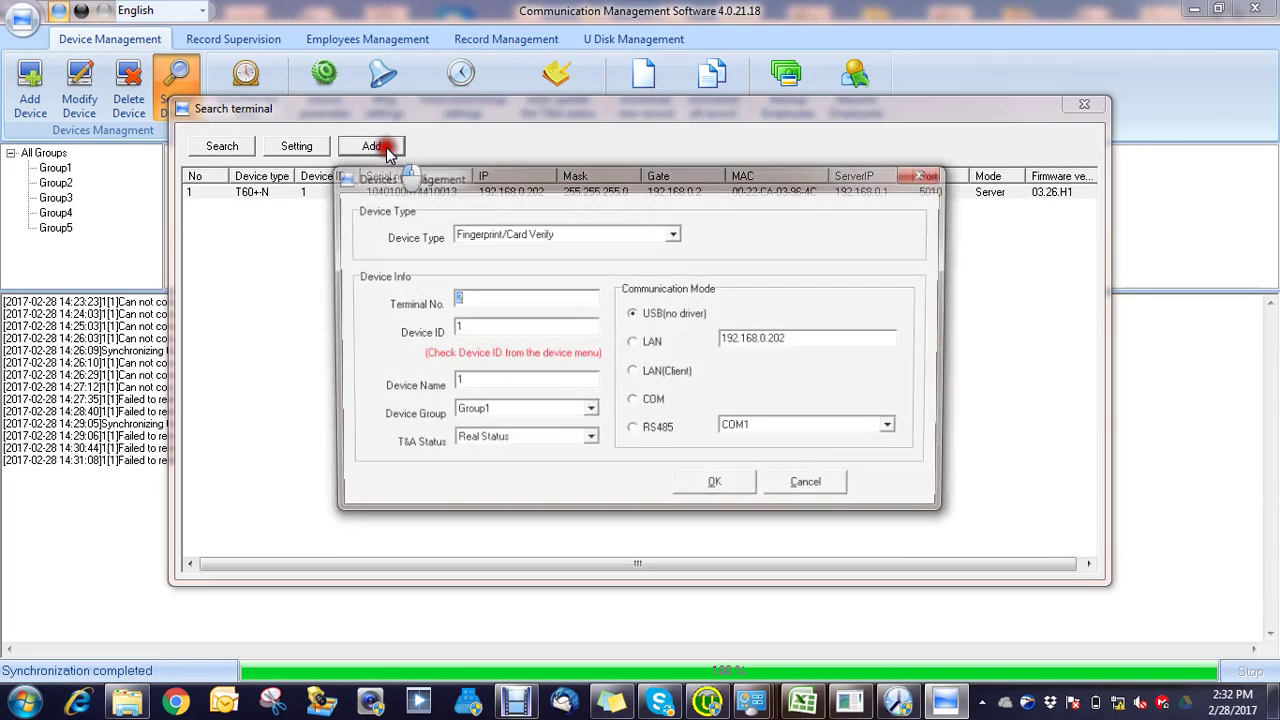
click(625, 343)
click(733, 487)
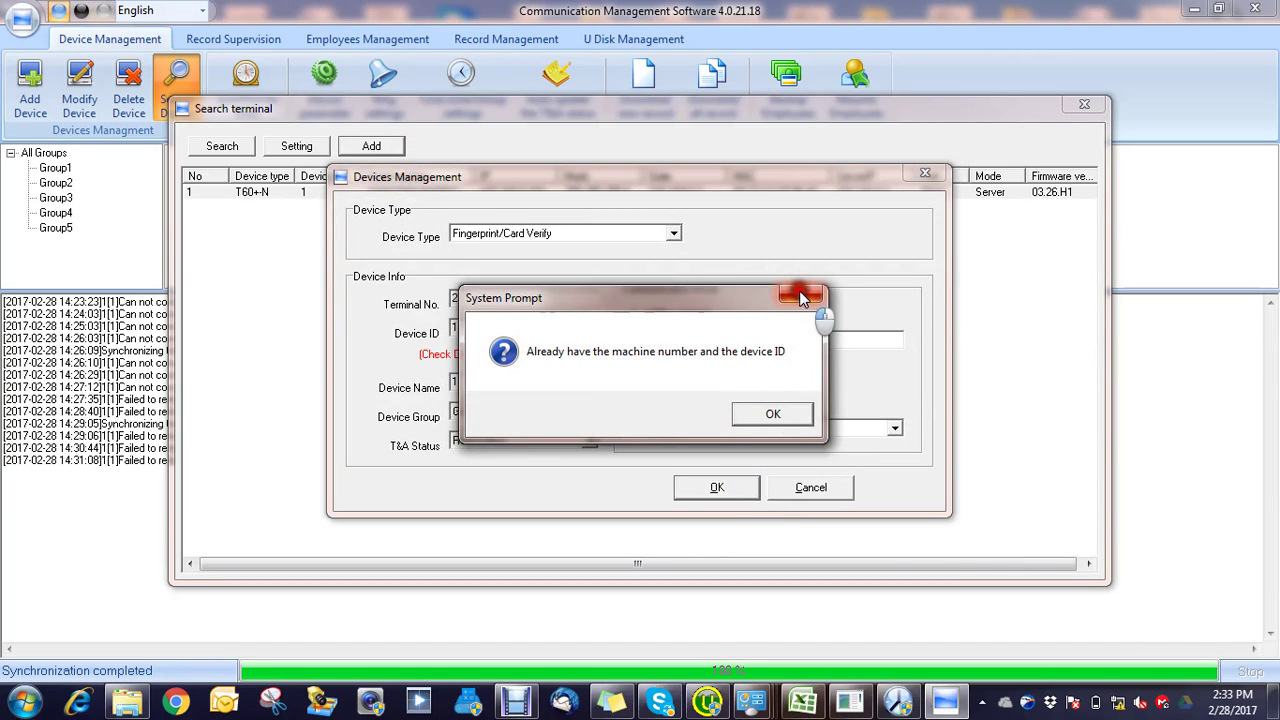
Step: Dismiss the duplicate machine-number warning and close the add-device and search windows
click(801, 295)
click(922, 174)
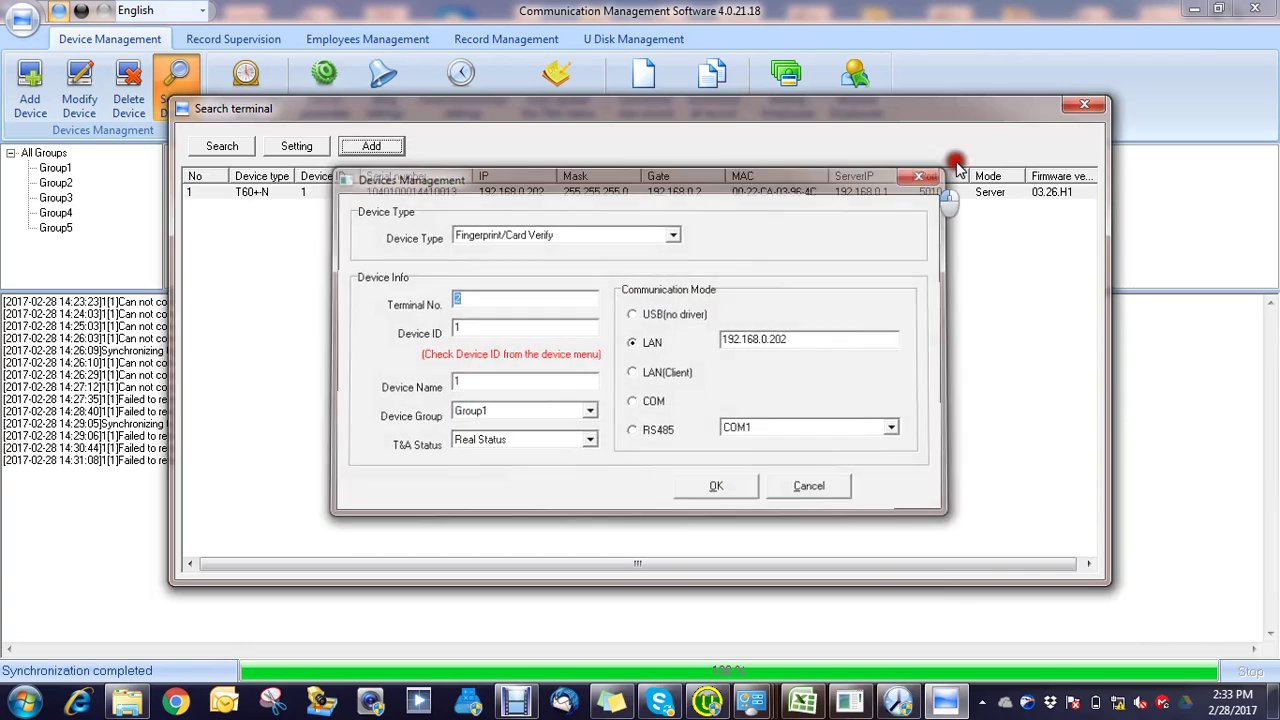
click(1083, 110)
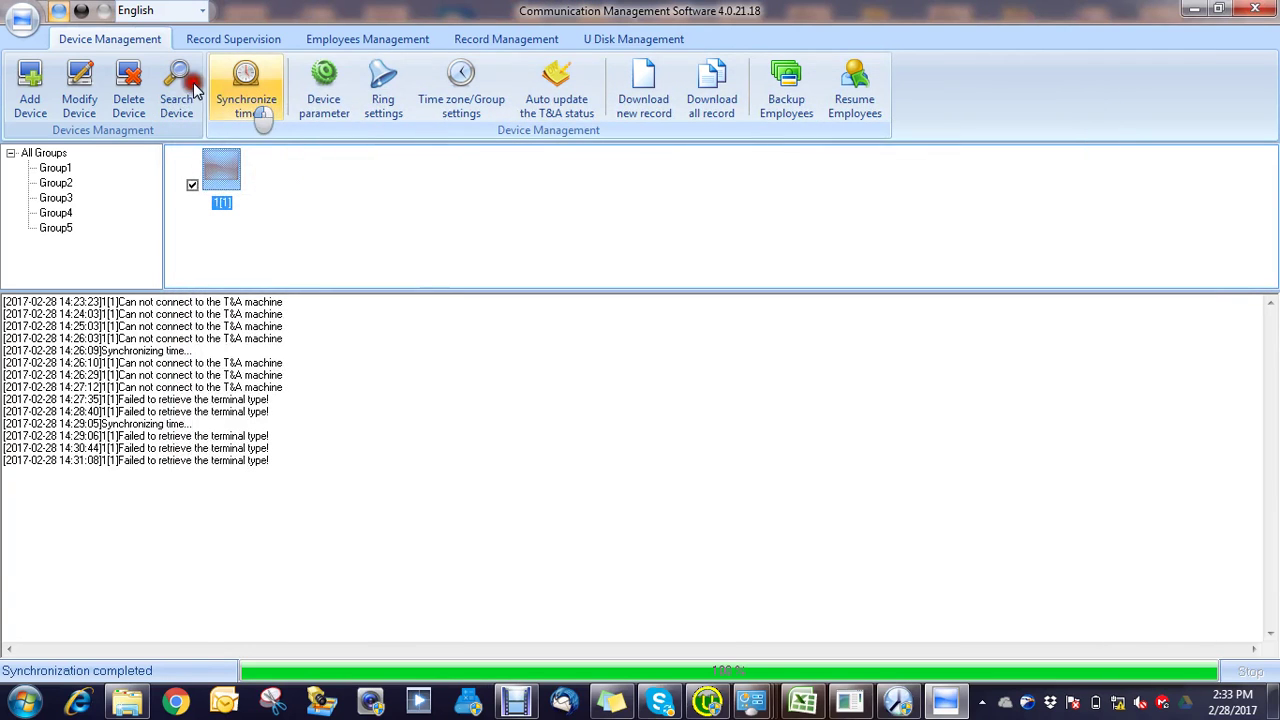
Step: Delete terminal 1[1], then search the network and select the T60 terminal
click(130, 80)
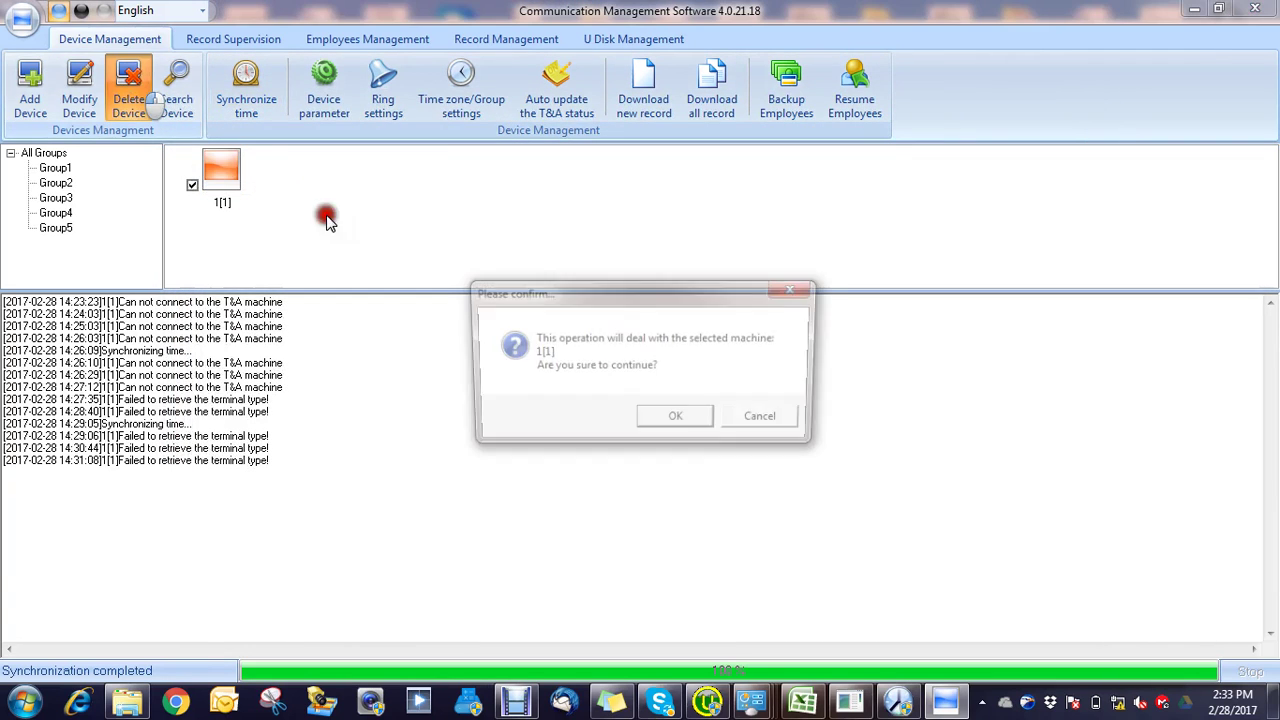
click(667, 422)
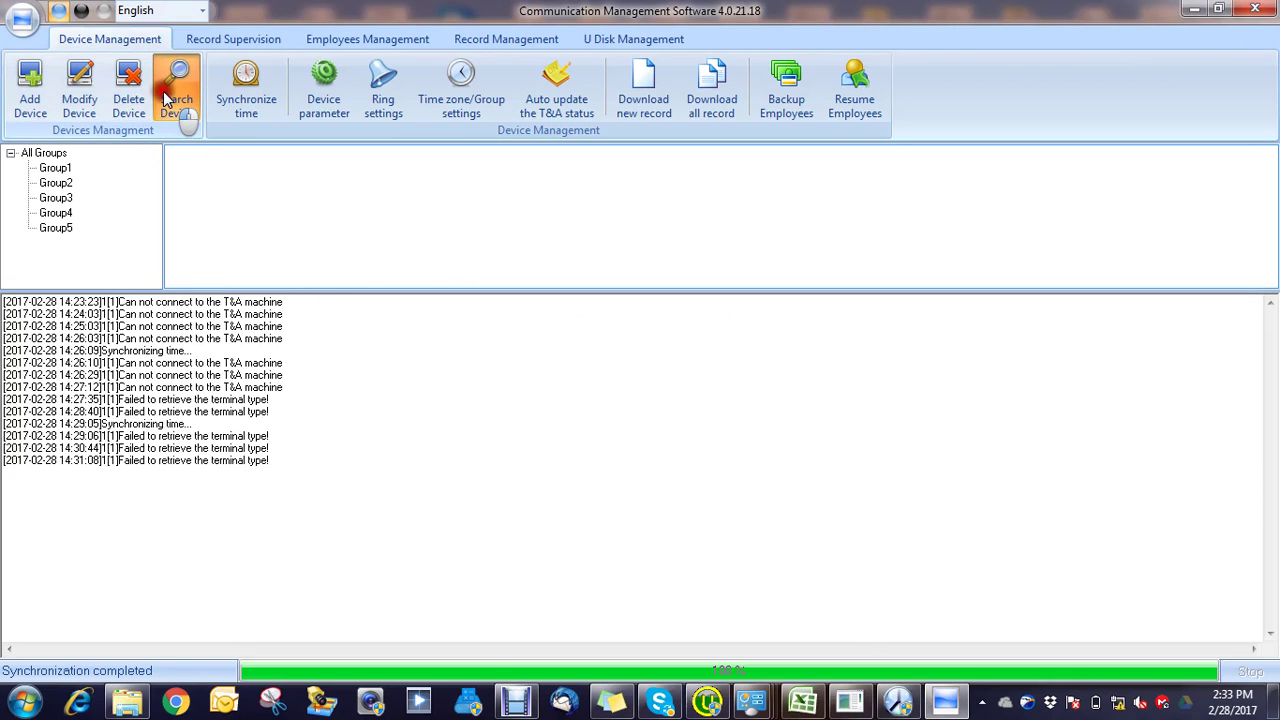
click(165, 90)
click(212, 147)
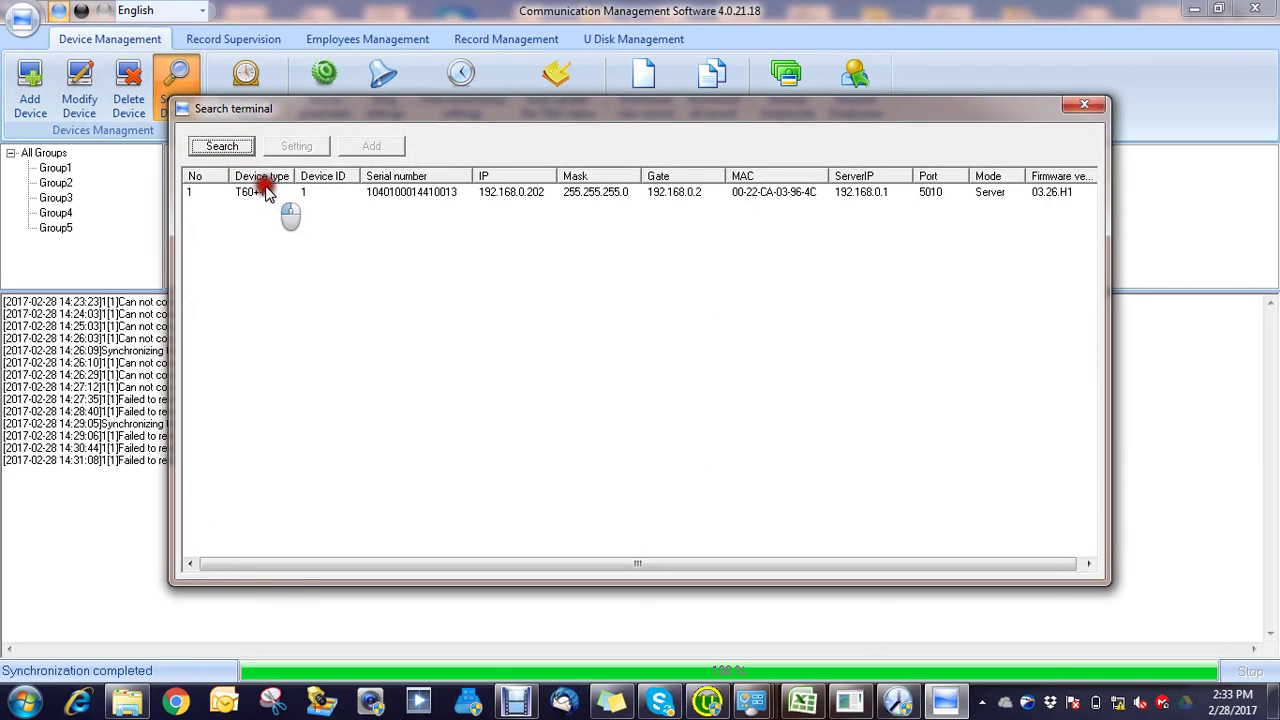
click(268, 192)
Step: Add the T60 at 192.168.0.202 over LAN and close the search window
click(371, 146)
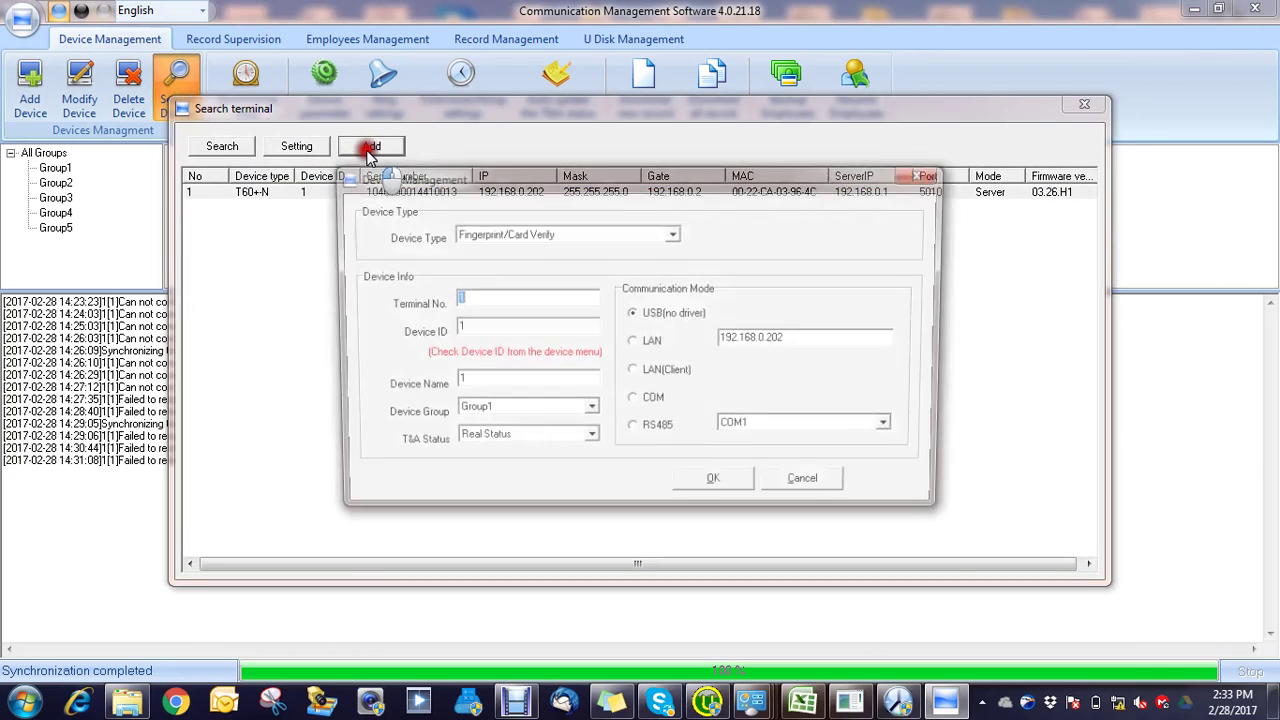
click(651, 346)
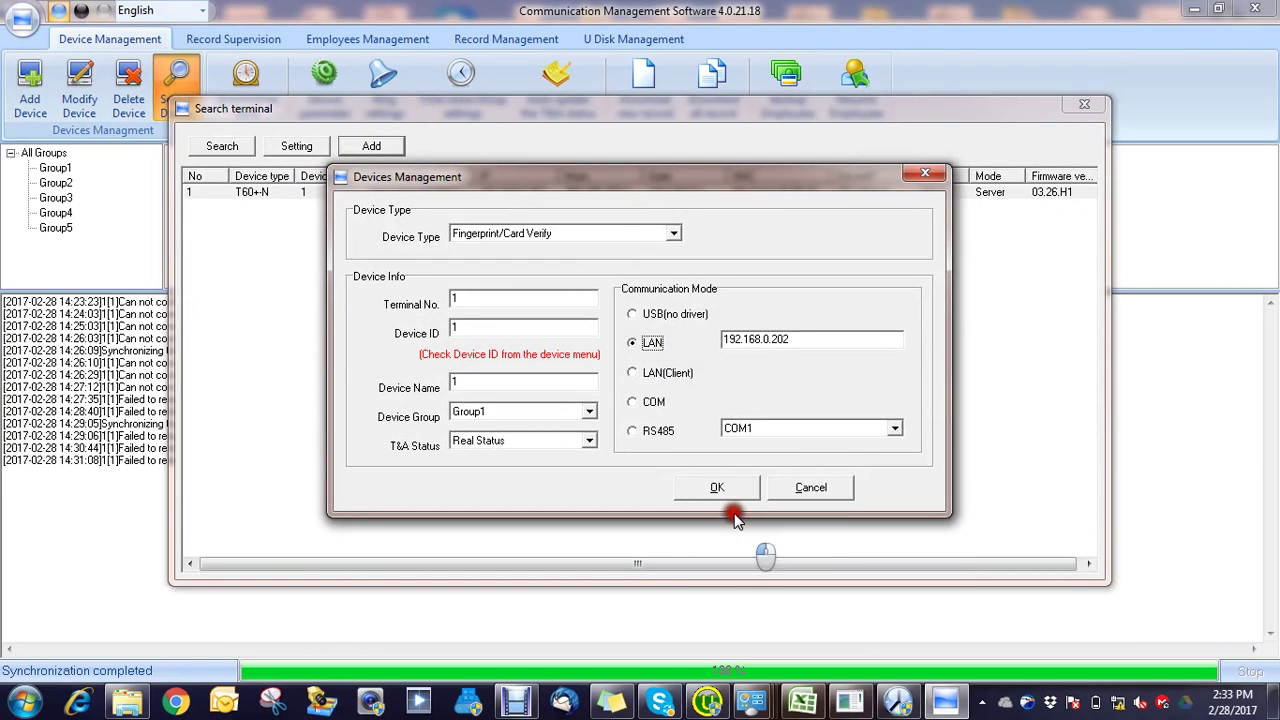
click(724, 487)
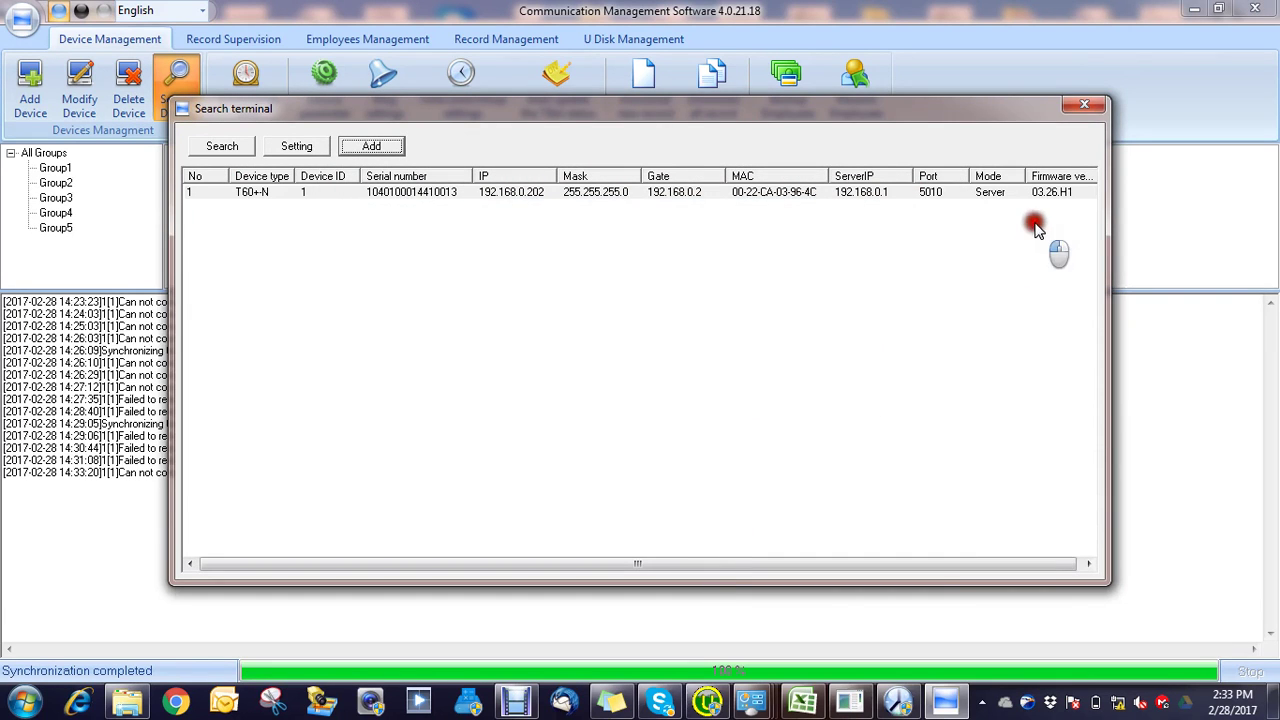
click(1084, 105)
click(563, 177)
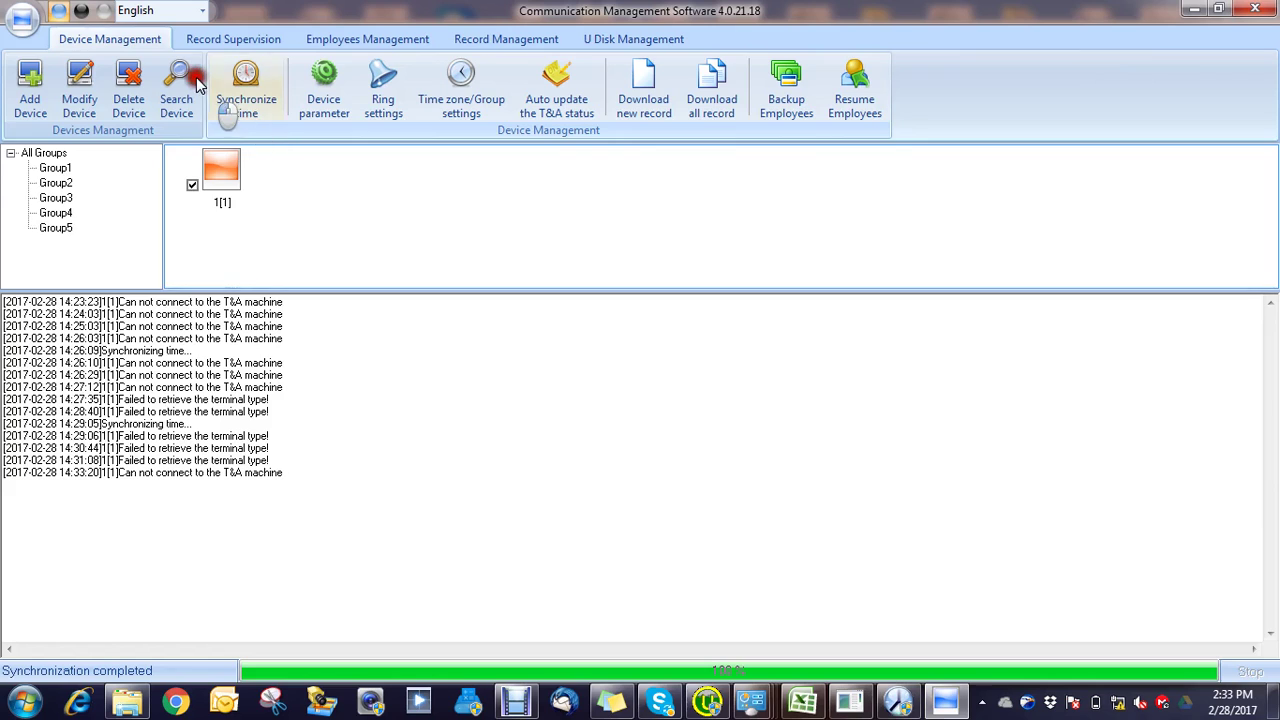
Step: Delete terminal 1[1], leaving the device list empty
click(211, 166)
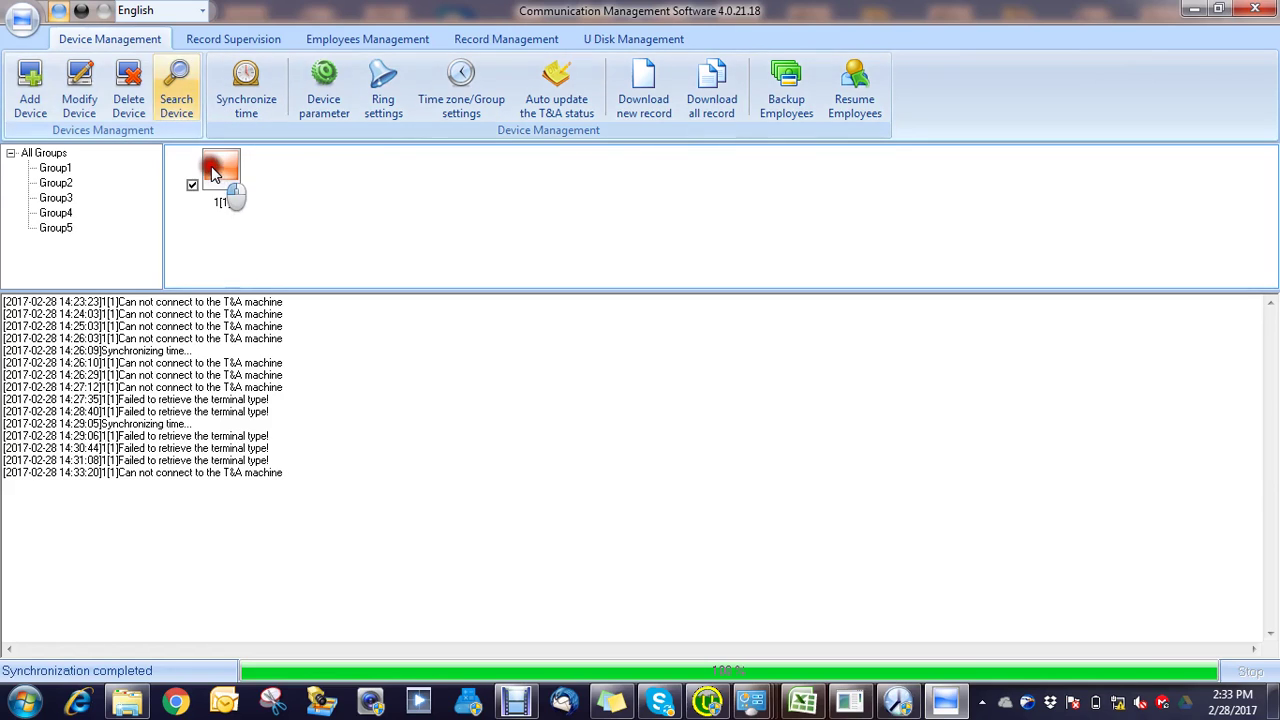
click(131, 88)
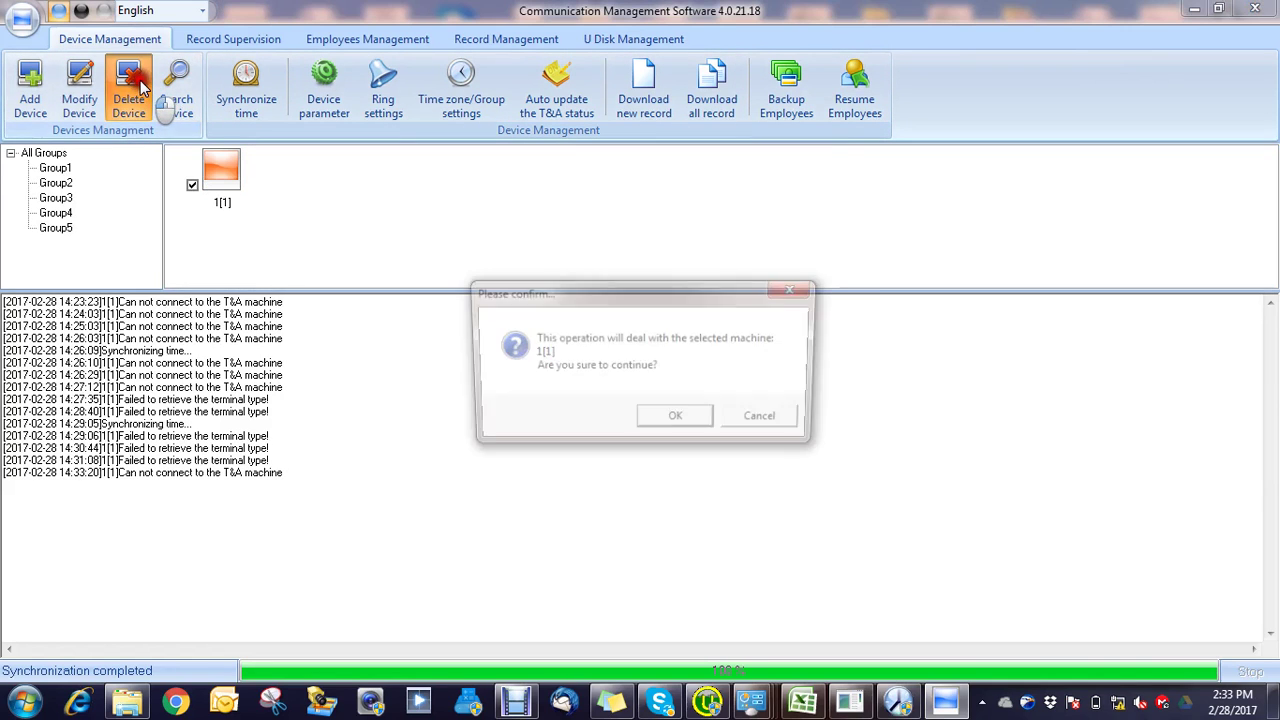
click(683, 423)
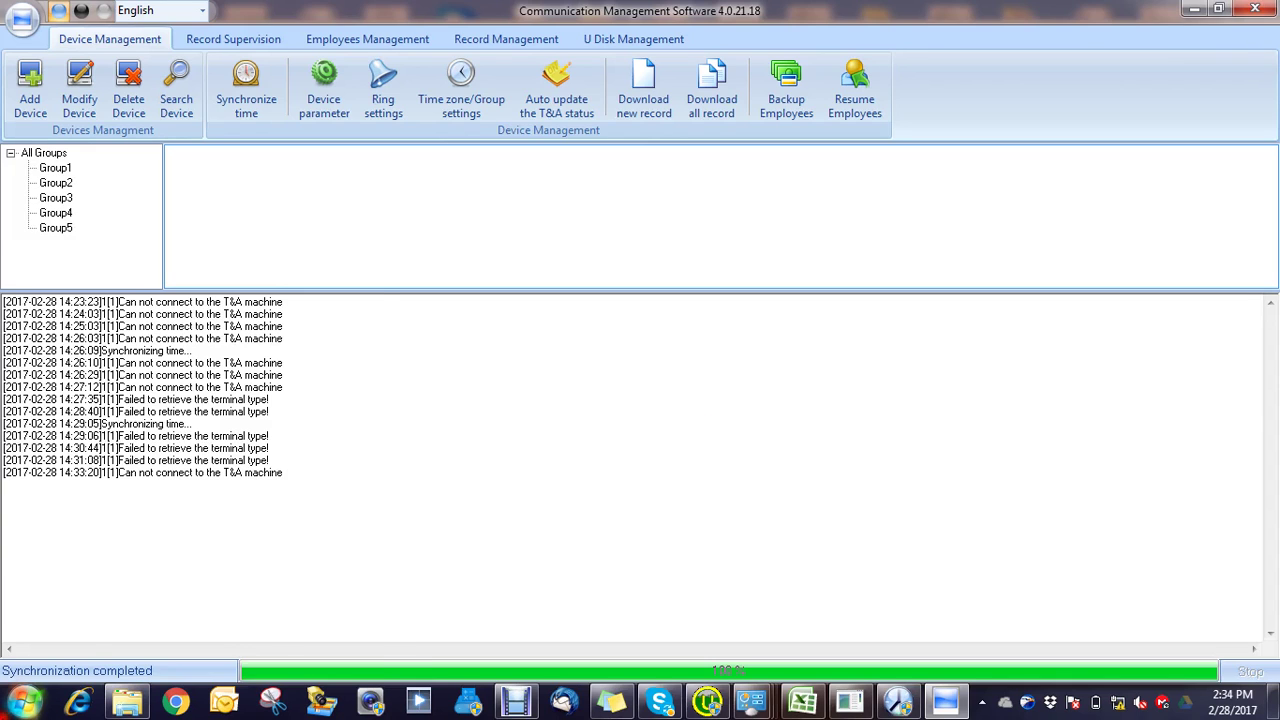
click(20, 704)
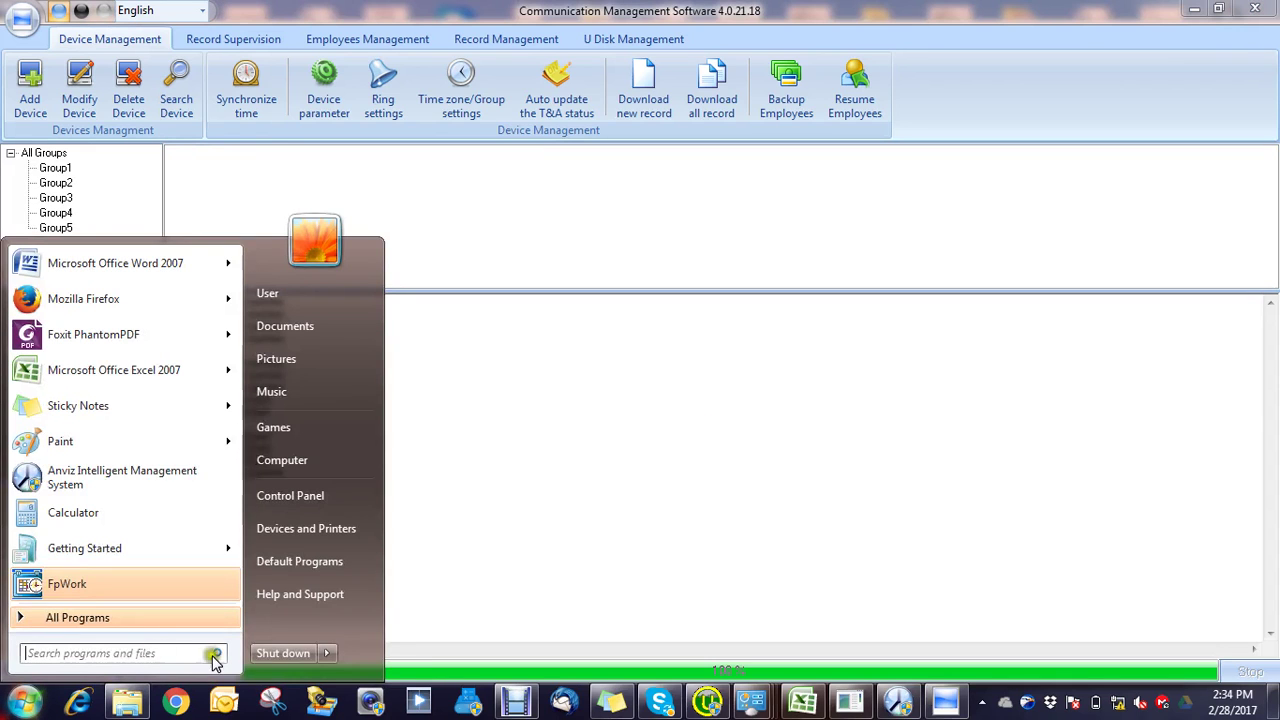
Step: Restart Windows, saving the open Excel workbook despite compatibility warnings
click(323, 660)
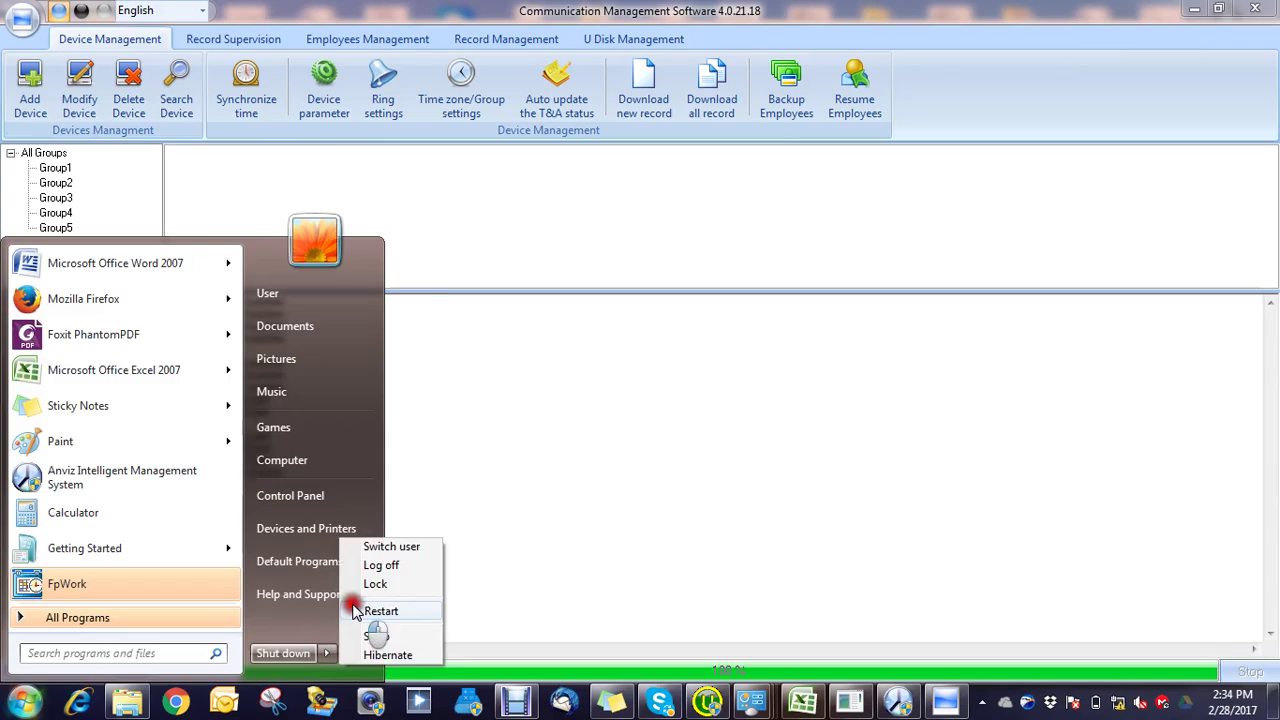
click(352, 605)
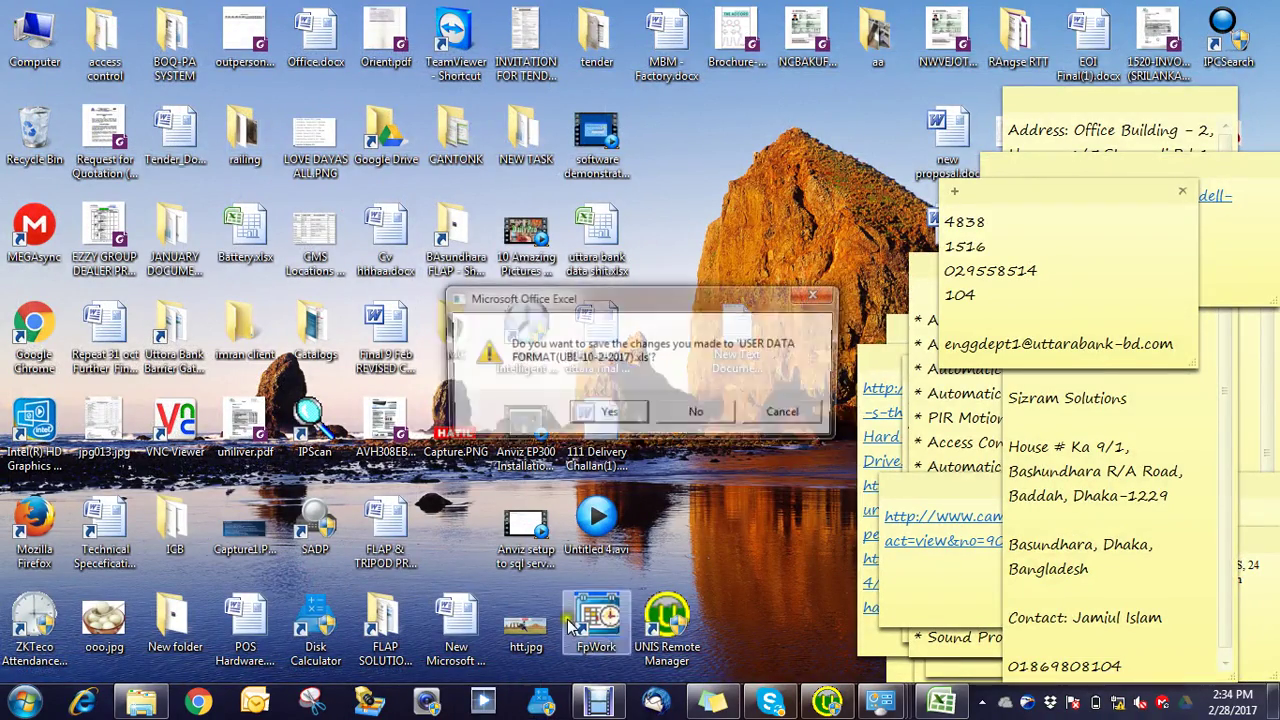
click(628, 414)
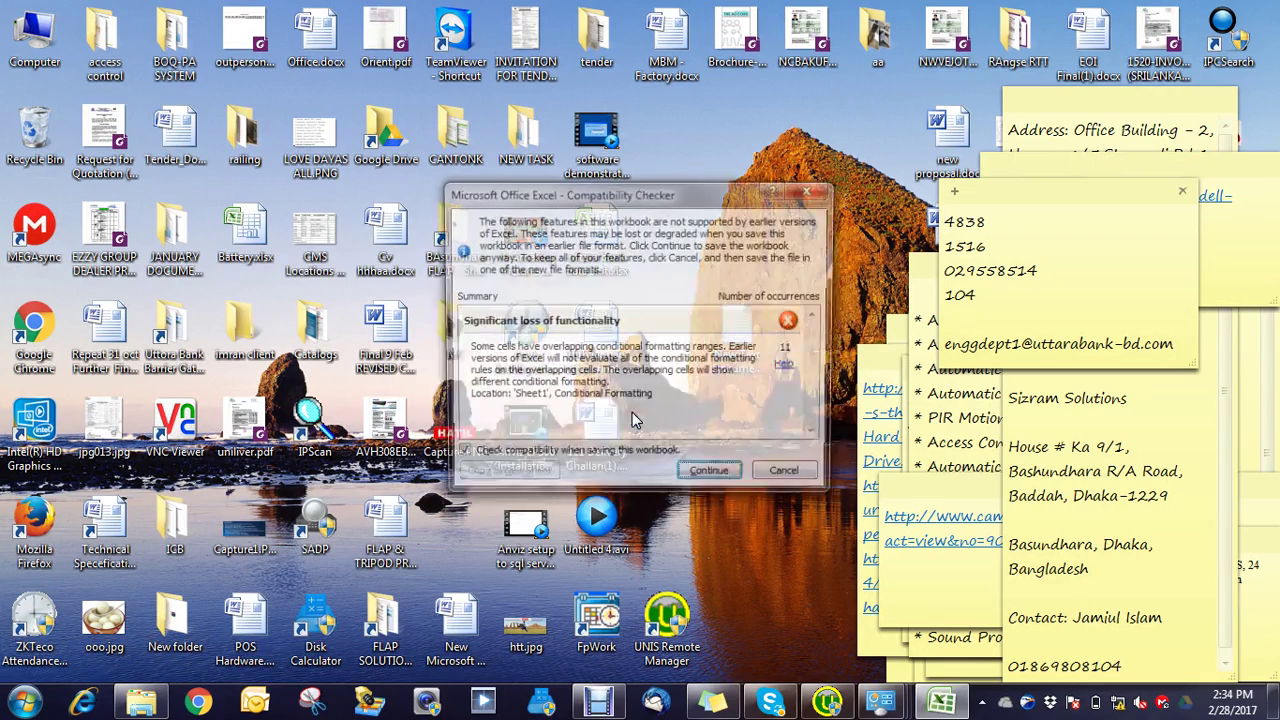
click(701, 479)
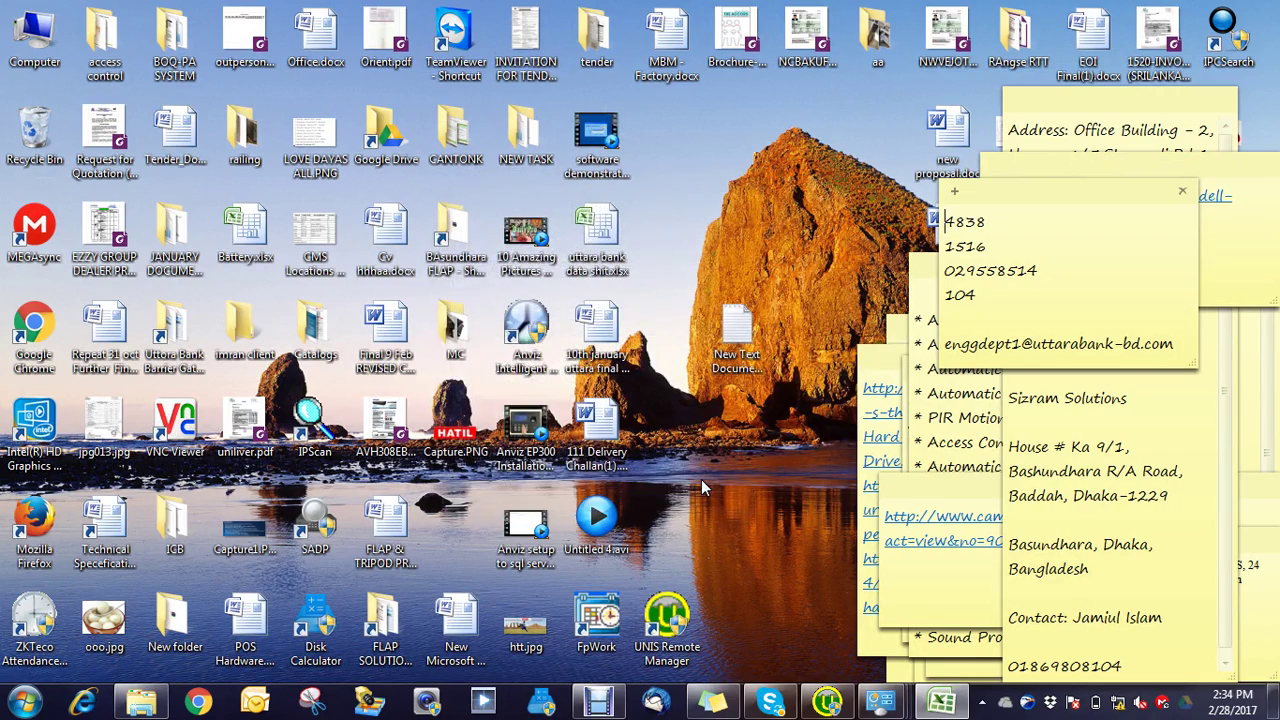